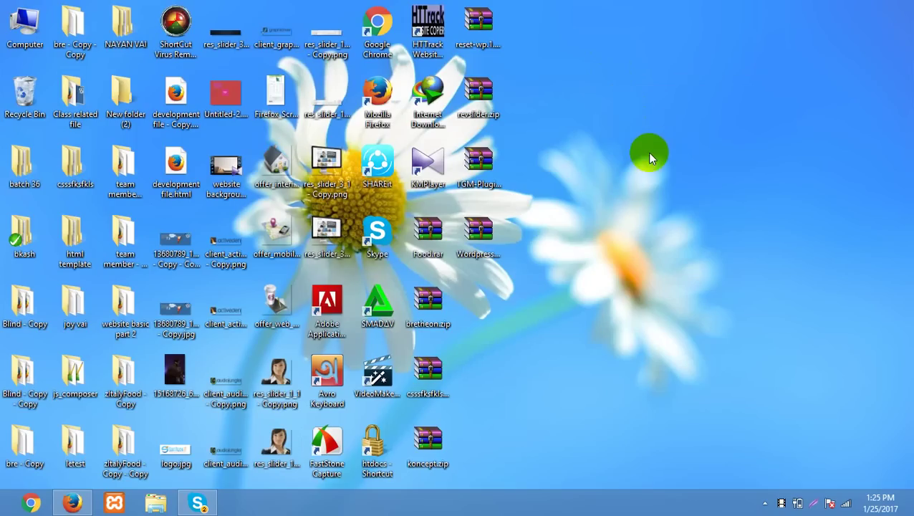
Step: Bring the Fiverr profile window back and scroll through it briefly
click(72, 503)
mouse_move(745, 132)
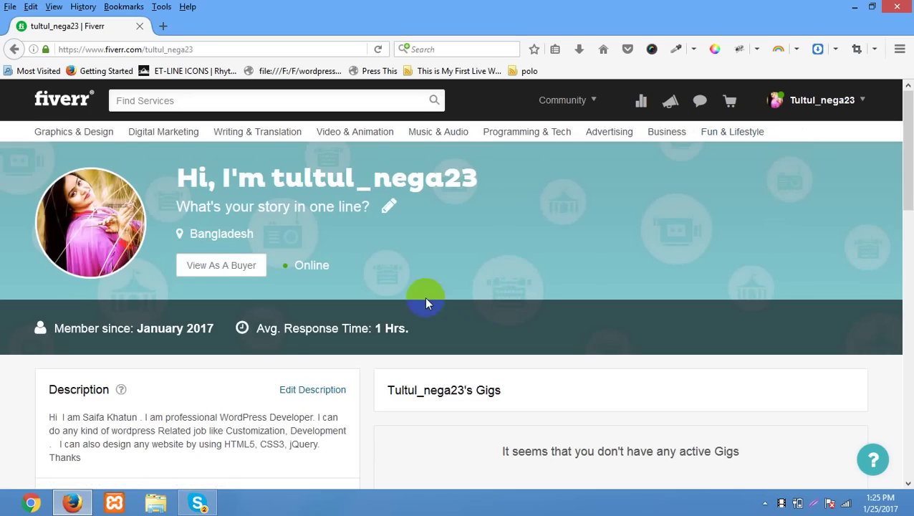
scroll(458, 294, down, 10)
scroll(458, 296, up, 5)
scroll(459, 301, up, 5)
Step: From the desktop, open This PC > Local Disk (E:) > wordpress batch 66
click(855, 7)
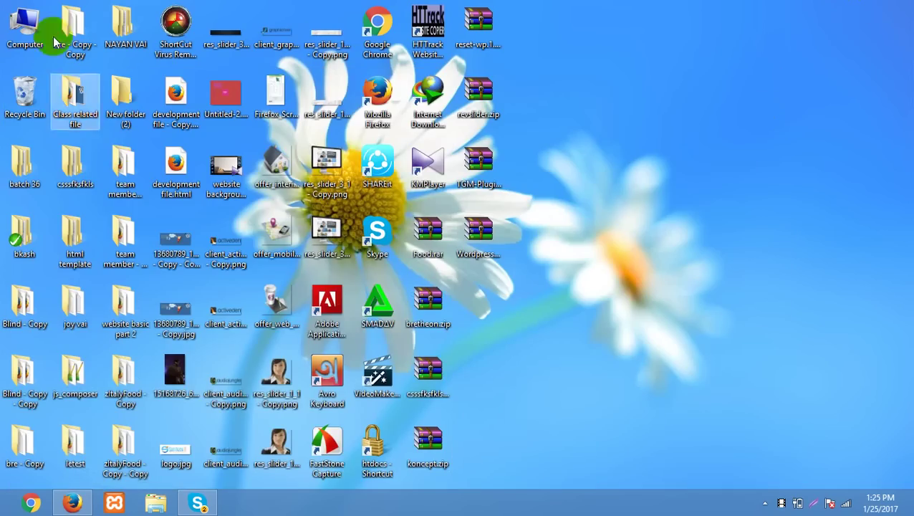
double_click(28, 29)
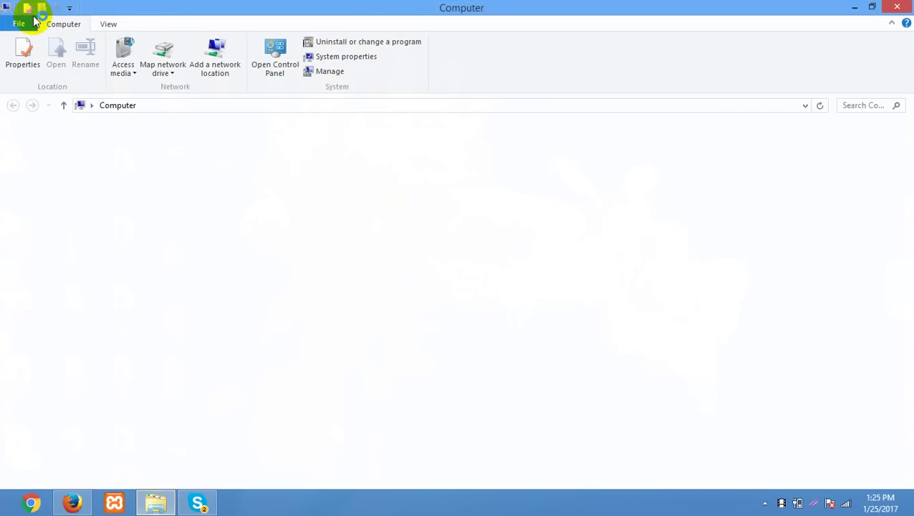
click(551, 149)
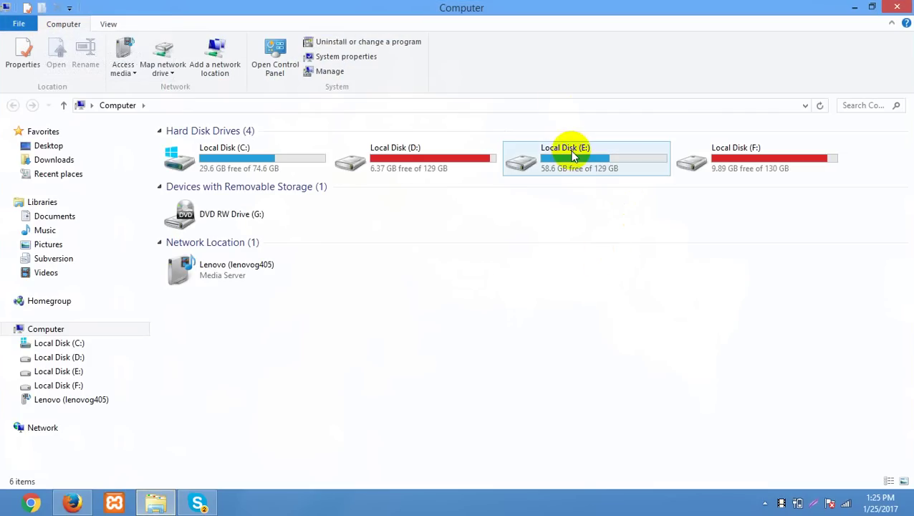
double_click(573, 154)
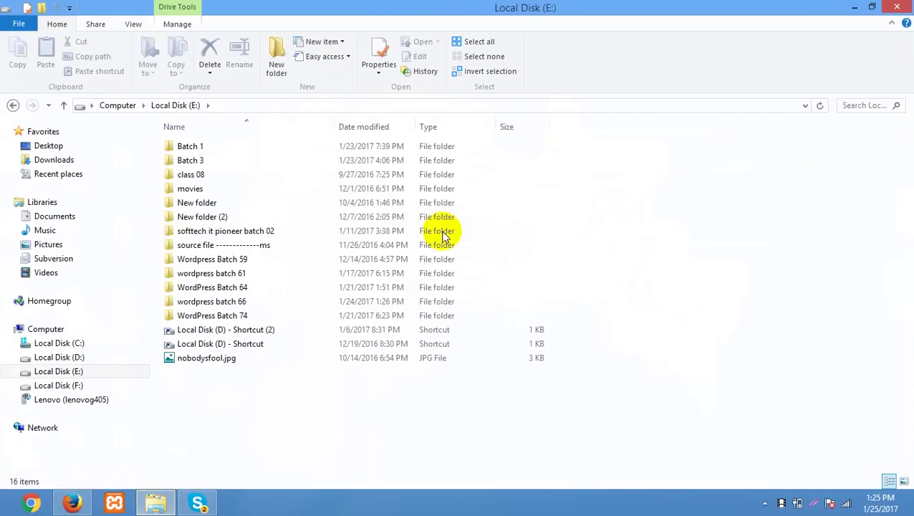
double_click(301, 302)
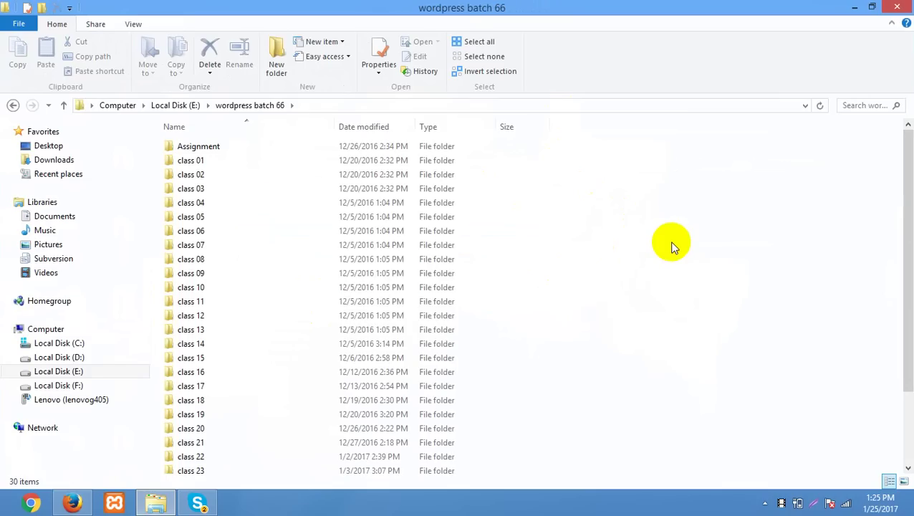
scroll(672, 246, down, 3)
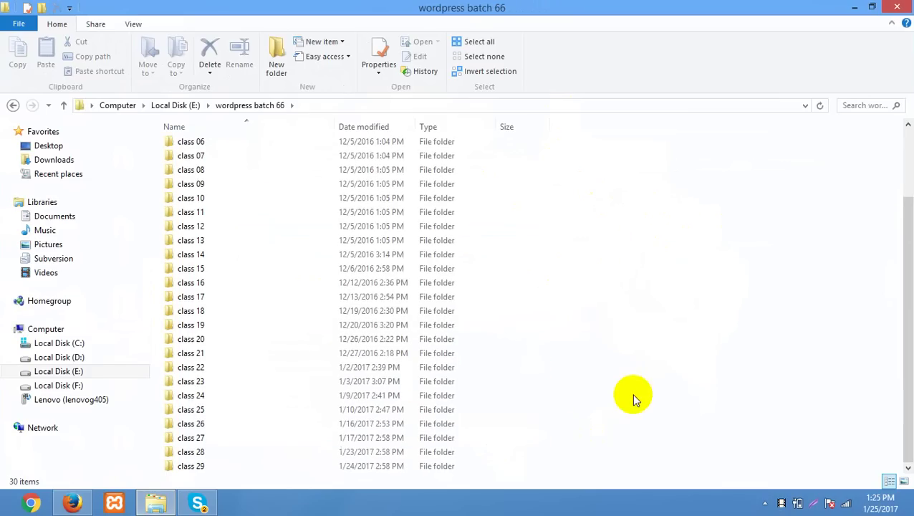
Step: Create a new folder named 'class 30' with Ctrl+Shift+N and open it
key(ctrl+shift+n)
text(class )
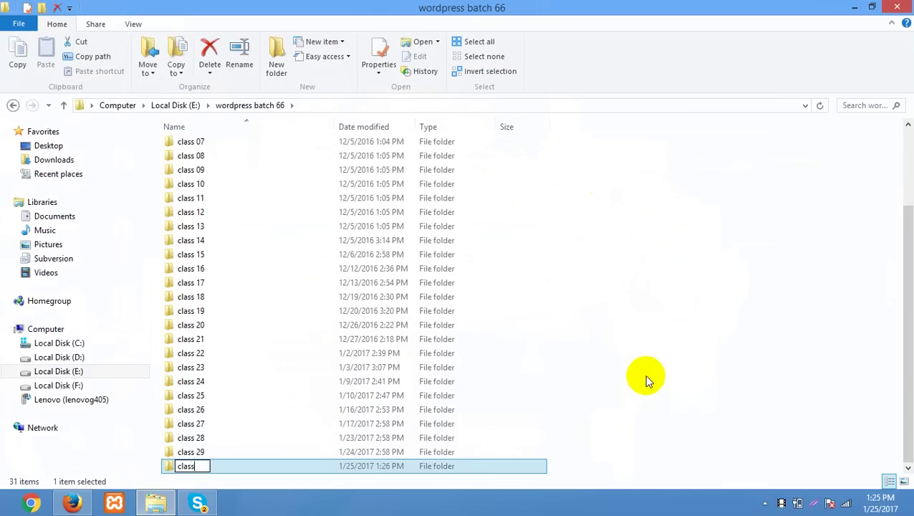
text(30)
key(Return)
key(Return)
Step: Create a new text document named 'fiverr' inside class 30
right_click(398, 239)
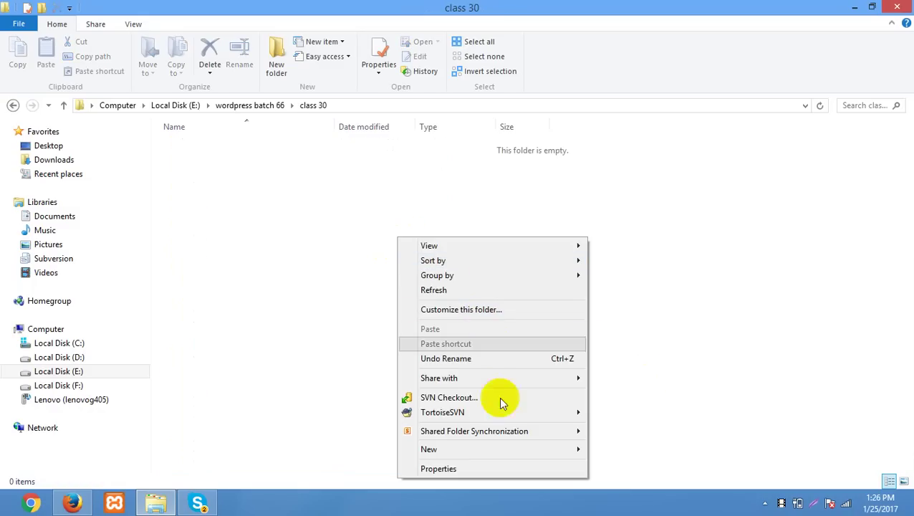
mouse_move(501, 451)
click(638, 416)
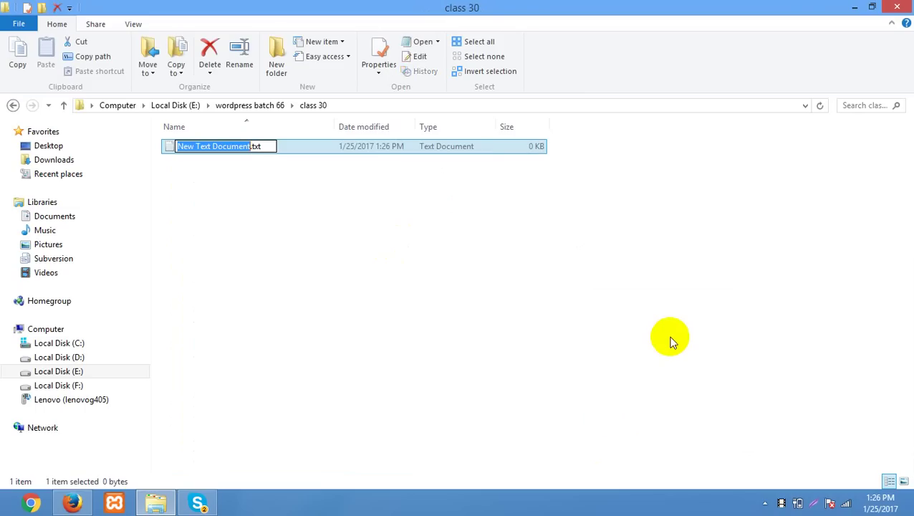
text(fiverr)
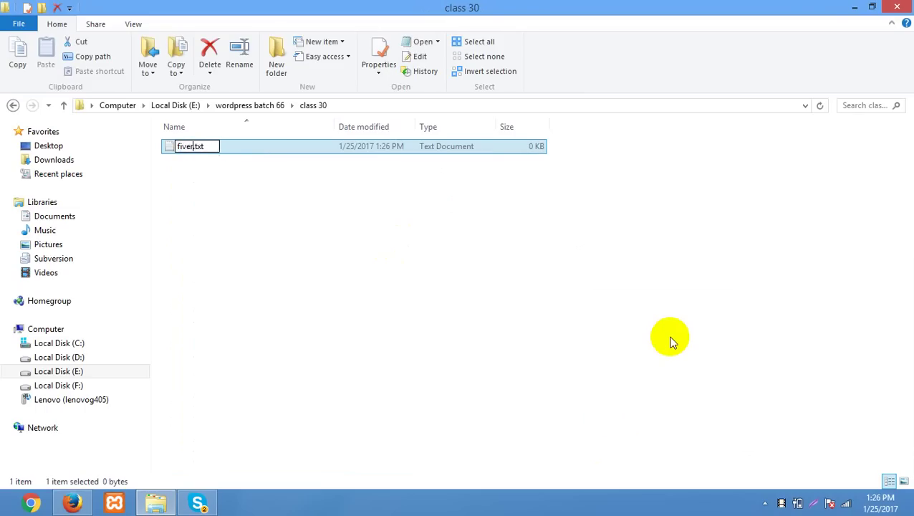
key(Return)
key(Return)
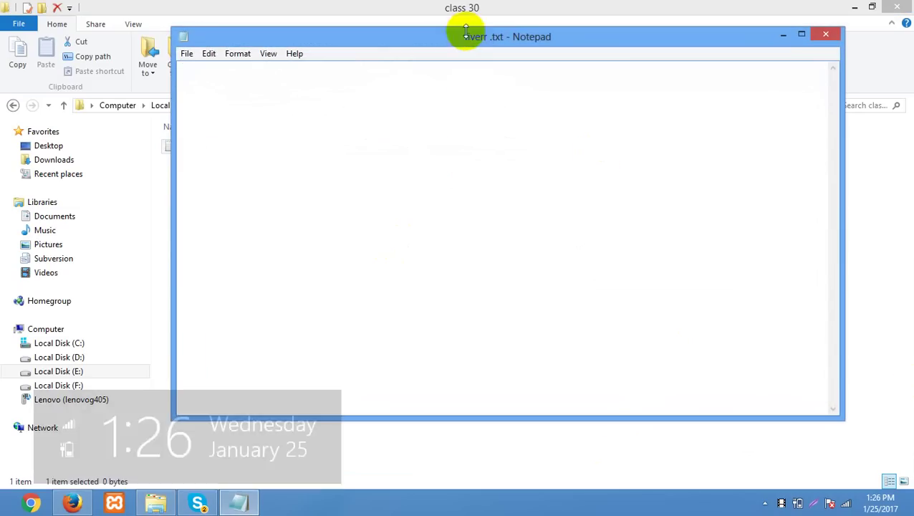
Step: Type a row of '=' signs, then '*** 1ta pc thaka 1 ta account' below it, and save
drag(461, 35, 448, 94)
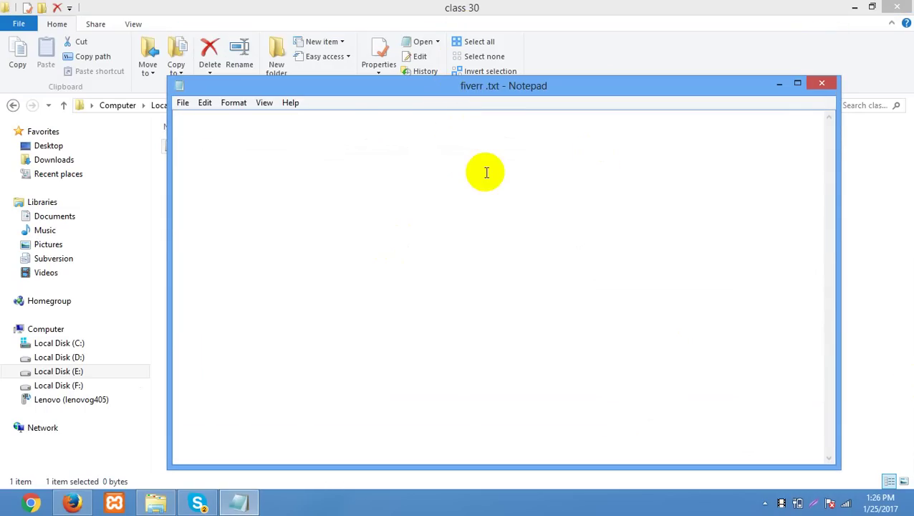
text(====================)
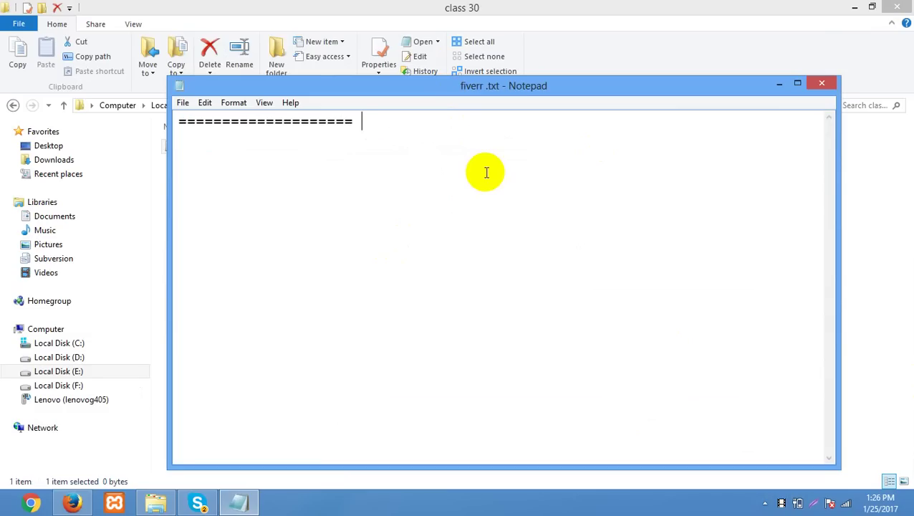
key(Return)
text(*** 1ta pc)
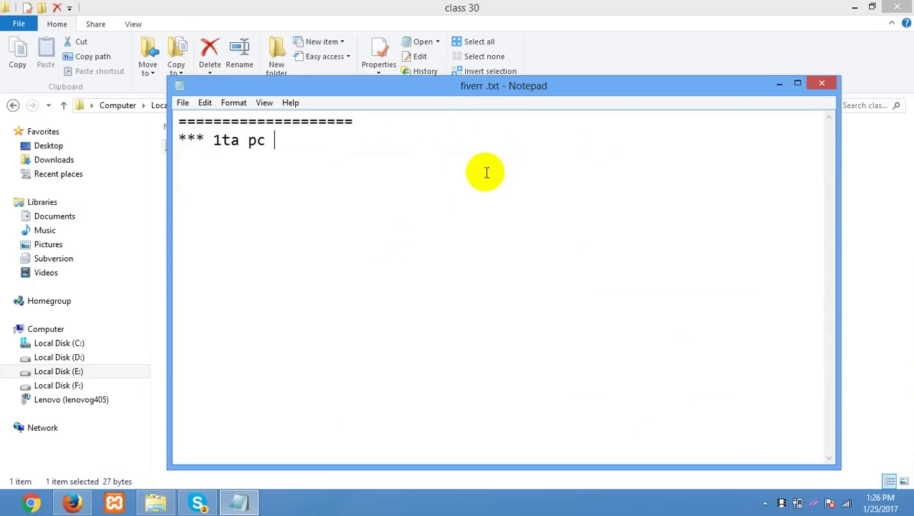
text( thaka 1 ta acc)
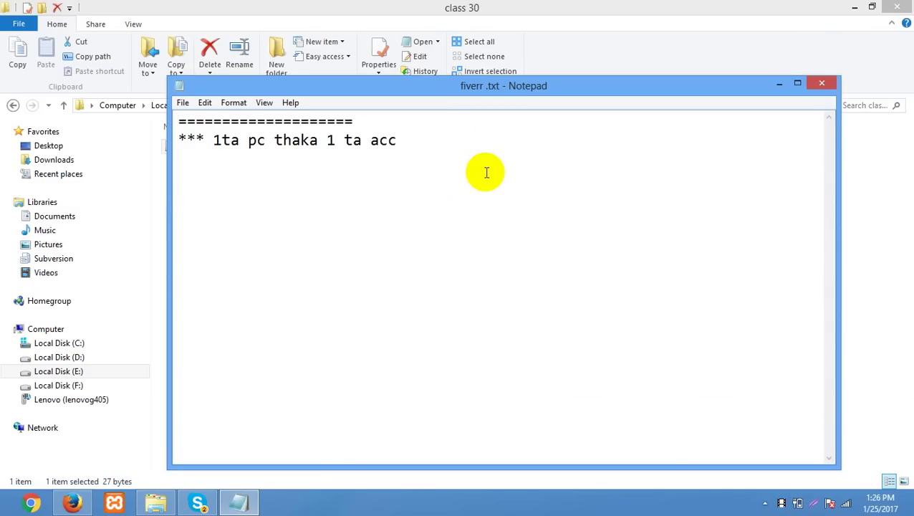
text(ount)
key(ctrl+s)
double_click(223, 142)
click(265, 177)
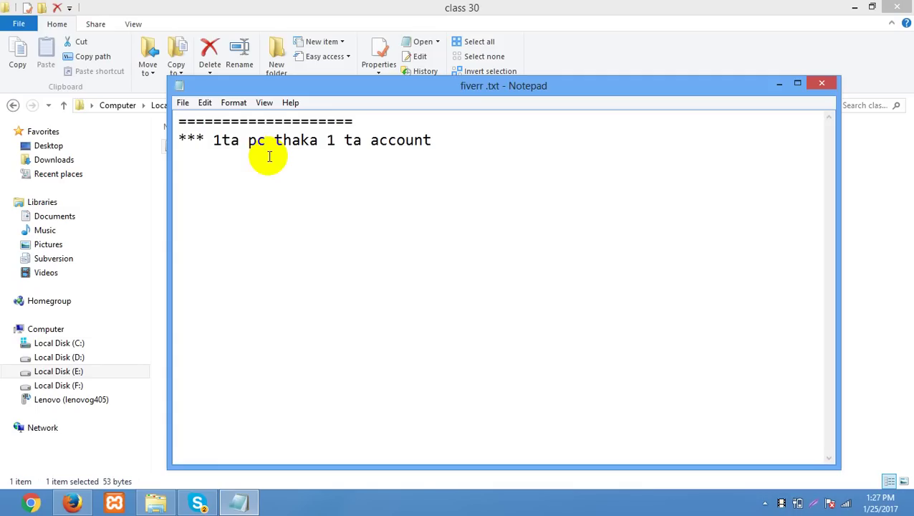
click(431, 136)
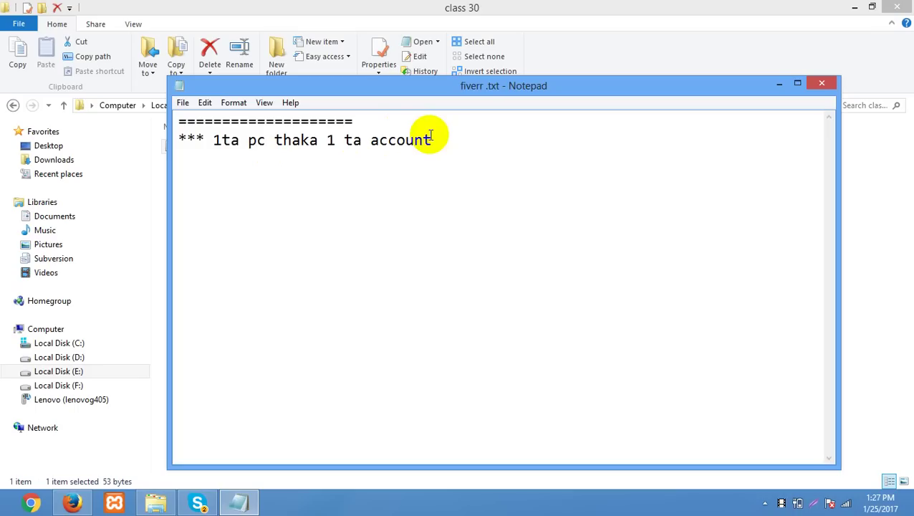
Step: Start a new line '*** 1ta IP t' and touch up the end of the account line
key(Return)
text(*** 1ta IP t)
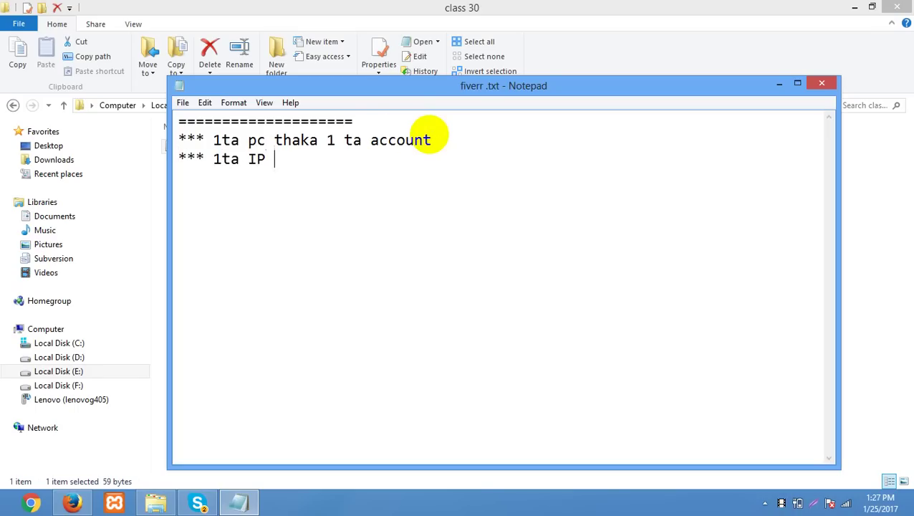
click(429, 134)
text(ka 1 ta)
key(BackSpace)
key(BackSpace)
key(BackSpace)
click(304, 164)
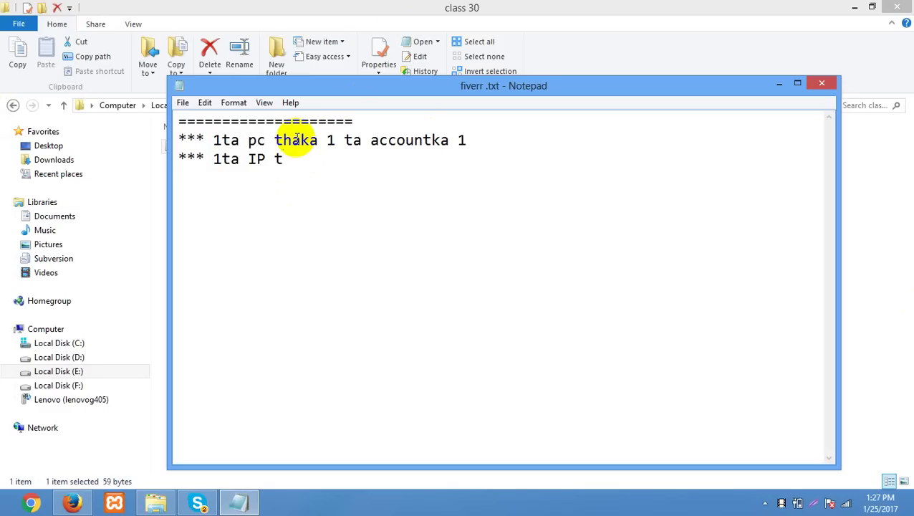
text(a)
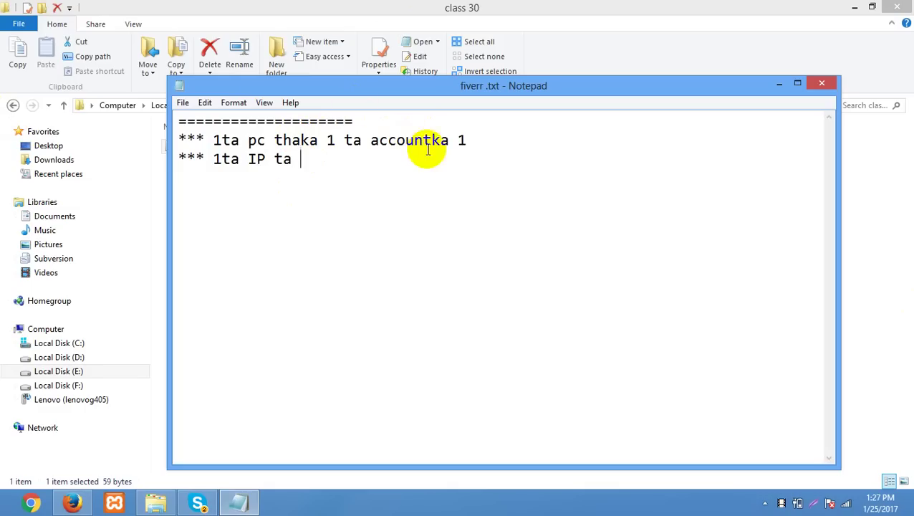
Step: Delete the stray 'ka 1' from line 2, finish '*** 1ta IP thaka 1 account', and save
click(433, 140)
key(shift+Home)
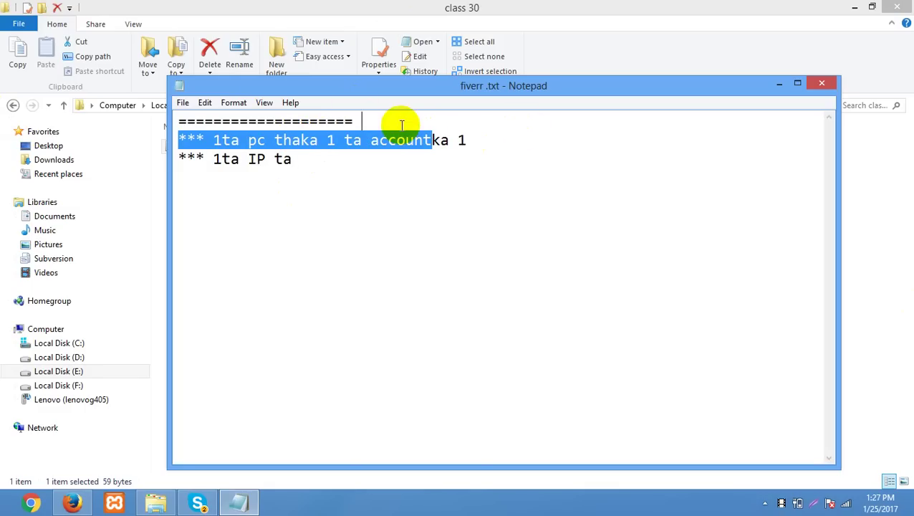
click(504, 195)
drag(433, 141, 516, 139)
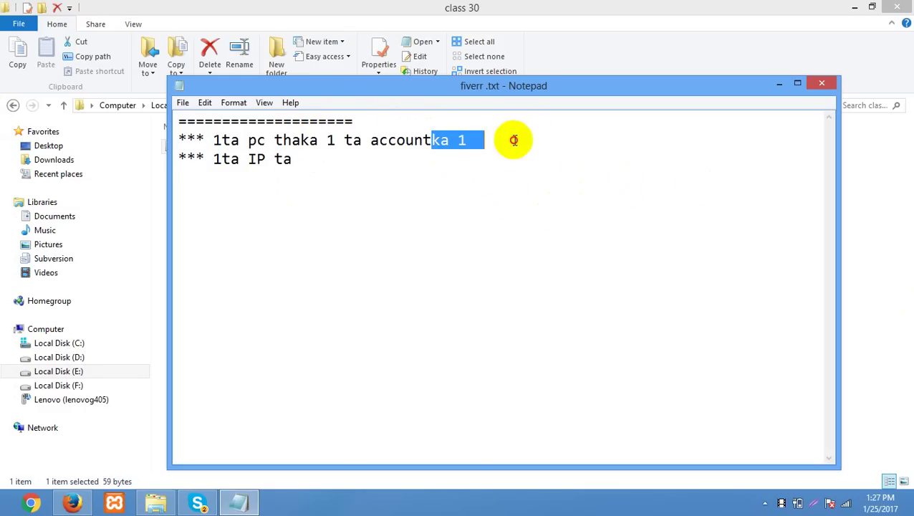
key(Delete)
click(322, 169)
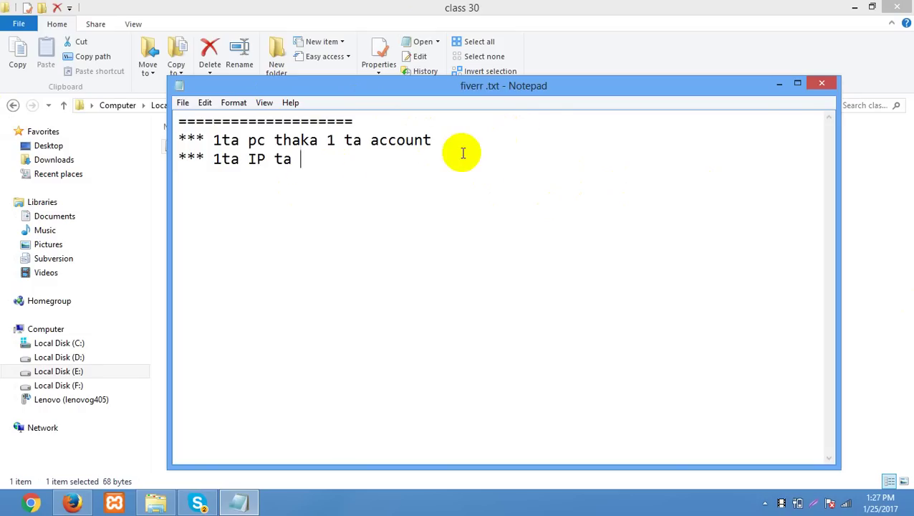
key(BackSpace)
key(BackSpace)
key(BackSpace)
text(thaka 1 account)
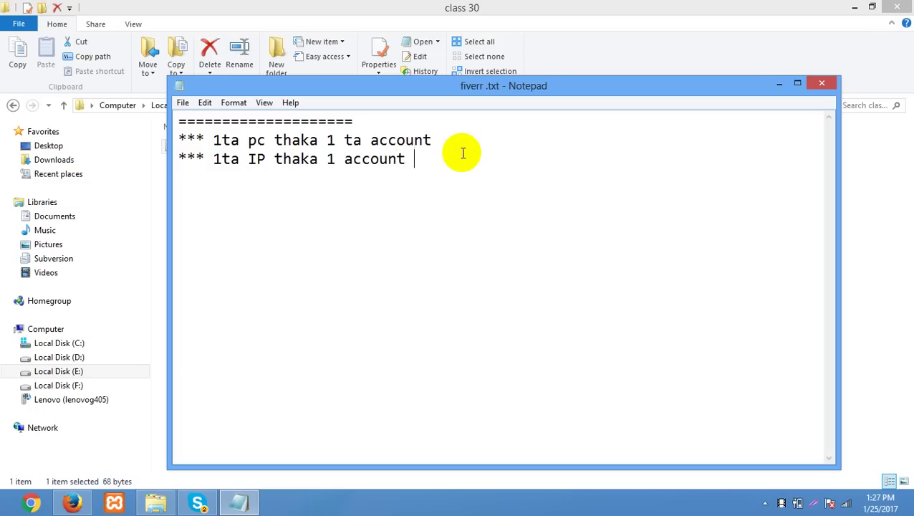
key(ctrl+s)
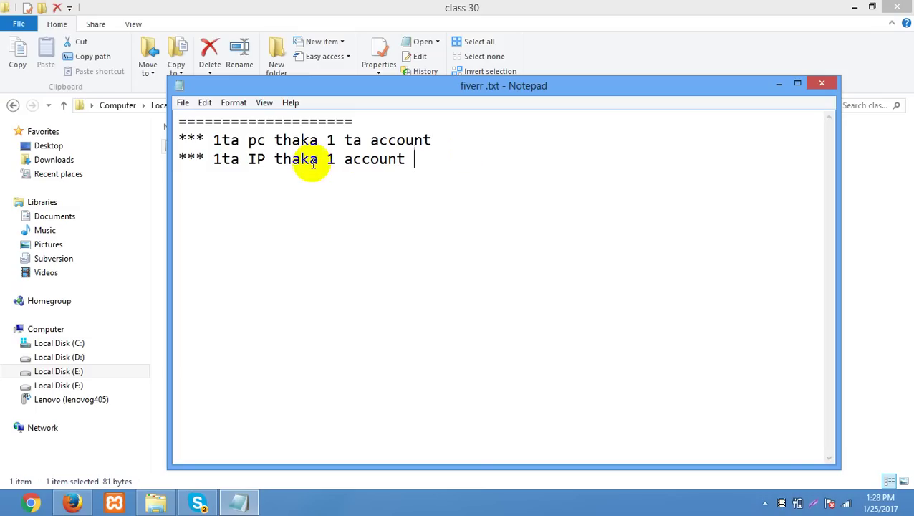
drag(245, 159, 465, 146)
click(438, 163)
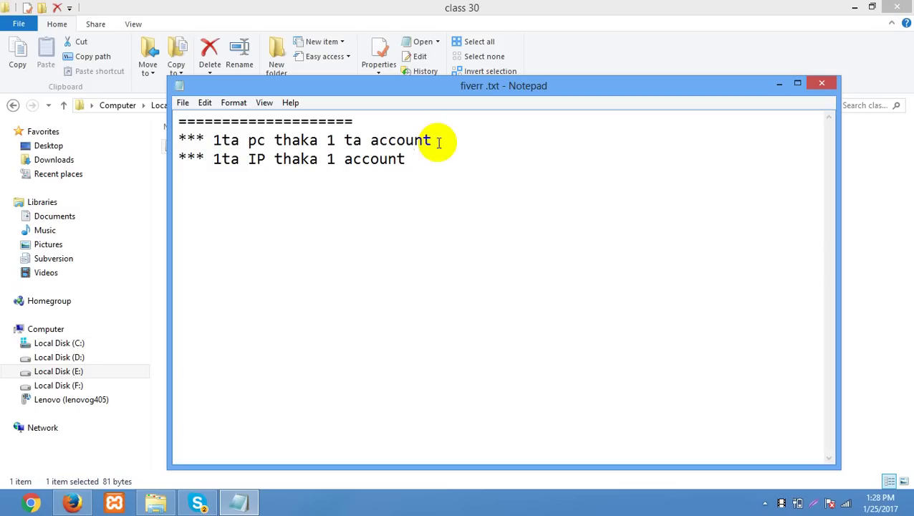
drag(211, 158, 446, 167)
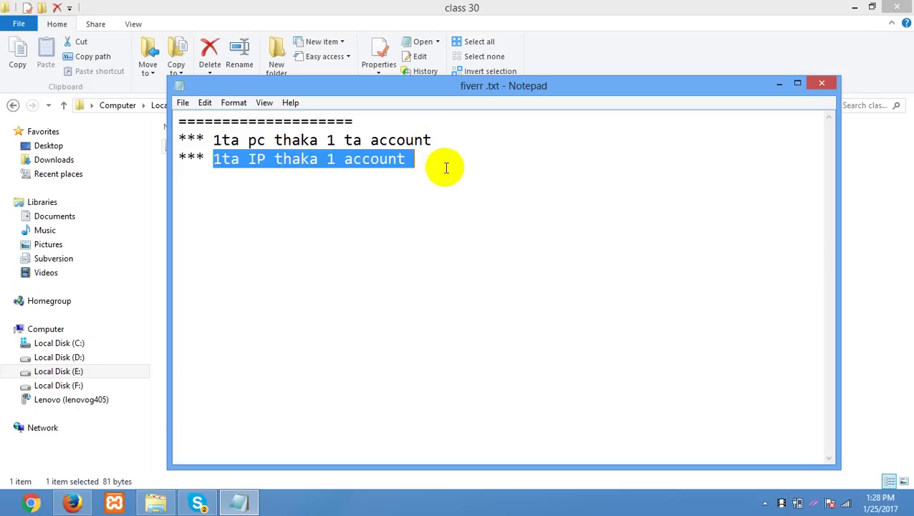
click(446, 167)
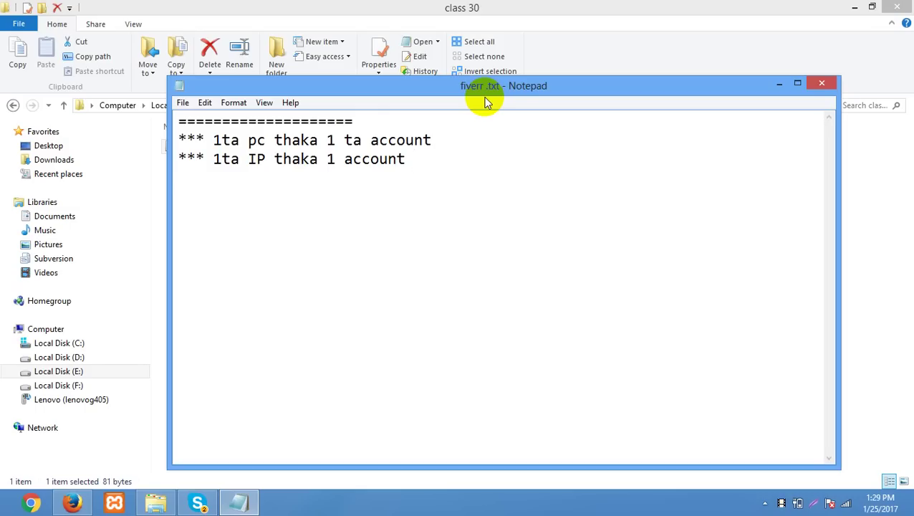
Step: Add a new '***' line, save, and highlight the IP rule to review it
key(Return)
text(***)
key(ctrl+s)
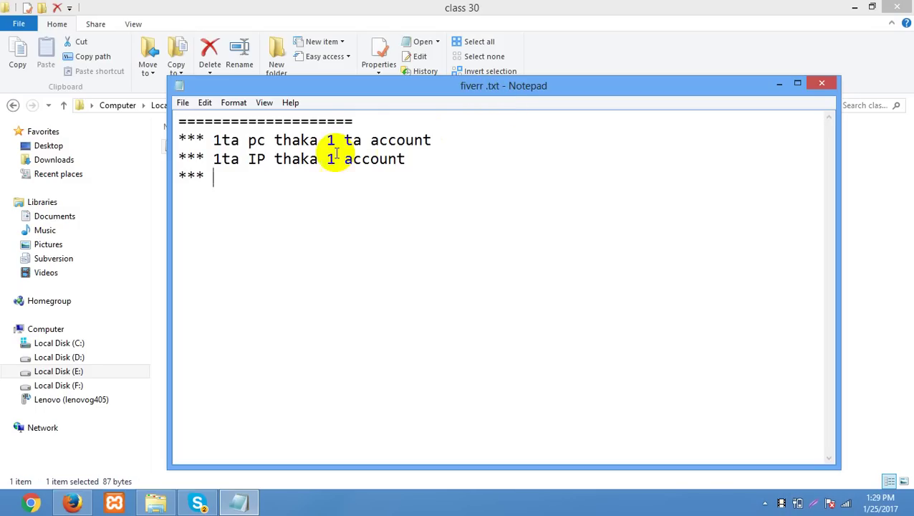
drag(223, 159, 211, 157)
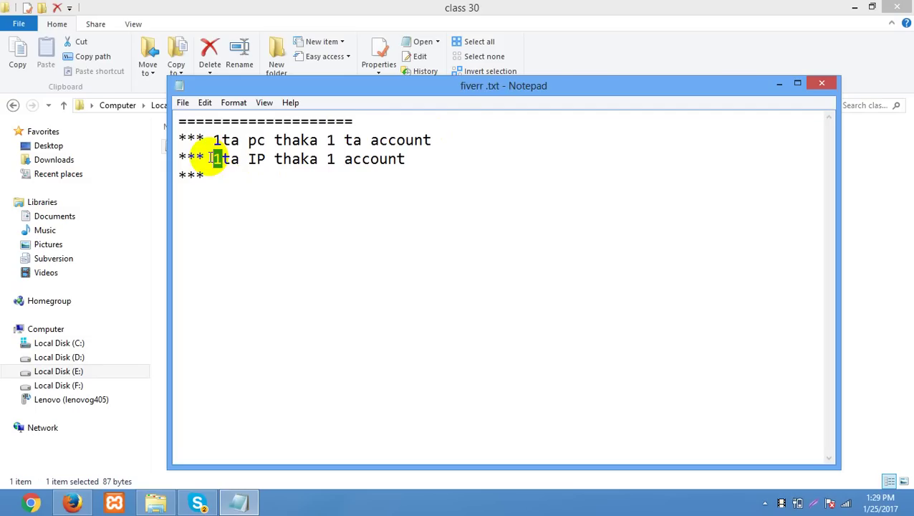
click(327, 159)
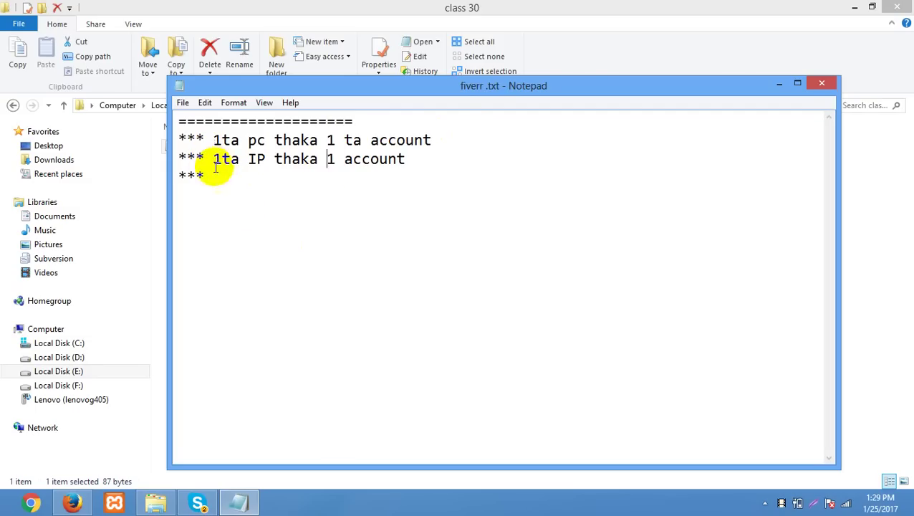
drag(215, 163, 423, 164)
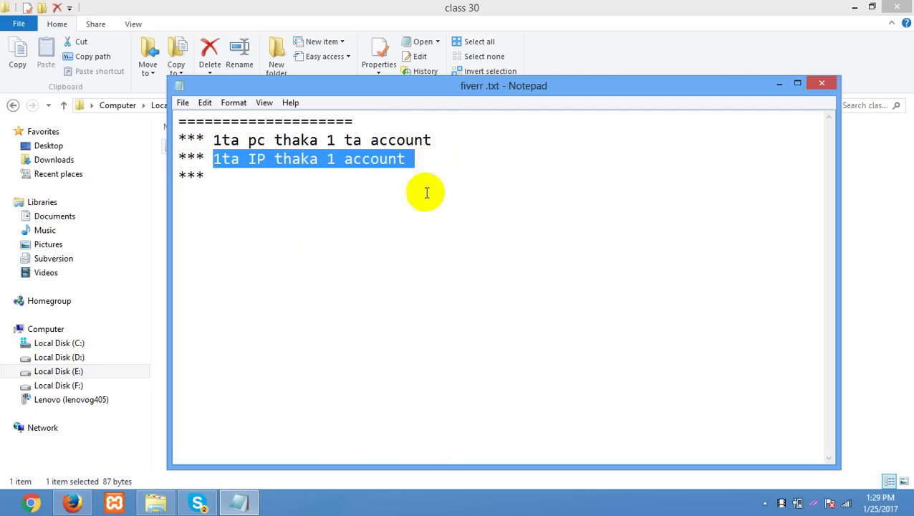
click(387, 188)
drag(213, 161, 465, 157)
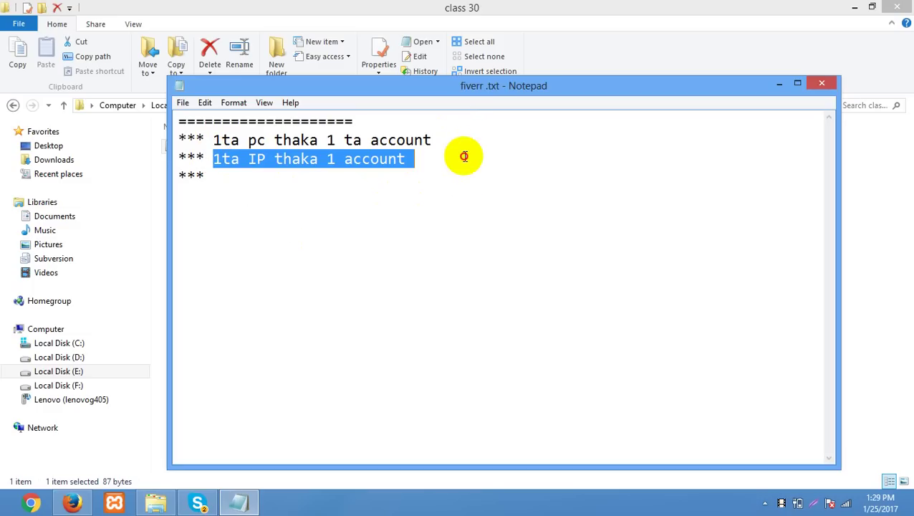
click(388, 183)
click(354, 161)
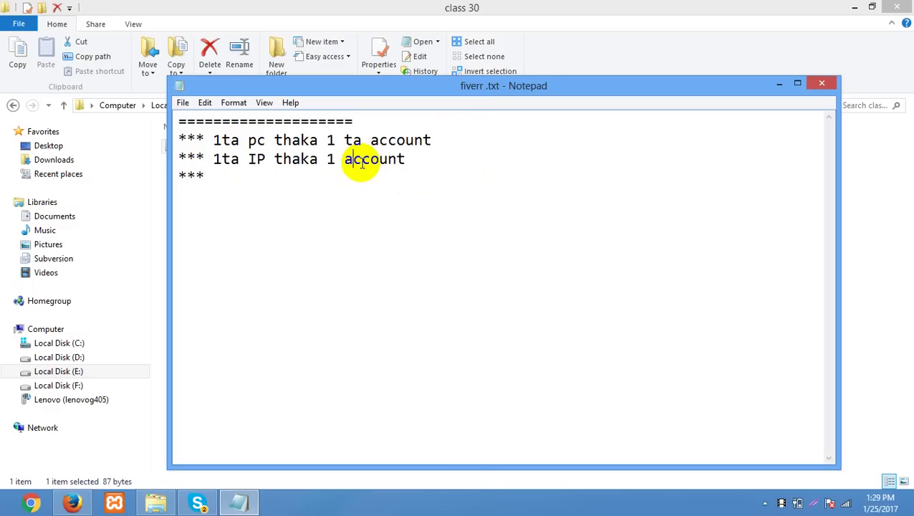
click(327, 162)
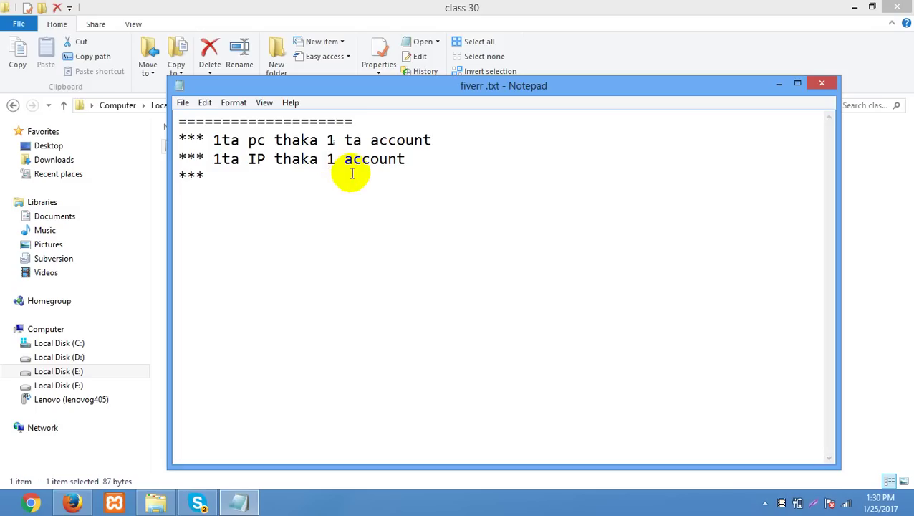
Step: Complete the starred line as 'Apni karo gig copy korte parben naaa' and save
click(290, 179)
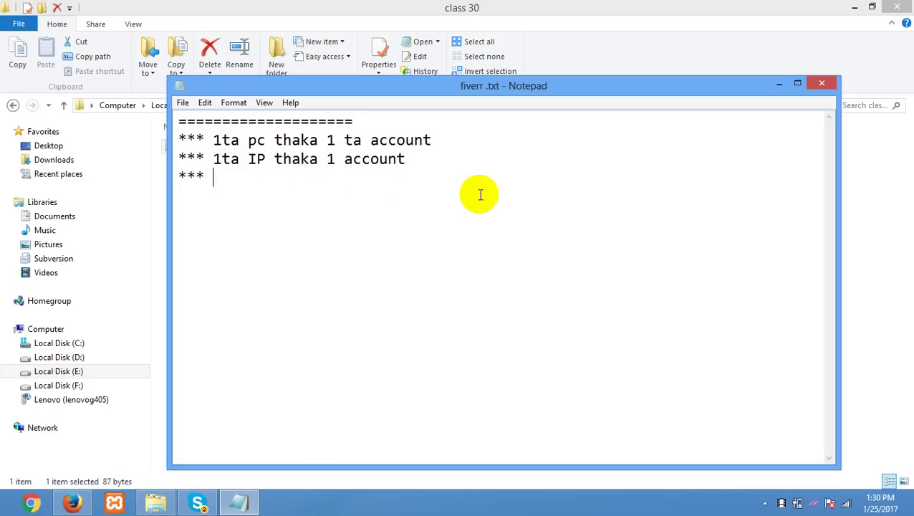
click(229, 180)
drag(213, 140, 414, 160)
click(246, 182)
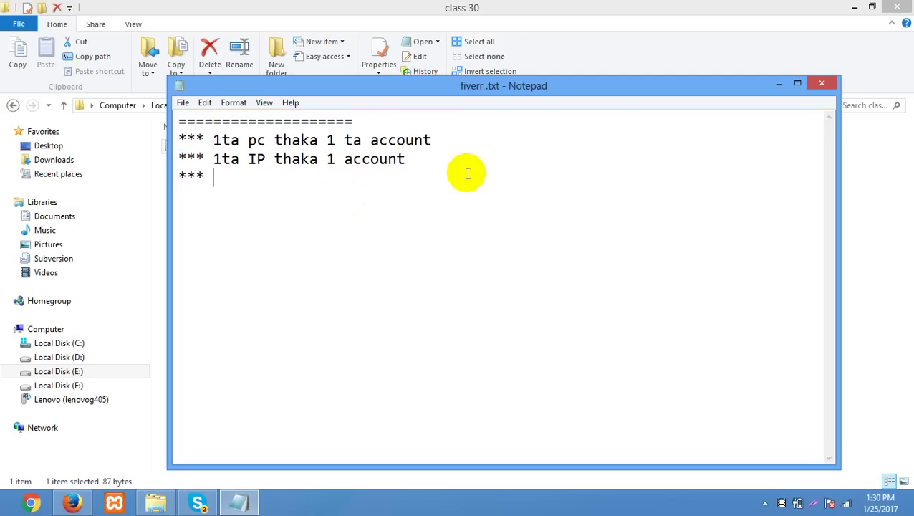
text(Apni karo gig)
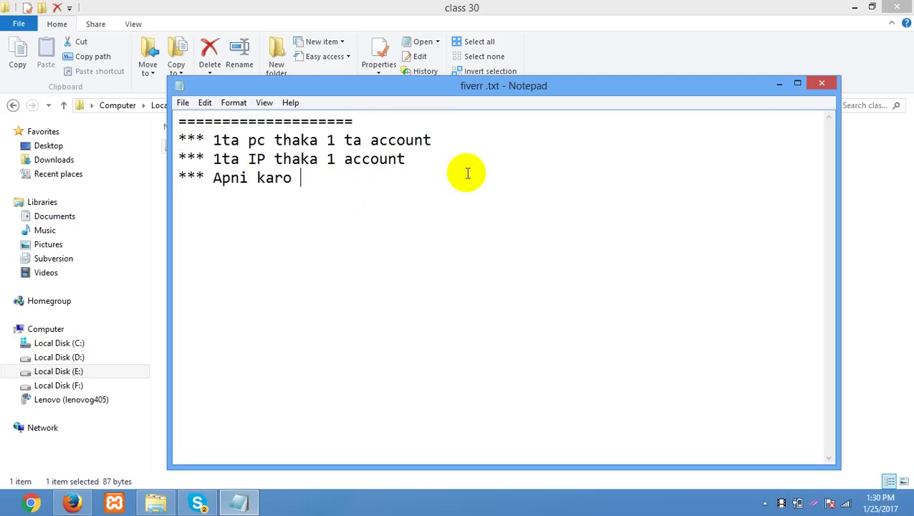
text( copy )
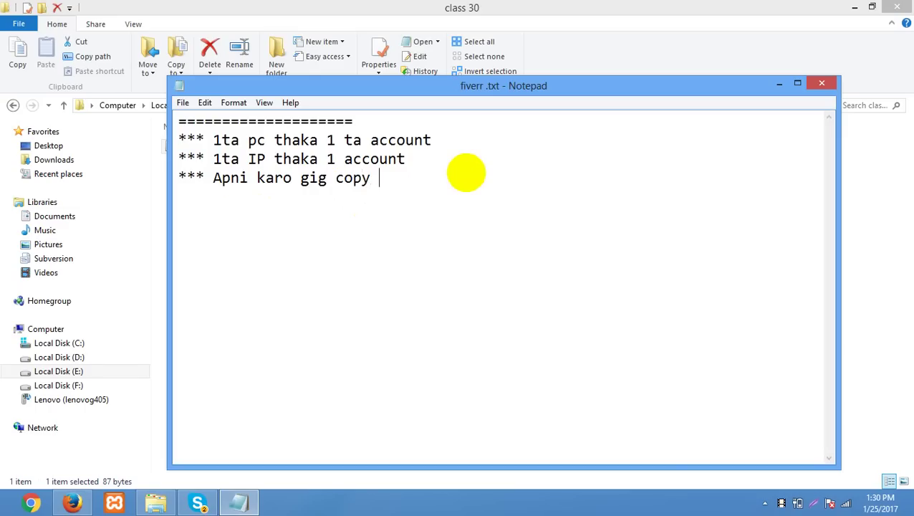
text(korte parben naaa)
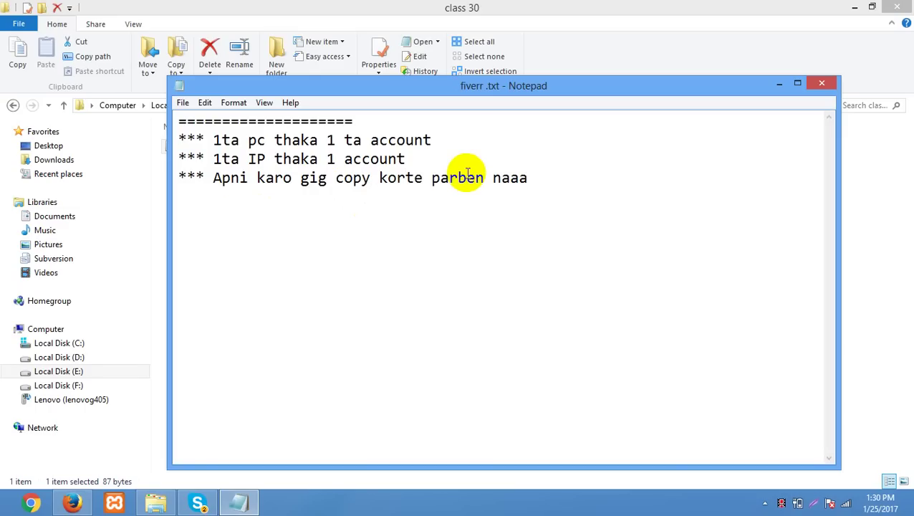
key(ctrl+s)
Step: Highlight the new gig copy rule a few times to review it
double_click(230, 179)
key(End)
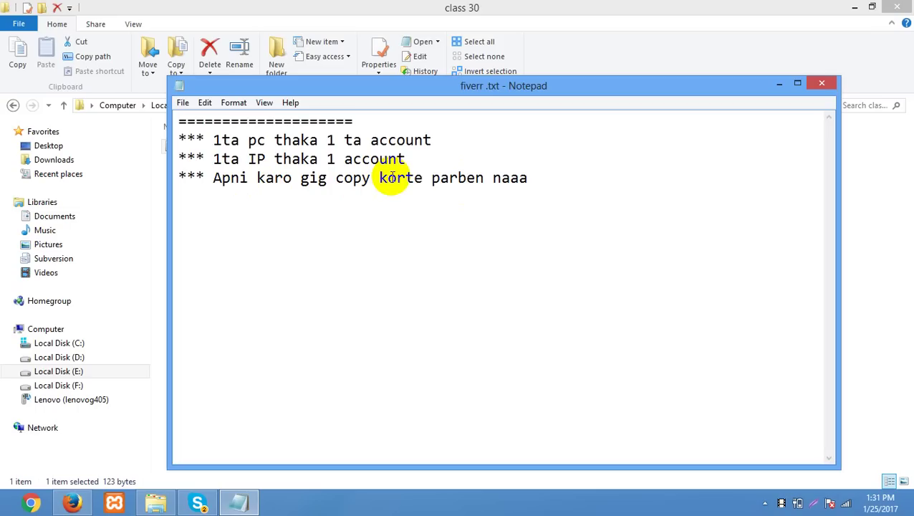
drag(206, 180, 557, 183)
click(558, 183)
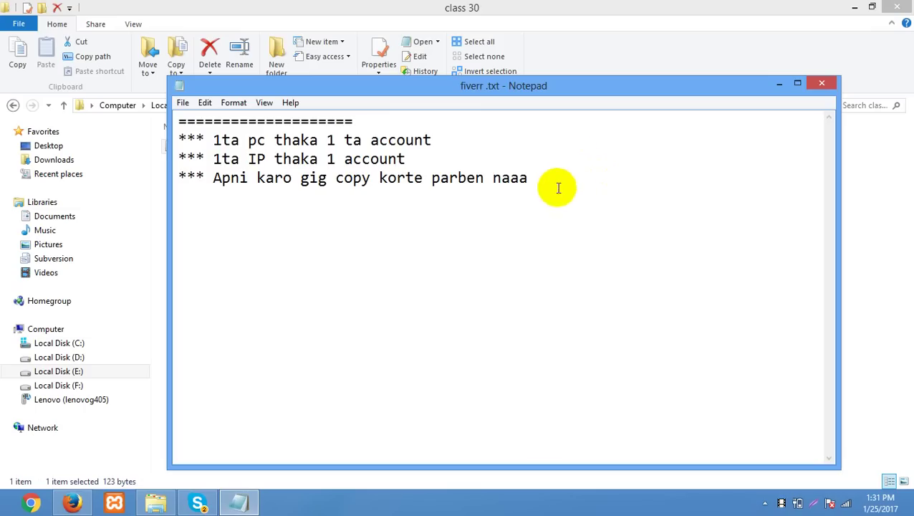
drag(545, 181, 210, 176)
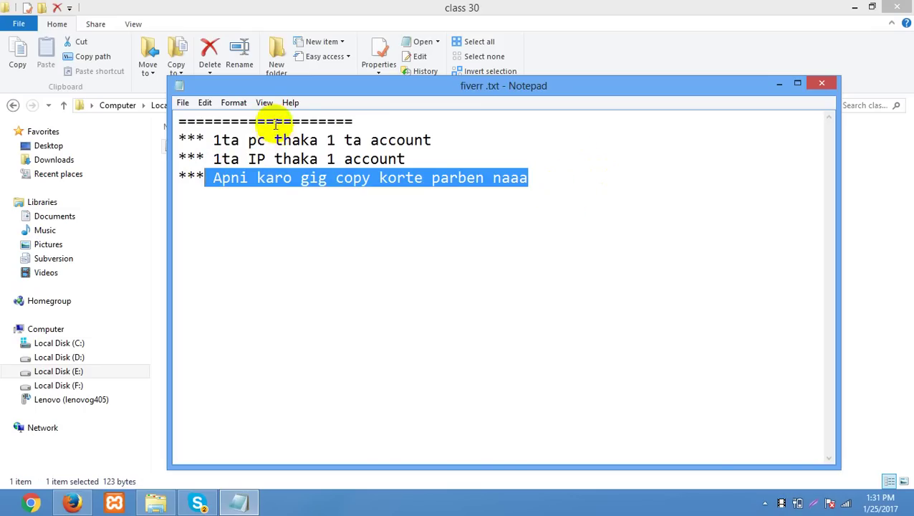
click(296, 211)
drag(213, 179, 528, 175)
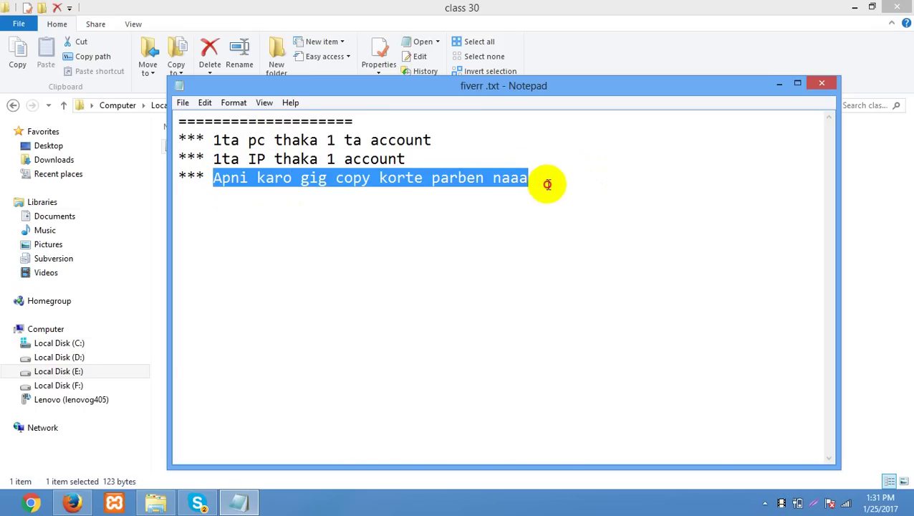
drag(214, 179, 536, 179)
click(562, 180)
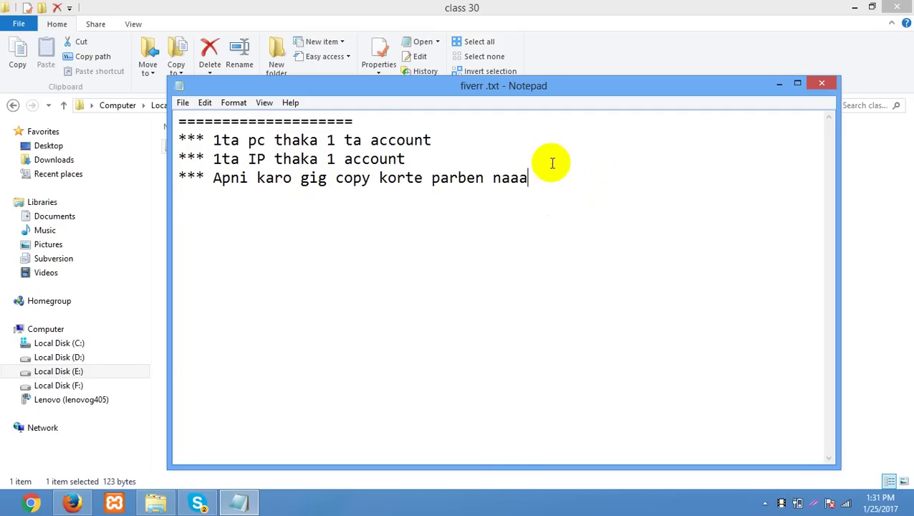
Step: Add the rule '*** Mobile phone 24 hour's online a thakben' on a new line
key(Return)
text(***)
text(Mobile )
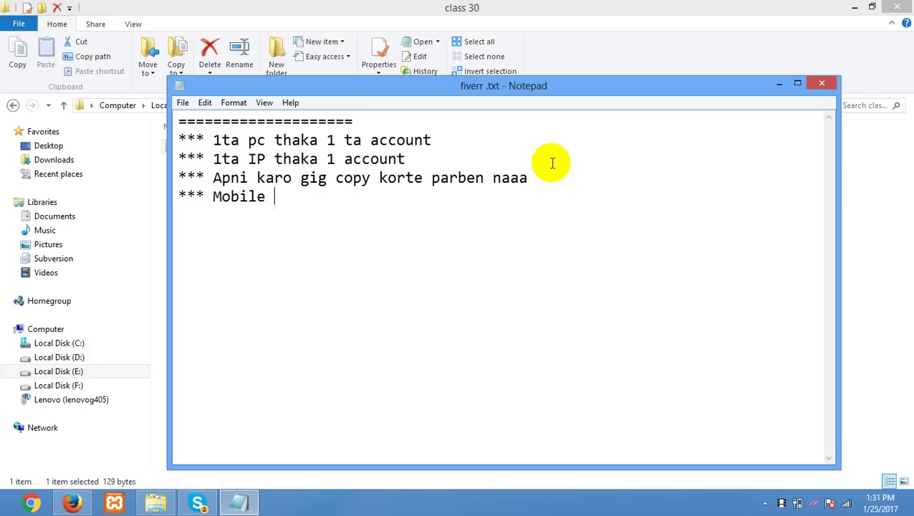
text(phone 2)
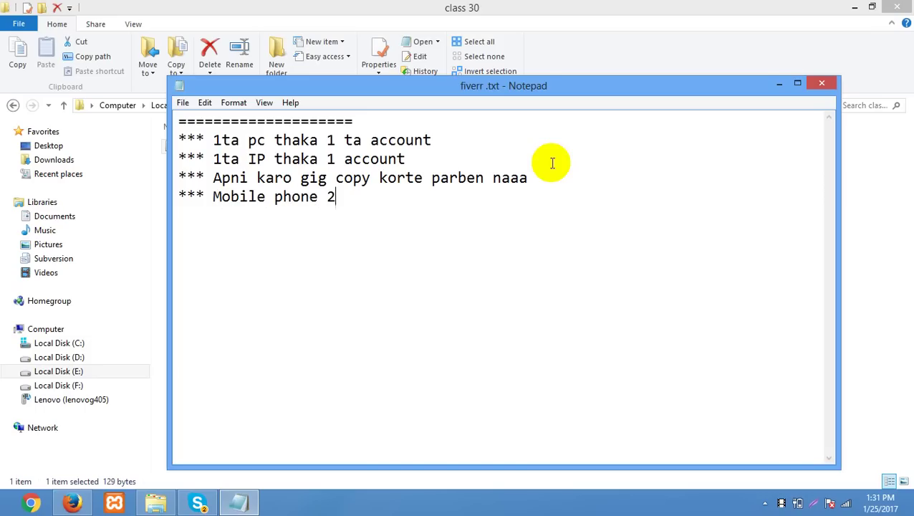
text(4 hour's online)
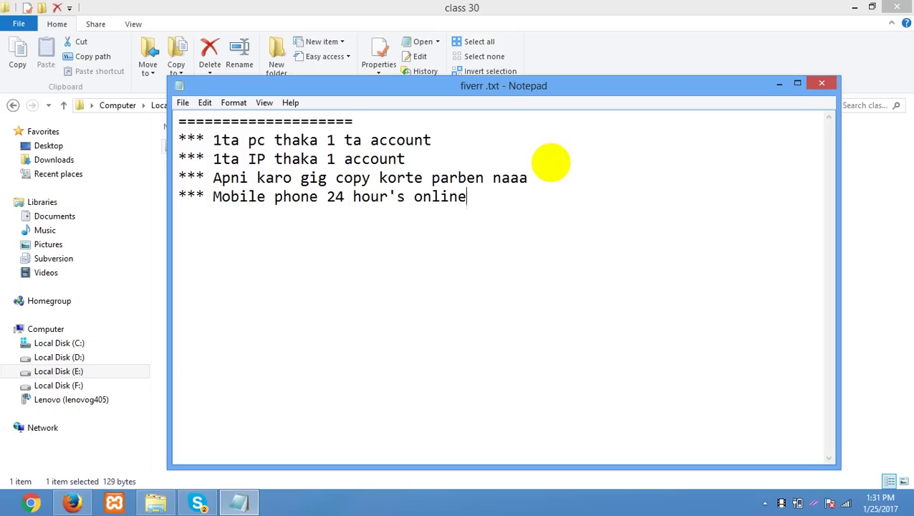
text( a thakben)
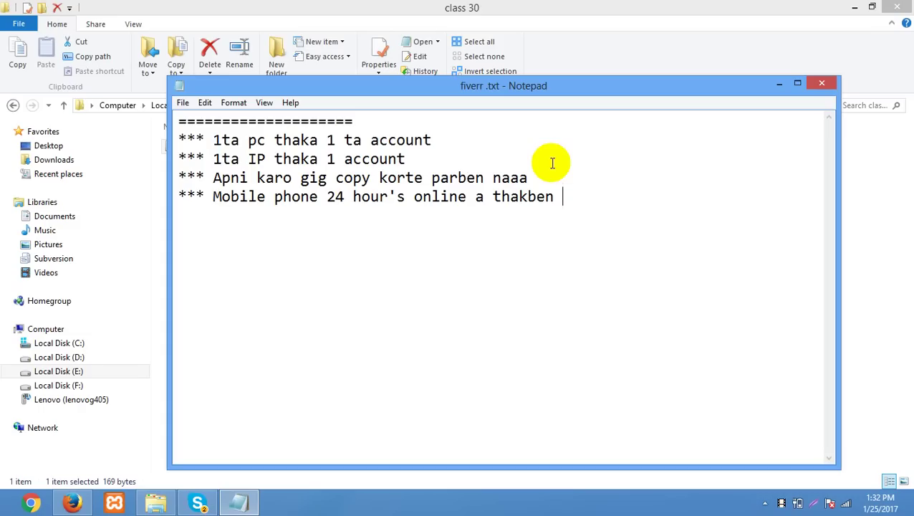
Step: Add the rule '*** Client k instant reply diben', correcting typos along the way
key(Return)
text(*** Cli)
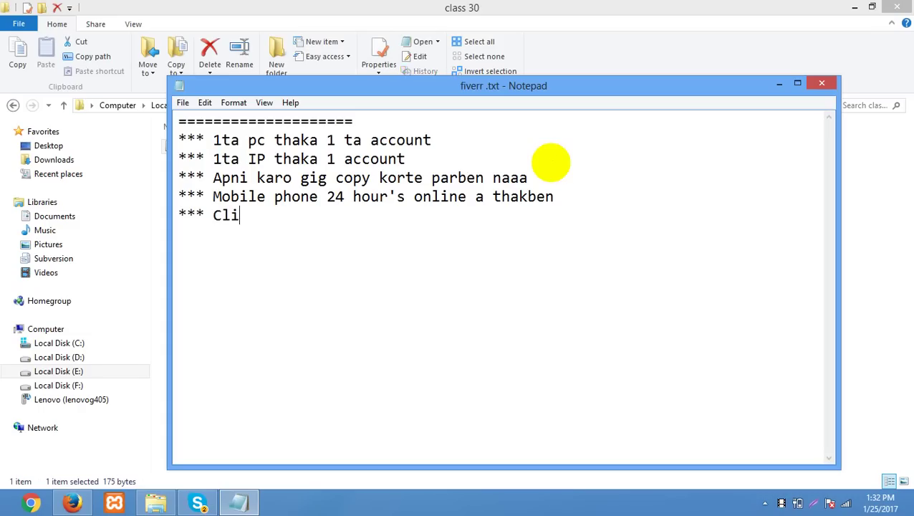
text(ent k )
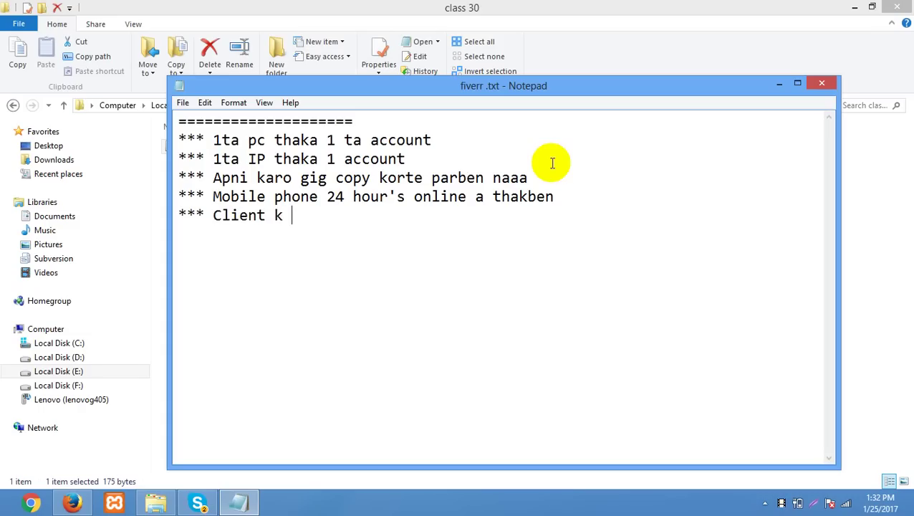
text(int)
key(BackSpace)
text(stant repl7y)
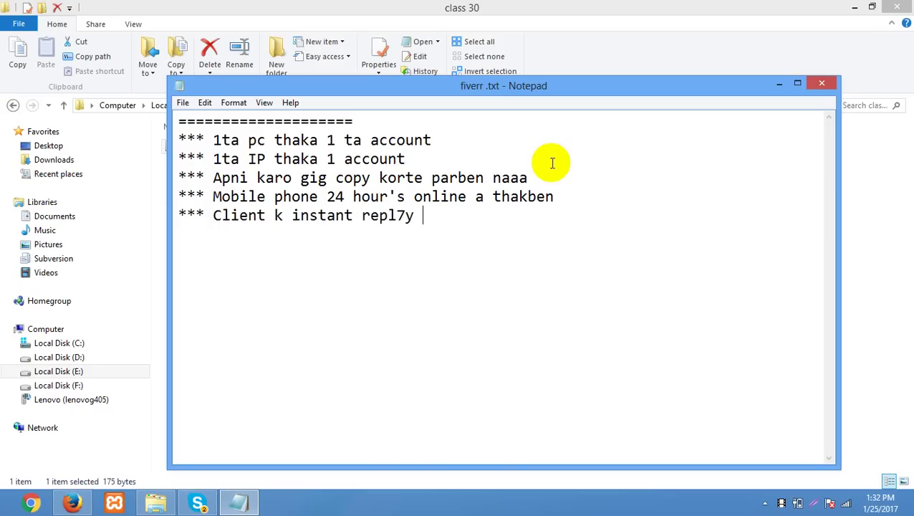
key(BackSpace)
key(BackSpace)
key(BackSpace)
text(y diben)
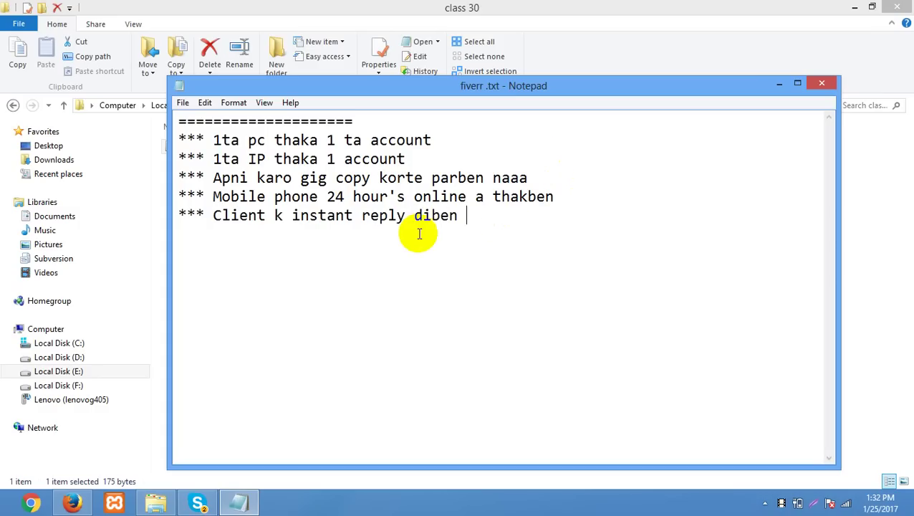
drag(457, 219, 181, 216)
drag(457, 86, 555, 96)
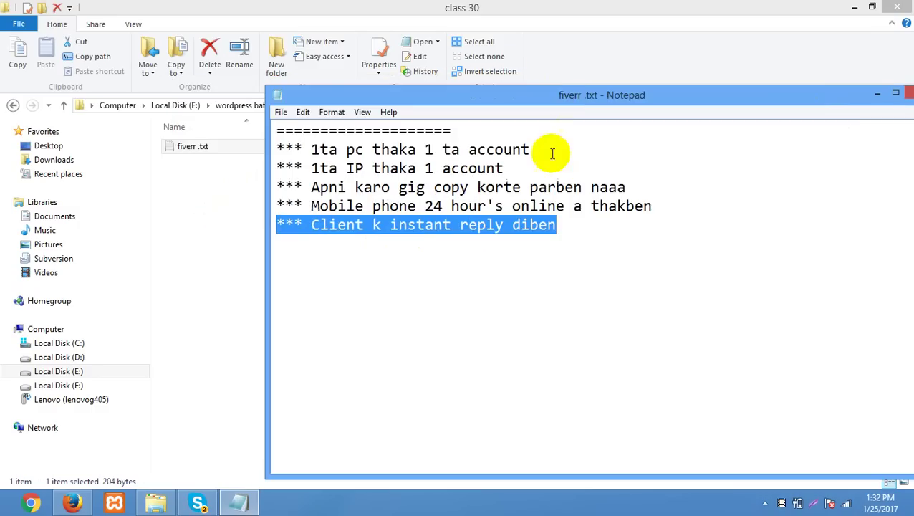
click(573, 222)
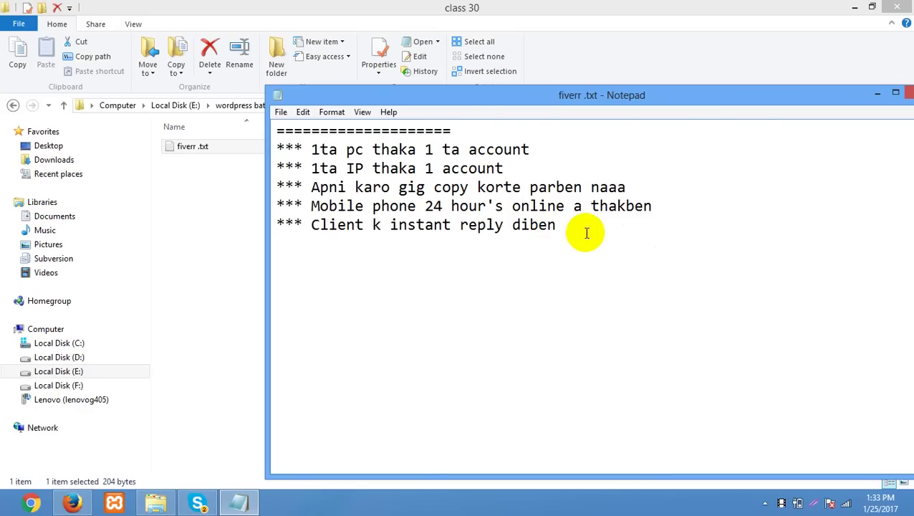
drag(586, 230, 223, 224)
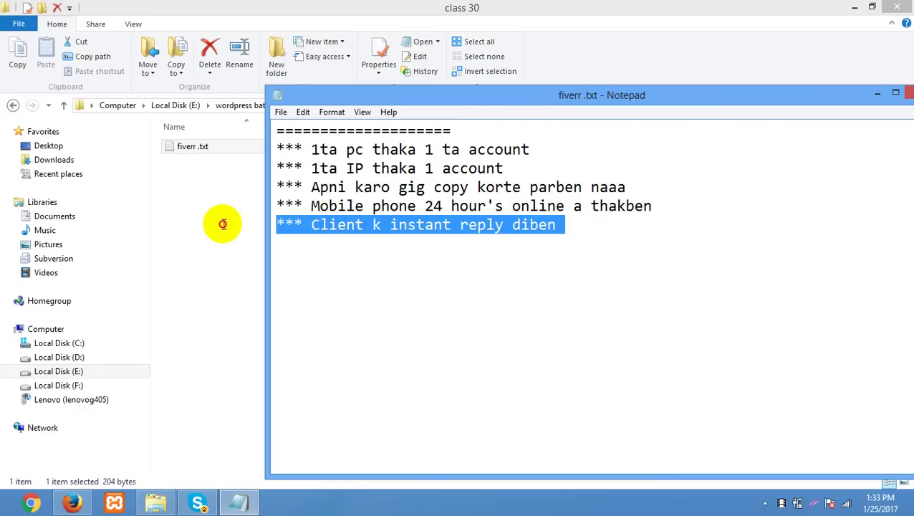
click(544, 229)
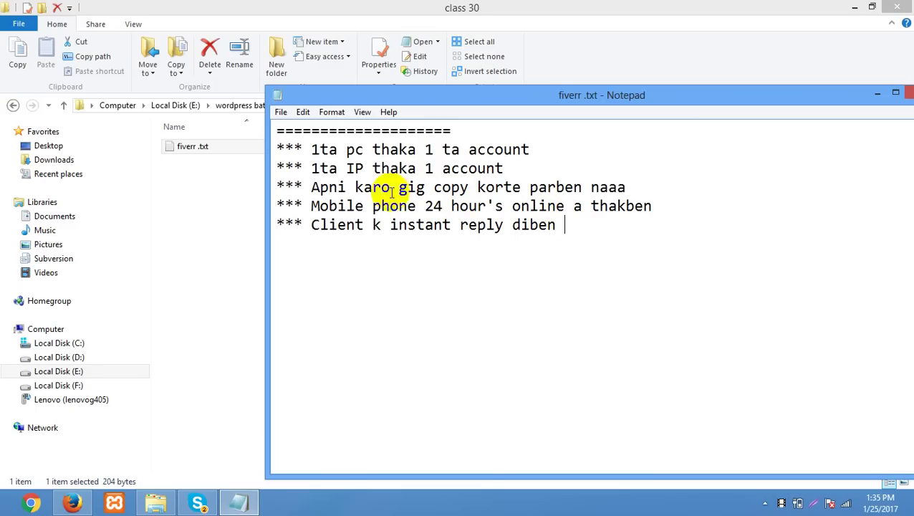
Step: Select and delete the '1ta IP thaka 1 account' rule line
click(532, 149)
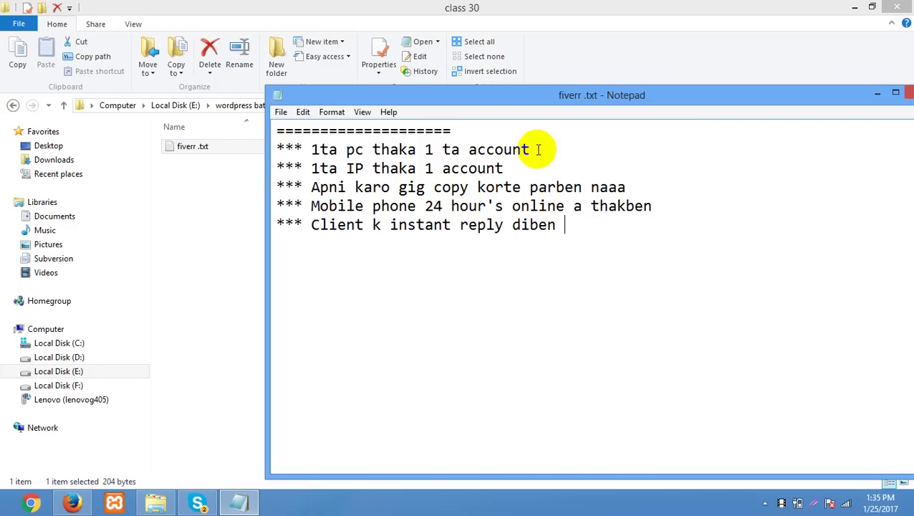
shift+click(247, 148)
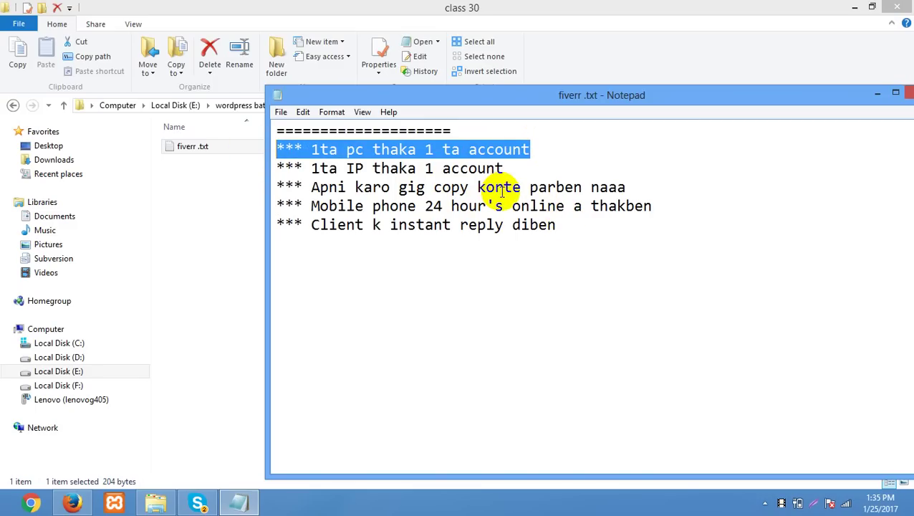
click(511, 225)
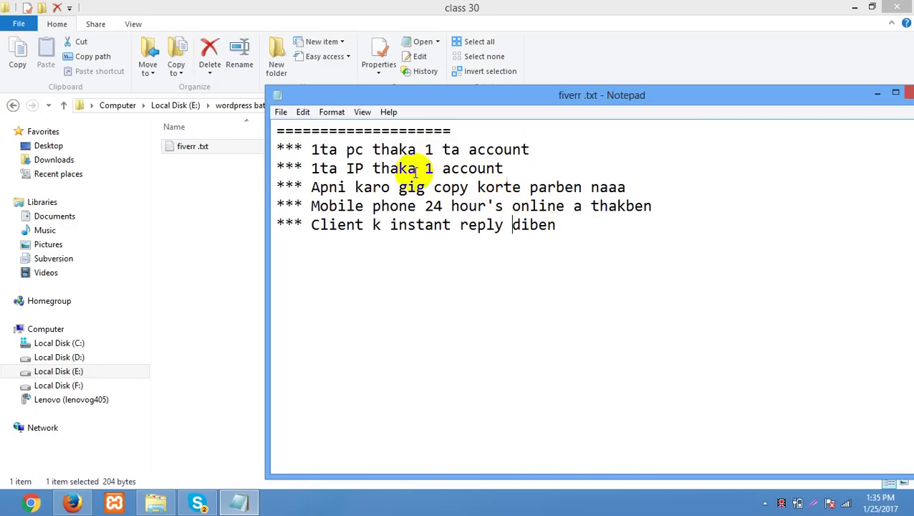
click(506, 166)
shift+click(249, 174)
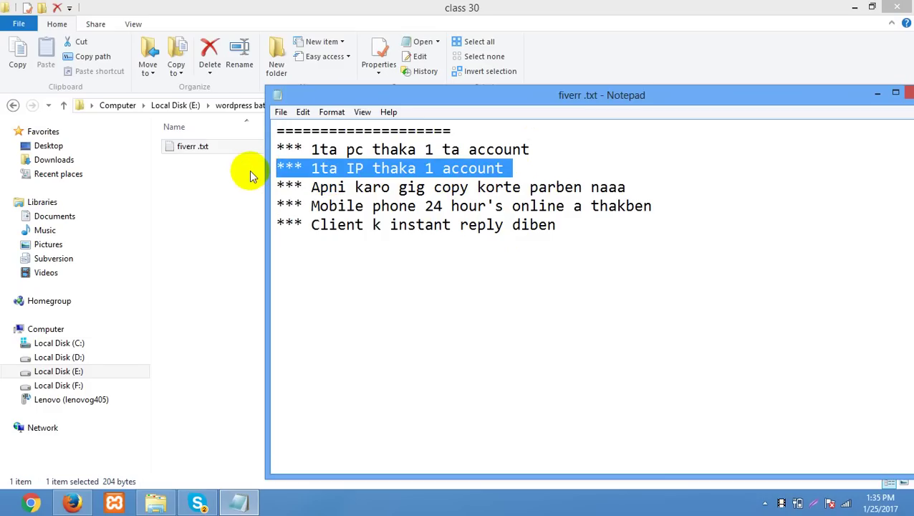
key(Delete)
key(Delete)
Step: Append ', 20 ta gig porben' after 'naaa' in the gig-copy rule and save
click(539, 249)
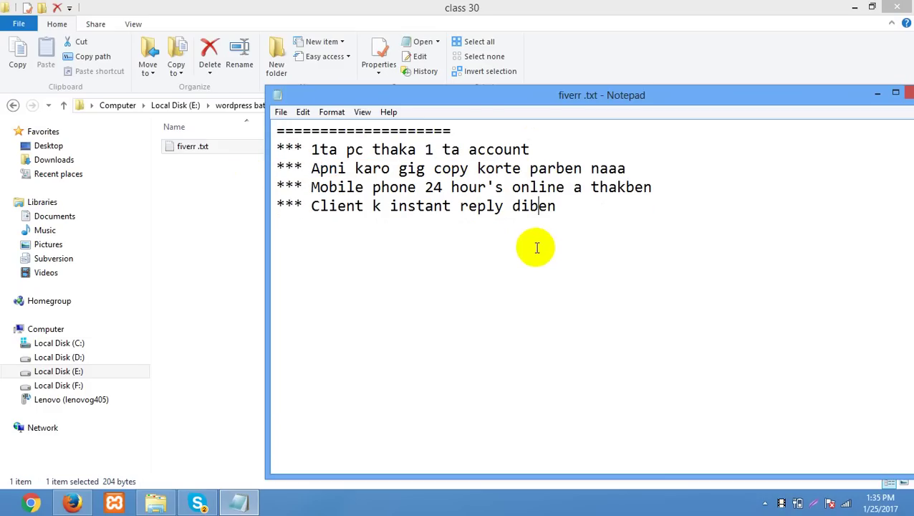
drag(313, 169, 662, 177)
click(661, 180)
text(, 20)
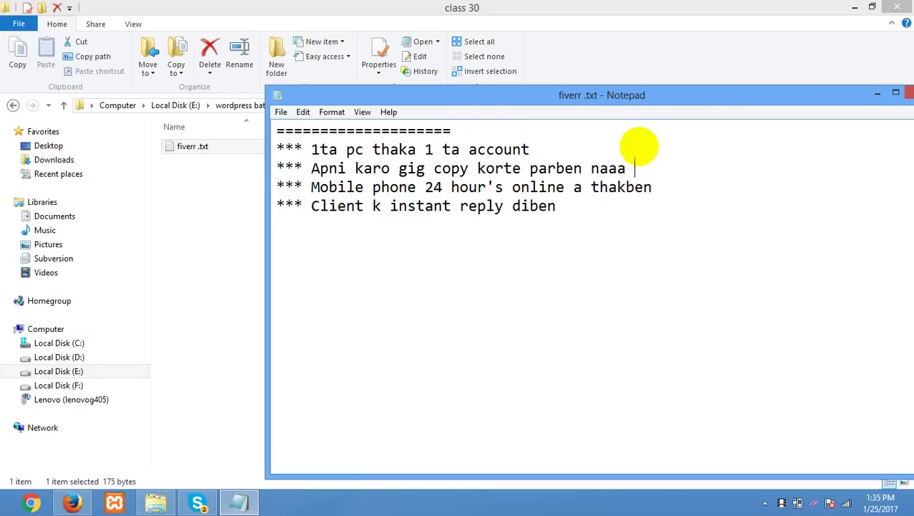
text( ta gig re)
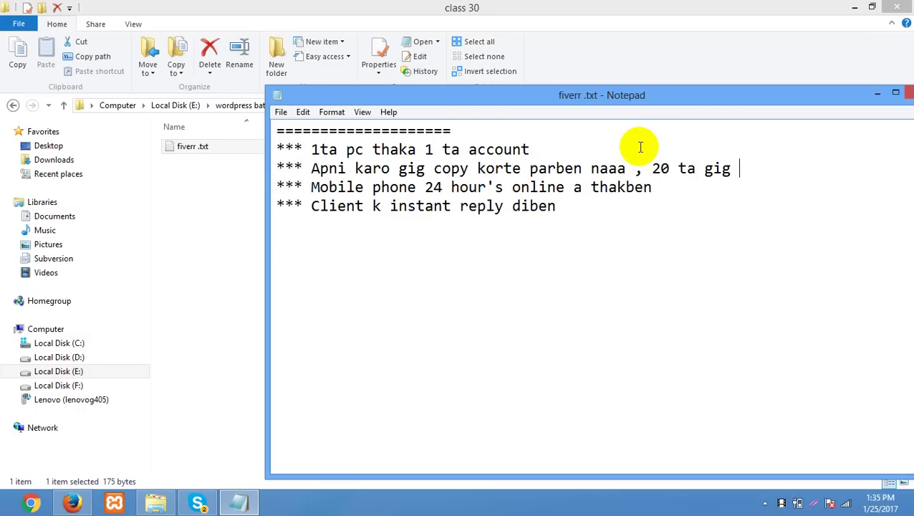
key(BackSpace)
key(BackSpace)
text(pore)
key(BackSpace)
text(ben)
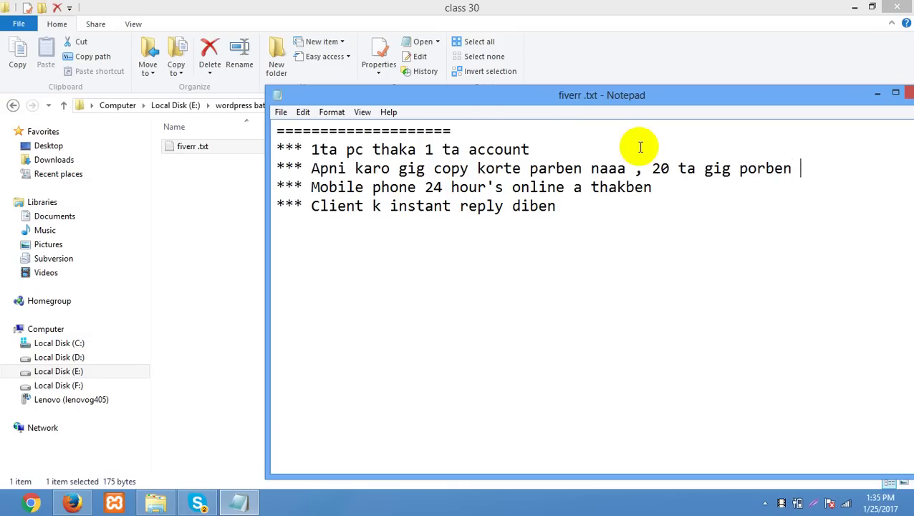
key(ctrl+s)
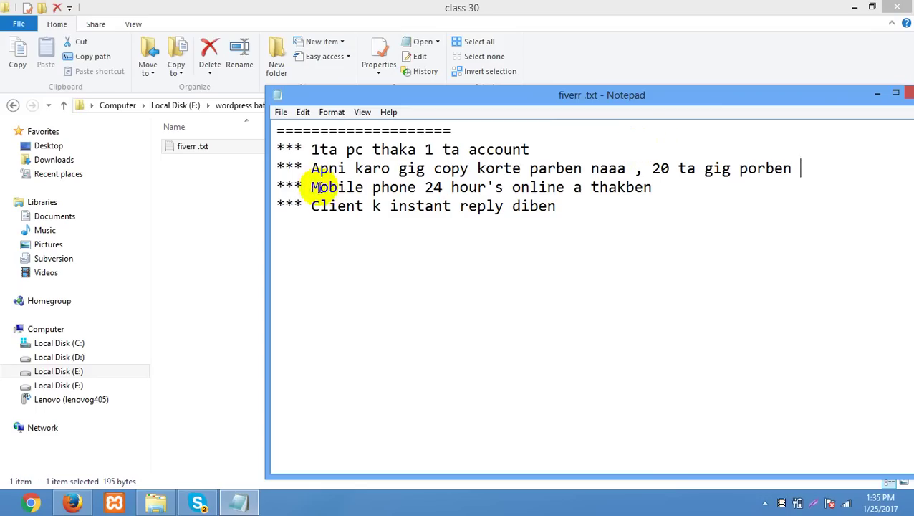
Step: Add ', email' after 'thakben' on the Mobile phone rule and save the note
drag(311, 187, 657, 228)
click(650, 189)
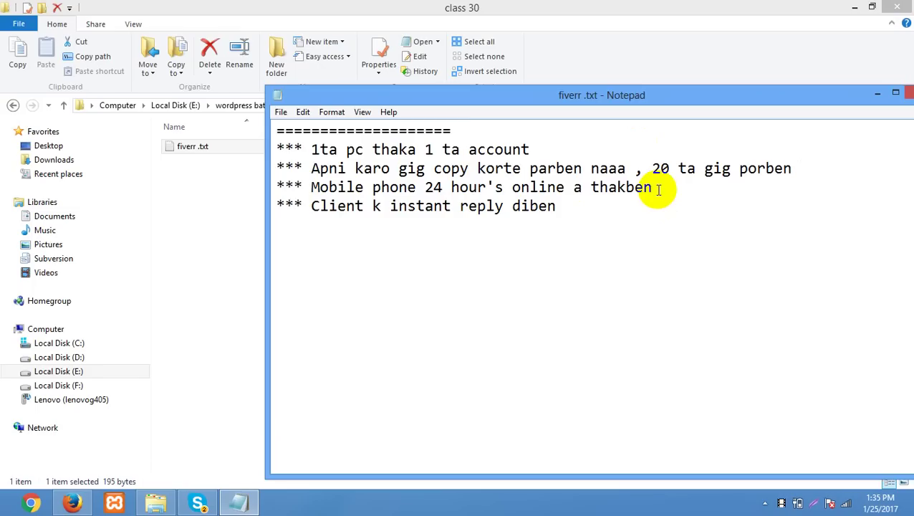
text(, email)
key(ctrl+s)
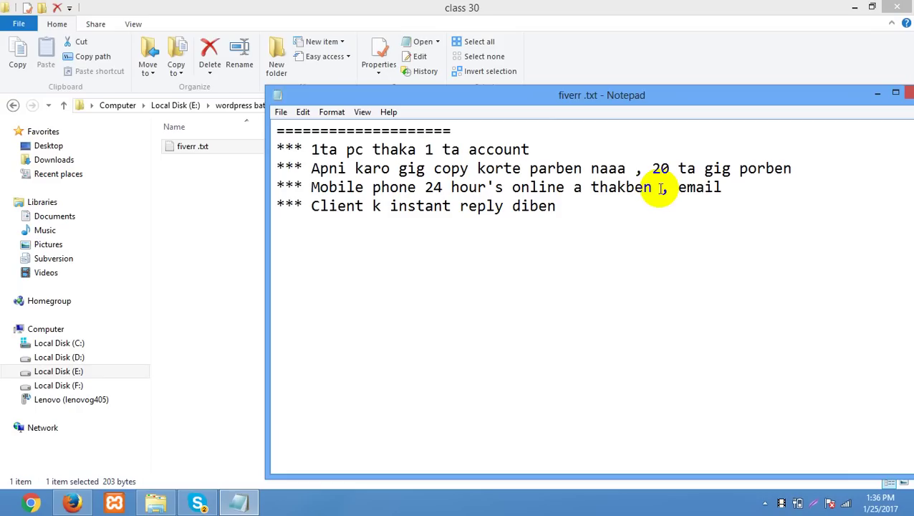
click(604, 222)
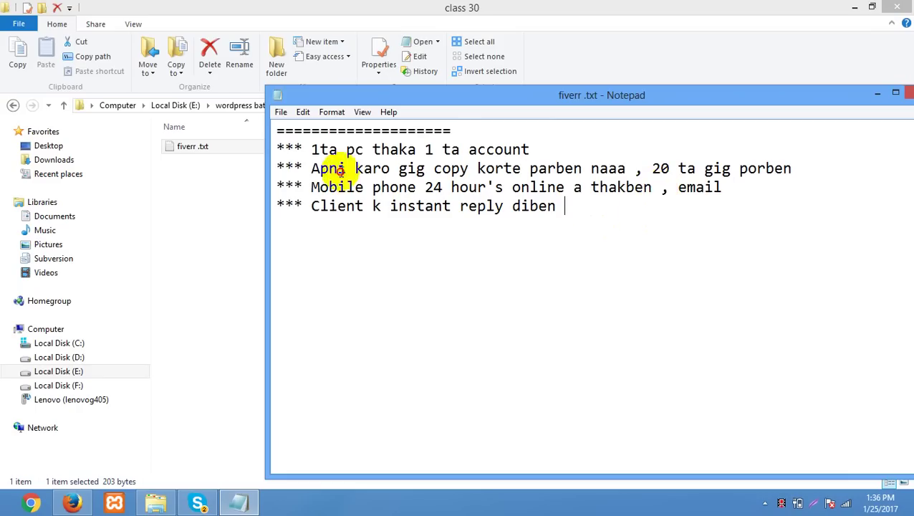
key(ctrl+a)
click(496, 265)
drag(584, 249, 243, 124)
Step: Drag the fiverr notes window about 180 px left toward the screen centre
click(571, 210)
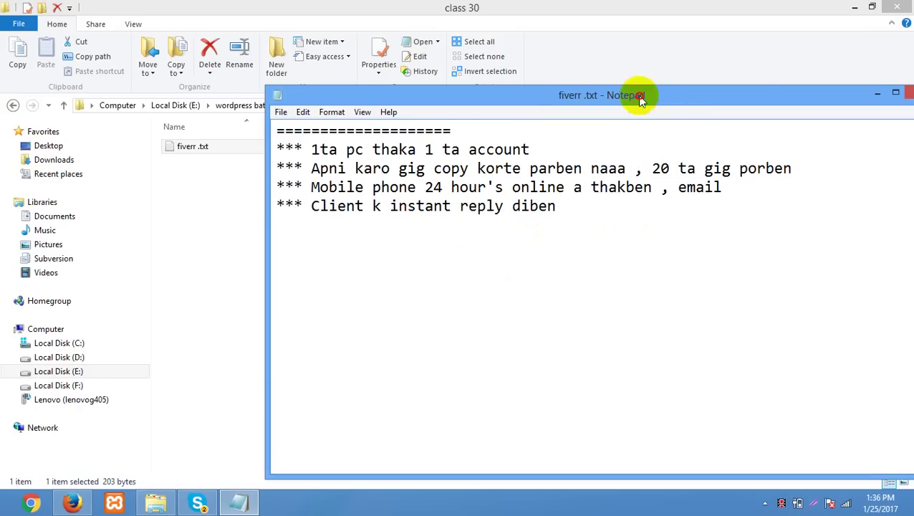
drag(638, 96, 510, 92)
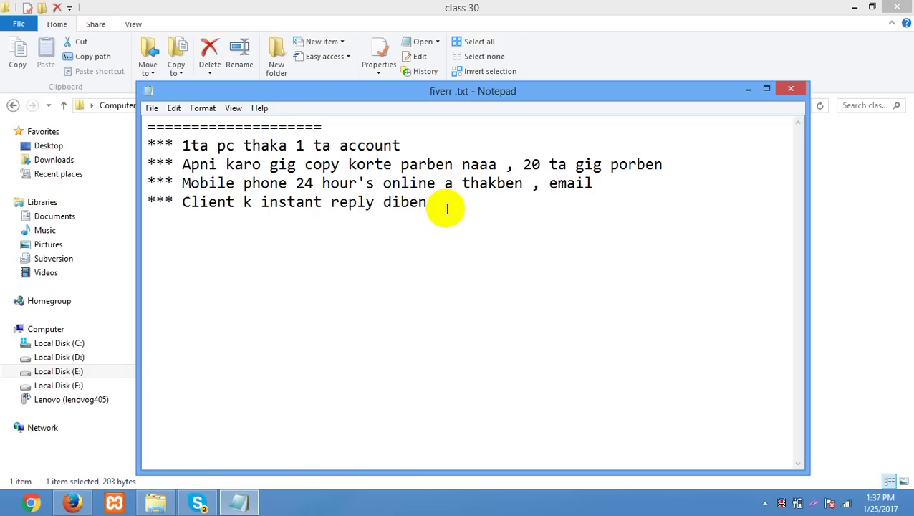
Step: Select and deselect the notes text several times to review the rules
key(ctrl+a)
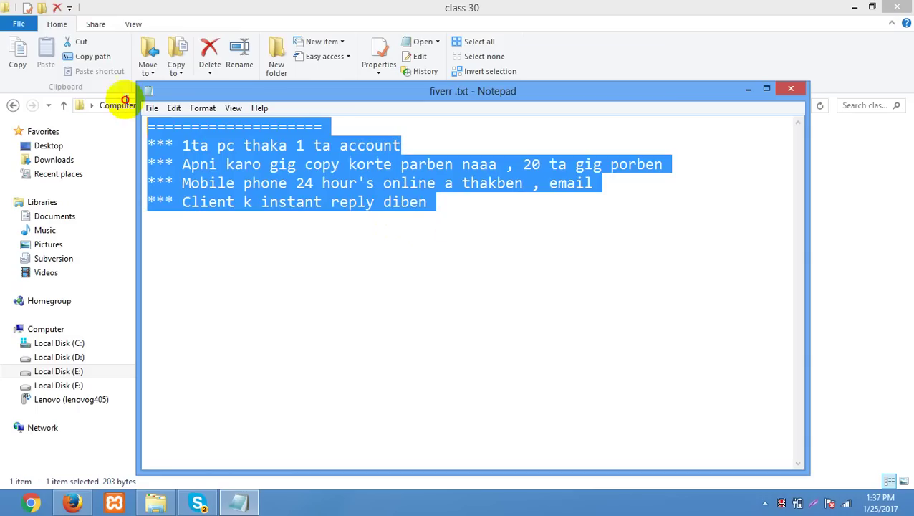
click(265, 255)
drag(440, 206, 133, 116)
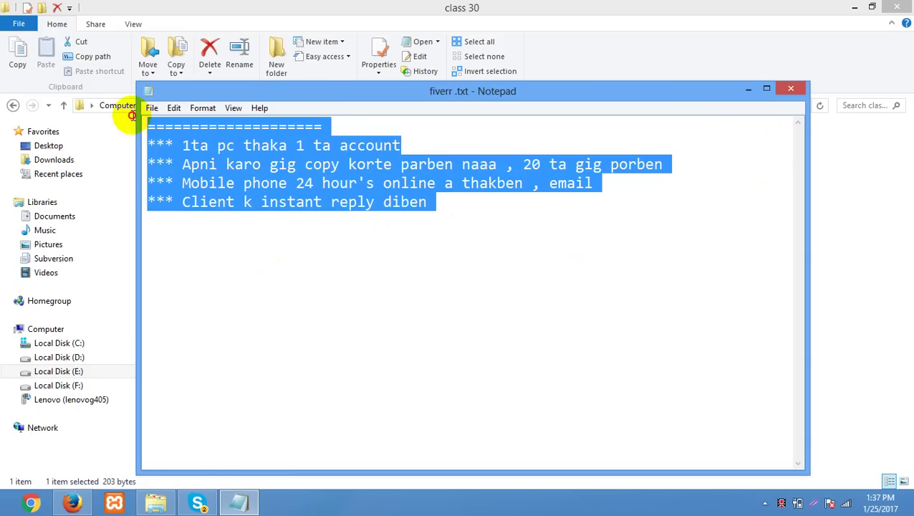
click(249, 244)
drag(437, 204, 99, 106)
click(427, 248)
drag(446, 206, 138, 76)
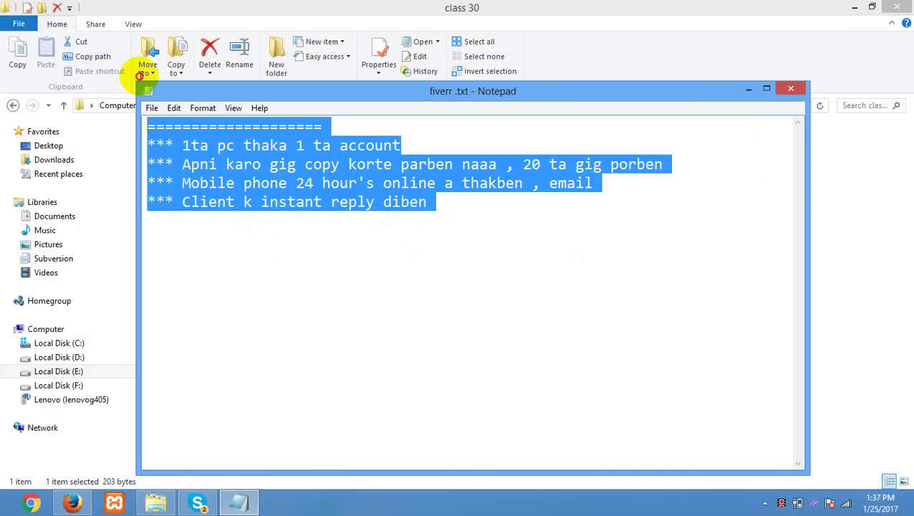
click(294, 224)
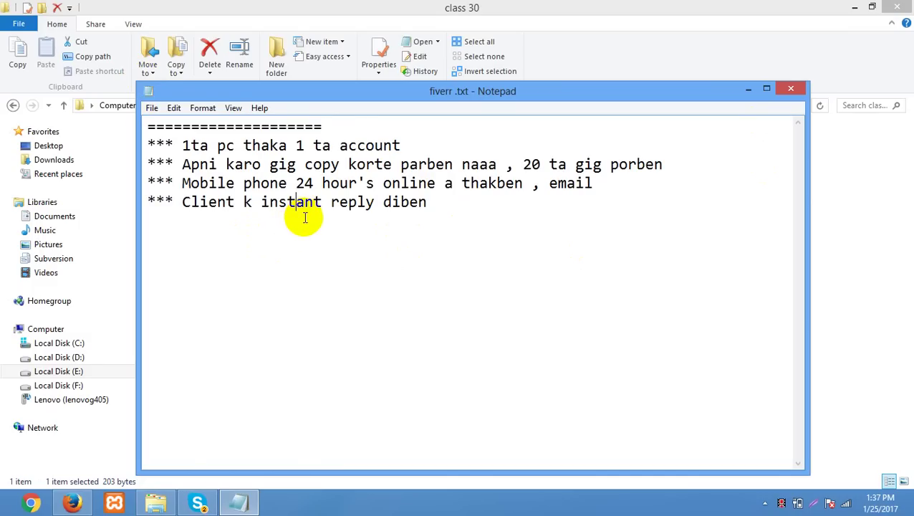
click(305, 217)
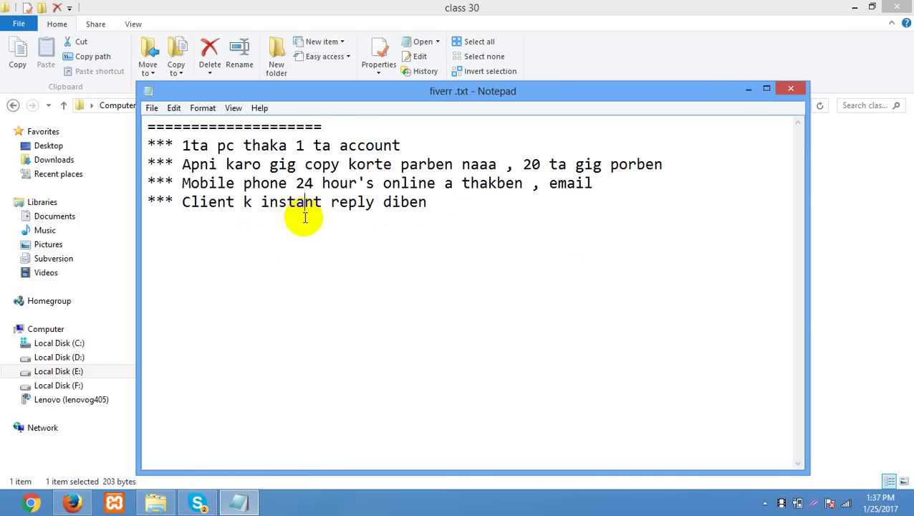
Step: Close Notepad, minimize File Explorer, and restore the Fiverr browser window
click(791, 89)
click(855, 7)
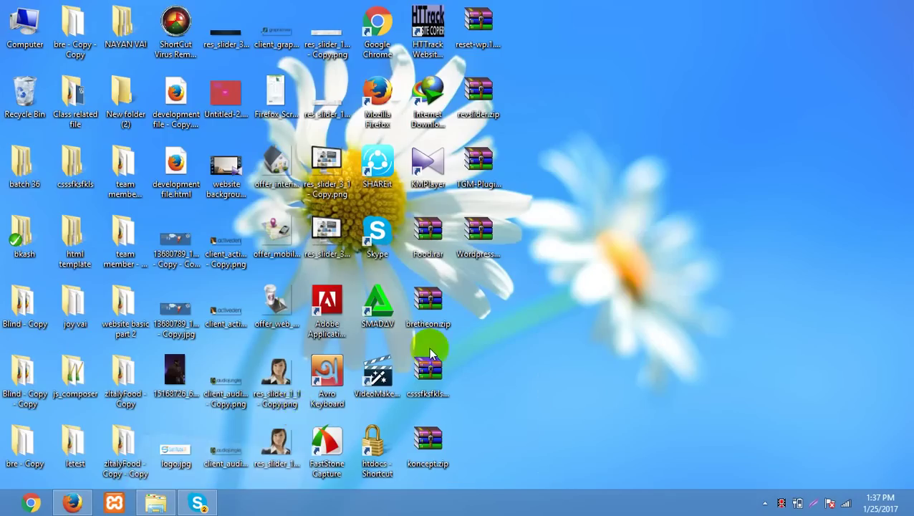
click(72, 503)
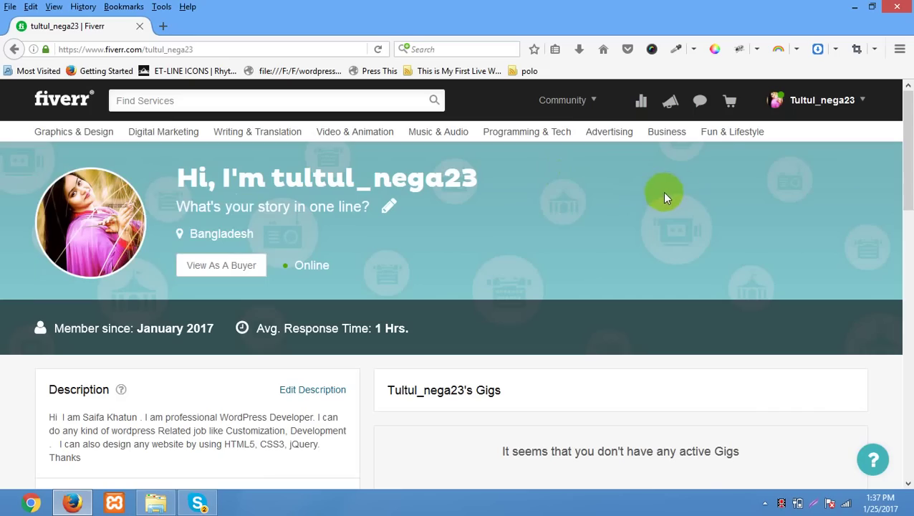
Step: Scroll the Fiverr seller profile down and back up to check its gigs section
scroll(581, 203, down, 4)
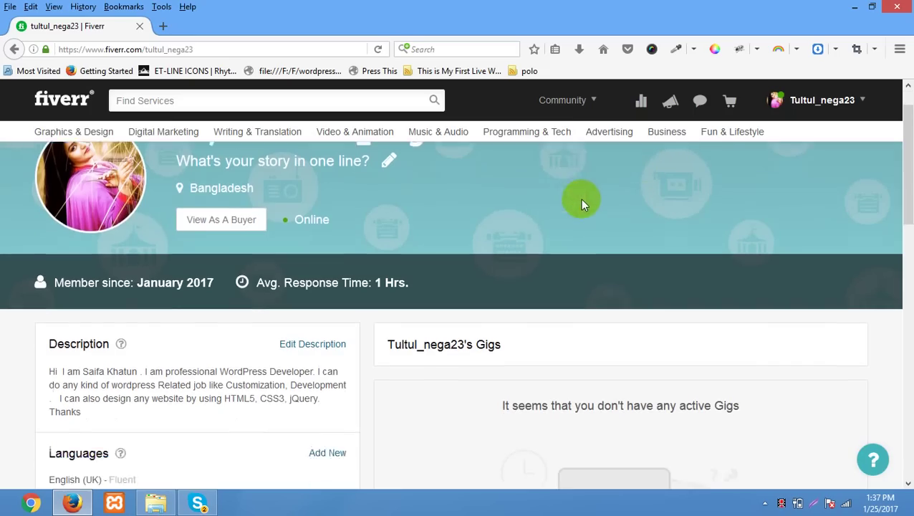
scroll(581, 203, up, 4)
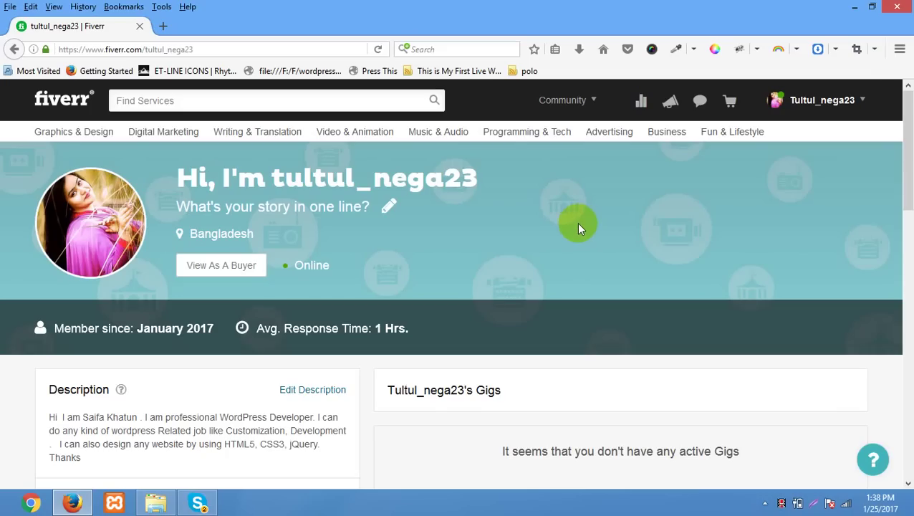
scroll(580, 224, down, 3)
scroll(582, 224, up, 3)
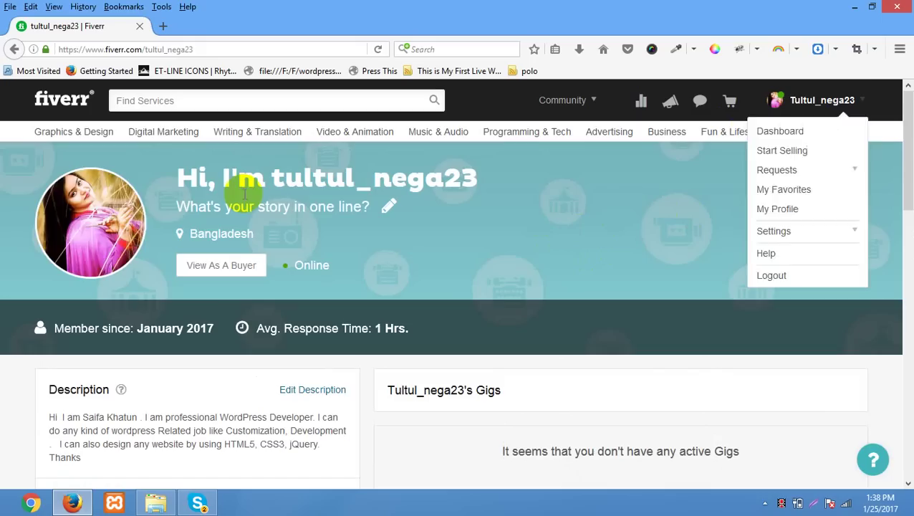
Step: Go to Security Settings through the username menu's Settings submenu
click(68, 215)
click(871, 102)
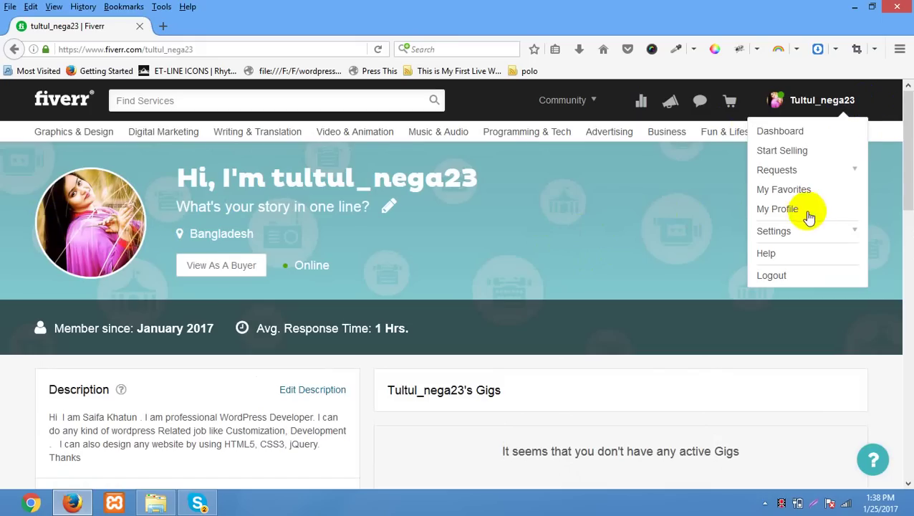
click(804, 230)
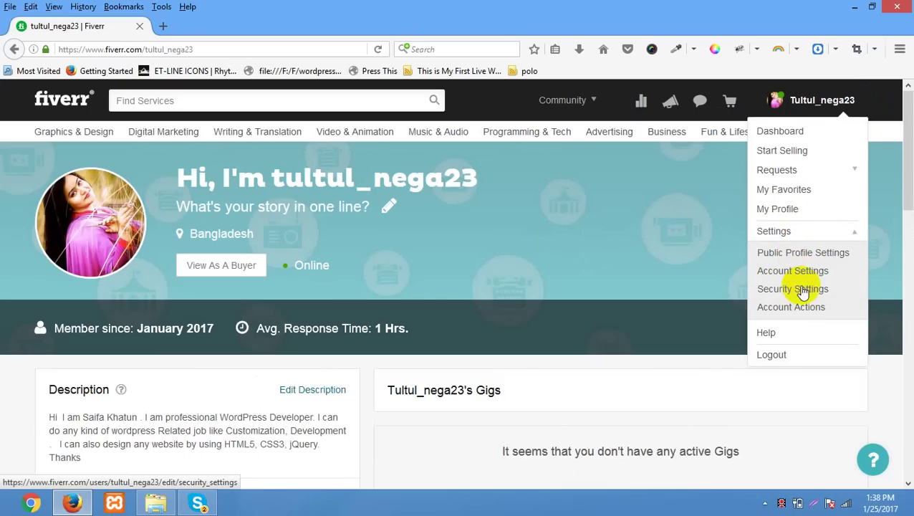
click(804, 292)
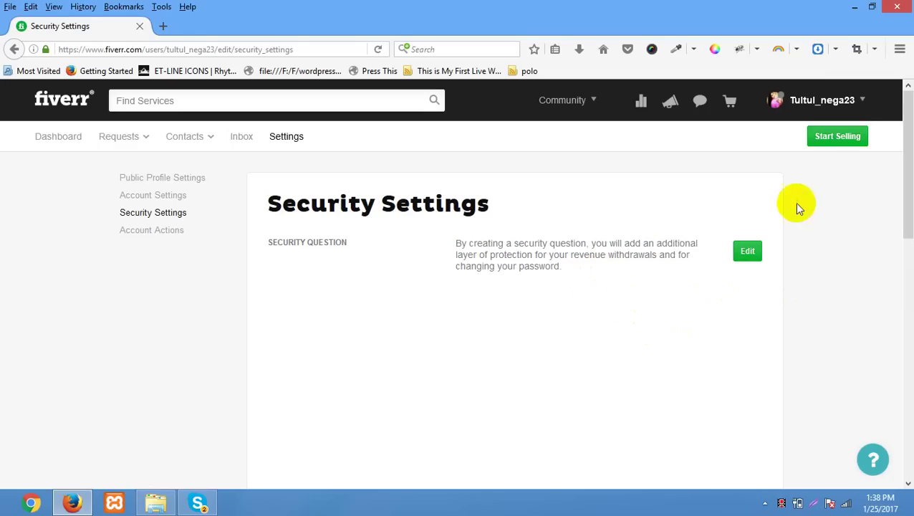
Step: Open Public Profile Settings and scroll through the profile photo and about-you description
click(854, 103)
click(795, 232)
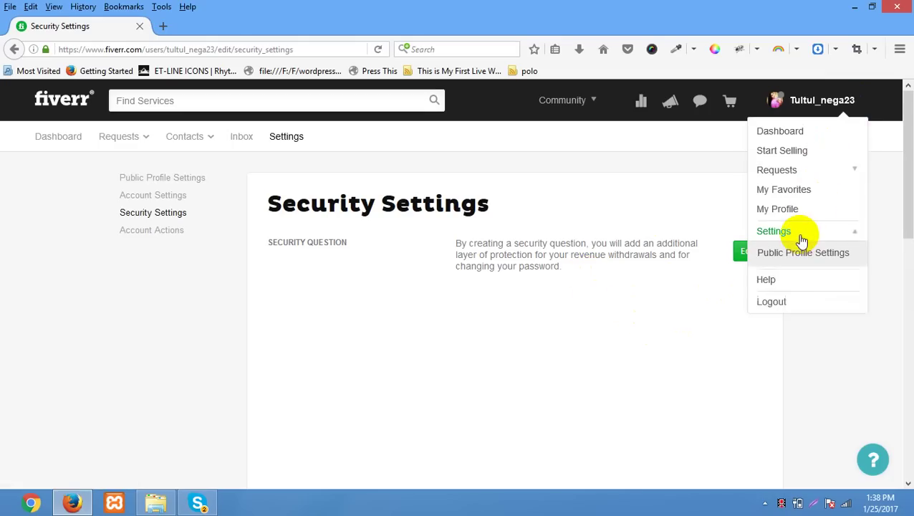
click(810, 258)
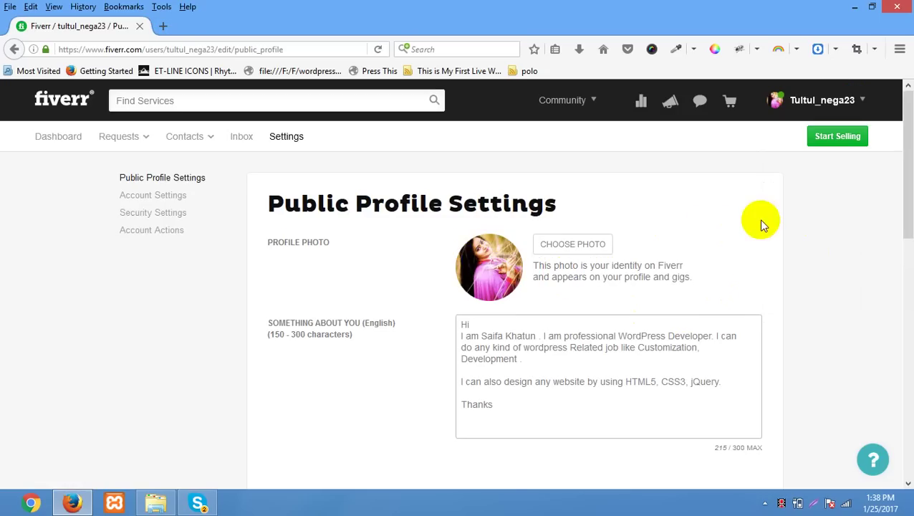
scroll(563, 265, down, 2)
scroll(789, 233, down, 1)
scroll(824, 235, down, 2)
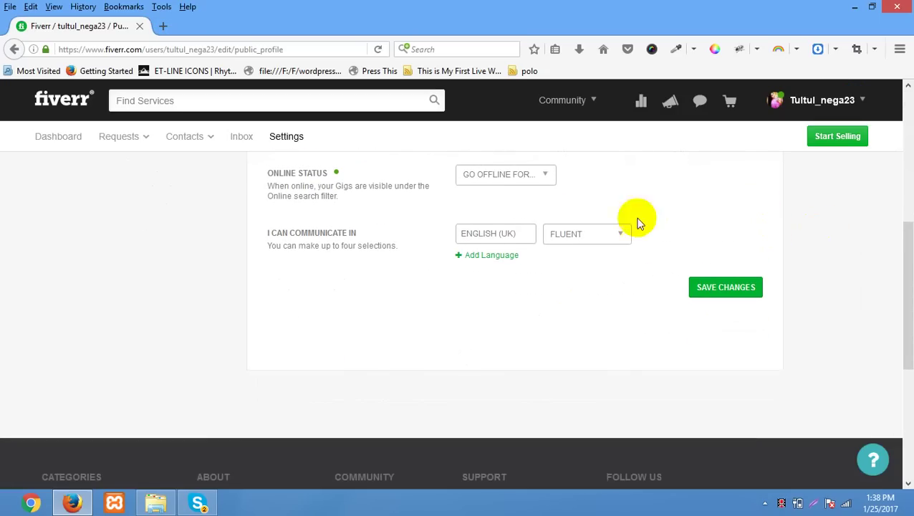
scroll(710, 267, up, 5)
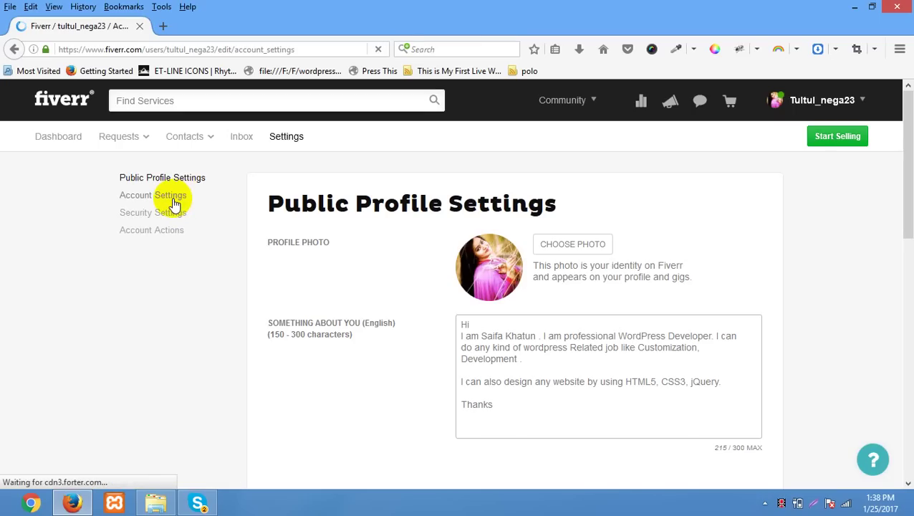
Step: Scroll through Account Settings' notifications, billing and linked accounts, then switch to Security Settings
scroll(512, 233, down, 3)
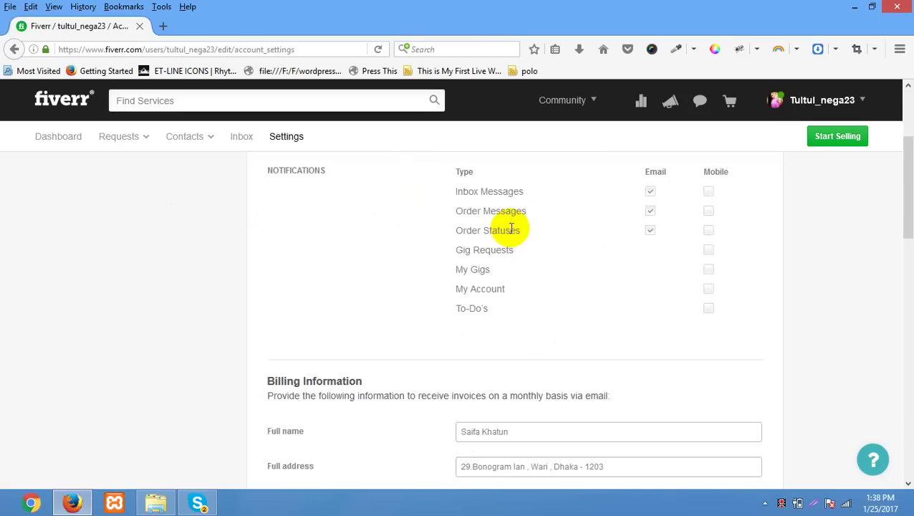
scroll(511, 228, down, 6)
scroll(511, 227, up, 3)
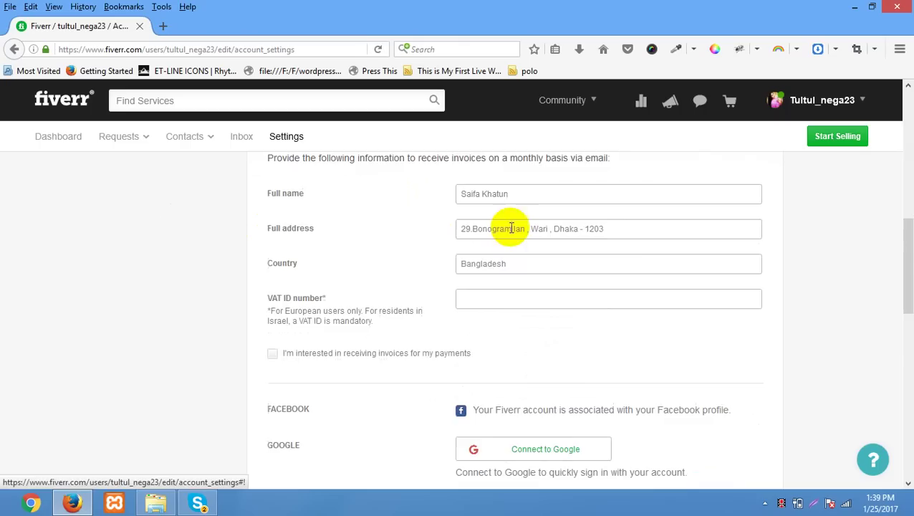
scroll(511, 265, down, 3)
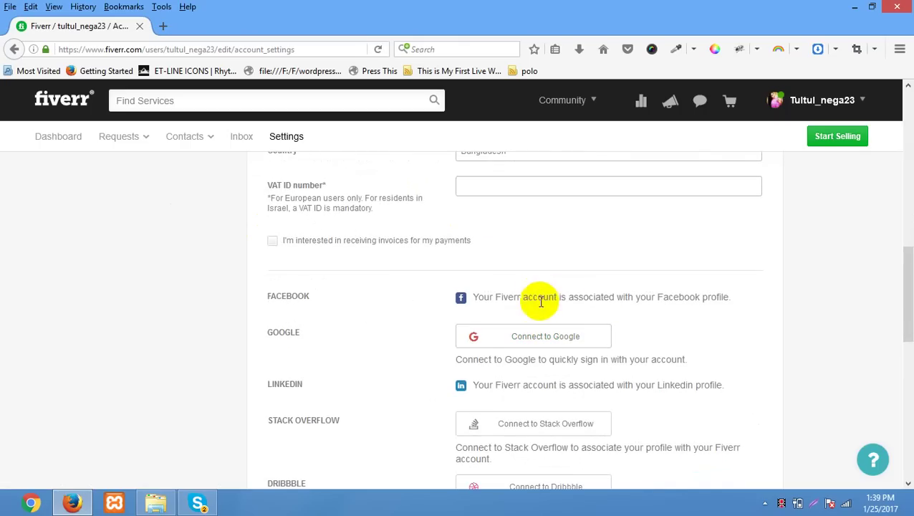
scroll(490, 205, down, 2)
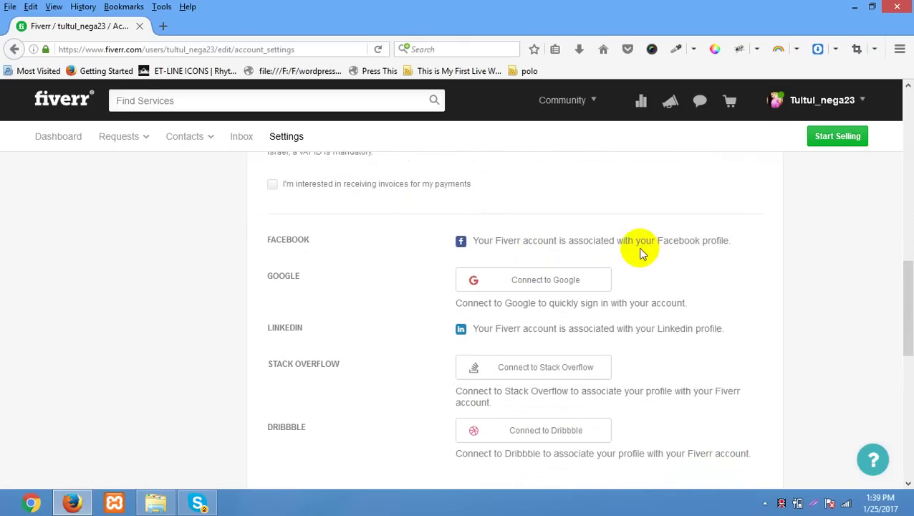
scroll(638, 243, up, 1)
scroll(623, 240, down, 1)
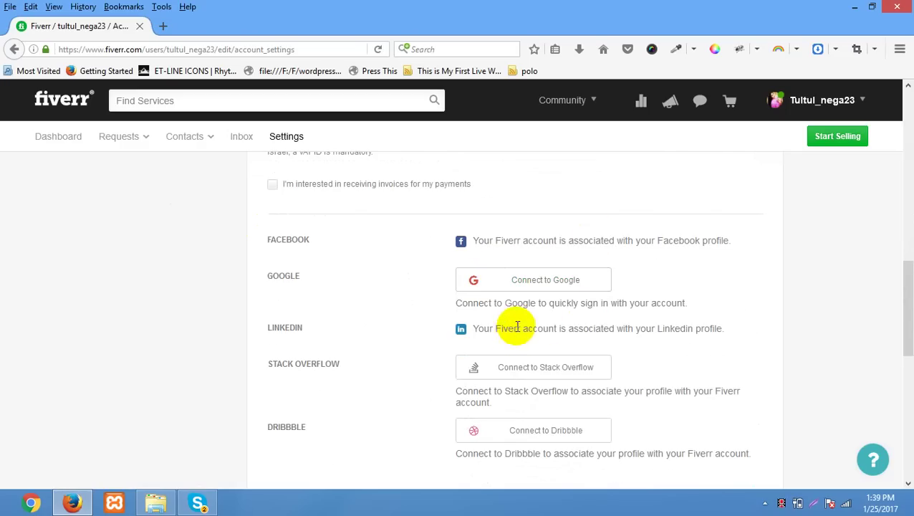
scroll(516, 326, down, 3)
scroll(506, 280, up, 5)
scroll(504, 277, up, 10)
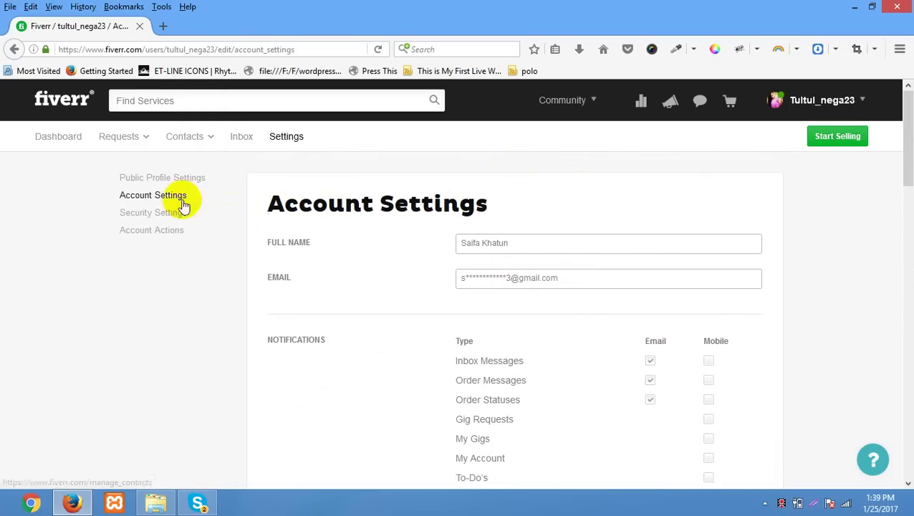
click(165, 216)
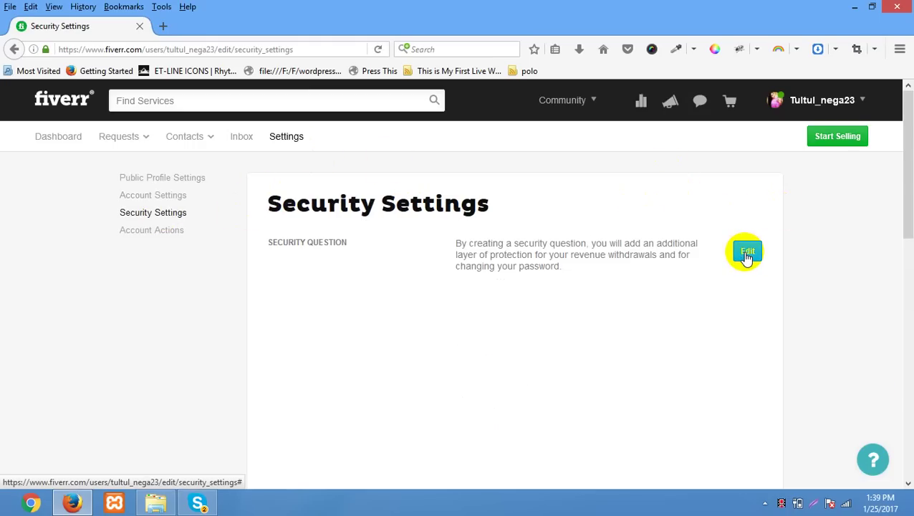
Step: Edit the security question and enter the childhood-nickname answer, correcting a typo
click(747, 251)
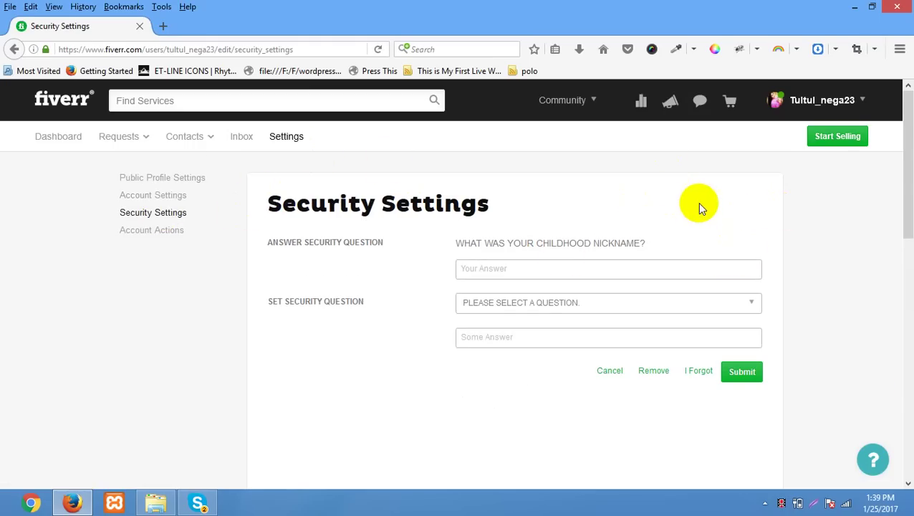
scroll(645, 215, down, 1)
click(554, 218)
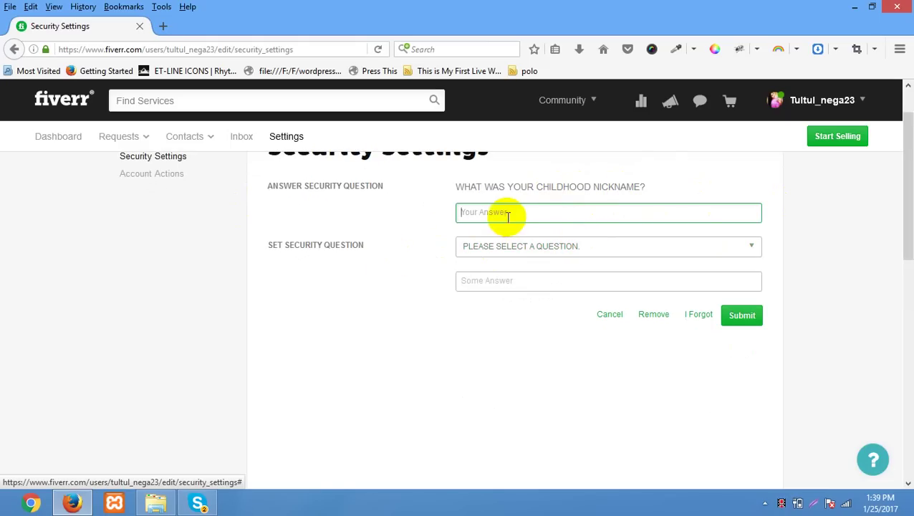
scroll(518, 212, up, 1)
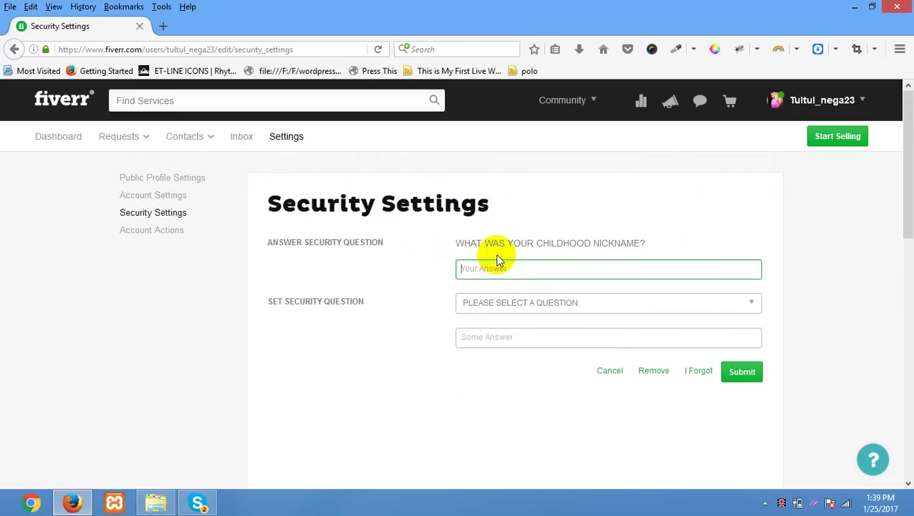
Step: Check the security question list without changing it, then go to Account Actions
click(554, 307)
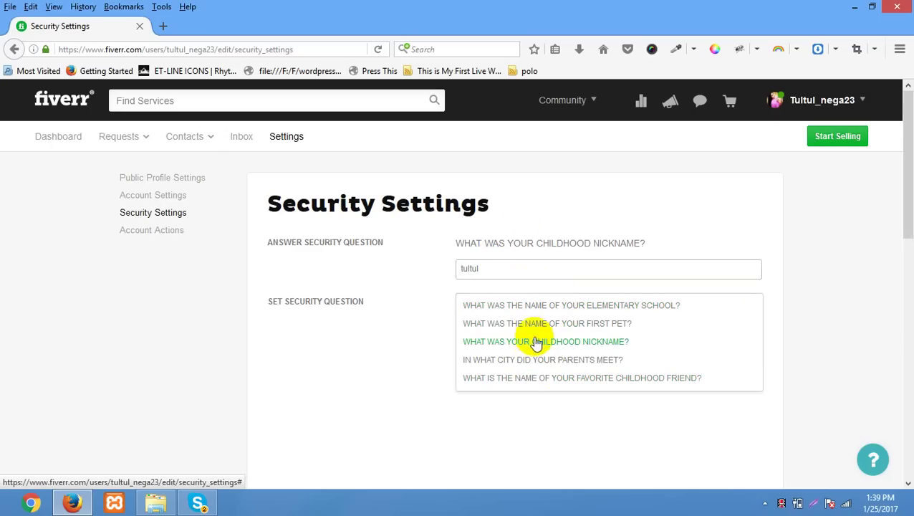
click(628, 243)
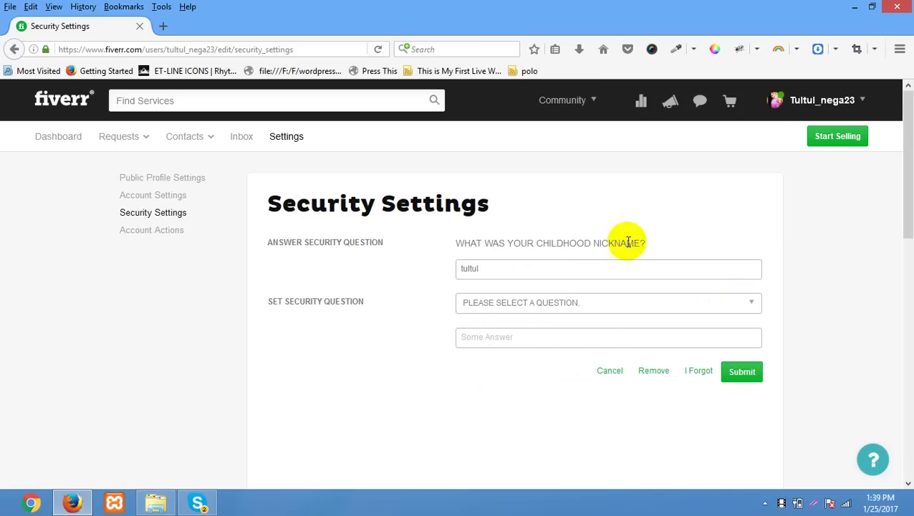
double_click(524, 273)
click(691, 225)
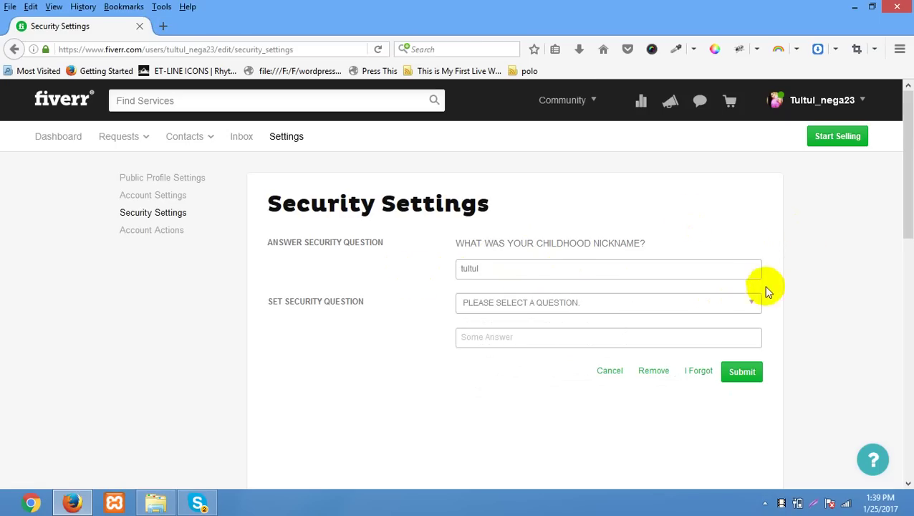
click(143, 235)
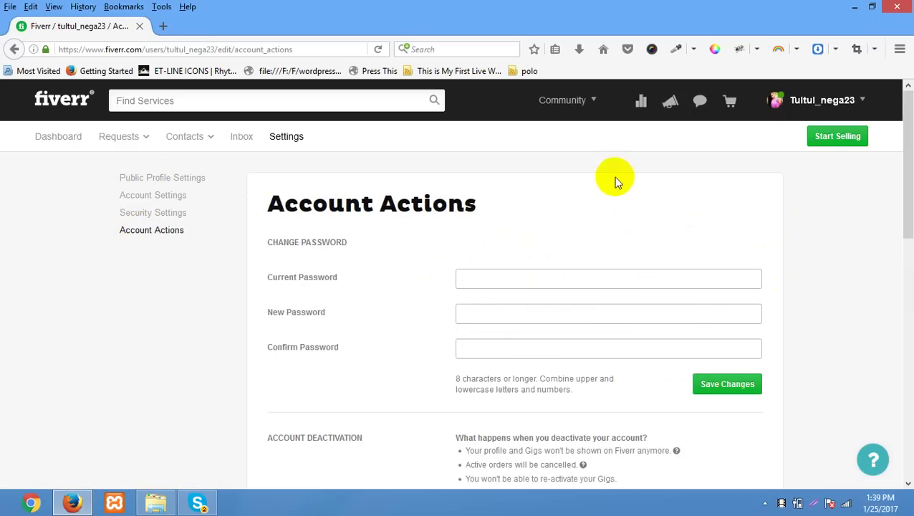
scroll(614, 180, down, 2)
click(481, 228)
click(482, 257)
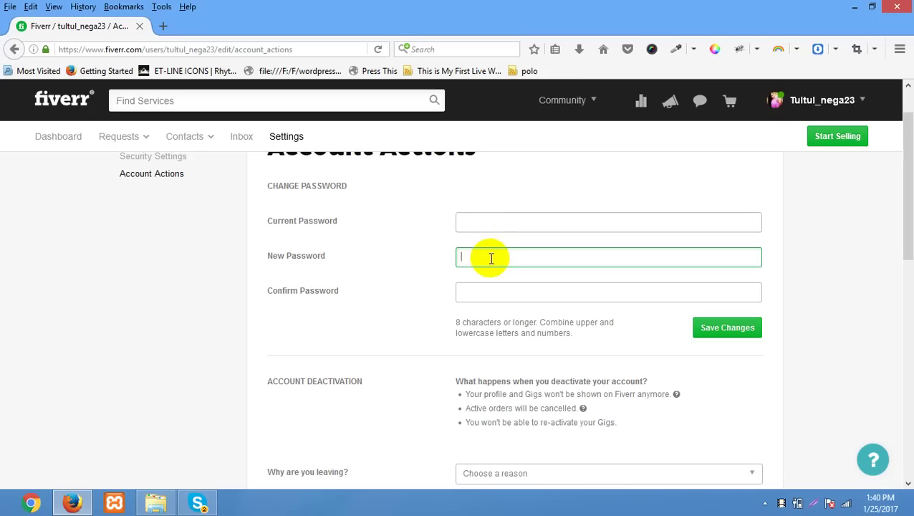
scroll(445, 266, up, 1)
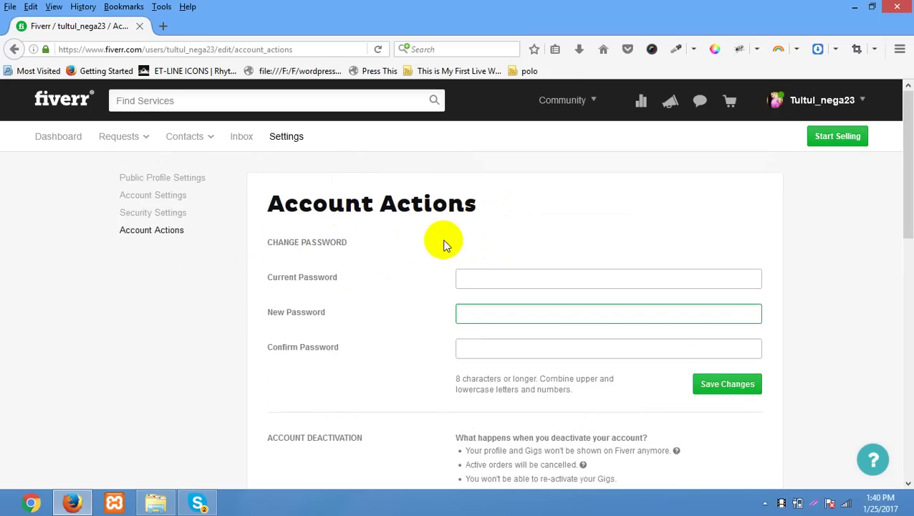
click(476, 251)
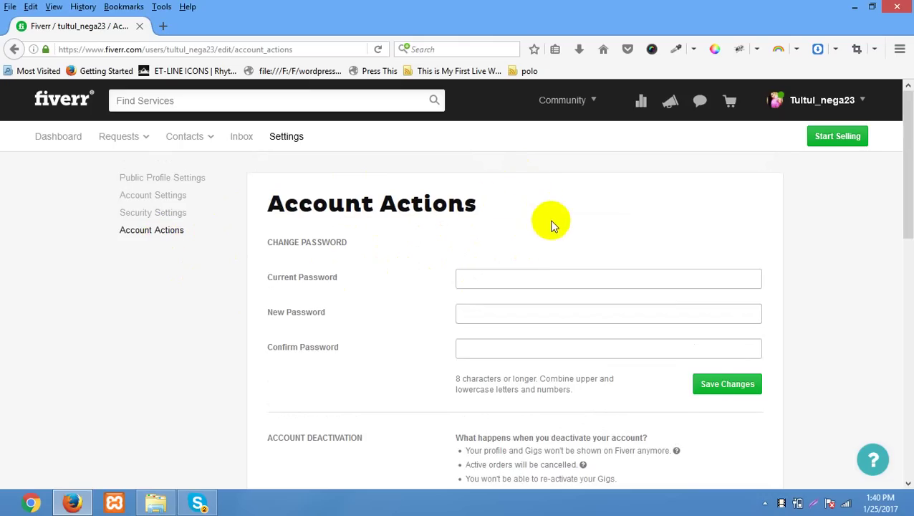
scroll(544, 224, down, 1)
click(507, 221)
click(491, 258)
key(Tab)
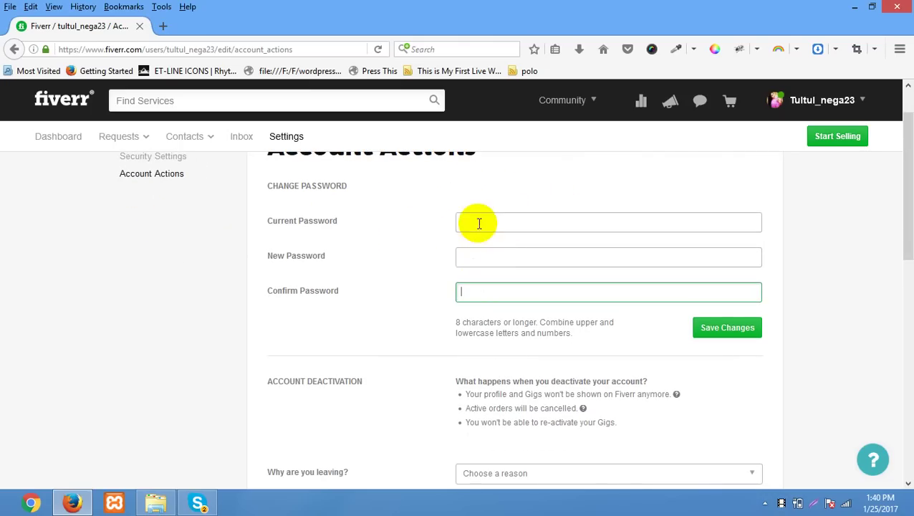
click(476, 223)
click(481, 256)
click(732, 212)
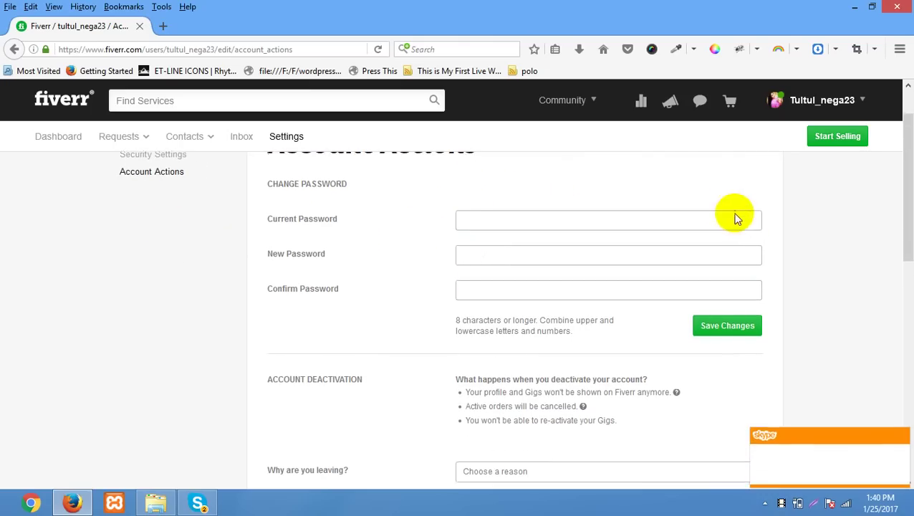
scroll(370, 286, down, 2)
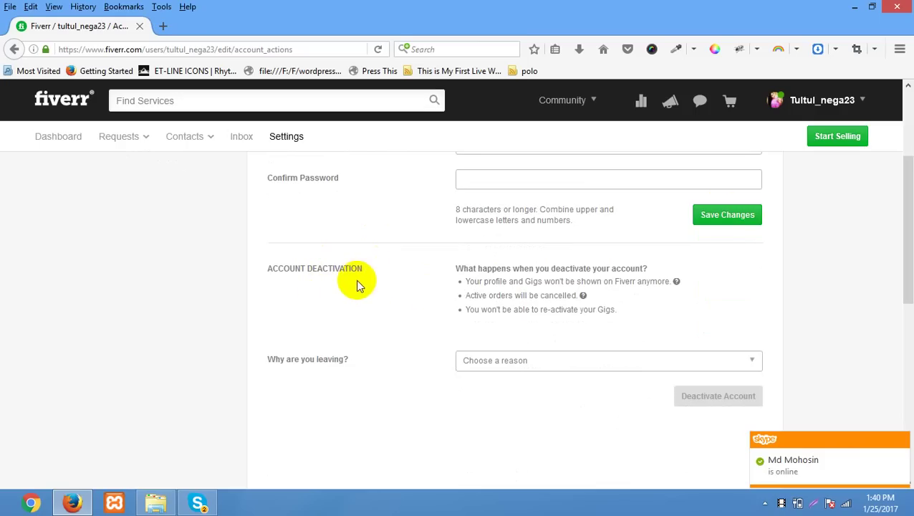
scroll(501, 273, down, 3)
click(541, 258)
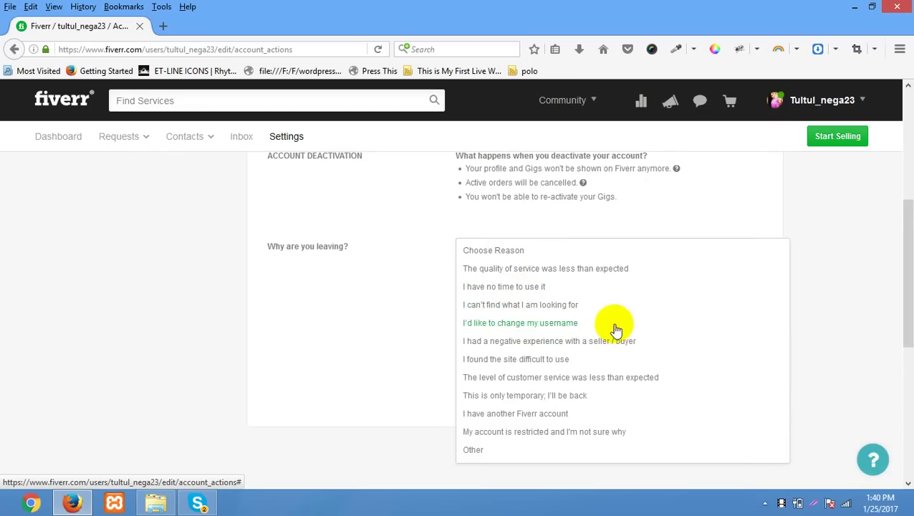
scroll(527, 362, down, 2)
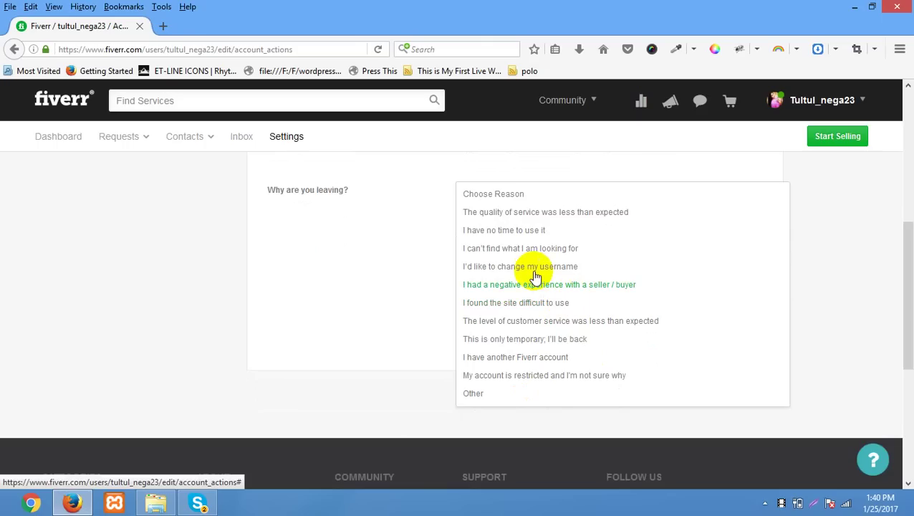
click(819, 107)
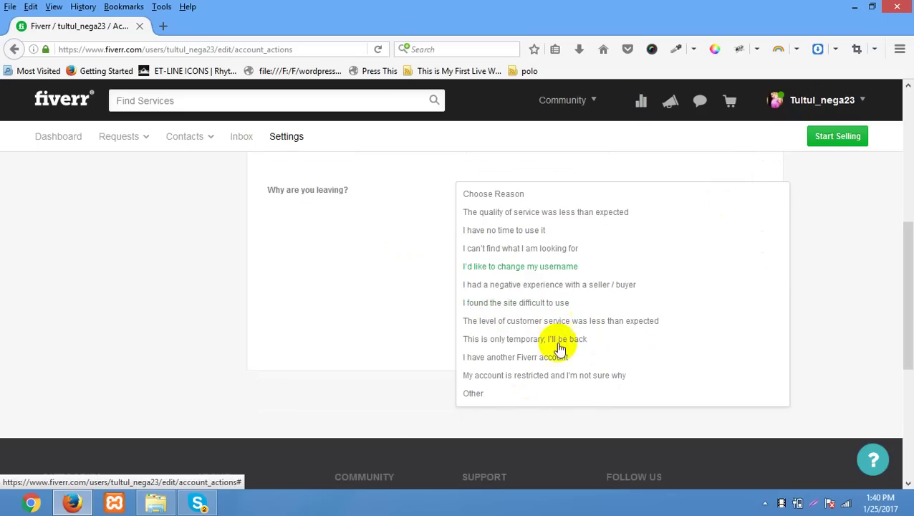
click(808, 297)
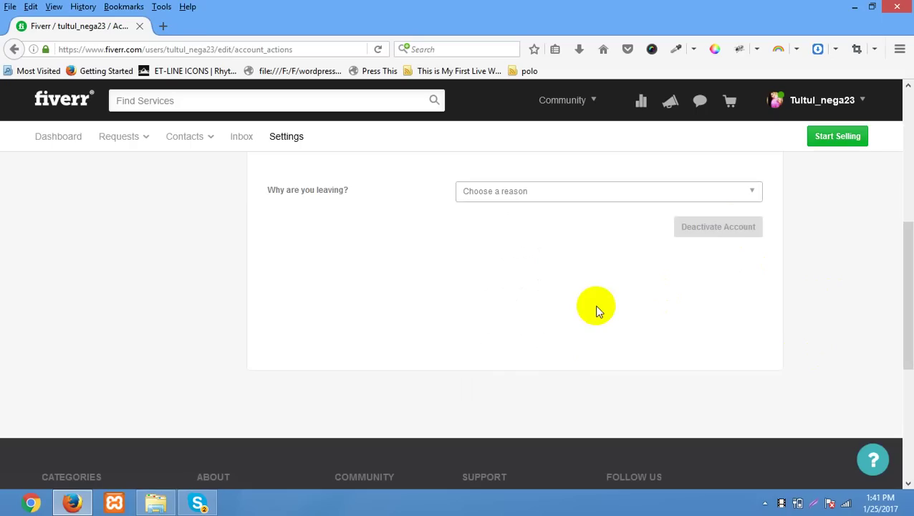
scroll(598, 304, up, 5)
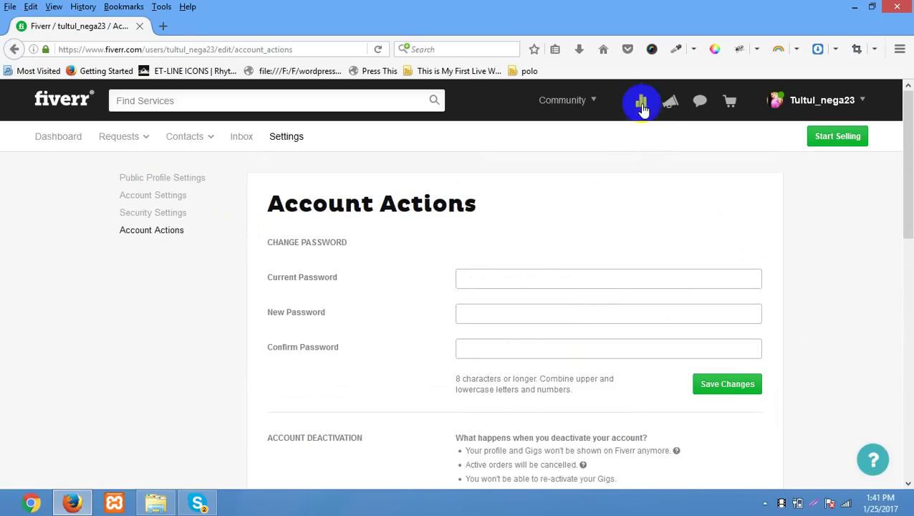
Step: Explore the top-bar icons and the account menu
click(730, 103)
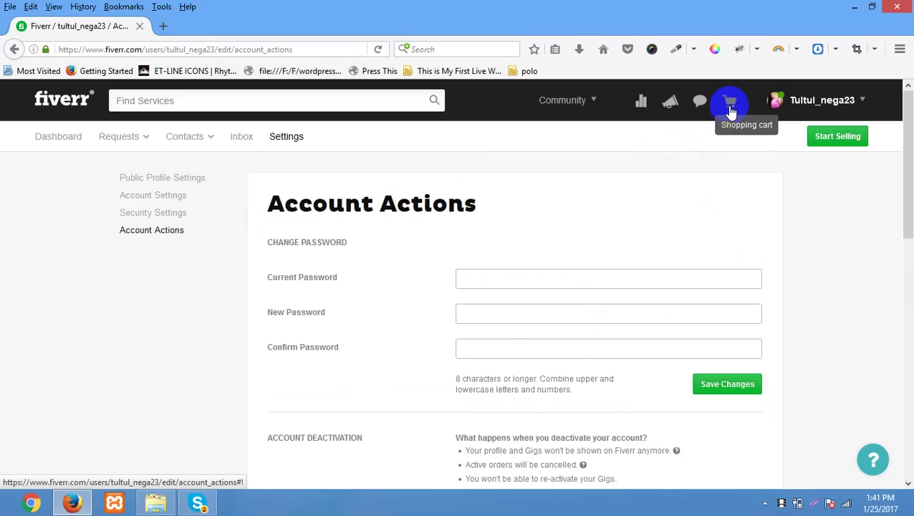
click(700, 113)
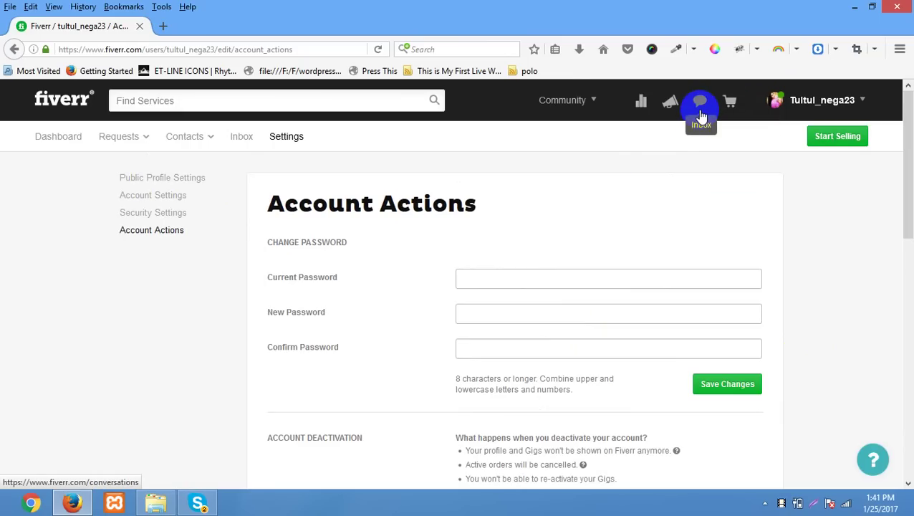
click(674, 106)
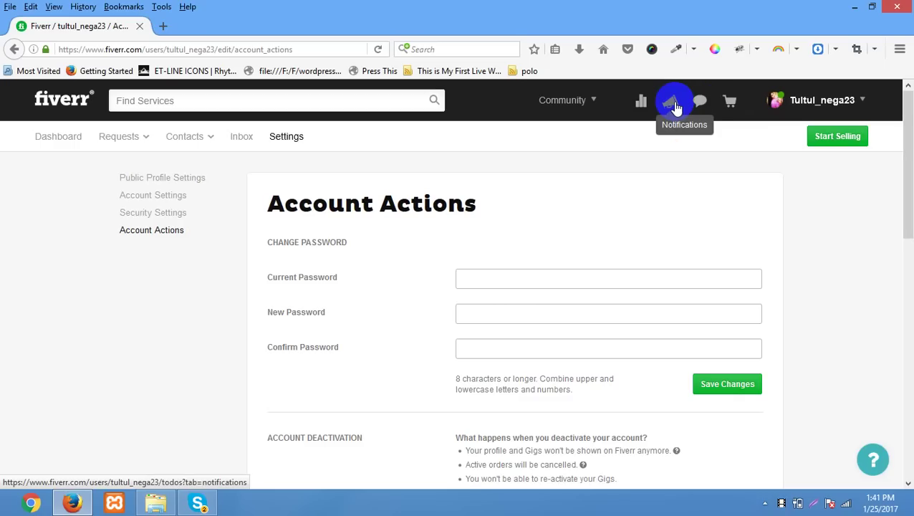
click(642, 104)
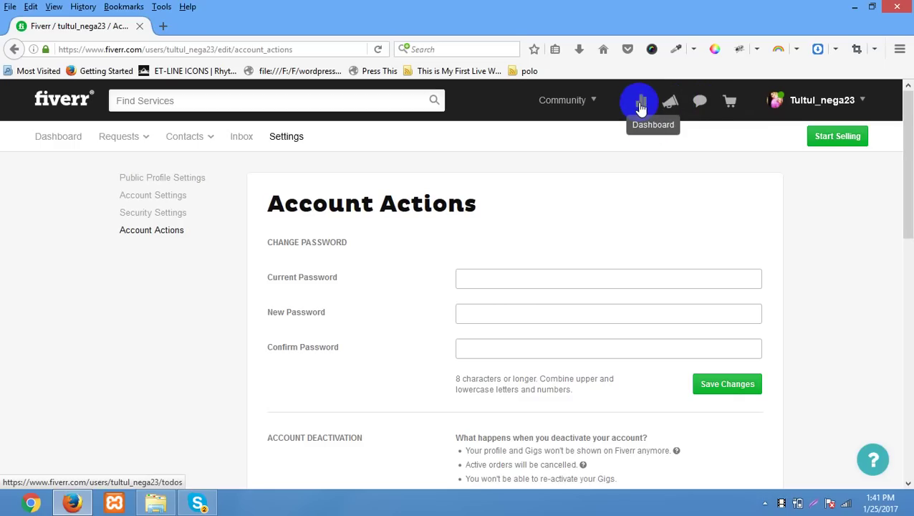
click(639, 101)
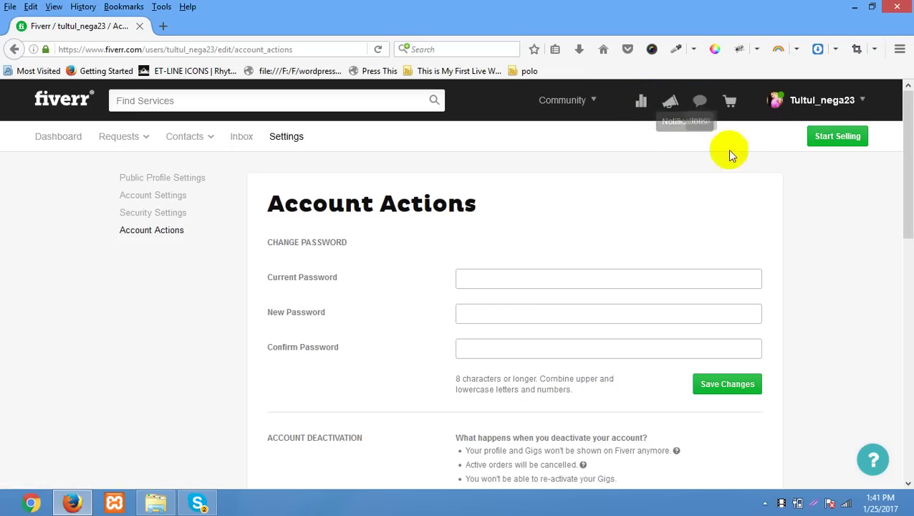
click(864, 100)
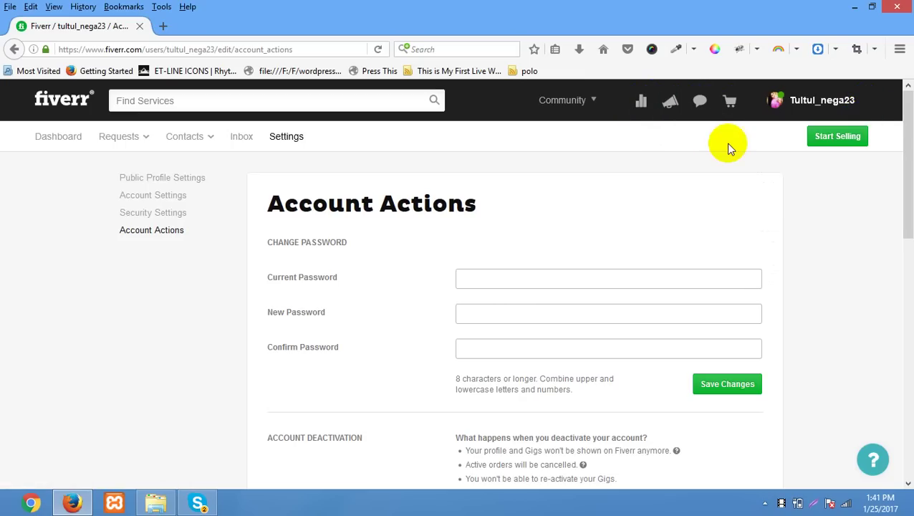
click(729, 105)
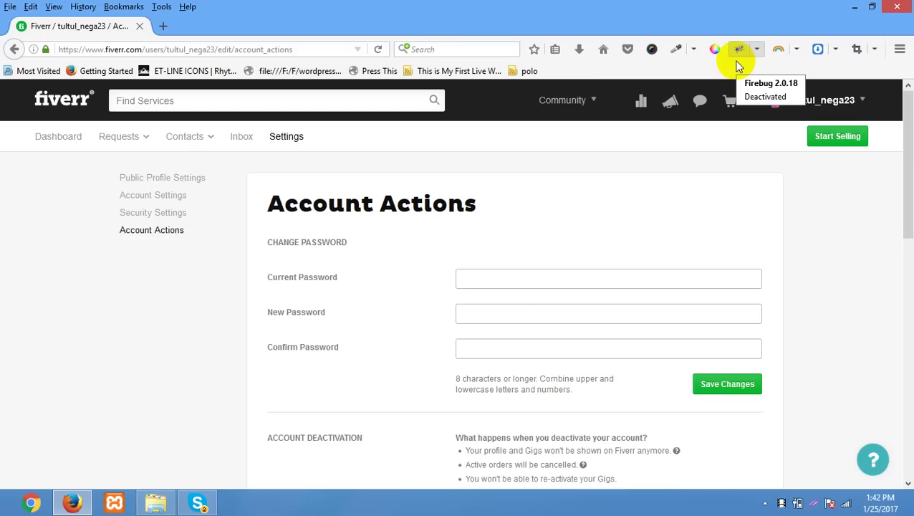
Step: Check the empty shopping cart, dismiss it, and show the Community areas list
click(731, 106)
click(851, 228)
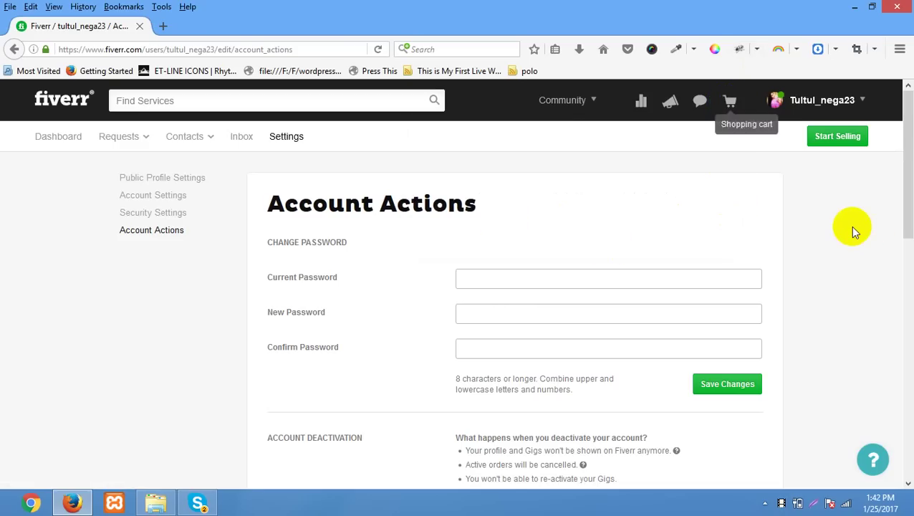
click(586, 101)
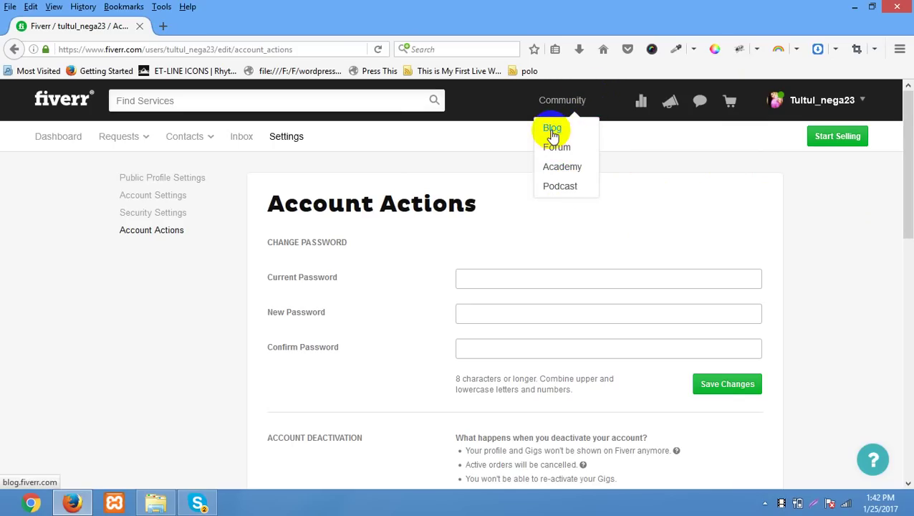
Step: Open The Do List blog in a new tab, skim recent posts, then return to the settings tab
click(553, 132)
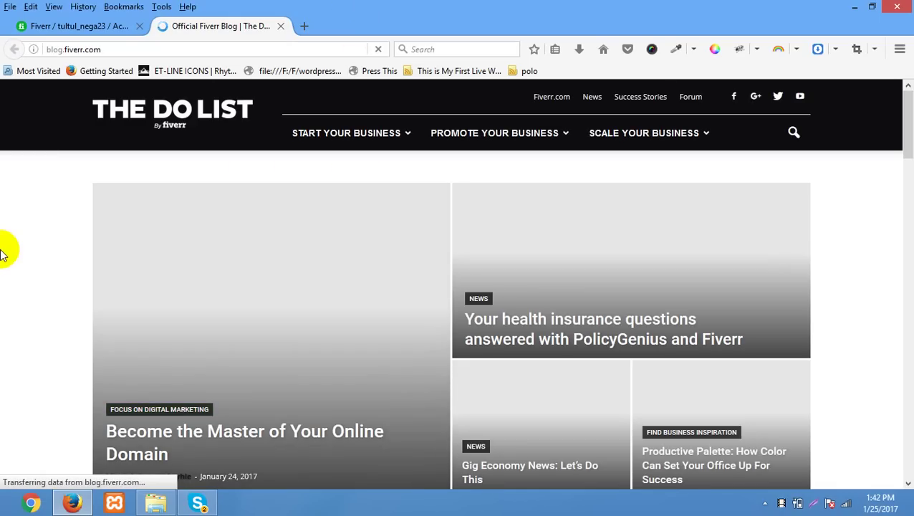
scroll(3, 252, down, 3)
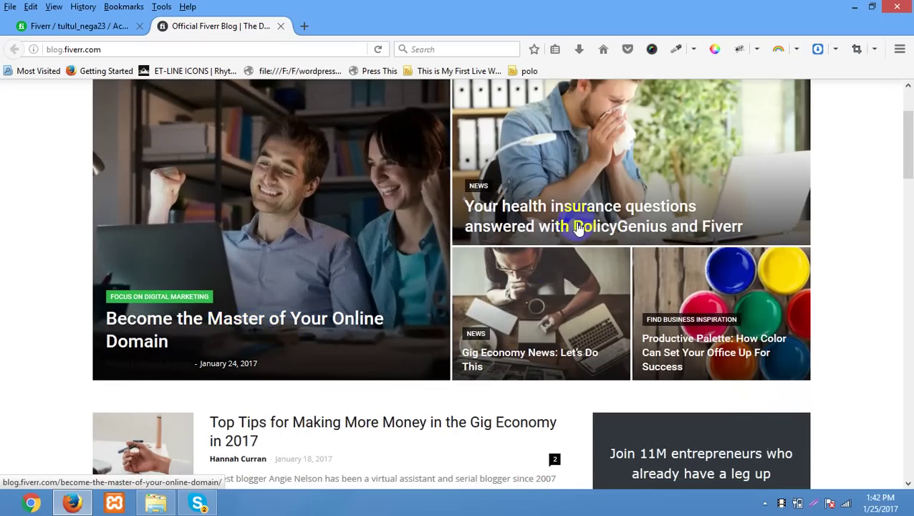
scroll(322, 276, down, 5)
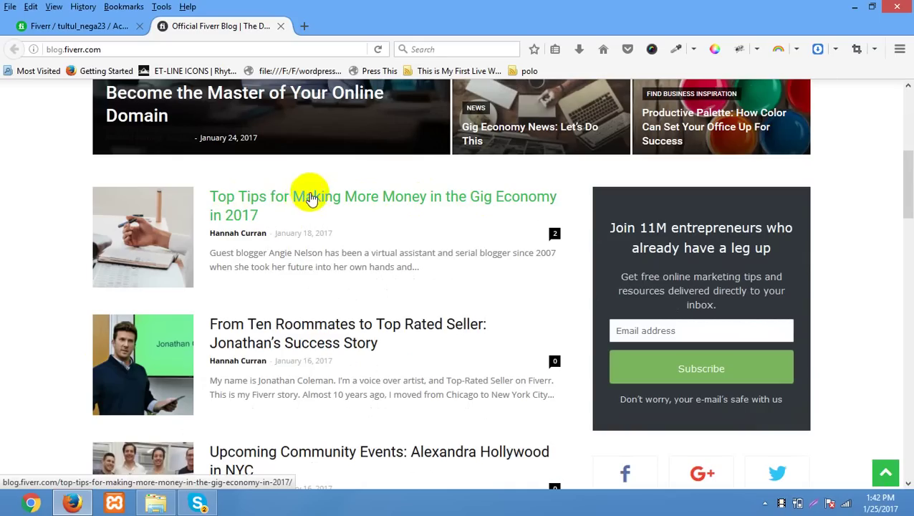
scroll(469, 251, down, 1)
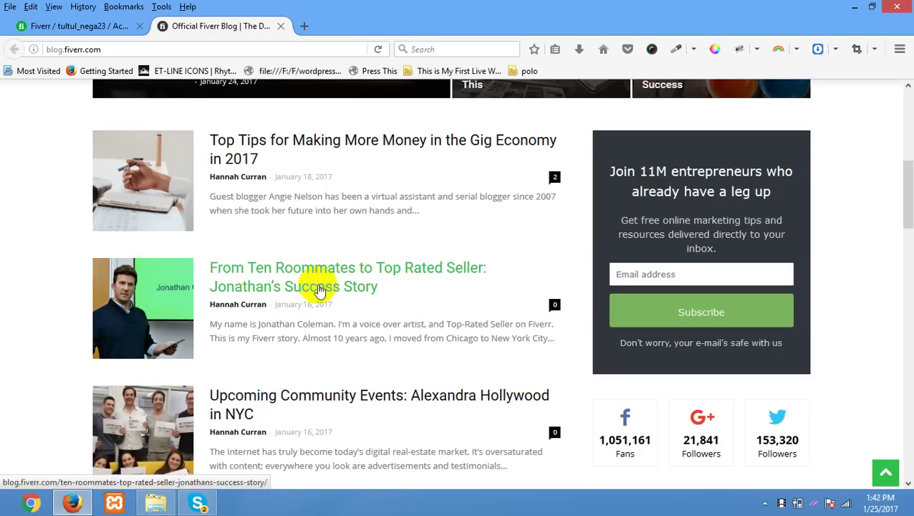
scroll(294, 236, down, 1)
scroll(172, 261, down, 2)
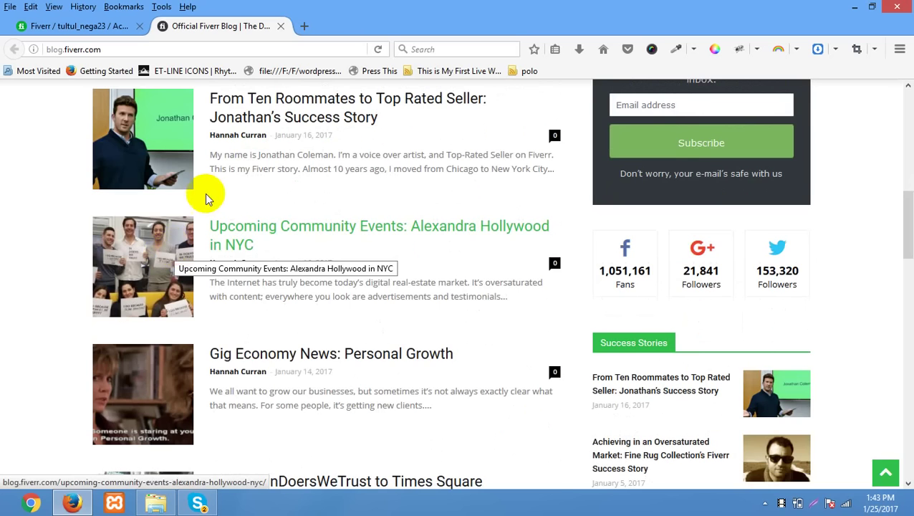
scroll(208, 195, up, 8)
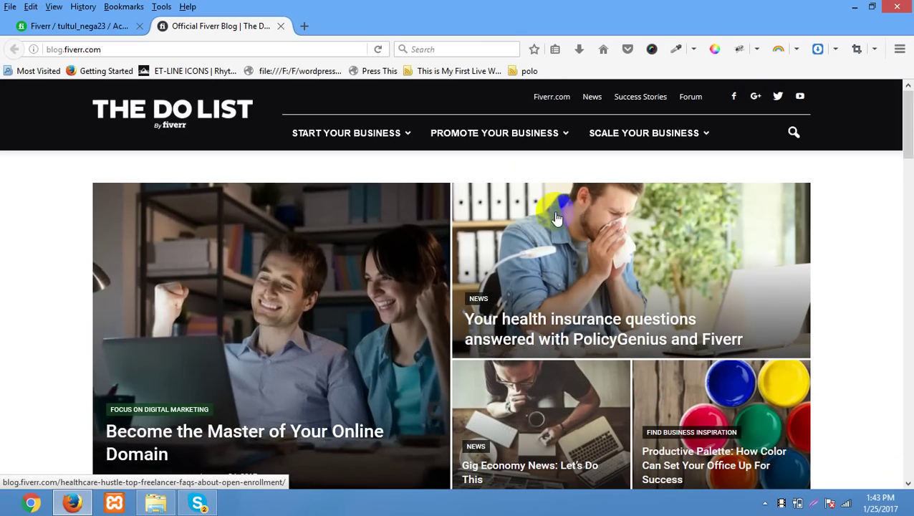
click(82, 32)
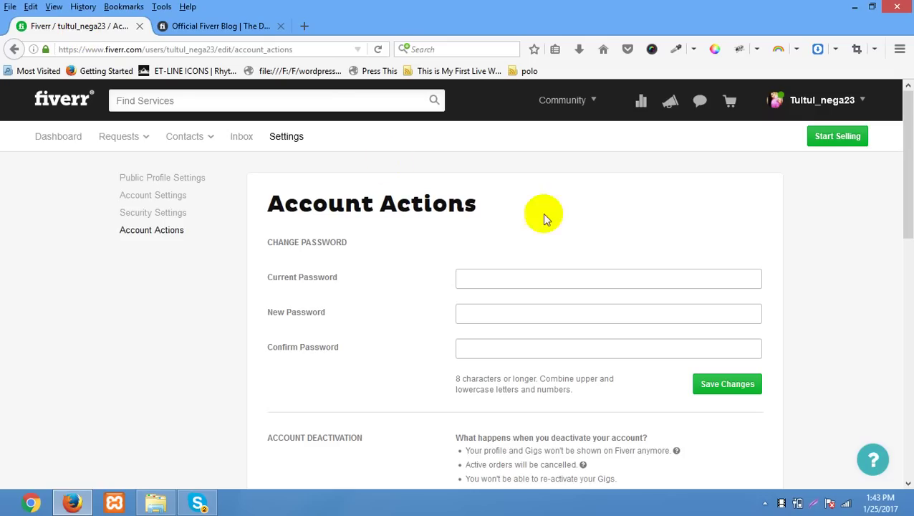
click(589, 98)
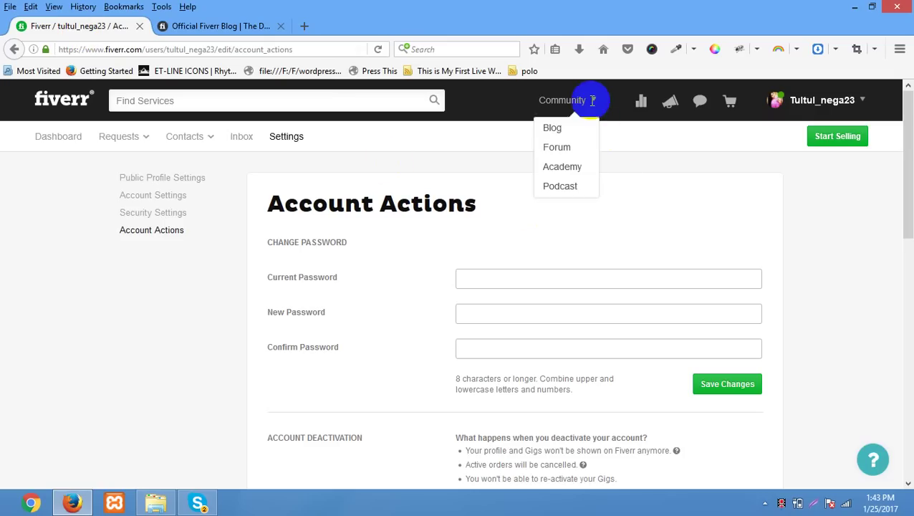
Step: Open the Fiverr Forum, close the blog tab, and browse categories like Welcome and Fiverr Tips
click(563, 148)
click(389, 29)
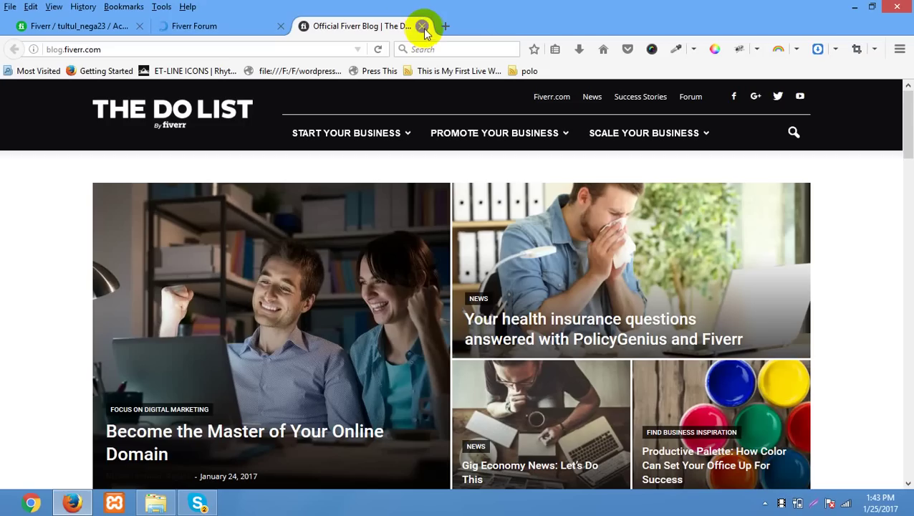
click(422, 26)
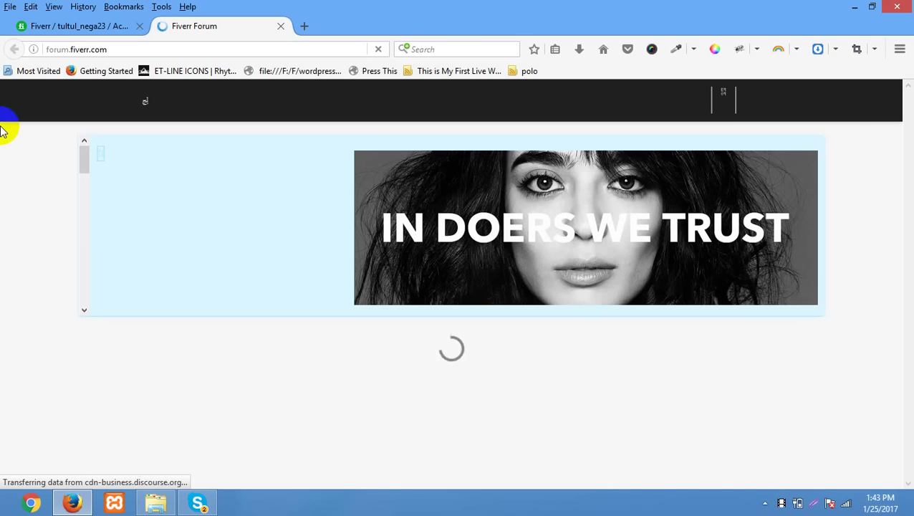
scroll(840, 137, down, 1)
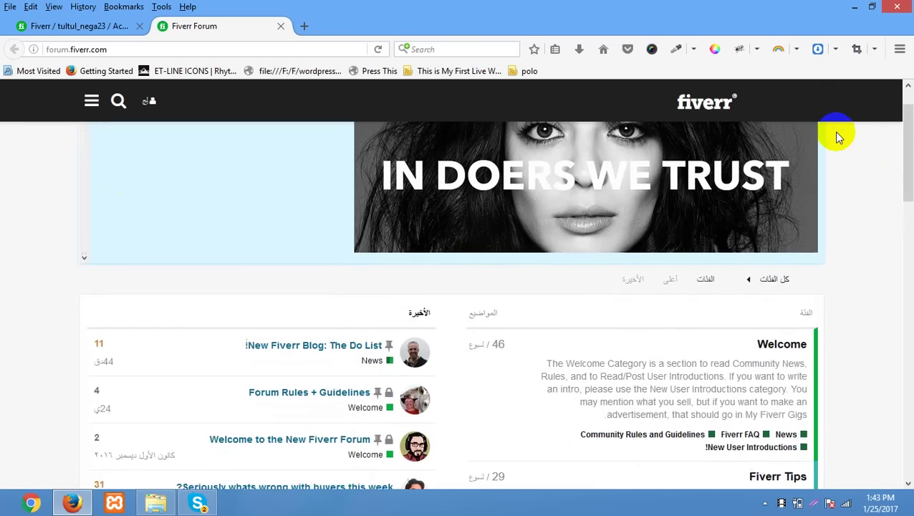
scroll(840, 137, down, 6)
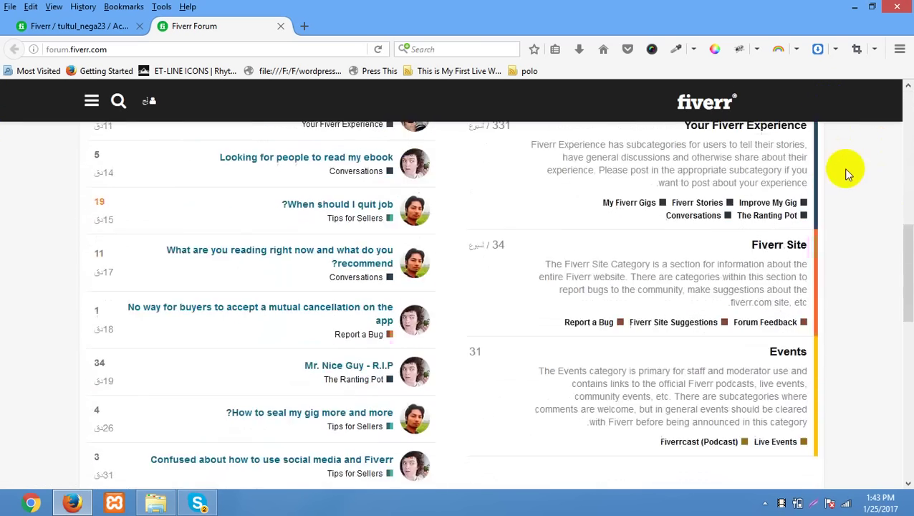
scroll(843, 172, up, 7)
scroll(358, 255, down, 3)
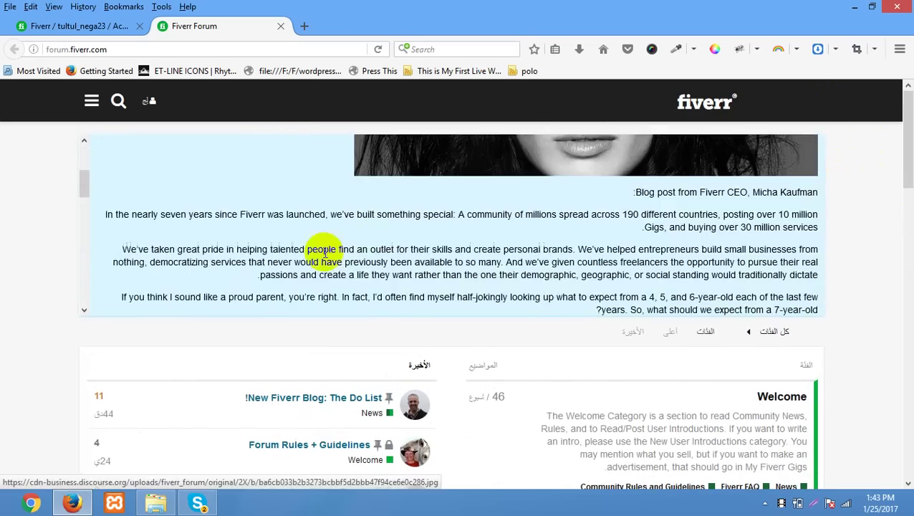
scroll(325, 251, down, 4)
scroll(882, 172, down, 4)
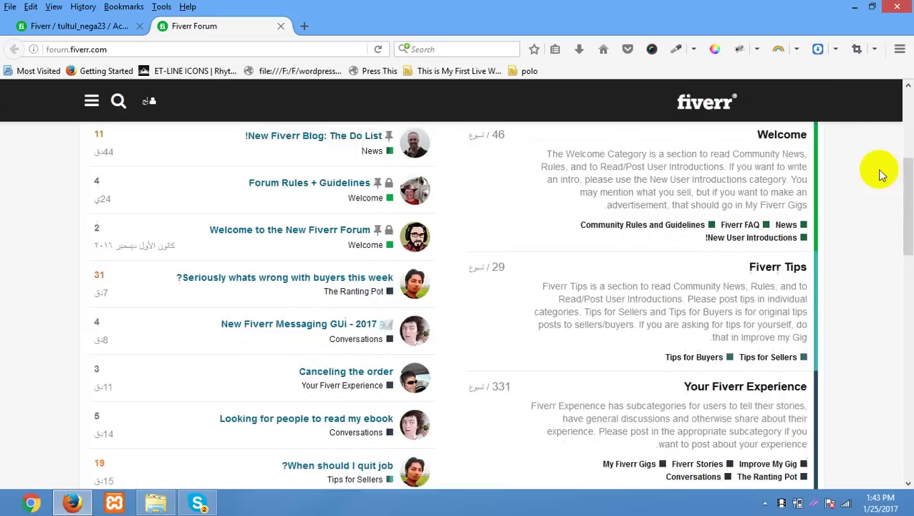
Step: Open the forum's Fiverr Tips category and scroll down to the 'When should I quit job?' topic
click(770, 252)
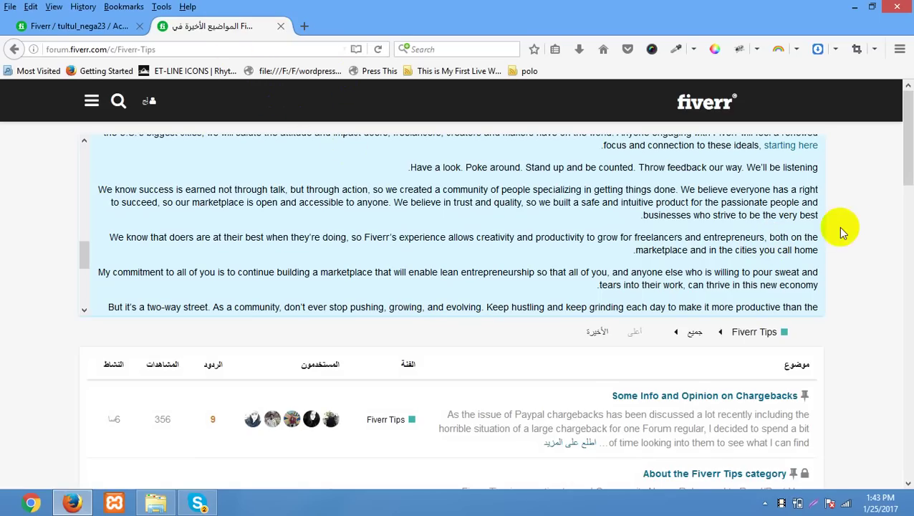
scroll(855, 230, down, 2)
scroll(860, 234, down, 2)
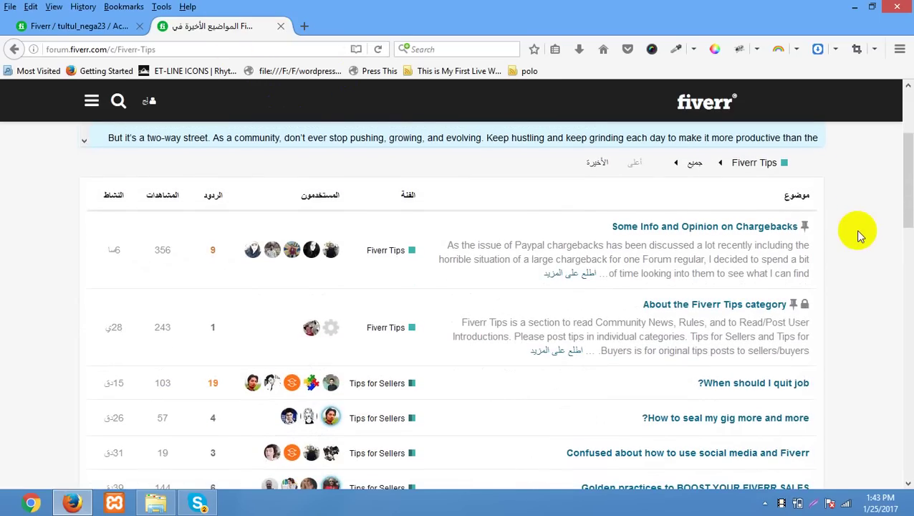
scroll(860, 234, down, 1)
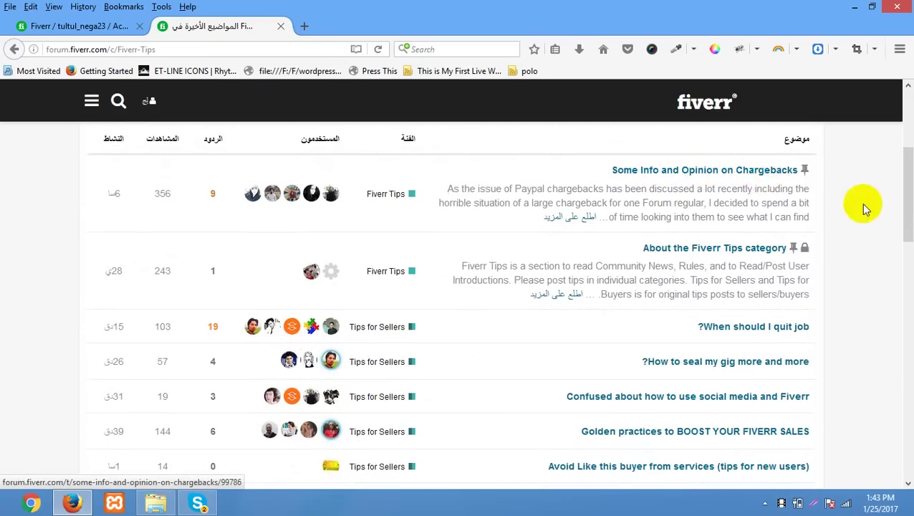
scroll(867, 206, down, 1)
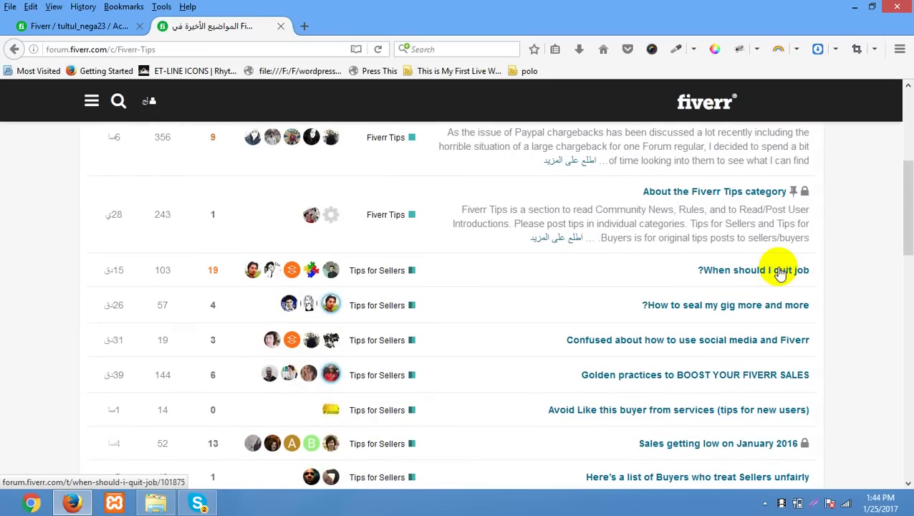
Step: Read the replies in the 'When should I quit job?' thread, then close the forum tab with Ctrl+W
click(779, 272)
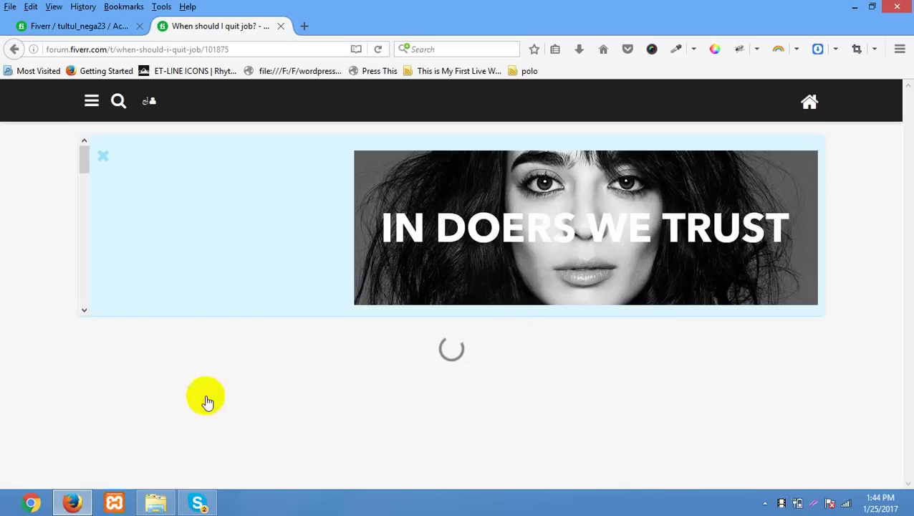
scroll(415, 311, down, 3)
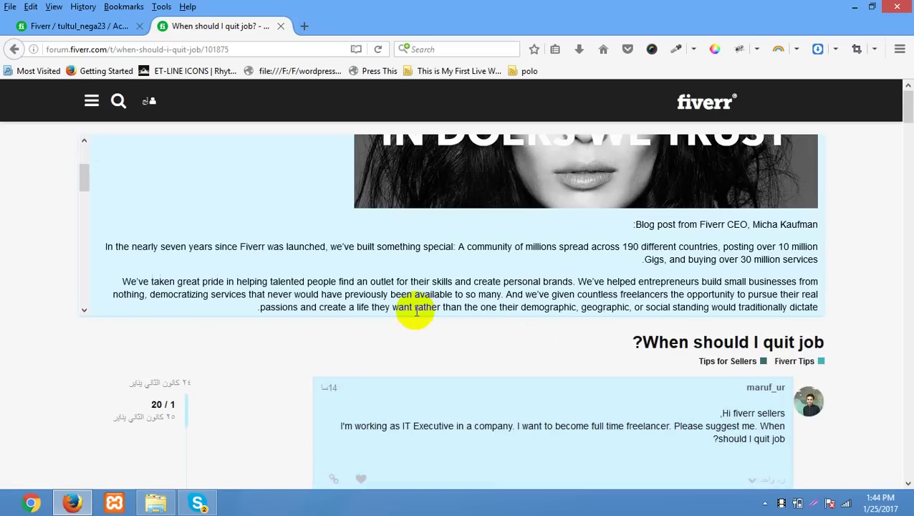
scroll(759, 329, down, 5)
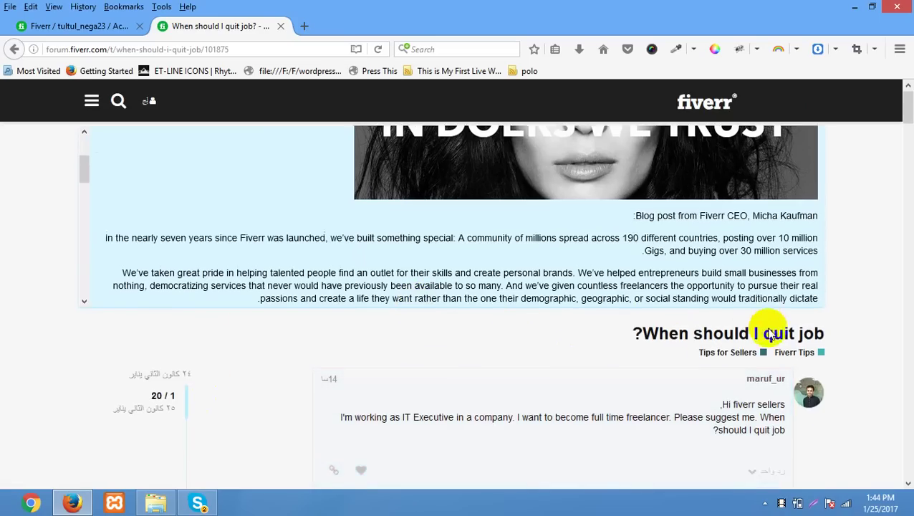
scroll(821, 213, down, 10)
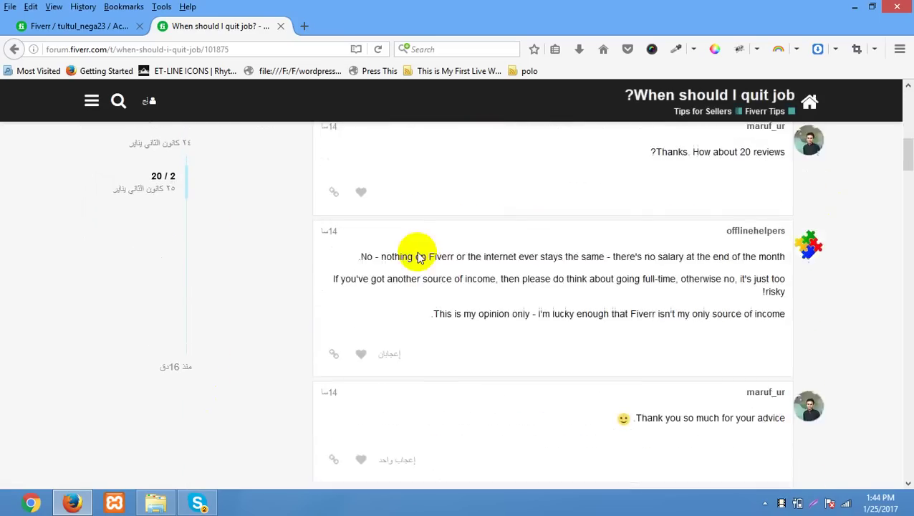
scroll(562, 260, down, 10)
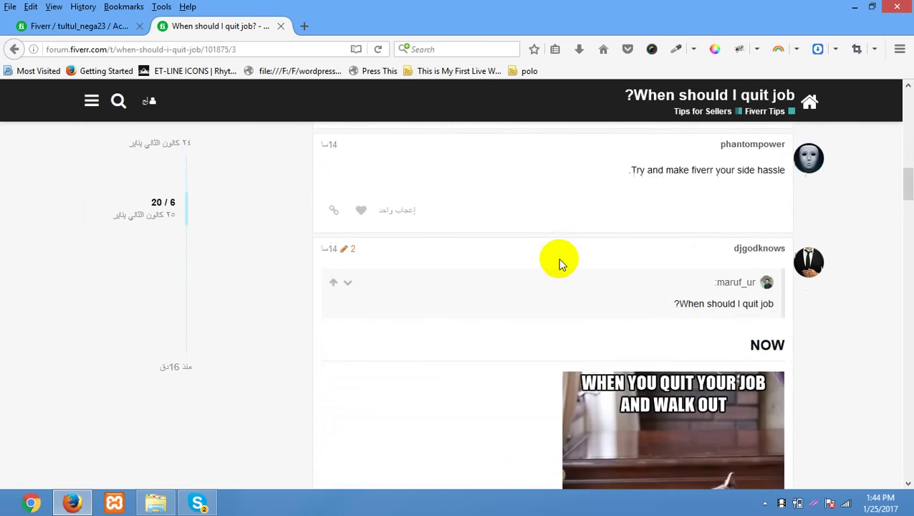
scroll(563, 259, up, 10)
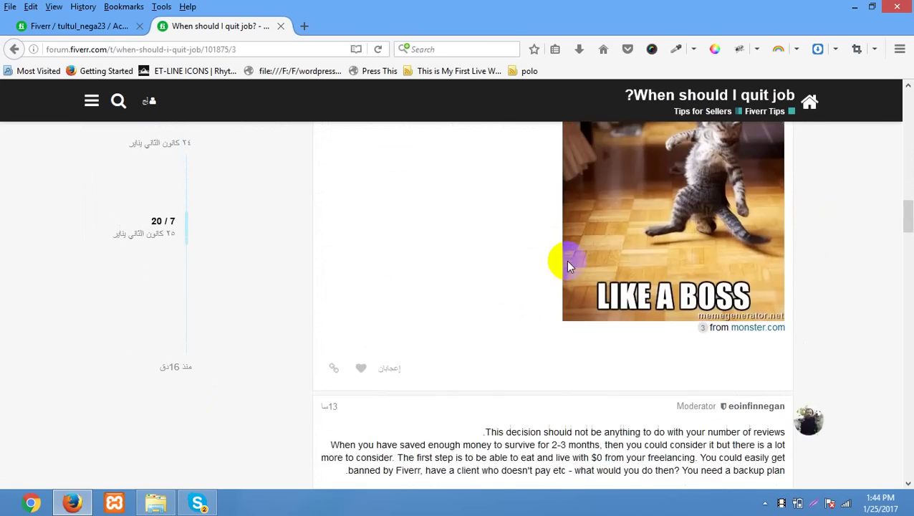
scroll(566, 260, up, 6)
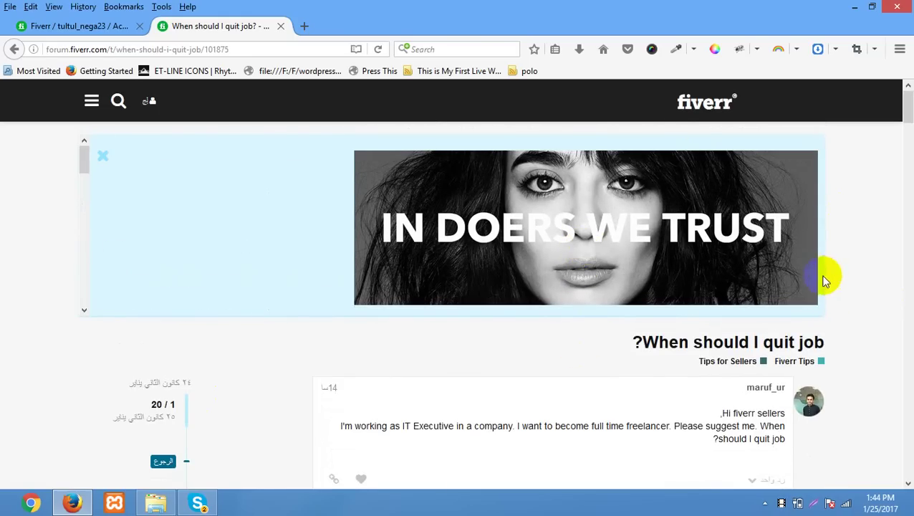
scroll(834, 271, down, 5)
scroll(543, 283, up, 5)
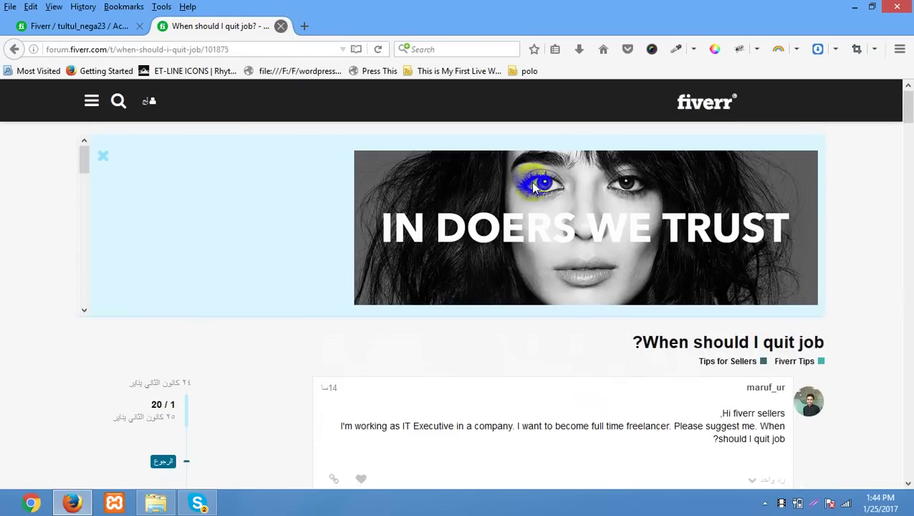
key(ctrl+w)
Step: Open Fiverr Academy from Community, browse its seller article categories, and enter Gig Tips & Tricks
mouse_move(548, 99)
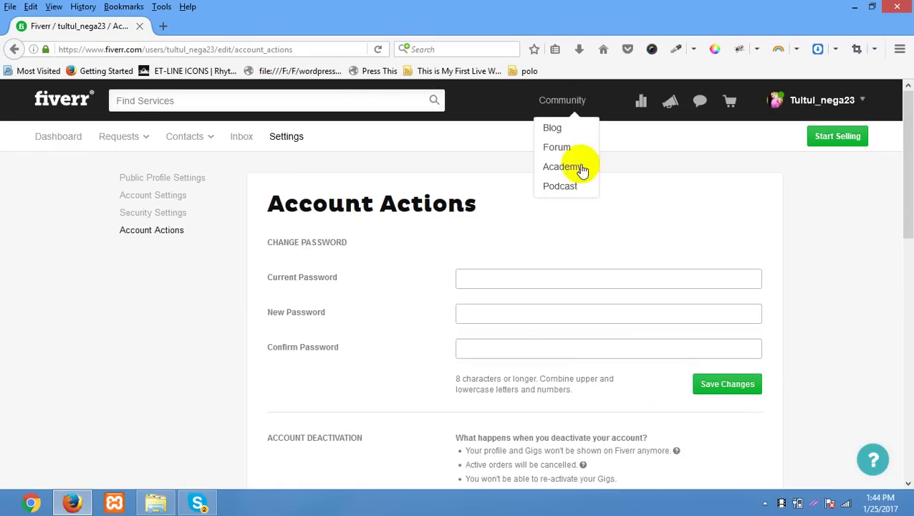
click(570, 169)
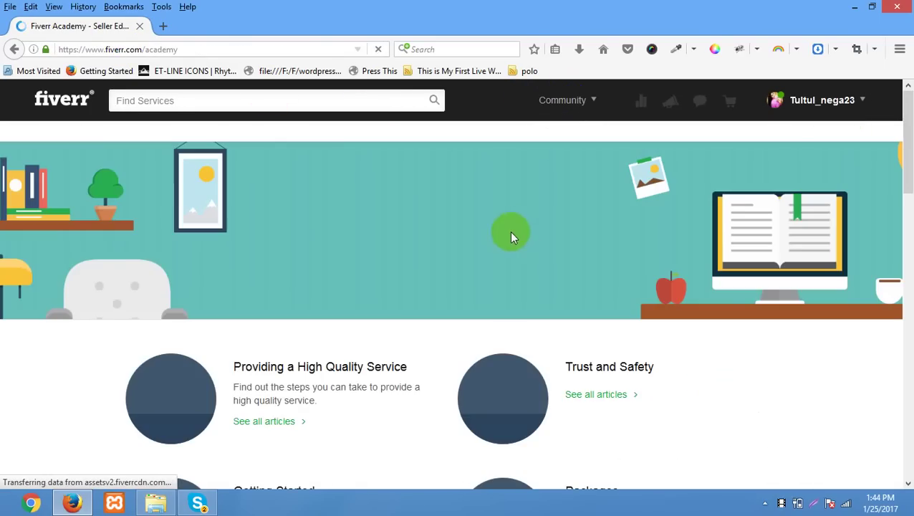
scroll(546, 201, down, 5)
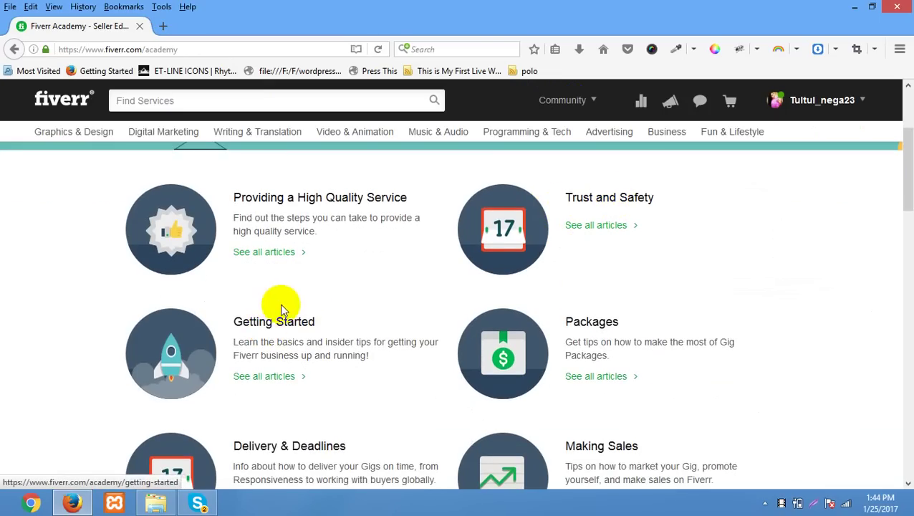
scroll(333, 293, down, 2)
scroll(333, 294, down, 2)
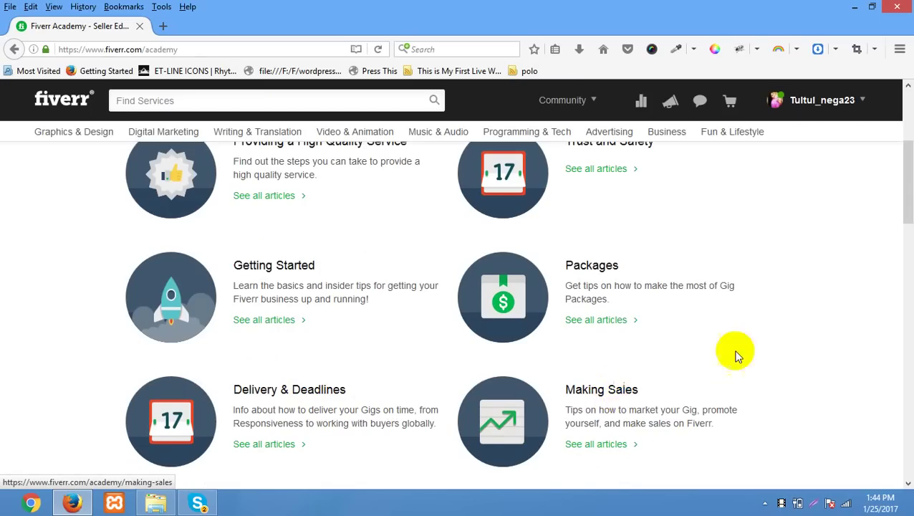
scroll(755, 326, down, 3)
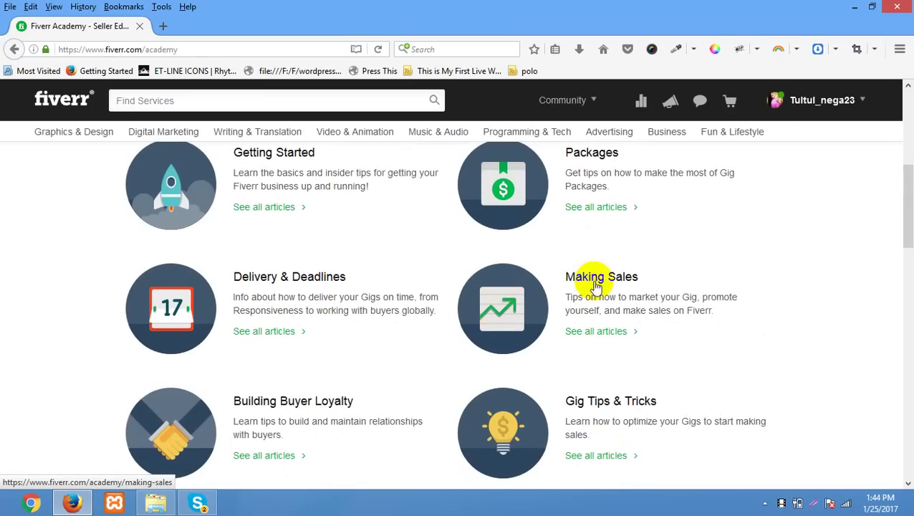
scroll(823, 219, down, 1)
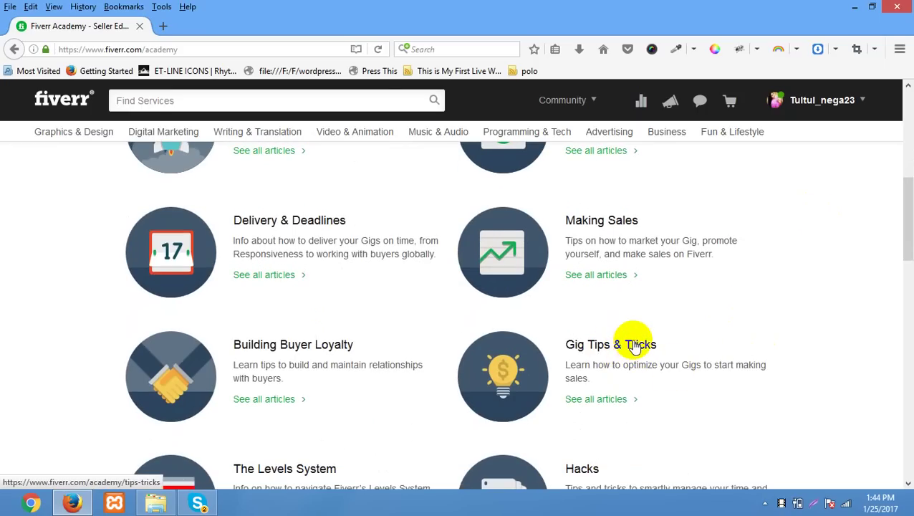
scroll(316, 245, down, 4)
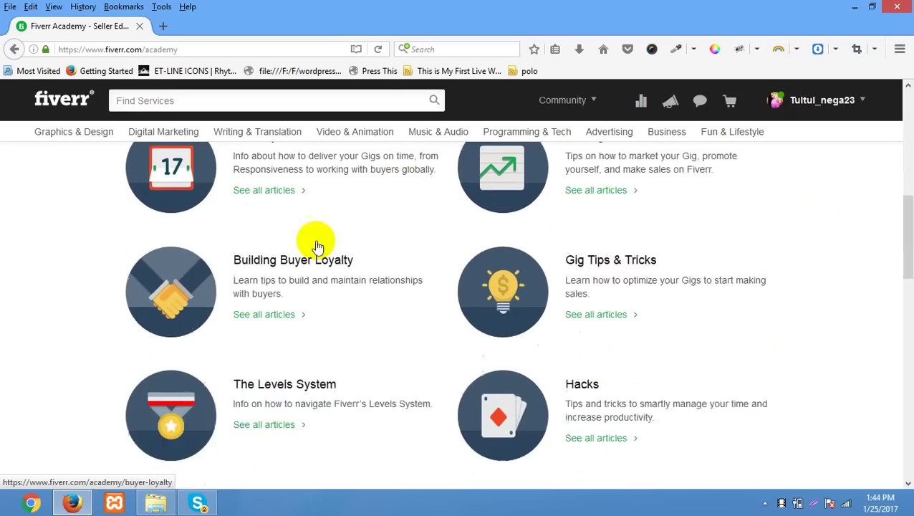
scroll(267, 296, down, 1)
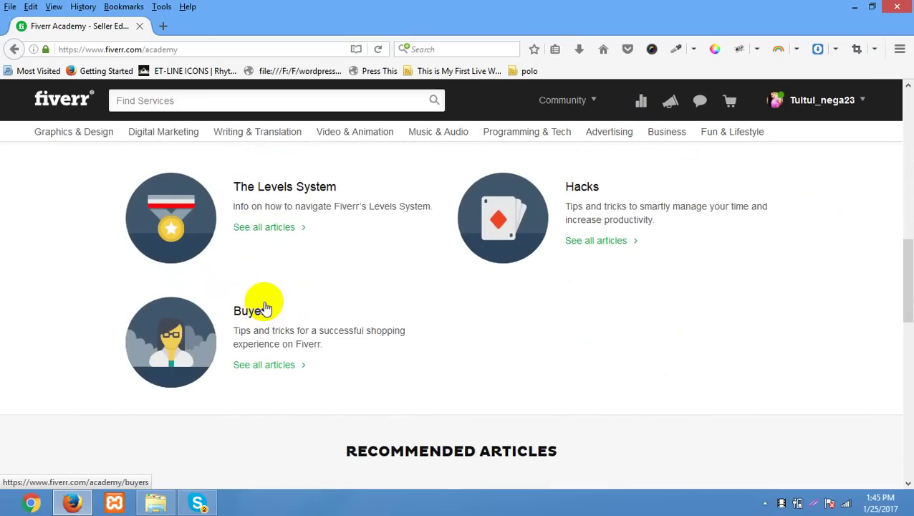
scroll(266, 307, up, 5)
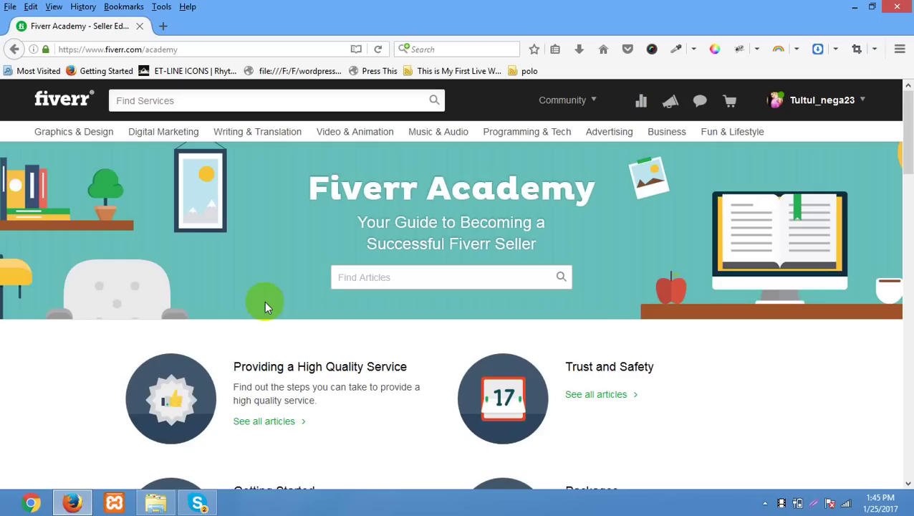
scroll(629, 255, down, 5)
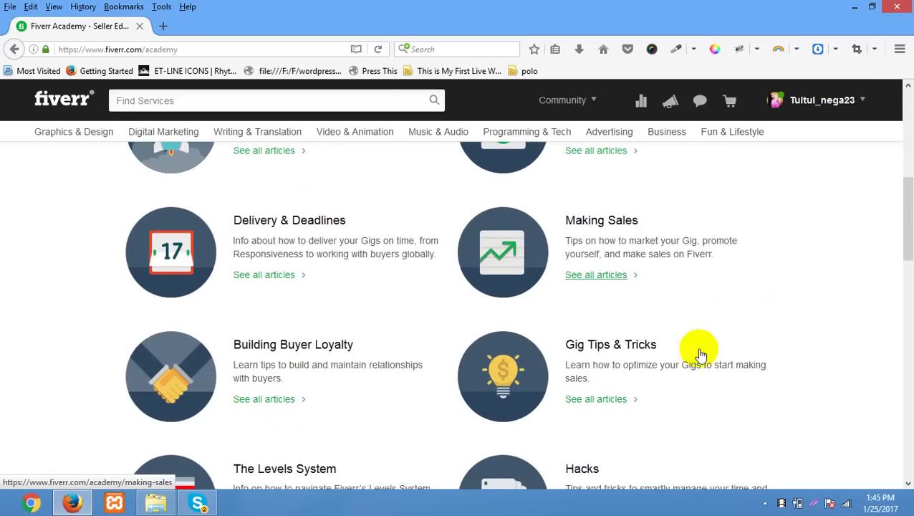
click(632, 348)
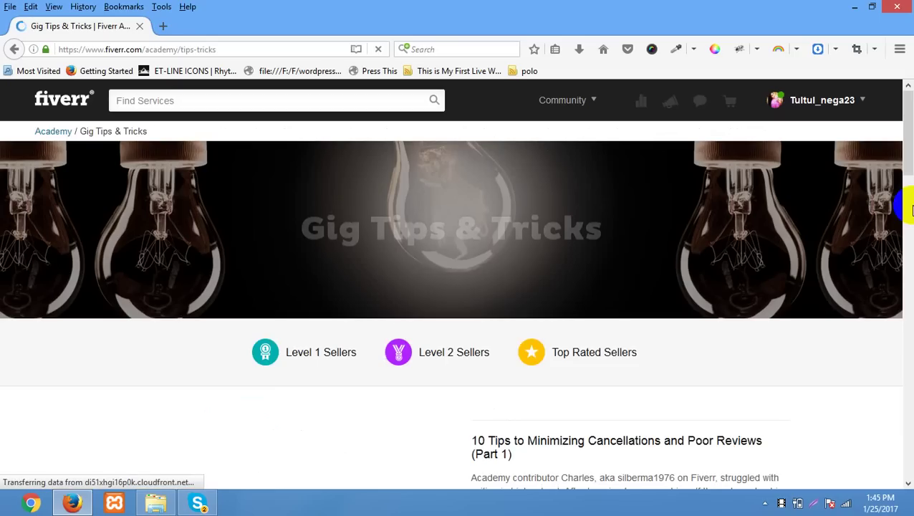
scroll(792, 233, down, 3)
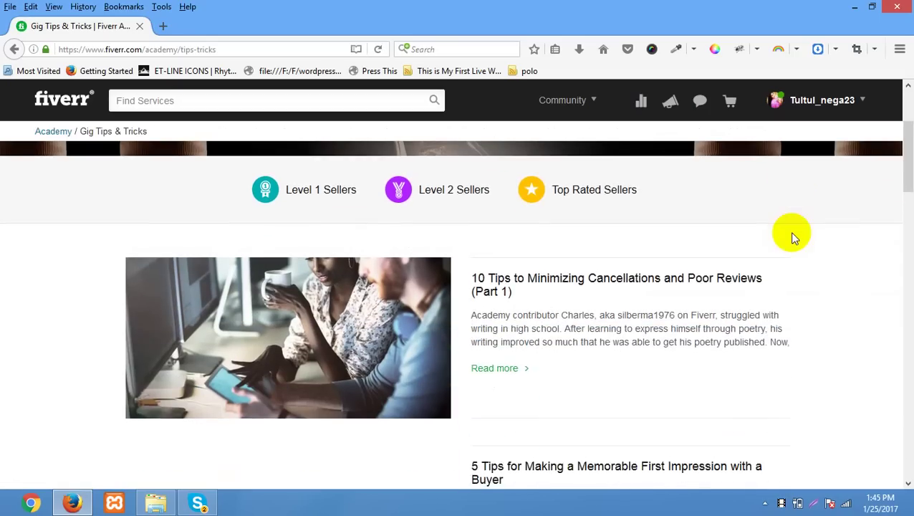
scroll(792, 233, up, 1)
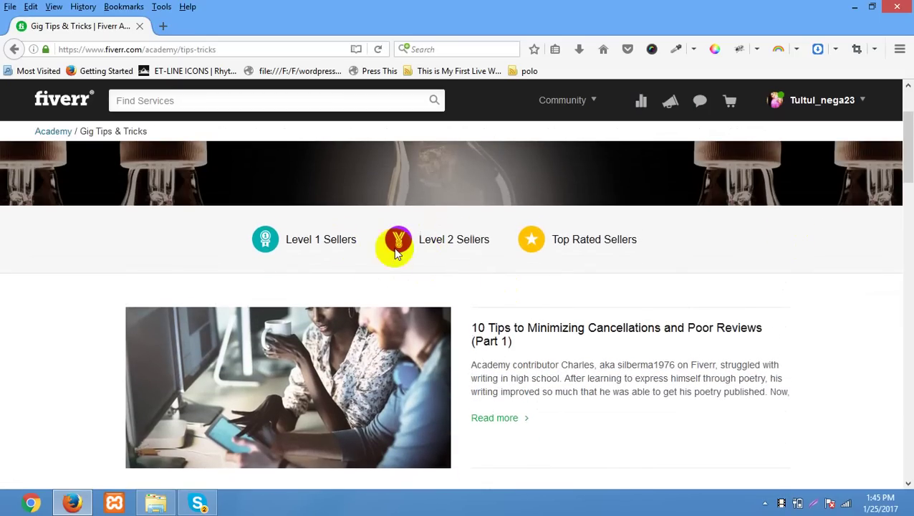
drag(239, 241, 685, 256)
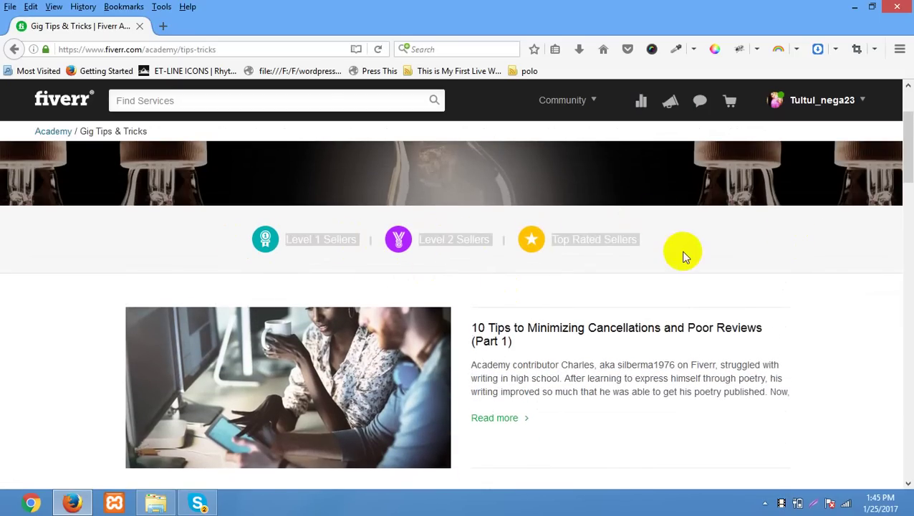
click(684, 256)
drag(356, 241, 281, 238)
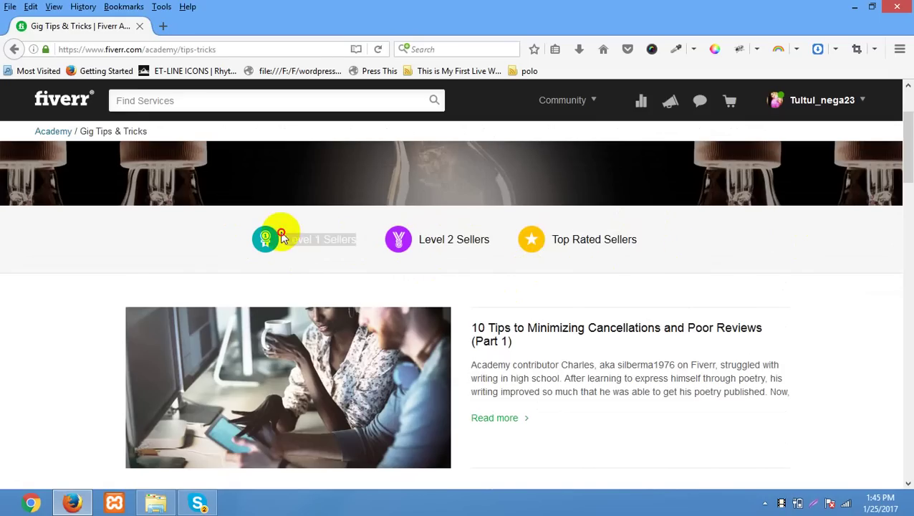
drag(490, 241, 418, 241)
click(513, 274)
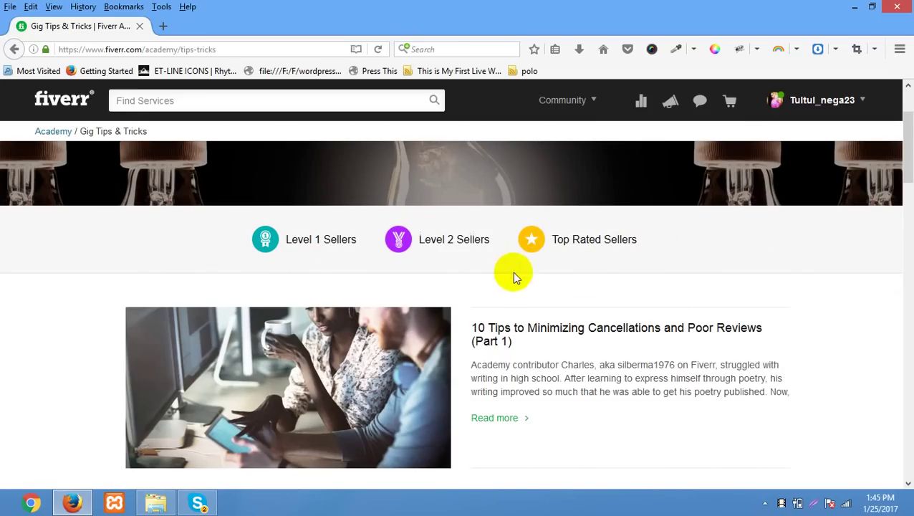
drag(641, 240, 552, 239)
click(589, 275)
scroll(492, 261, down, 2)
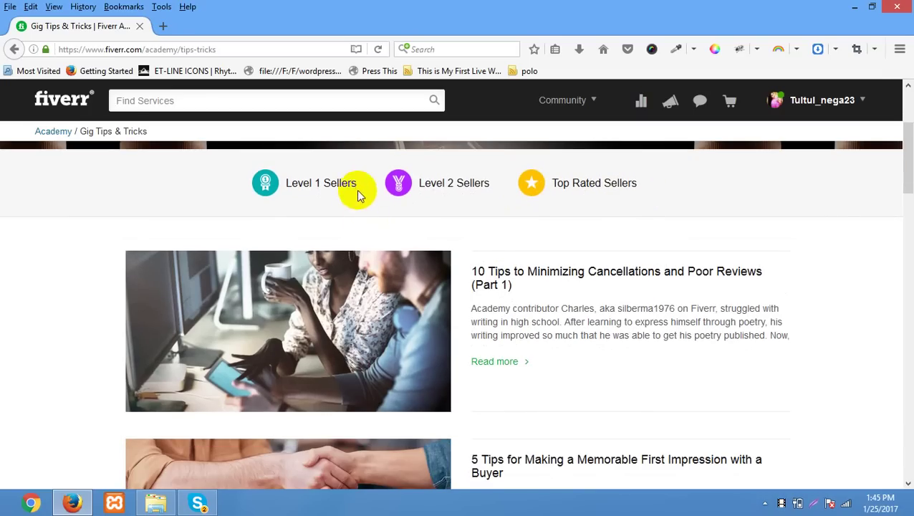
drag(356, 187, 278, 190)
click(541, 188)
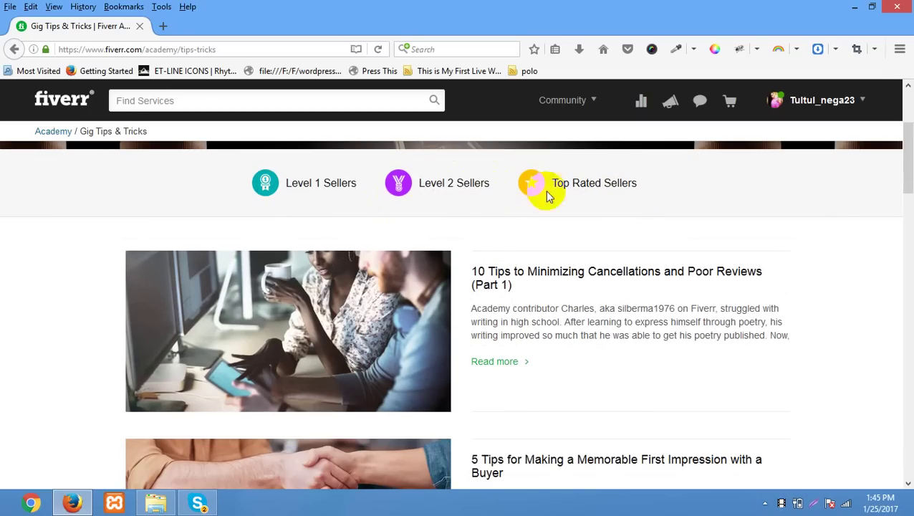
drag(366, 183, 284, 182)
click(321, 208)
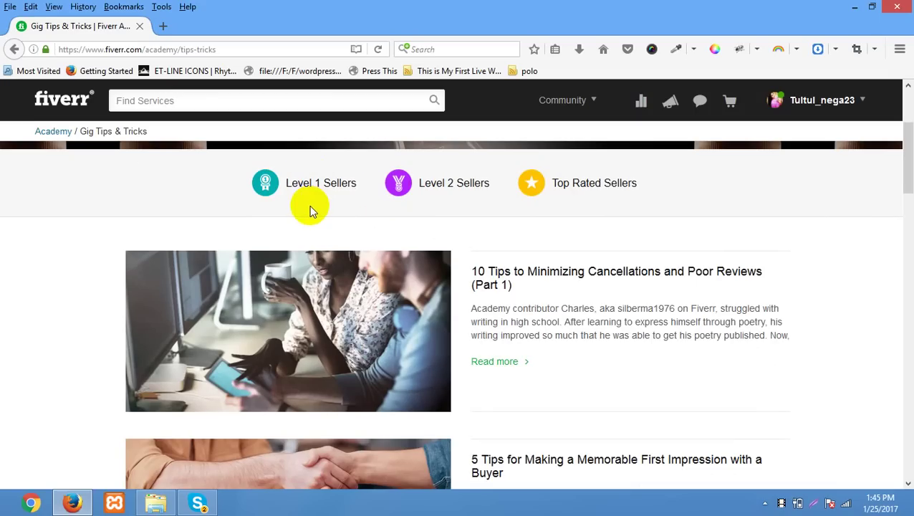
drag(492, 184, 402, 180)
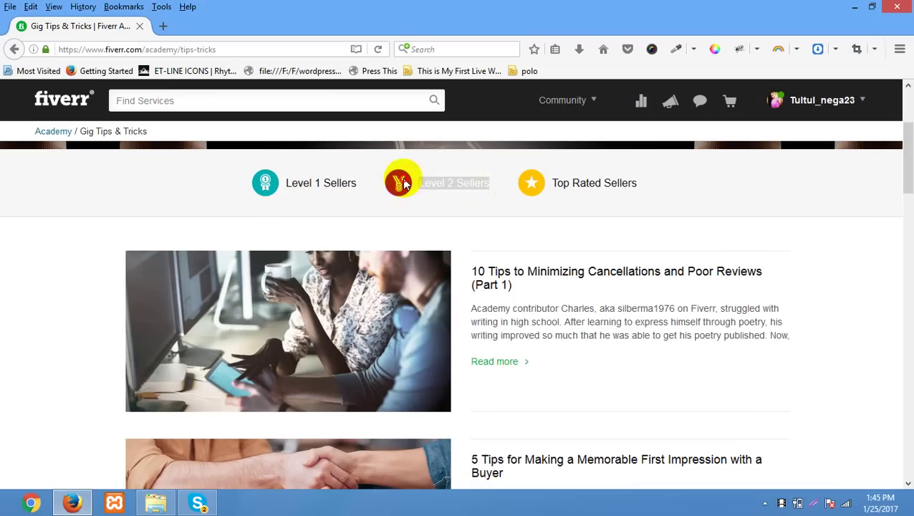
click(465, 210)
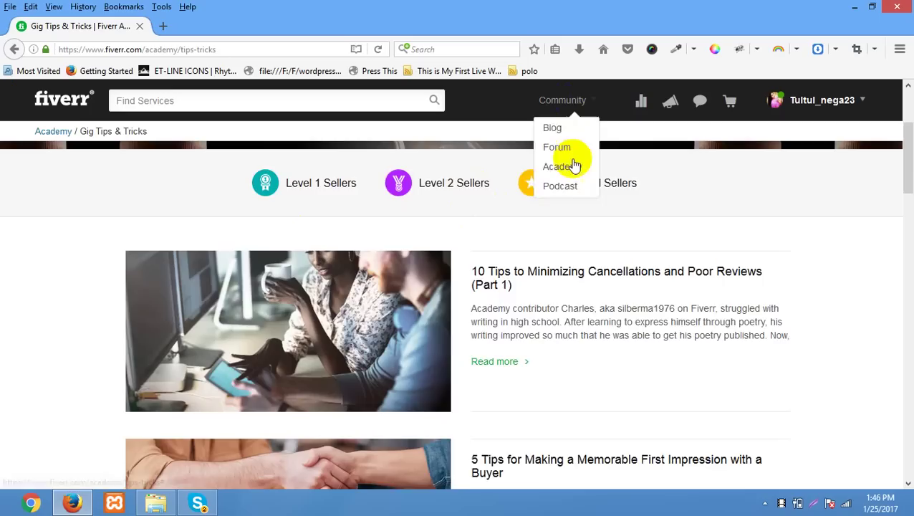
scroll(577, 221, down, 2)
scroll(557, 229, up, 4)
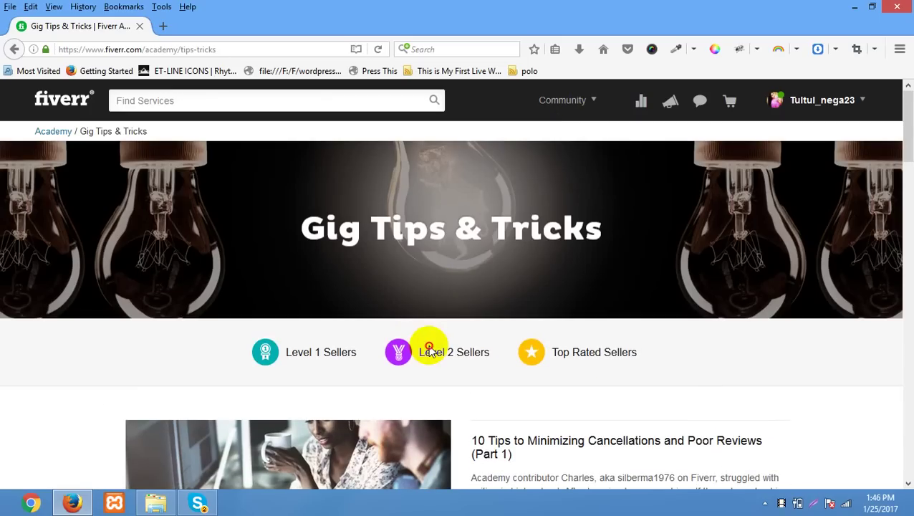
drag(421, 351, 498, 357)
click(498, 362)
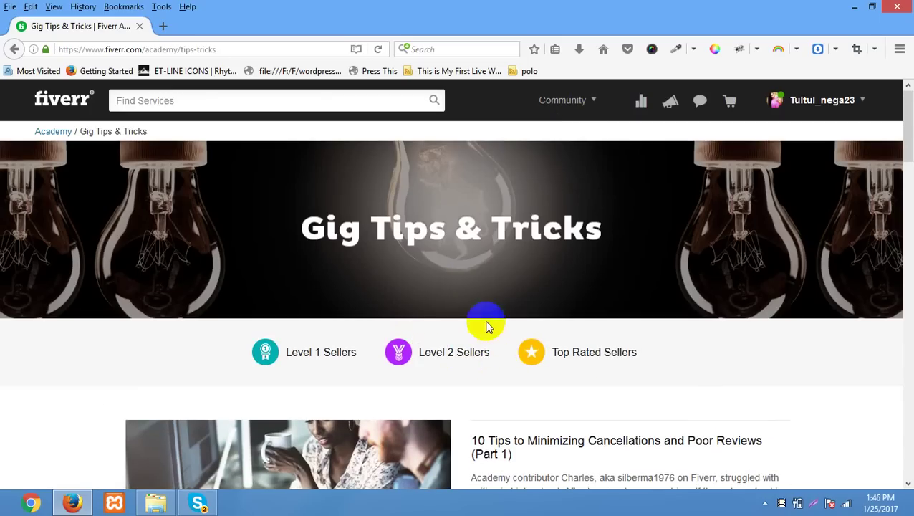
scroll(484, 319, down, 3)
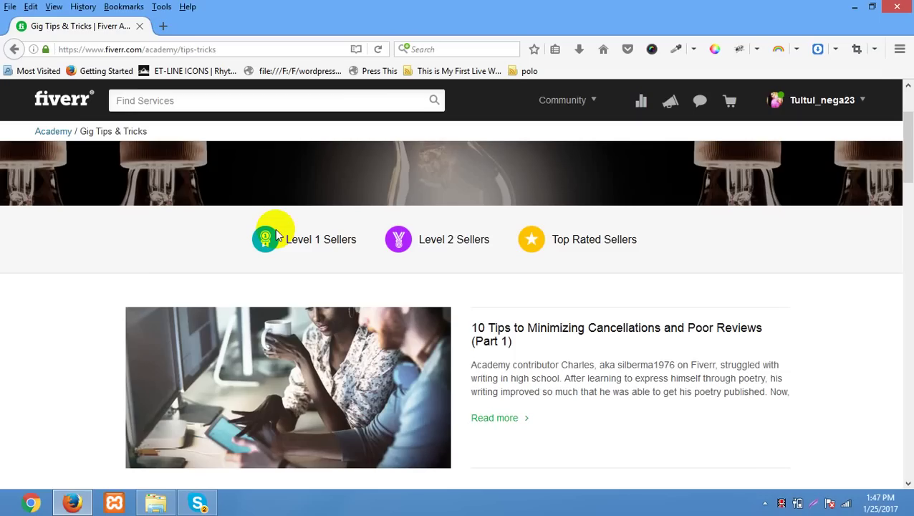
drag(499, 238, 406, 234)
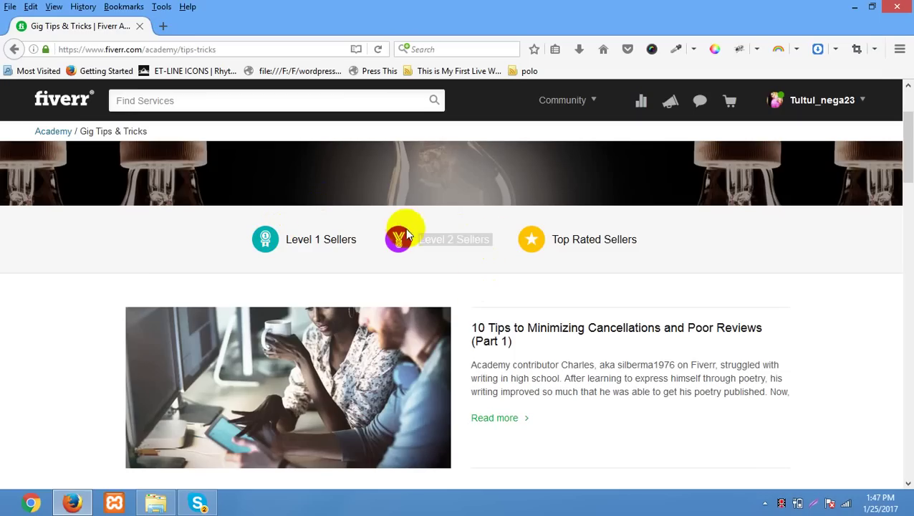
click(440, 268)
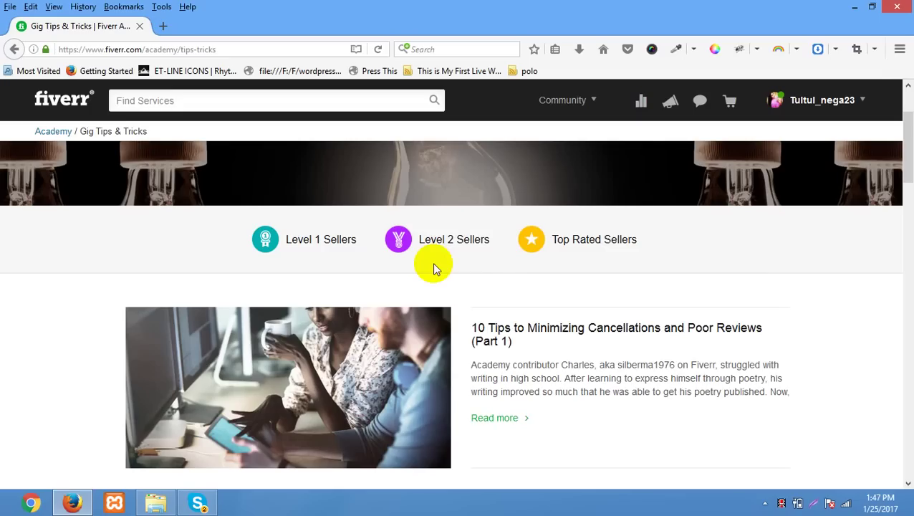
drag(502, 246, 433, 253)
click(445, 258)
Step: Scroll the Gig Tips & Tricks articles down to 'SEO Tricks for Gig Titles' and the 'Next Topic: The Levels System' link
scroll(746, 237, down, 5)
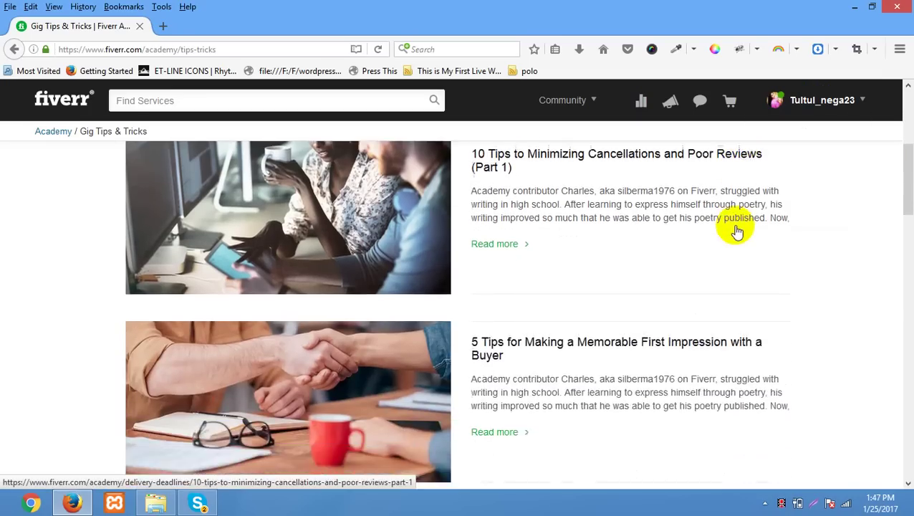
scroll(732, 222, up, 4)
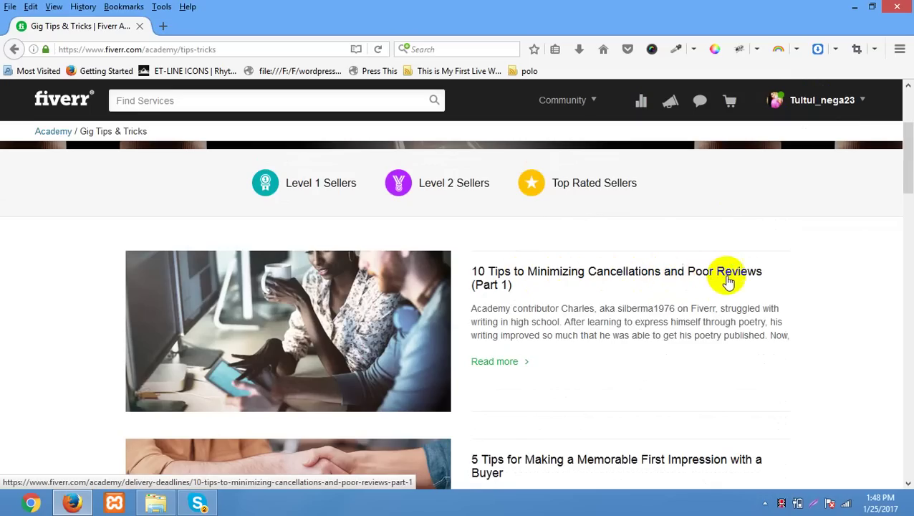
scroll(716, 240, down, 1)
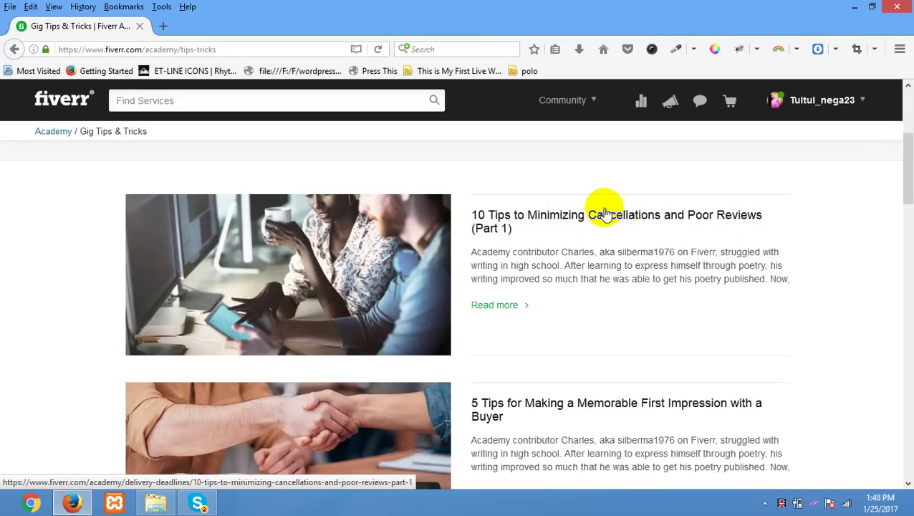
scroll(837, 228, down, 3)
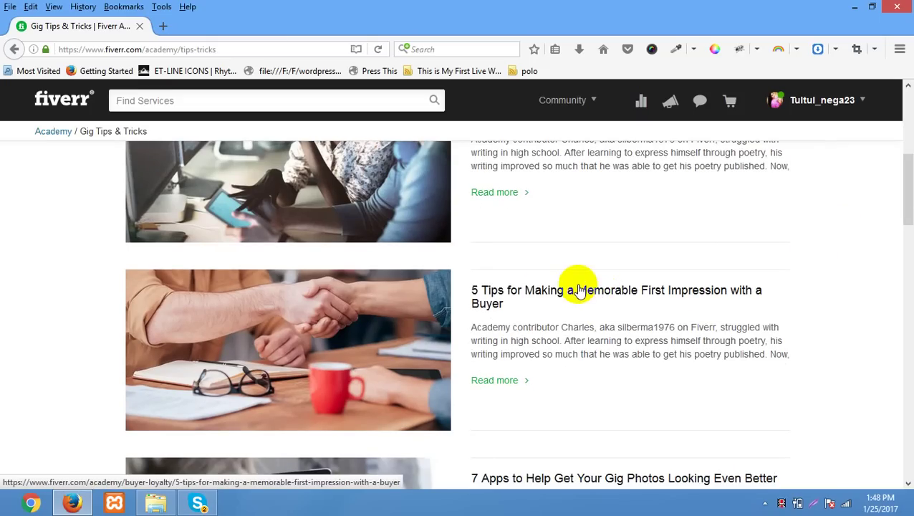
scroll(579, 290, down, 2)
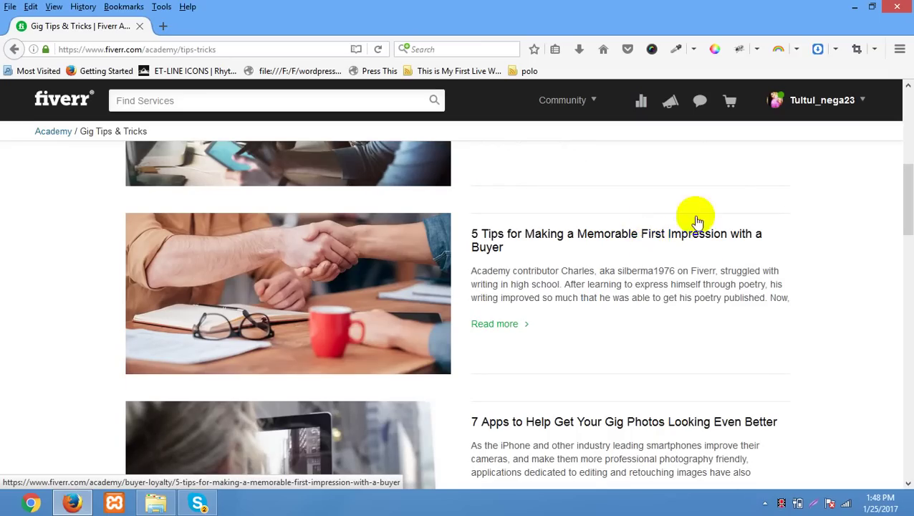
scroll(619, 248, down, 3)
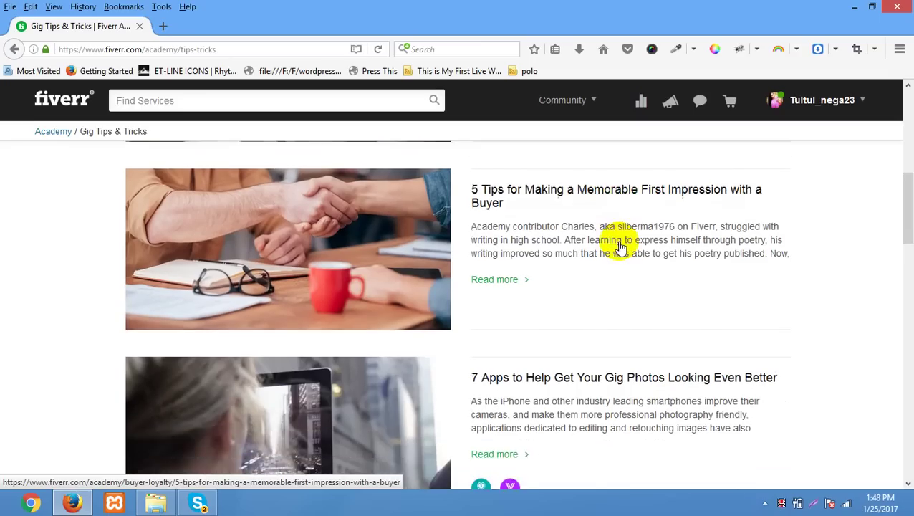
scroll(621, 240, down, 1)
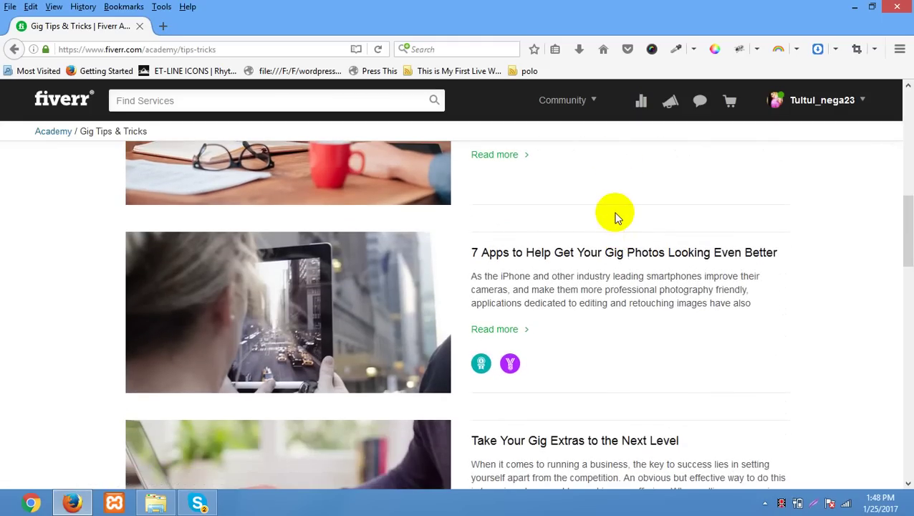
scroll(615, 215, up, 3)
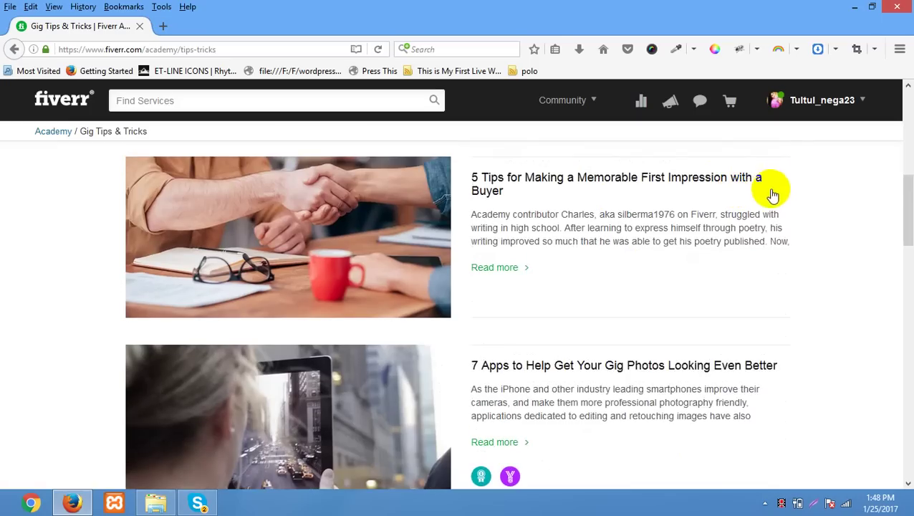
scroll(772, 291, down, 3)
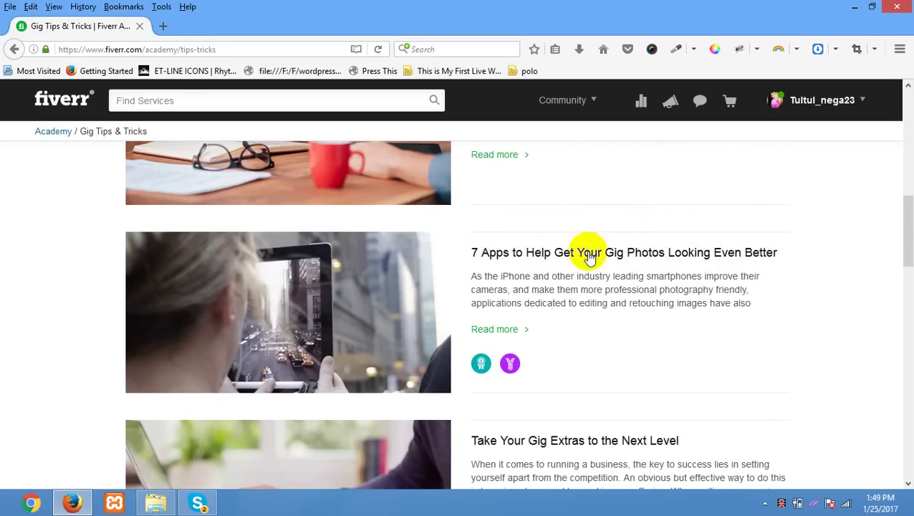
scroll(589, 250, down, 3)
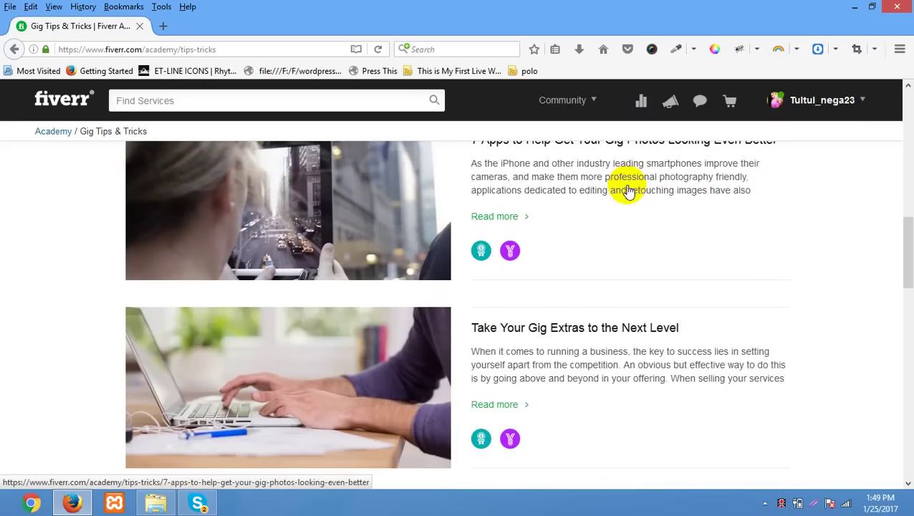
scroll(629, 244, up, 2)
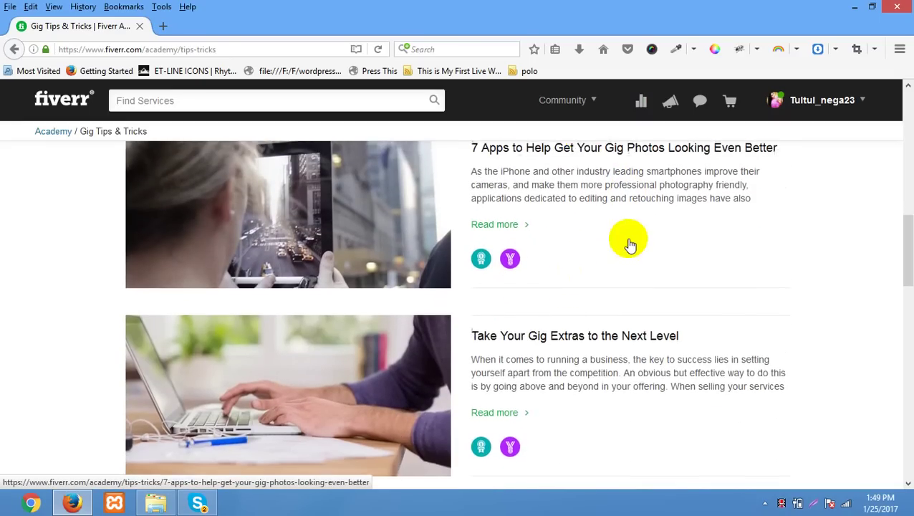
scroll(679, 216, down, 10)
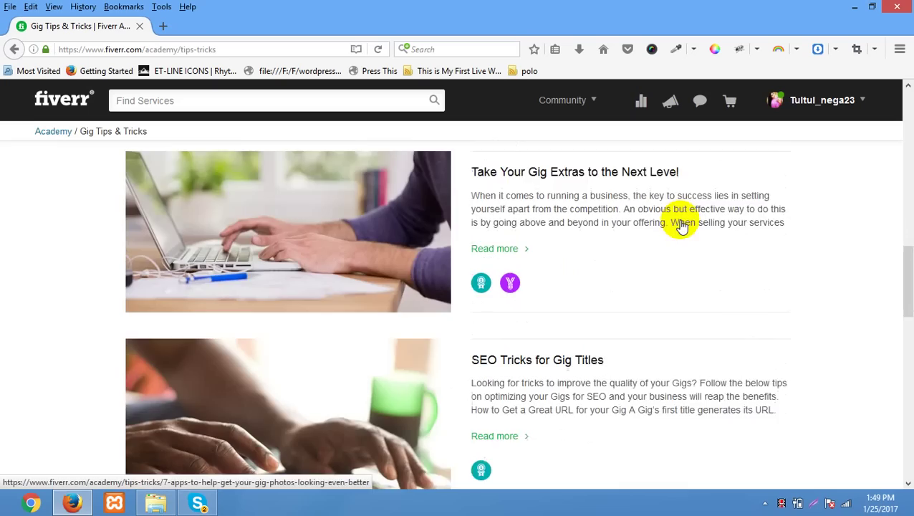
scroll(682, 215, down, 5)
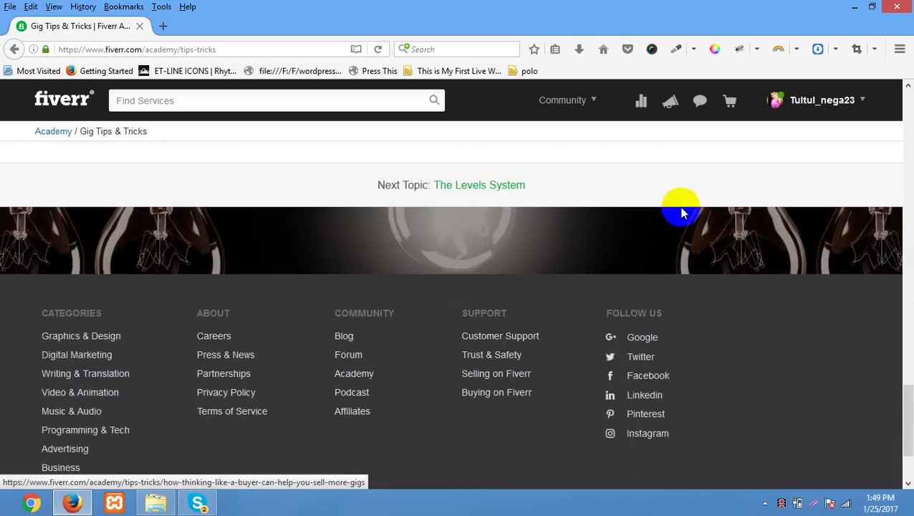
Step: Return to the top of the Gig Tips & Tricks page and open the username account menu
scroll(684, 207, up, 8)
scroll(684, 210, up, 10)
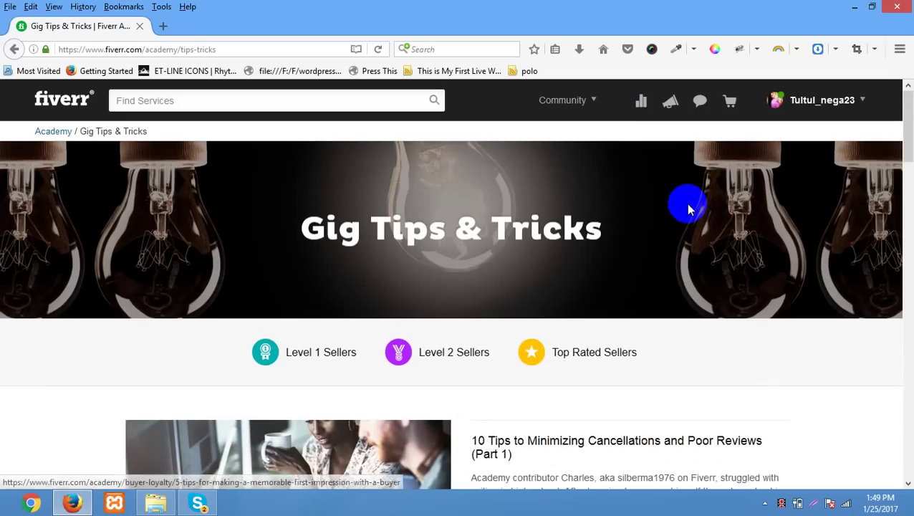
scroll(717, 230, down, 3)
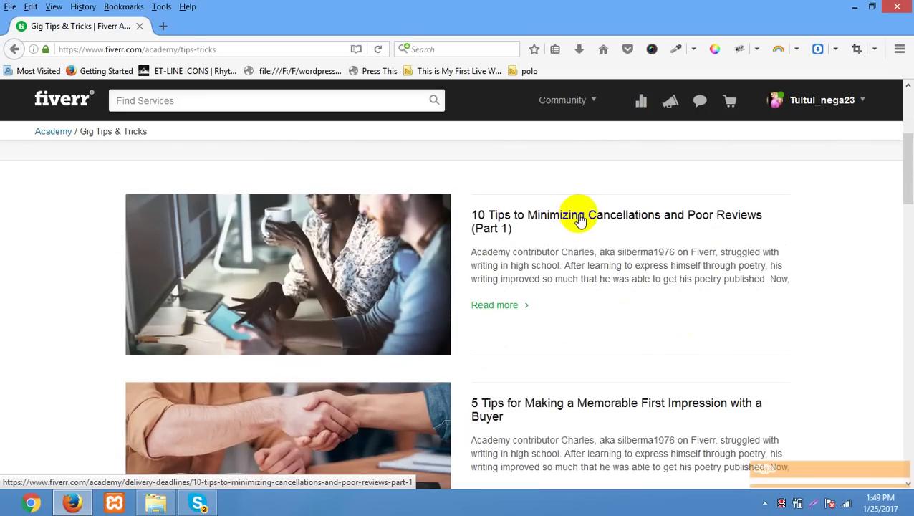
scroll(582, 162, up, 3)
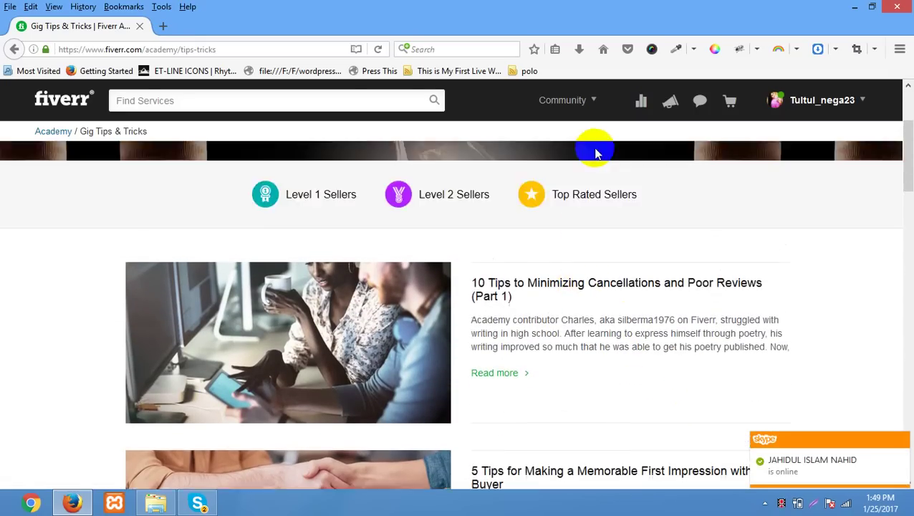
mouse_move(824, 134)
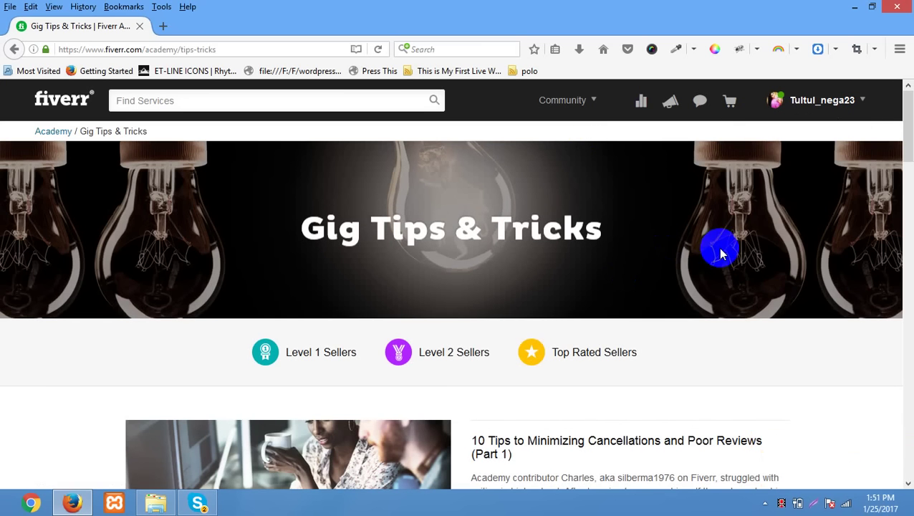
scroll(716, 251, down, 4)
scroll(714, 248, up, 3)
scroll(728, 240, up, 1)
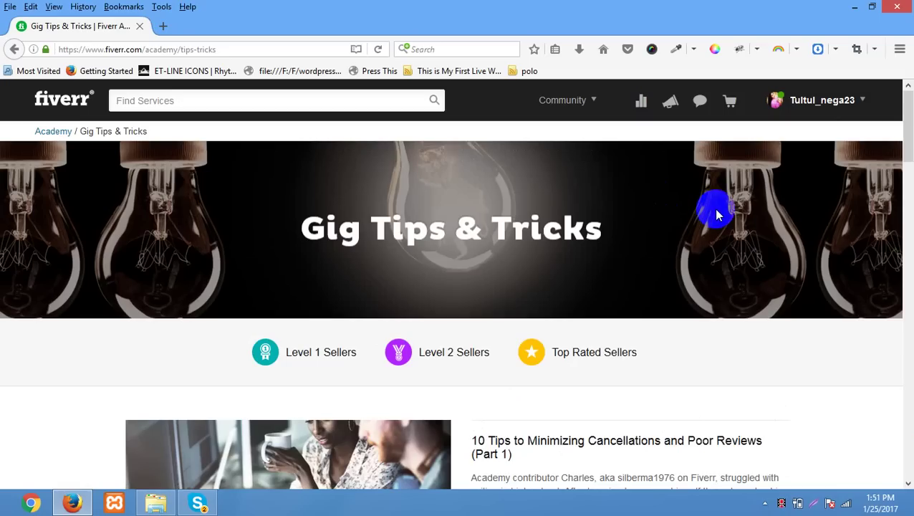
click(865, 100)
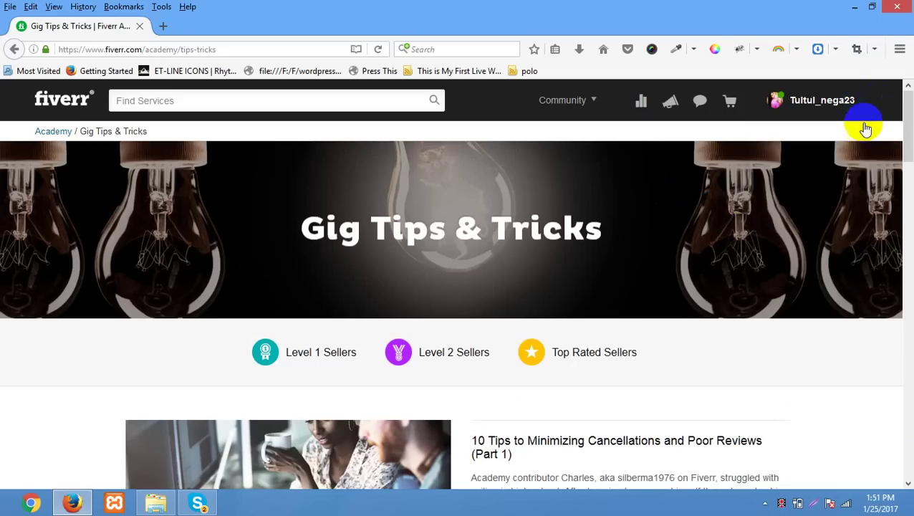
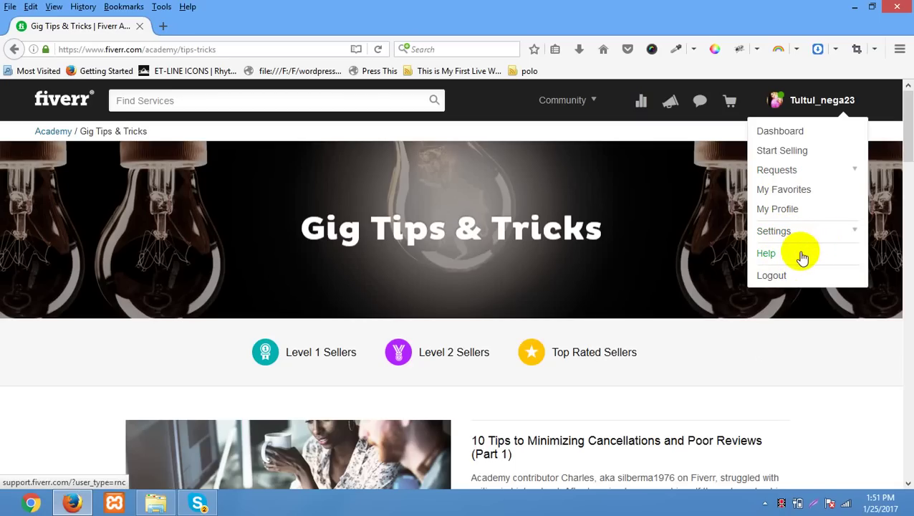
Step: Choose Start Selling from the account menu, then Become a Seller on the Work Your Way page
click(809, 174)
click(812, 174)
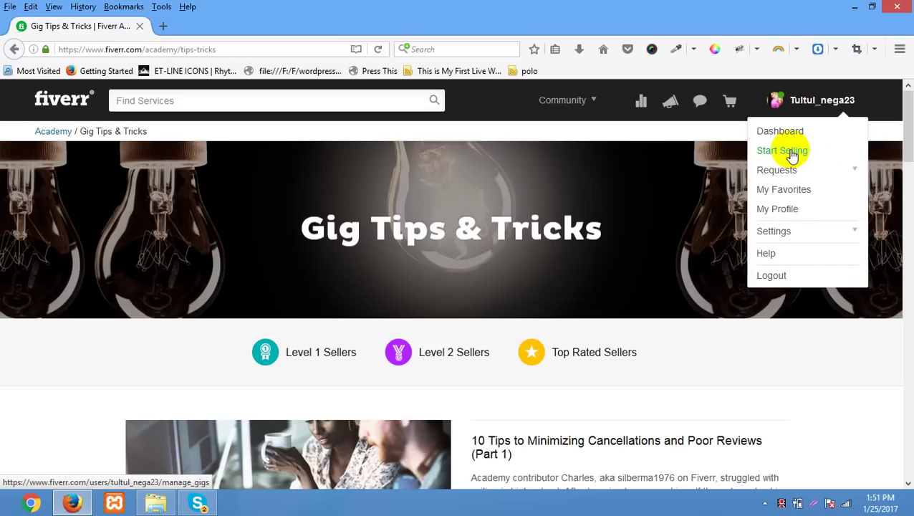
click(792, 155)
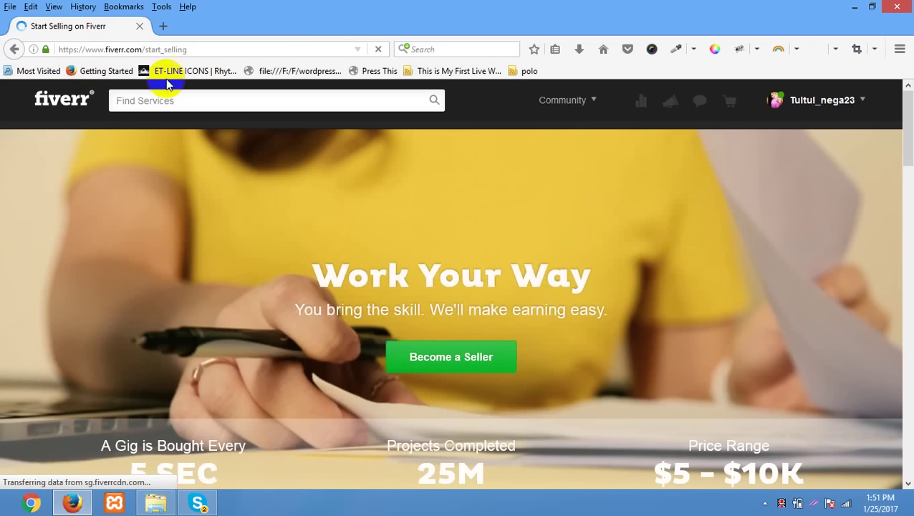
scroll(624, 254, down, 3)
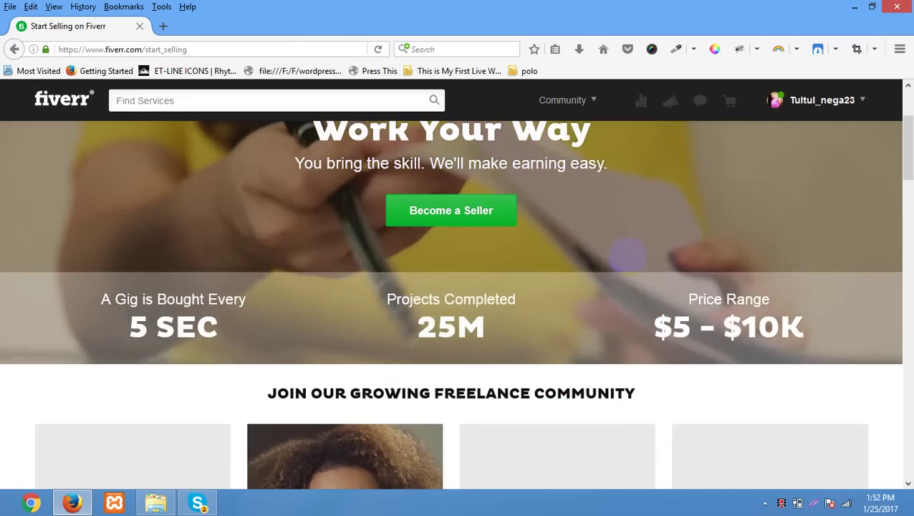
scroll(626, 256, up, 2)
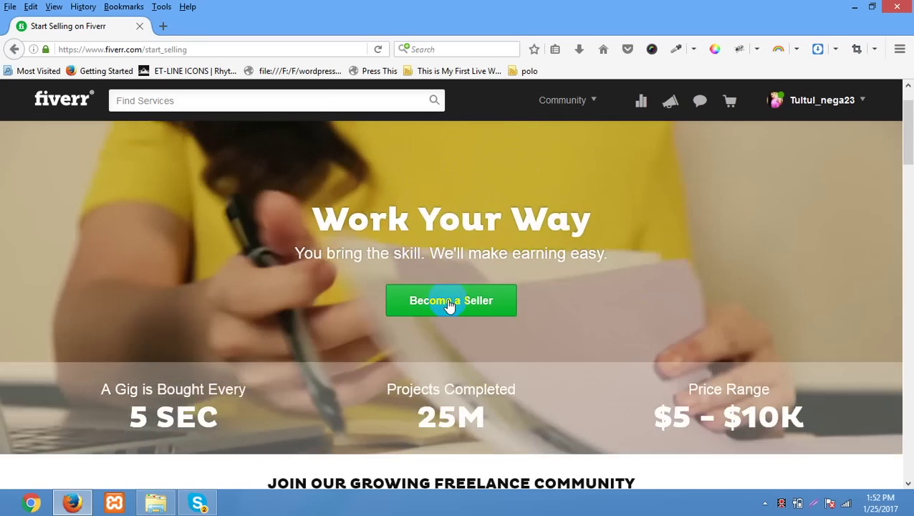
click(458, 304)
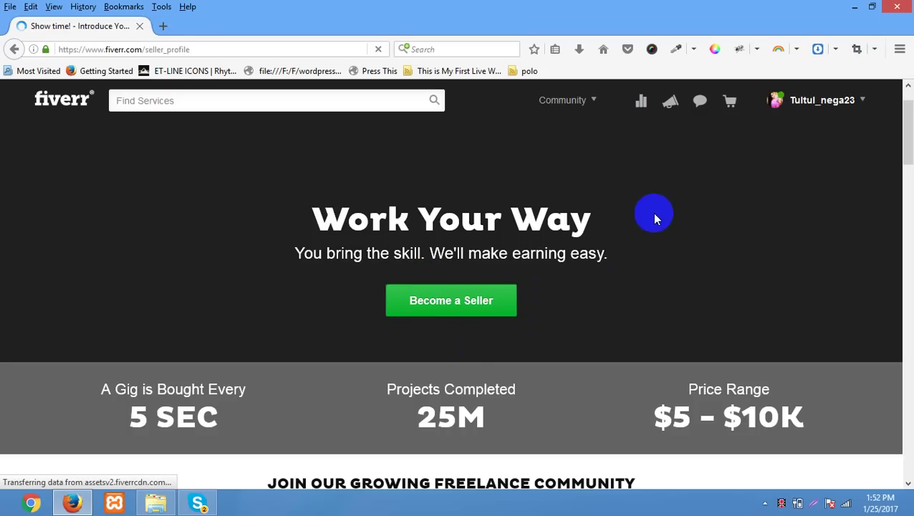
Step: Set Availability to Full Time, working hours As needed, and earnings goal More than $1000 per month
scroll(96, 378, down, 1)
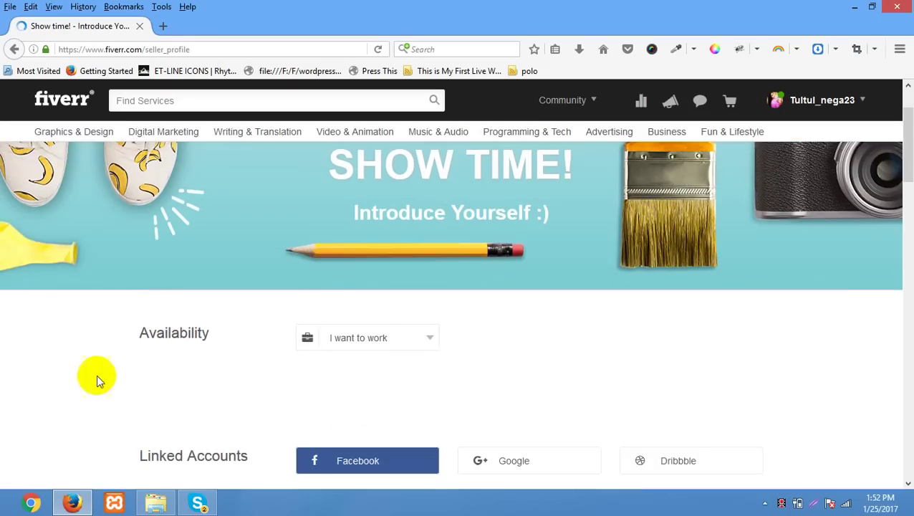
scroll(97, 374, down, 2)
double_click(172, 249)
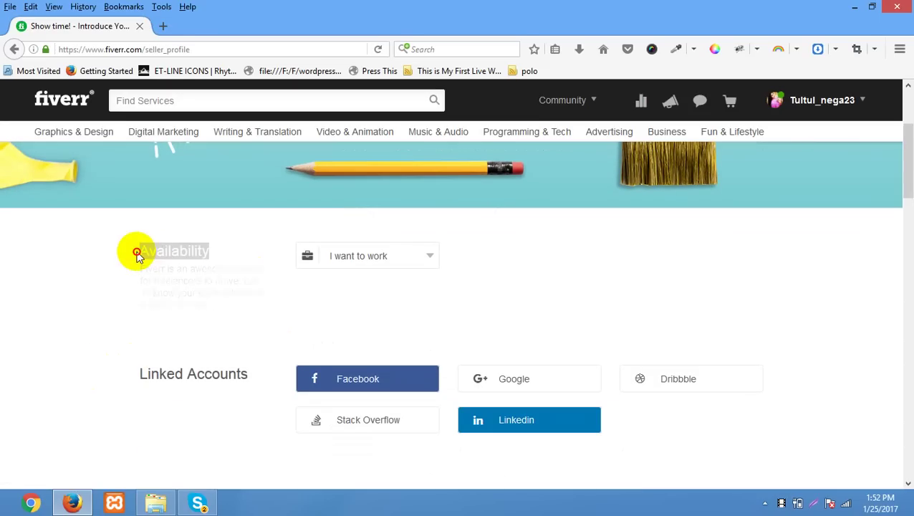
click(220, 238)
click(392, 263)
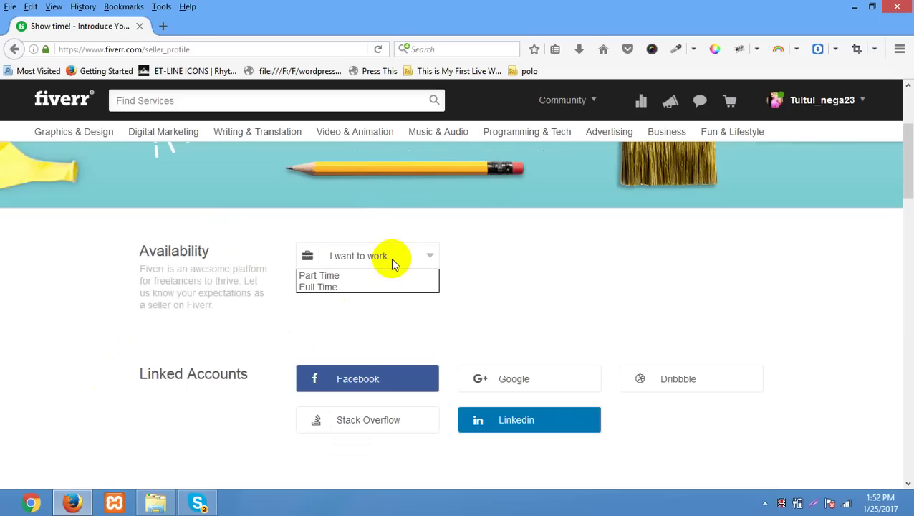
click(341, 288)
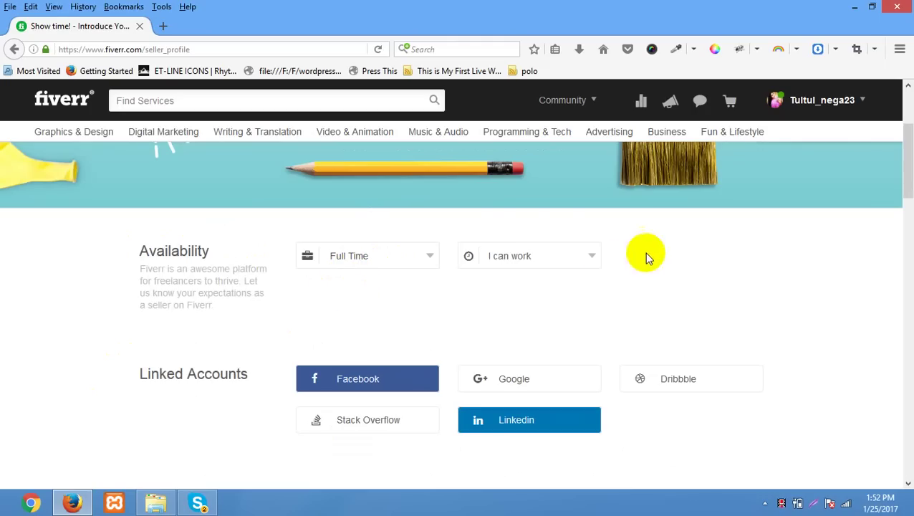
click(565, 260)
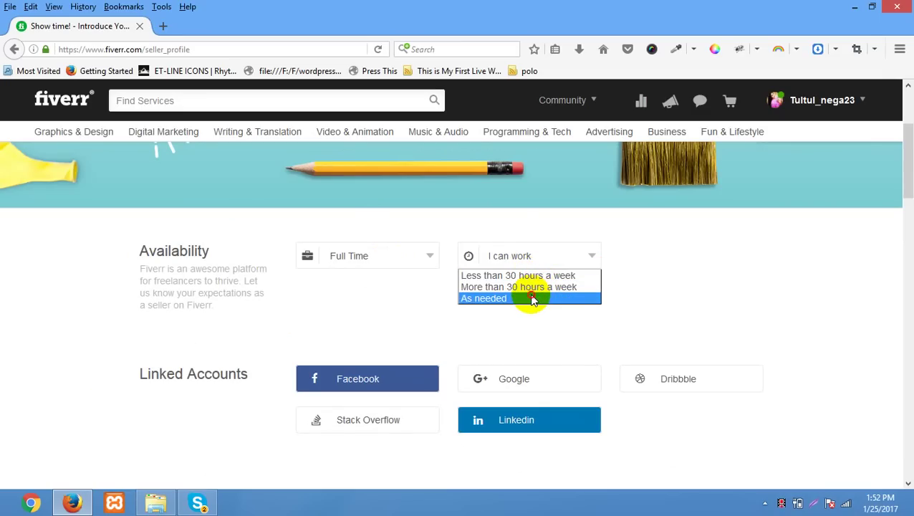
click(533, 298)
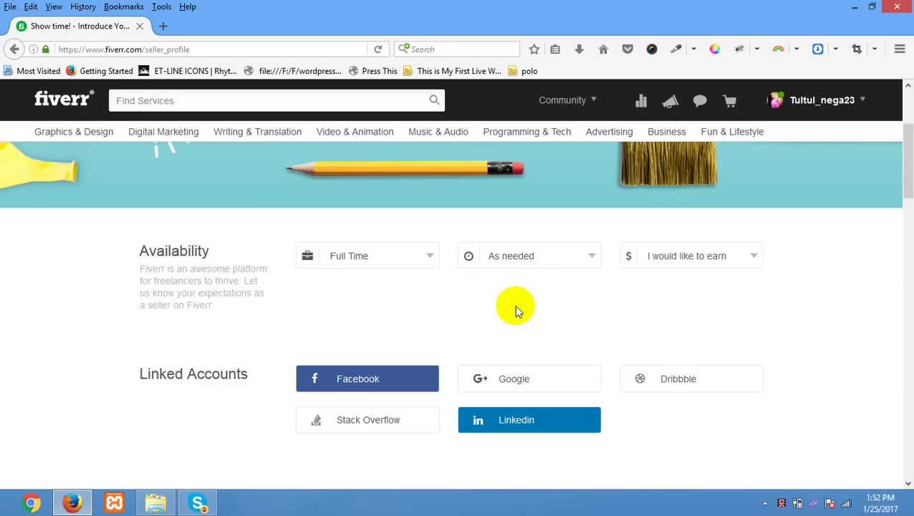
scroll(510, 286, down, 1)
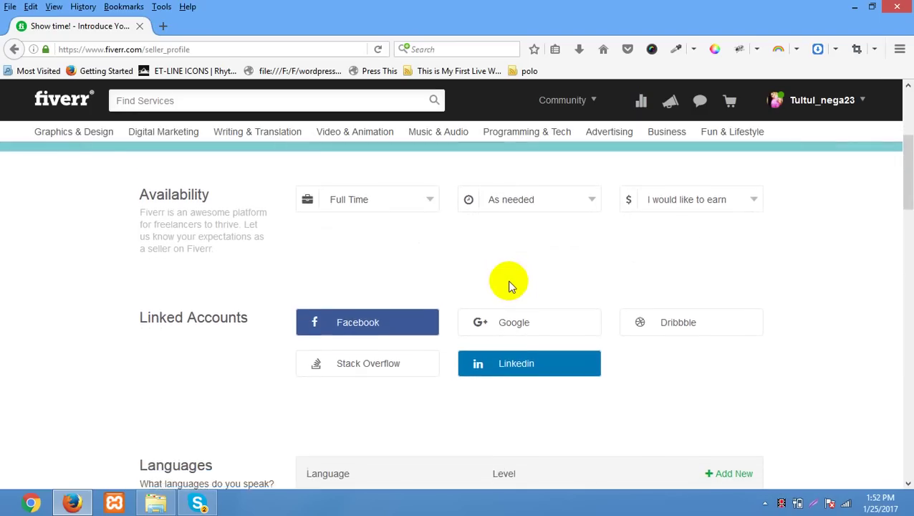
scroll(518, 259, up, 1)
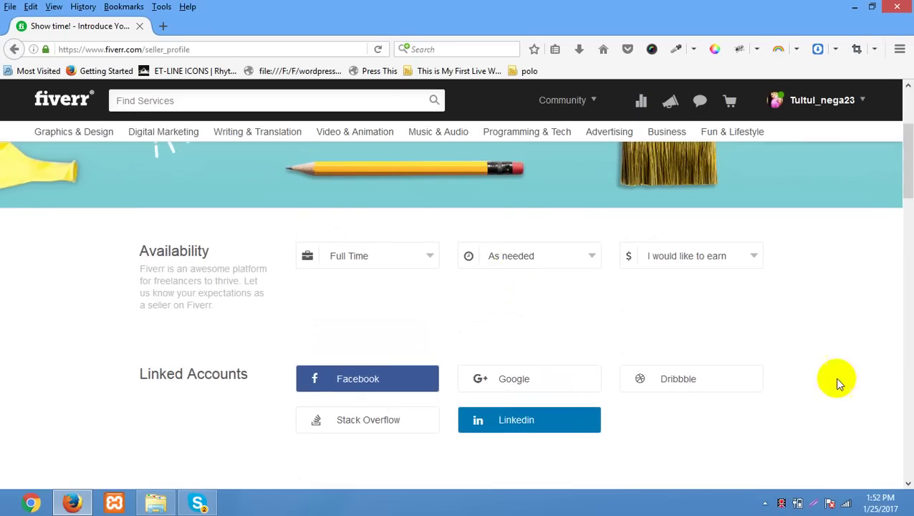
click(762, 256)
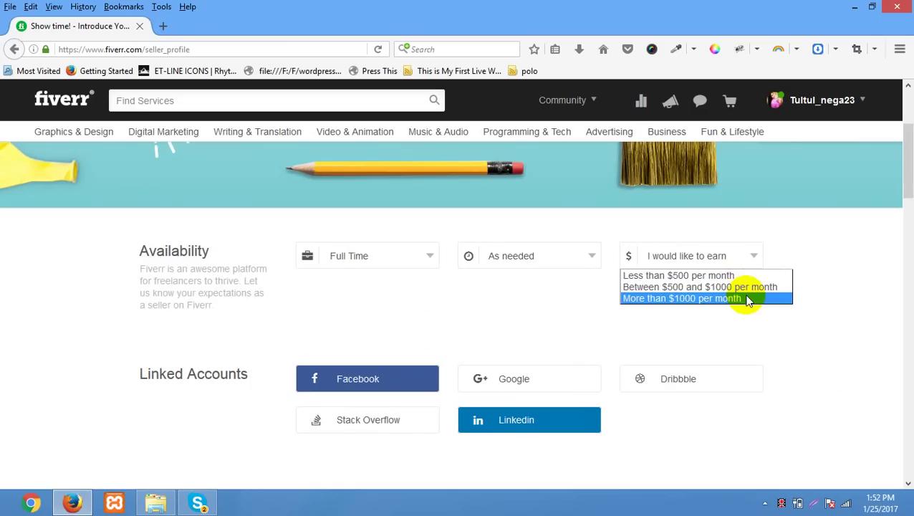
click(747, 301)
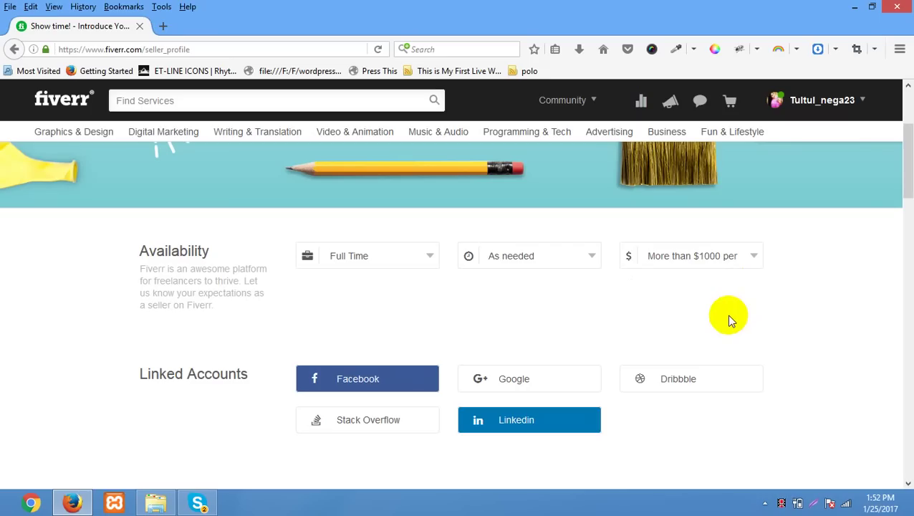
scroll(837, 291, down, 3)
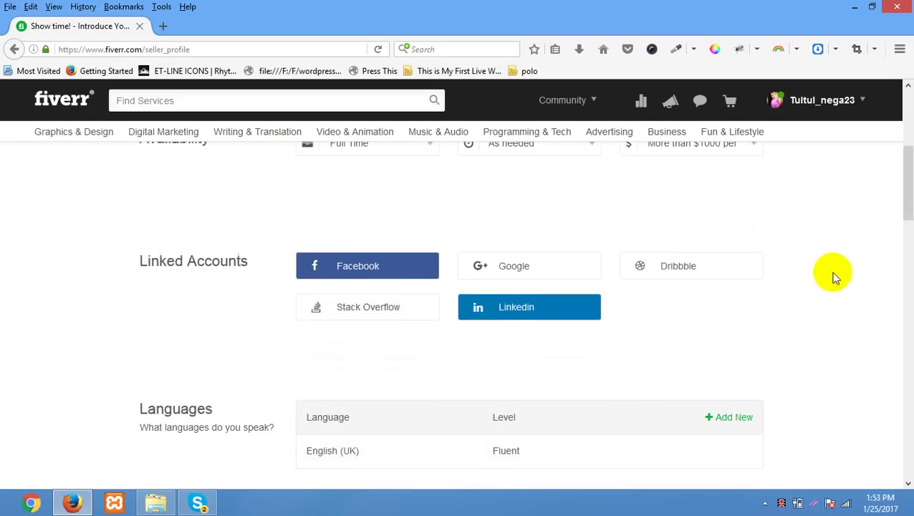
scroll(837, 278, down, 2)
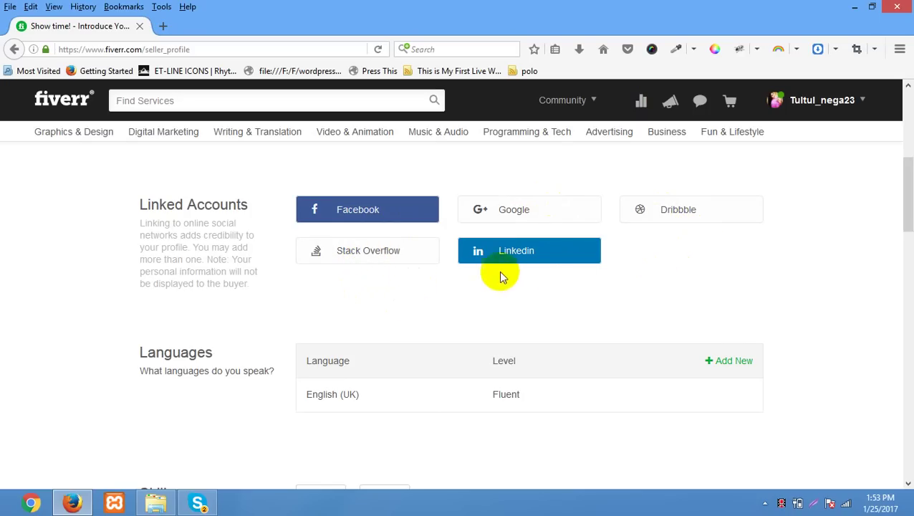
scroll(434, 289, down, 3)
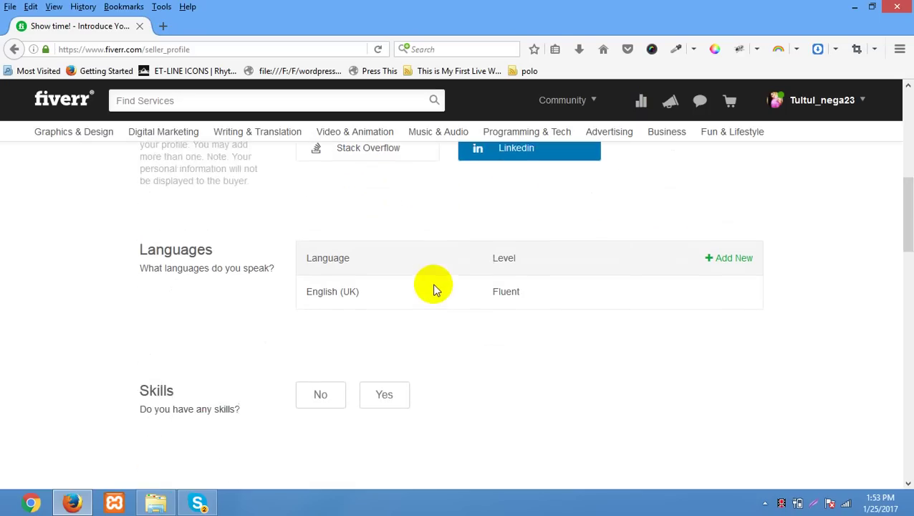
drag(112, 241, 309, 214)
click(310, 214)
scroll(398, 228, up, 3)
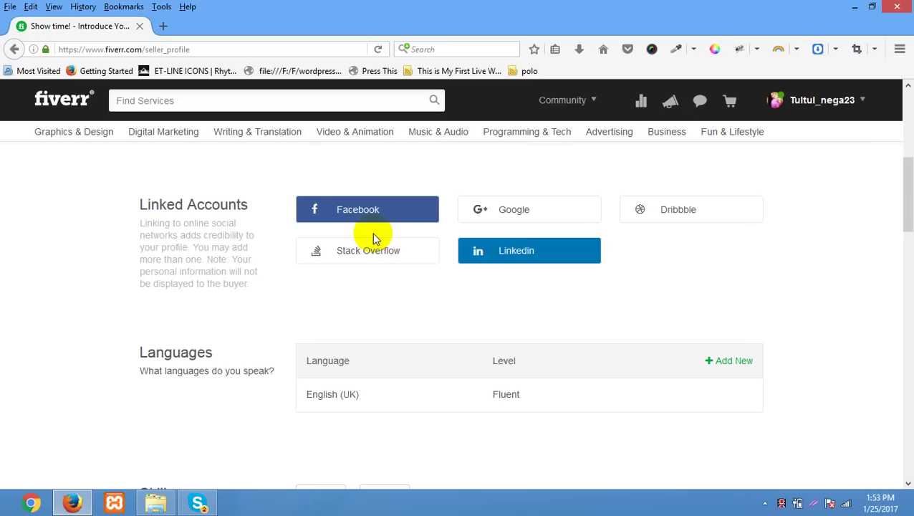
scroll(351, 247, down, 5)
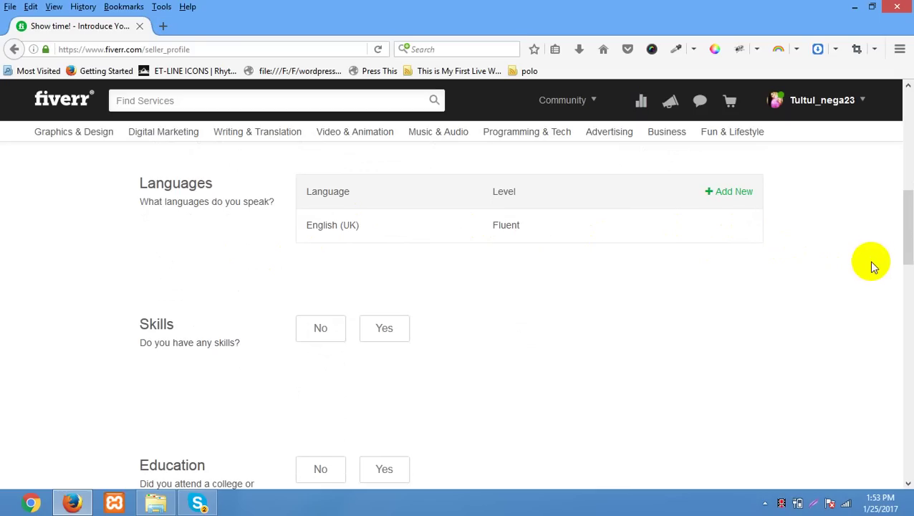
scroll(870, 270, down, 2)
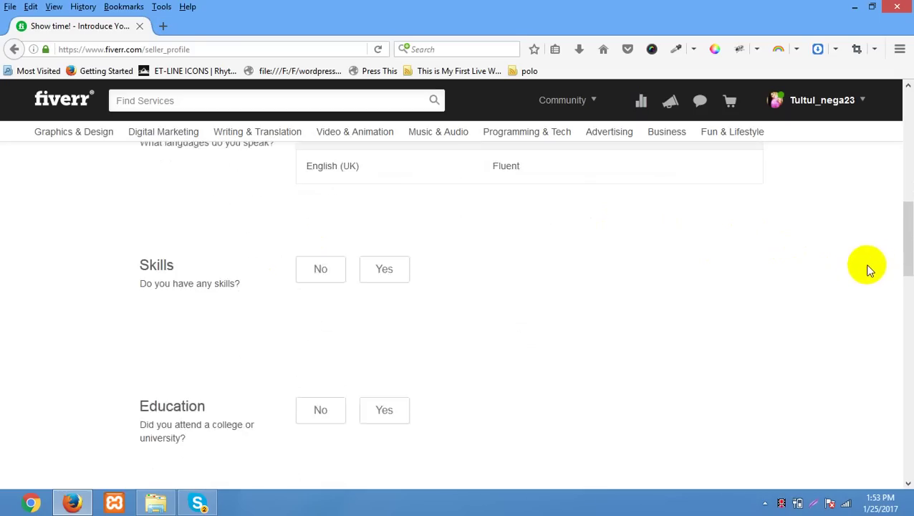
scroll(869, 270, down, 1)
scroll(401, 280, up, 1)
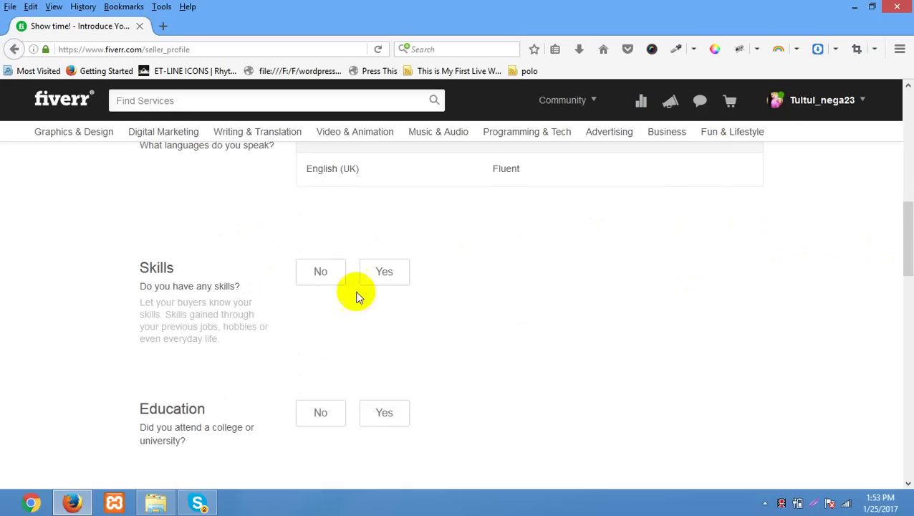
Step: Add Html5 and Css3 as skills at Expert experience level
click(326, 271)
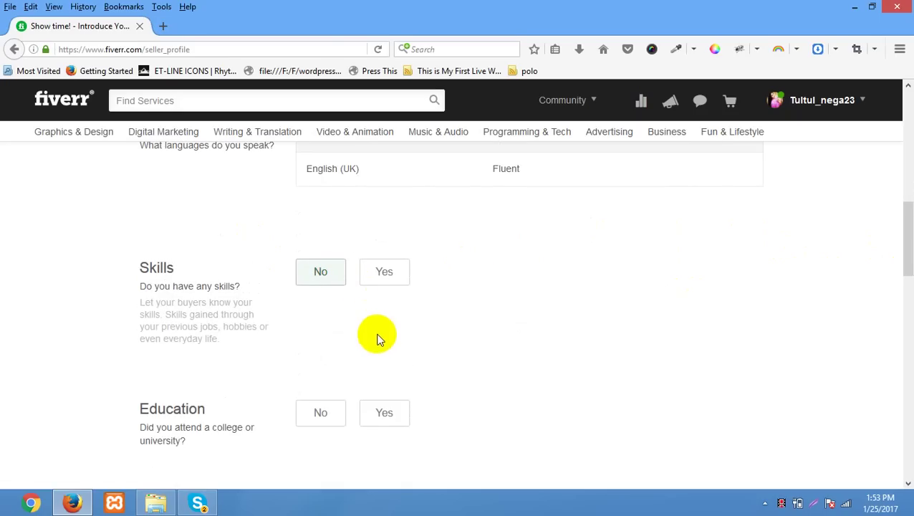
click(390, 271)
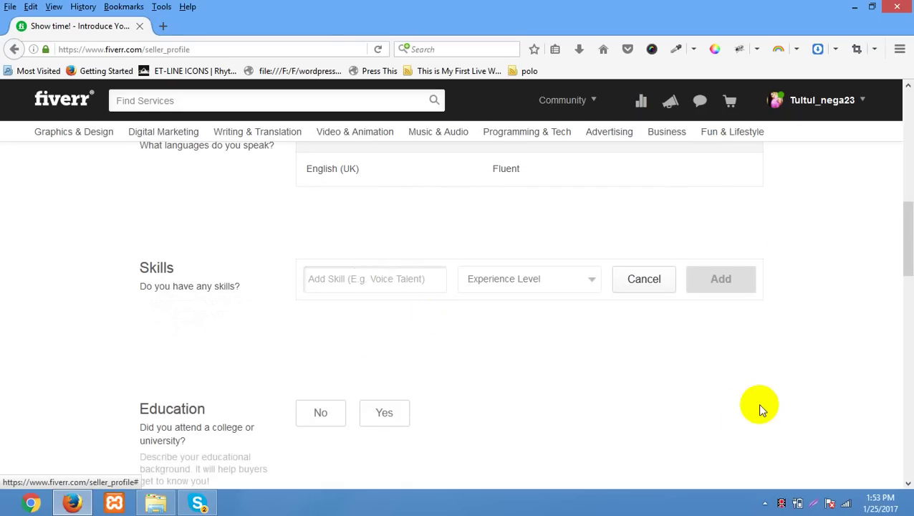
text(Html)
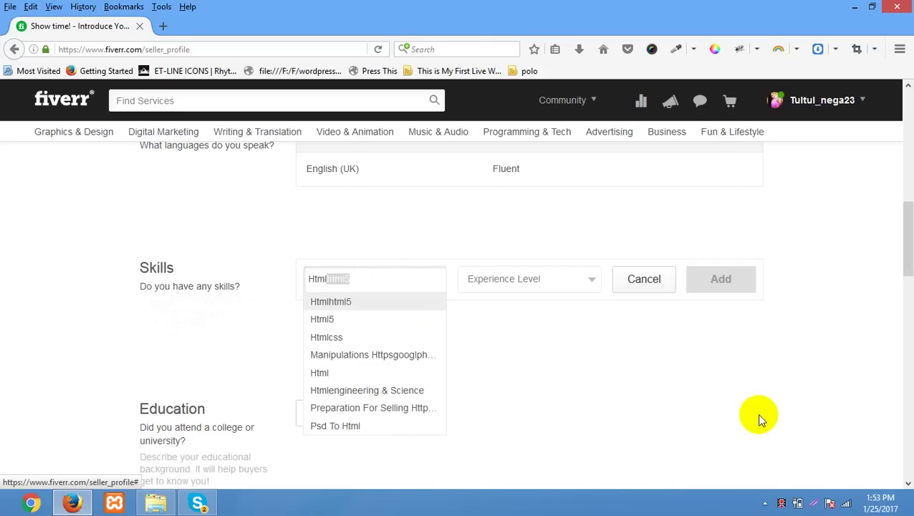
click(363, 320)
click(575, 281)
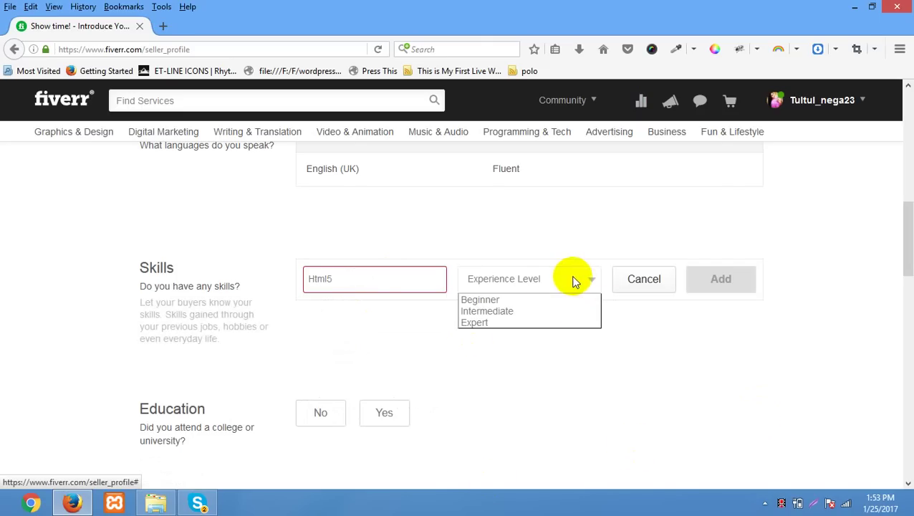
click(531, 323)
click(716, 286)
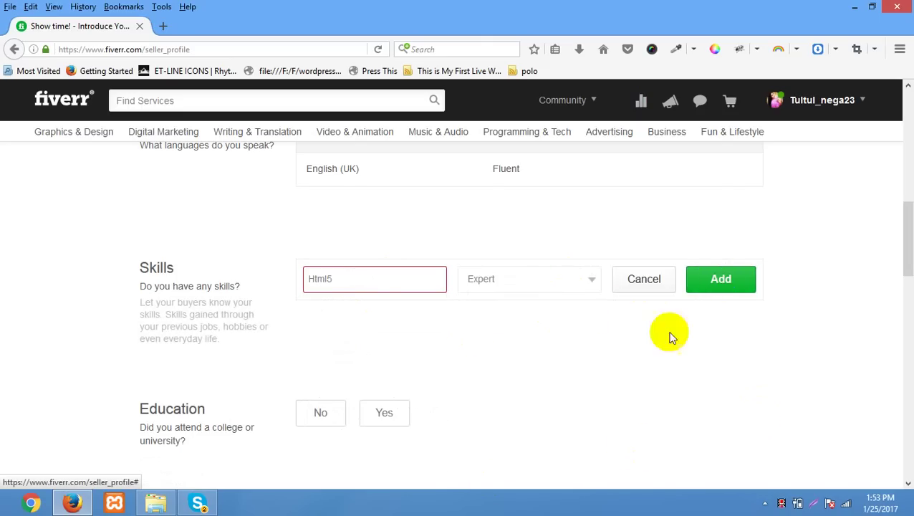
click(739, 277)
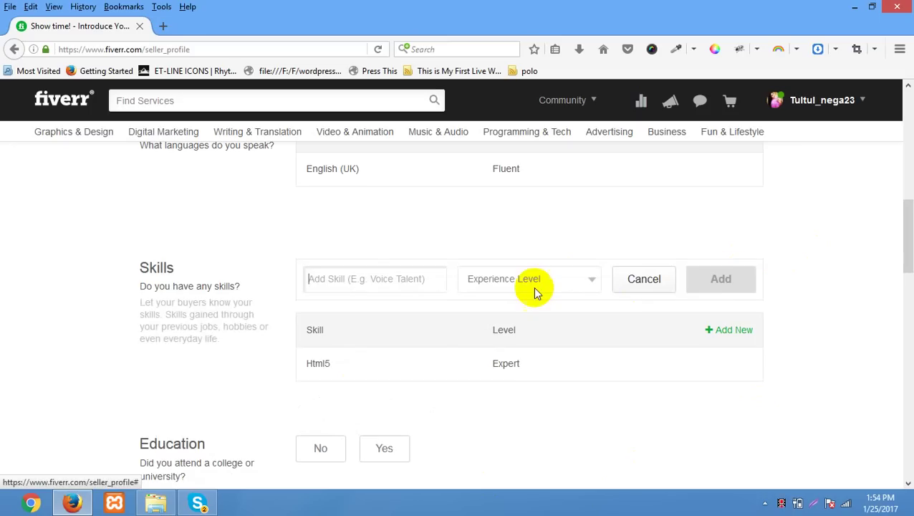
text(CSS)
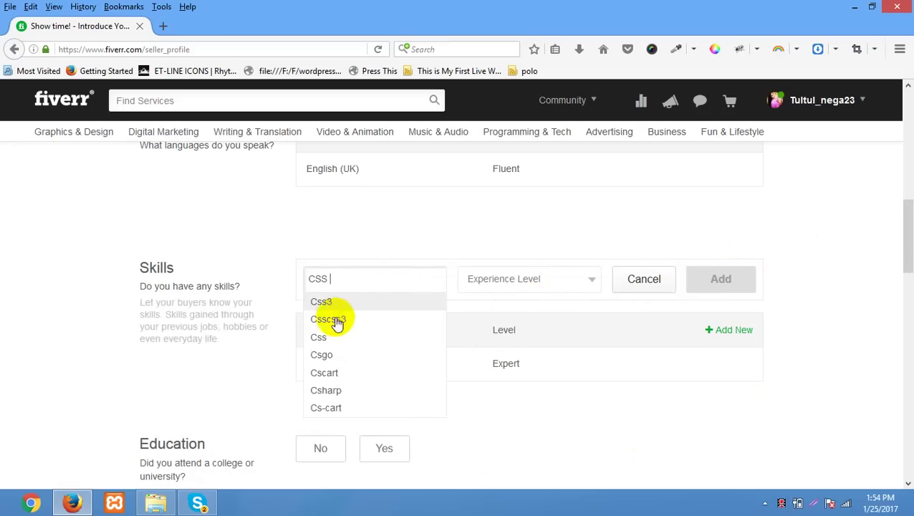
click(340, 304)
click(492, 286)
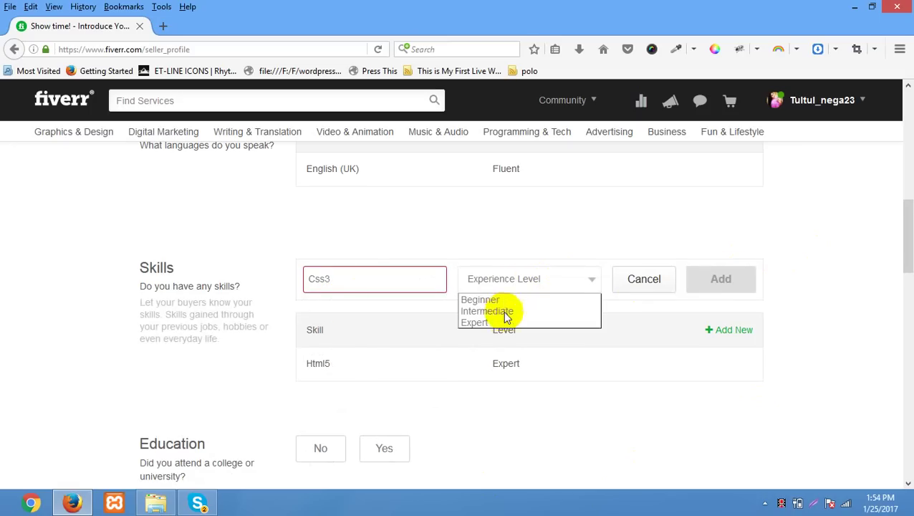
click(506, 320)
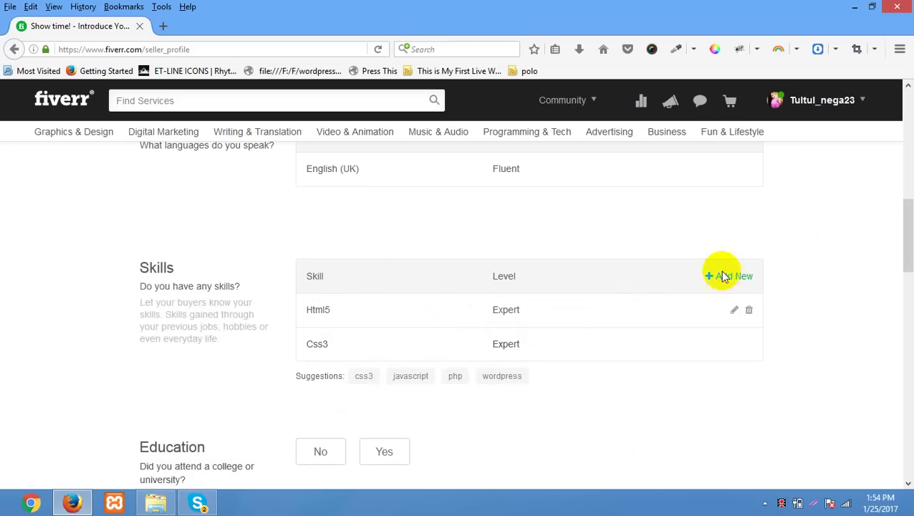
Step: Add Jquery as an Expert-level skill
click(738, 278)
text(Jquery)
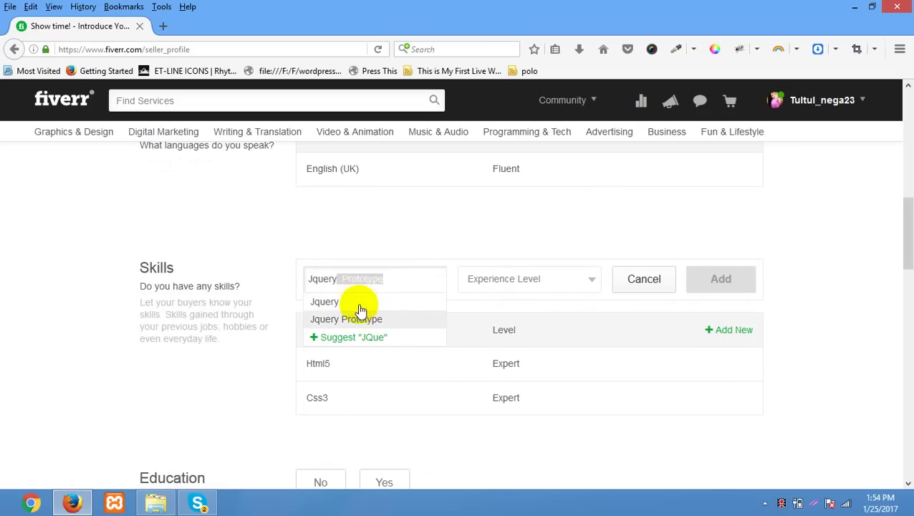
click(383, 307)
click(513, 283)
click(521, 324)
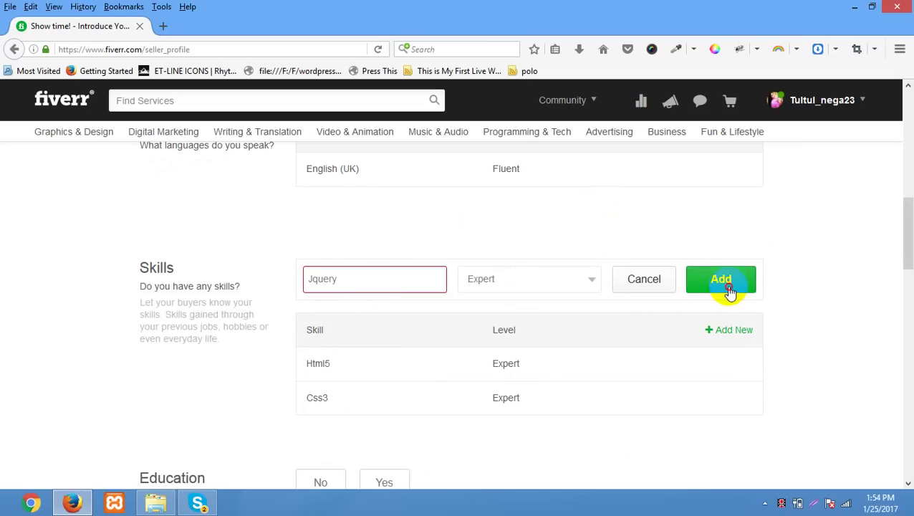
click(724, 287)
Step: Add Bootstrap as an Expert-level skill
click(742, 276)
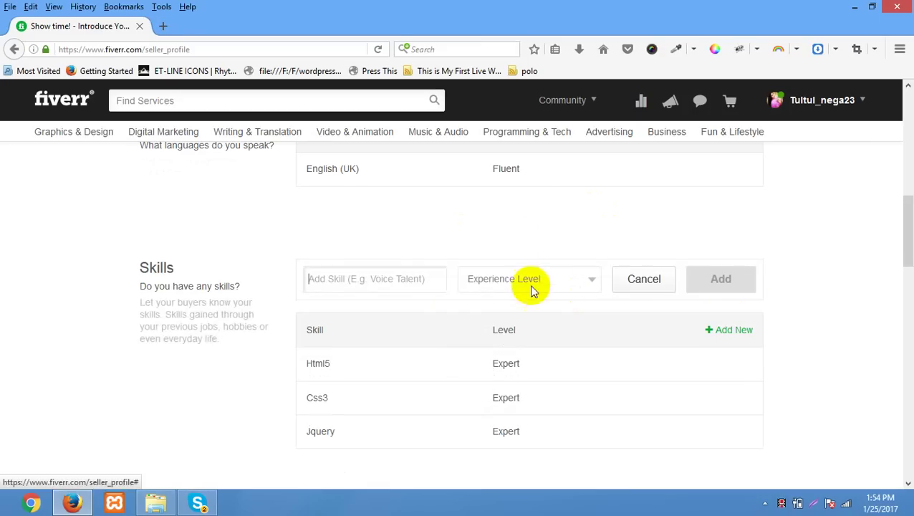
text(Word)
key(BackSpace)
key(BackSpace)
key(BackSpace)
key(BackSpace)
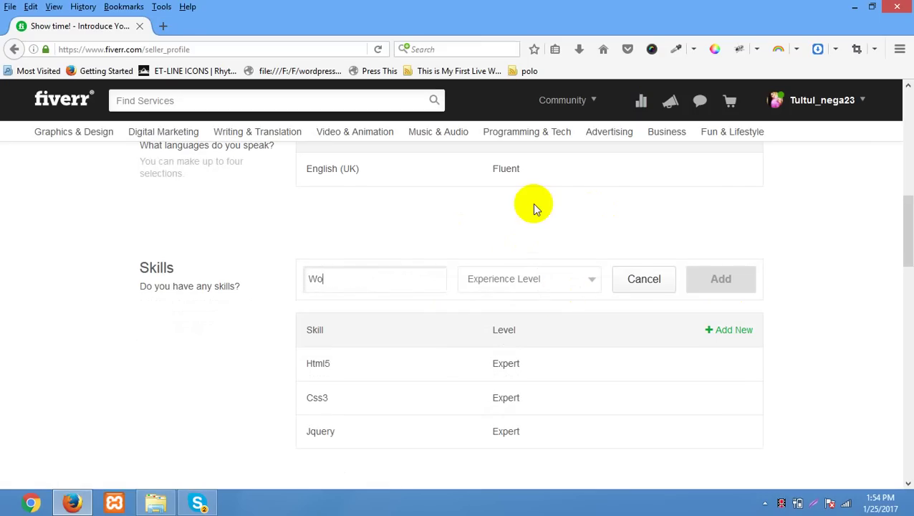
text(B)
key(BackSpace)
key(BackSpace)
text(Bpp)
key(BackSpace)
key(BackSpace)
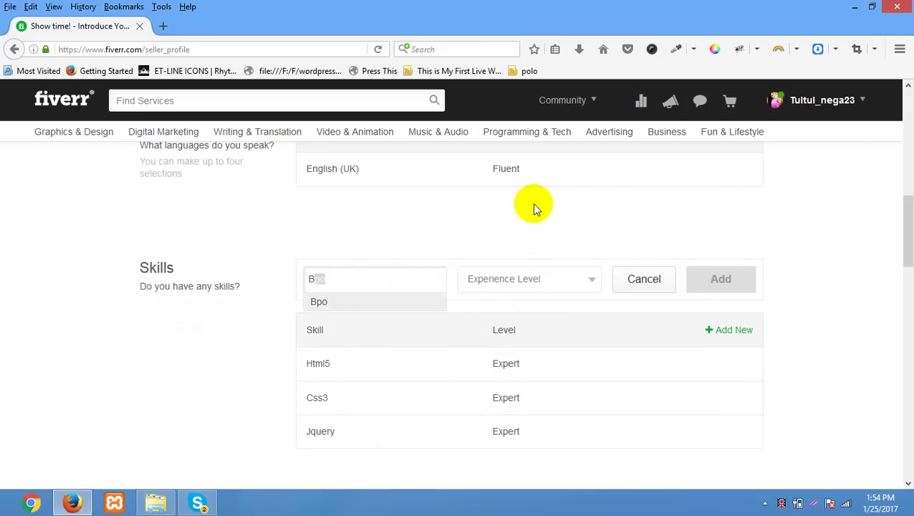
text(oot)
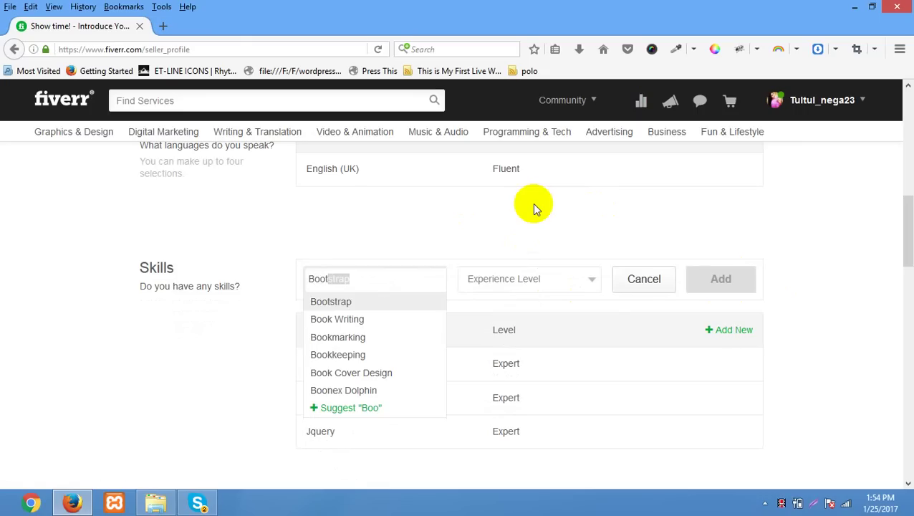
text(s)
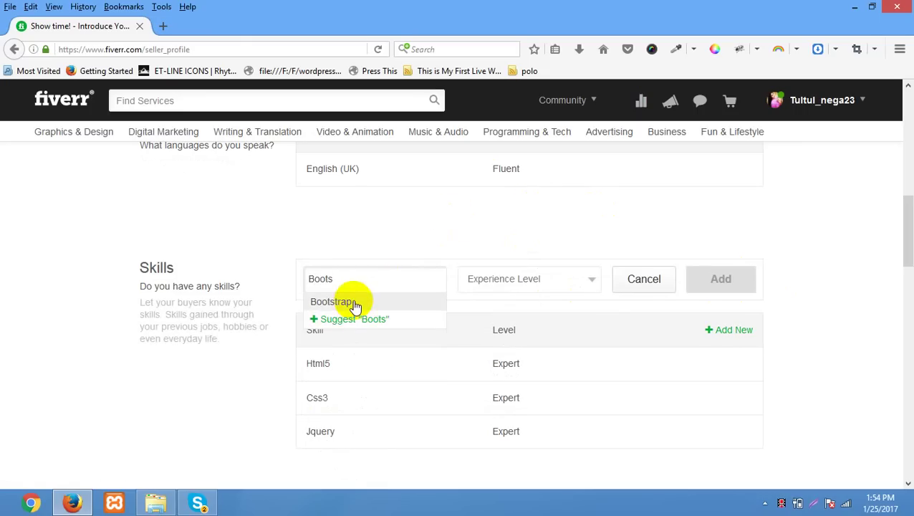
click(356, 307)
click(535, 282)
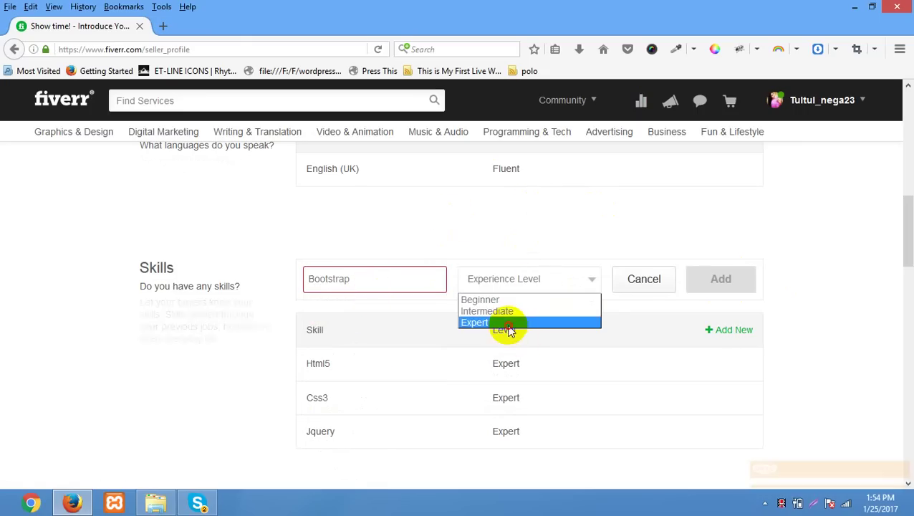
click(509, 323)
click(720, 280)
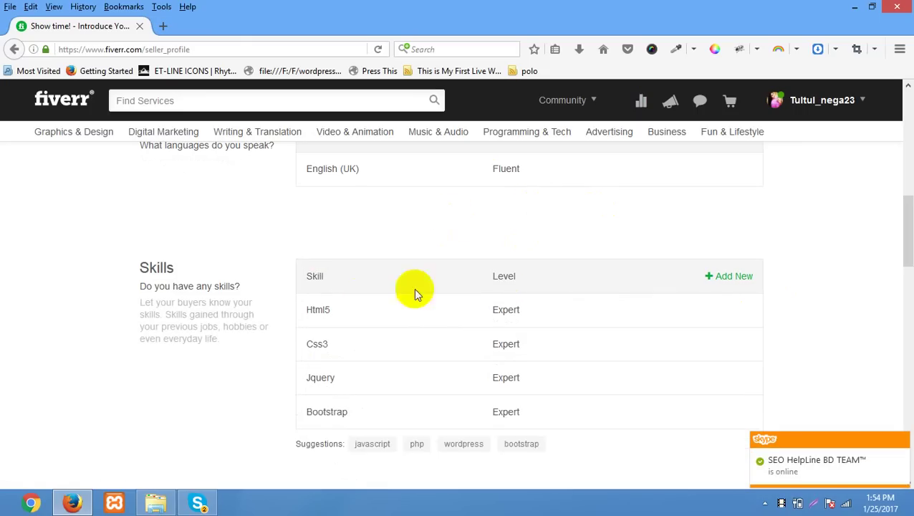
Step: Add Wordpress as an Expert-level skill, then scroll down to Education
click(739, 278)
text(WordPr)
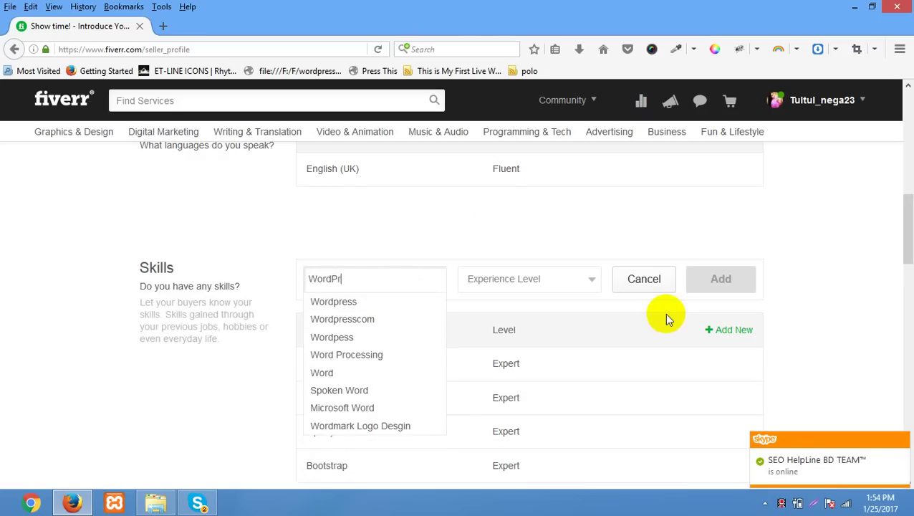
text(ess)
click(335, 319)
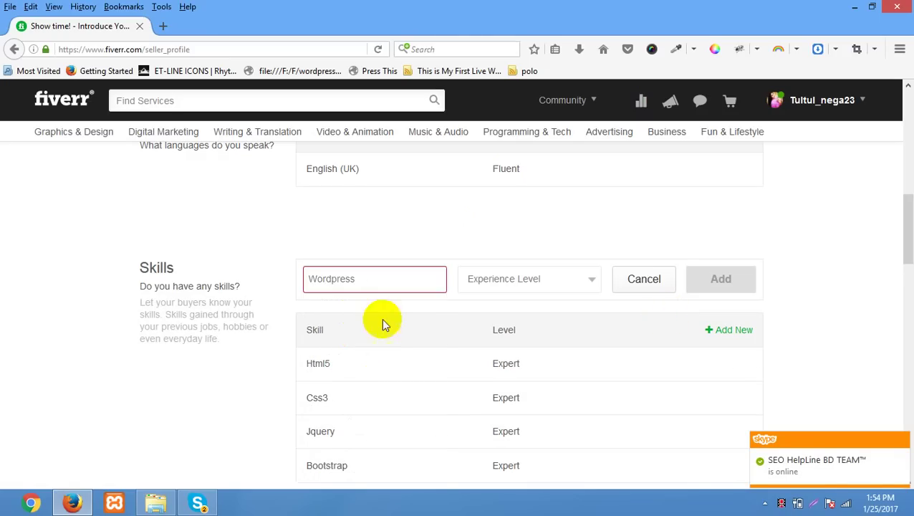
click(529, 284)
click(508, 319)
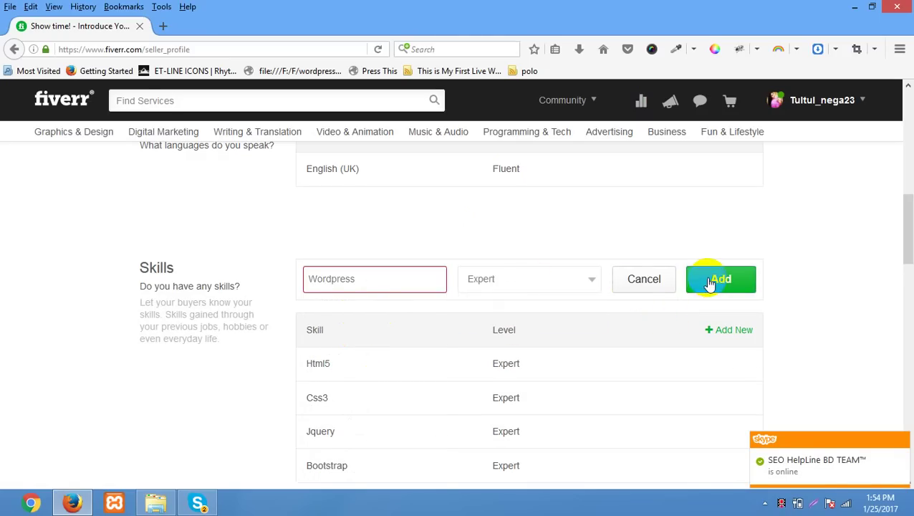
click(720, 279)
scroll(810, 251, down, 3)
scroll(816, 245, up, 2)
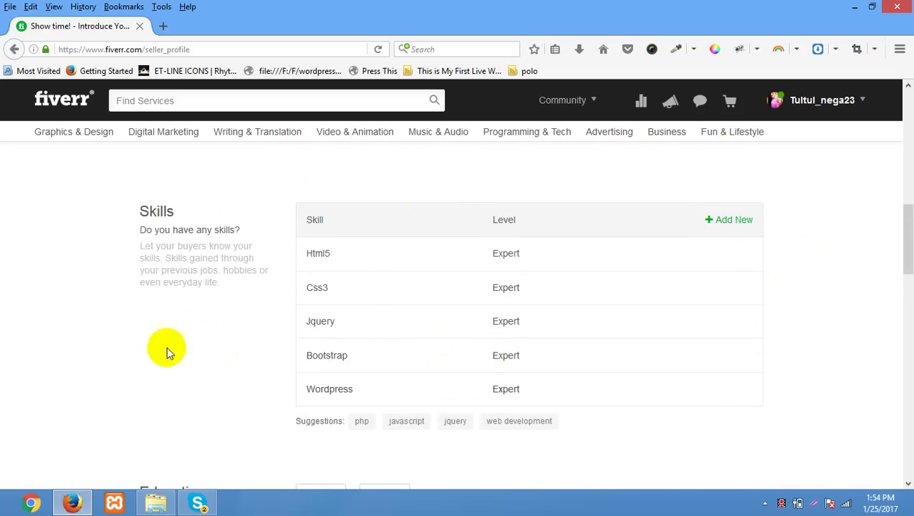
scroll(479, 320, down, 4)
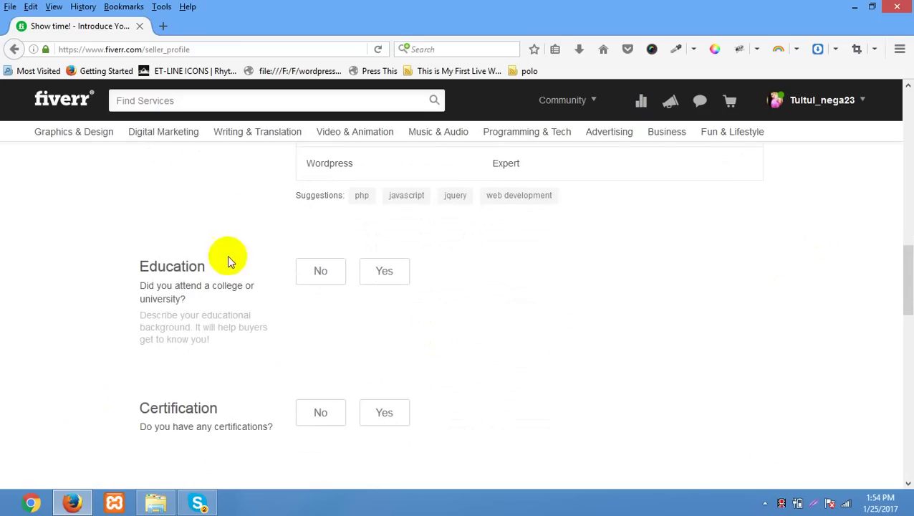
Step: Start an education entry and set its country to Bangladesh
click(384, 273)
scroll(732, 298, down, 1)
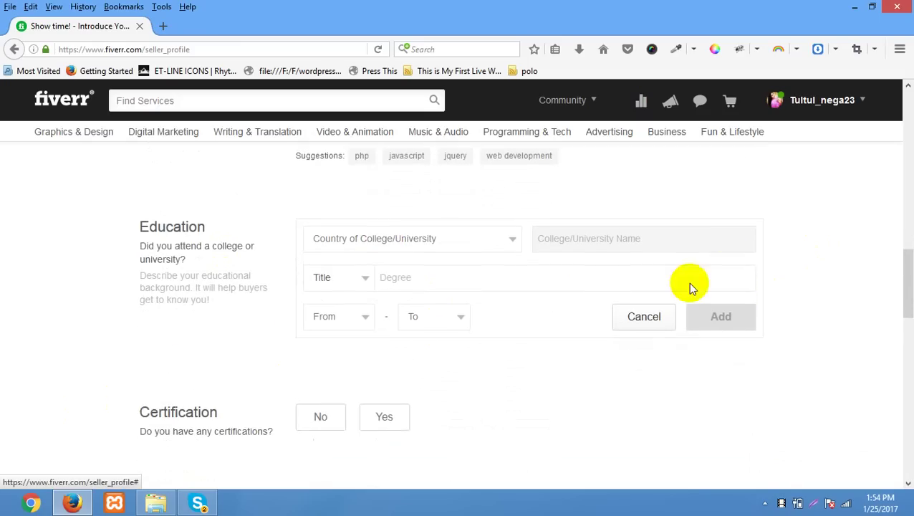
click(506, 226)
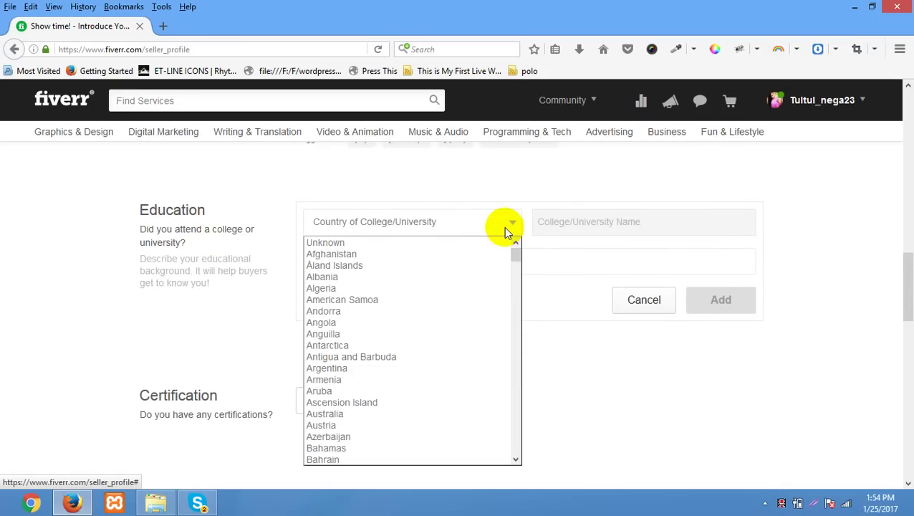
text(bahr)
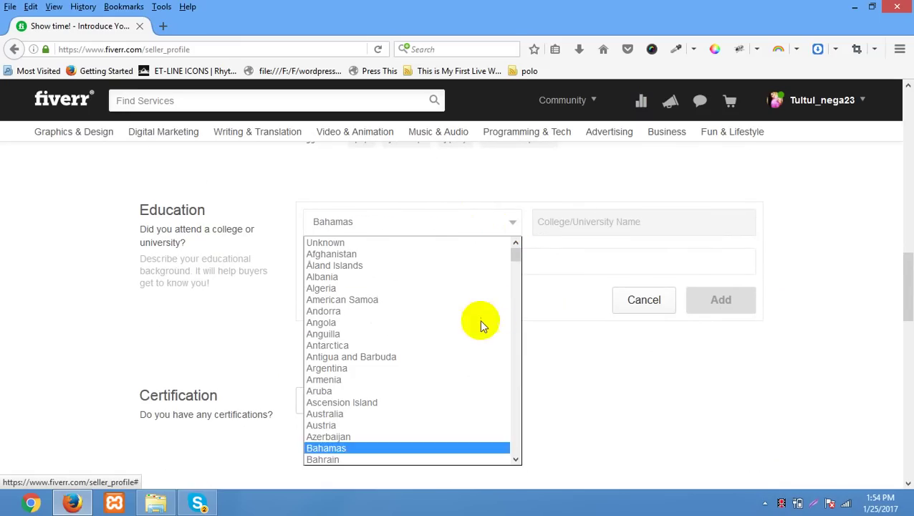
key(Down)
key(Return)
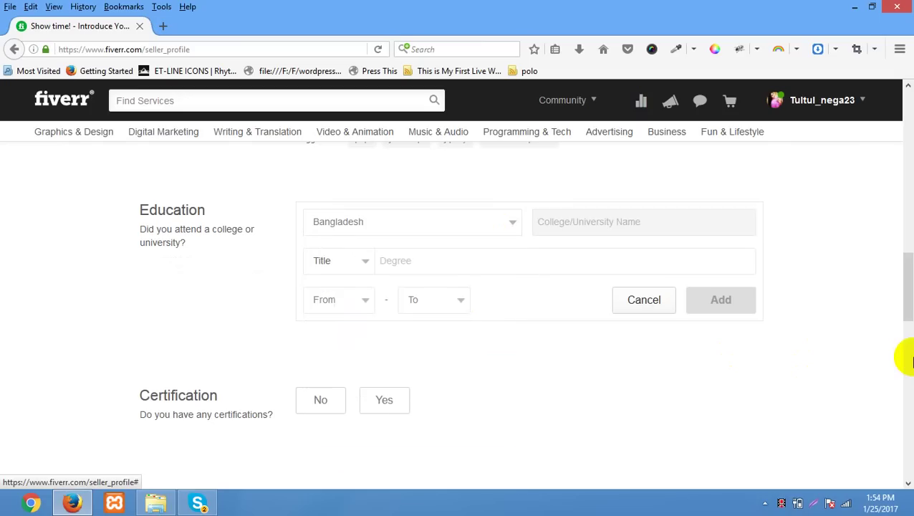
Step: Pick Mohammpur Central University as the college from the suggestions
click(622, 221)
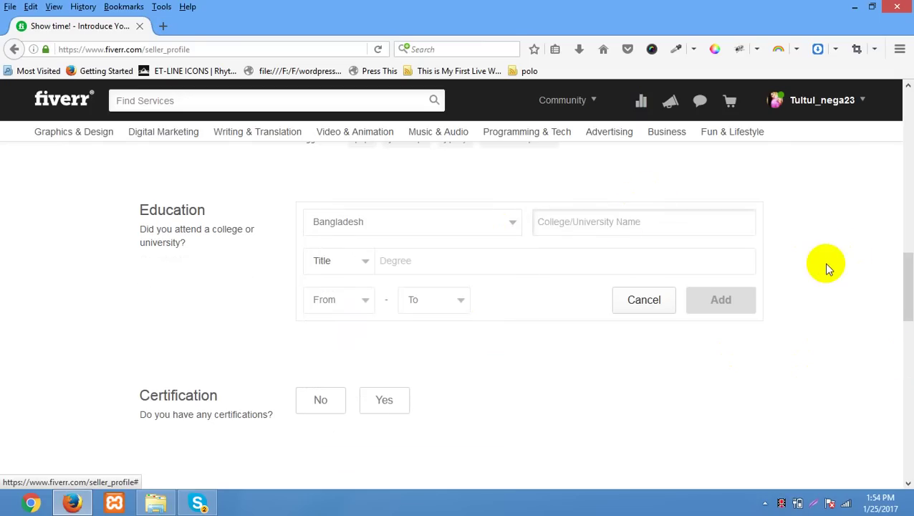
text(C)
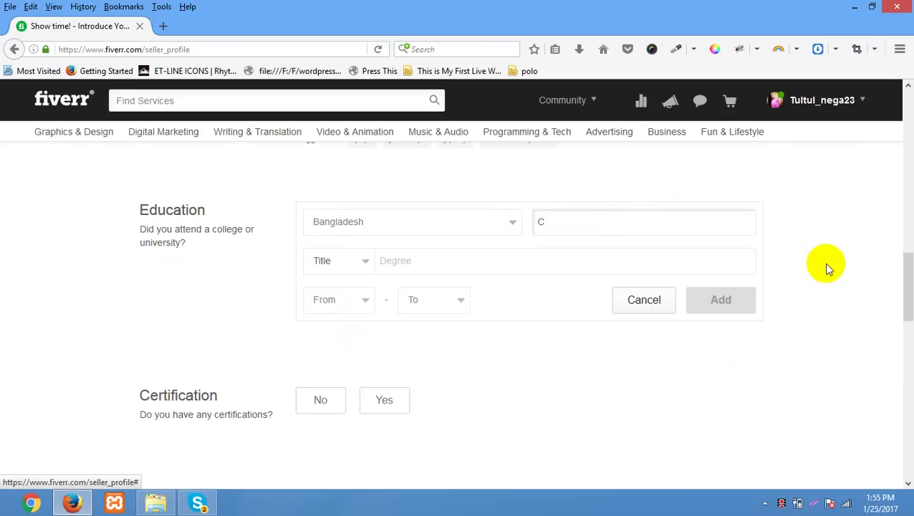
text(ent)
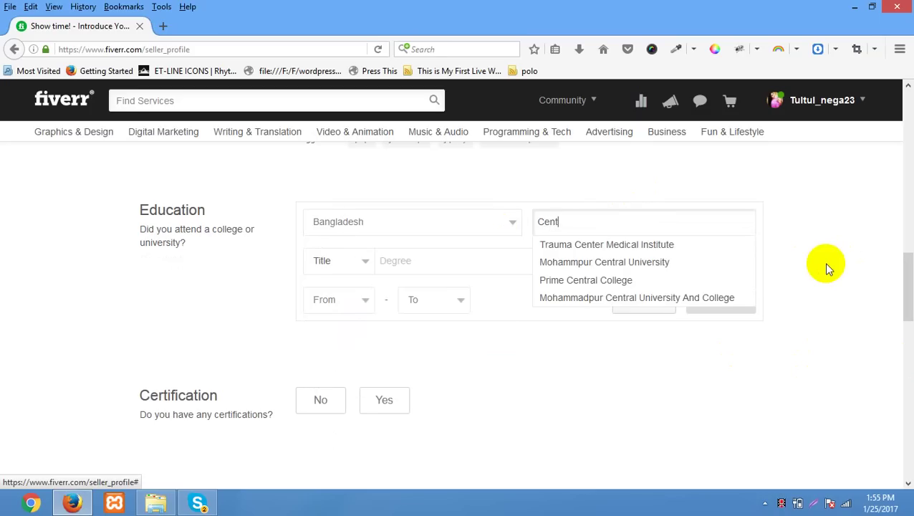
text(r)
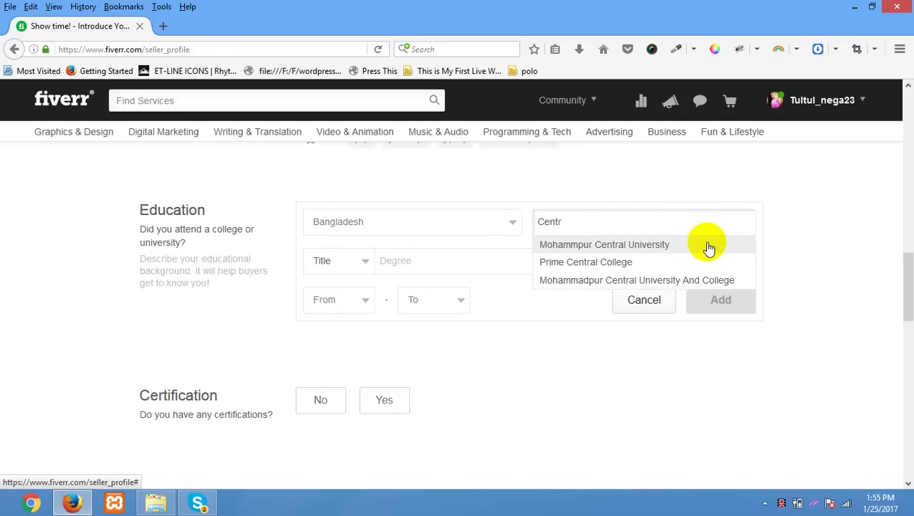
text(al)
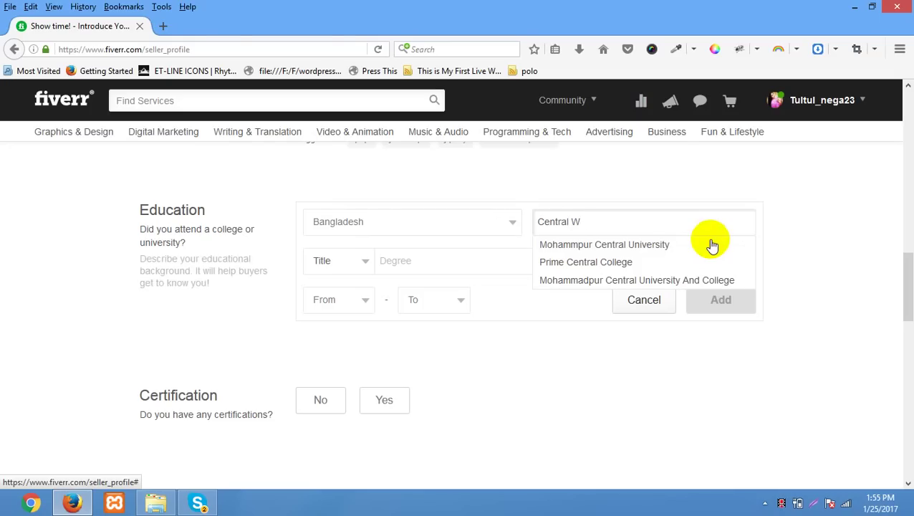
text(Wome)
click(694, 246)
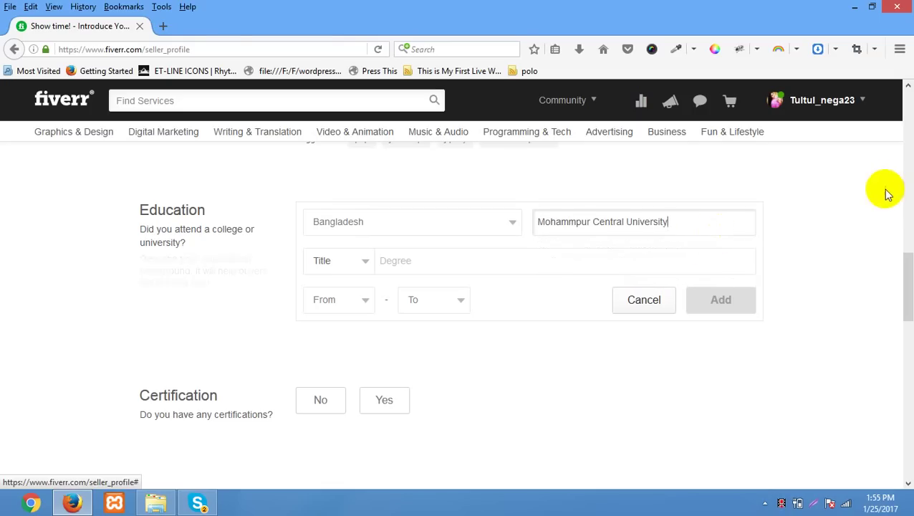
scroll(849, 216, down, 2)
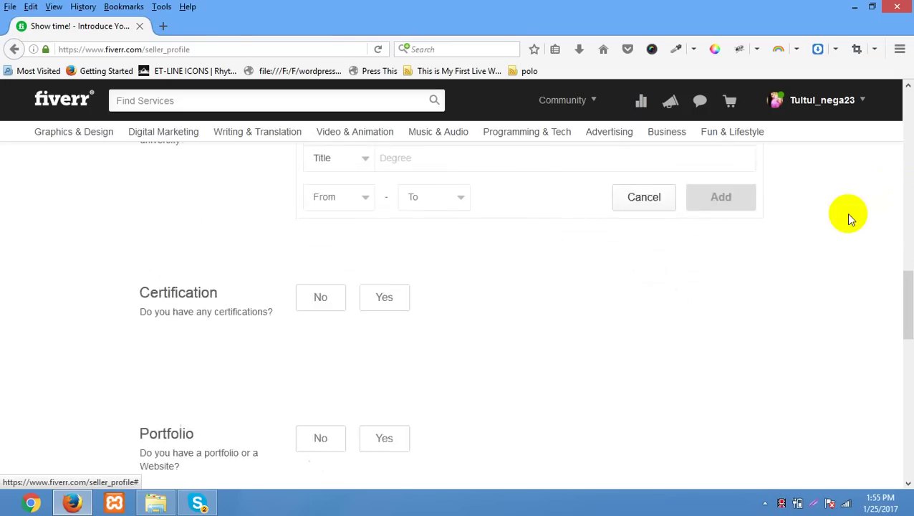
scroll(849, 217, up, 2)
drag(661, 225, 510, 223)
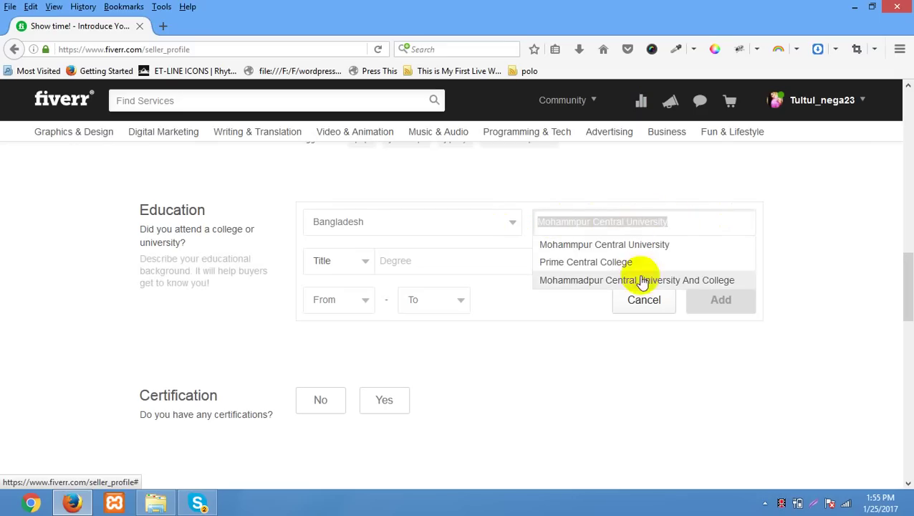
click(860, 227)
scroll(416, 261, down, 1)
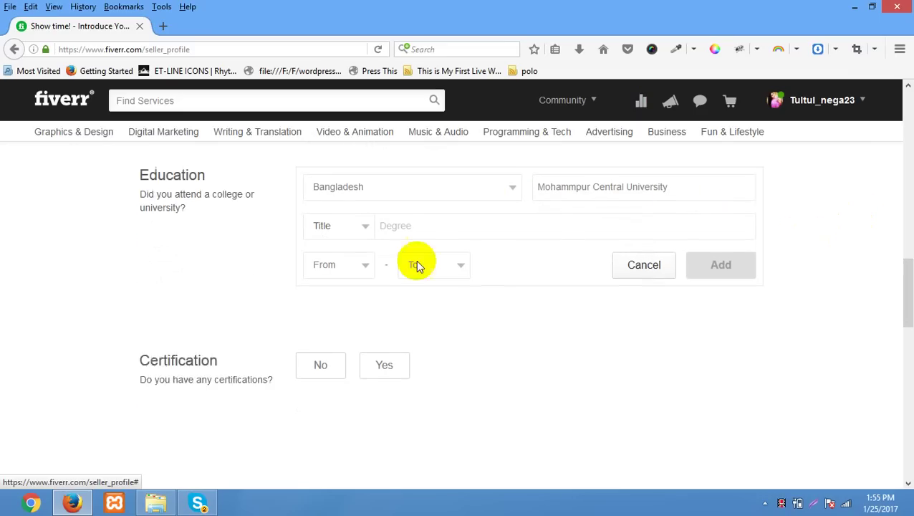
Step: Type 'Mas' in the Title field and choose Master Of Computer Application
click(441, 207)
scroll(562, 326, up, 1)
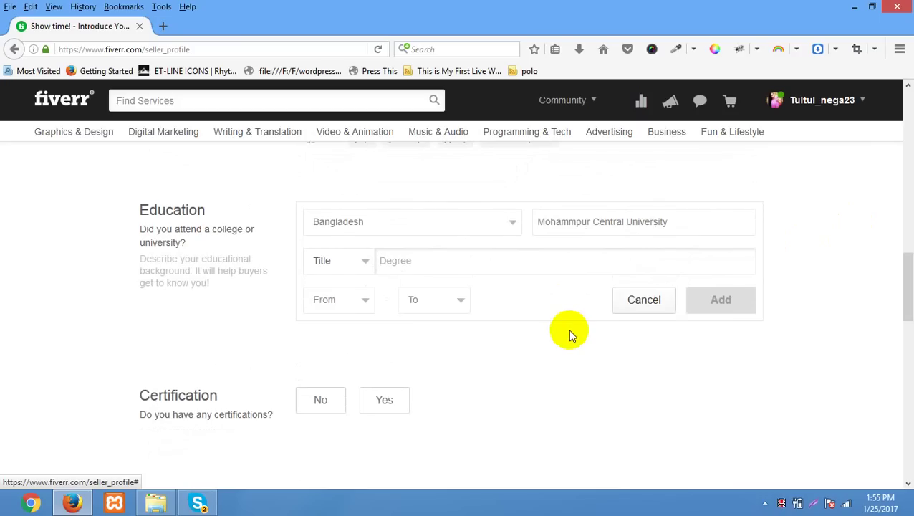
text(MS)
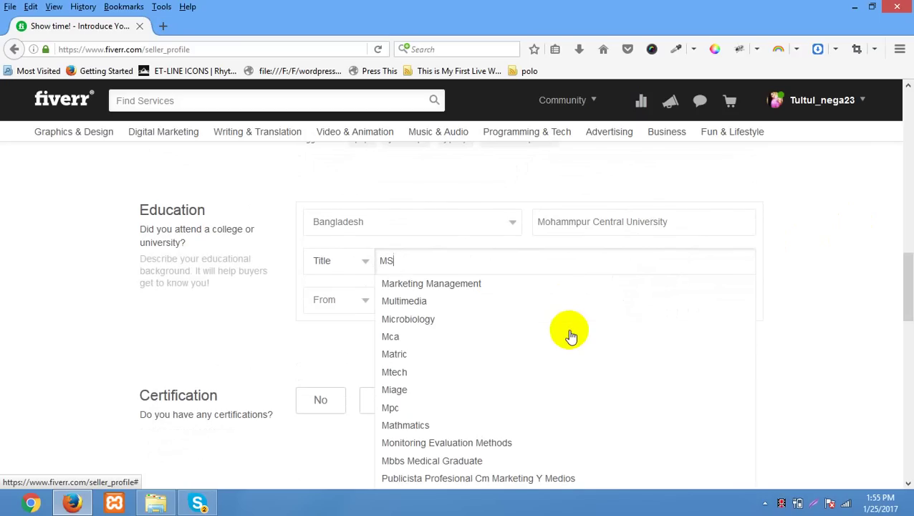
key(BackSpace)
text(a)
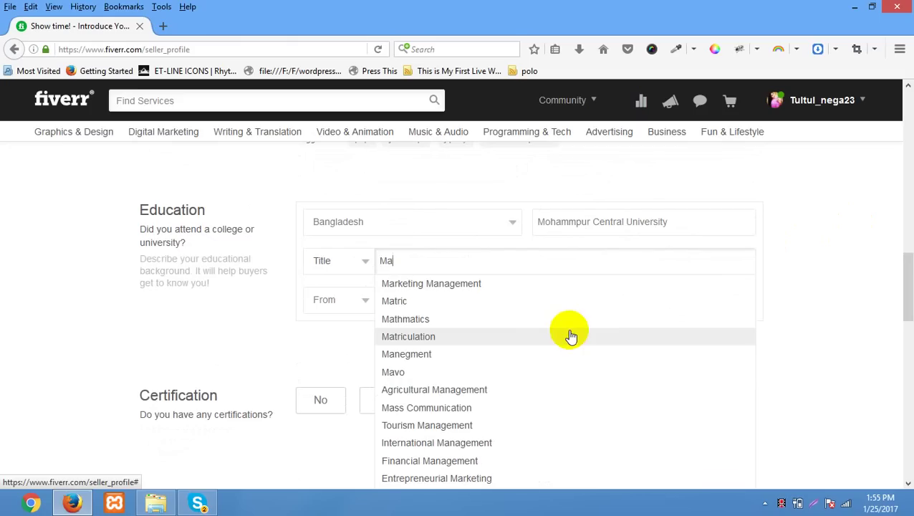
text(s)
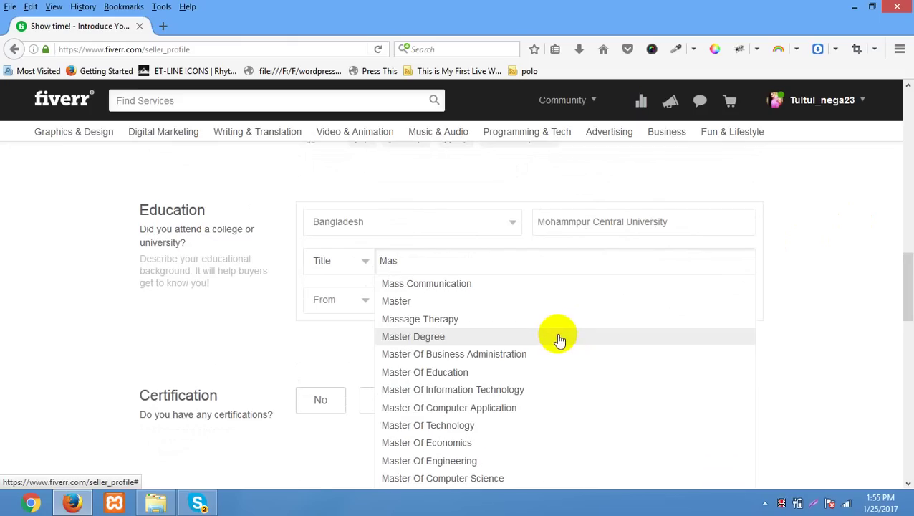
scroll(562, 338, down, 2)
scroll(562, 338, down, 2)
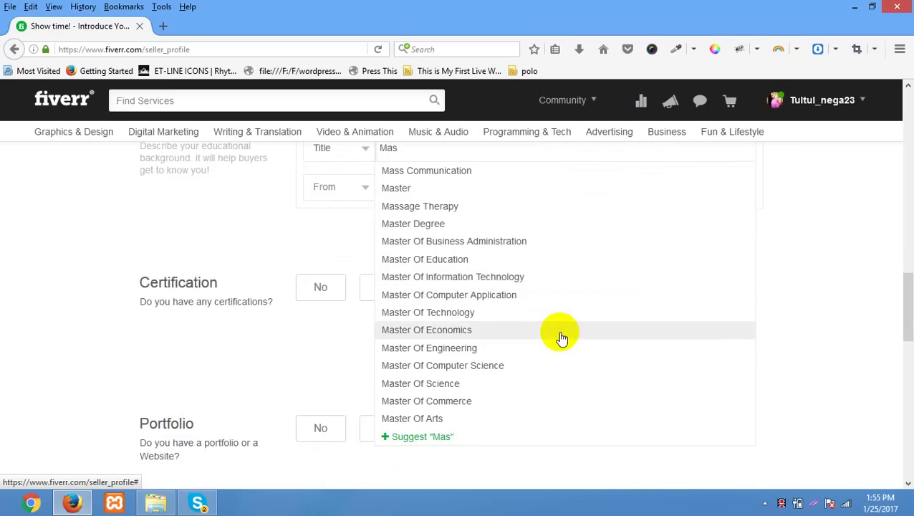
scroll(562, 338, up, 2)
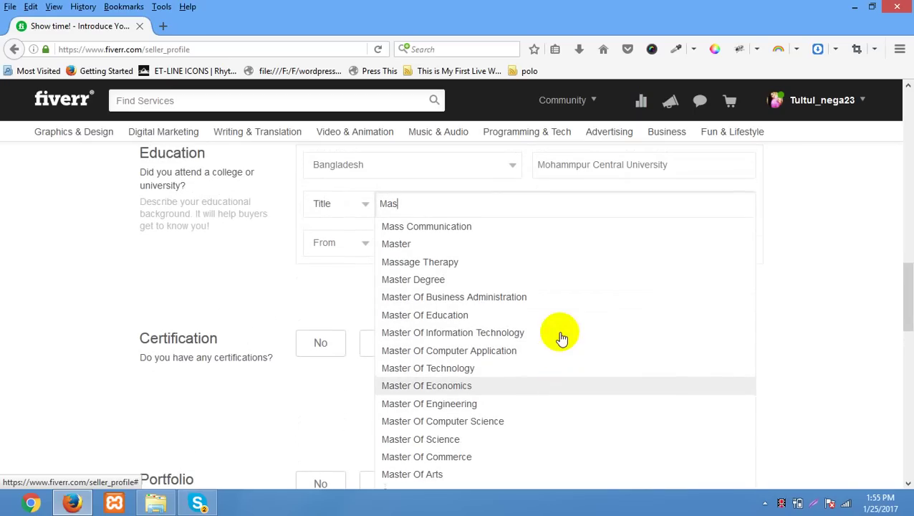
click(500, 358)
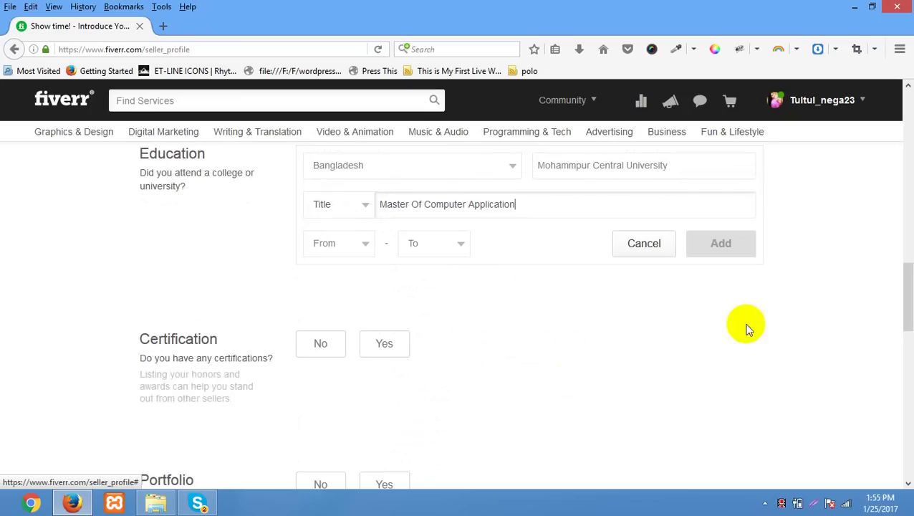
scroll(816, 202, down, 1)
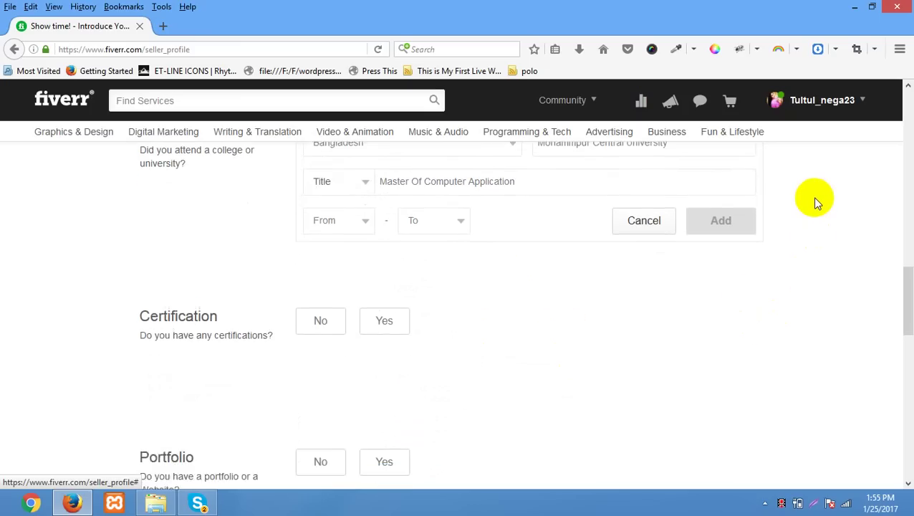
scroll(817, 202, up, 1)
Step: Choose 2007 as the From year and 2012 as the To year
click(356, 247)
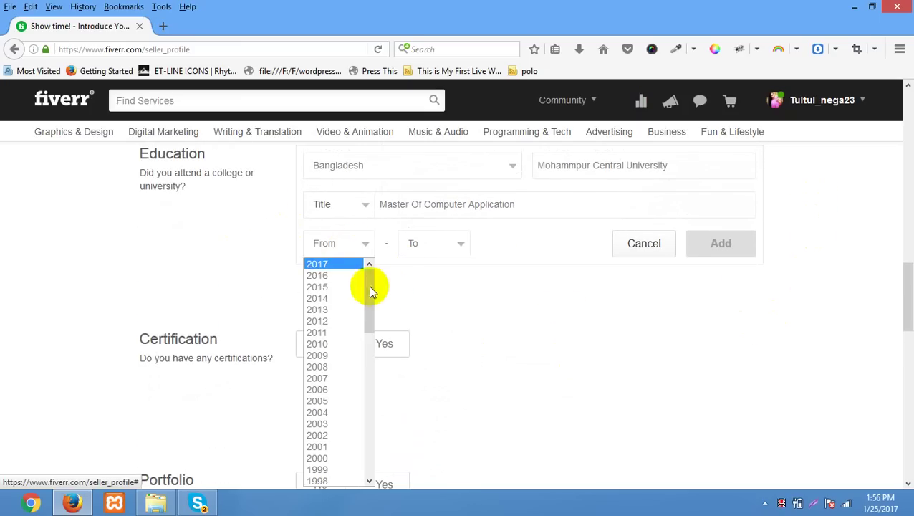
scroll(368, 323, down, 4)
scroll(367, 279, up, 4)
drag(367, 276, 369, 253)
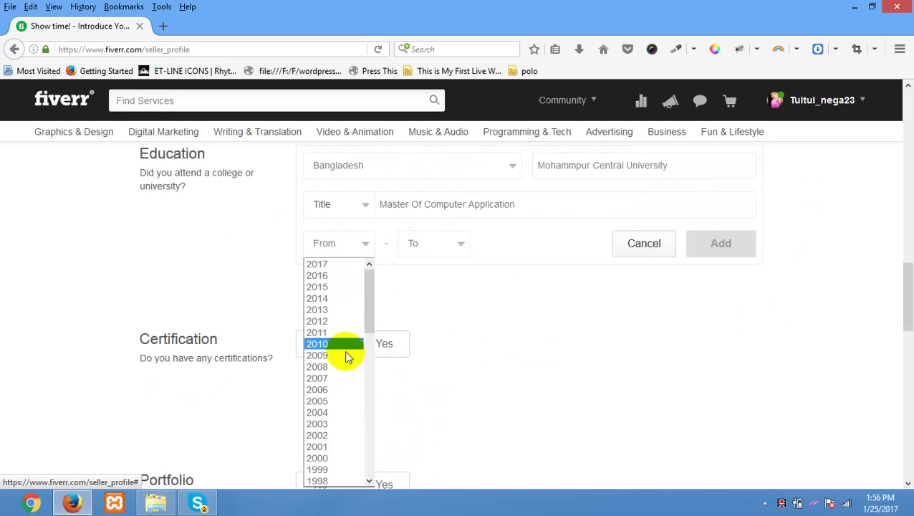
click(342, 385)
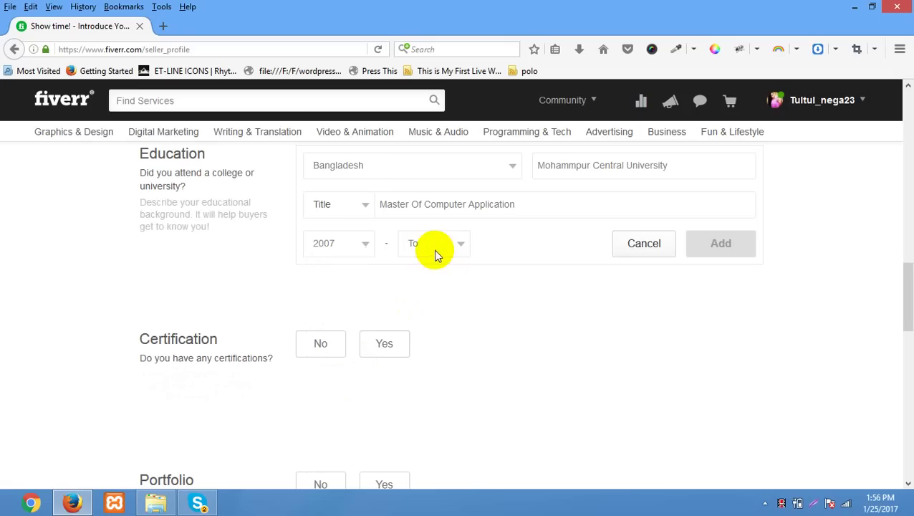
click(435, 248)
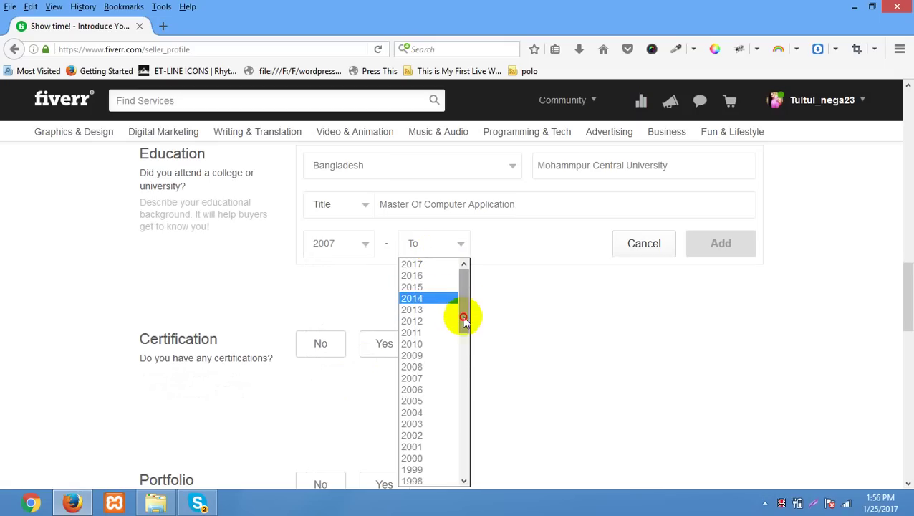
drag(465, 316, 459, 275)
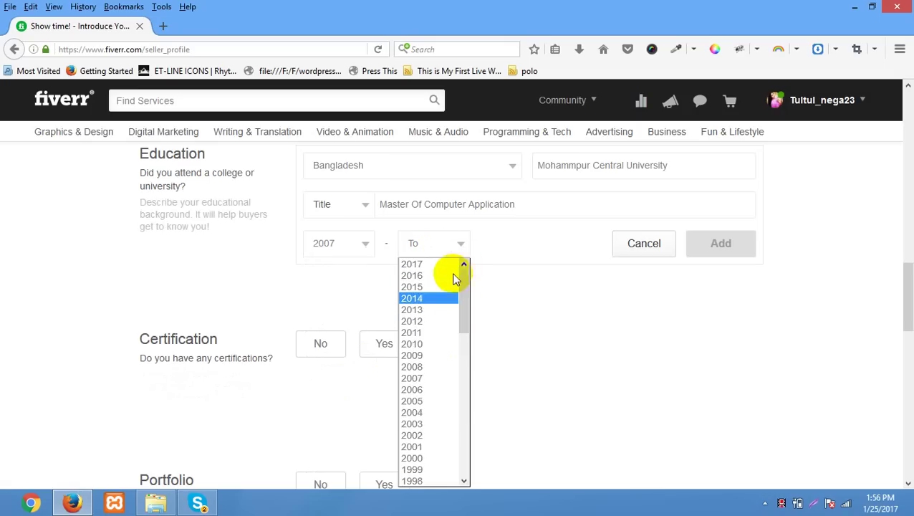
click(434, 324)
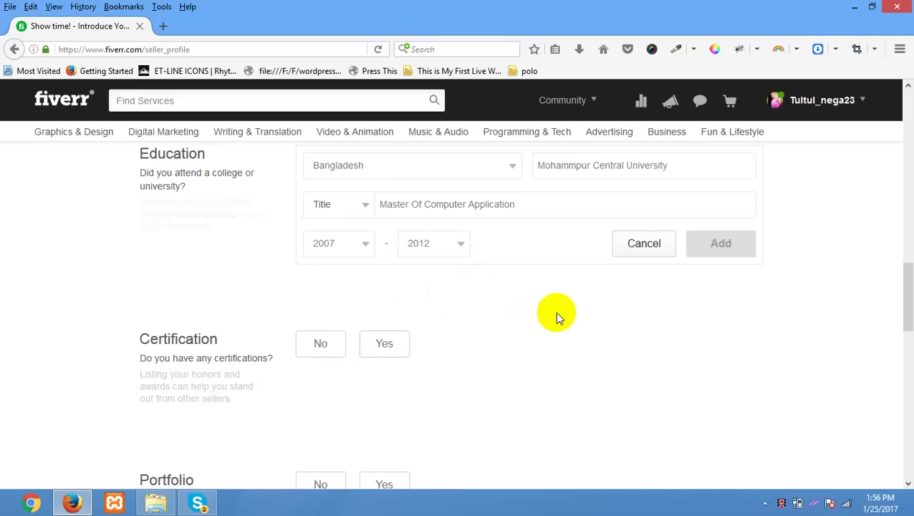
scroll(578, 286, up, 2)
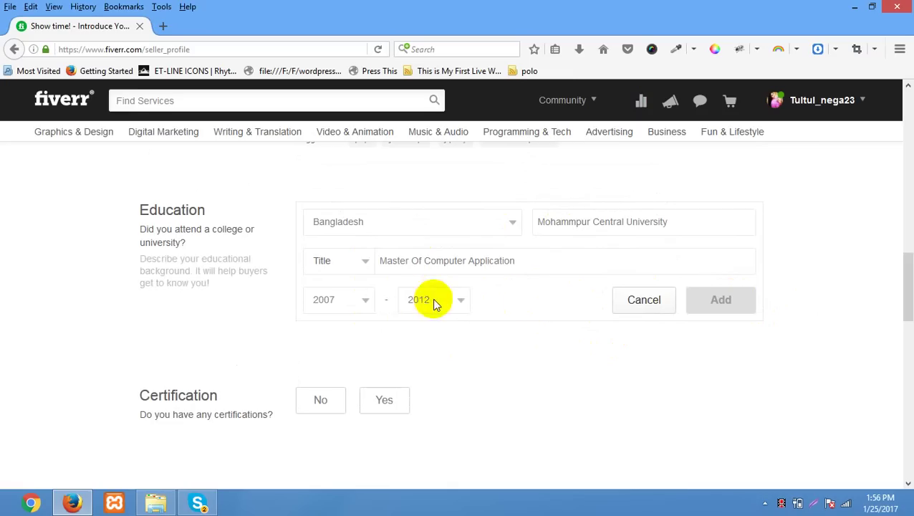
Step: Try Master Of Business Administration, then Master Of Economics as the degree title
click(592, 259)
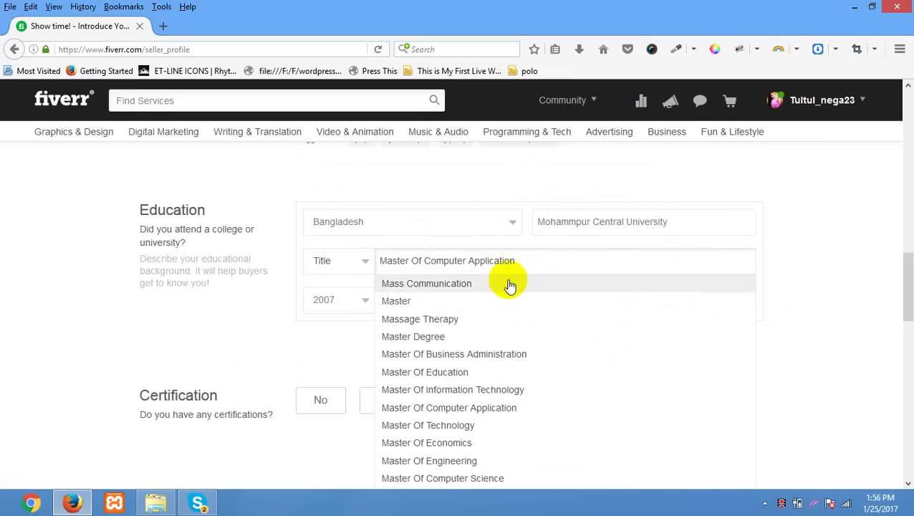
click(543, 348)
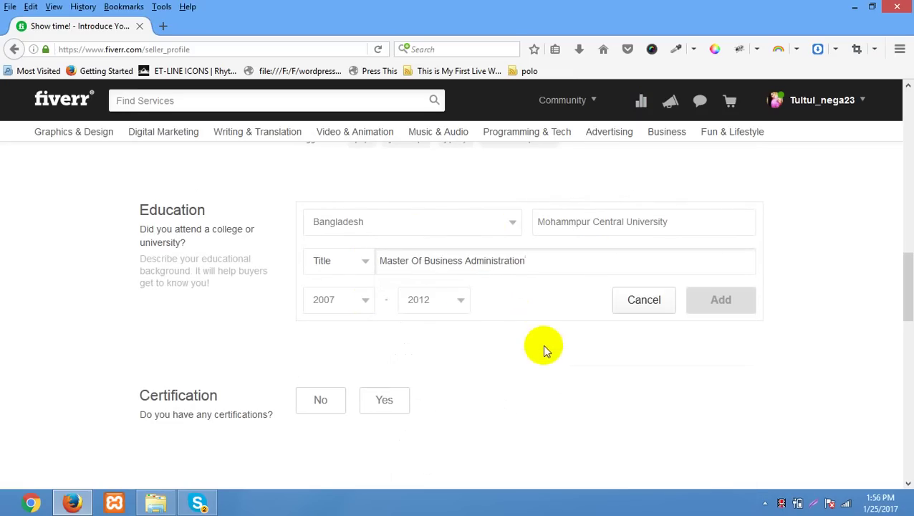
click(683, 224)
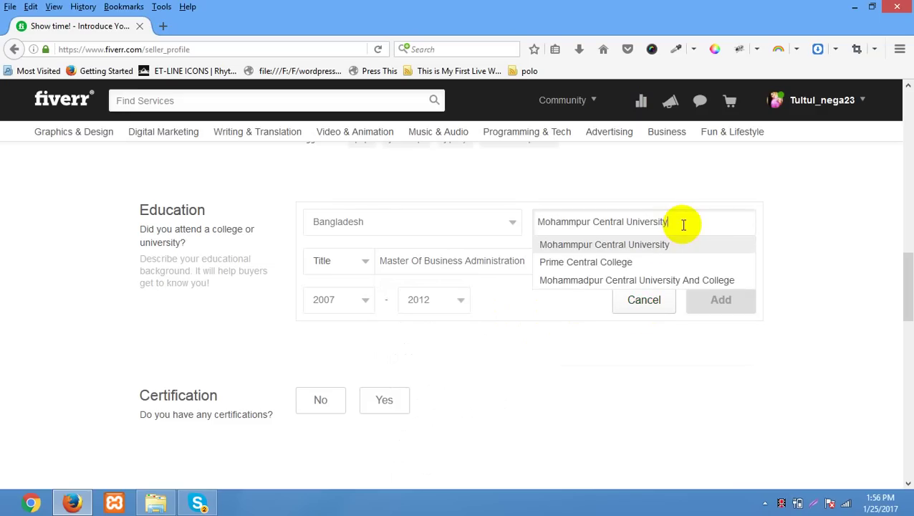
click(650, 244)
click(454, 226)
click(454, 226)
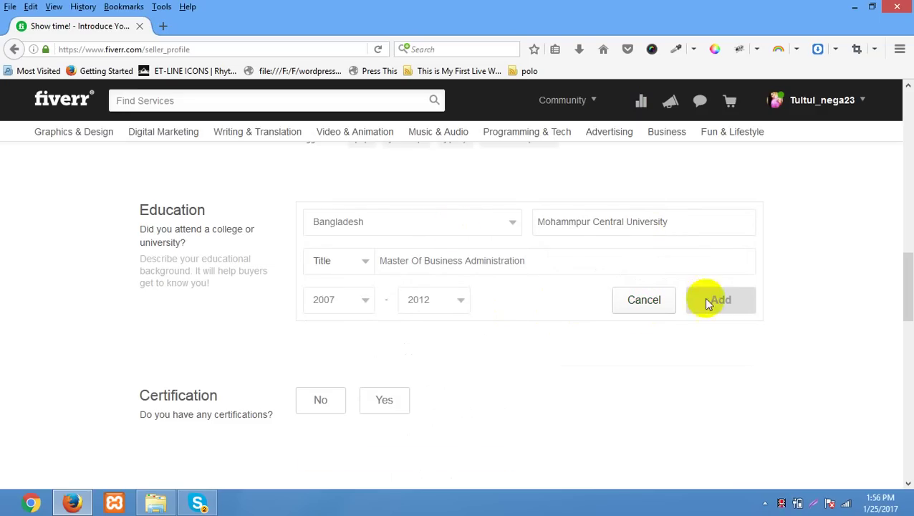
scroll(858, 261, up, 1)
scroll(859, 261, down, 1)
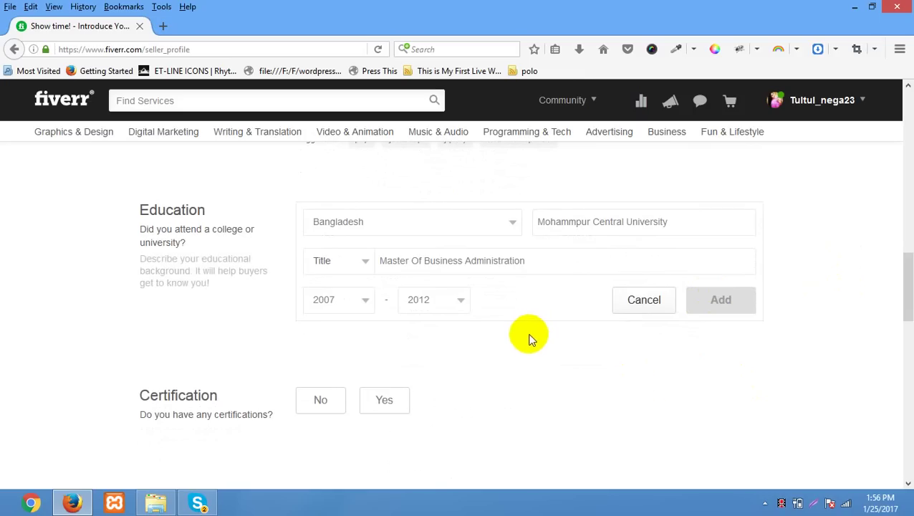
click(541, 261)
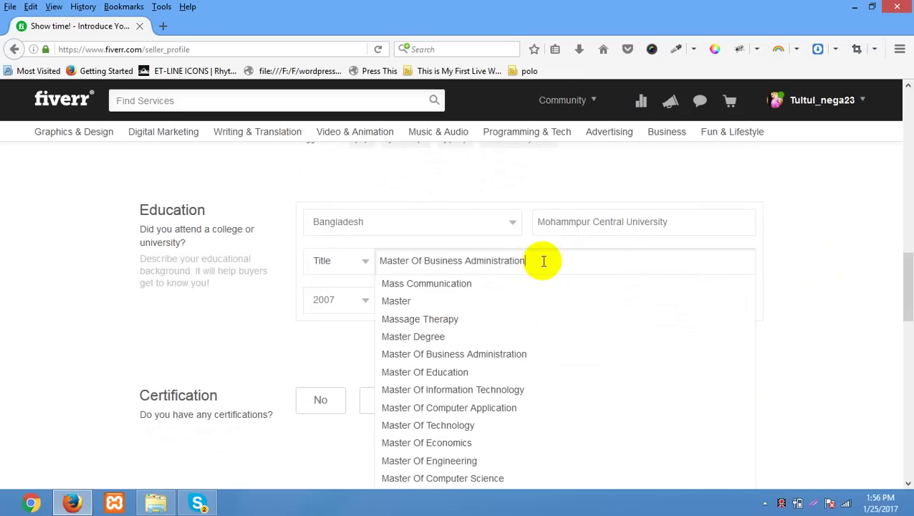
scroll(609, 336, down, 2)
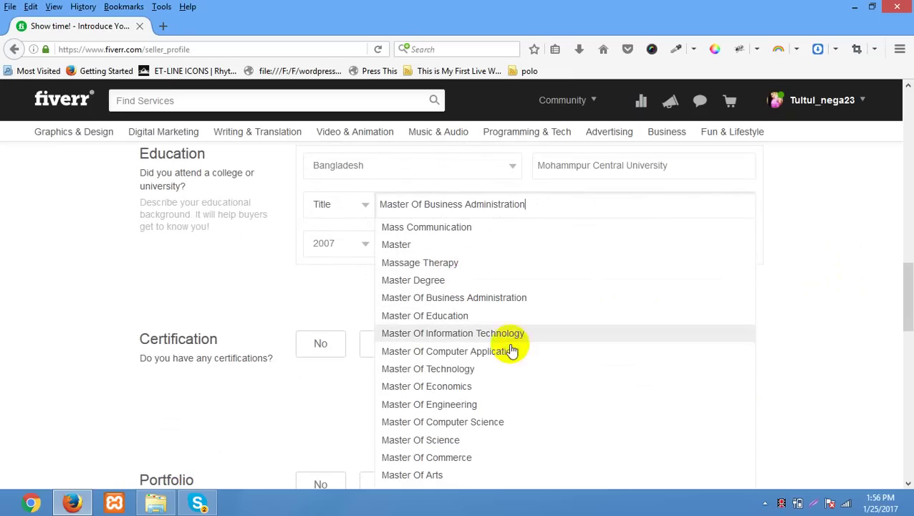
click(475, 387)
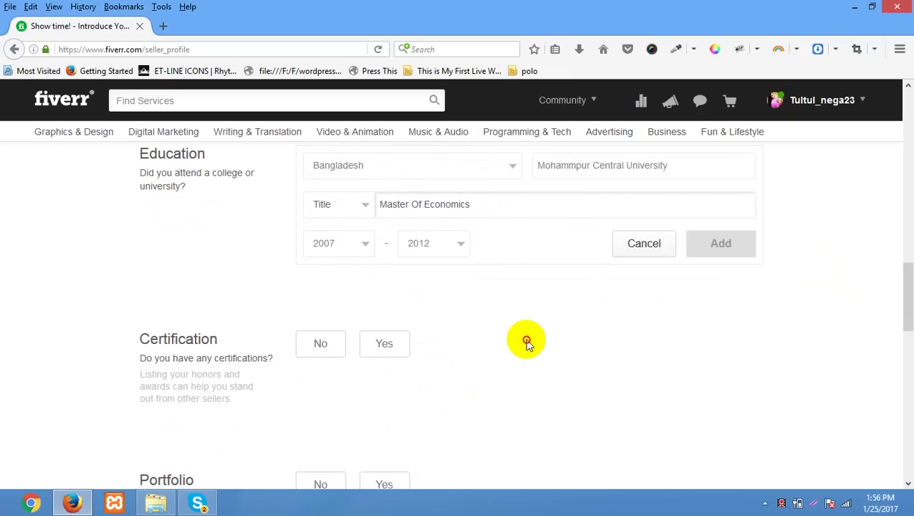
scroll(530, 339, up, 3)
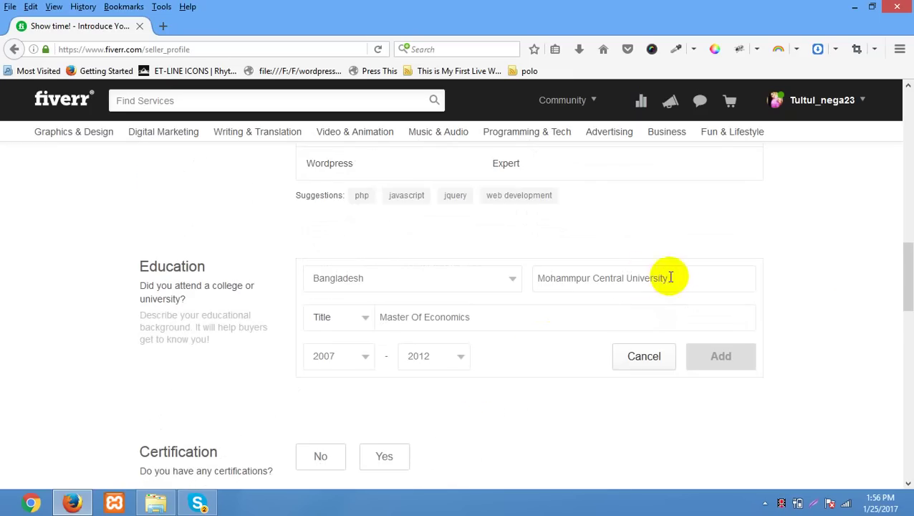
Step: Change the college to Prime Central College and the degree type to M.Sc
triple_click(670, 278)
click(602, 324)
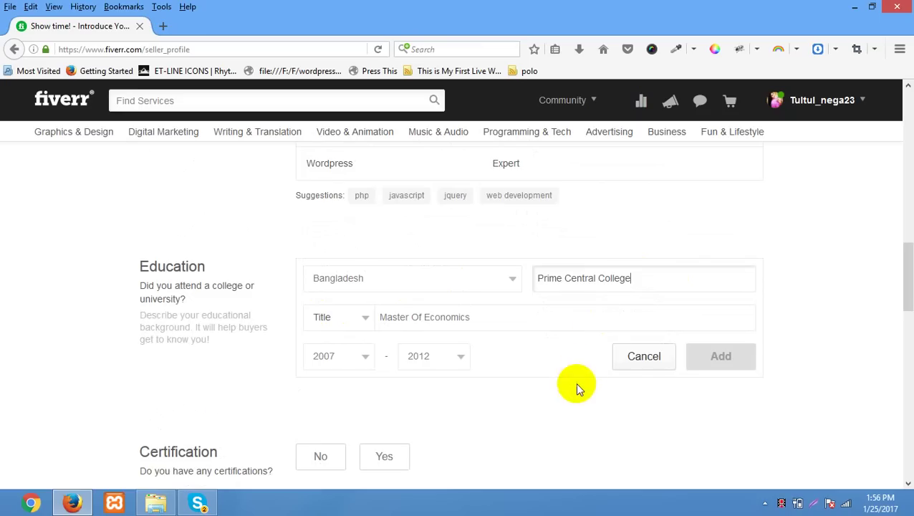
click(366, 323)
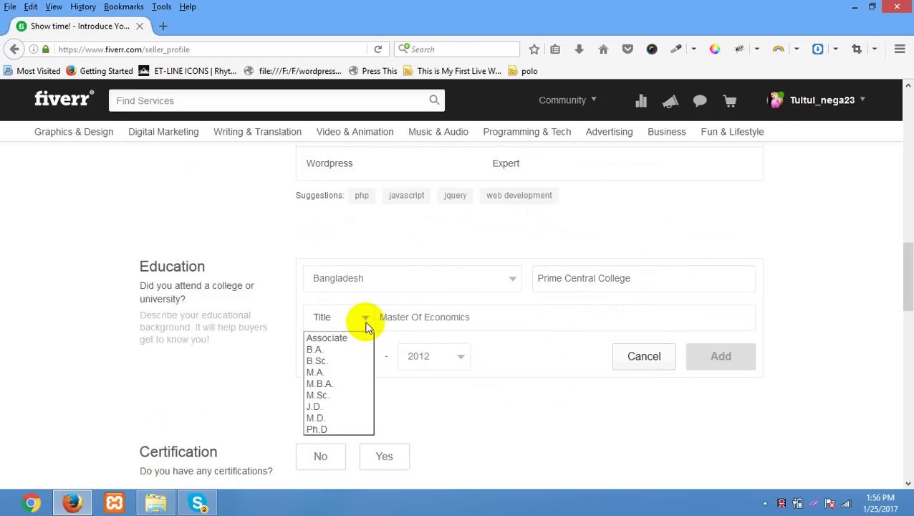
click(333, 366)
click(364, 323)
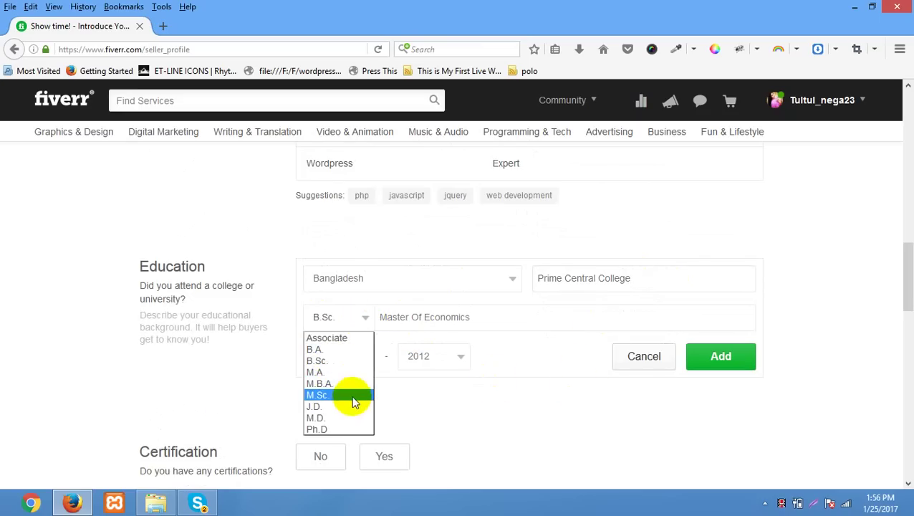
click(529, 411)
click(360, 318)
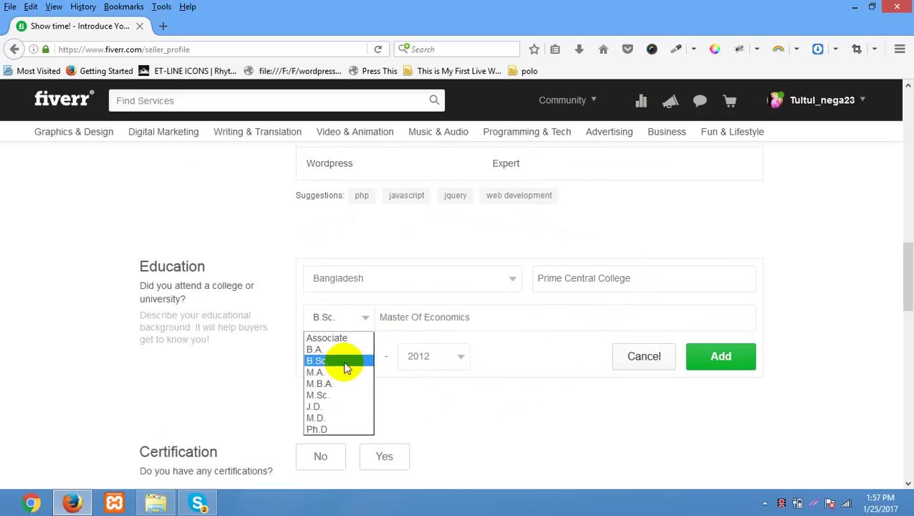
click(336, 396)
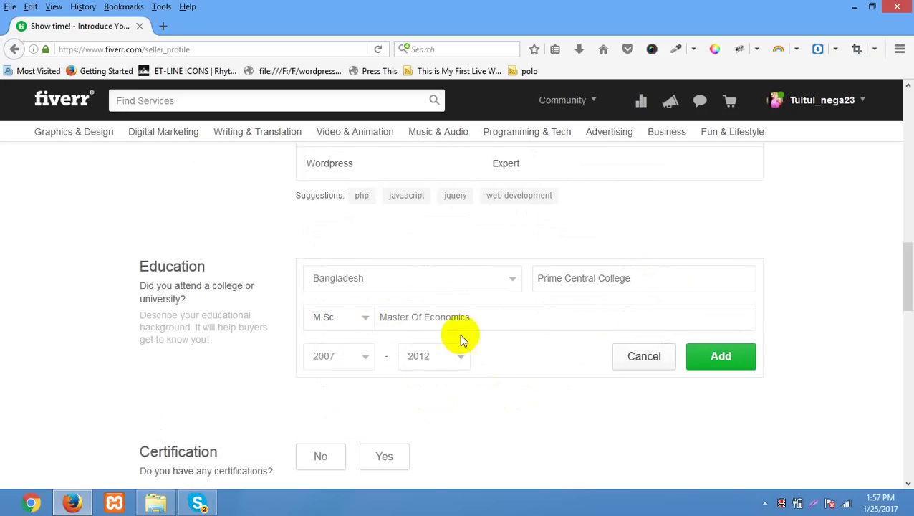
Step: Replace the title with 'Accouting' from the suggestions and add the education entry
click(495, 321)
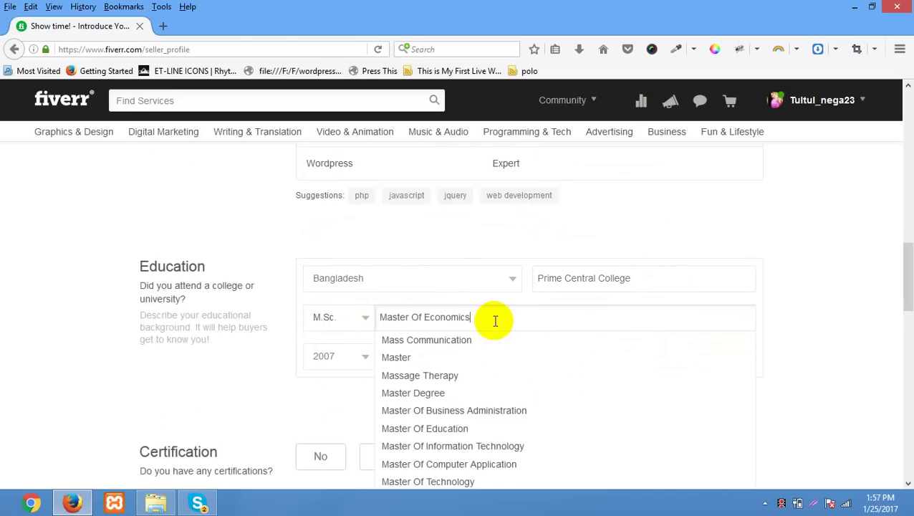
scroll(523, 326, down, 2)
key(BackSpace)
key(BackSpace)
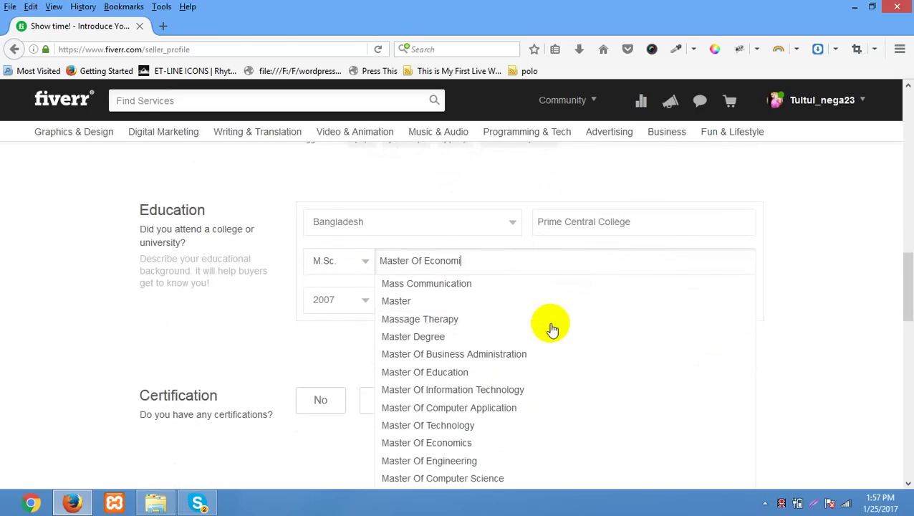
key(BackSpace)
key(BackSpace)
key(BackSpace)
key(BackSpace)
key(BackSpace)
key(BackSpace)
key(BackSpace)
key(BackSpace)
key(BackSpace)
key(BackSpace)
key(BackSpace)
key(BackSpace)
key(BackSpace)
key(BackSpace)
key(BackSpace)
key(BackSpace)
key(BackSpace)
text(Acc)
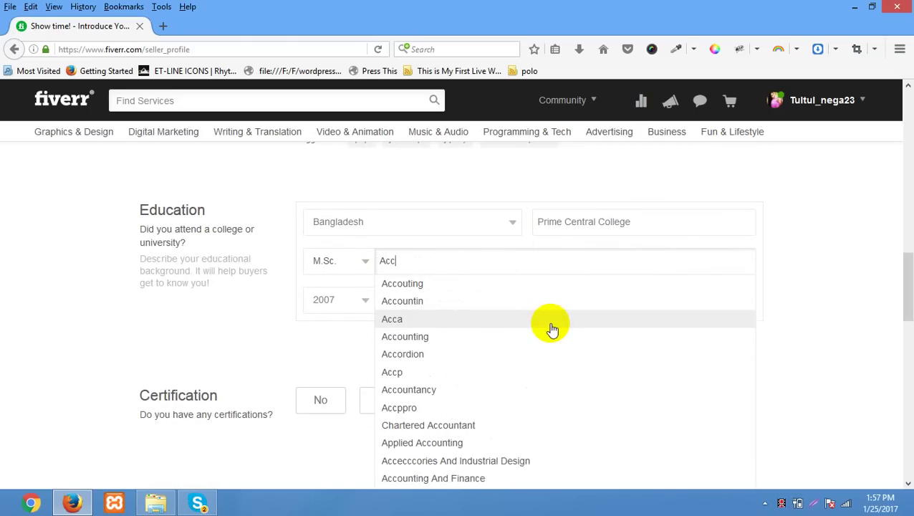
click(419, 286)
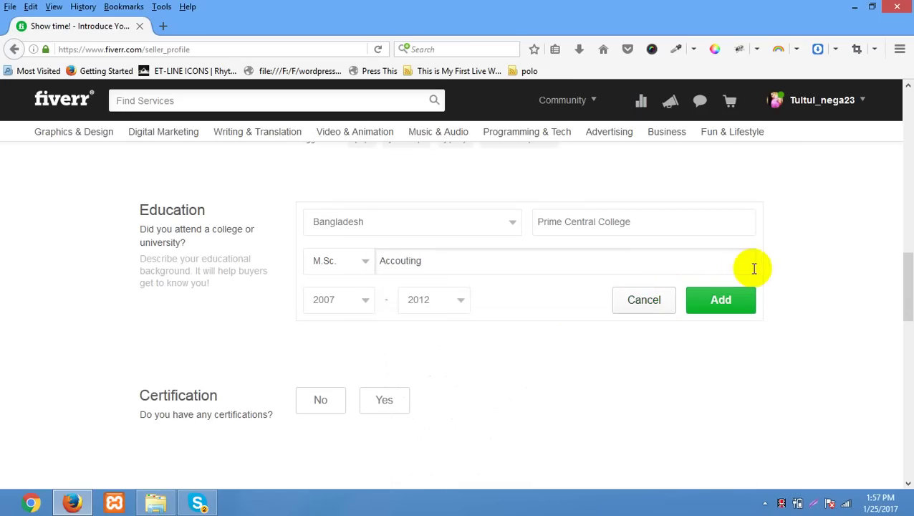
click(721, 304)
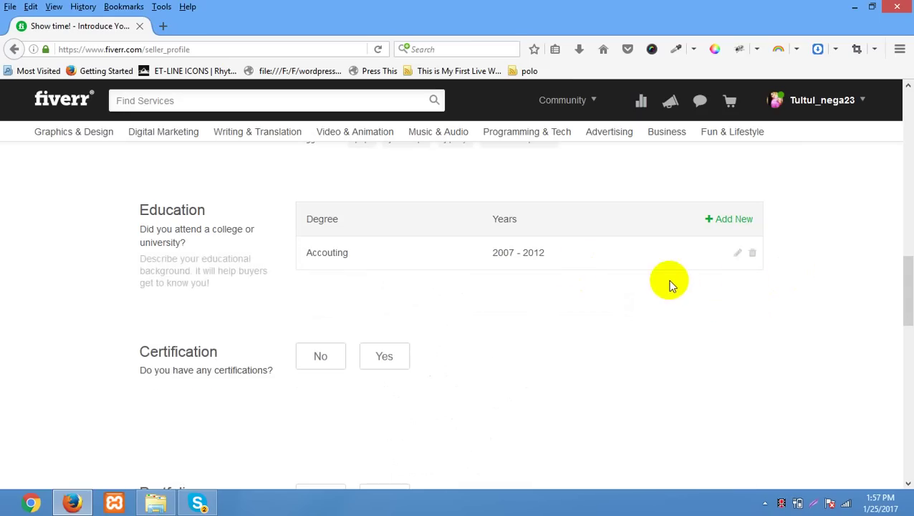
Step: Start a certification named Advance WordPress Development, certified from SoftTech IT
scroll(688, 294, down, 2)
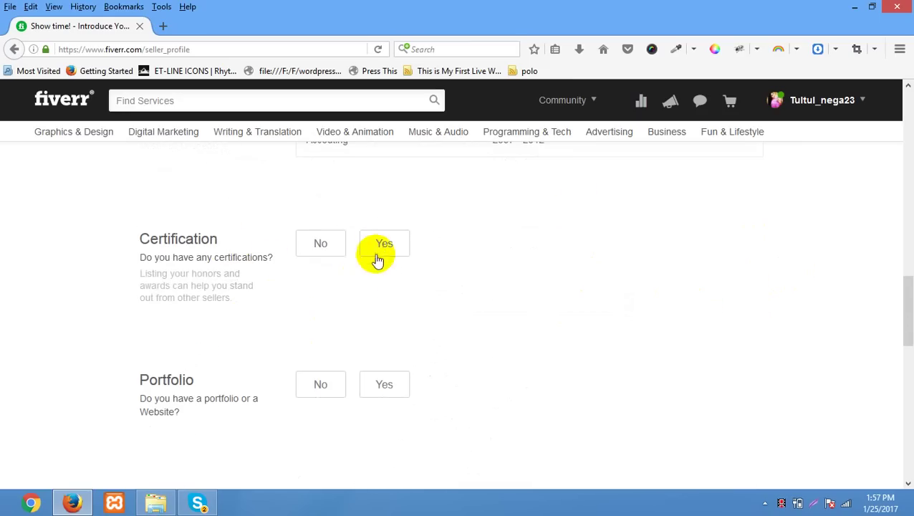
click(381, 248)
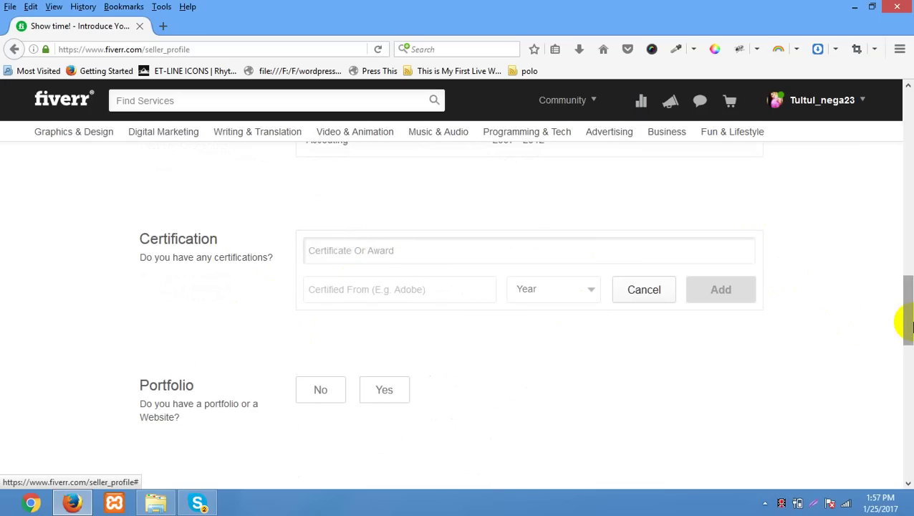
text(Advance WordPess Development)
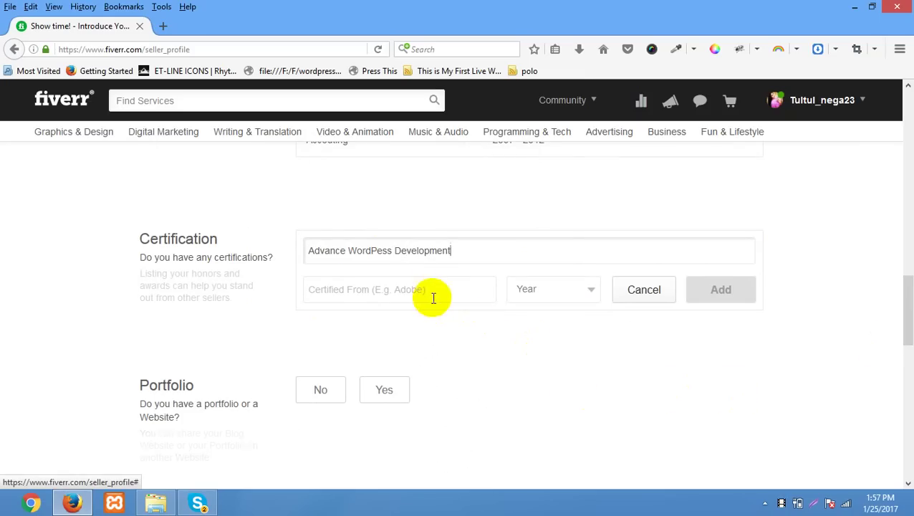
click(427, 290)
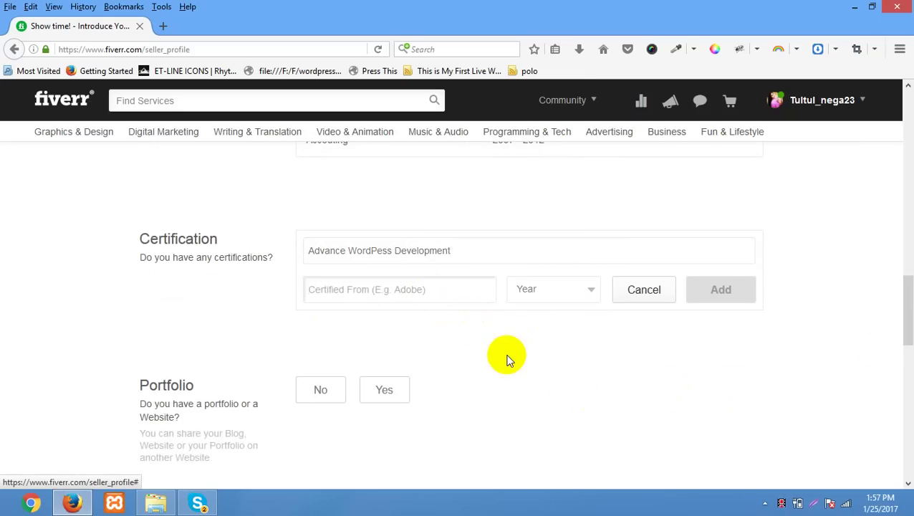
text(SoftTech IT)
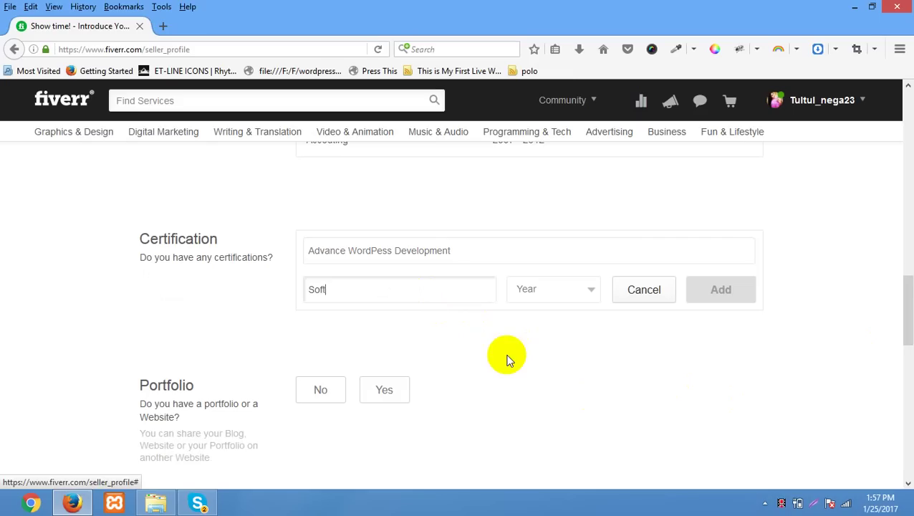
Step: Set the certification year to 2016 and add it to the profile
click(573, 289)
drag(597, 339, 594, 308)
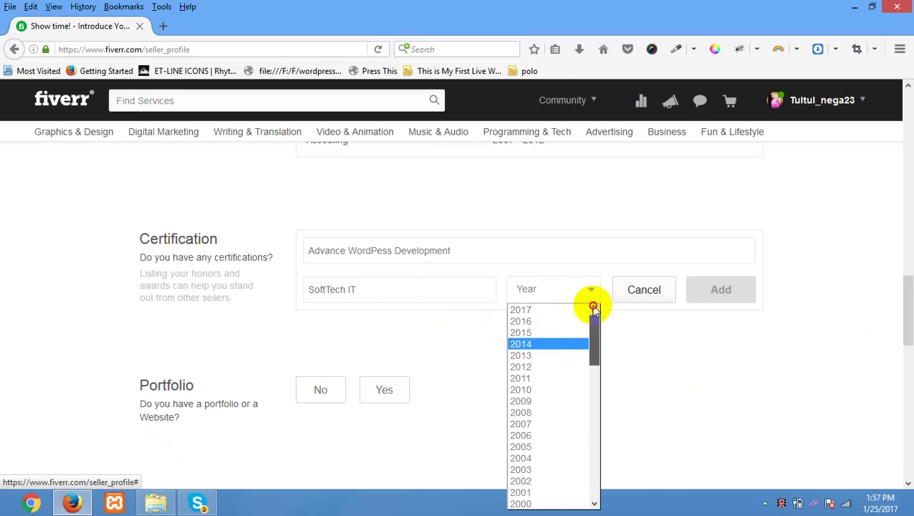
click(537, 334)
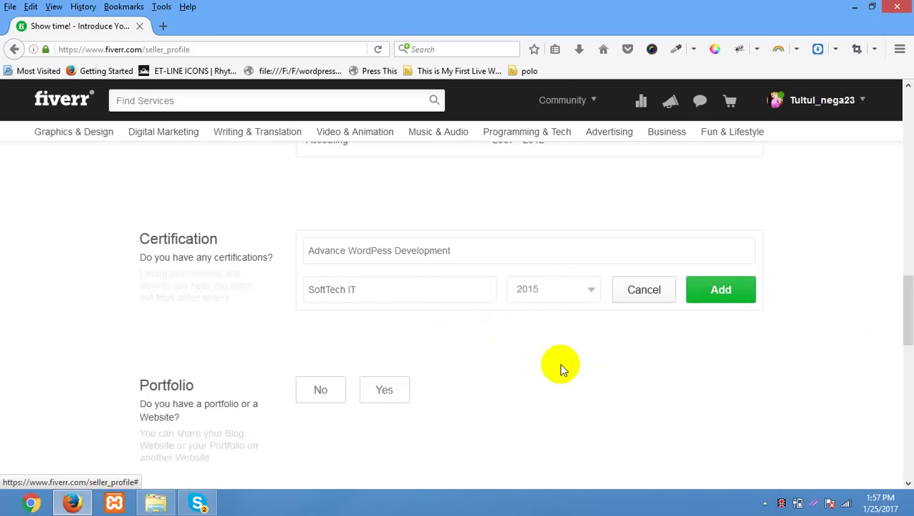
click(560, 298)
click(545, 322)
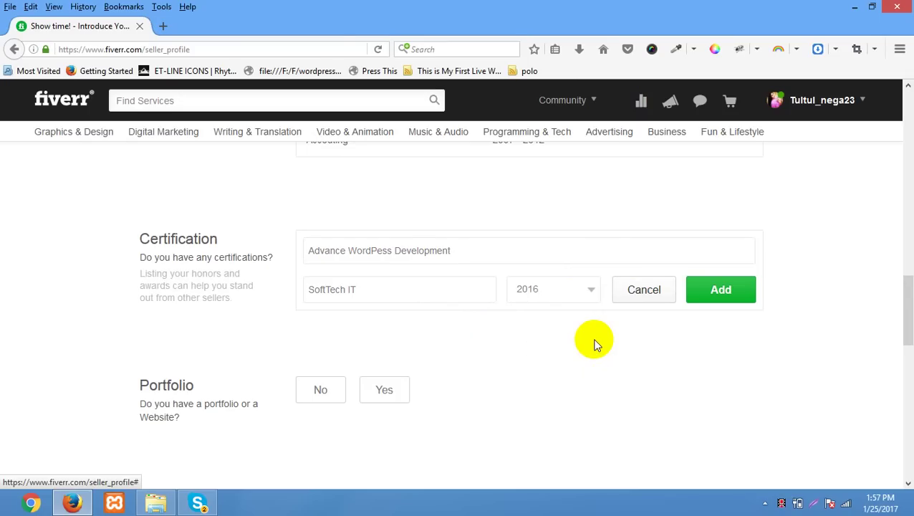
click(720, 291)
scroll(611, 342, down, 3)
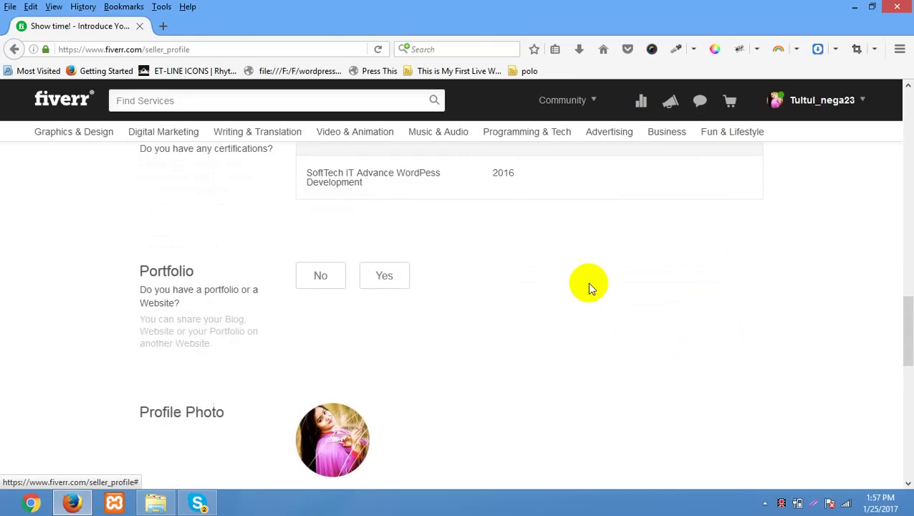
Step: Answer No to the portfolio question, discarding the portfolio form twice without adding a link
scroll(405, 234, down, 2)
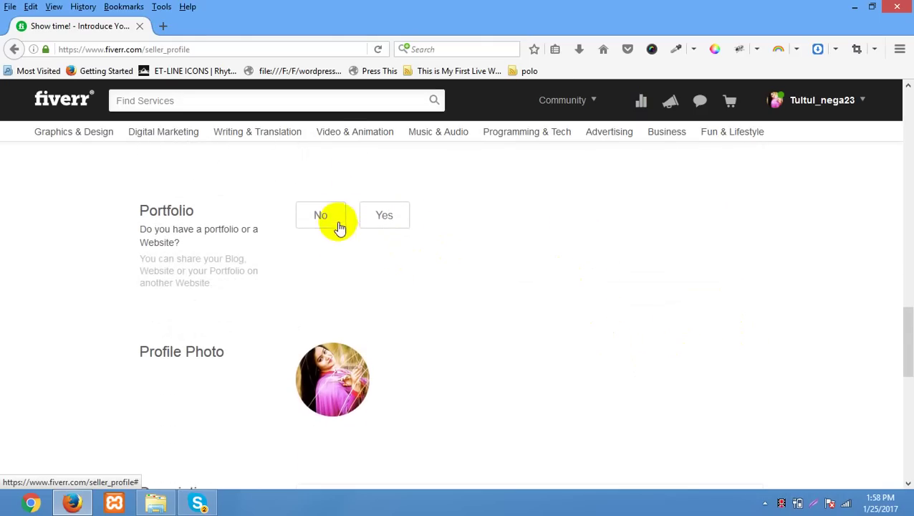
click(332, 219)
click(398, 216)
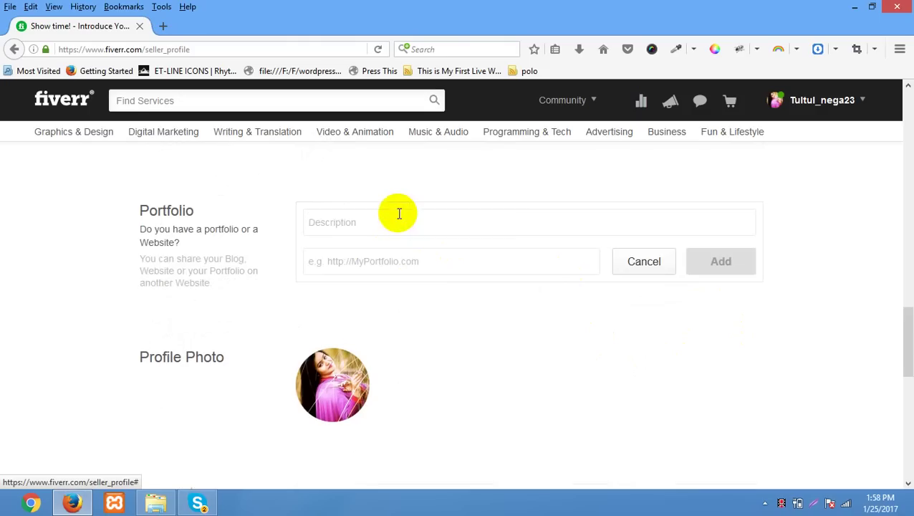
click(648, 263)
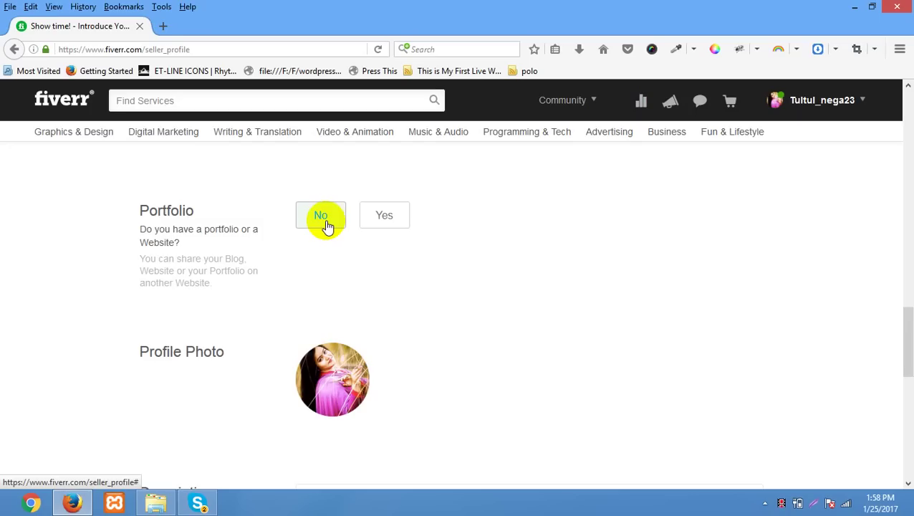
click(378, 228)
click(503, 218)
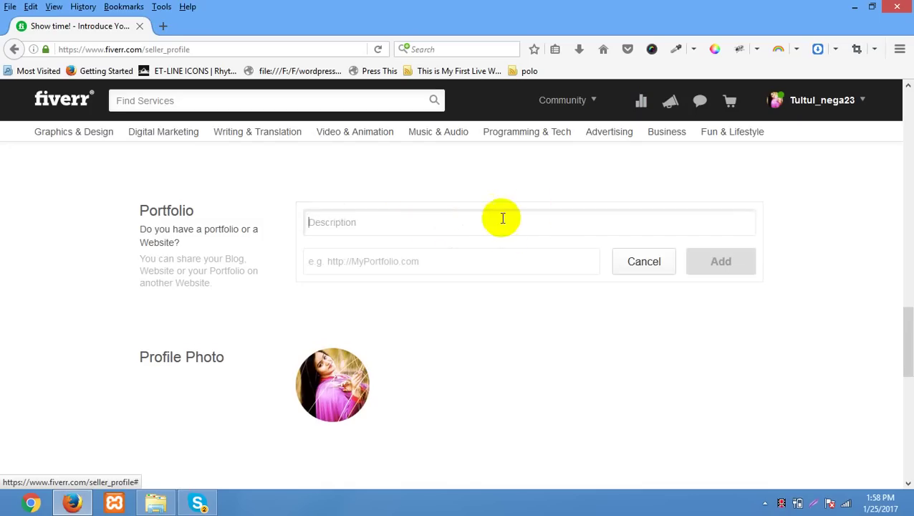
click(374, 263)
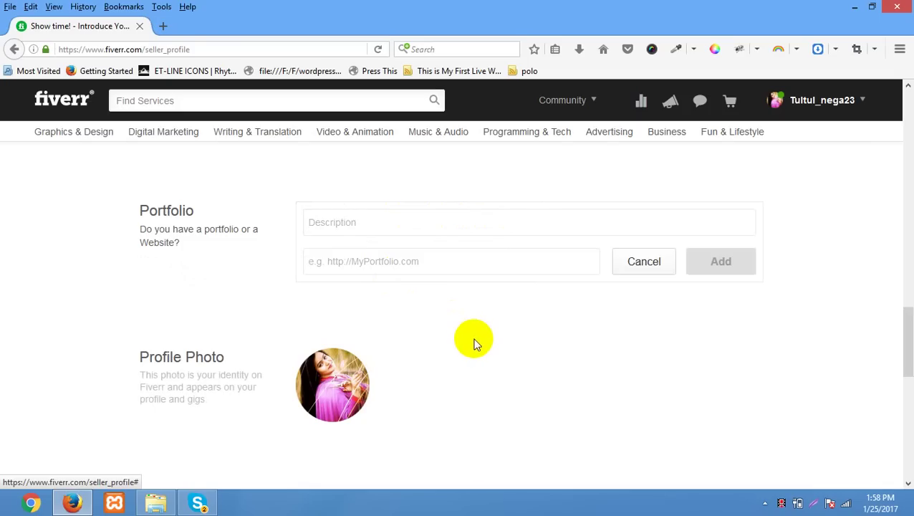
click(663, 270)
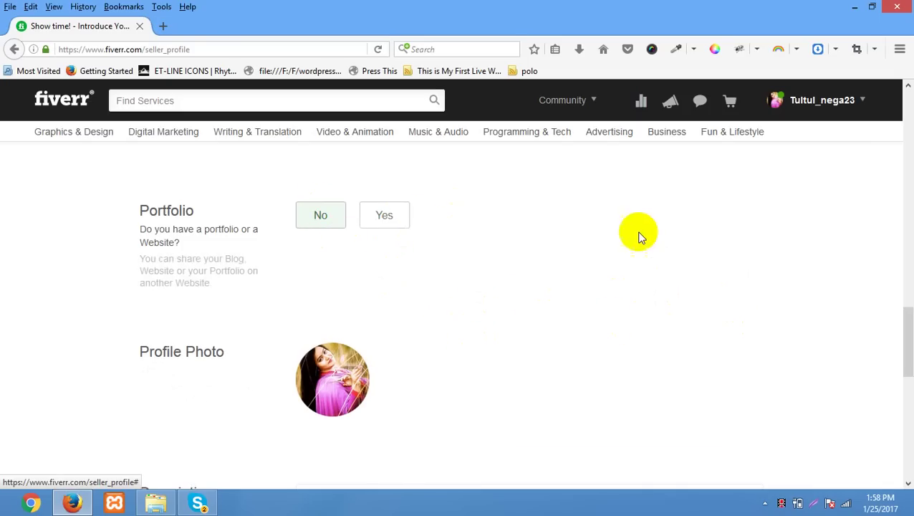
Step: Scroll down the seller profile to the Continue button, clearing an accidental text selection
scroll(640, 236, down, 4)
scroll(639, 232, up, 4)
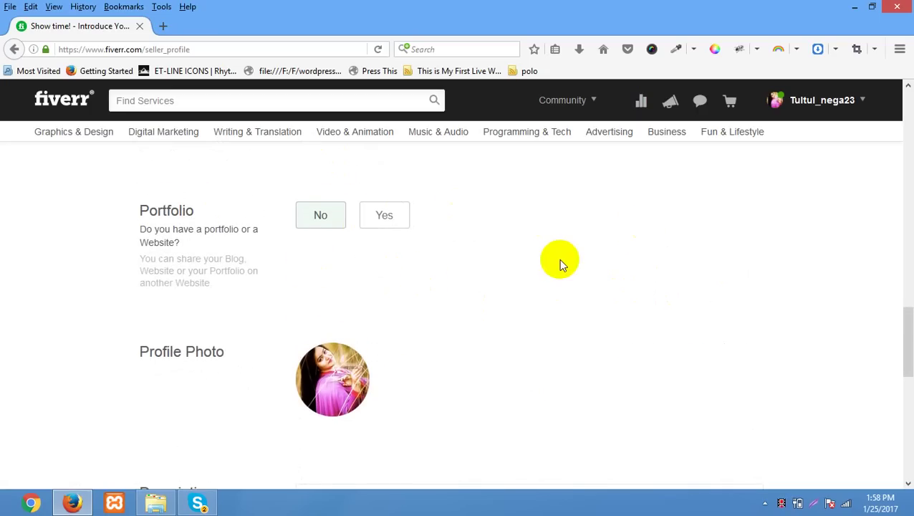
scroll(563, 257, down, 3)
drag(226, 185, 133, 184)
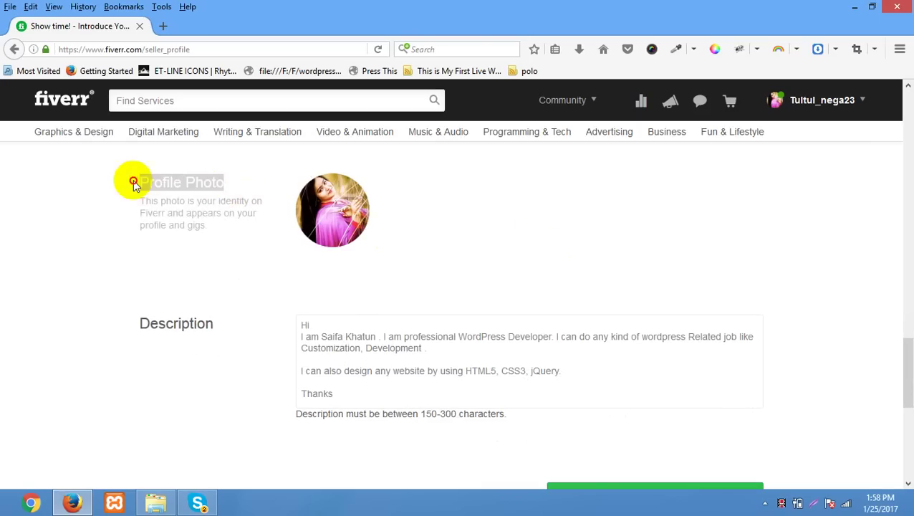
click(513, 199)
scroll(380, 196, down, 1)
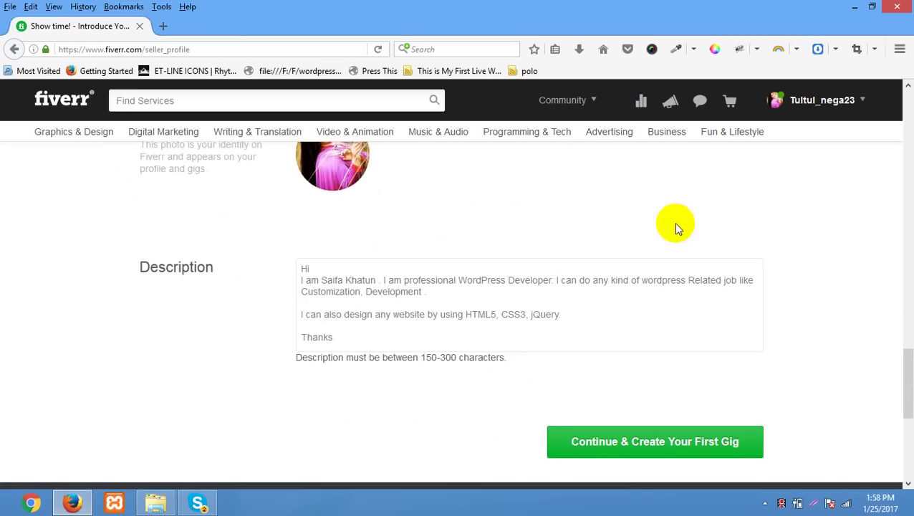
scroll(678, 228, down, 2)
Step: Submit the profile via Continue & Create Your First Gig and return to the top of the gig Overview page
click(675, 330)
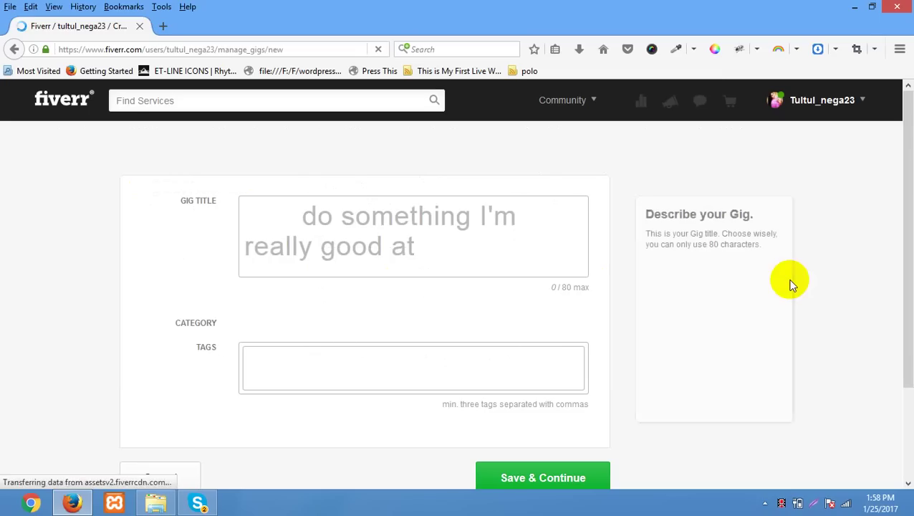
scroll(118, 244, down, 5)
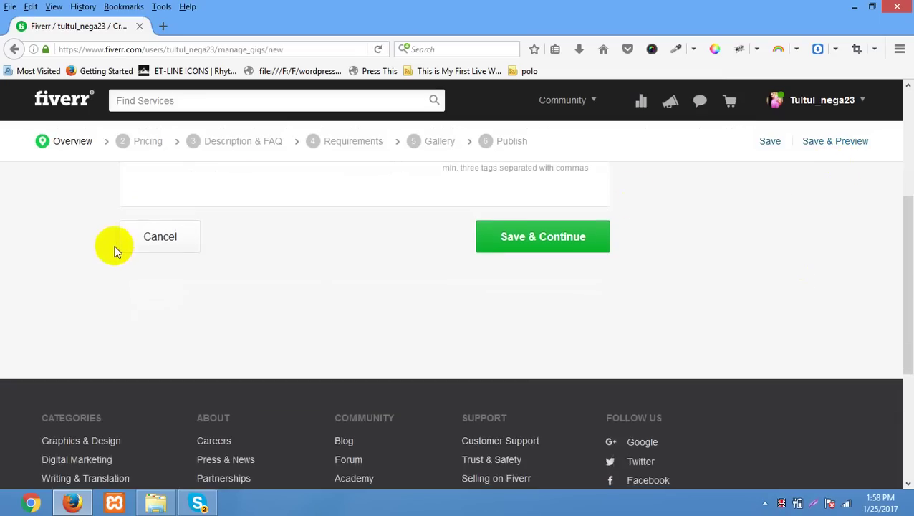
scroll(118, 240, up, 4)
scroll(118, 237, up, 1)
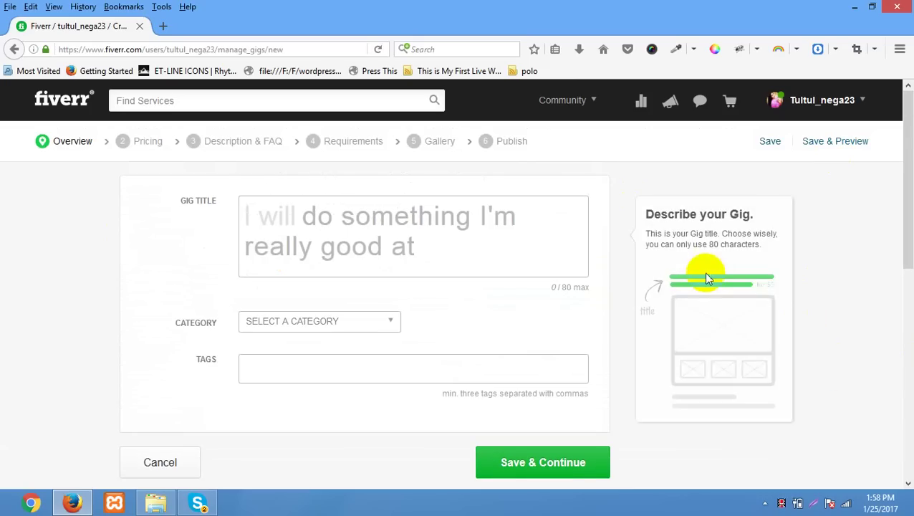
Step: Open the class 30 folder under Local Disk (E:) > wordpress batch 66 in File Explorer
click(855, 7)
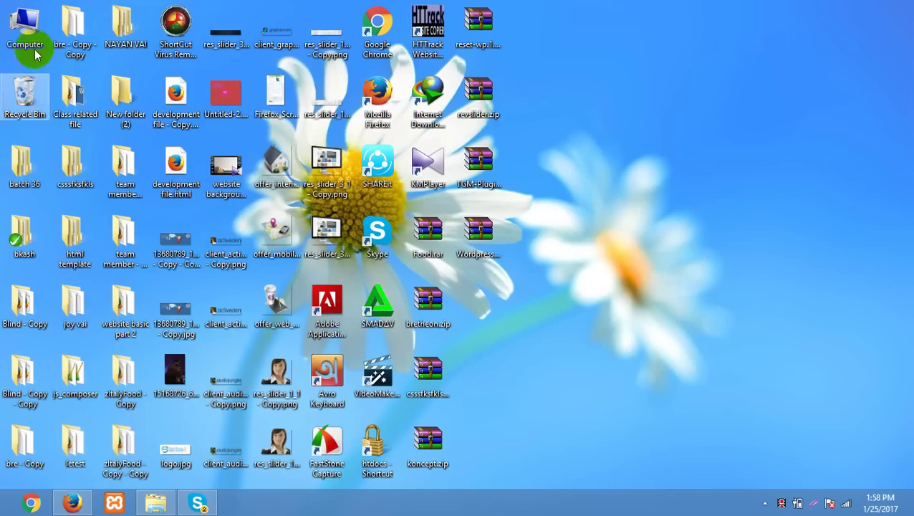
double_click(25, 27)
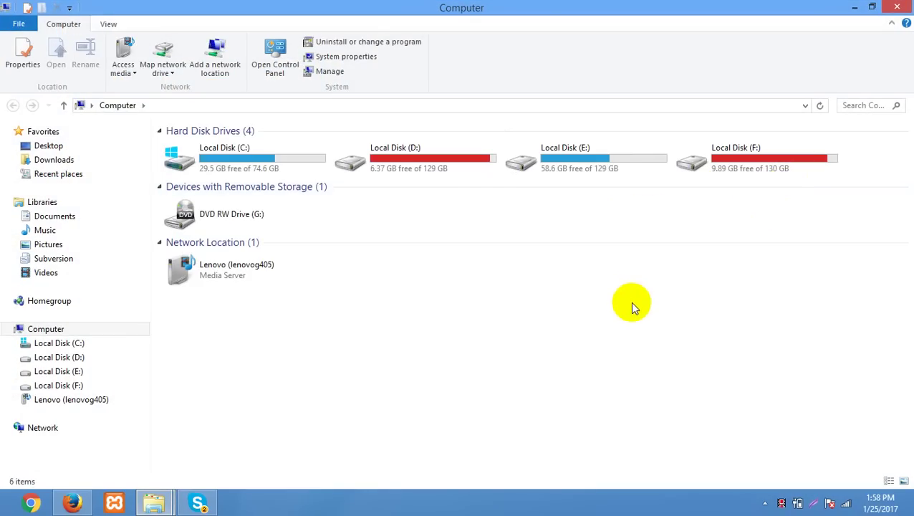
click(621, 167)
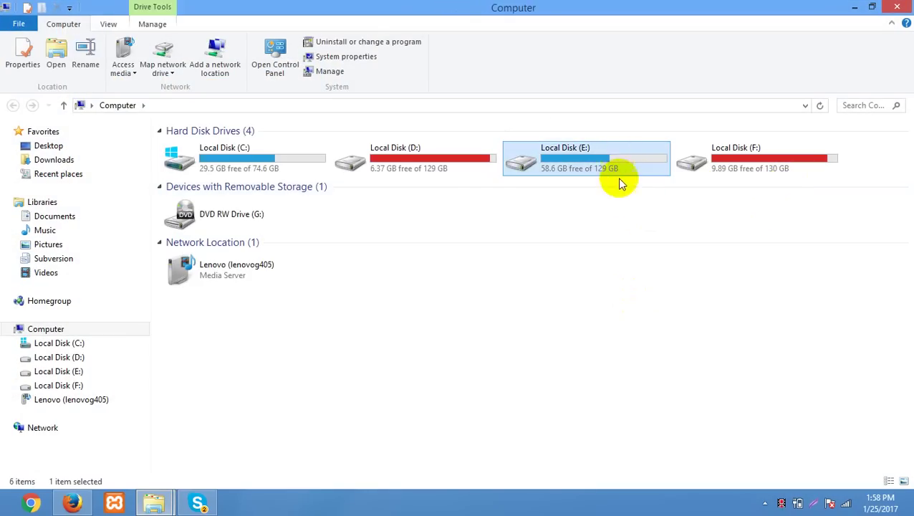
double_click(619, 167)
click(280, 302)
double_click(279, 301)
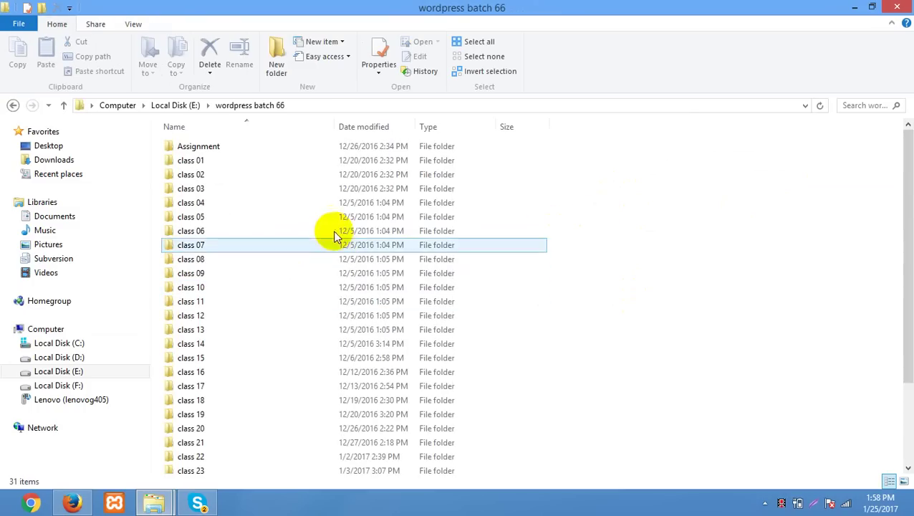
scroll(337, 236, down, 3)
click(252, 464)
double_click(252, 464)
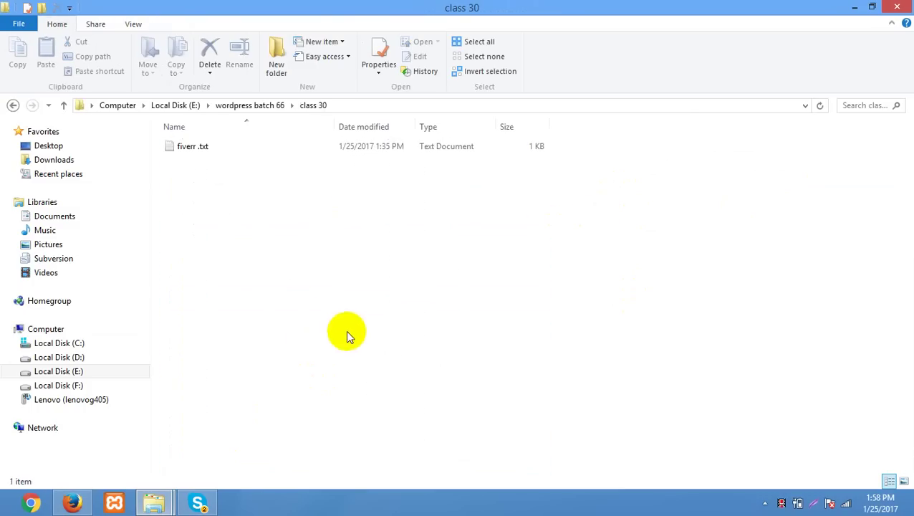
Step: Create a new blank text document in the class 30 folder
right_click(327, 256)
mouse_move(411, 227)
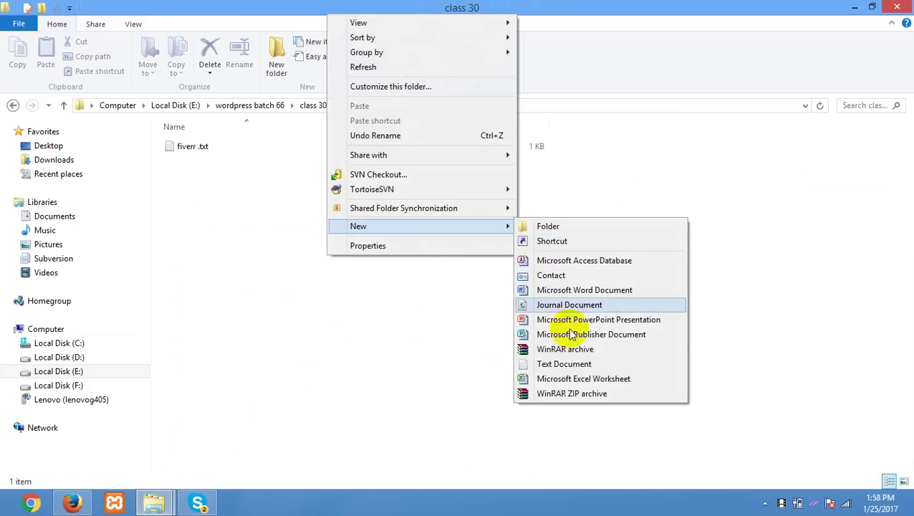
click(552, 364)
Step: Name the file gigs.txt, list 1. Customization through 4. PSD to Bootstrap, then open Skype chat
text(gigs.txt)
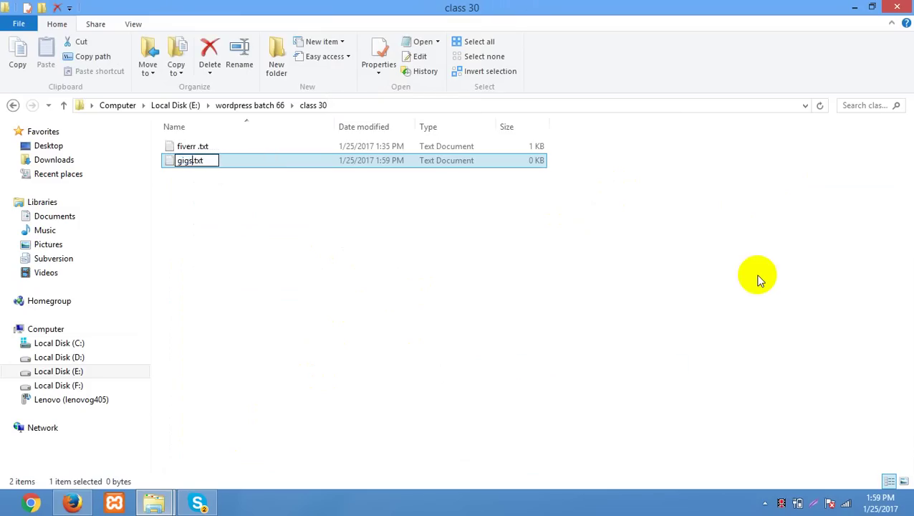
key(Return)
key(Return)
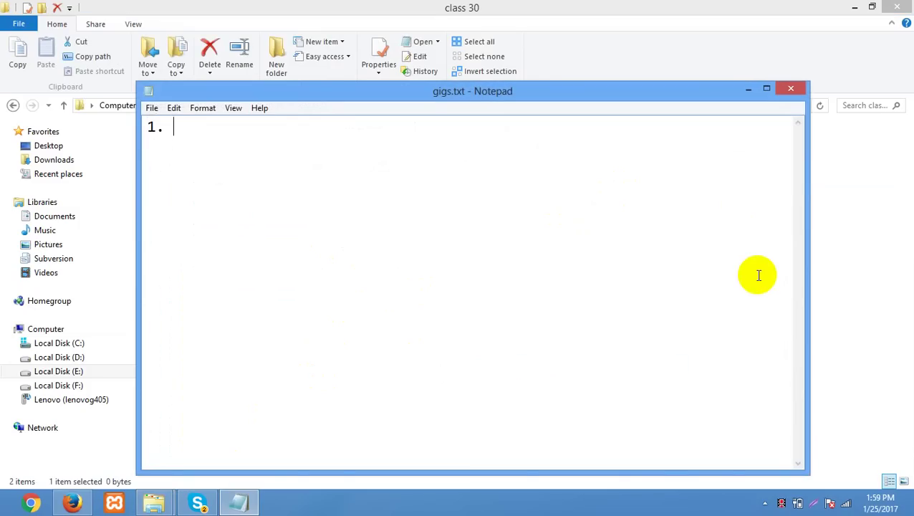
text(1. Customization)
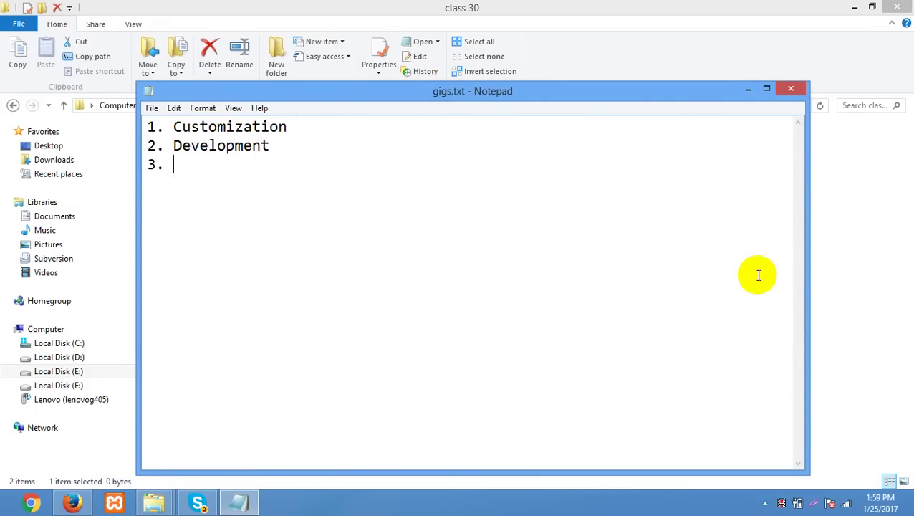
text(HTML)
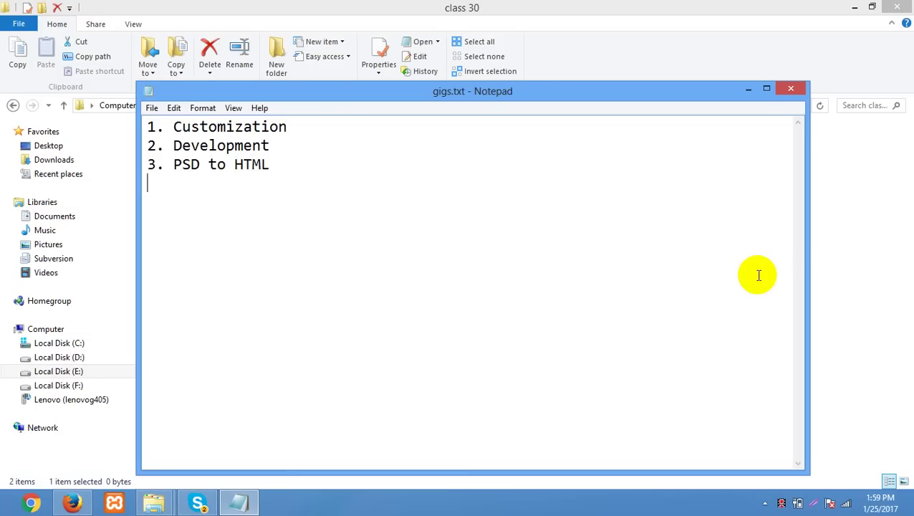
text( 4. PSD to Bootstrap)
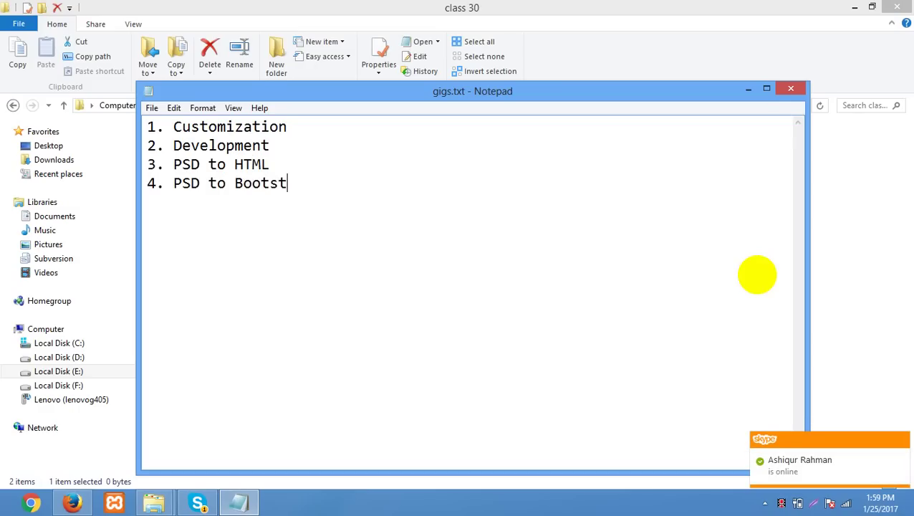
click(842, 469)
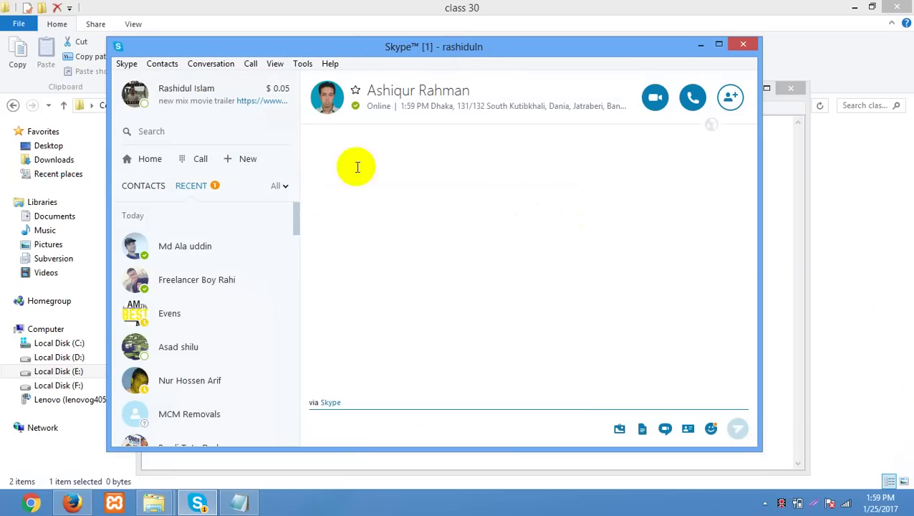
Step: Close Skype and bring the gigs.txt notes back to the front
click(127, 63)
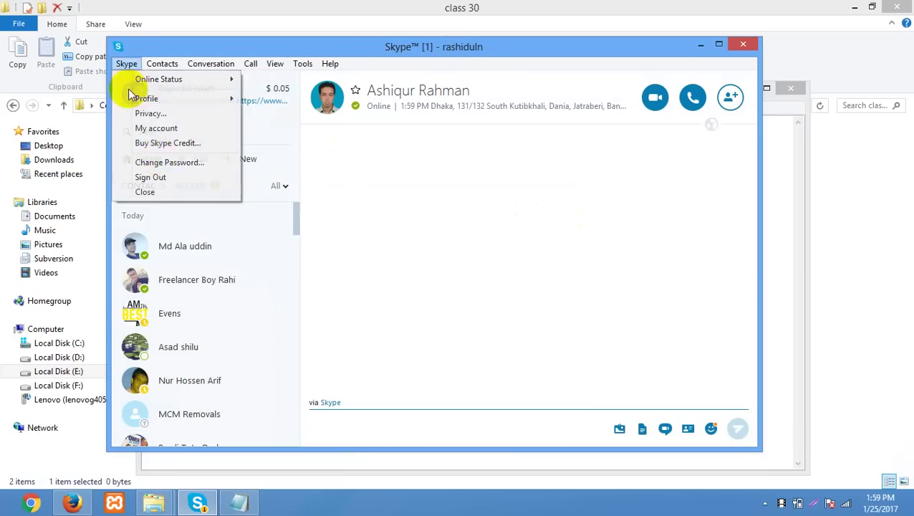
click(174, 179)
click(886, 168)
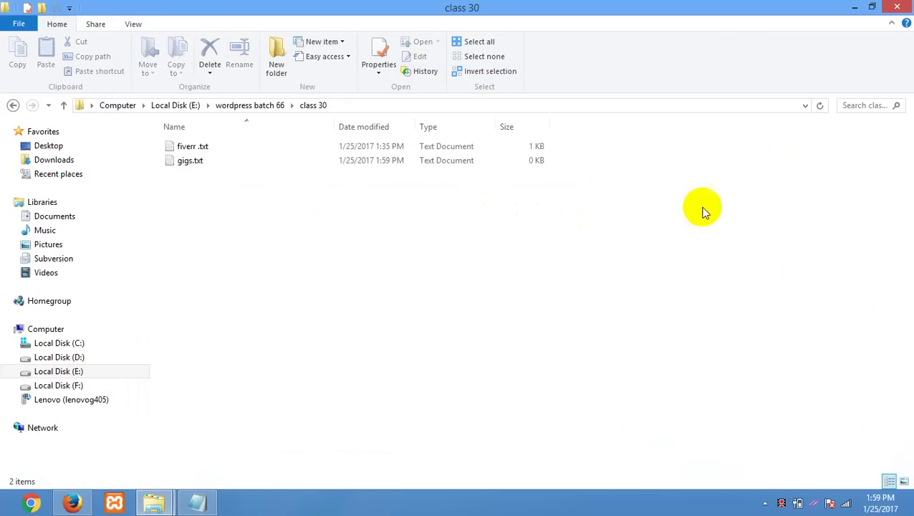
click(197, 503)
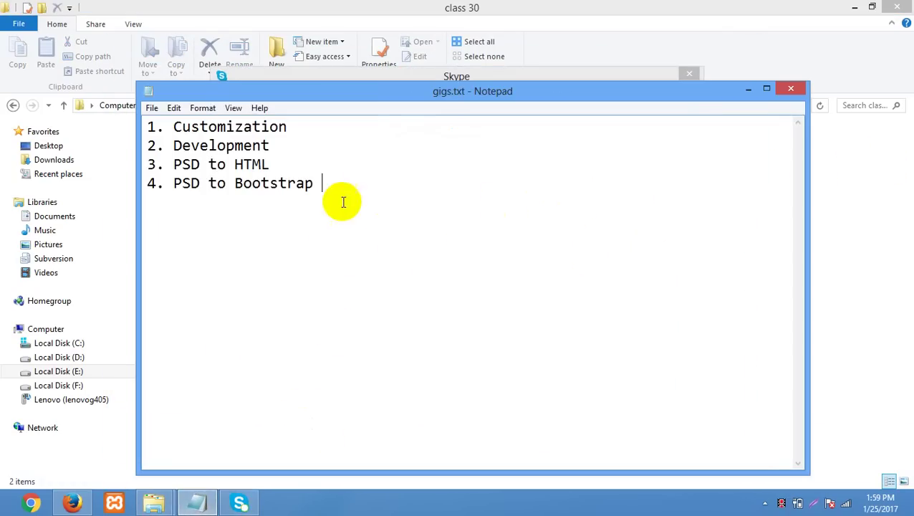
drag(326, 184, 63, 99)
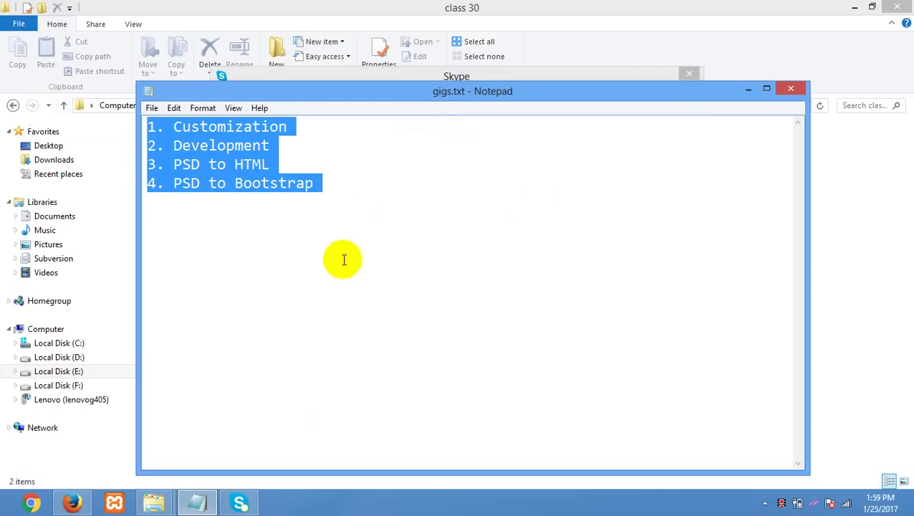
drag(316, 186, 67, 73)
drag(265, 185, 248, 152)
click(246, 148)
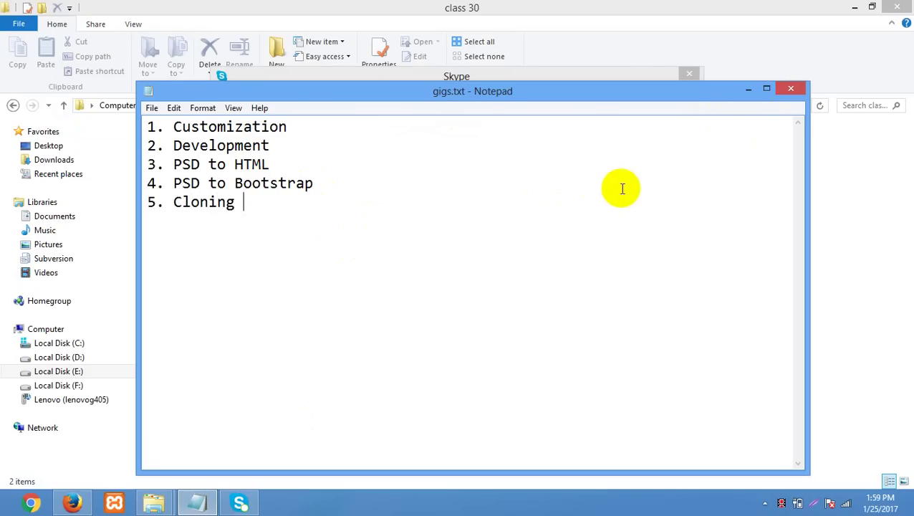
Step: Add '5. Cloning' to the list, minimize Notepad and return to the Fiverr gig page
key(shift+Home)
key(End)
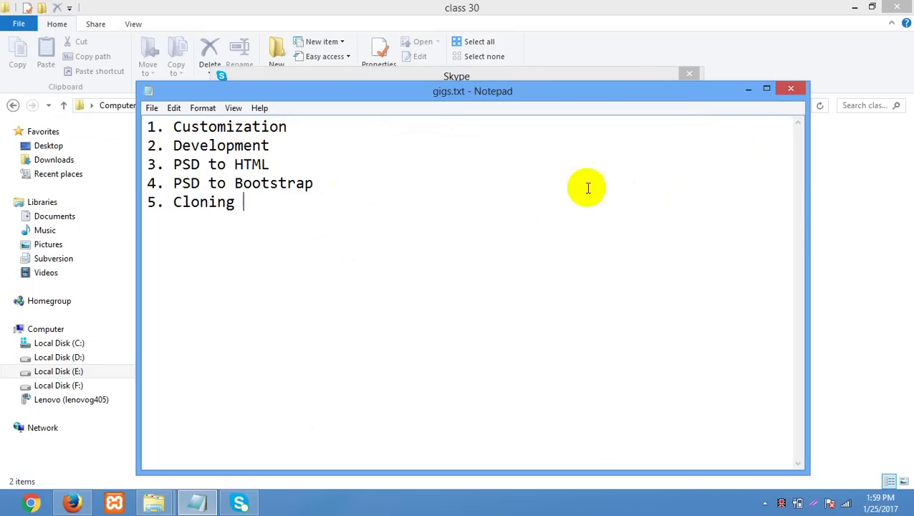
key(ctrl+a)
click(435, 221)
click(750, 88)
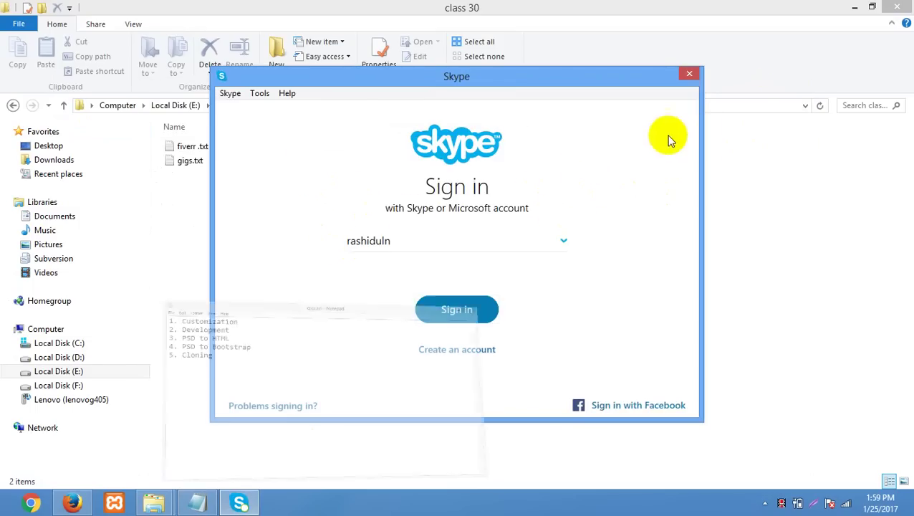
click(689, 74)
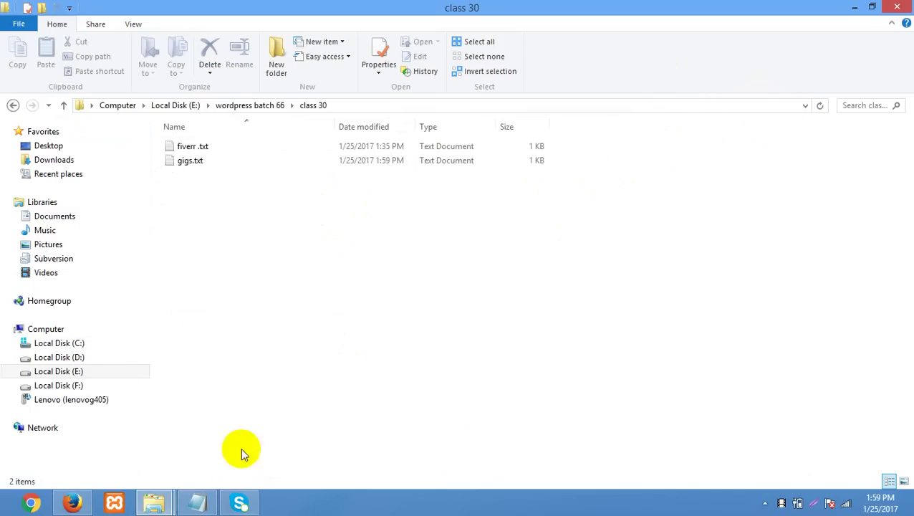
click(74, 503)
Step: Enter the gig title 'create website by wordpress', fixing typos along the way
click(320, 226)
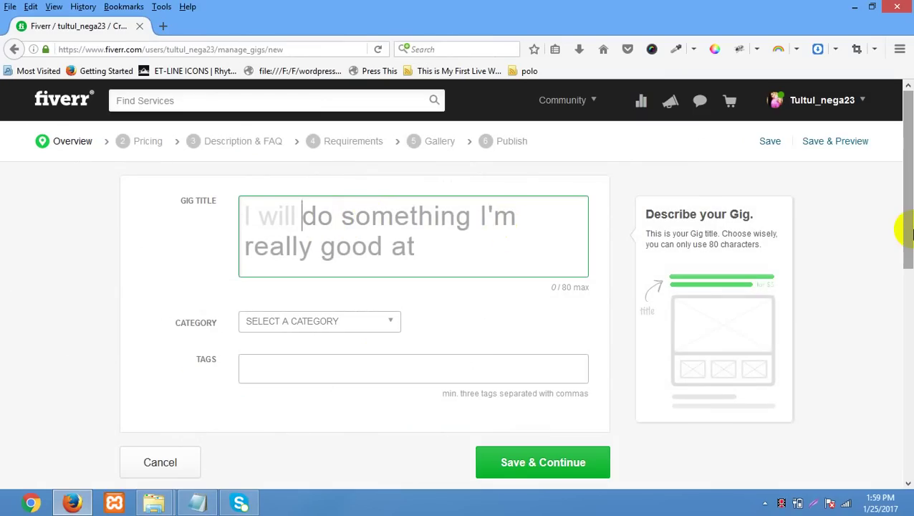
text(cr)
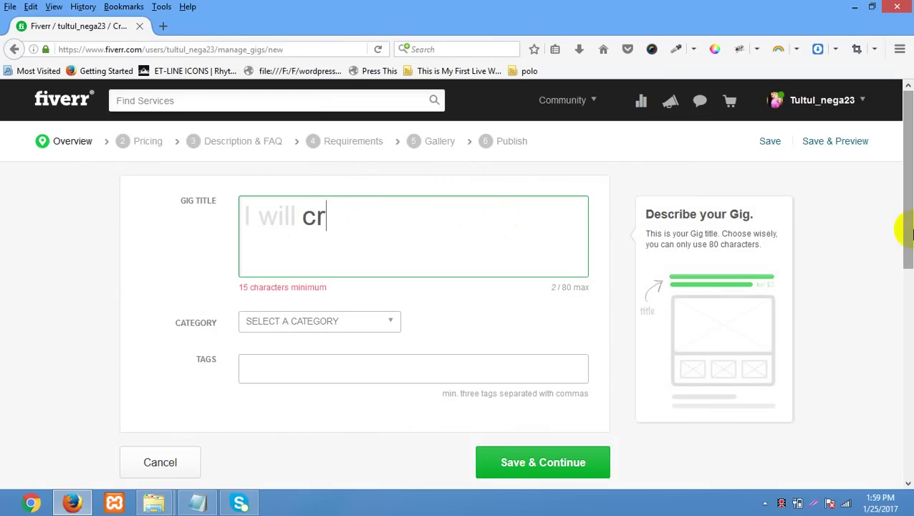
text(atye)
key(BackSpace)
key(BackSpace)
key(BackSpace)
key(BackSpace)
key(BackSpace)
key(BackSpace)
text(create )
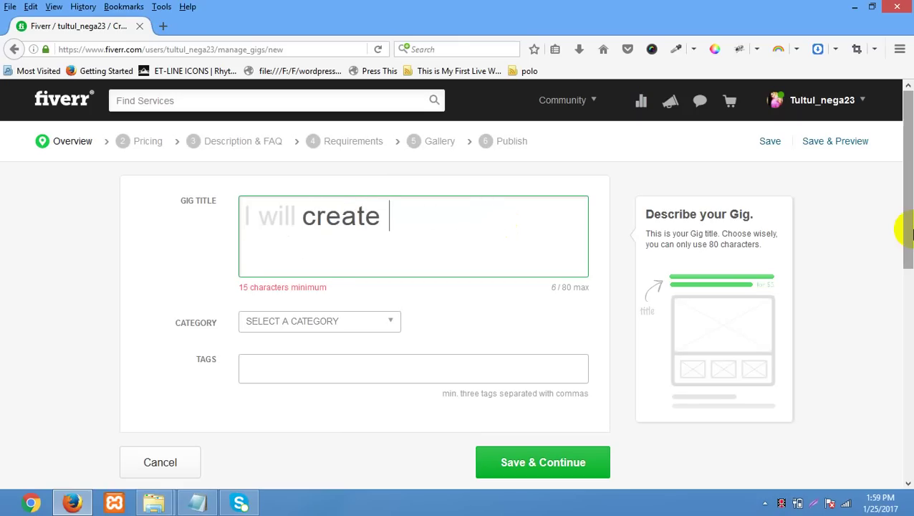
text(website)
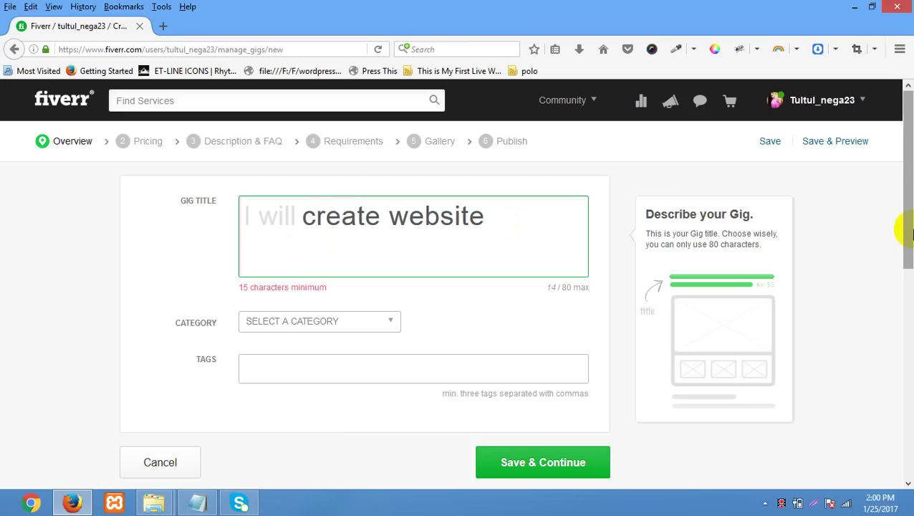
text( by)
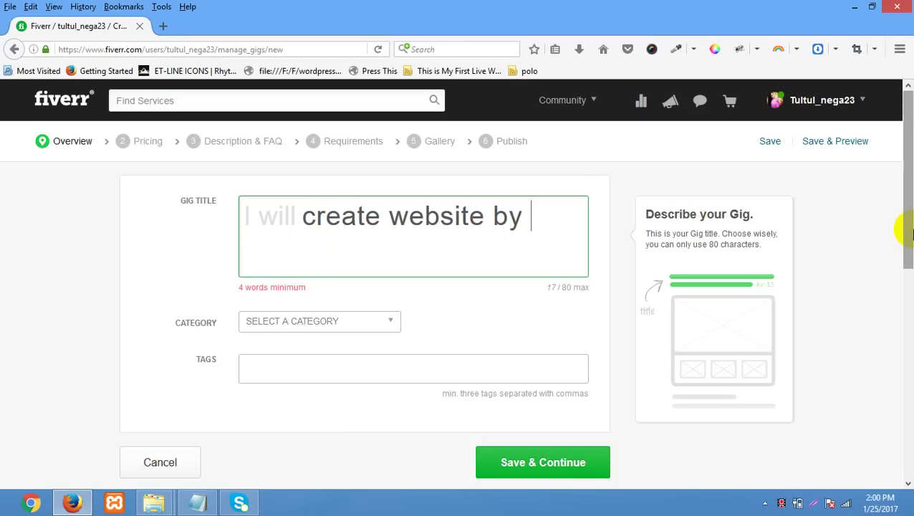
text( W)
key(BackSpace)
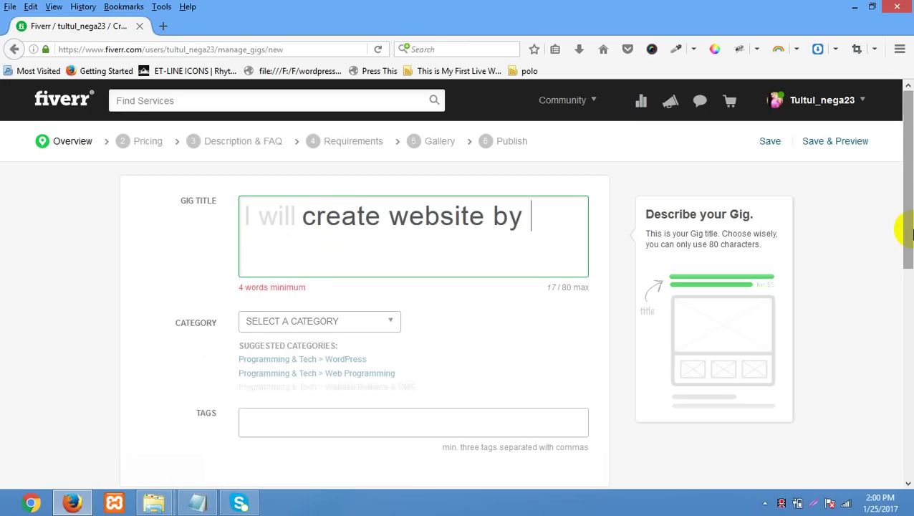
text(wordpress )
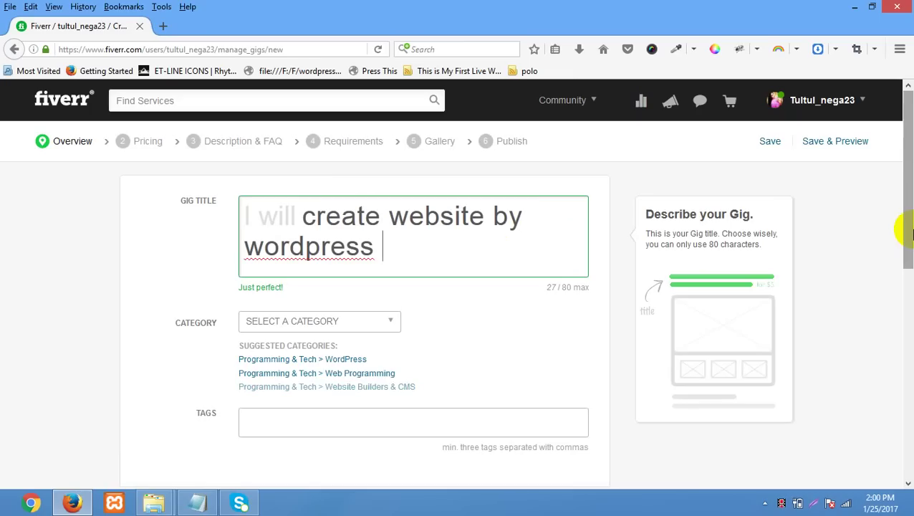
text(prem)
key(BackSpace)
key(BackSpace)
key(BackSpace)
key(BackSpace)
key(BackSpace)
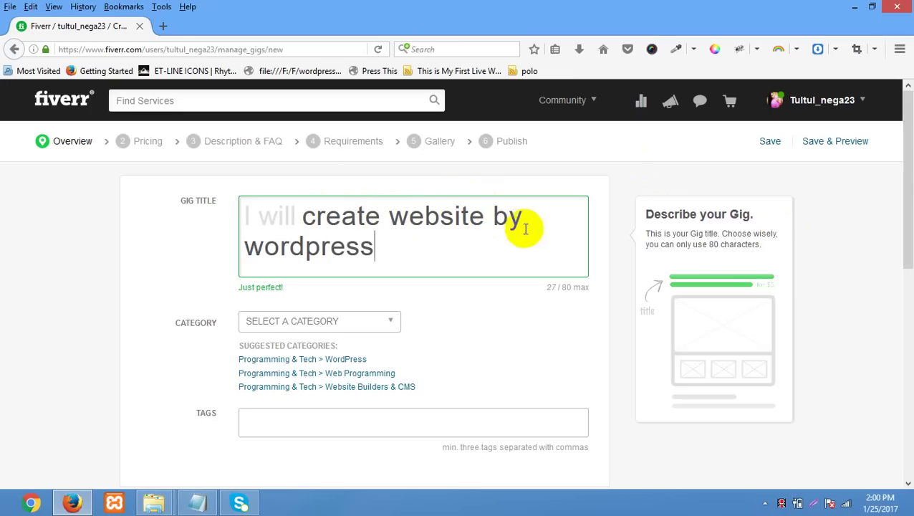
drag(374, 247, 314, 210)
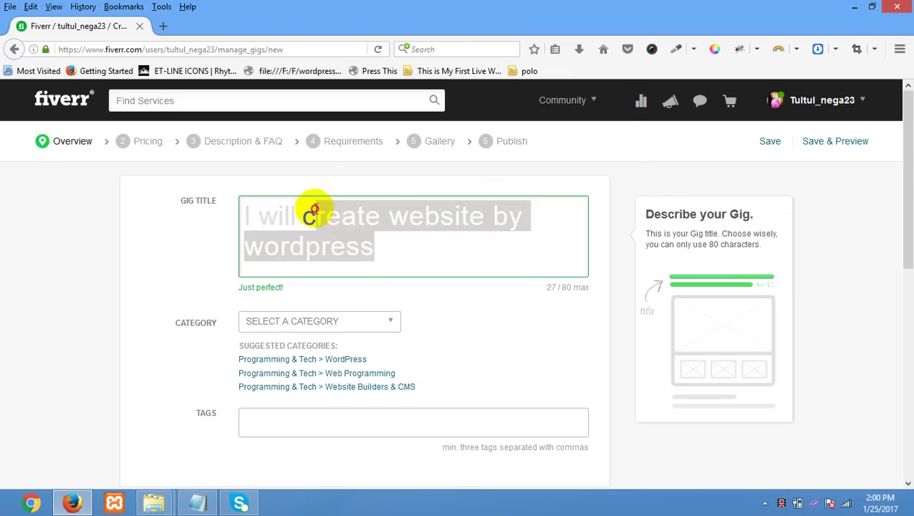
click(419, 247)
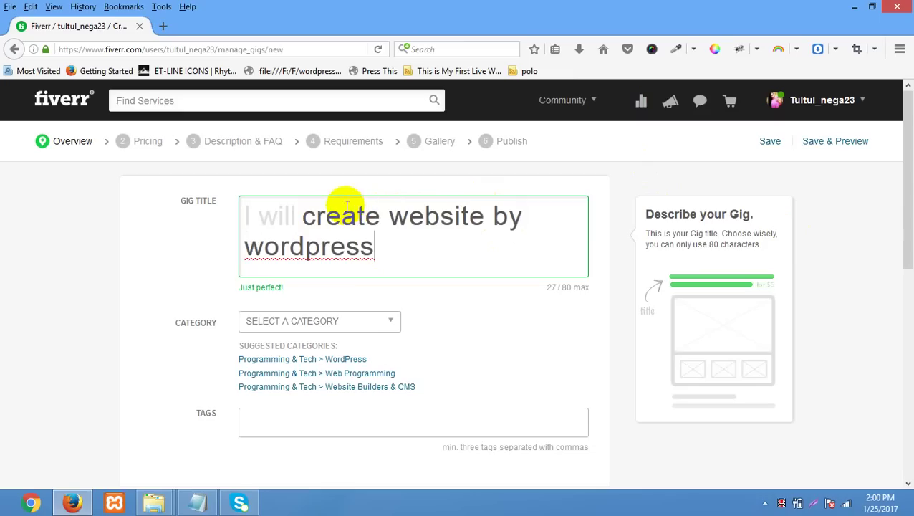
click(383, 213)
text(a)
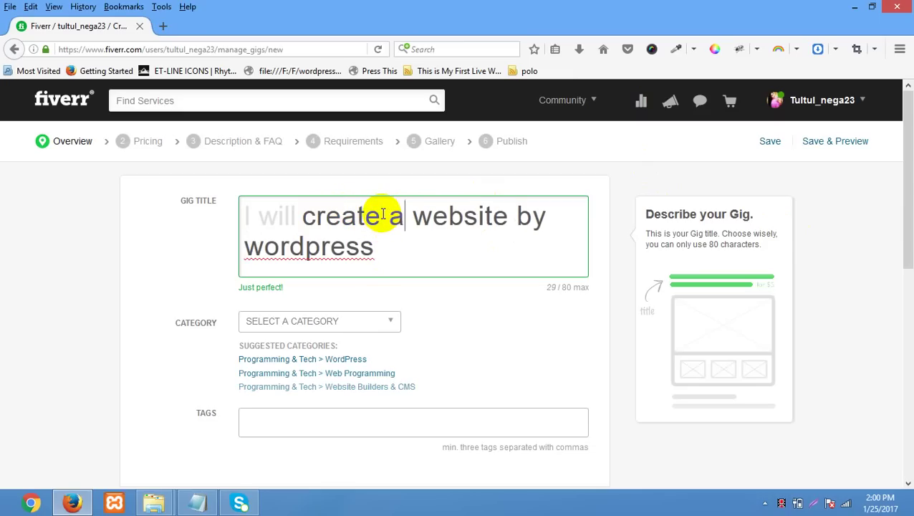
key(BackSpace)
key(BackSpace)
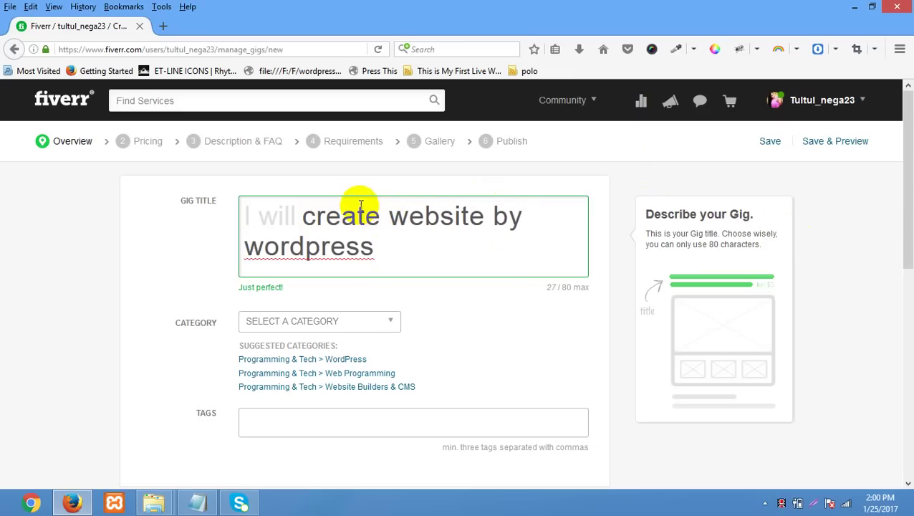
drag(373, 247, 276, 198)
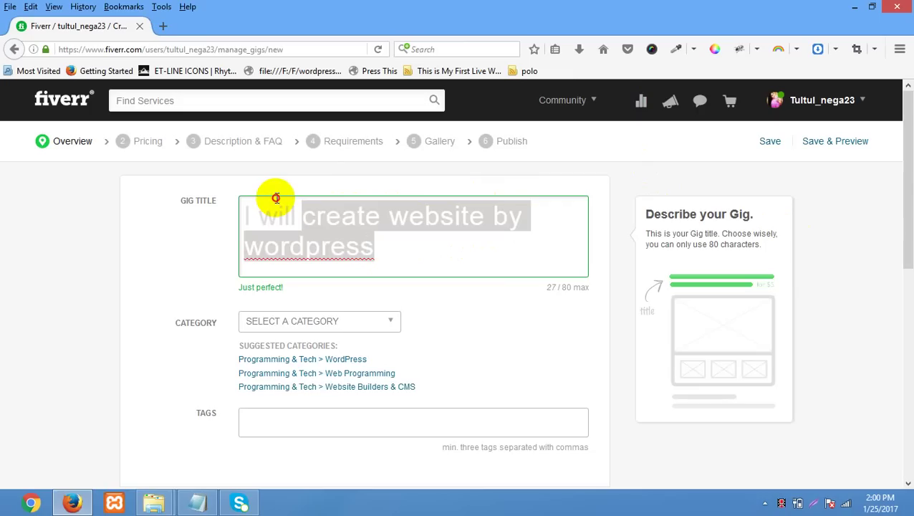
drag(401, 255, 253, 213)
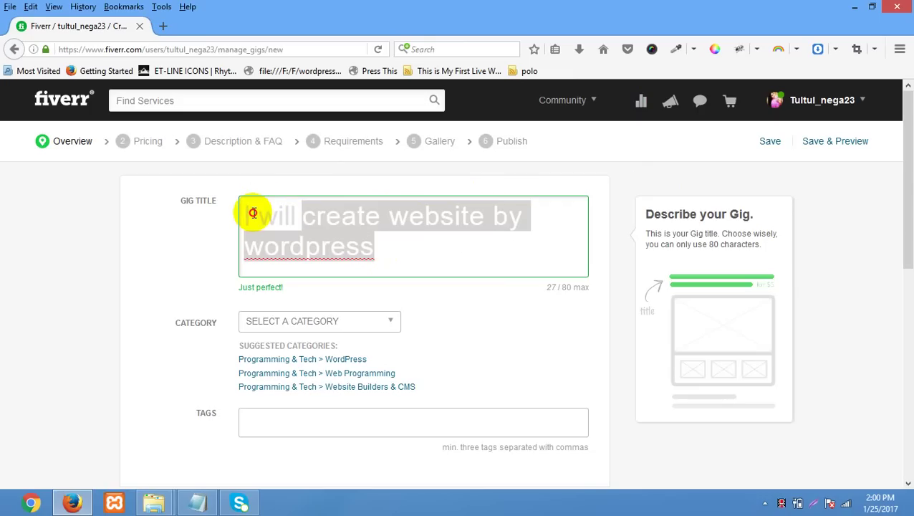
click(450, 256)
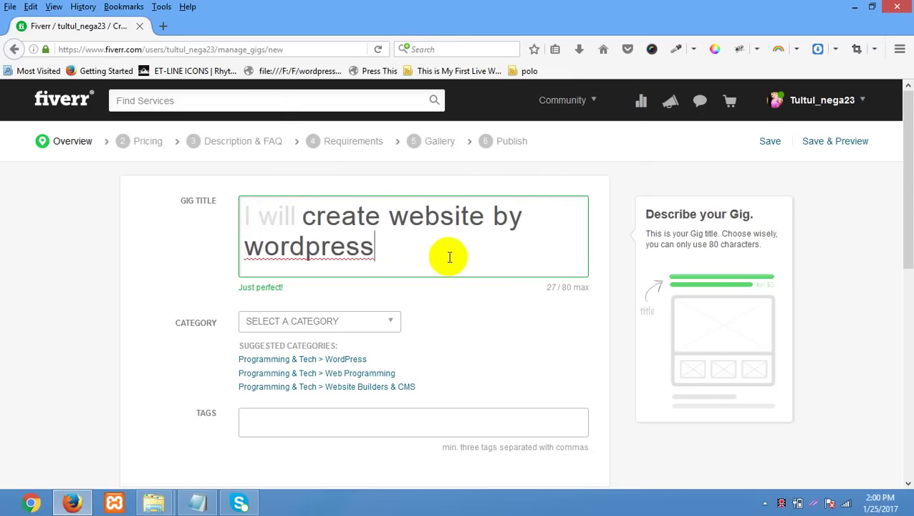
Step: Load fiverr.com in a second browser tab, then return to the gig form
key(ctrl+t)
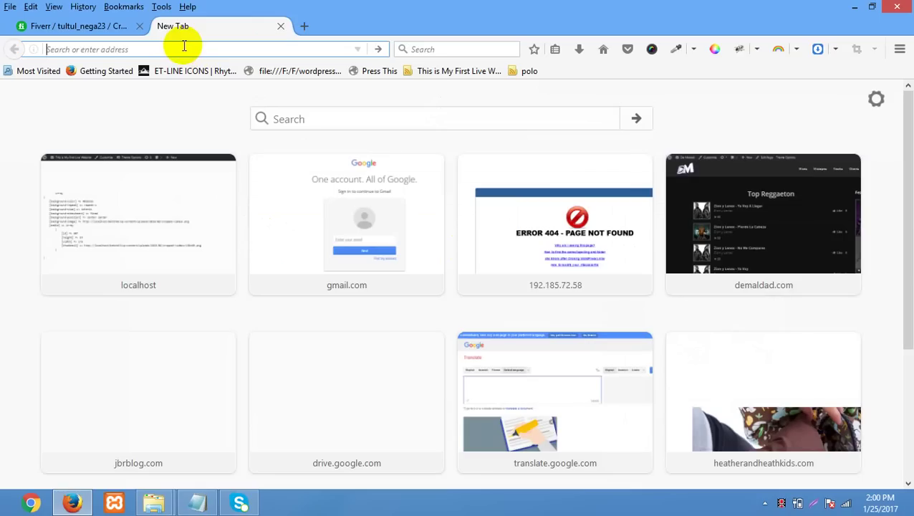
text(fa)
key(BackSpace)
key(BackSpace)
key(BackSpace)
text(fiverr.com/)
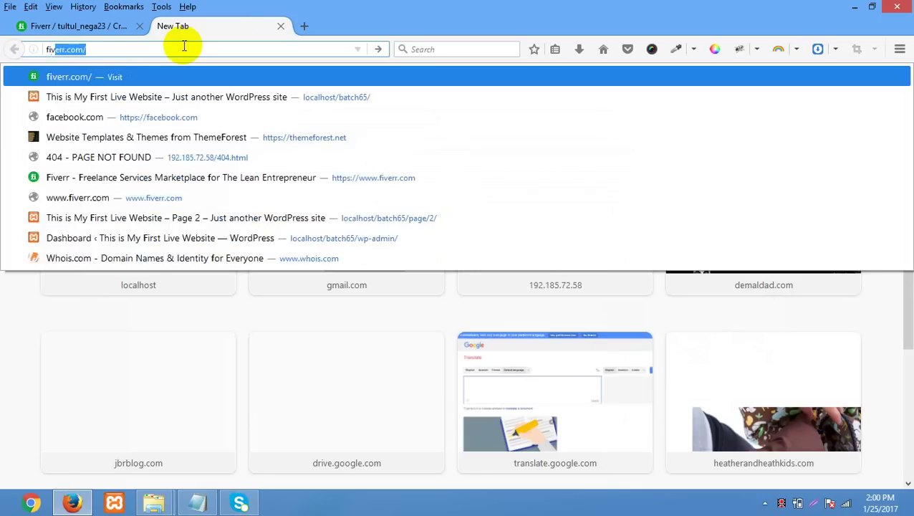
key(Return)
click(88, 27)
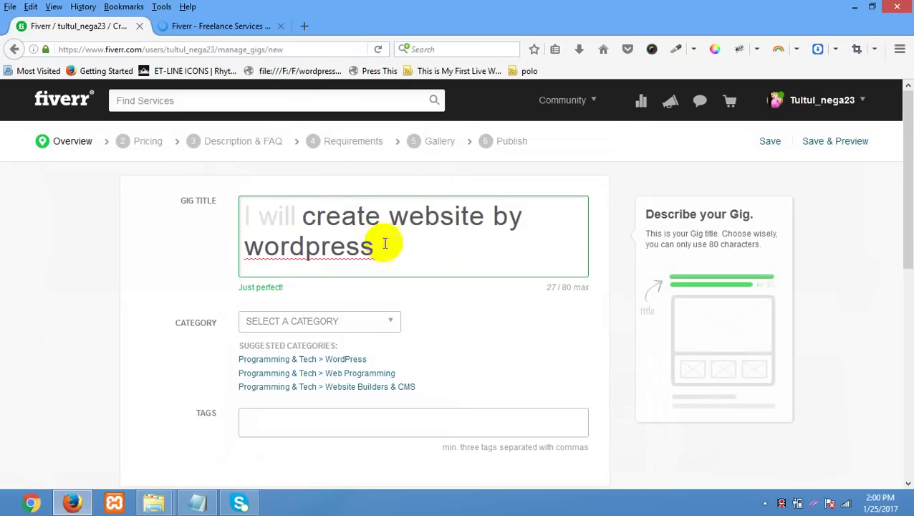
Step: Remove a trailing comma so the title stays 'I will create website by wordpress'
triple_click(283, 200)
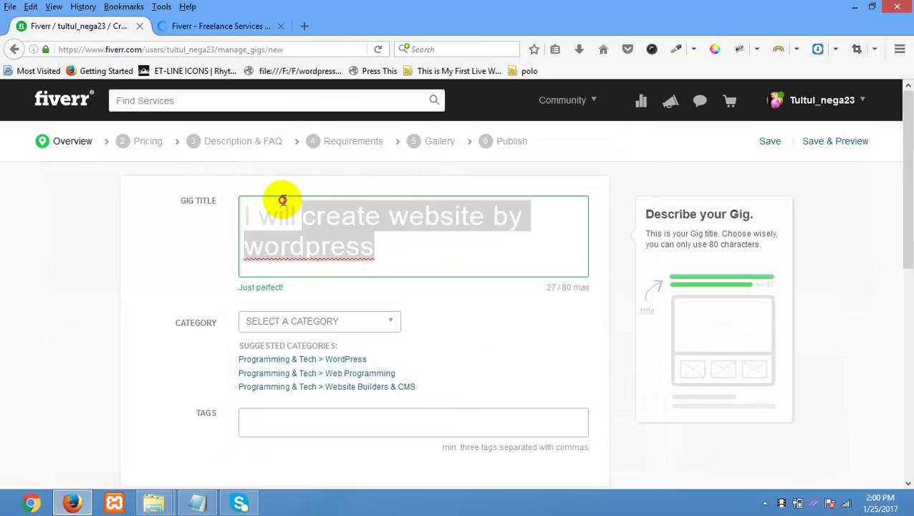
click(480, 233)
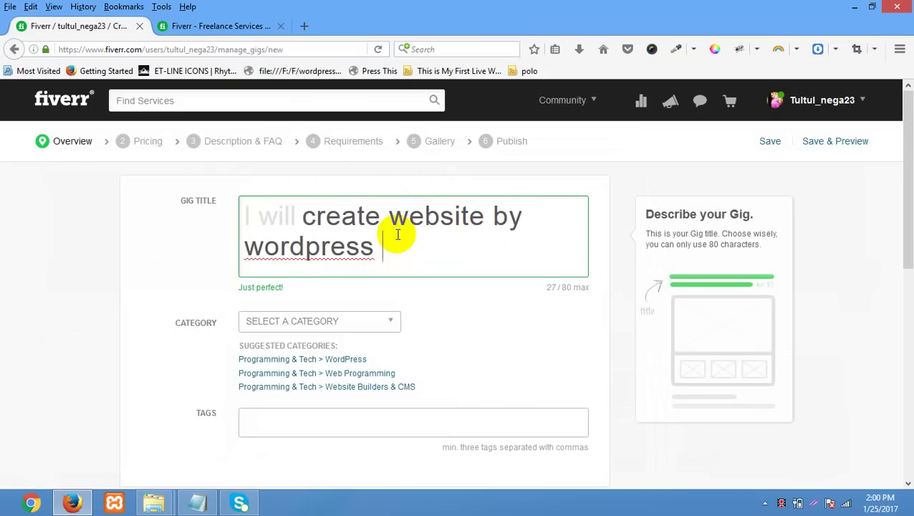
key(BackSpace)
text(,)
key(BackSpace)
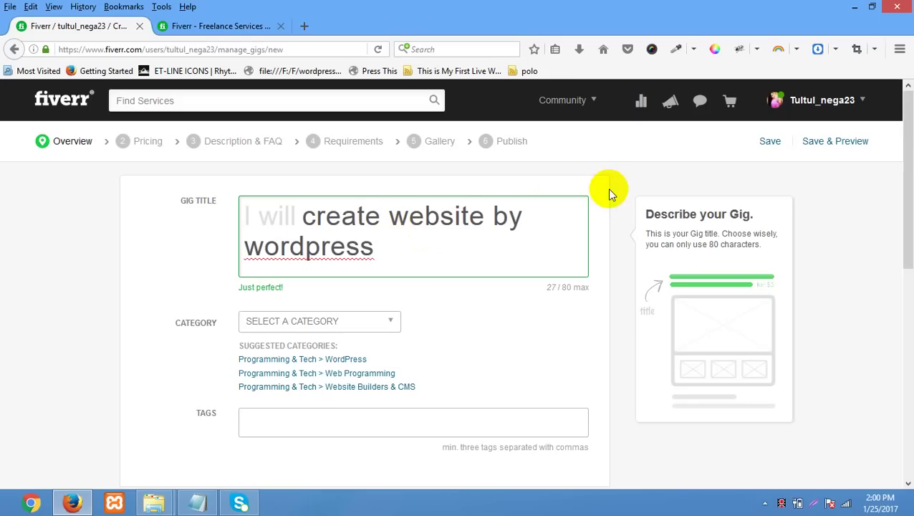
scroll(609, 192, down, 2)
scroll(582, 222, up, 2)
drag(387, 247, 240, 191)
Step: Choose PROGRAMMING & TECH as the gig category and WordPress as its subcategory
click(479, 280)
scroll(479, 279, down, 2)
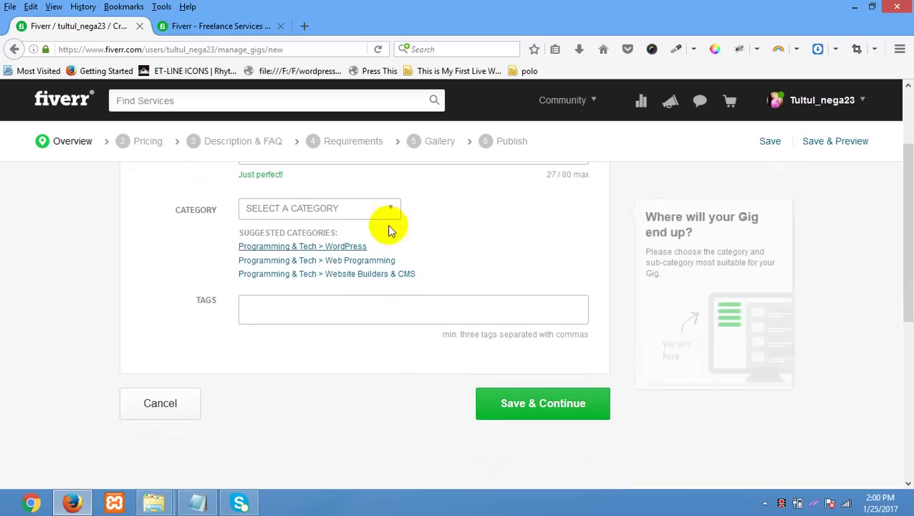
click(384, 210)
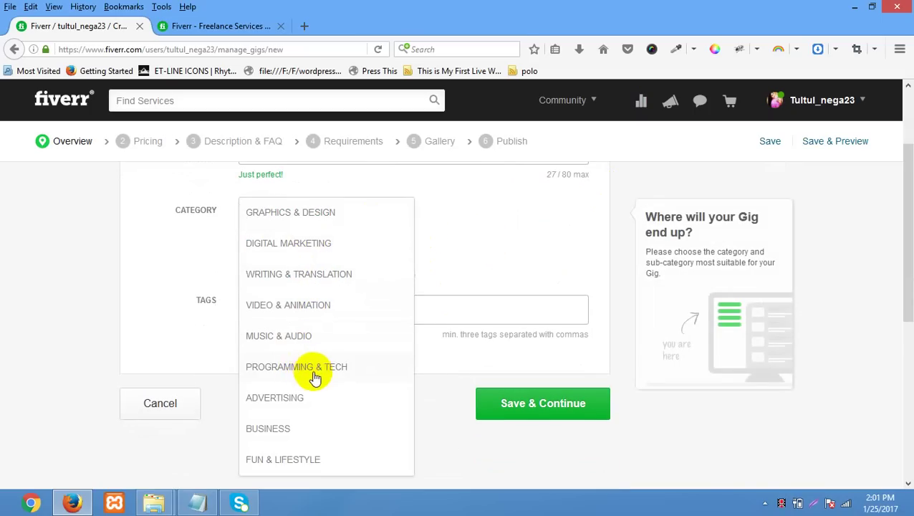
click(308, 367)
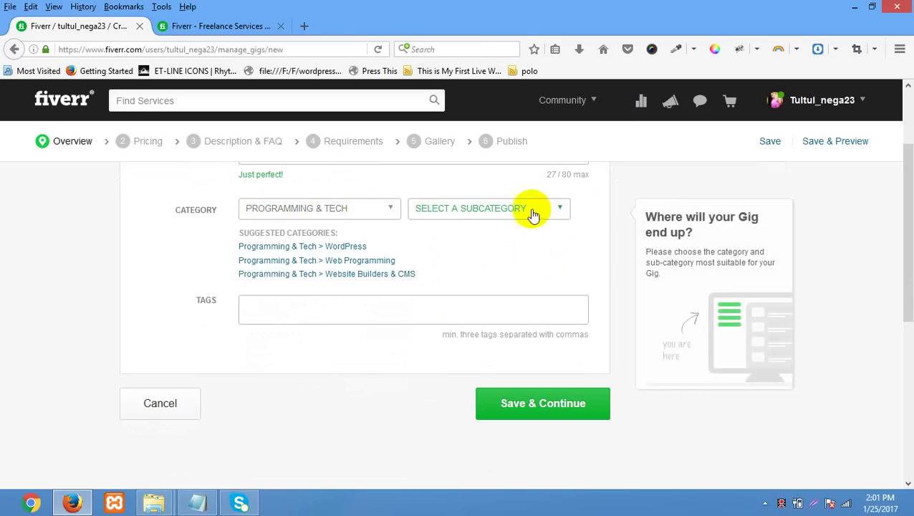
click(533, 222)
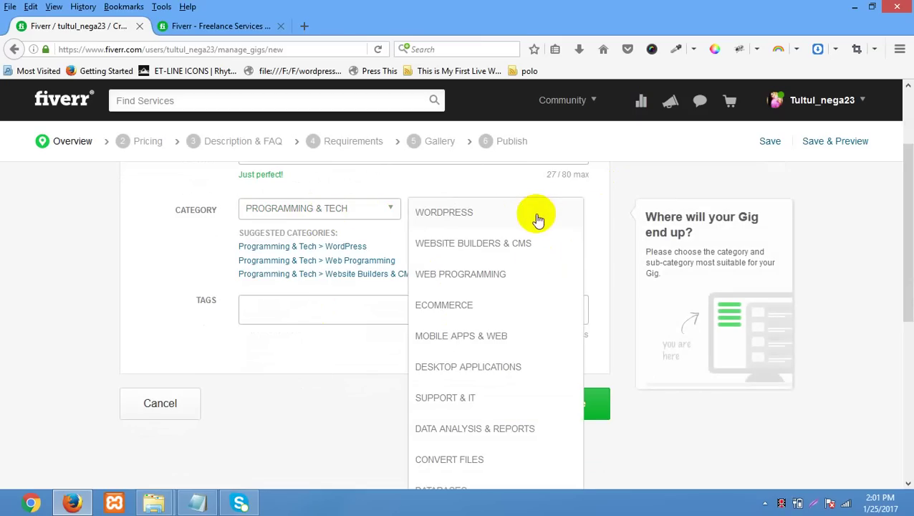
click(465, 215)
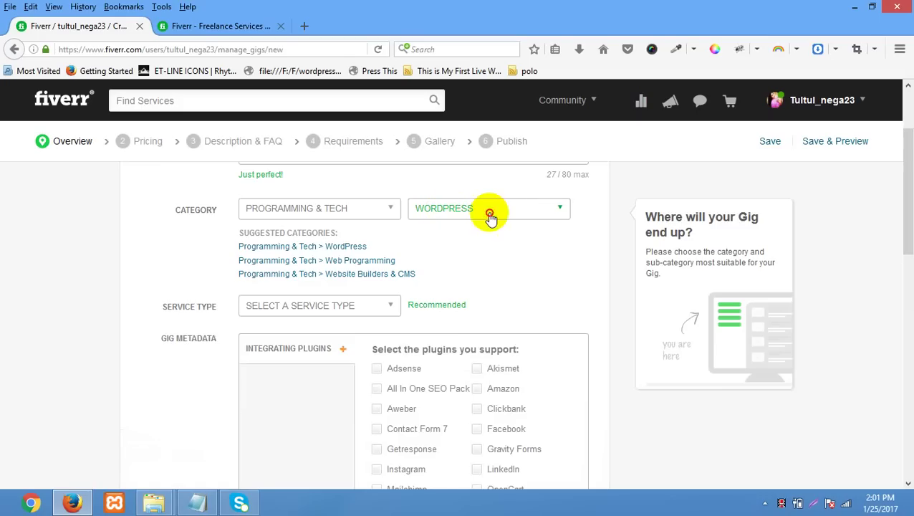
click(489, 214)
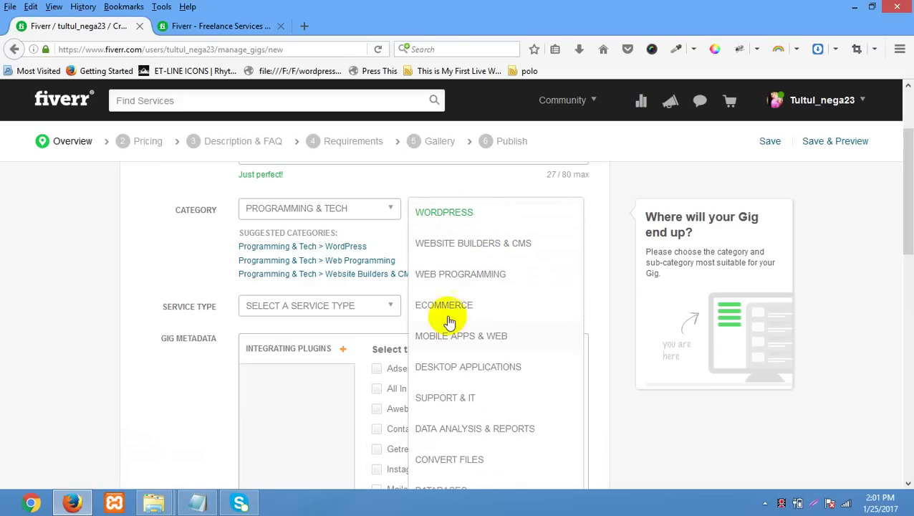
click(451, 213)
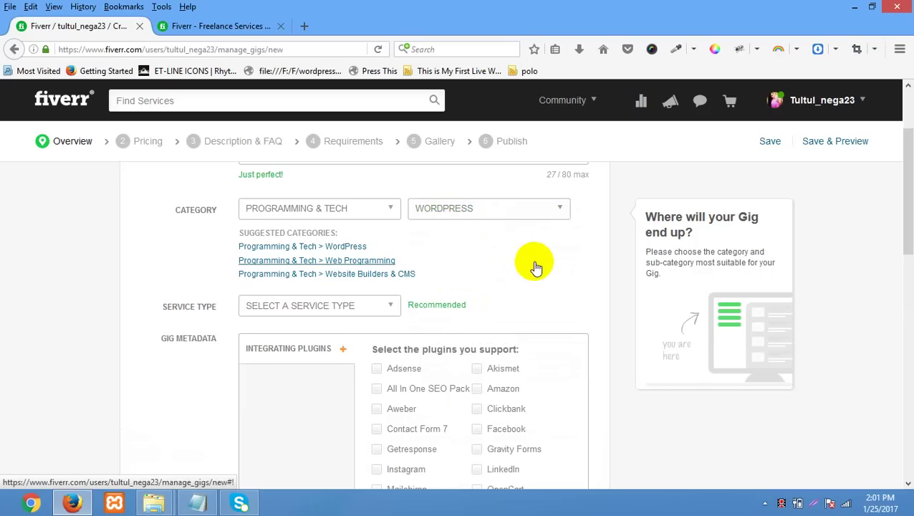
scroll(535, 266, down, 3)
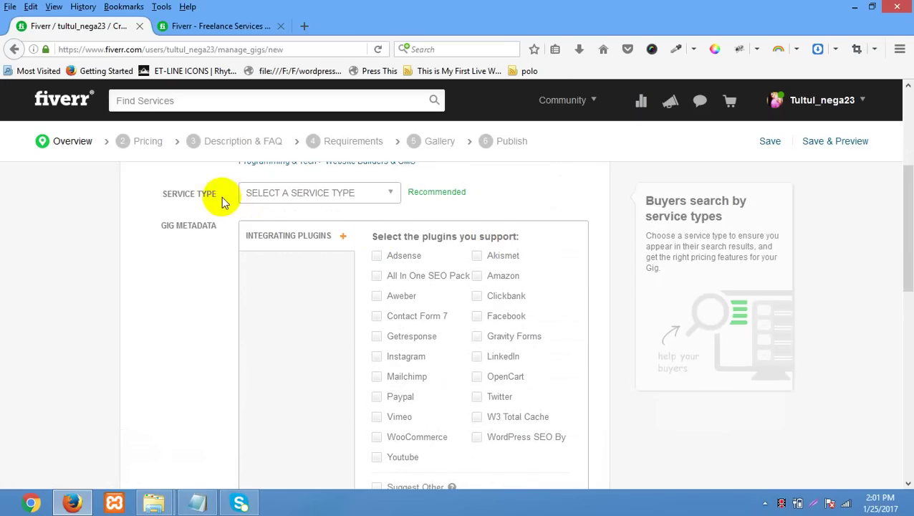
scroll(499, 230, up, 1)
scroll(501, 230, up, 1)
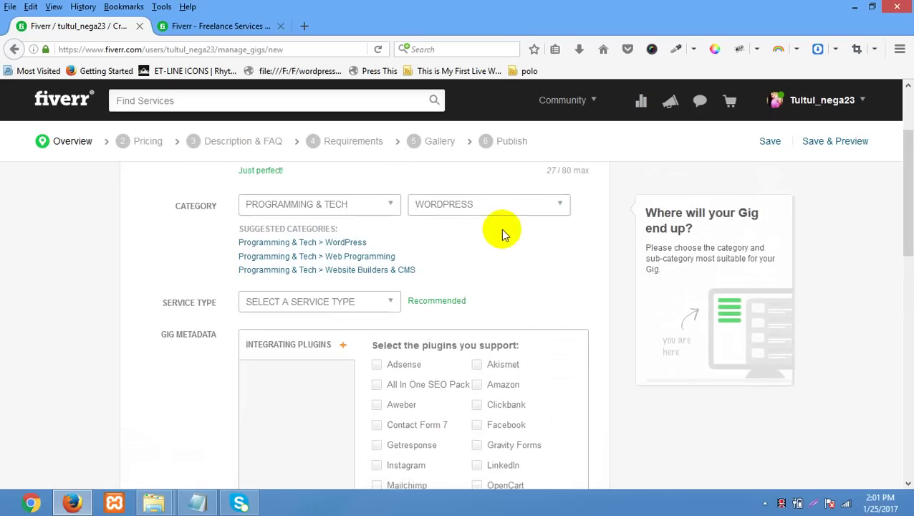
scroll(501, 231, down, 1)
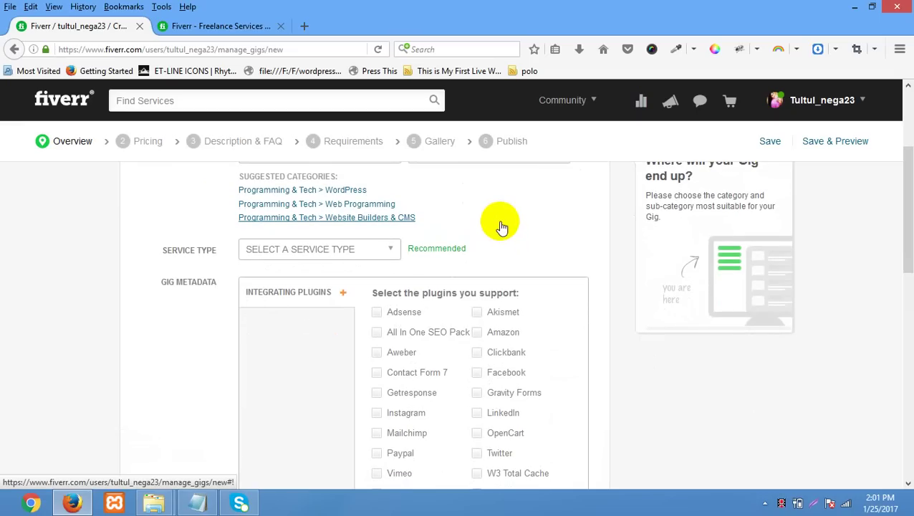
Step: Pick FULL WEBSITE CREATION from the Service Type dropdown list
click(378, 250)
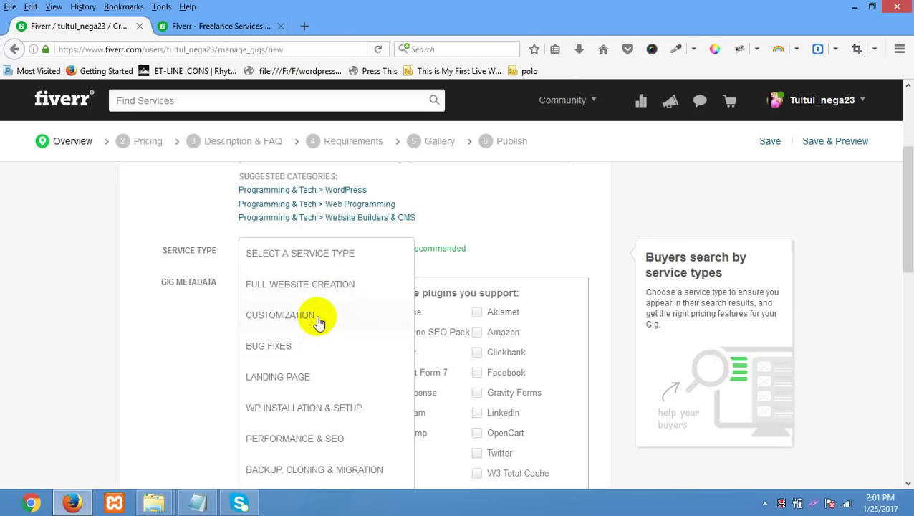
scroll(312, 315, down, 2)
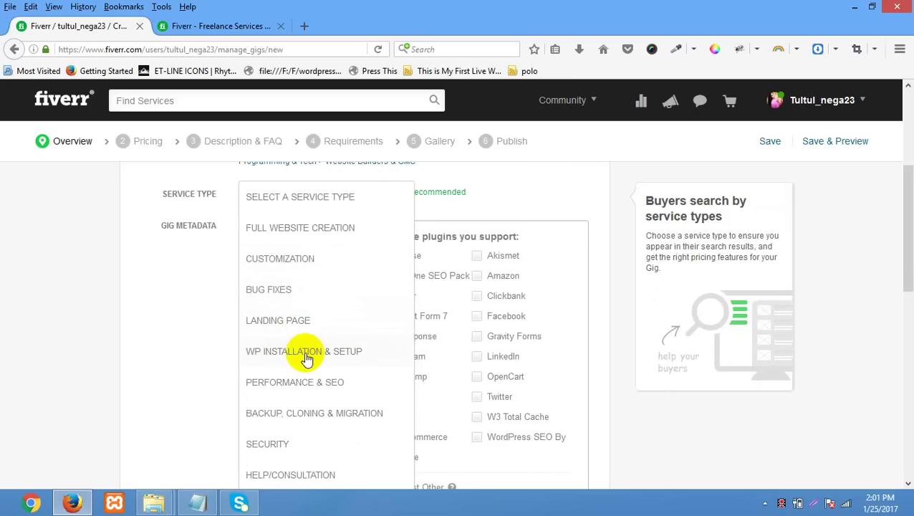
scroll(340, 340, down, 1)
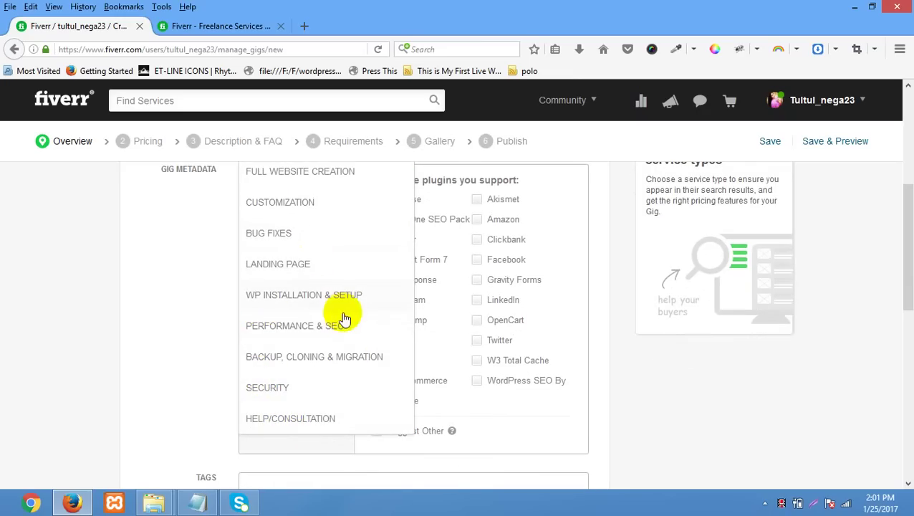
scroll(342, 318, up, 1)
click(310, 230)
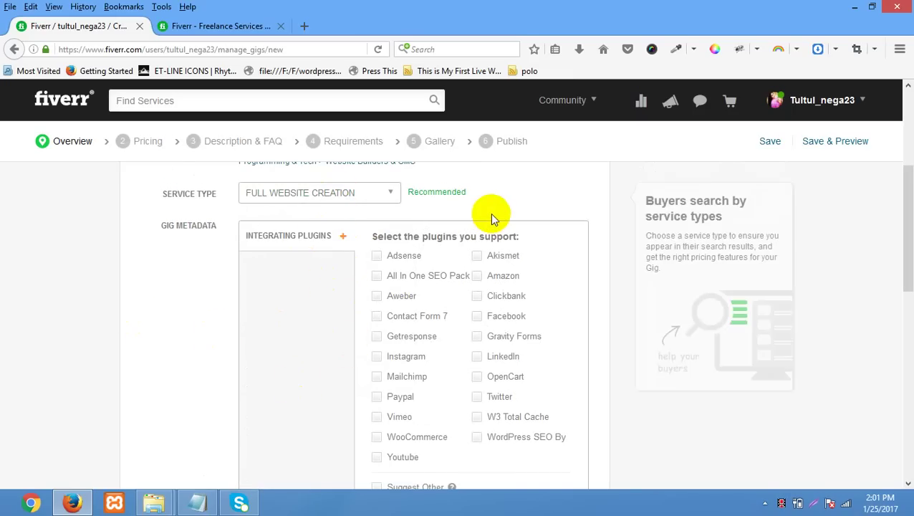
Step: Tick the left-column plugins from Adsense through Youtube, including Contact Form 7, Paypal and WooCommerce
scroll(494, 213, up, 1)
scroll(276, 313, down, 1)
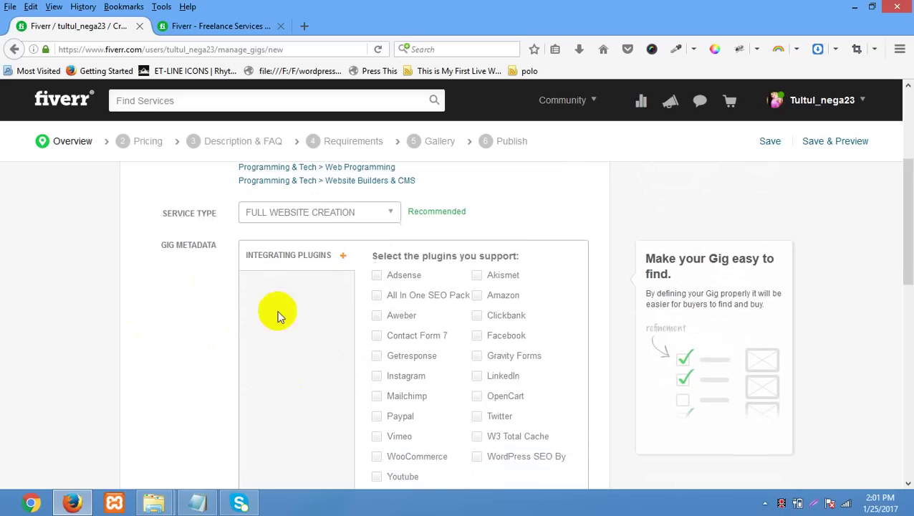
click(416, 259)
click(413, 278)
click(416, 296)
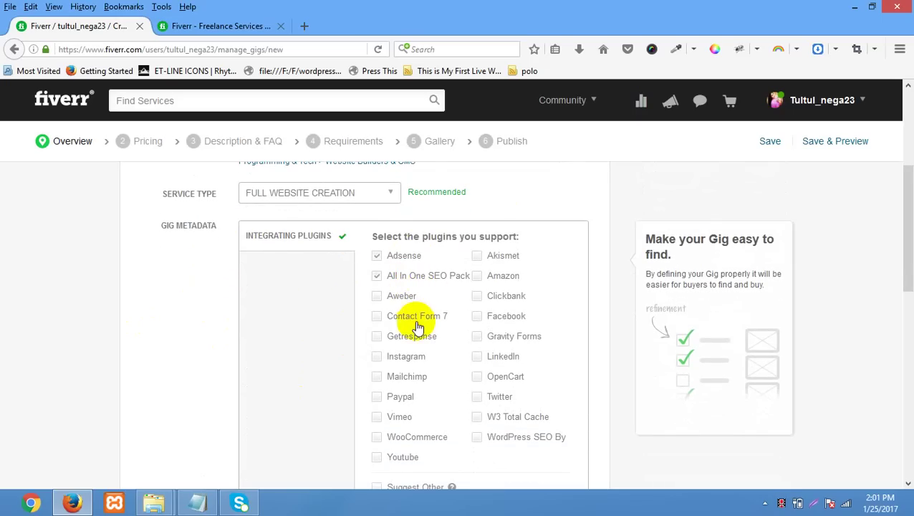
click(417, 316)
click(416, 341)
click(405, 361)
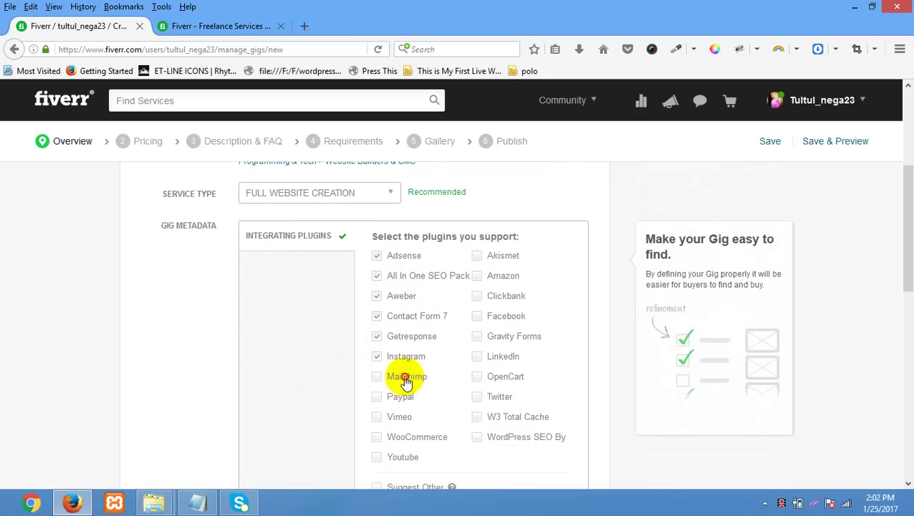
click(407, 378)
click(402, 397)
click(404, 417)
click(406, 437)
click(405, 457)
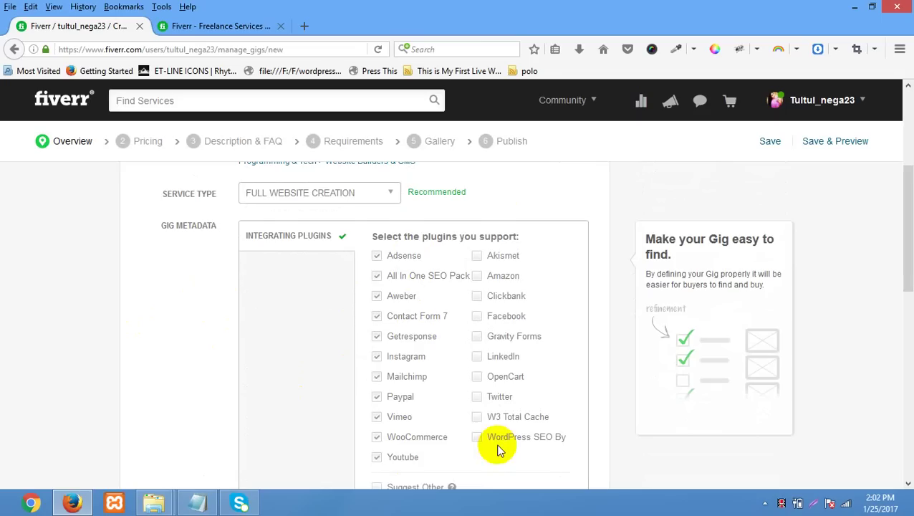
Step: Tick the right-column plugins, from W3 Total Cache and WordPress SEO up to Akismet
click(500, 417)
click(502, 436)
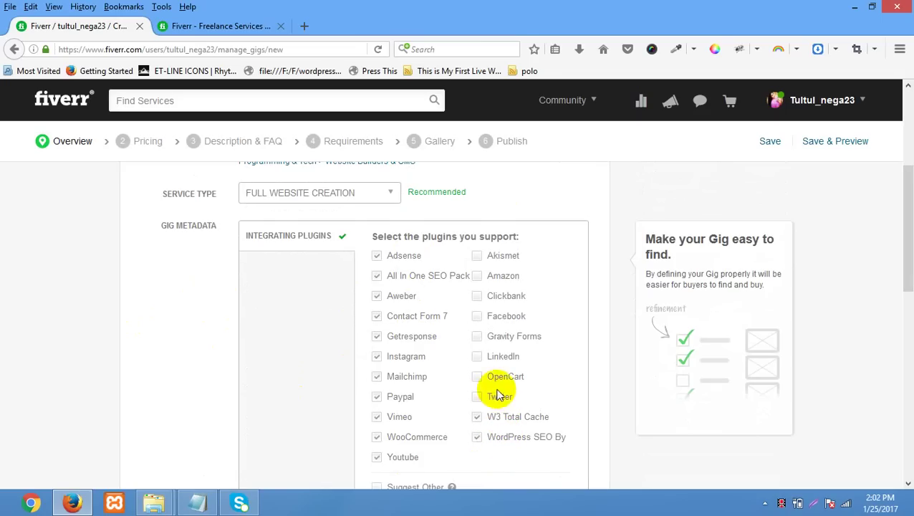
click(500, 397)
click(505, 377)
click(503, 356)
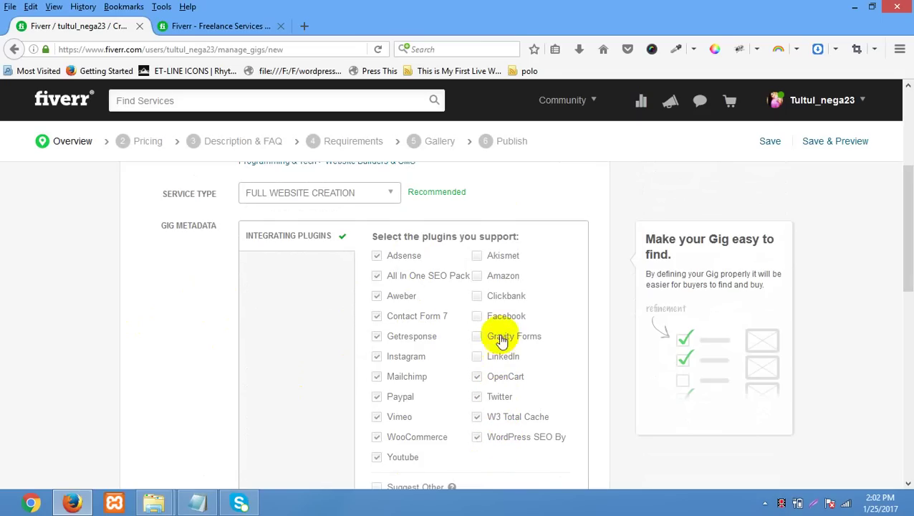
click(509, 337)
click(500, 319)
click(498, 297)
click(496, 277)
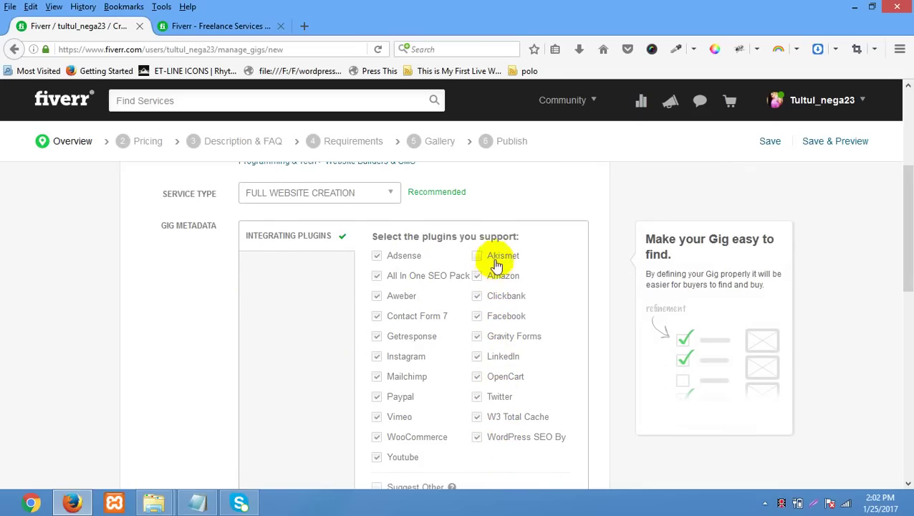
click(494, 257)
scroll(570, 265, down, 5)
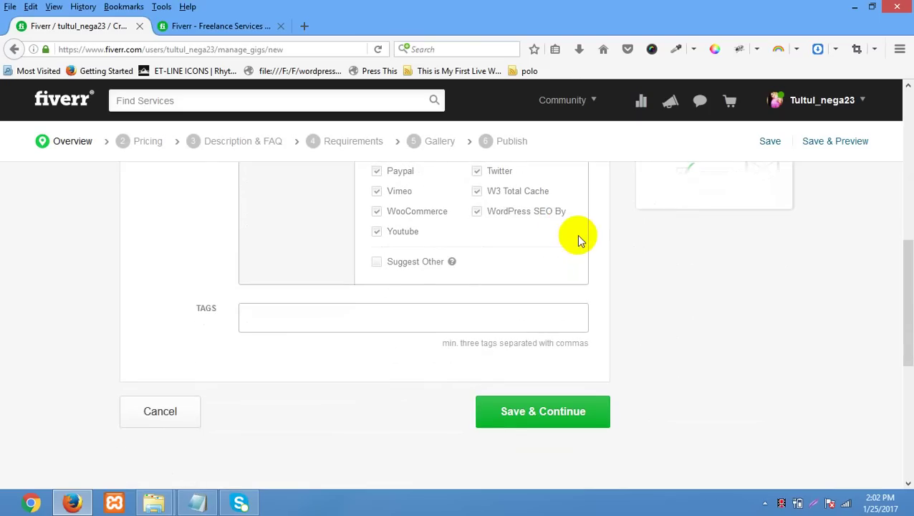
Step: Add the WORDPRESS WEBSITE tag, removing a mistaken WORDPRESS WE tag first
click(255, 326)
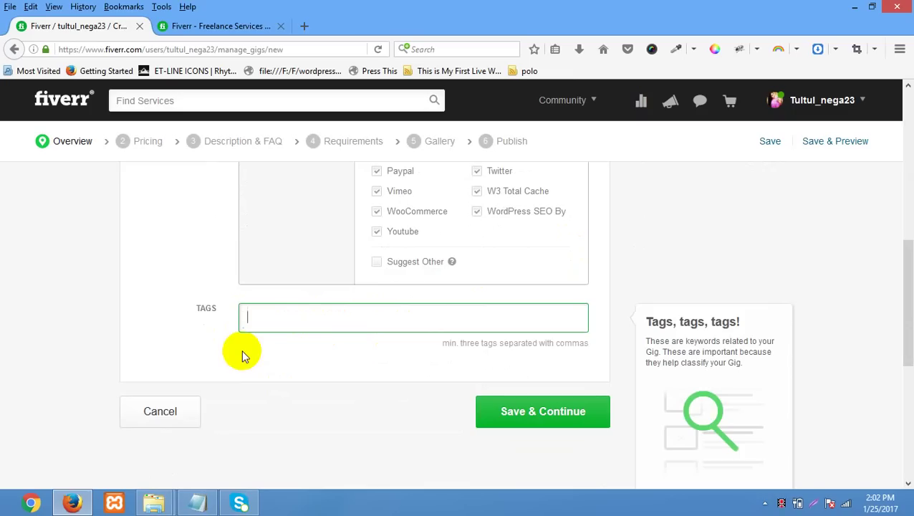
text(wordpress)
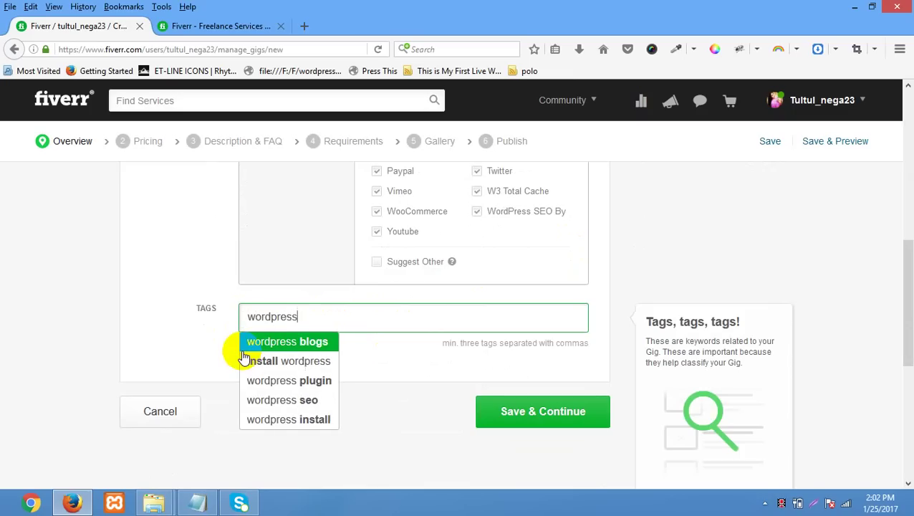
text( we)
key(Return)
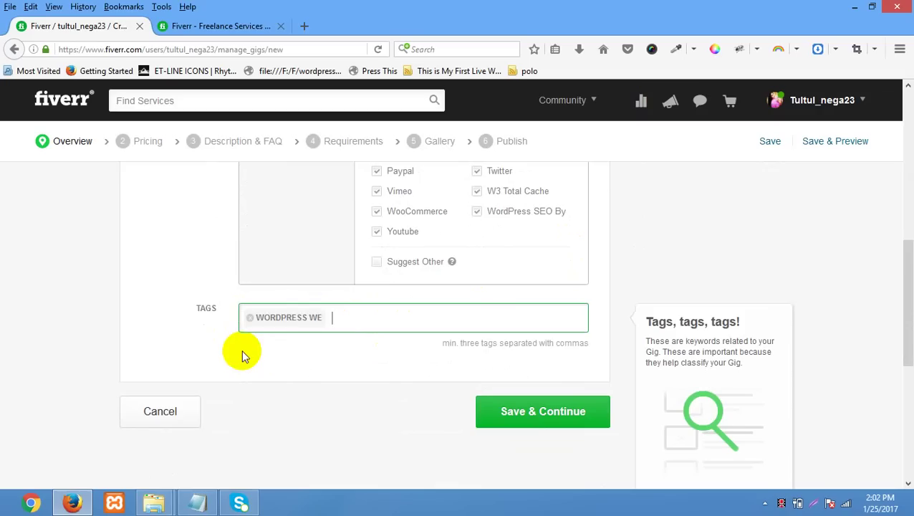
key(BackSpace)
text(w)
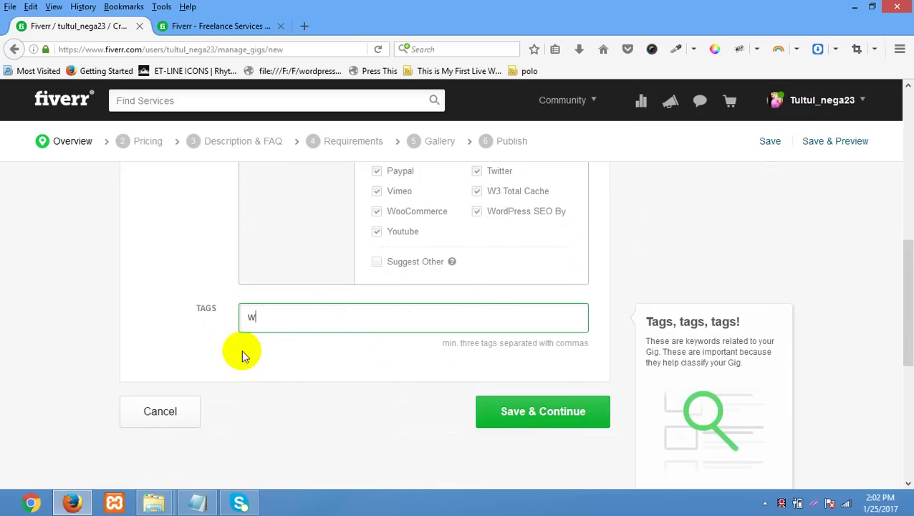
text(ordpress web)
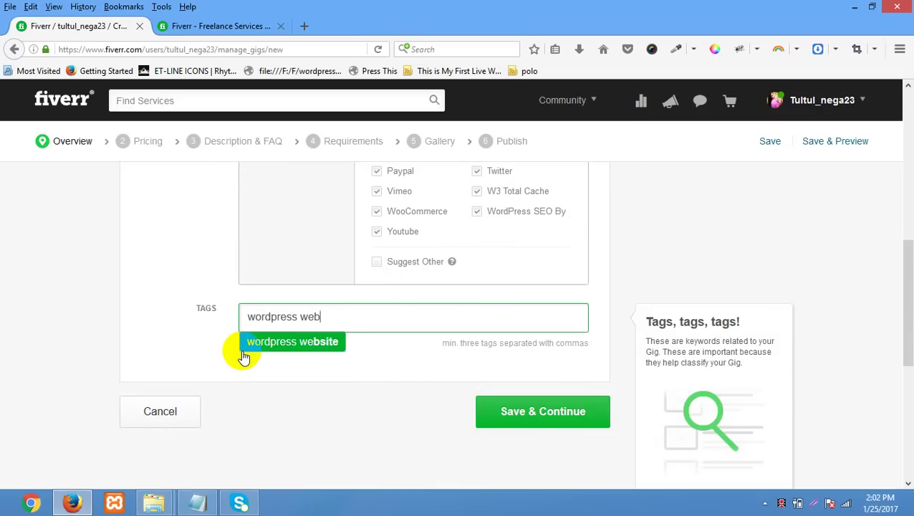
text(site)
click(242, 350)
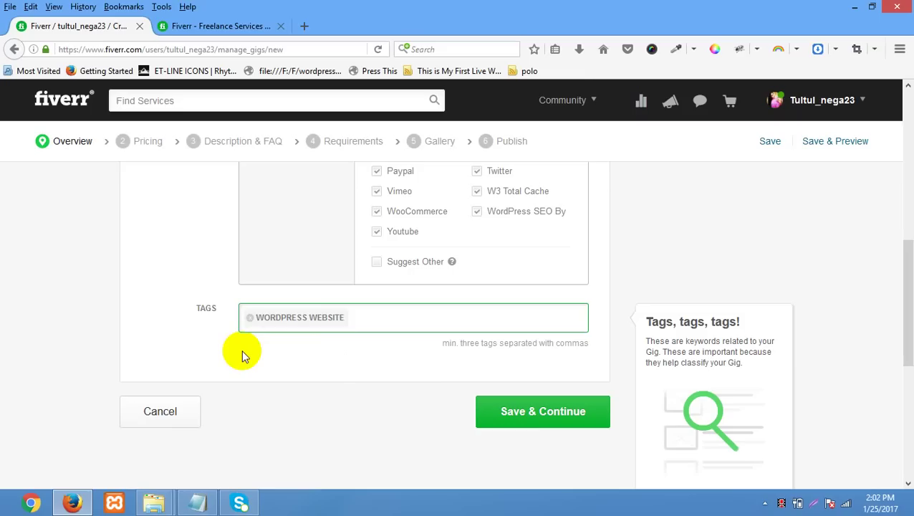
Step: Add the CLONE and RESPONSIVE tags
text(website )
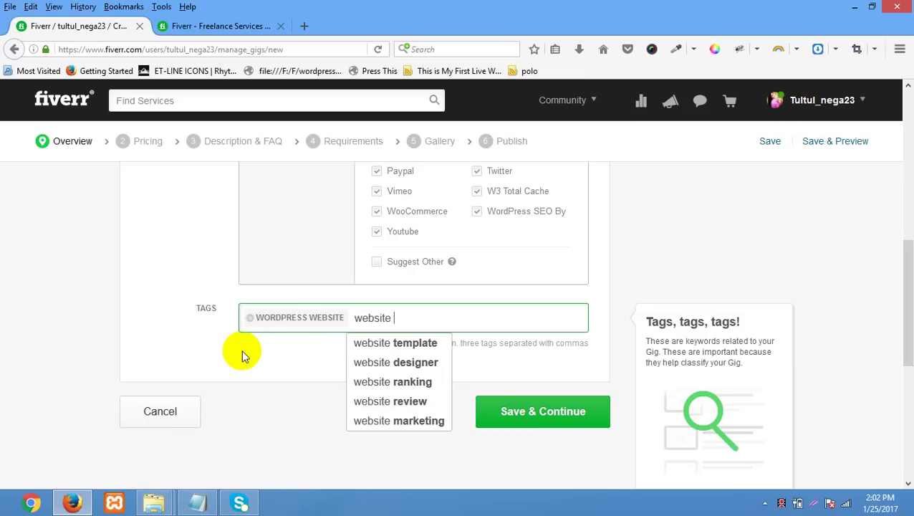
text(t)
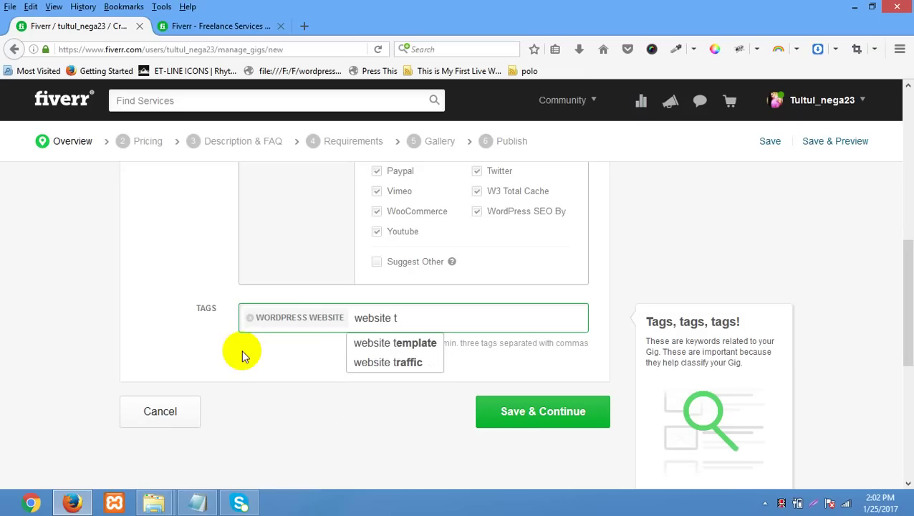
key(BackSpace)
key(BackSpace)
key(BackSpace)
key(BackSpace)
key(BackSpace)
key(BackSpace)
key(BackSpace)
key(BackSpace)
key(BackSpace)
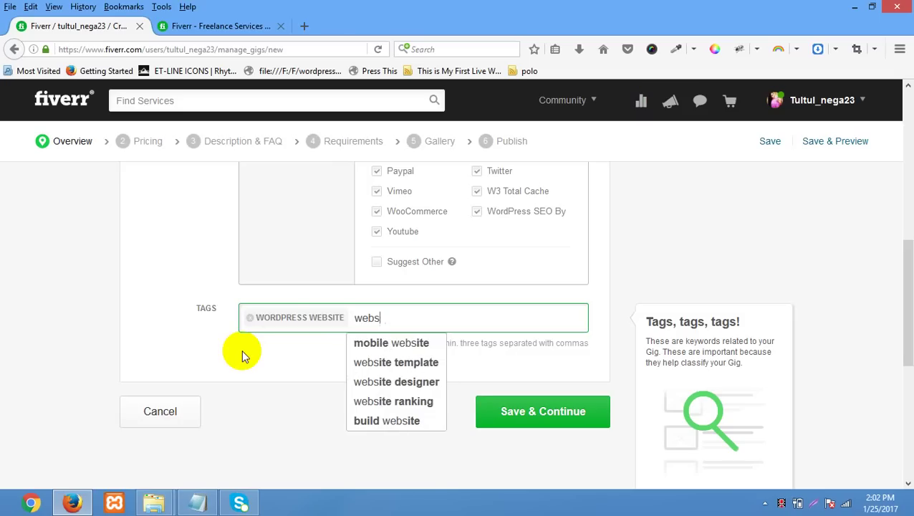
text(re)
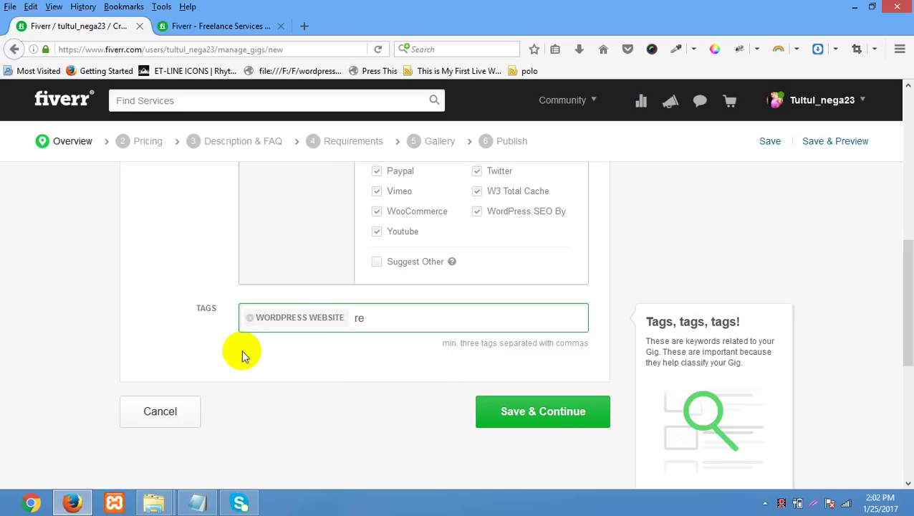
text(sponsive)
key(BackSpace)
key(BackSpace)
key(BackSpace)
key(BackSpace)
key(BackSpace)
key(BackSpace)
key(BackSpace)
key(BackSpace)
key(BackSpace)
key(BackSpace)
key(BackSpace)
key(BackSpace)
key(BackSpace)
text(clone)
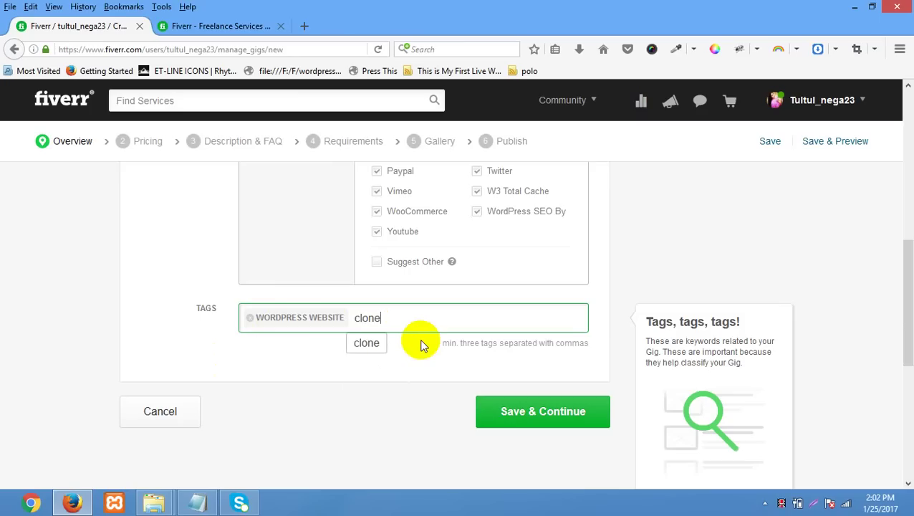
click(374, 348)
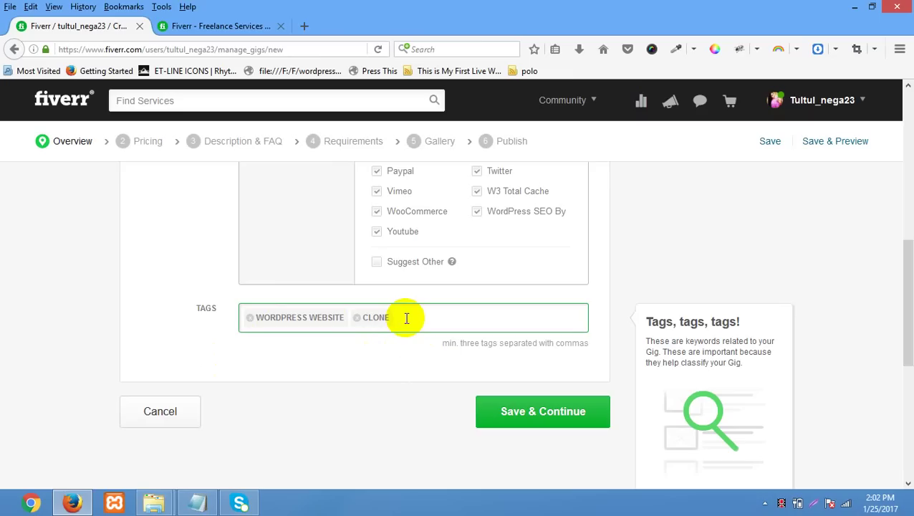
text(responsive)
key(comma)
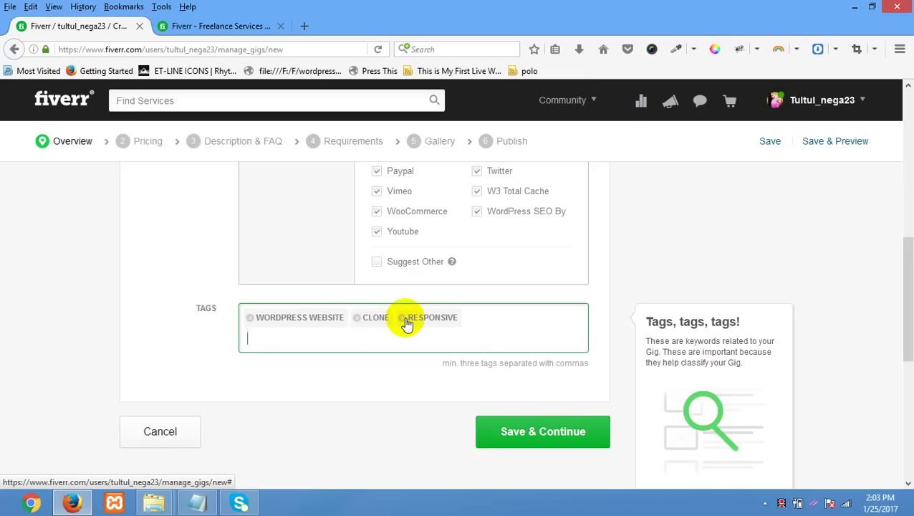
Step: Add CREATE WEBSITE and BUILD WEBSITE tags from the autocomplete suggestions
text(create)
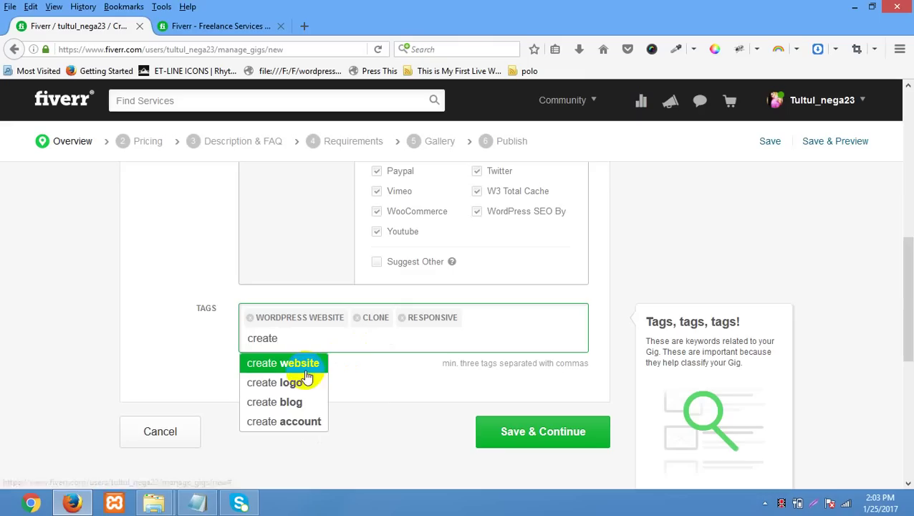
click(306, 367)
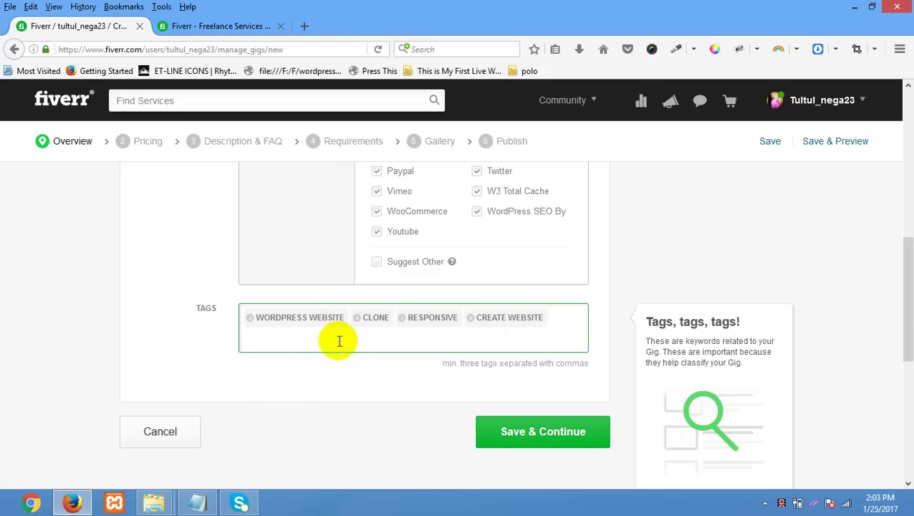
text(site)
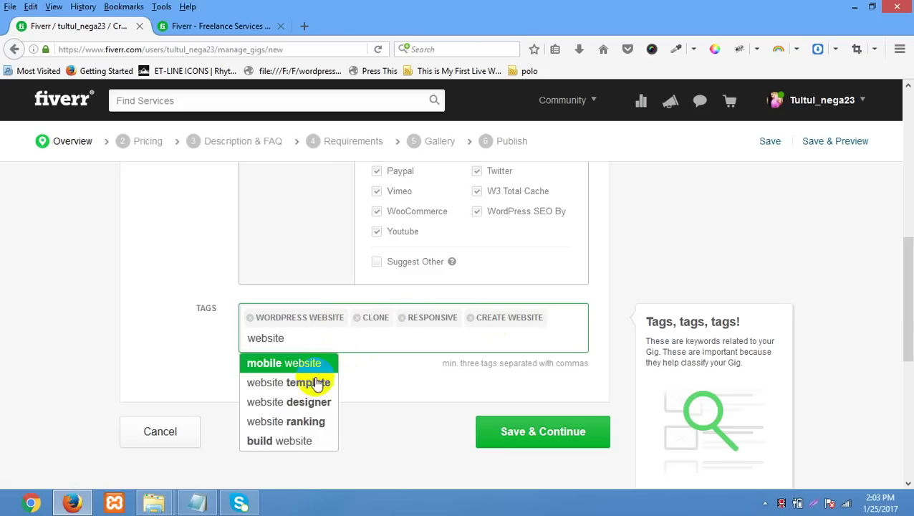
click(315, 444)
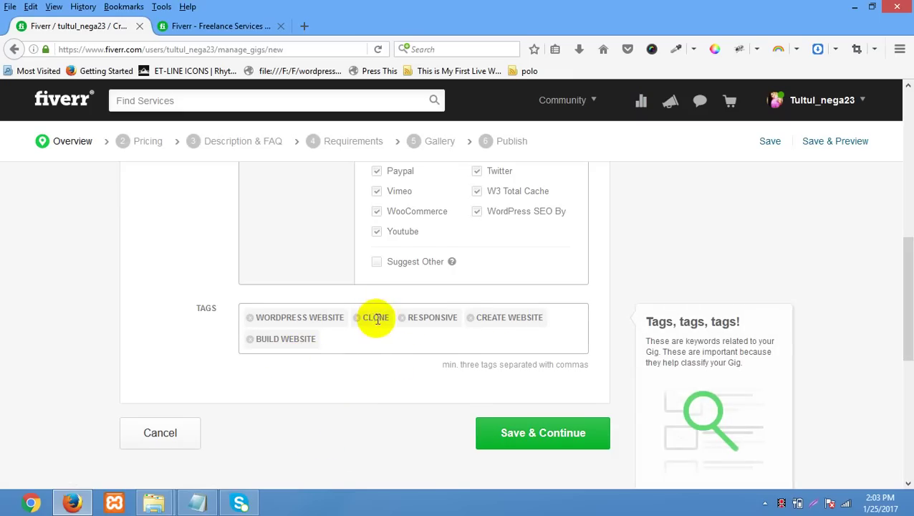
Step: Finish editing the gig's search tags in the Overview form
scroll(336, 301, down, 2)
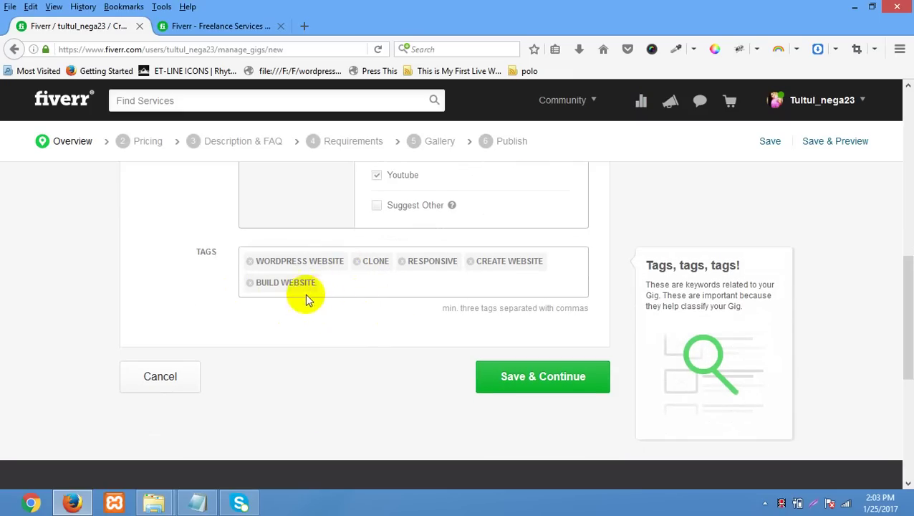
scroll(356, 295, up, 5)
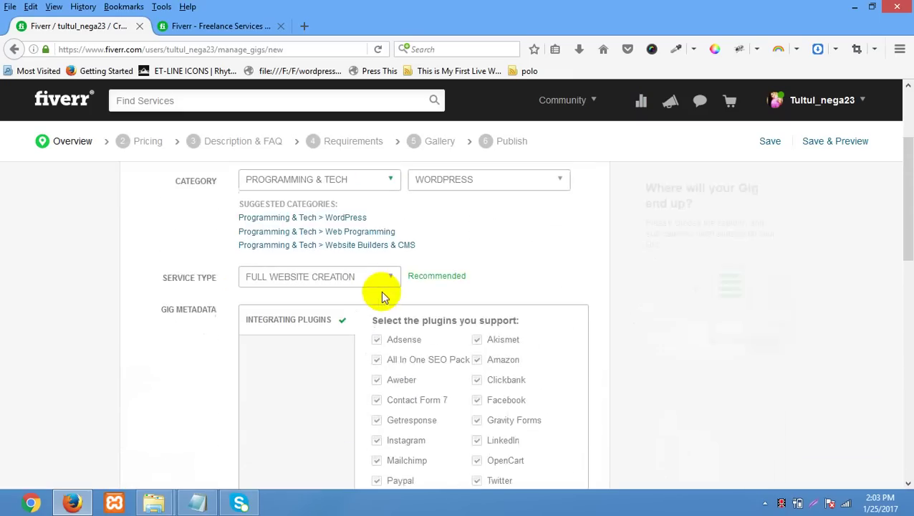
scroll(383, 294, down, 8)
scroll(337, 237, up, 4)
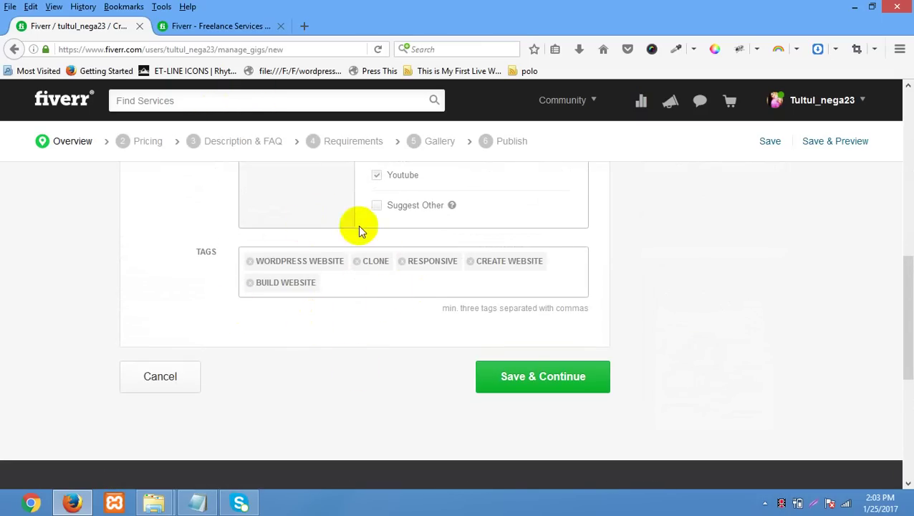
click(691, 226)
Step: Save the gig Overview and continue to the Scope & Pricing step
scroll(694, 227, up, 1)
scroll(693, 228, down, 2)
scroll(695, 228, up, 3)
scroll(703, 229, down, 4)
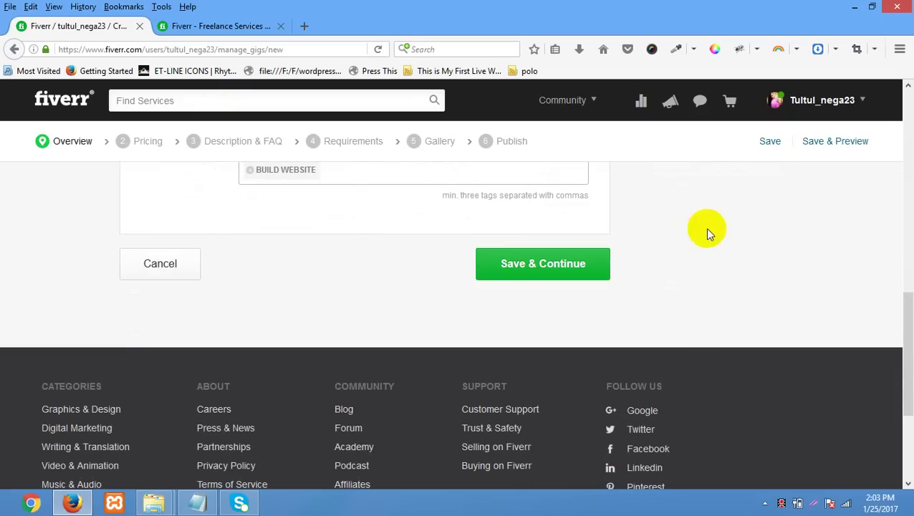
click(546, 269)
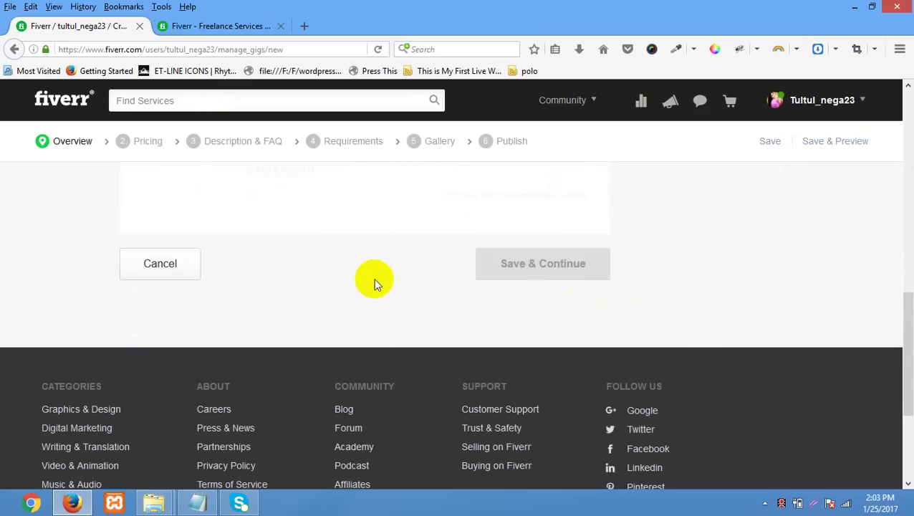
scroll(373, 278, up, 3)
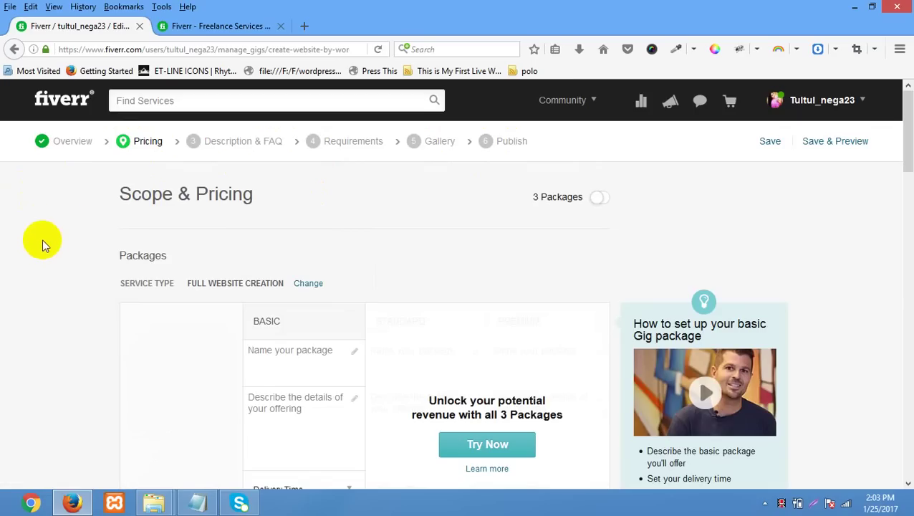
Step: Scroll through the empty Basic package table on the Pricing step
scroll(41, 234, down, 3)
scroll(41, 233, down, 1)
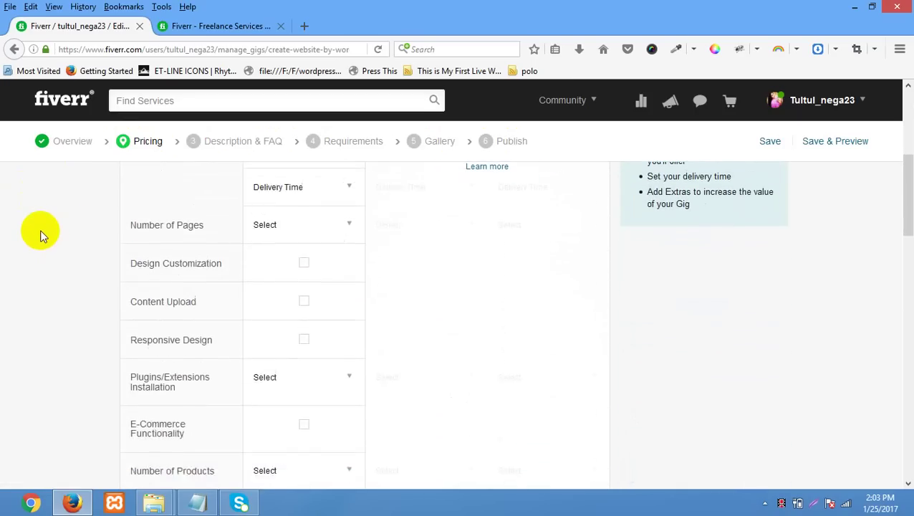
scroll(41, 234, up, 3)
scroll(41, 234, down, 1)
scroll(41, 234, down, 2)
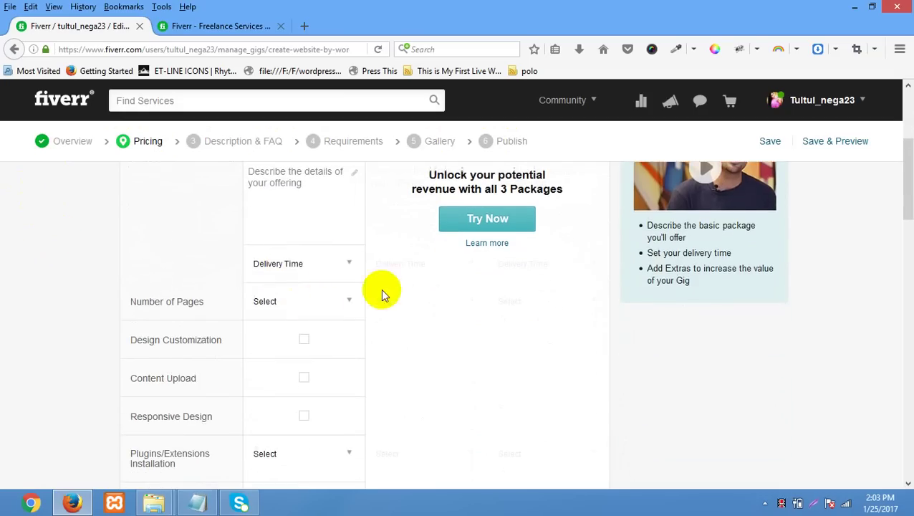
scroll(301, 257, up, 3)
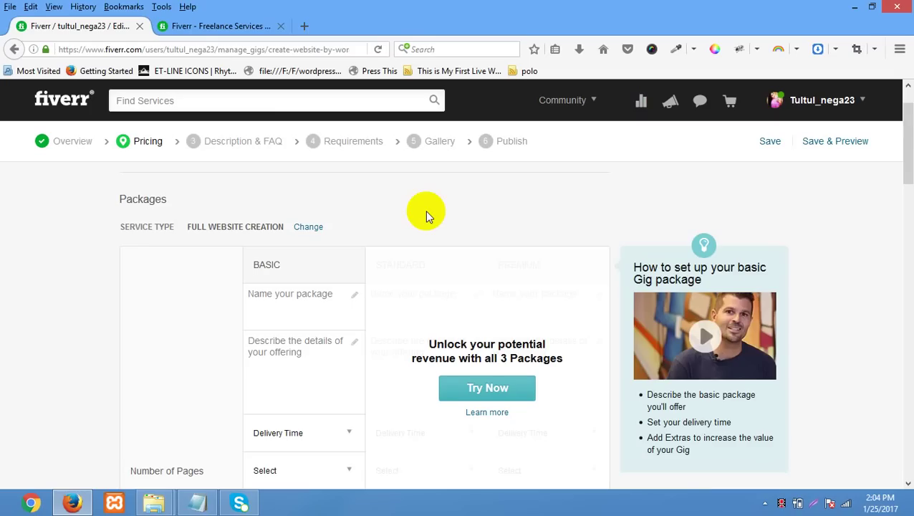
scroll(494, 326, down, 2)
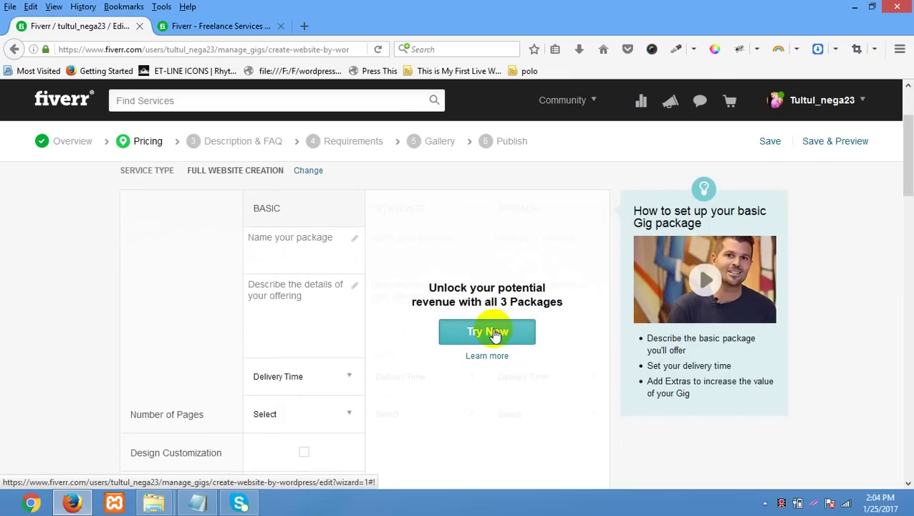
Step: Unlock all 3 packages with Try Now and dismiss the gig packages notice
click(495, 333)
click(696, 94)
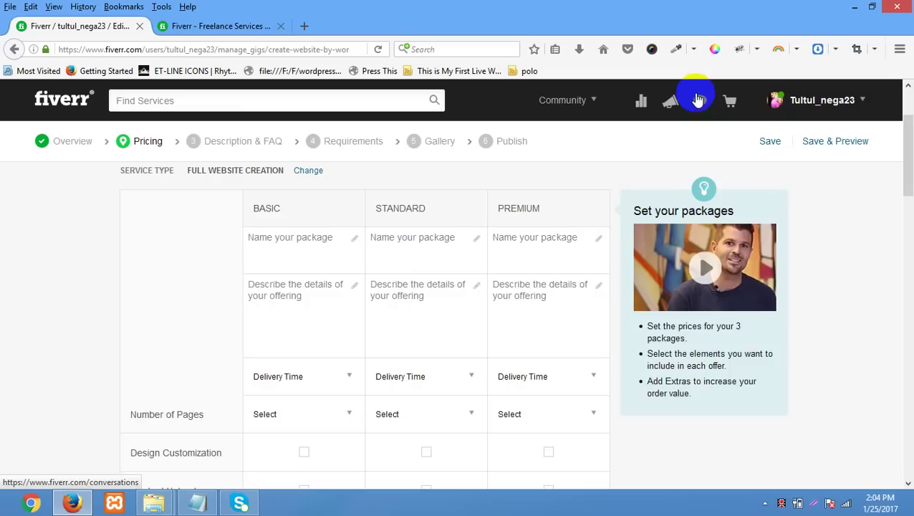
scroll(238, 279, down, 1)
scroll(333, 241, up, 1)
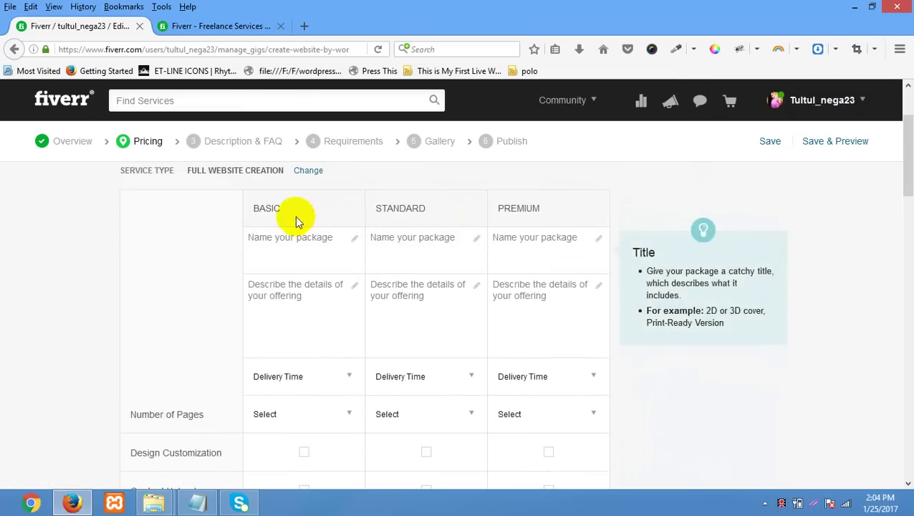
Step: Review the empty BASIC, STANDARD and PREMIUM package columns
drag(299, 222, 246, 206)
double_click(394, 208)
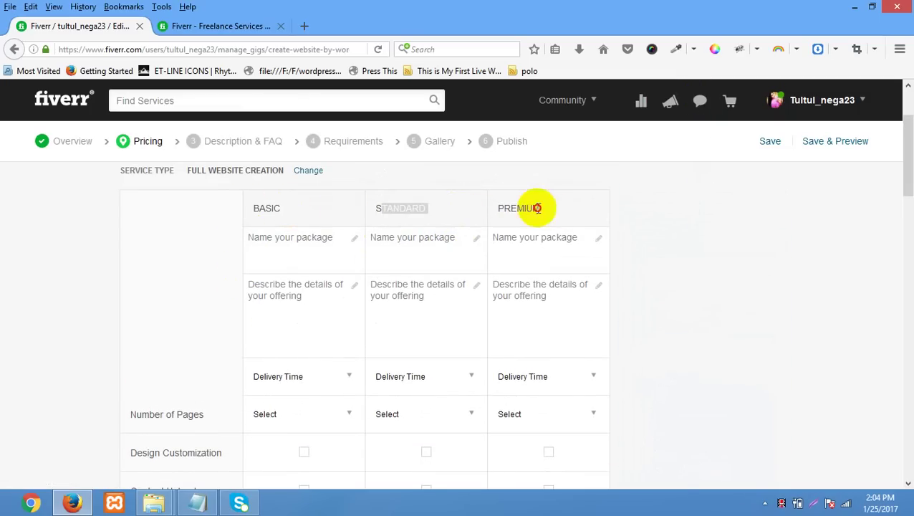
drag(538, 208, 486, 198)
scroll(436, 257, down, 3)
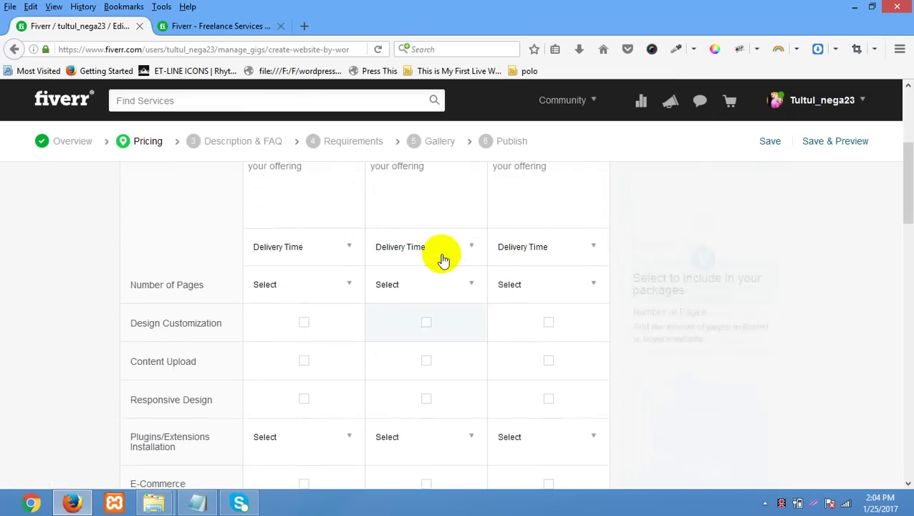
scroll(443, 259, up, 1)
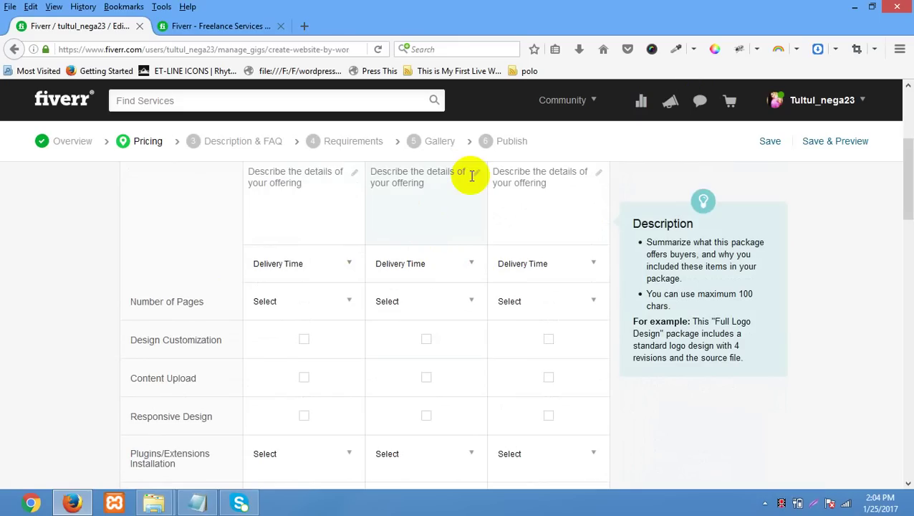
scroll(378, 272, up, 4)
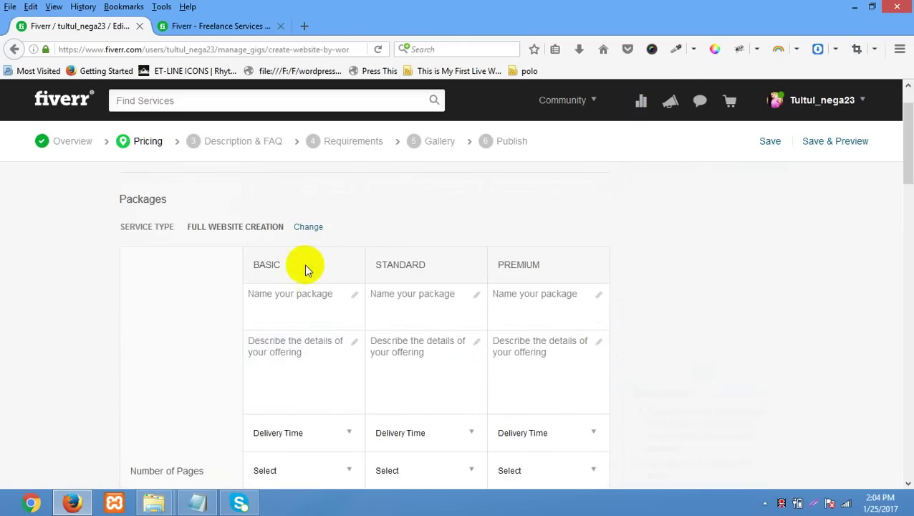
Step: Name the first two packages 'Basic' and 'Standard'
click(285, 296)
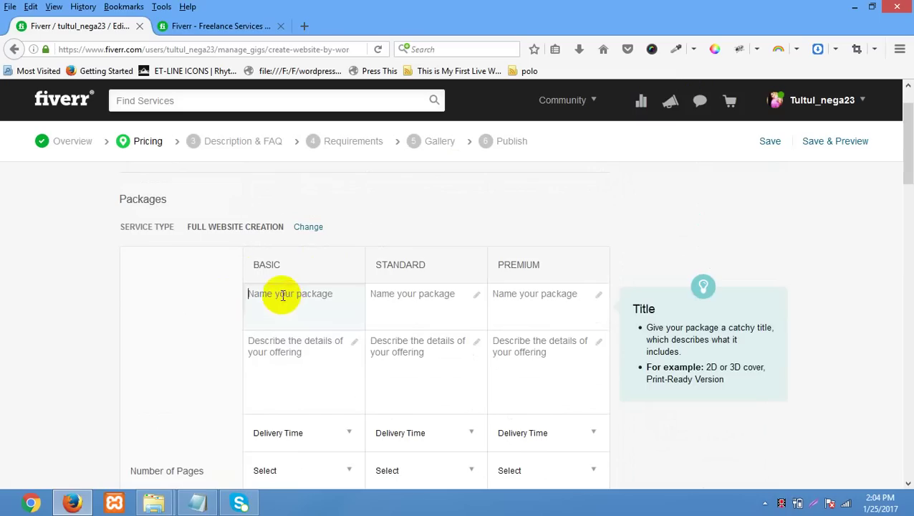
text(Basic)
double_click(394, 263)
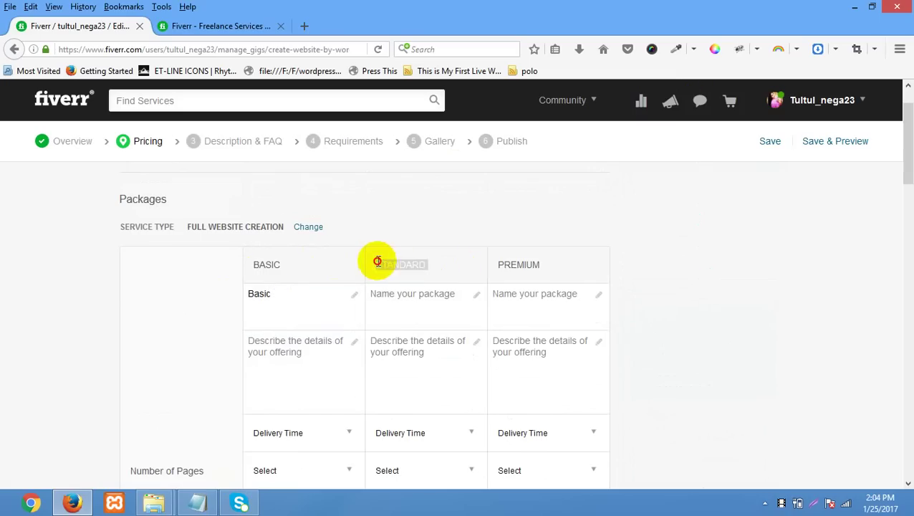
click(412, 305)
text(Standard)
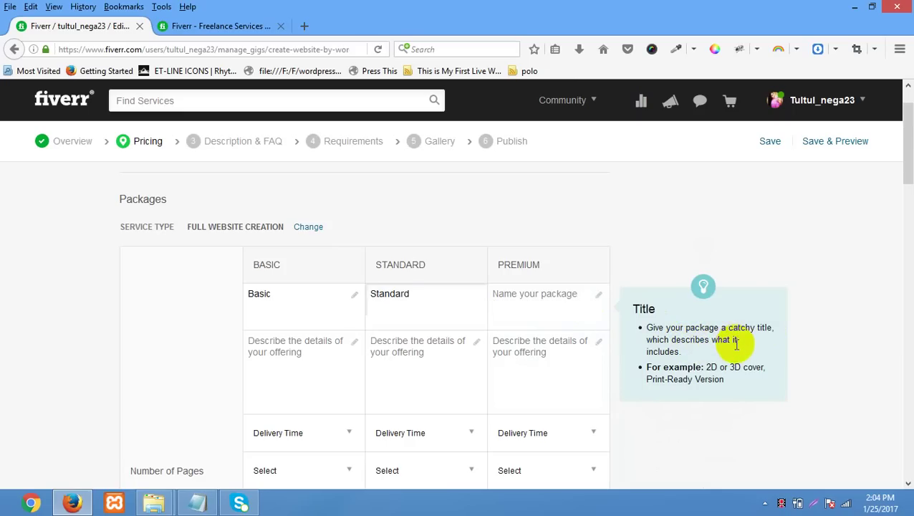
Step: Name the third package 'Premium', removing the pasted leading space
drag(736, 345, 649, 332)
click(698, 349)
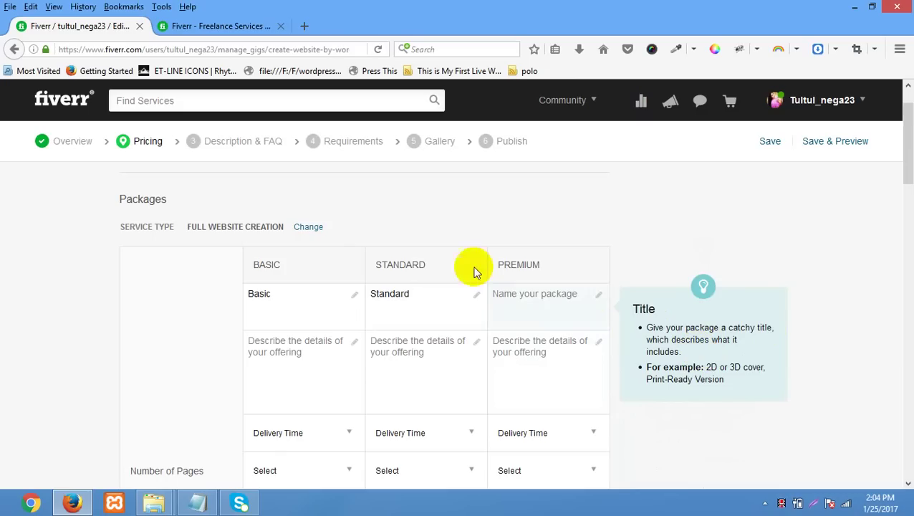
drag(414, 300, 366, 299)
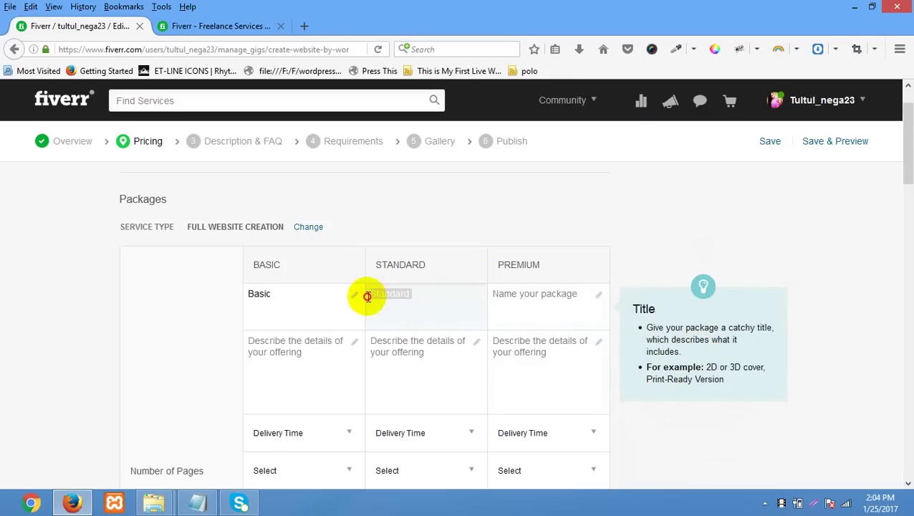
click(531, 304)
drag(563, 278, 486, 262)
click(523, 312)
text(Premium)
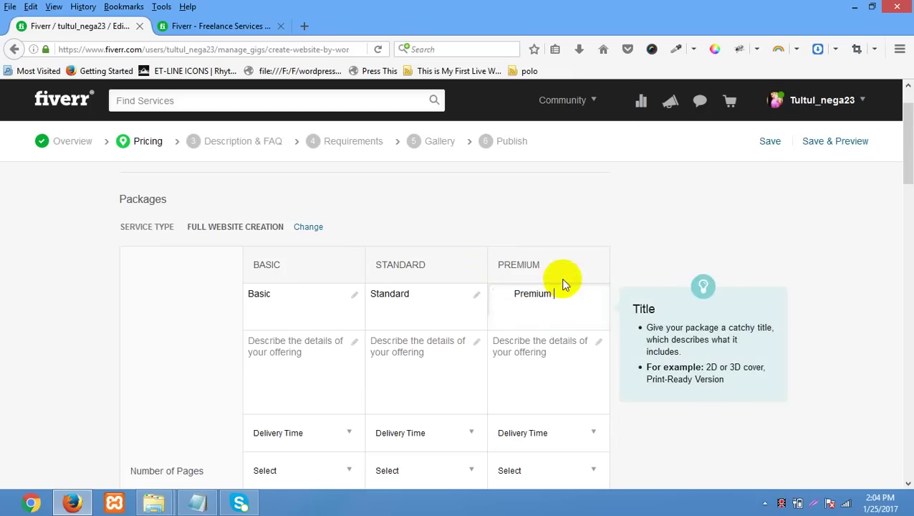
key(BackSpace)
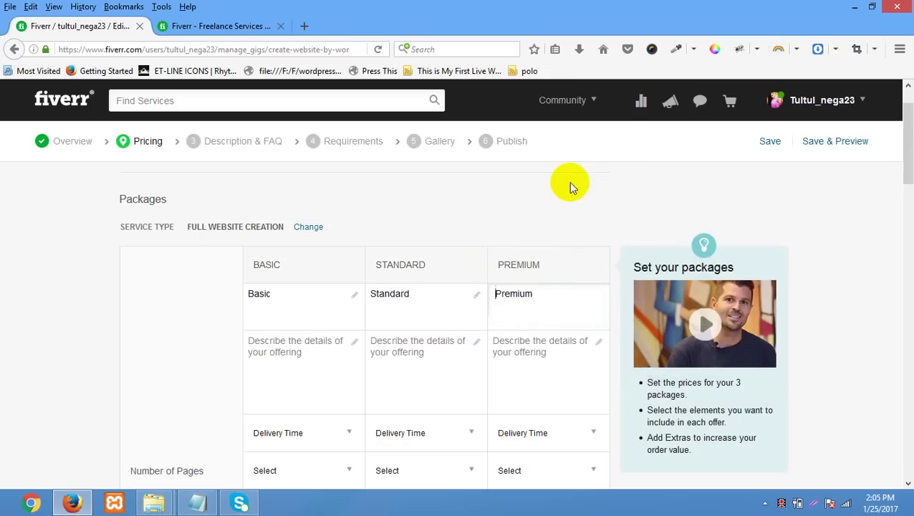
scroll(563, 178, down, 3)
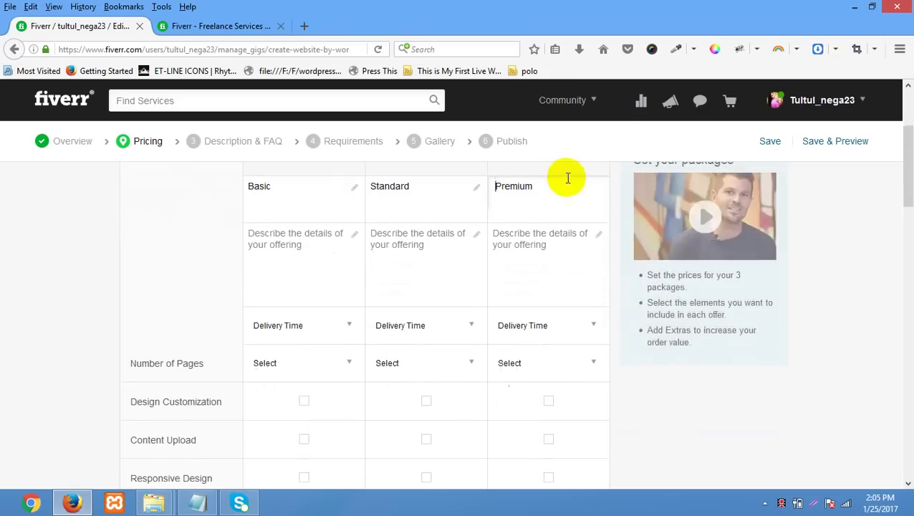
Step: Write the Basic description lines 'WP install Theme install and active' and 'required plugins install'
click(293, 249)
scroll(362, 262, up, 2)
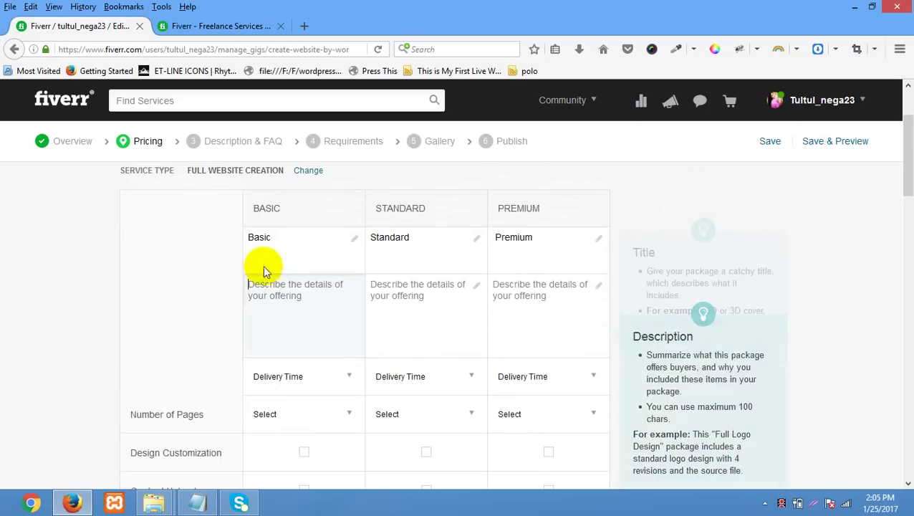
drag(272, 242, 234, 242)
click(283, 301)
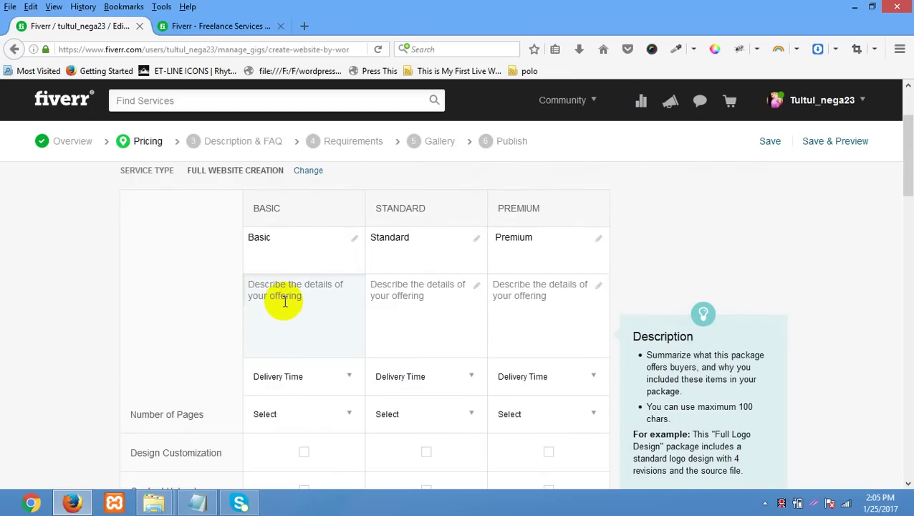
text(WP install )
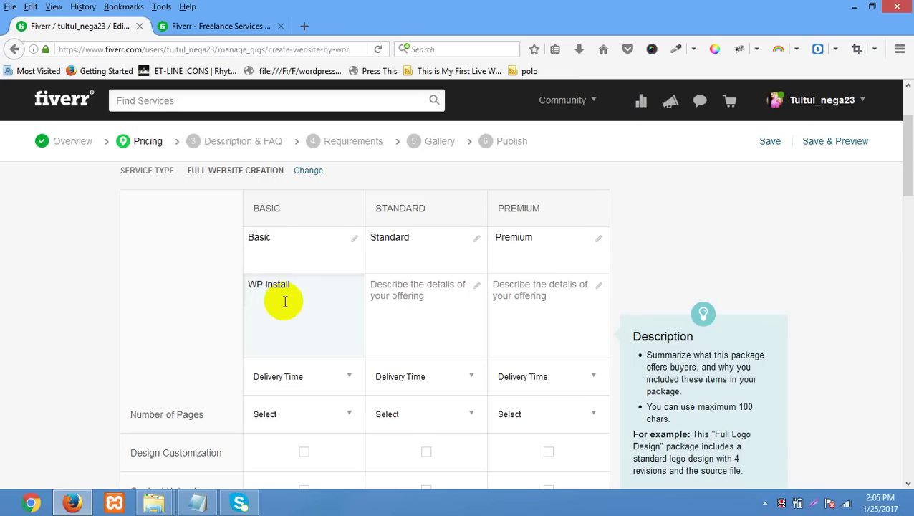
text(Theme install and active)
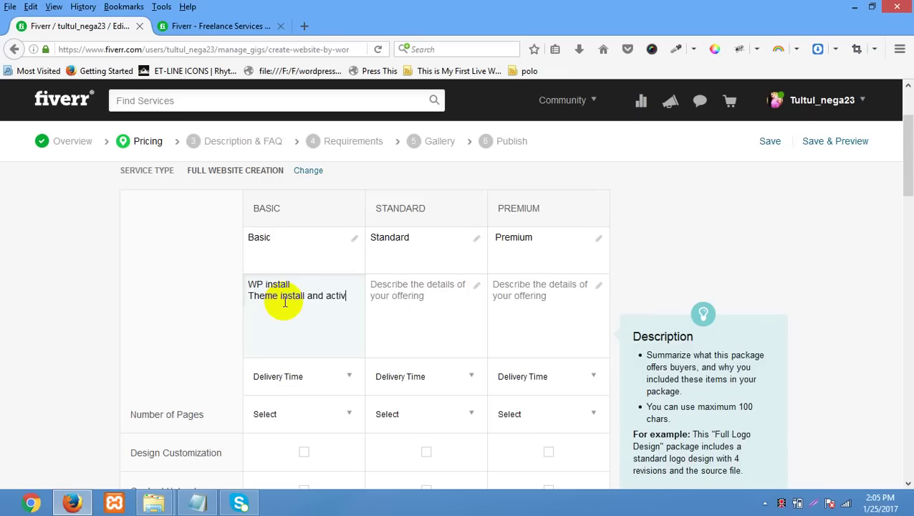
key(Return)
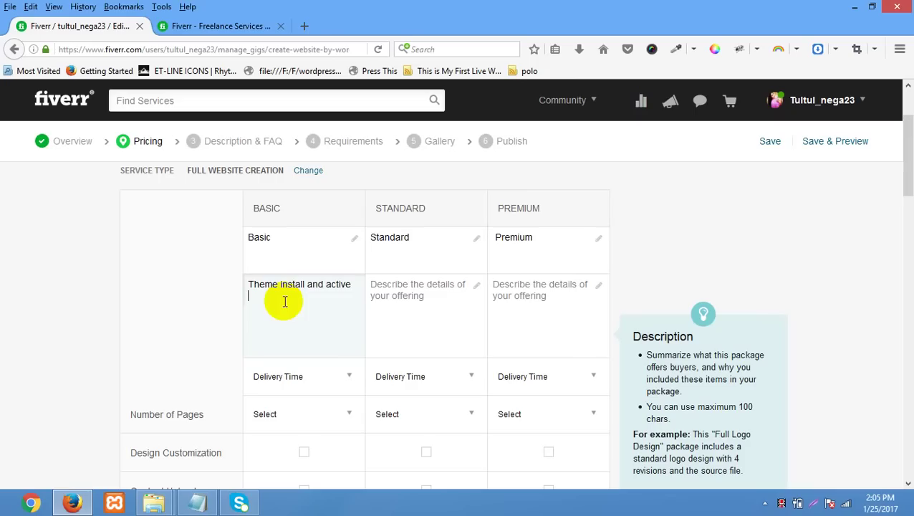
key(BackSpace)
text(required plugins install)
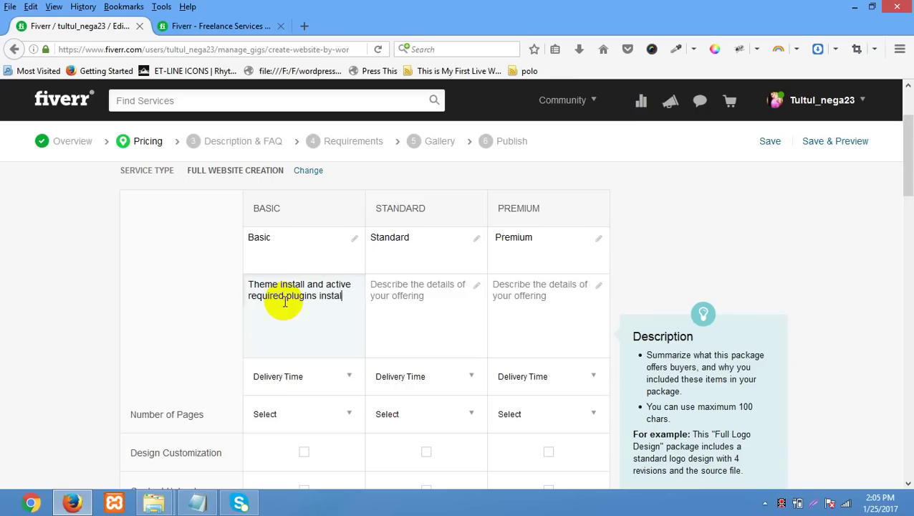
Step: Add a third Basic description line reading '5 pages complete website'
key(Return)
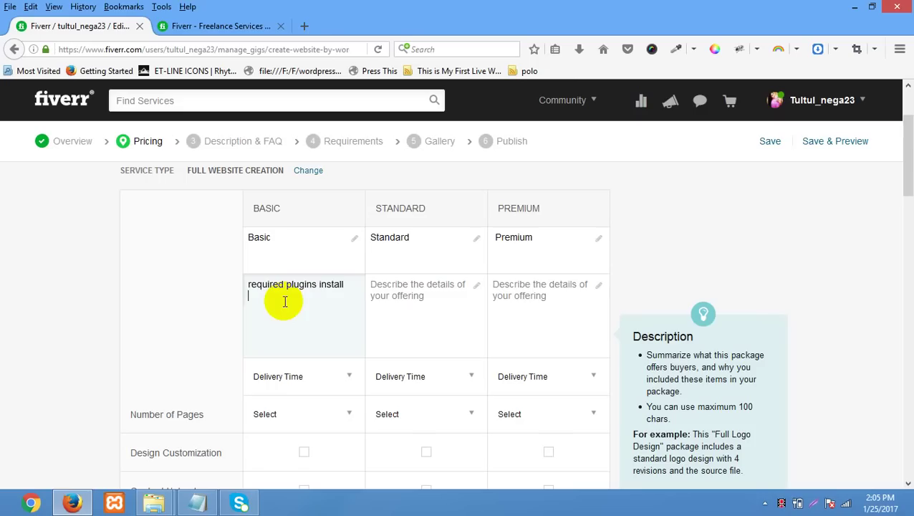
text(5pages)
key(Left)
key(Left)
key(Left)
text(pages completeb)
key(BackSpace)
key(BackSpace)
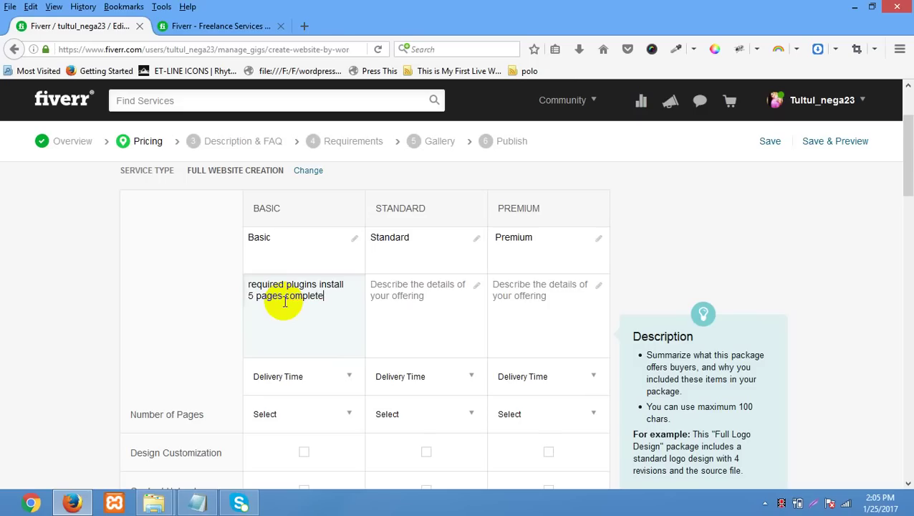
text(website)
click(429, 302)
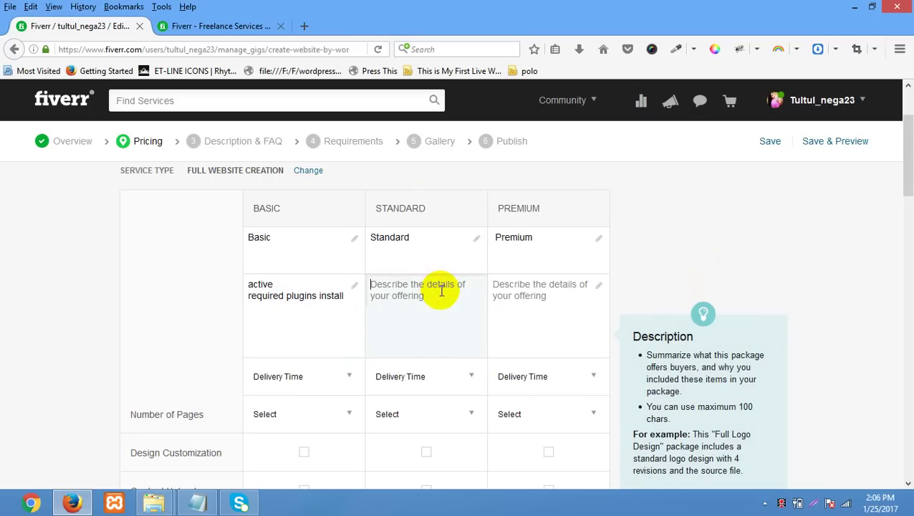
Step: Copy the Basic description into Standard, changing 5 pages to 10 pages
drag(296, 296, 388, 316)
key(ctrl+c)
click(443, 292)
key(ctrl+v)
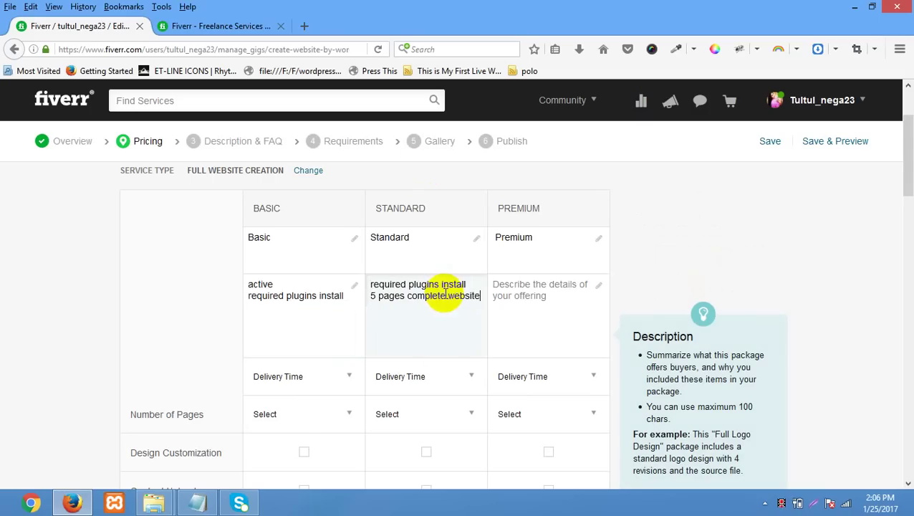
double_click(373, 296)
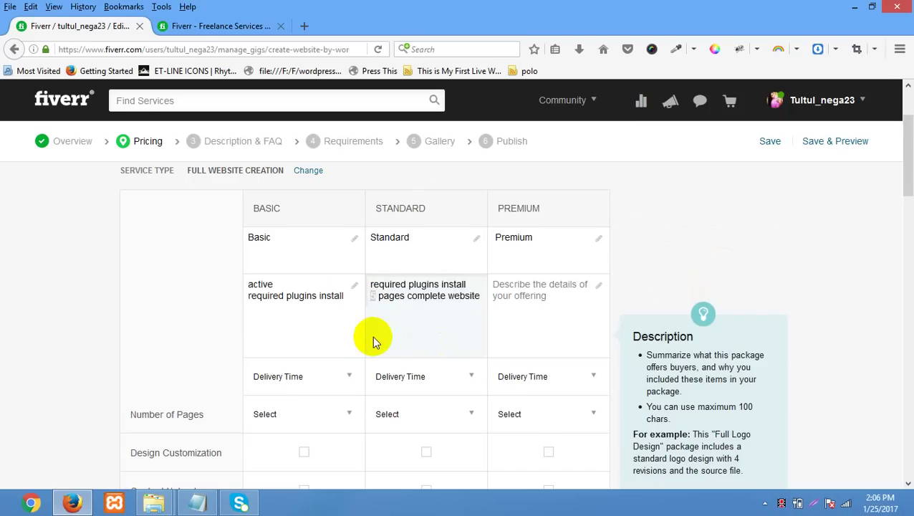
text(10)
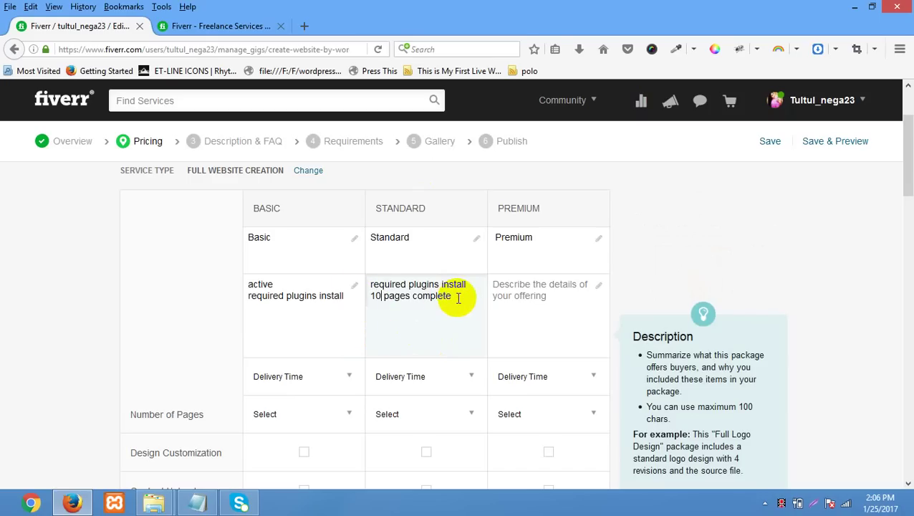
Step: Paste the description into Premium, changing the page count to 20
click(525, 302)
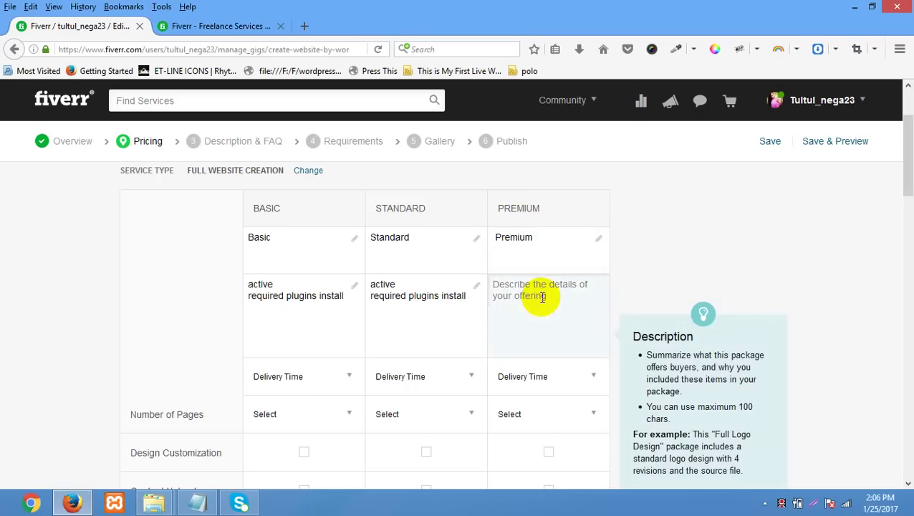
key(ctrl+v)
double_click(486, 296)
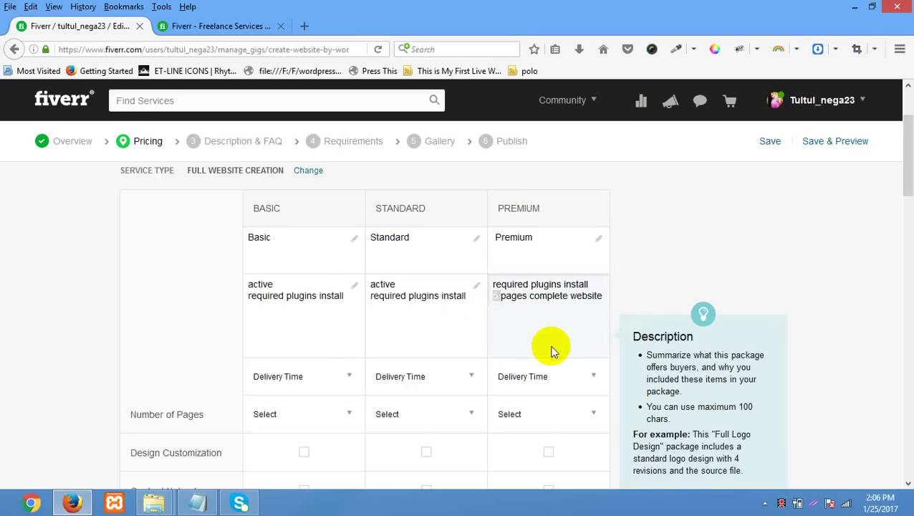
text(an)
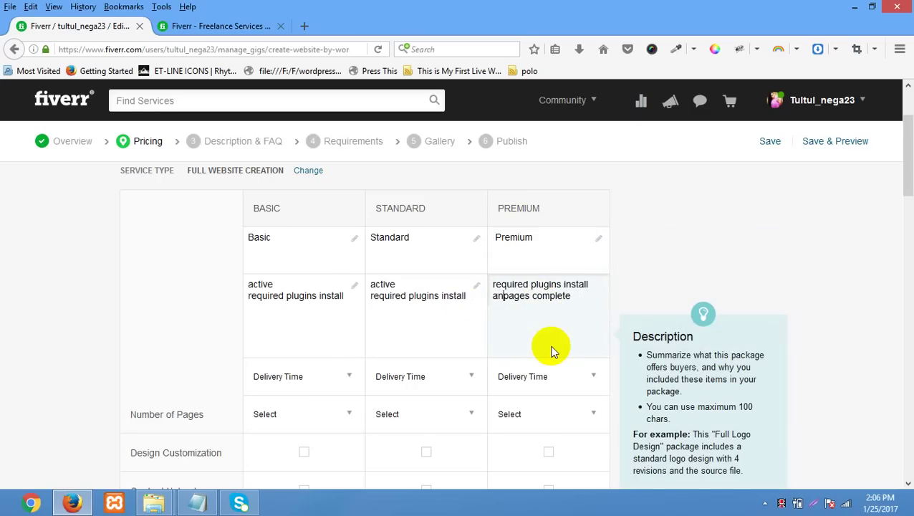
key(BackSpace)
key(BackSpace)
key(BackSpace)
text(an)
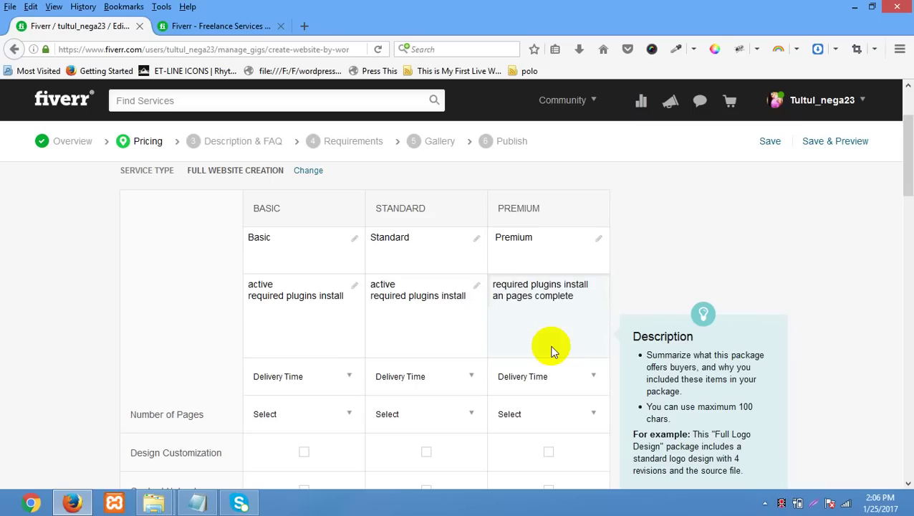
key(BackSpace)
key(BackSpace)
key(BackSpace)
text(20)
Step: Add an 'eCommerce' line after 'website' in the Premium description
click(570, 297)
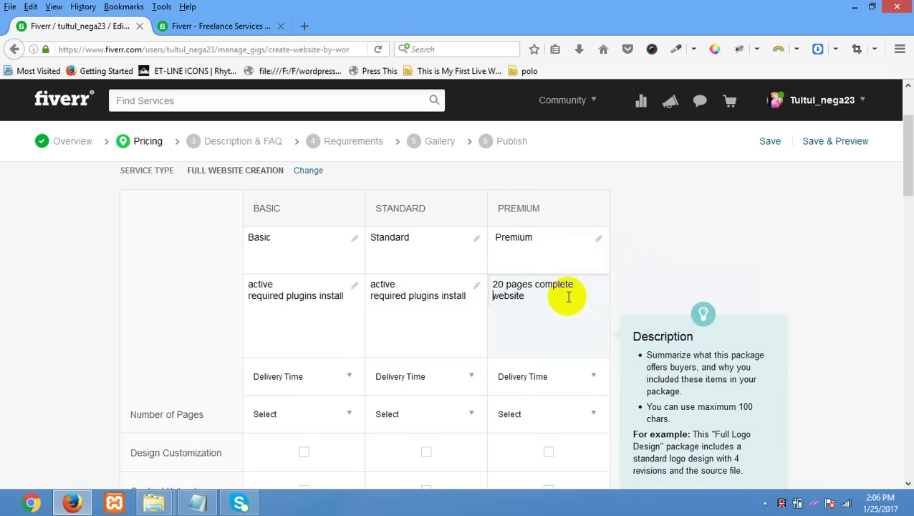
scroll(541, 309, up, 2)
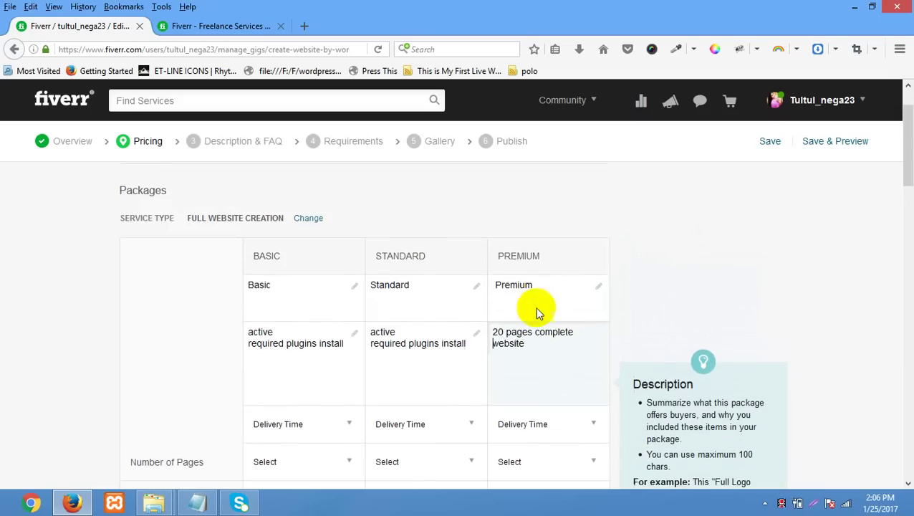
click(544, 352)
key(Return)
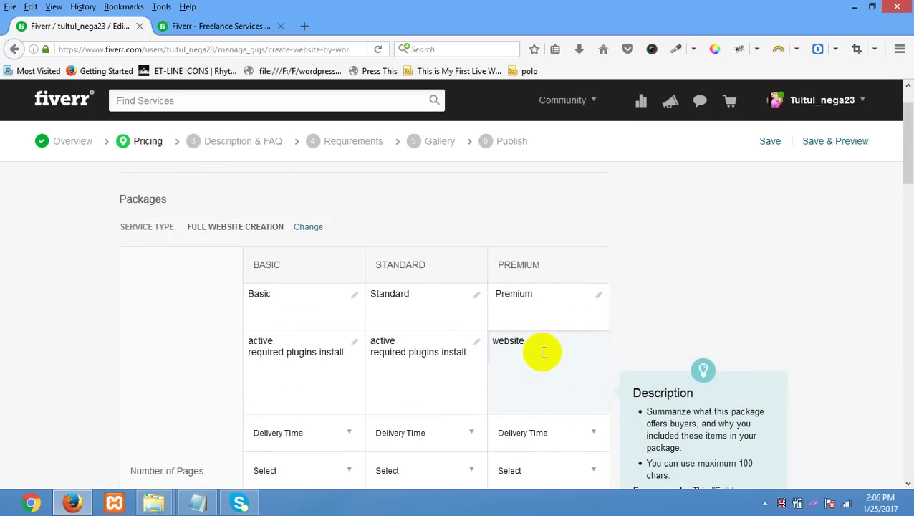
text(eCommerce pr)
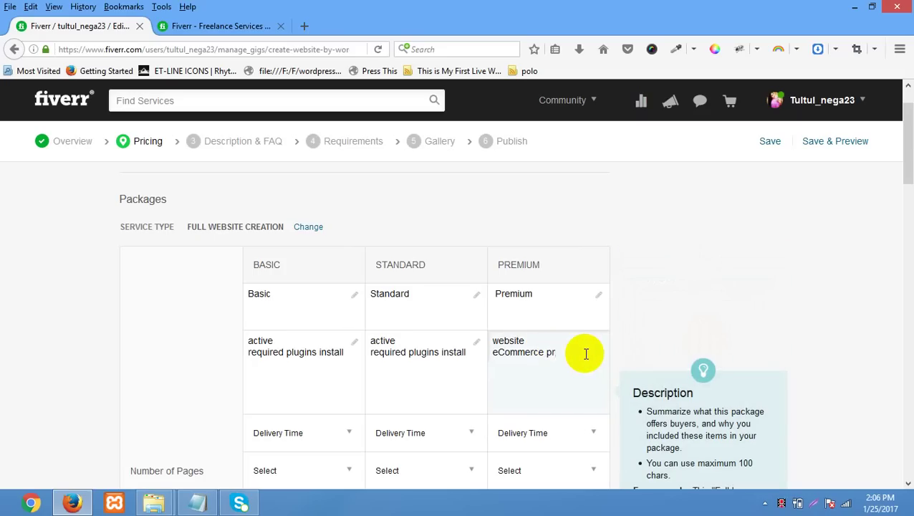
key(BackSpace)
key(BackSpace)
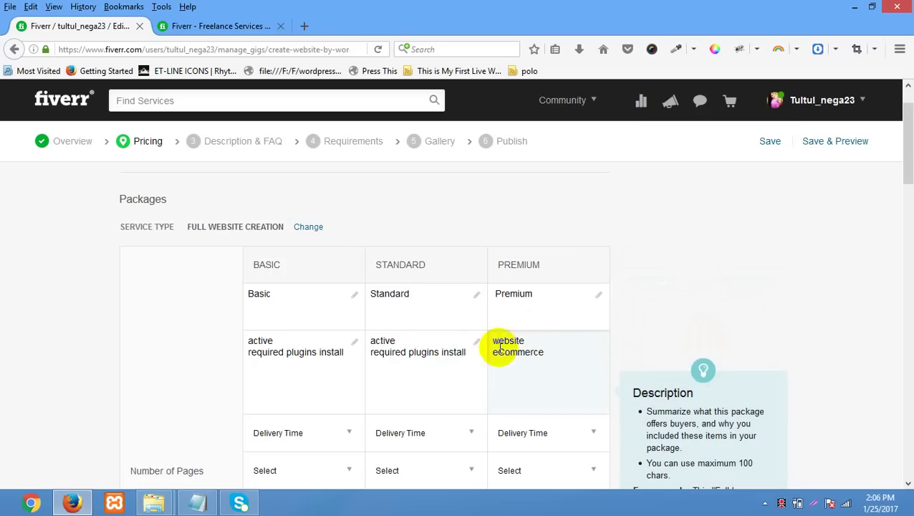
scroll(567, 330, down, 2)
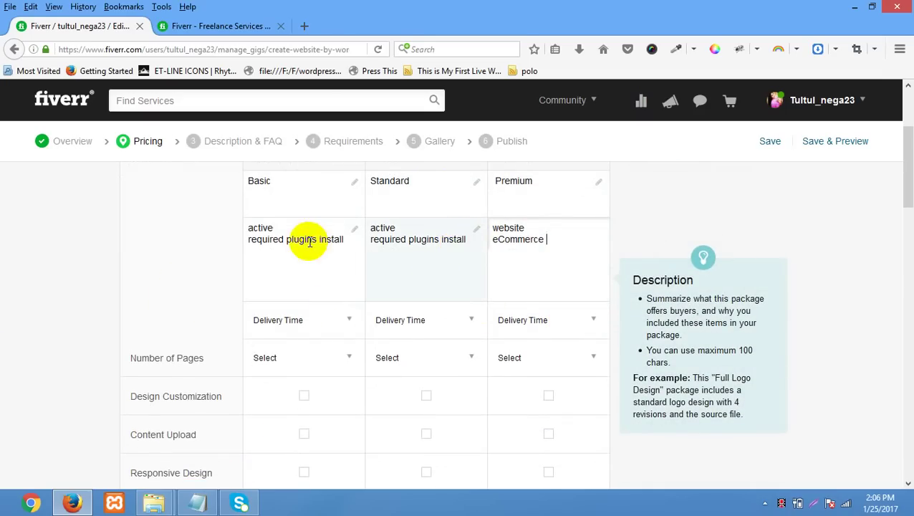
Step: Set the Basic package delivery time to 2 Days Delivery
scroll(308, 241, down, 1)
click(316, 264)
scroll(225, 267, up, 2)
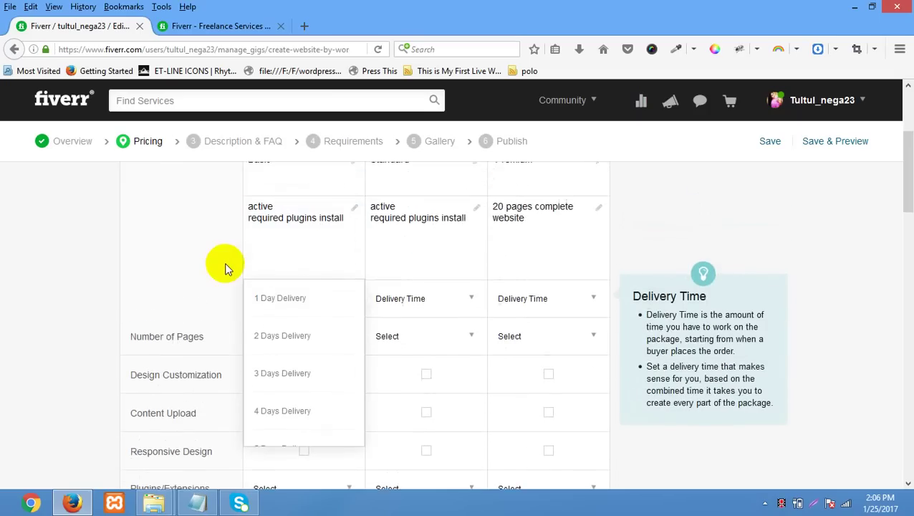
scroll(224, 267, down, 2)
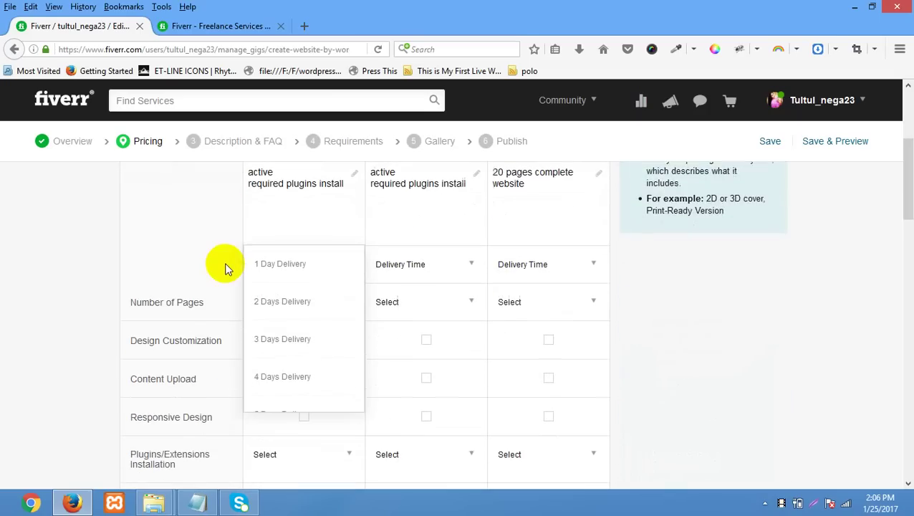
click(287, 342)
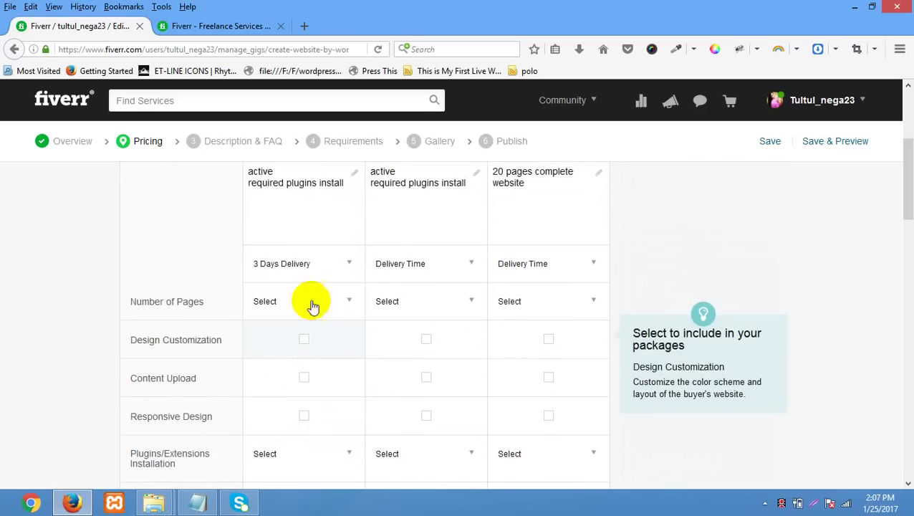
click(320, 276)
click(280, 310)
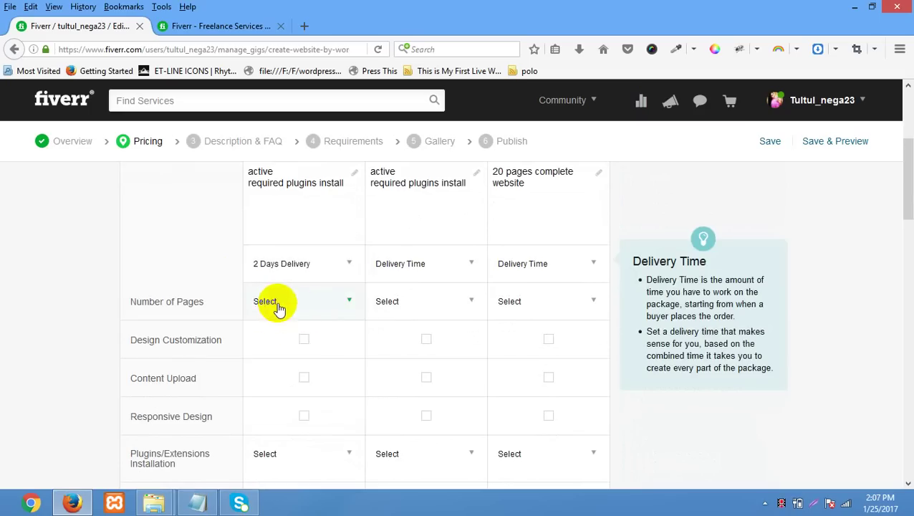
scroll(308, 317, up, 2)
scroll(309, 317, up, 2)
scroll(381, 266, down, 3)
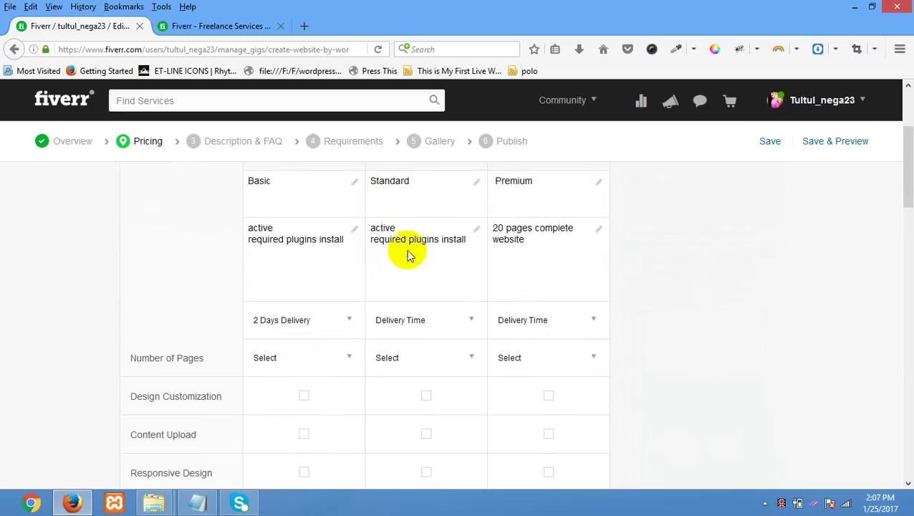
scroll(430, 266, down, 2)
Step: Set Standard delivery to 3 Days and Premium delivery to 5 Days
click(435, 271)
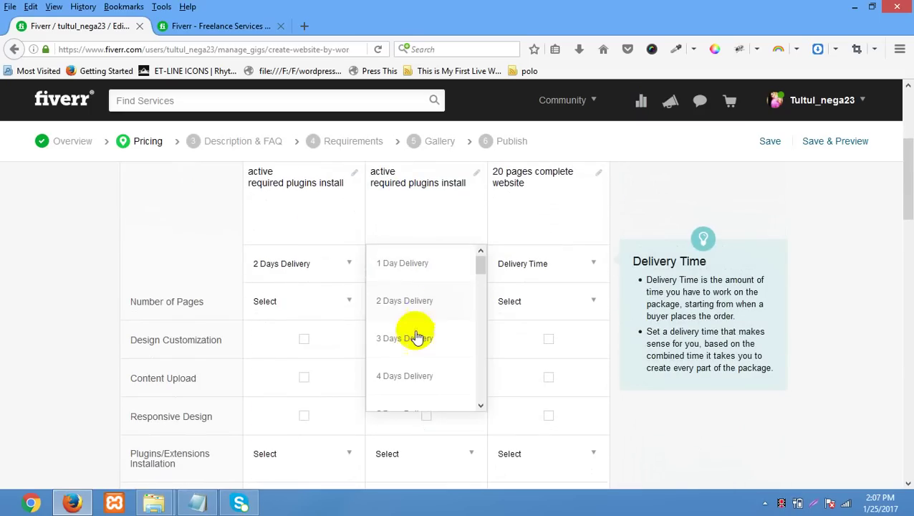
click(415, 339)
scroll(541, 266, up, 2)
scroll(543, 266, down, 3)
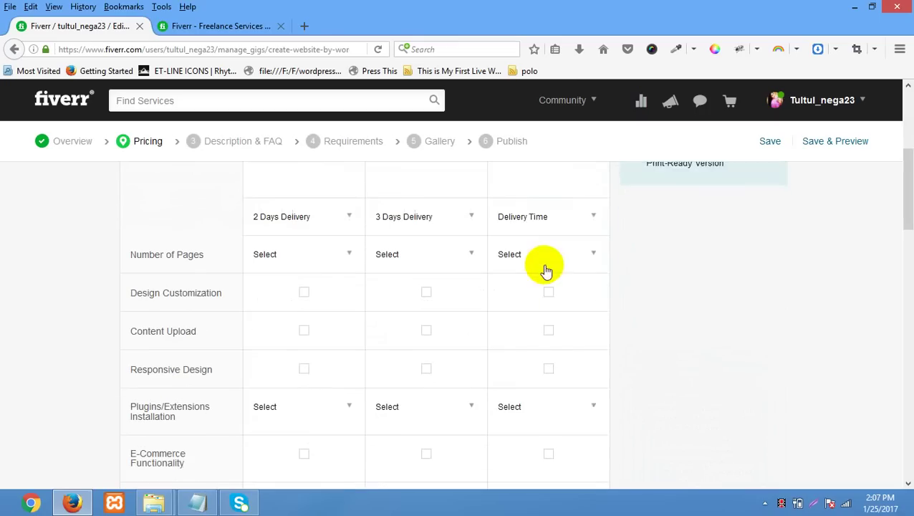
click(580, 215)
scroll(541, 294, down, 2)
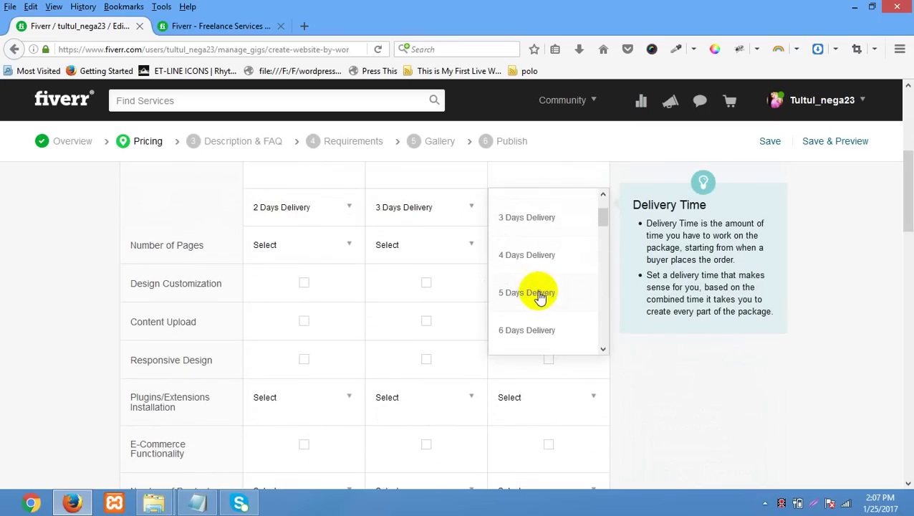
click(537, 293)
scroll(466, 273, up, 3)
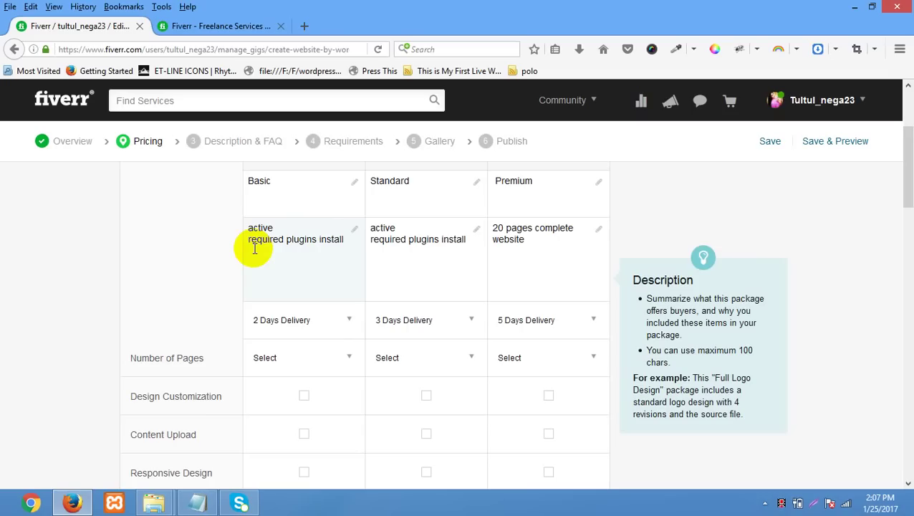
Step: Set Number of Pages to 5 for the Basic package and 10 for Standard
scroll(157, 258, down, 3)
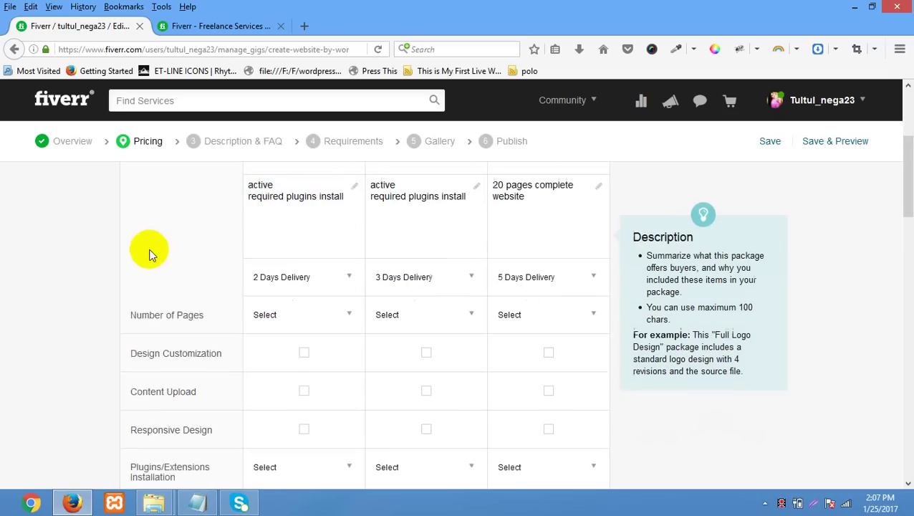
scroll(218, 263, up, 2)
scroll(217, 262, down, 2)
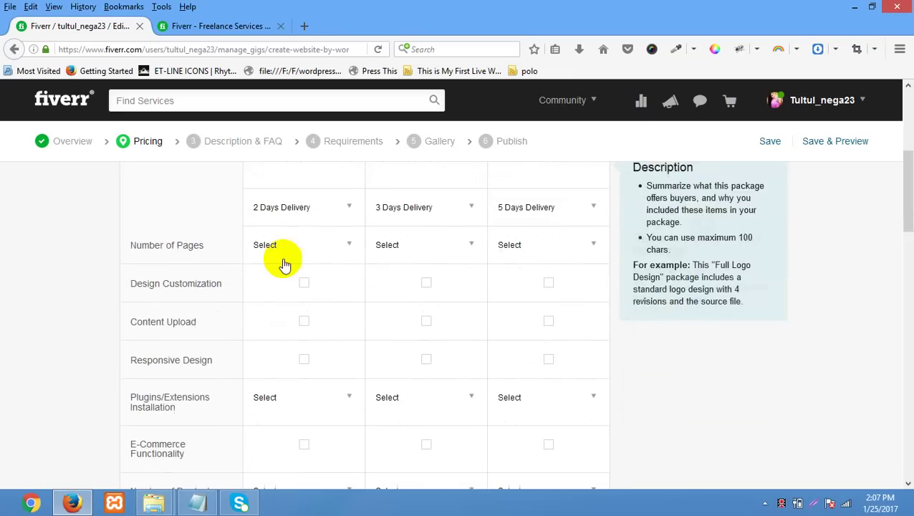
click(297, 246)
scroll(287, 316, down, 2)
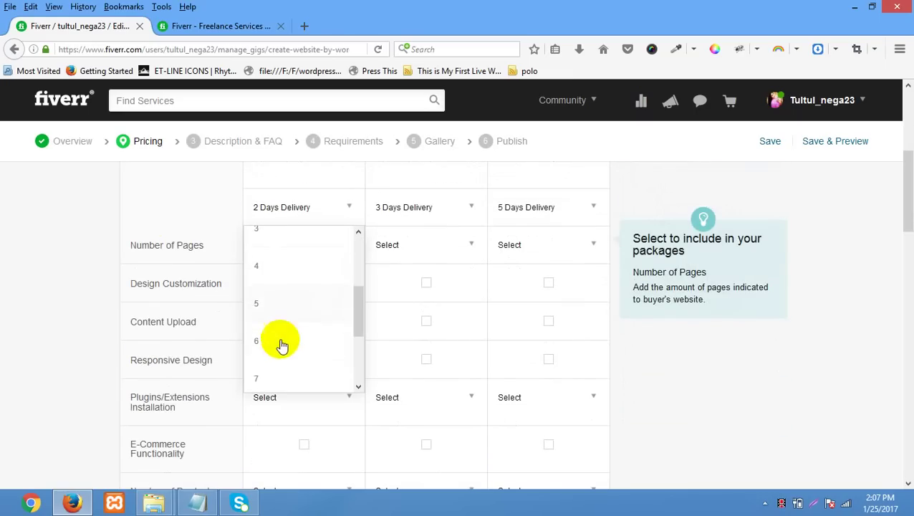
click(268, 300)
click(440, 260)
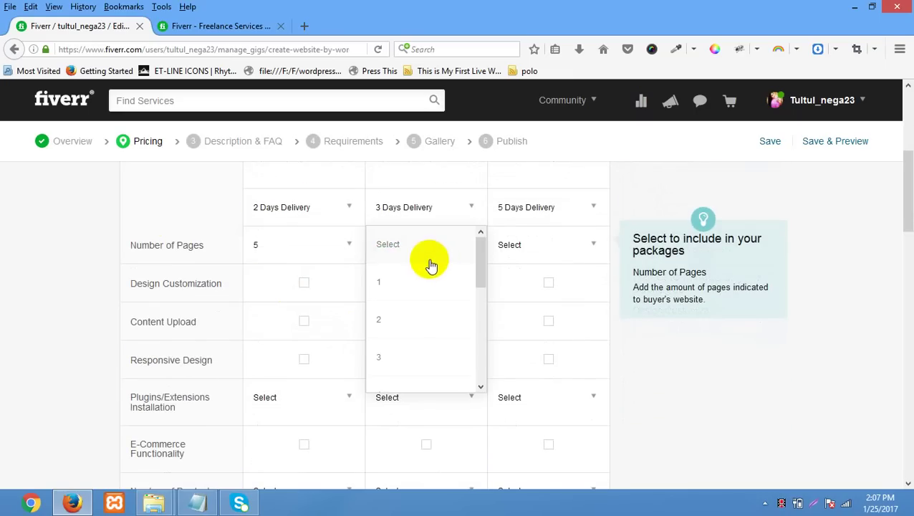
scroll(428, 265, down, 3)
click(541, 276)
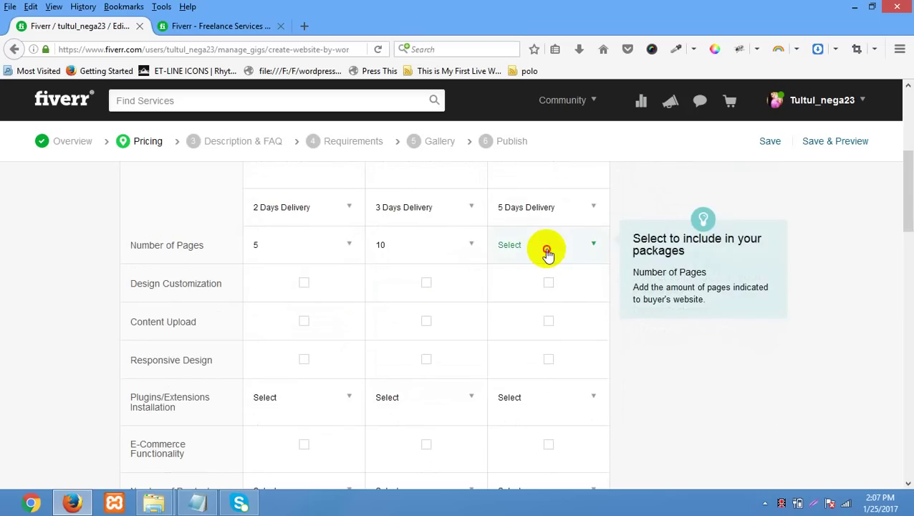
Step: Set the Premium package's Number of Pages to 10
click(545, 251)
click(545, 248)
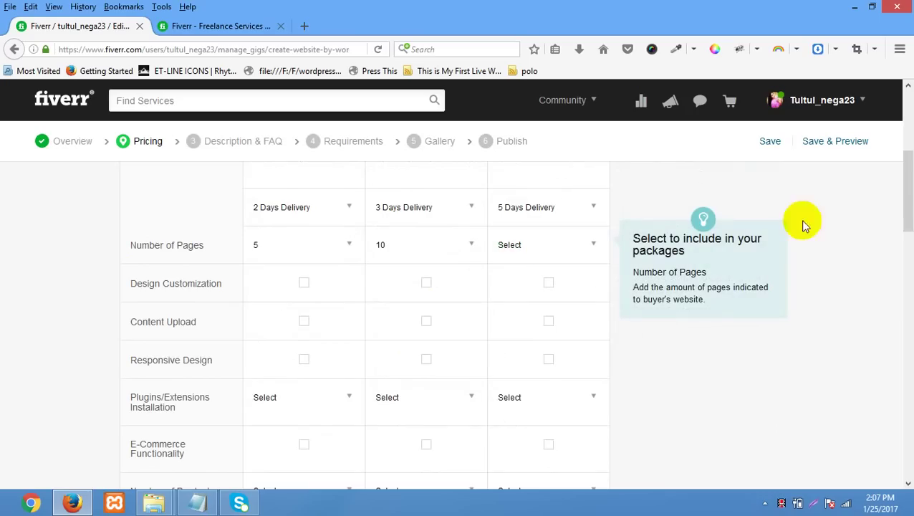
scroll(824, 229, up, 3)
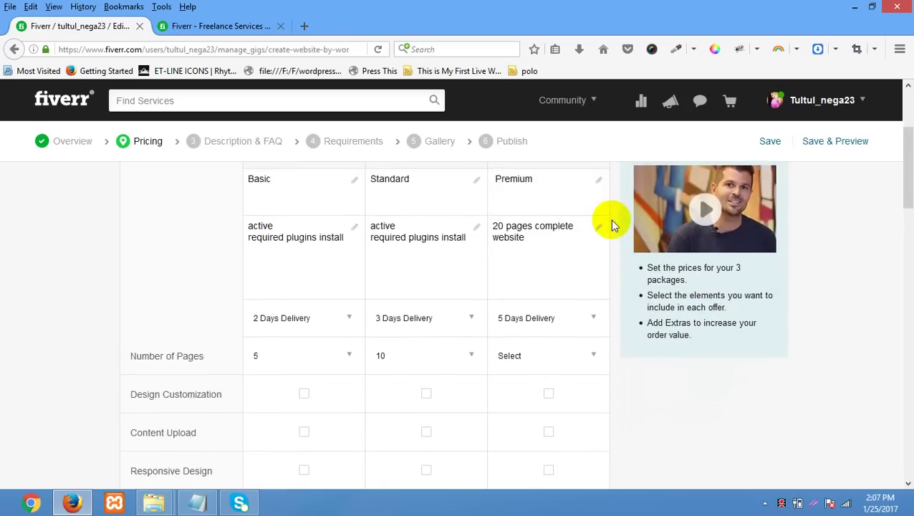
scroll(610, 222, down, 2)
click(562, 294)
scroll(558, 312, down, 3)
scroll(558, 312, down, 9)
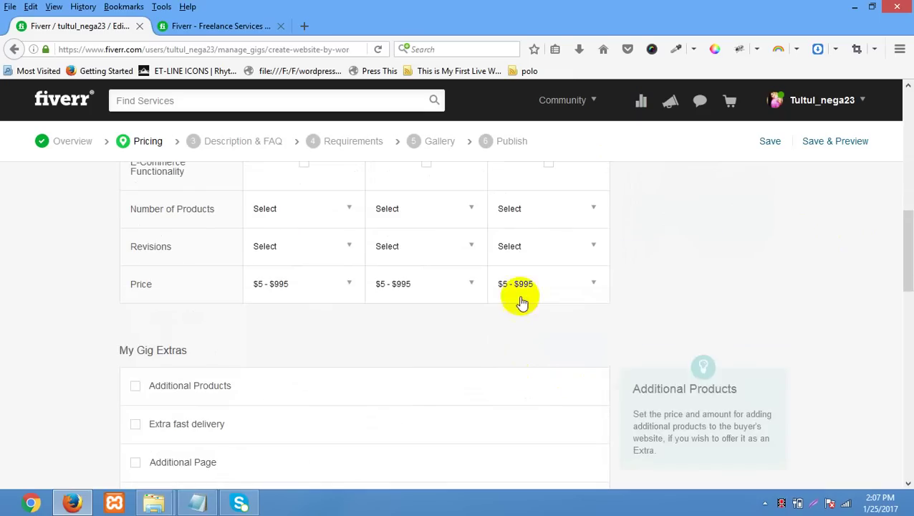
scroll(720, 234, up, 3)
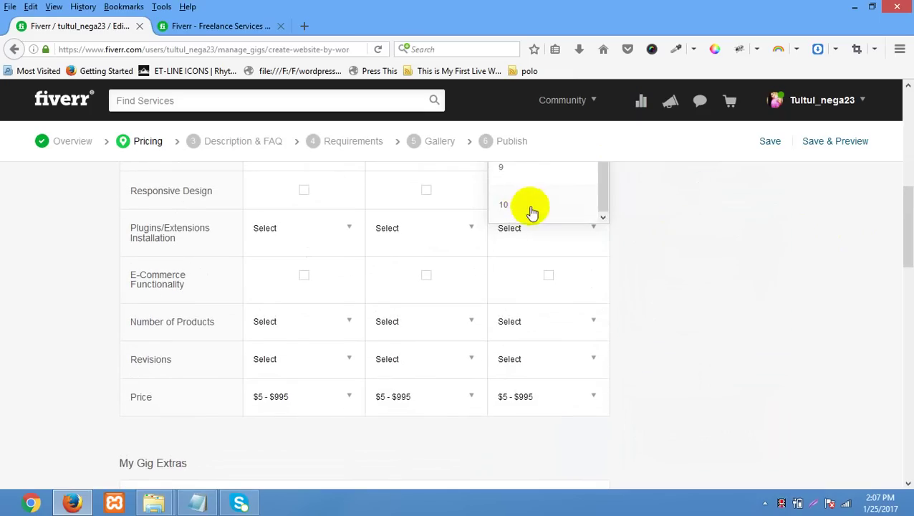
click(530, 207)
scroll(653, 232, up, 2)
scroll(257, 244, up, 4)
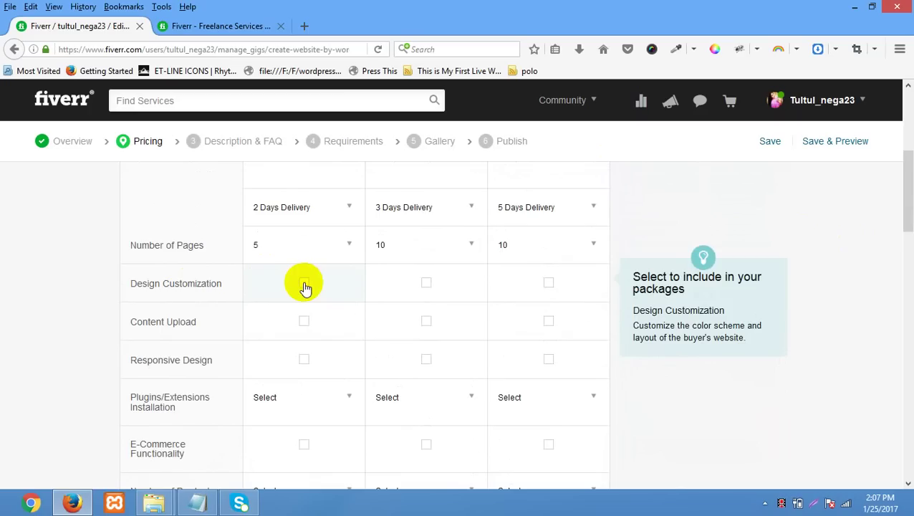
Step: Tick Design Customization for the Basic, Standard and Premium packages
click(304, 283)
click(426, 284)
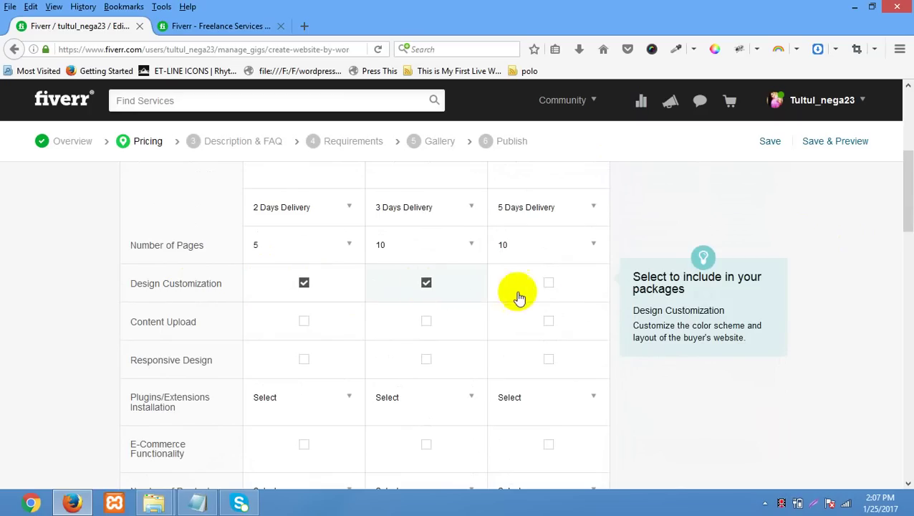
click(553, 286)
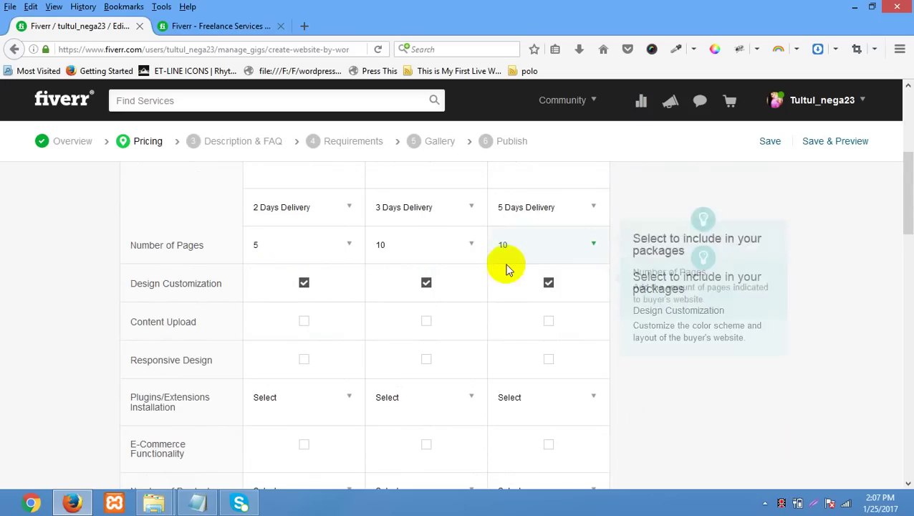
Step: Tick Content Upload for Standard and Premium, and Responsive Design for Basic and Standard
scroll(323, 272, down, 1)
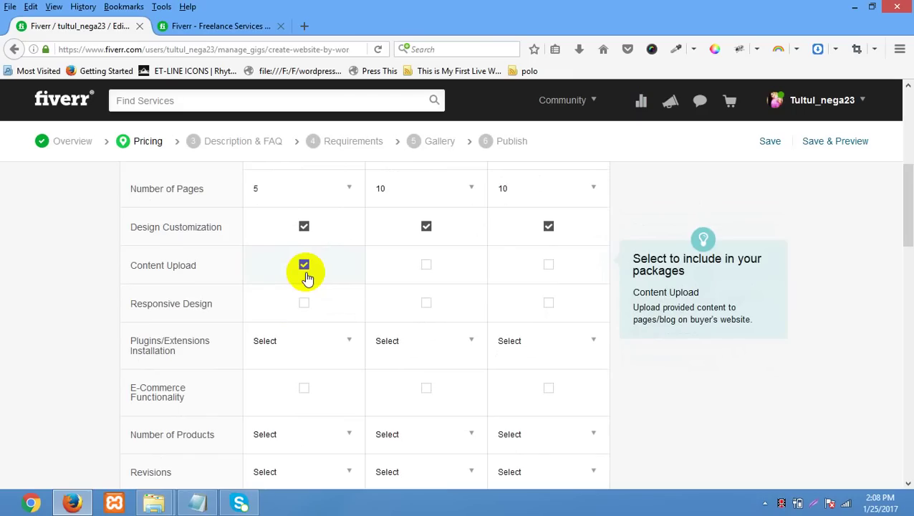
click(428, 265)
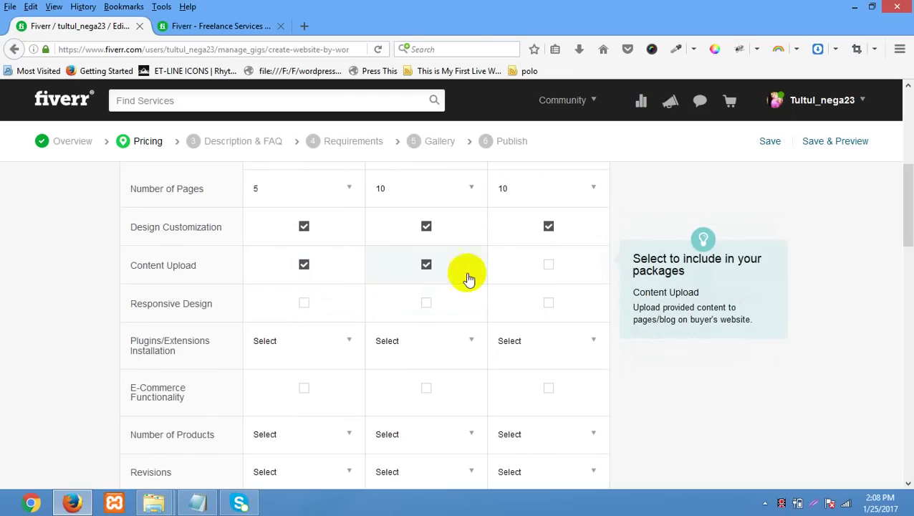
click(549, 266)
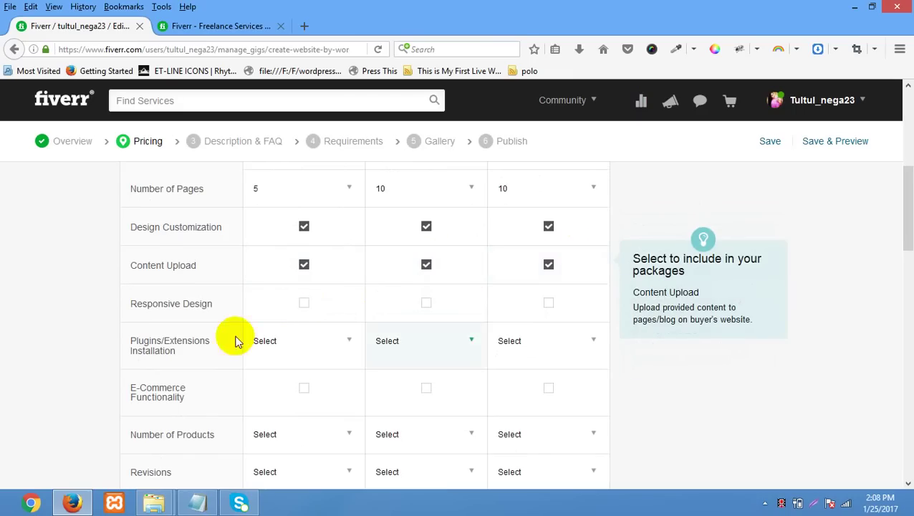
click(313, 309)
click(425, 301)
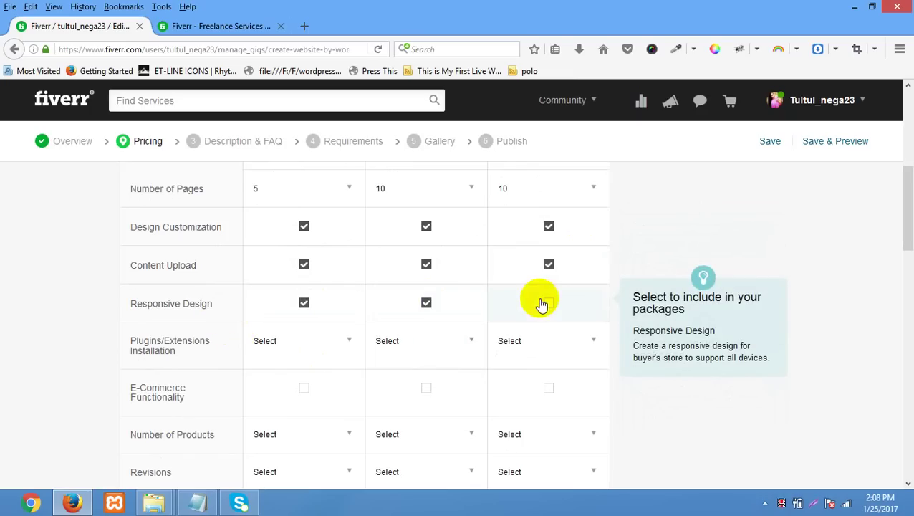
scroll(451, 280, down, 1)
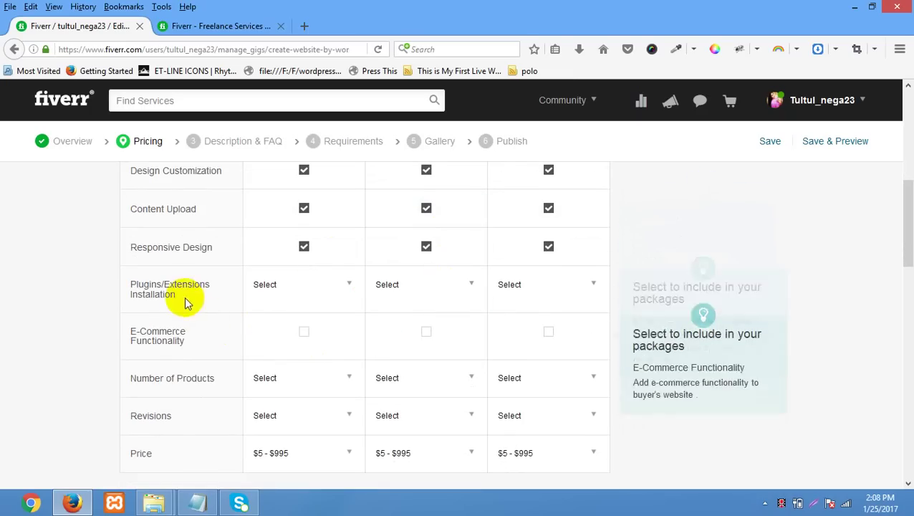
Step: Choose 4, 7 and 10 Plugins/Extensions Installations for Basic, Standard and Premium
click(306, 300)
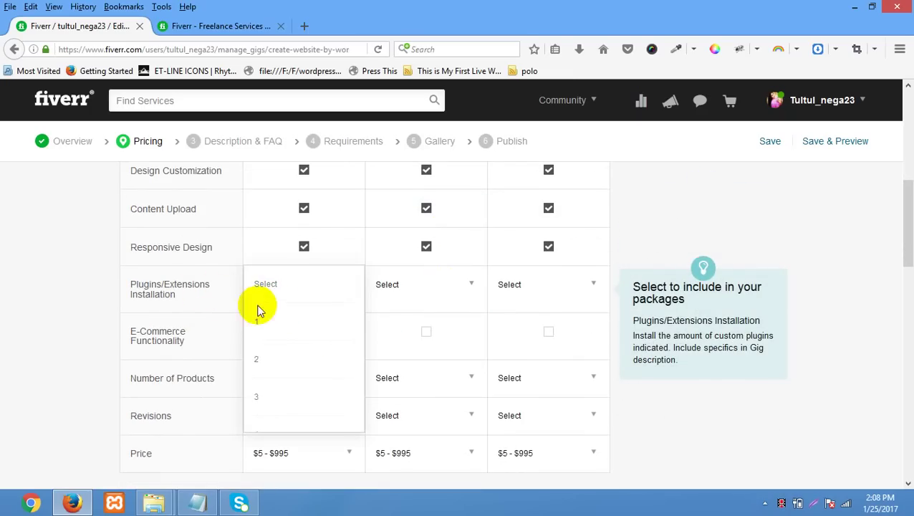
scroll(291, 325, down, 3)
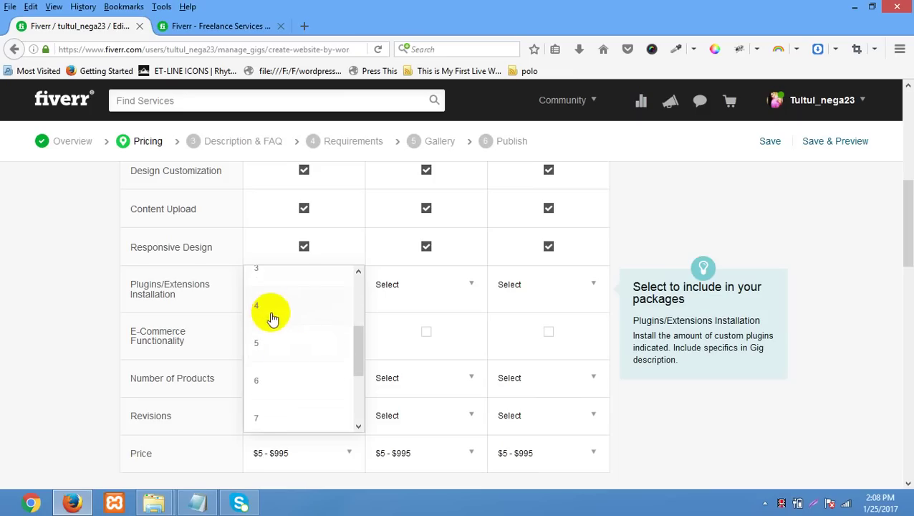
scroll(287, 344, up, 4)
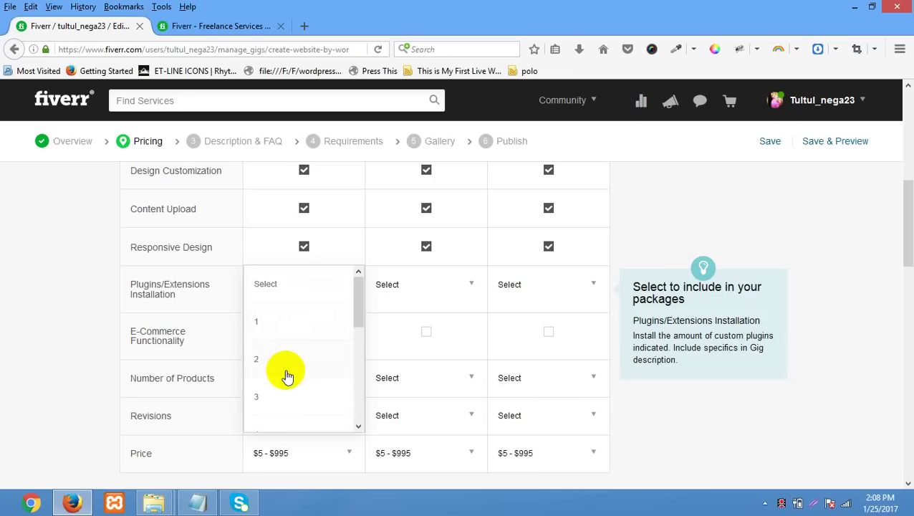
scroll(290, 358, down, 1)
click(272, 369)
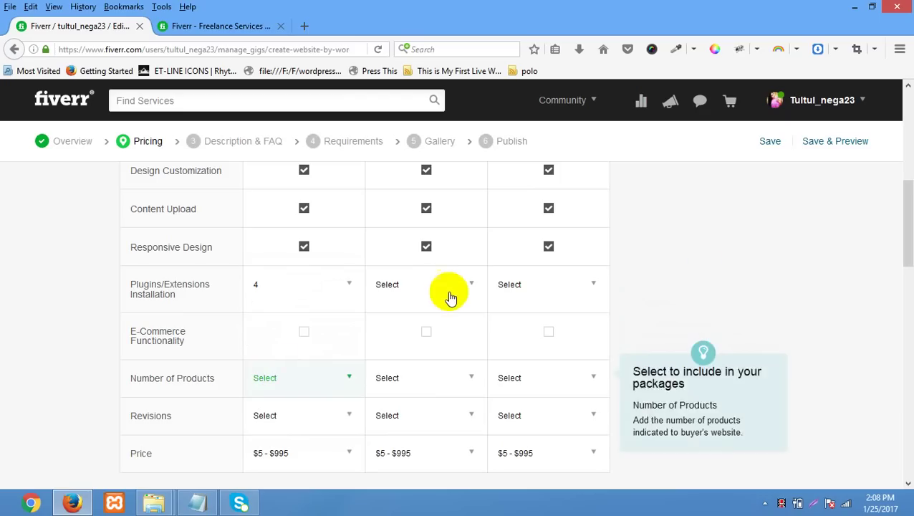
click(439, 283)
scroll(435, 315, down, 3)
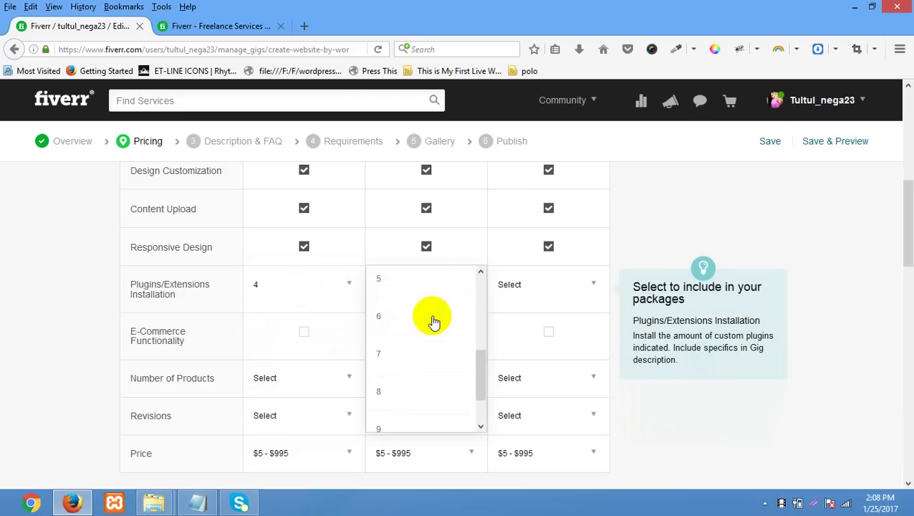
click(394, 353)
click(527, 290)
scroll(542, 341, down, 4)
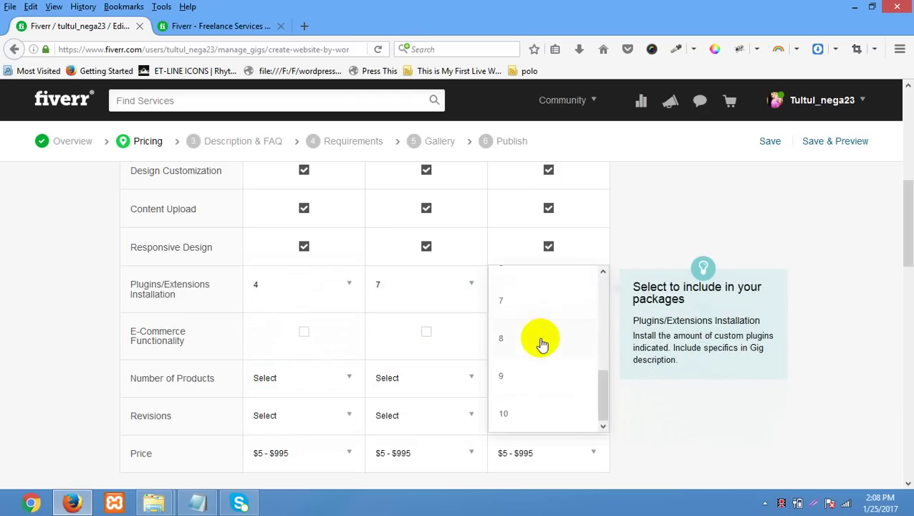
scroll(676, 288, down, 4)
scroll(762, 258, up, 1)
click(534, 252)
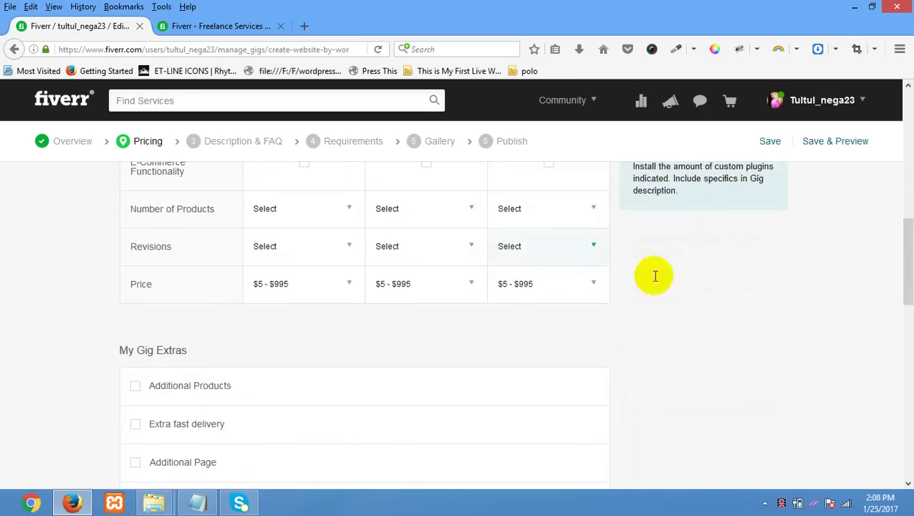
Step: Tick E-Commerce Functionality for the Premium package
scroll(666, 277, up, 1)
scroll(684, 281, up, 2)
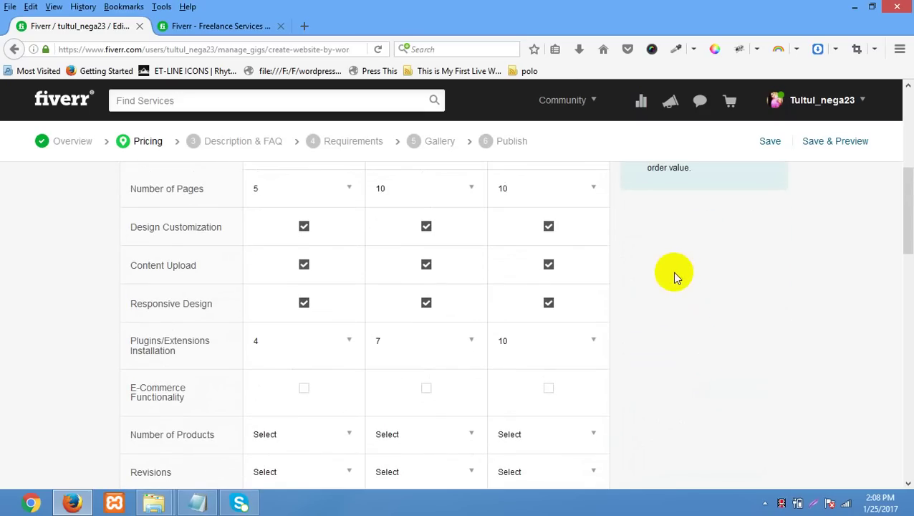
scroll(327, 327, up, 1)
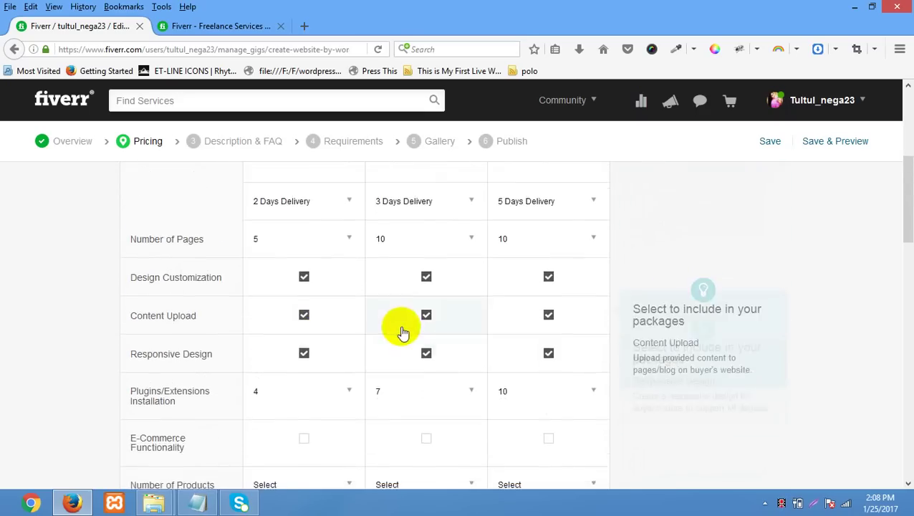
scroll(398, 287, down, 2)
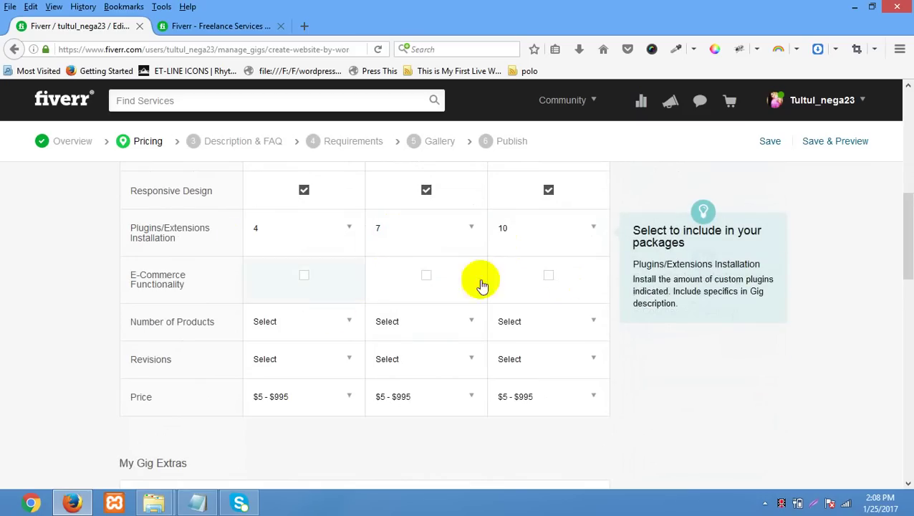
click(542, 278)
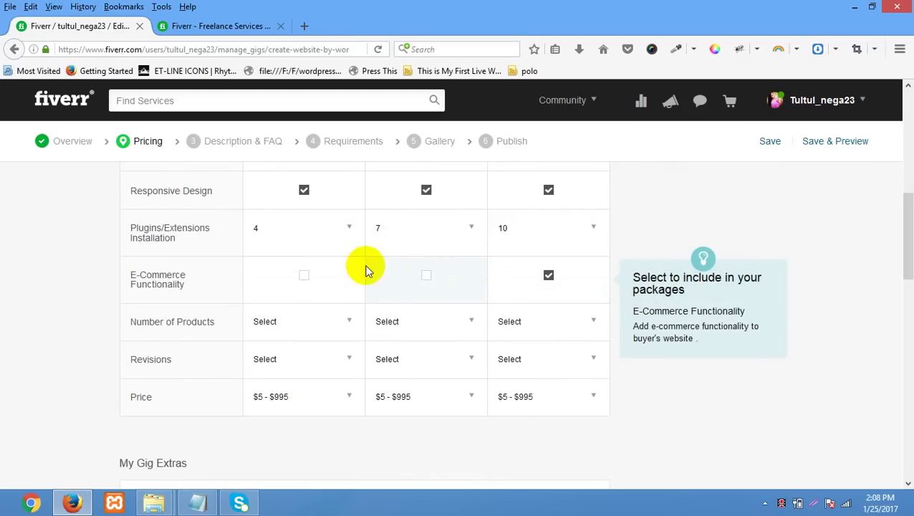
scroll(797, 212, down, 2)
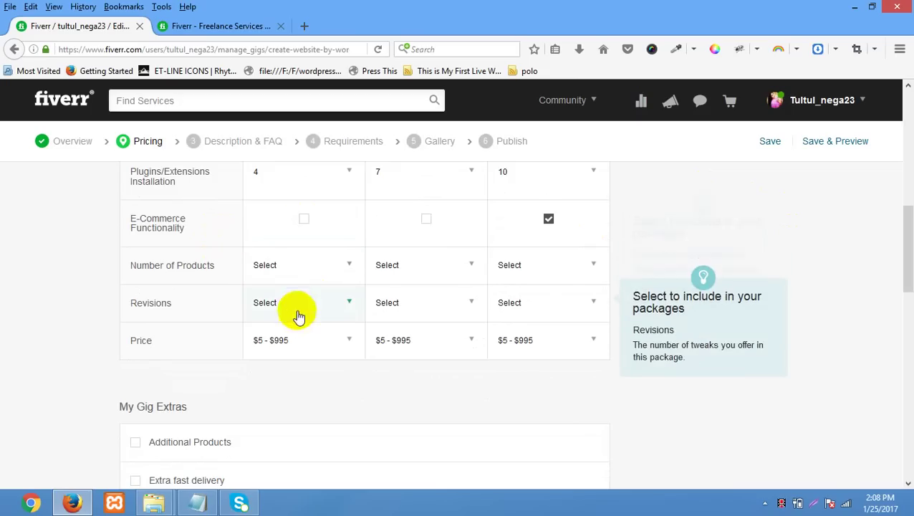
Step: Set the Premium package's Number of Products to 50
click(565, 265)
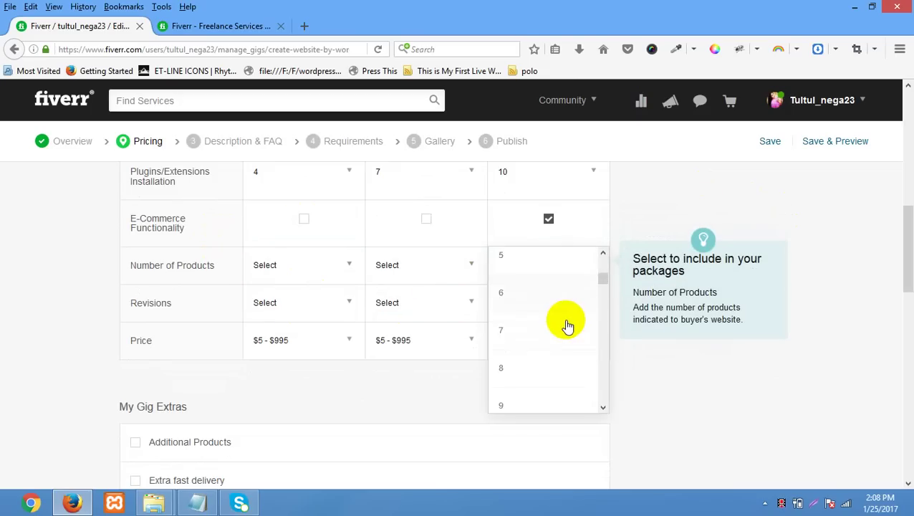
scroll(562, 323, down, 10)
scroll(557, 344, down, 4)
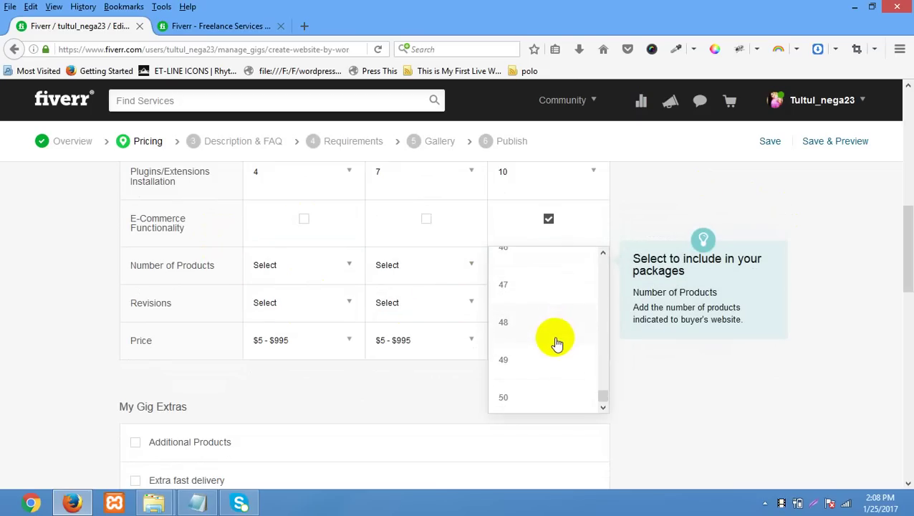
click(522, 395)
Step: Untick E-Commerce Functionality for the Standard package
click(443, 219)
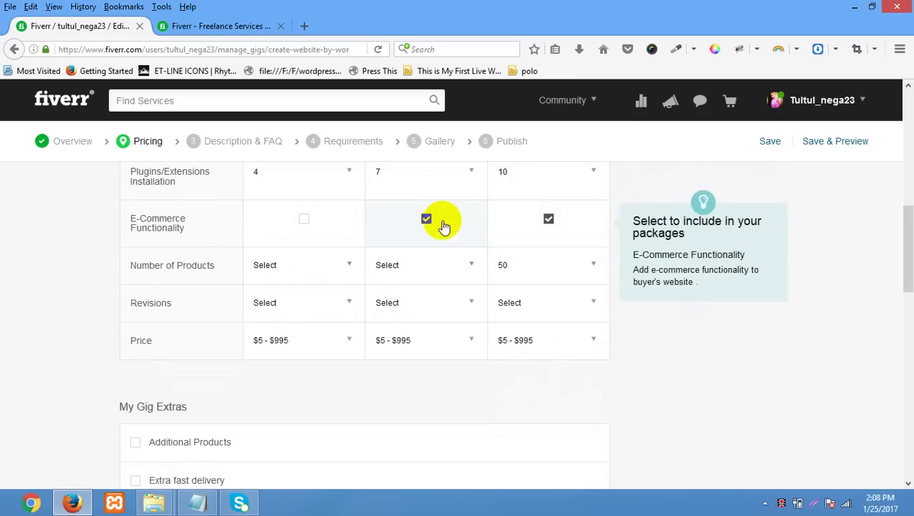
scroll(447, 236, down, 3)
scroll(447, 236, up, 3)
click(418, 278)
Step: Choose 15 from the Standard package's Number of Products dropdown
click(431, 295)
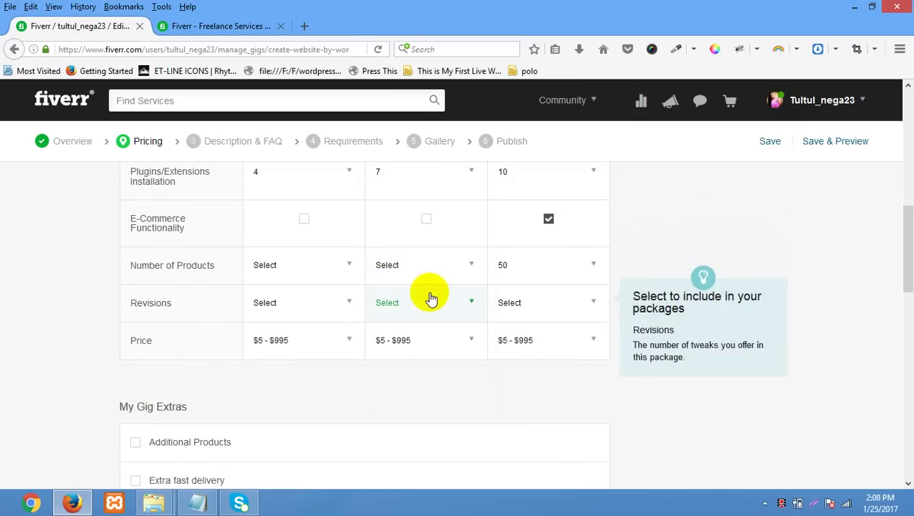
click(427, 282)
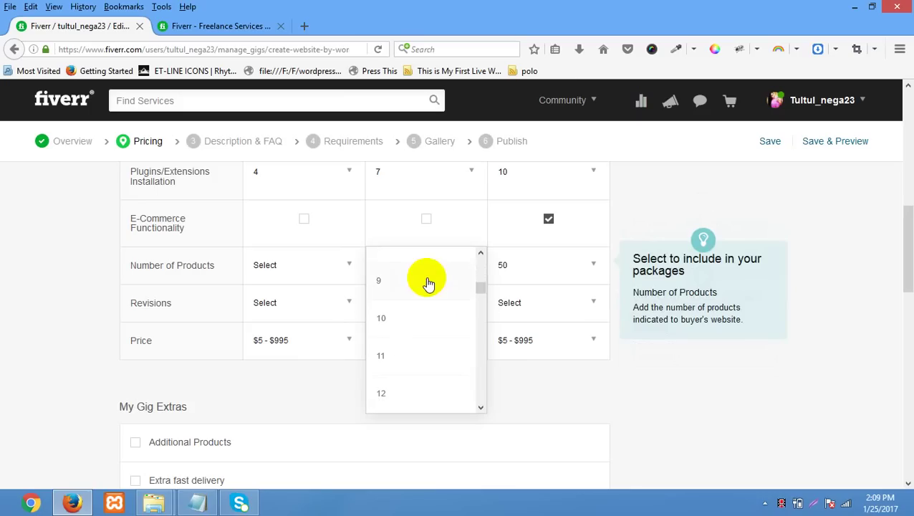
scroll(416, 321, down, 2)
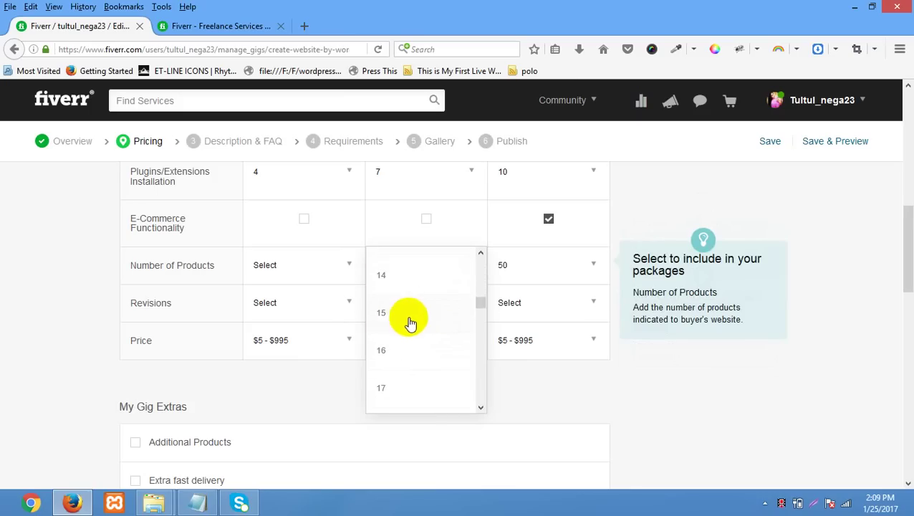
click(402, 314)
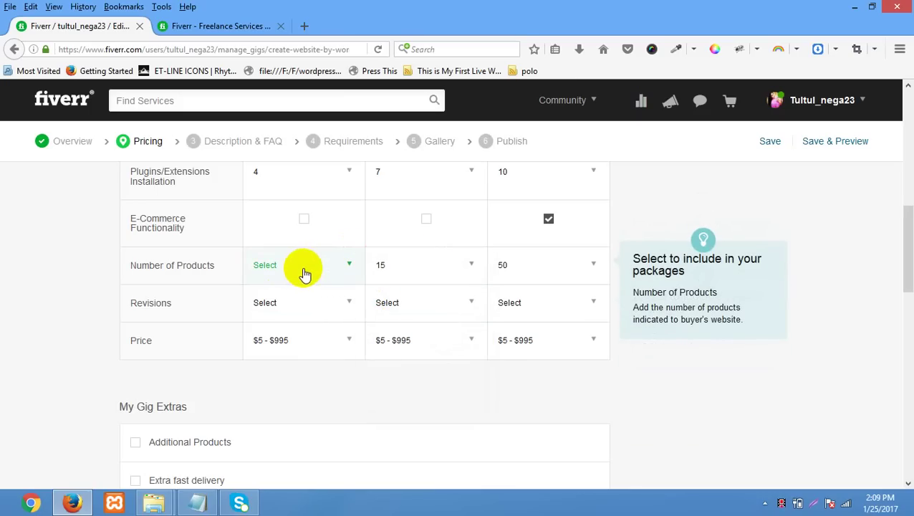
Step: Highlight and clear the text selection on the Revisions label
scroll(301, 266, up, 5)
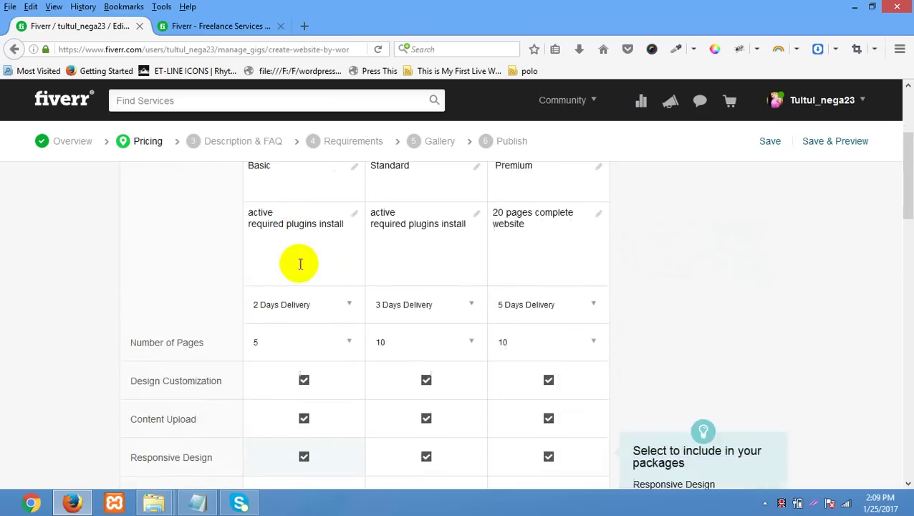
scroll(300, 244, up, 1)
scroll(316, 222, down, 7)
scroll(272, 258, up, 2)
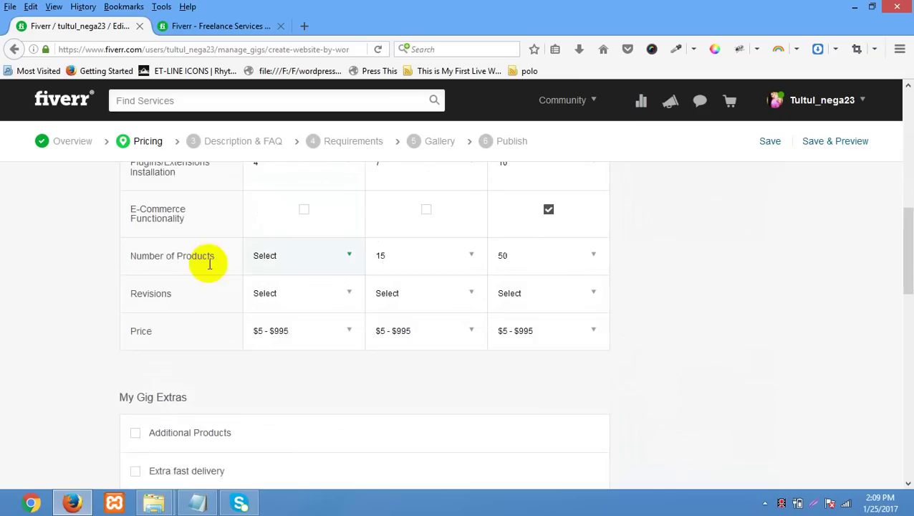
drag(184, 314, 139, 302)
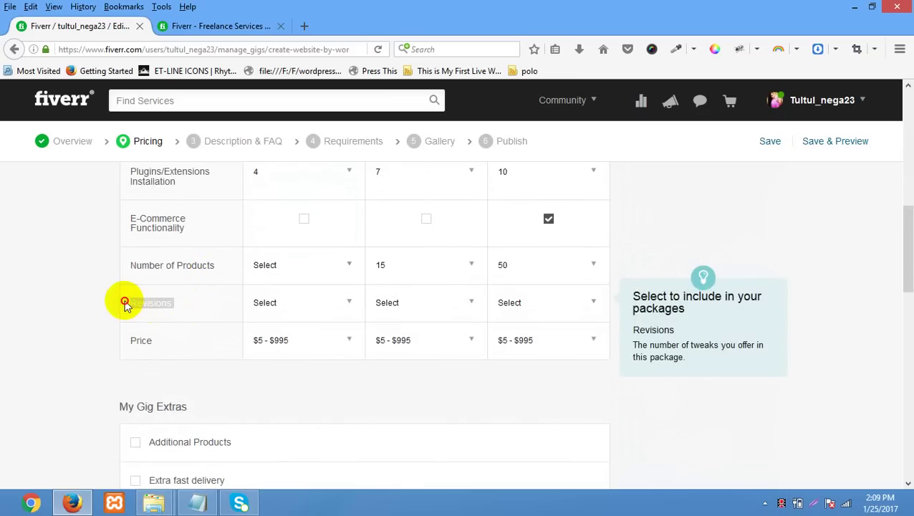
click(176, 296)
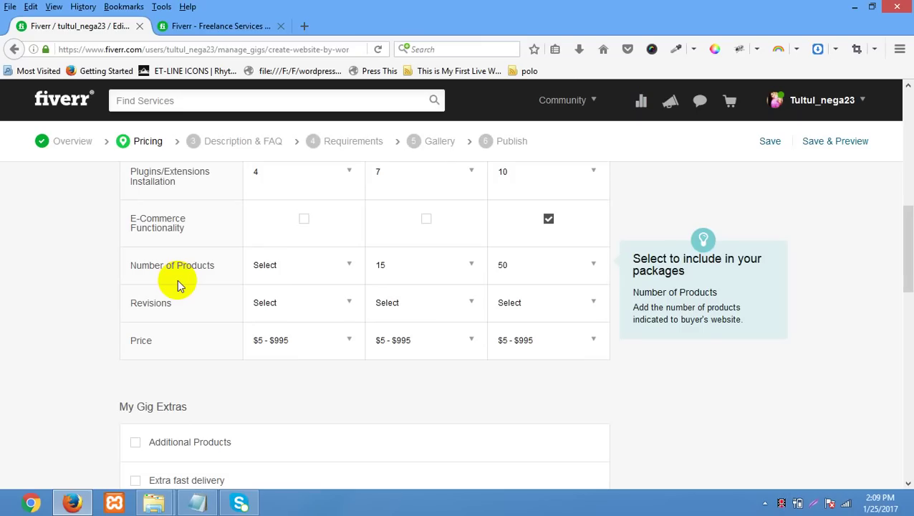
drag(190, 301, 122, 303)
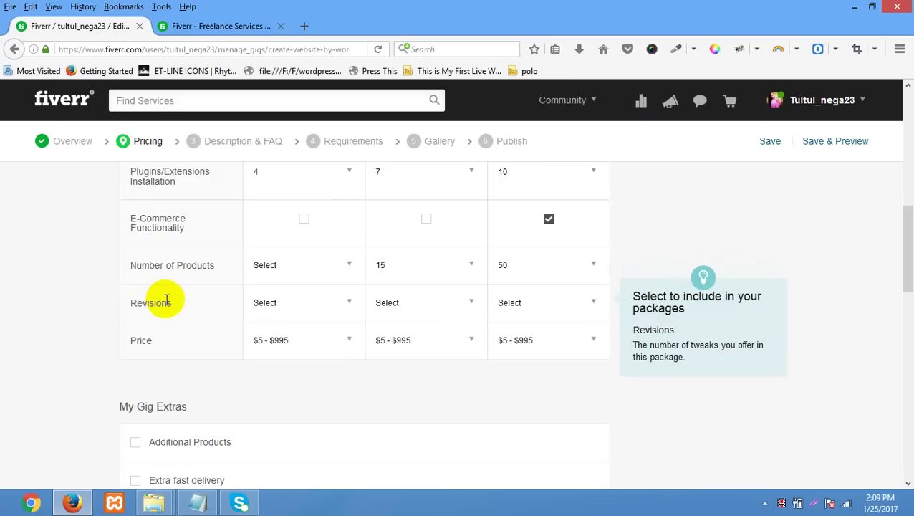
Step: Pick 3, 5 and 5 in the Basic, Standard and Premium Revisions dropdowns
click(289, 309)
scroll(179, 307, down, 2)
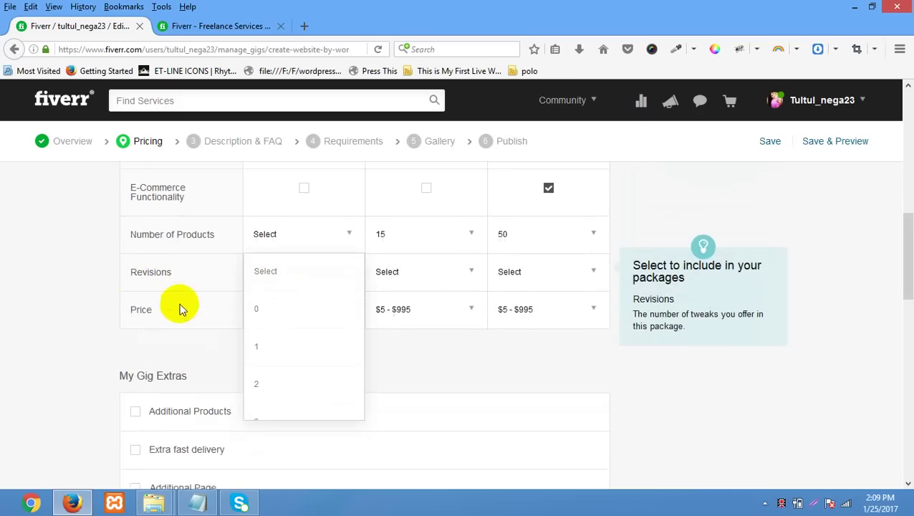
scroll(294, 306, down, 5)
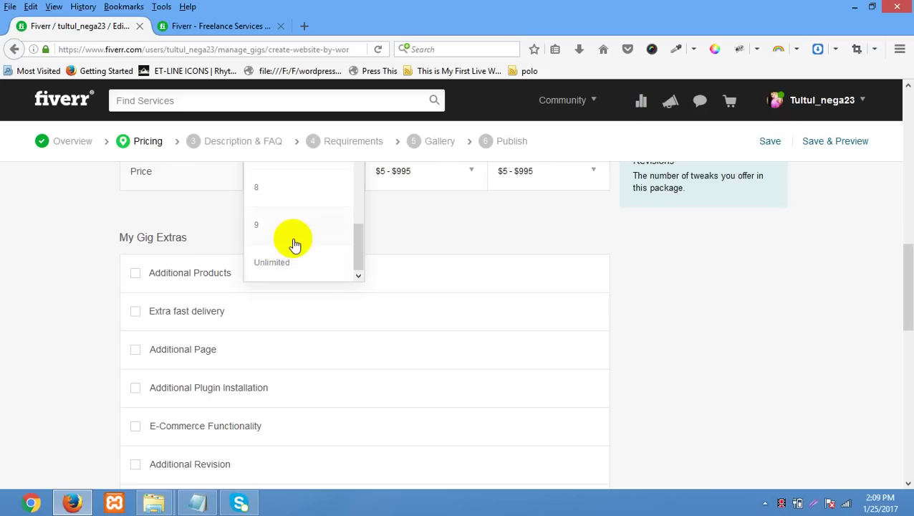
scroll(292, 245, up, 5)
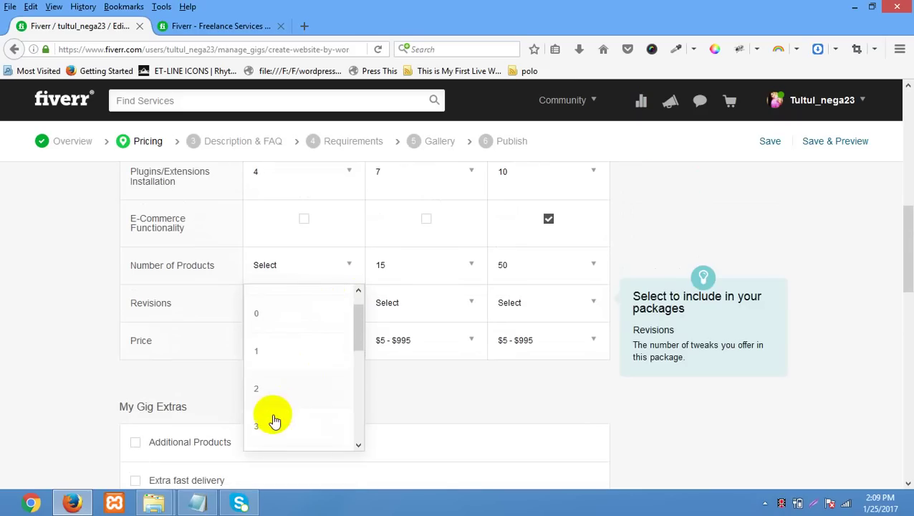
click(273, 424)
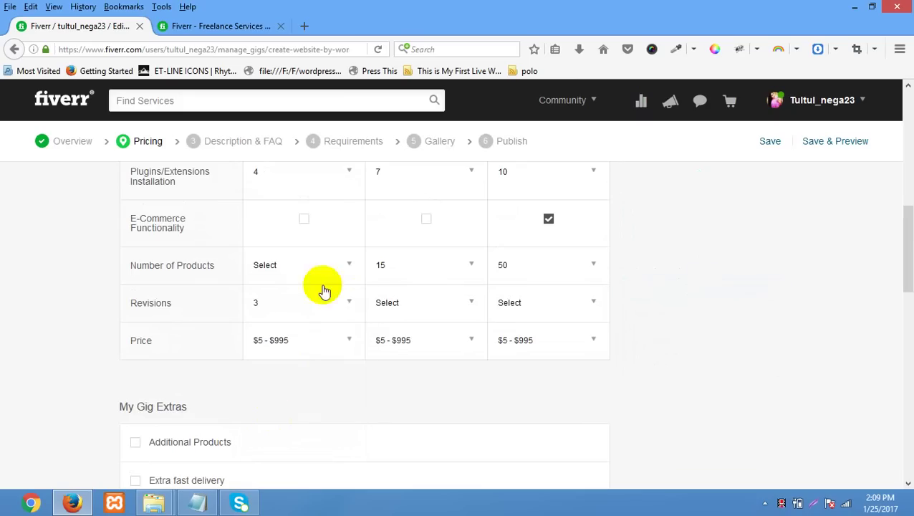
click(466, 304)
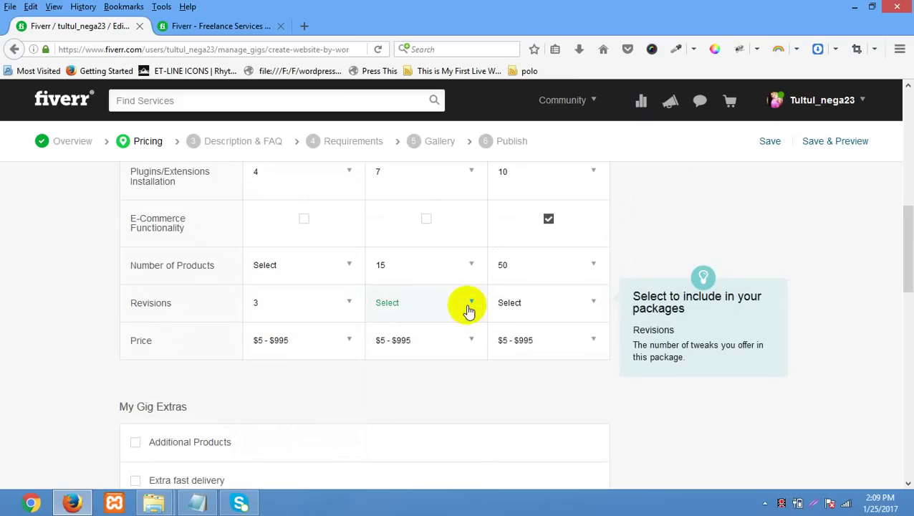
scroll(423, 379, down, 1)
click(398, 400)
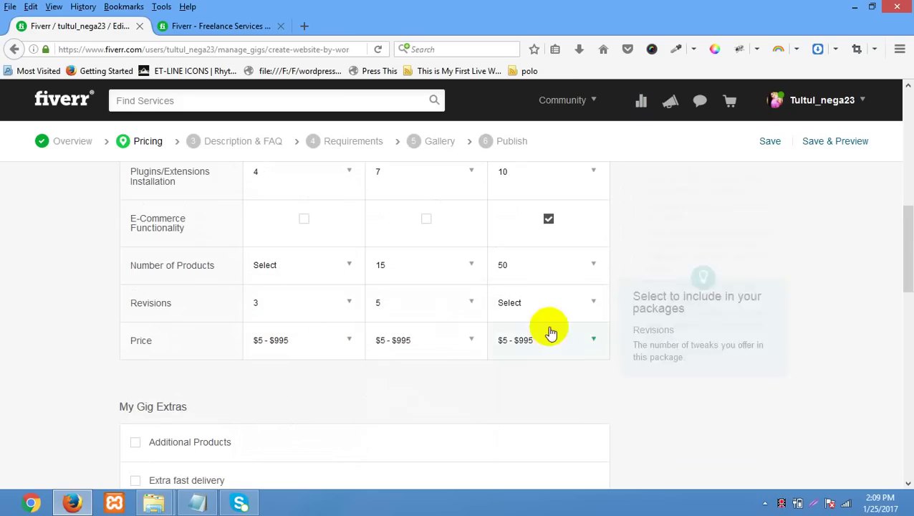
click(542, 307)
scroll(544, 326, down, 3)
scroll(543, 334, down, 2)
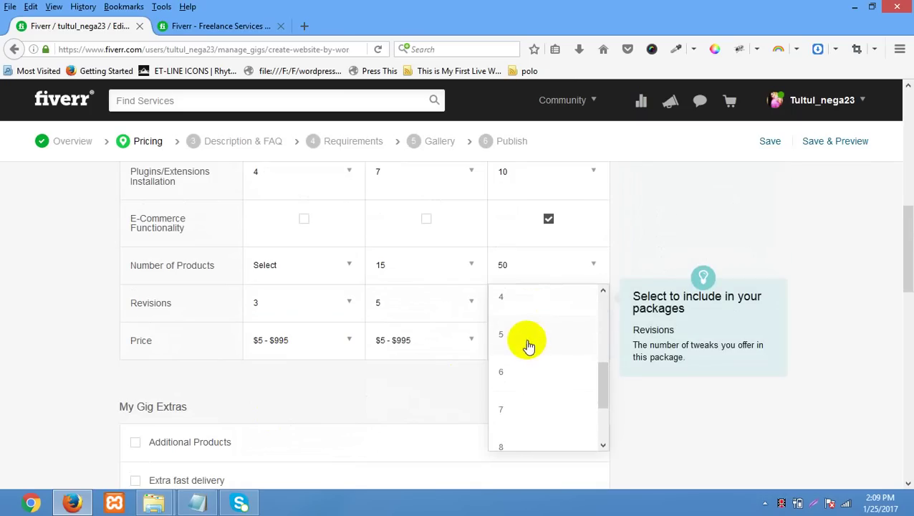
click(528, 345)
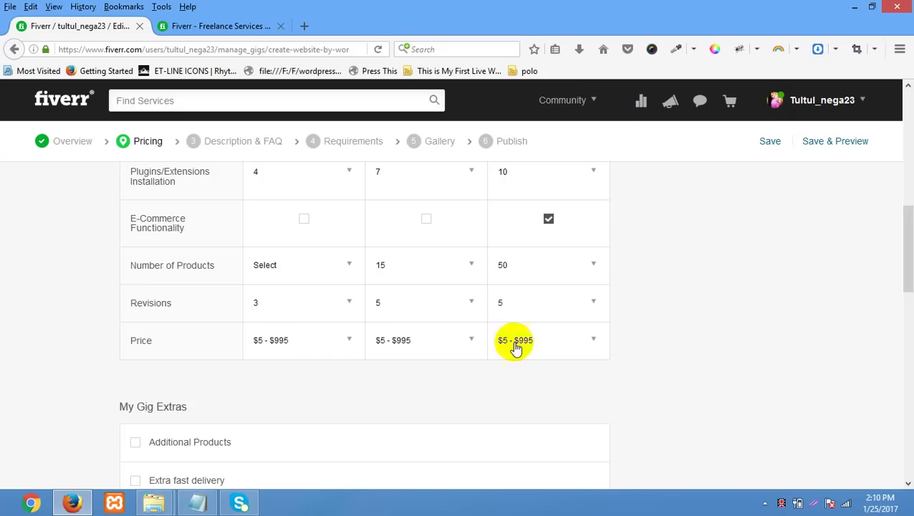
Step: Price the Basic package at $10 and the Standard package at $60
scroll(735, 279, up, 3)
scroll(302, 260, up, 9)
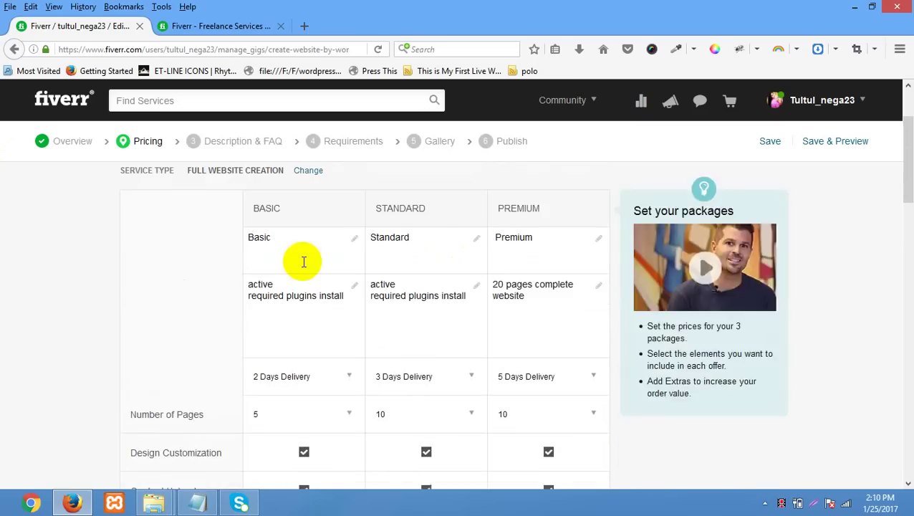
scroll(154, 272, down, 15)
scroll(185, 296, up, 1)
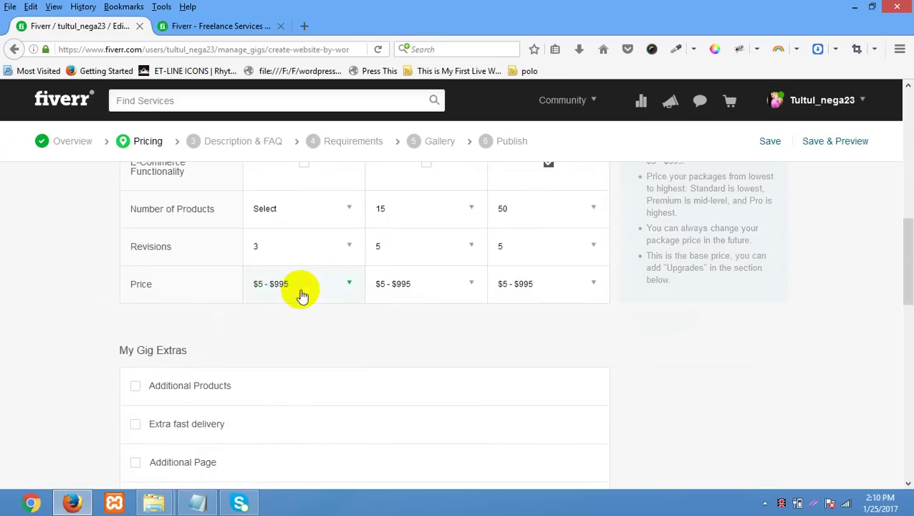
click(301, 294)
click(287, 297)
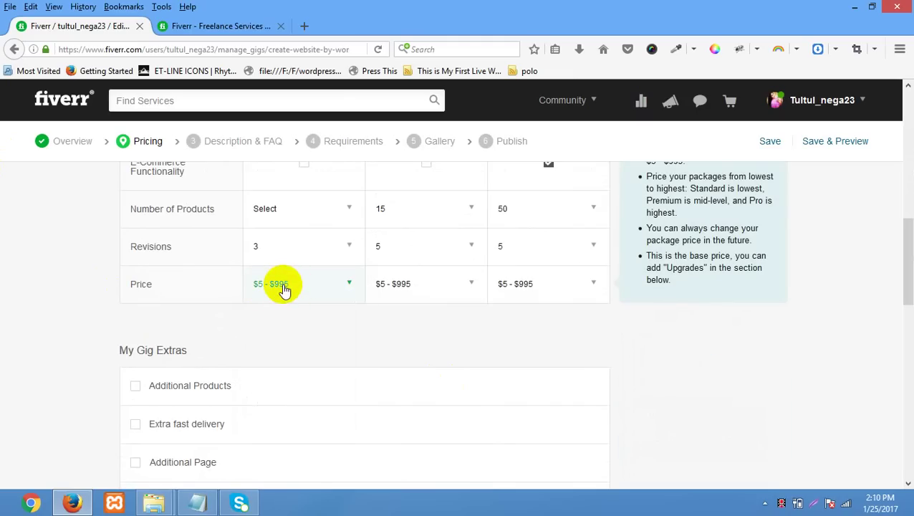
click(284, 290)
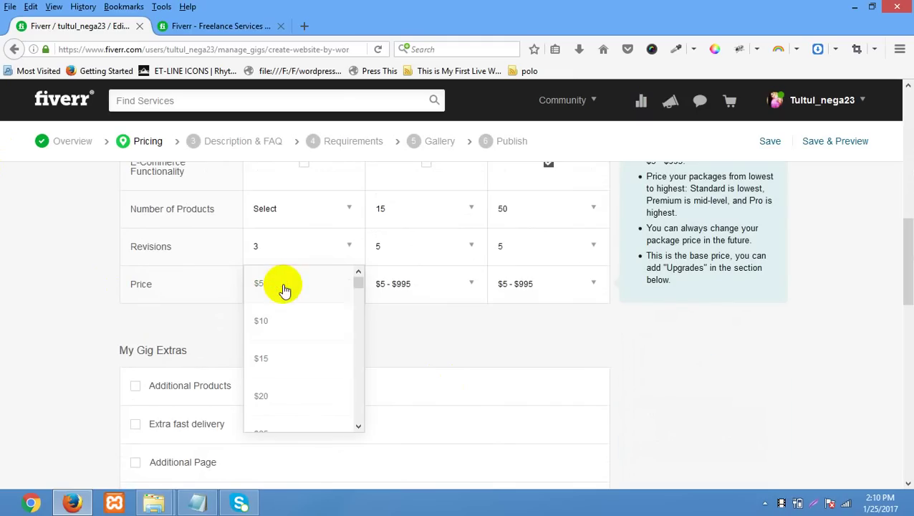
click(300, 331)
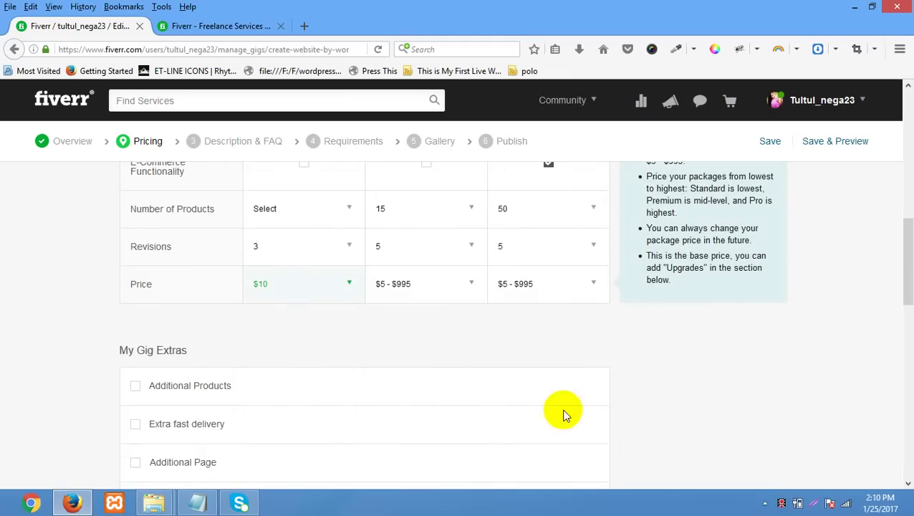
click(456, 299)
scroll(460, 300, down, 5)
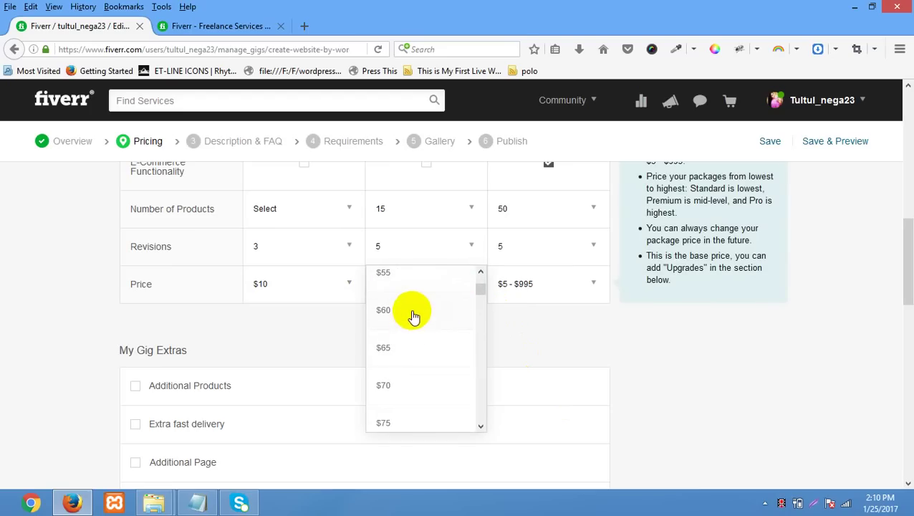
click(413, 314)
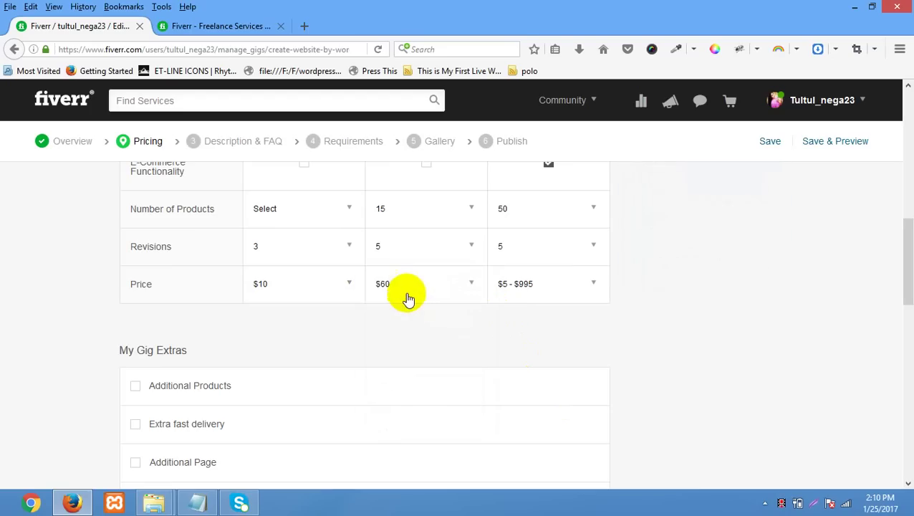
Step: Price the Premium package at $160, correcting an initial $150 choice
click(554, 292)
scroll(547, 334, down, 4)
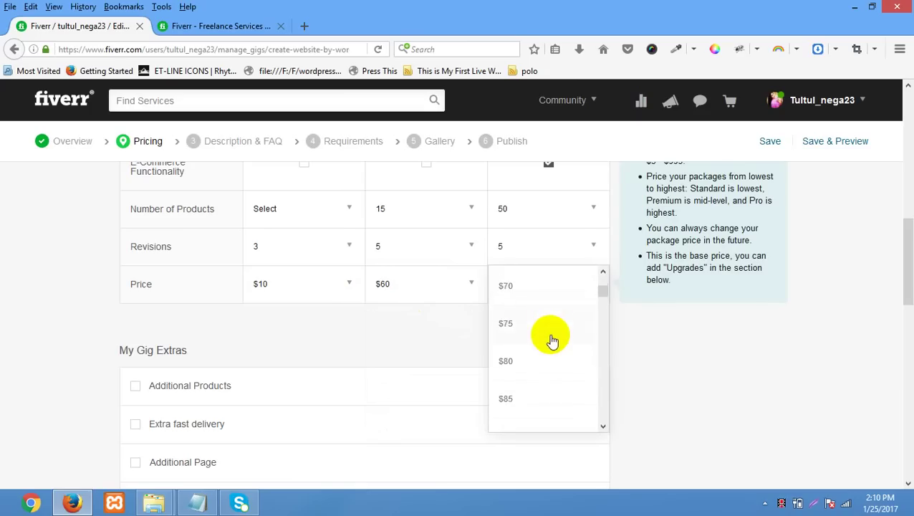
scroll(552, 341, down, 1)
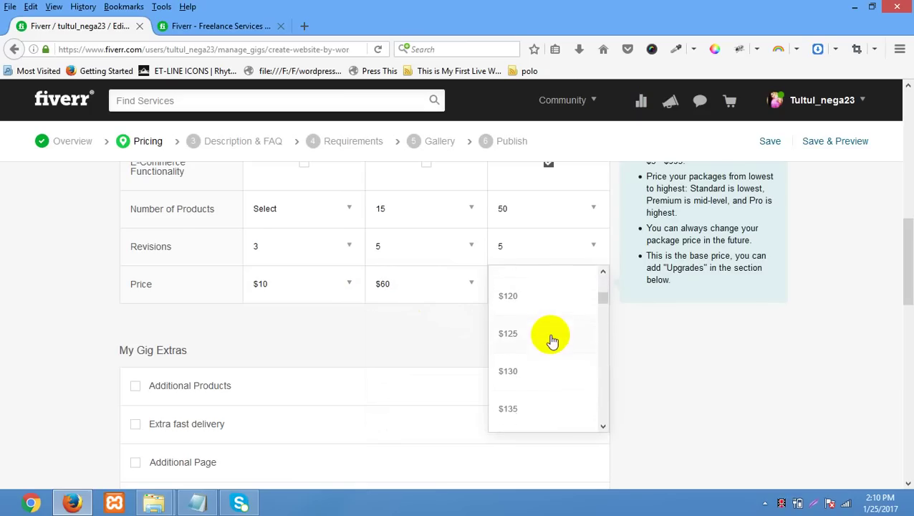
click(516, 344)
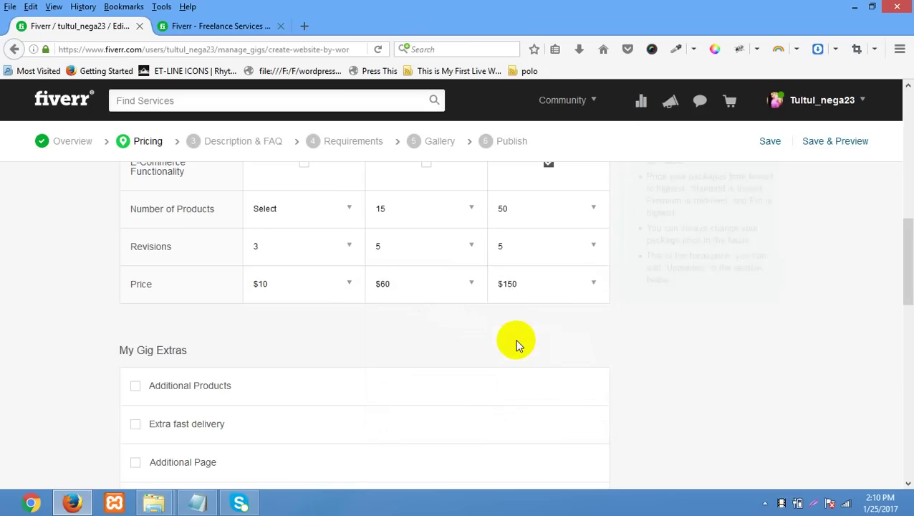
click(524, 292)
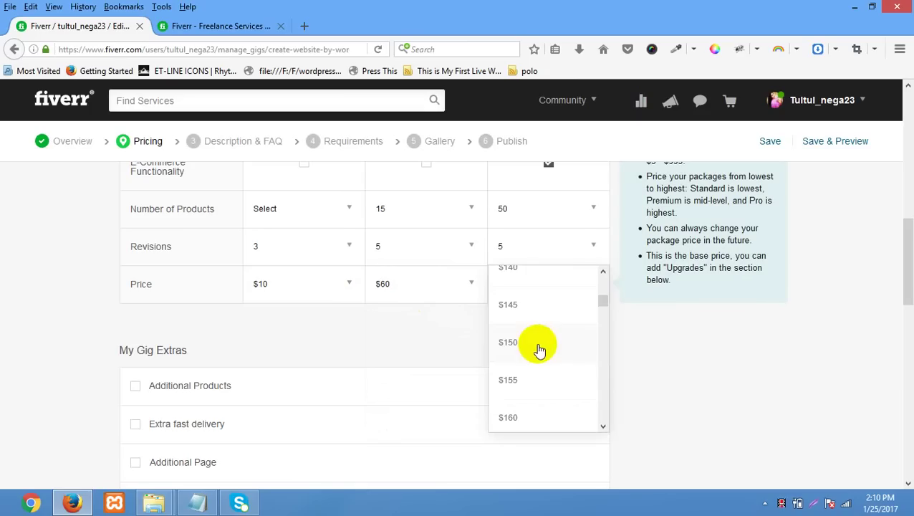
click(545, 417)
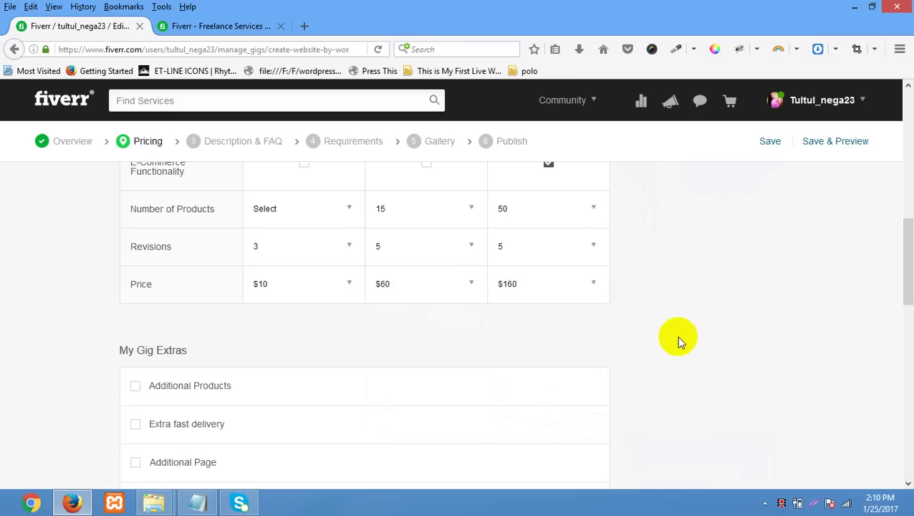
scroll(676, 336, up, 3)
mouse_move(519, 403)
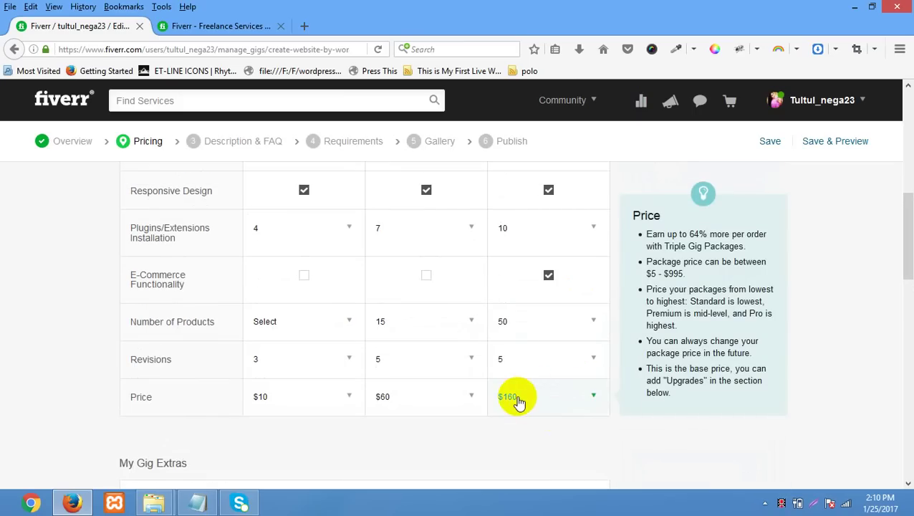
scroll(531, 218, up, 6)
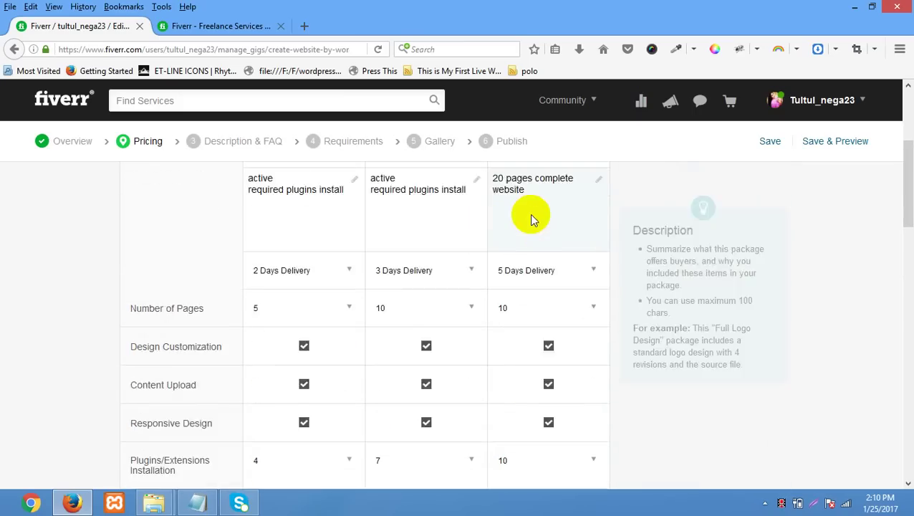
scroll(529, 229, down, 9)
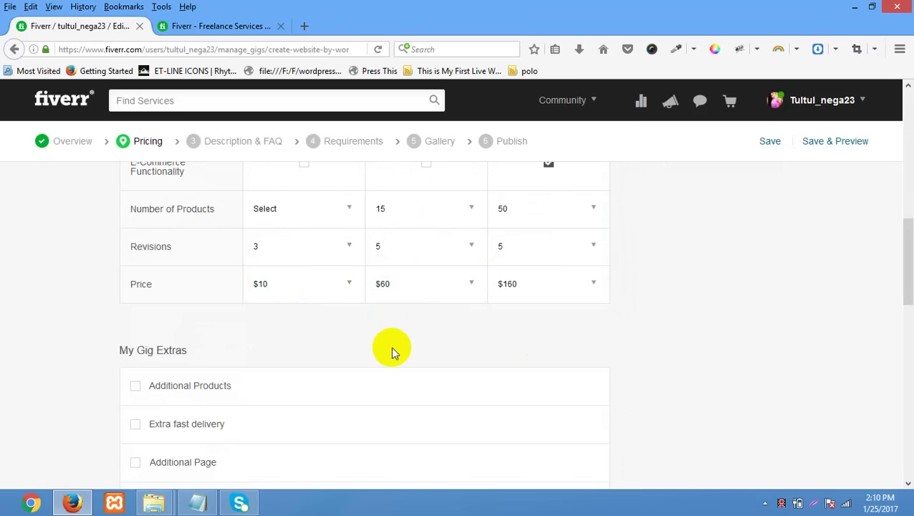
scroll(598, 321, up, 4)
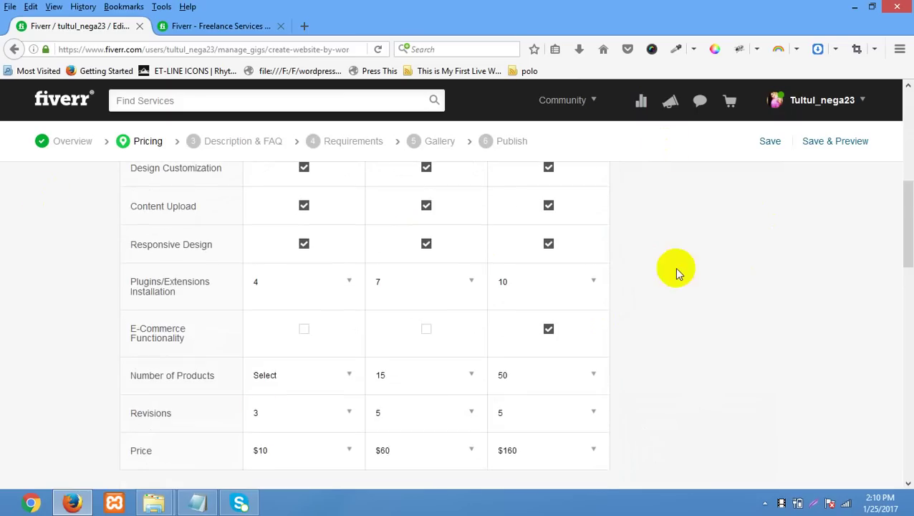
scroll(674, 269, down, 7)
mouse_move(204, 243)
mouse_down()
mouse_move(92, 235)
mouse_move(199, 237)
mouse_up()
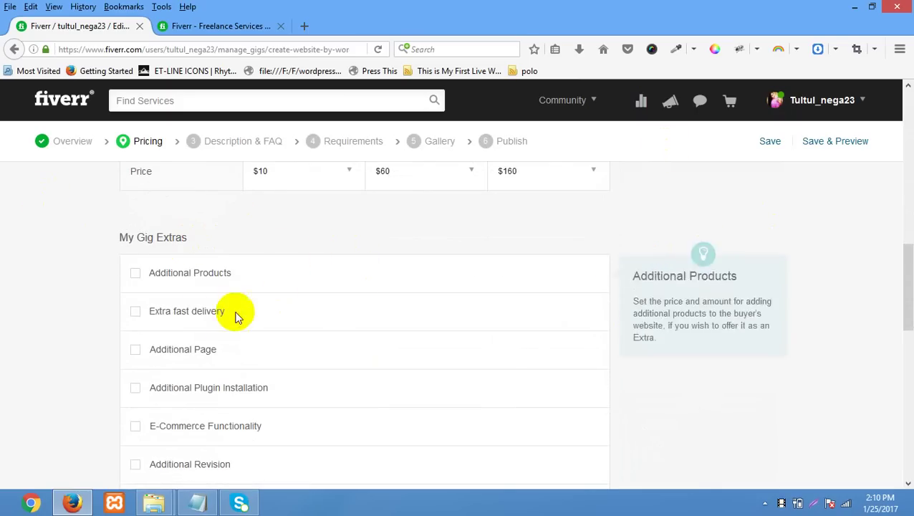
mouse_move(195, 315)
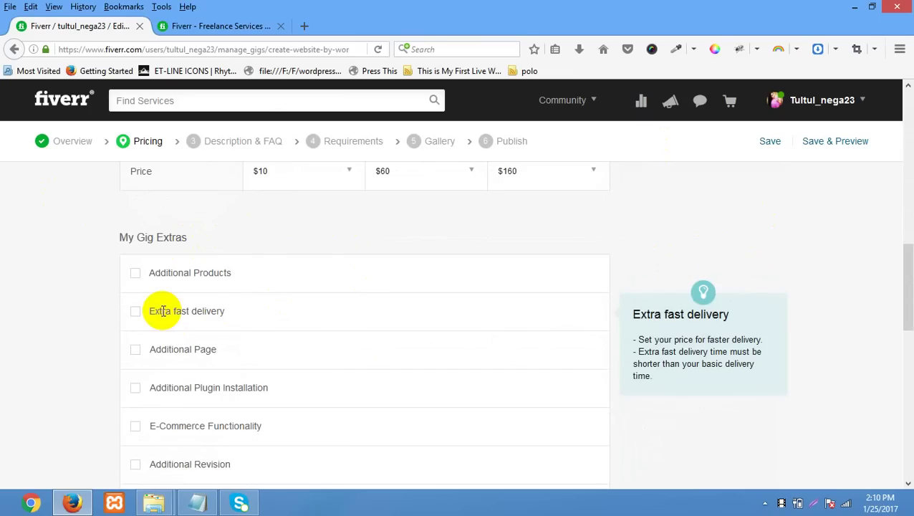
Step: Toggle Extra fast delivery off and on, leaving it ticked with package selectors showing
click(136, 312)
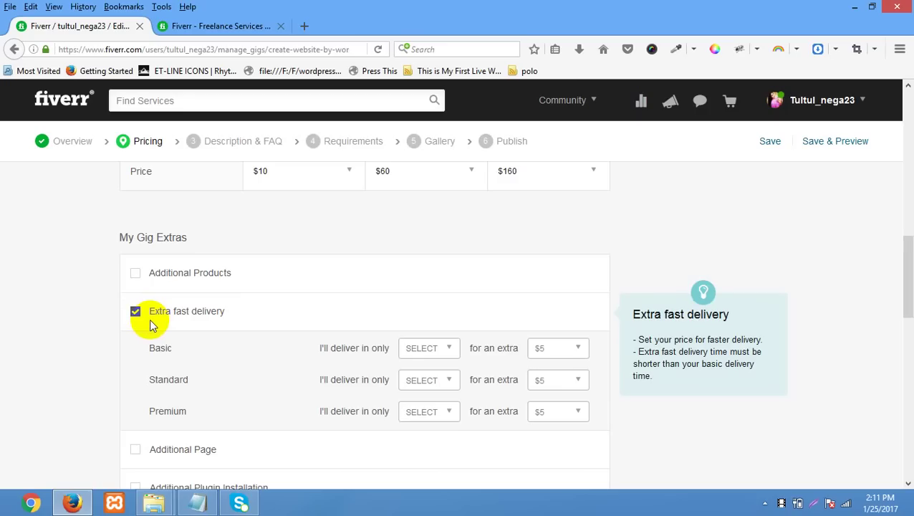
click(136, 312)
scroll(179, 330, down, 3)
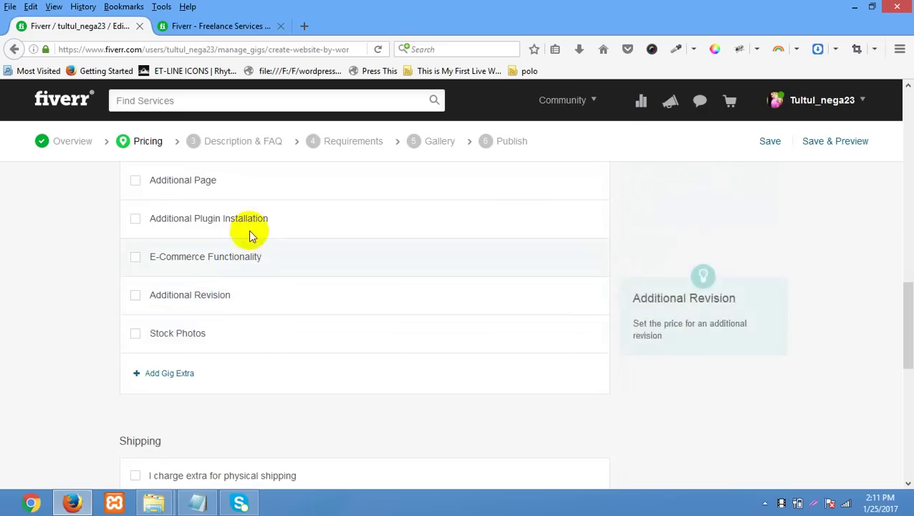
scroll(215, 237, up, 2)
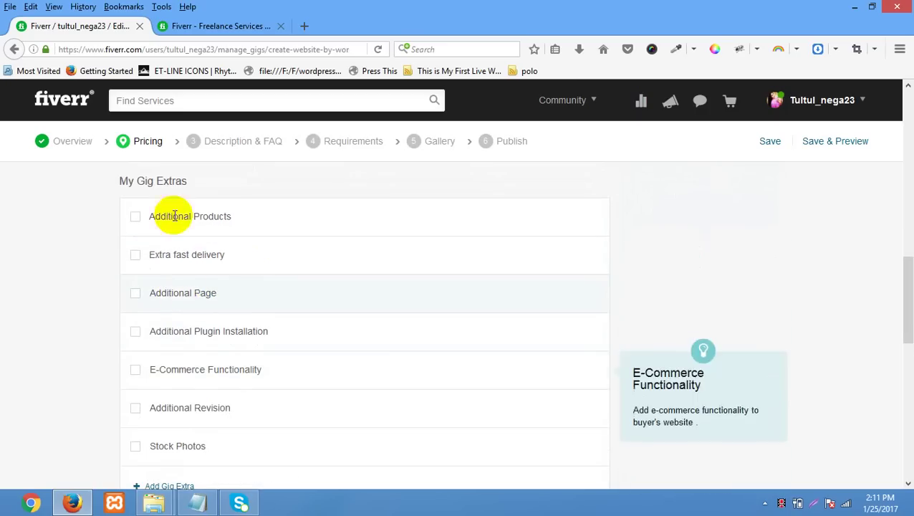
click(136, 256)
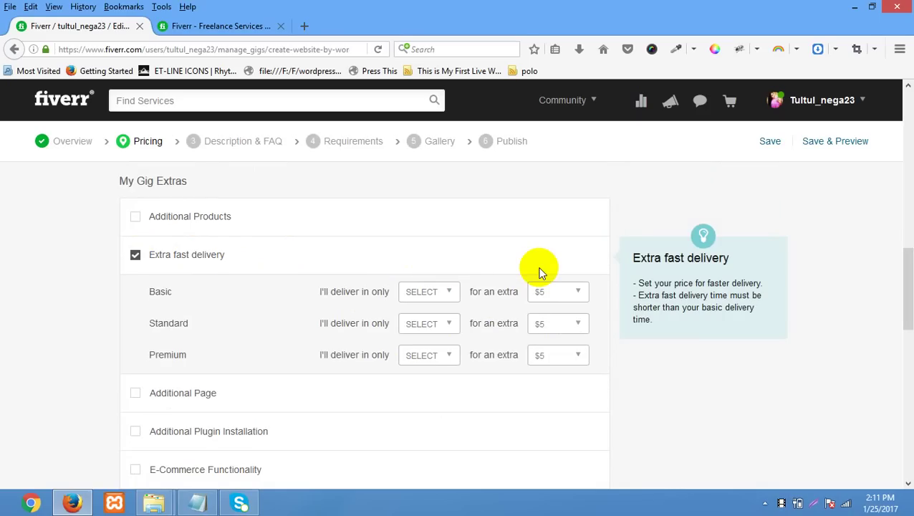
Step: Turn off Extra fast delivery and enable Additional Page with 1 extra day
click(135, 255)
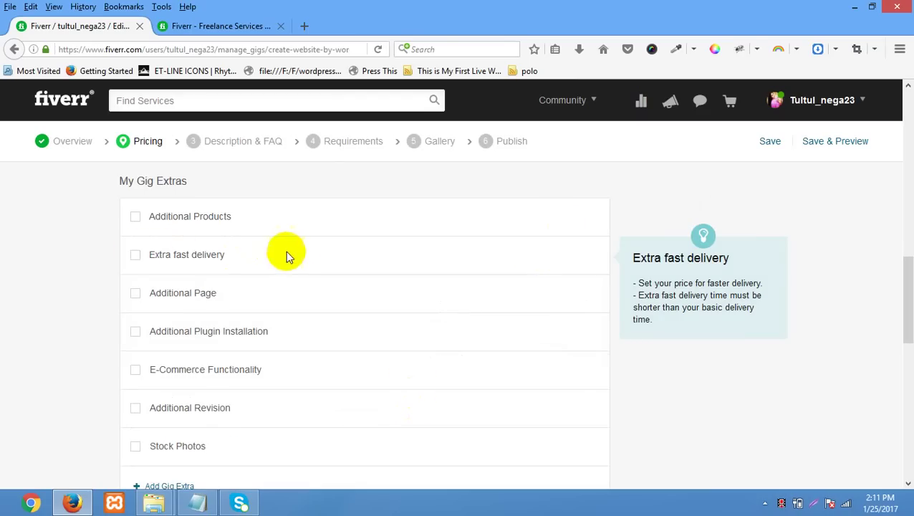
click(136, 295)
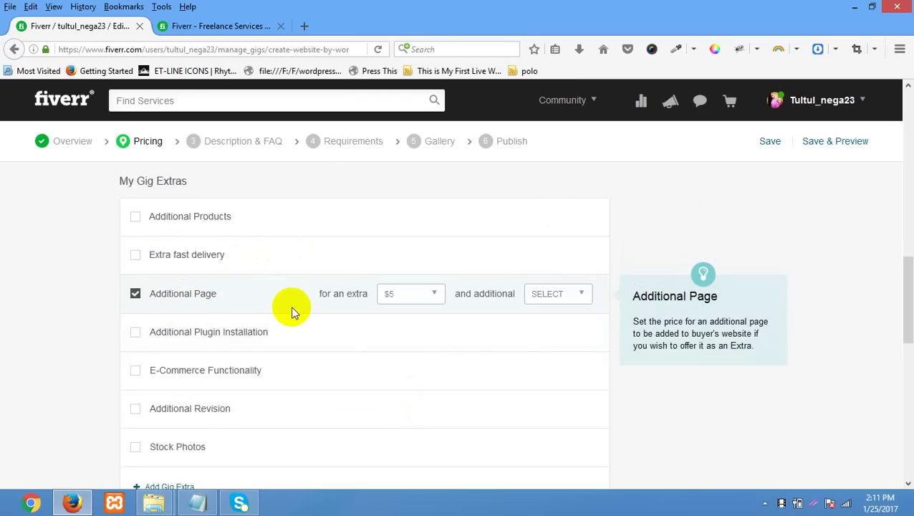
click(568, 301)
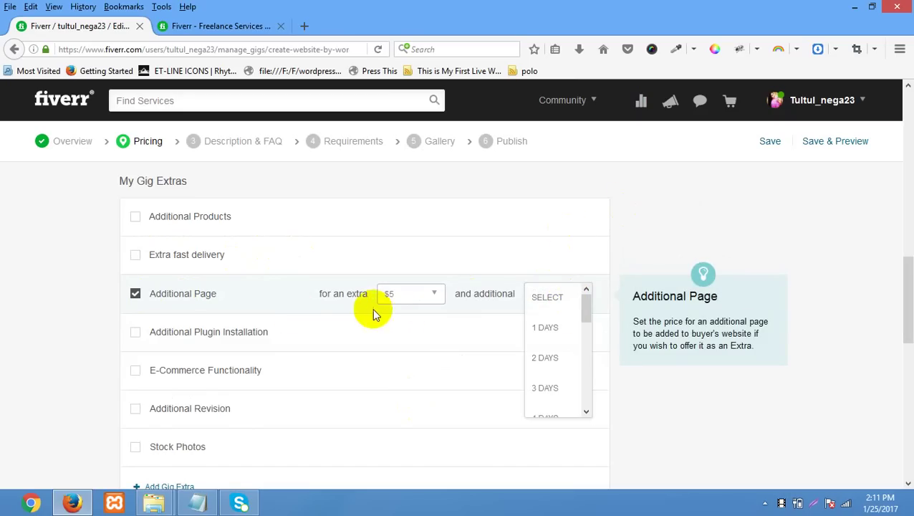
click(337, 308)
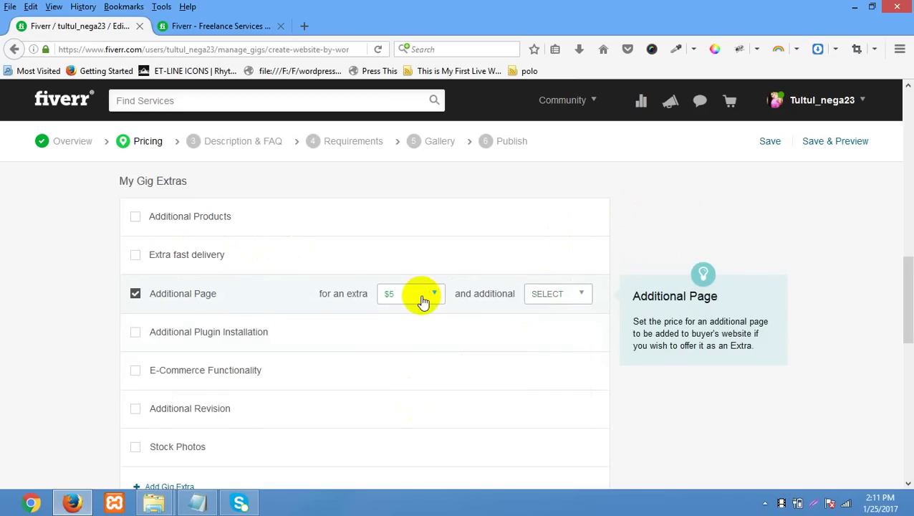
click(561, 301)
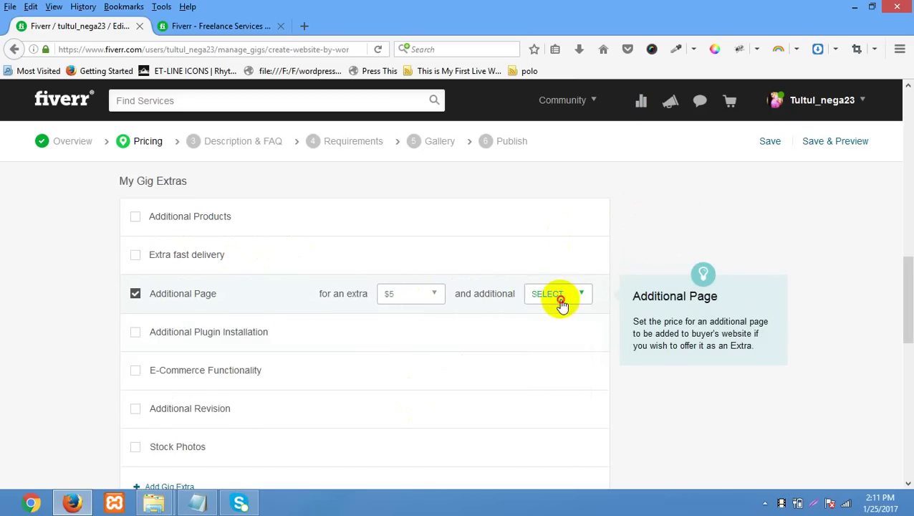
click(553, 329)
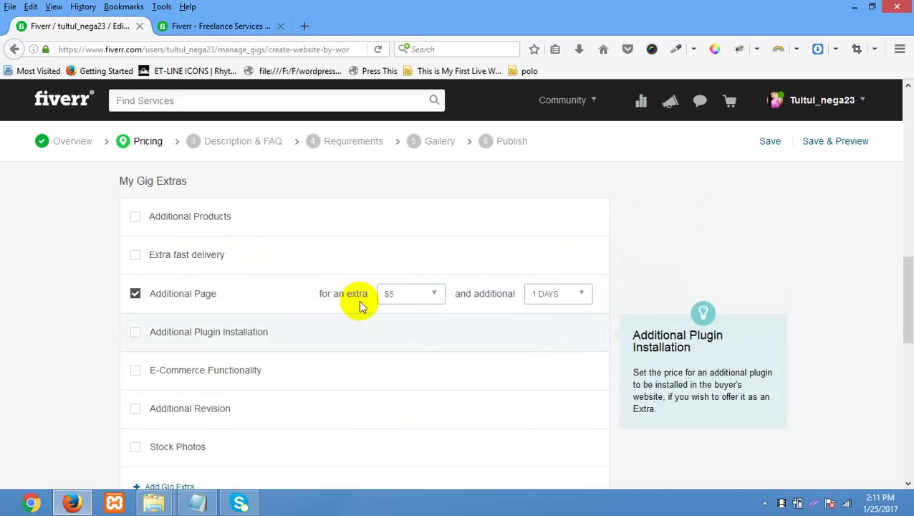
Step: Change Additional Page to 3 days, view its prices, then untick it
click(135, 294)
click(135, 294)
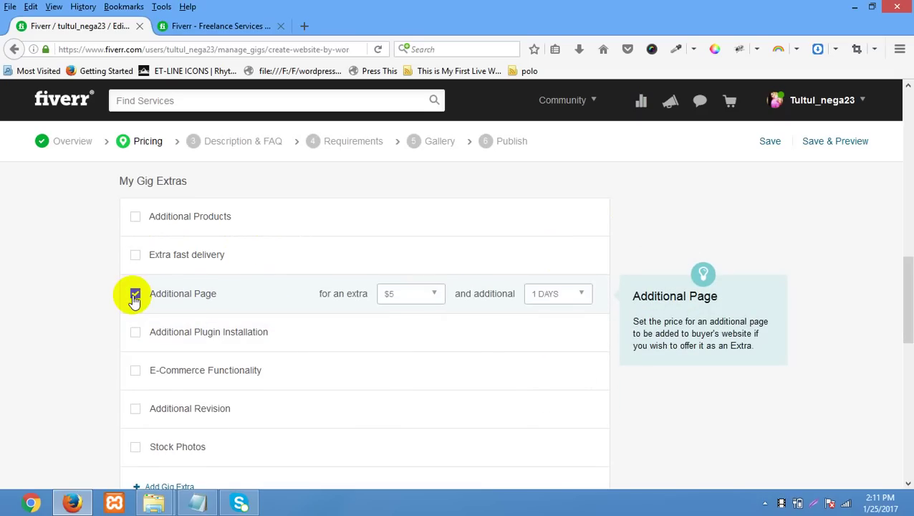
click(571, 301)
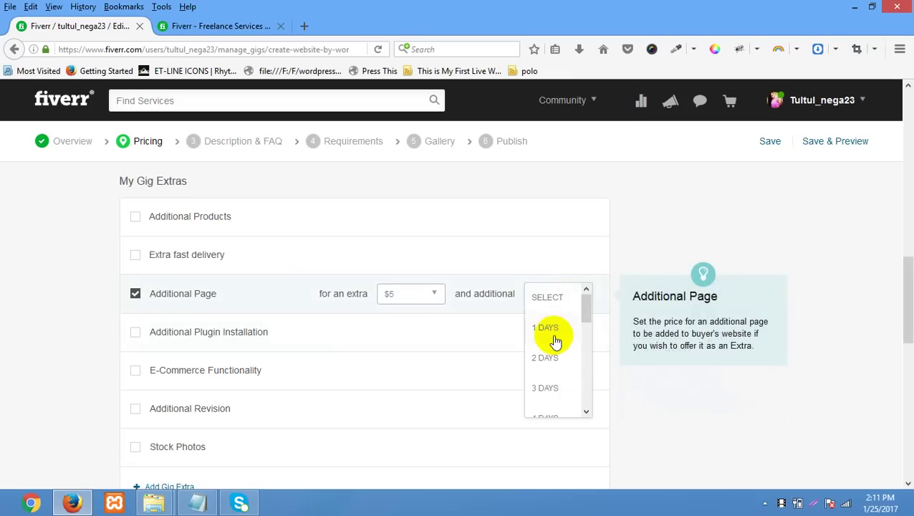
click(546, 390)
click(409, 296)
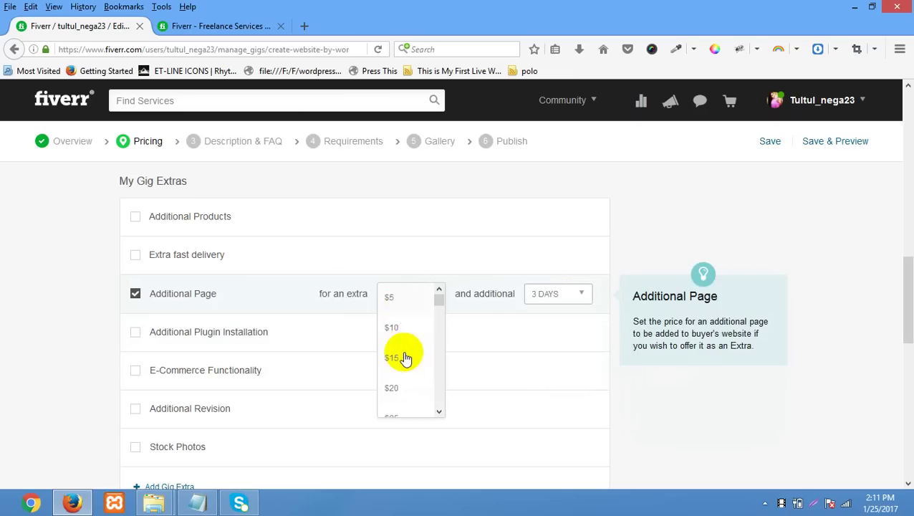
click(134, 294)
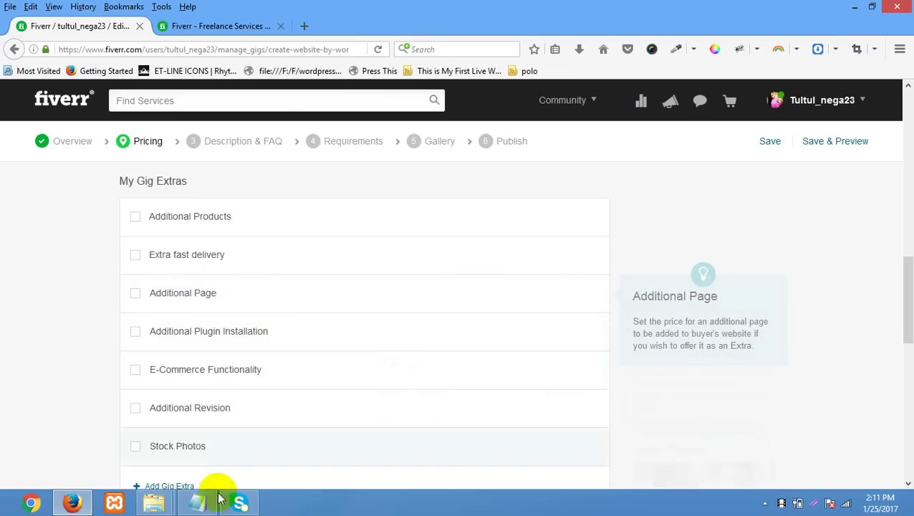
scroll(296, 294, down, 2)
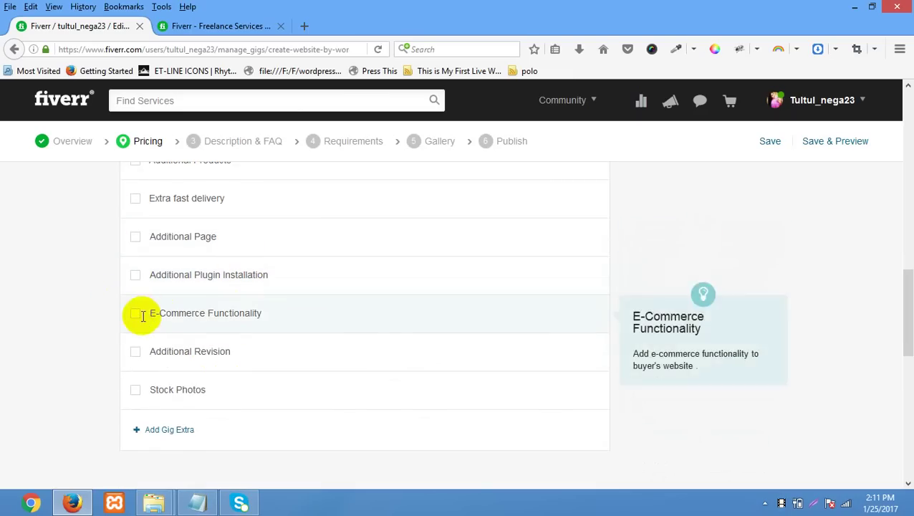
click(136, 314)
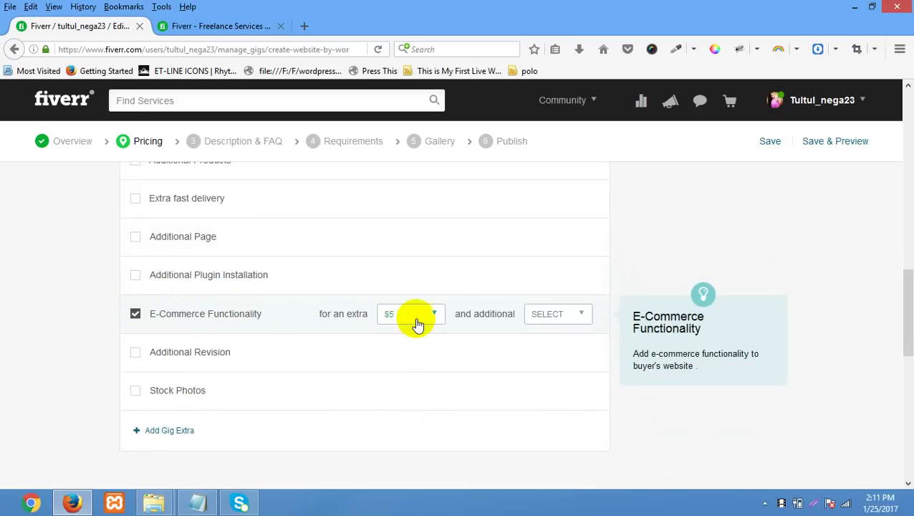
click(581, 317)
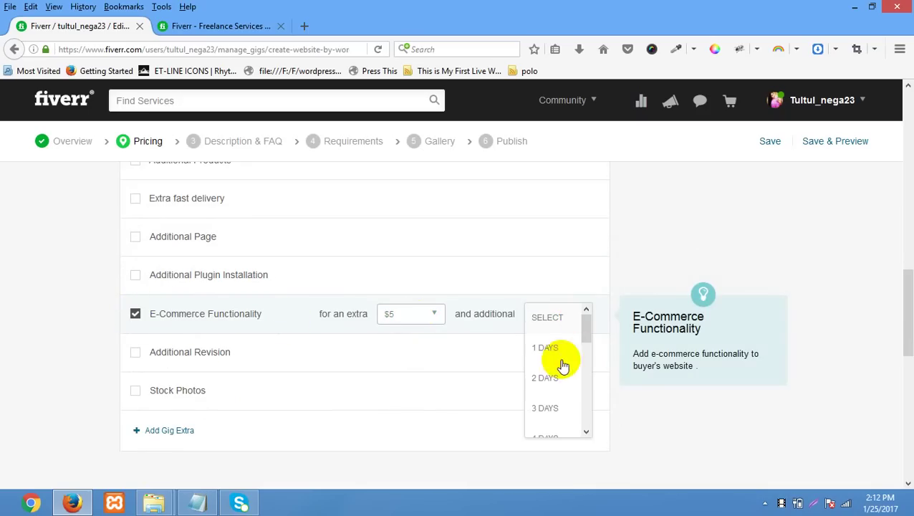
click(538, 291)
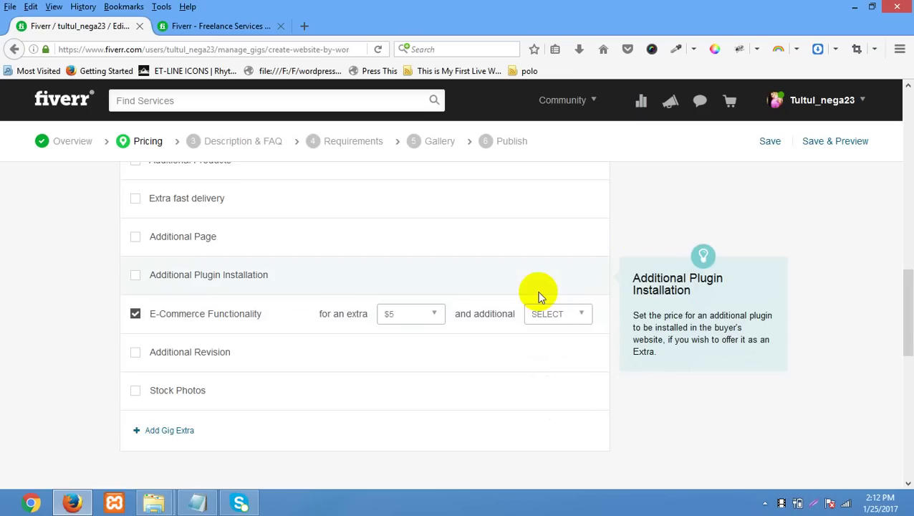
click(556, 316)
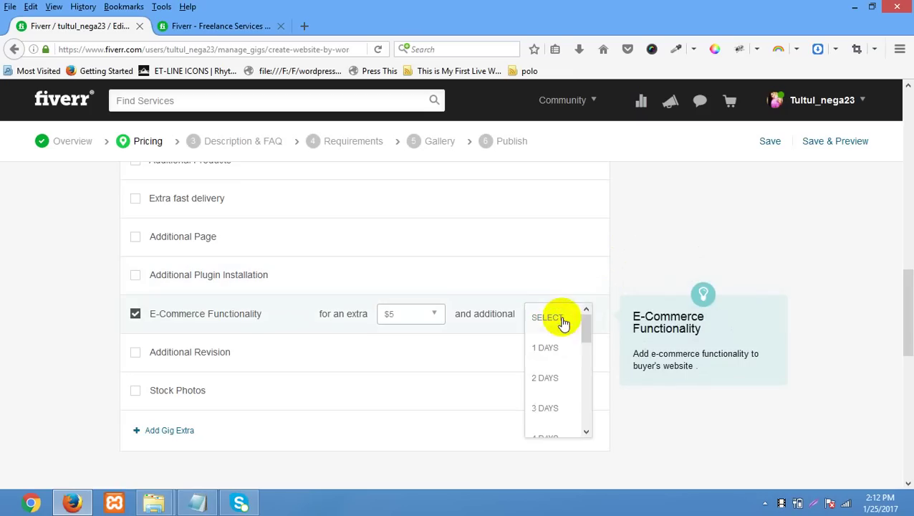
click(419, 316)
scroll(400, 380, down, 4)
click(399, 398)
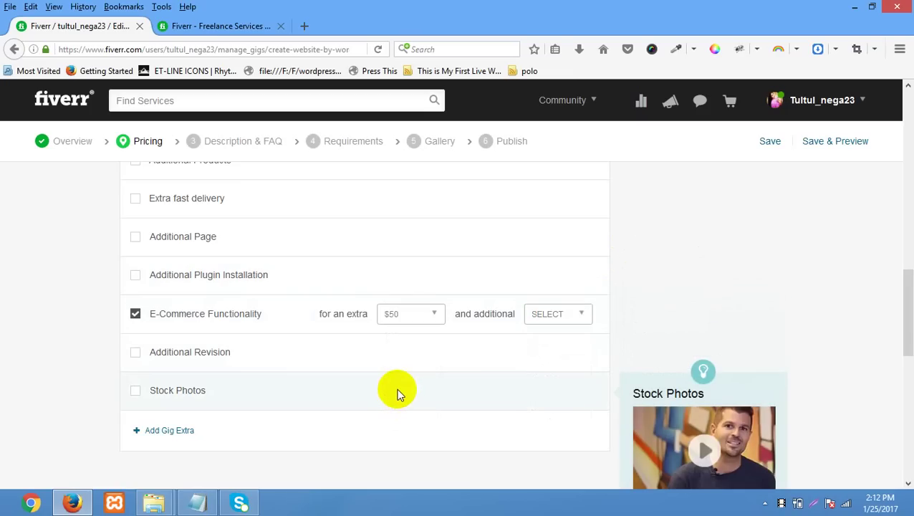
click(135, 315)
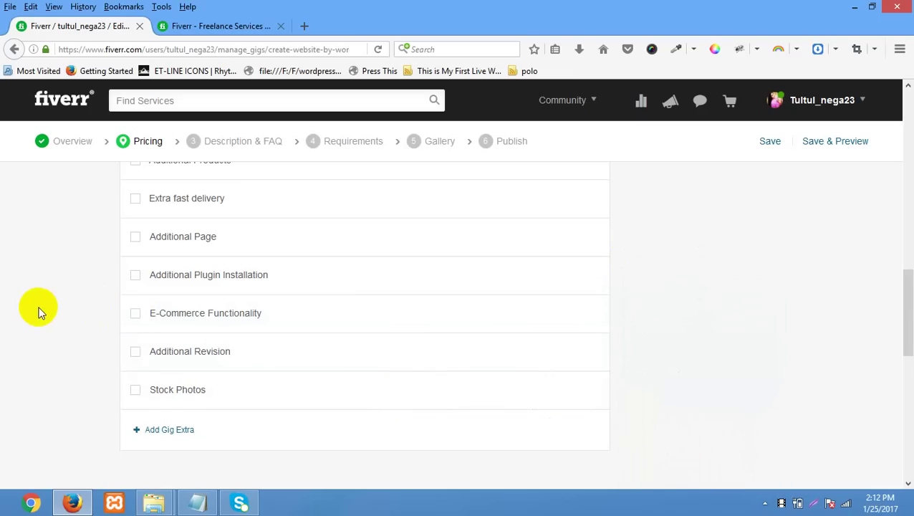
Step: Tick Additional Revision, charging $20 extra and adding 1 DAYS
scroll(107, 308, down, 1)
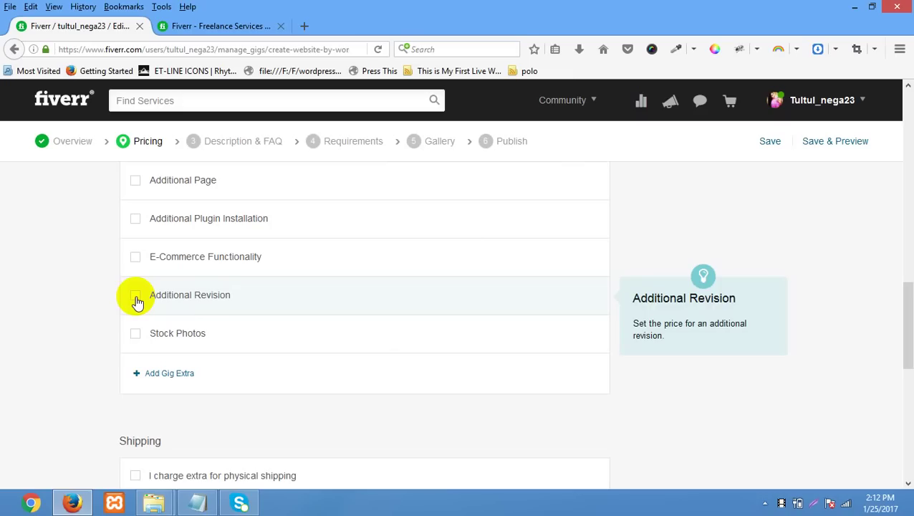
click(136, 300)
click(422, 304)
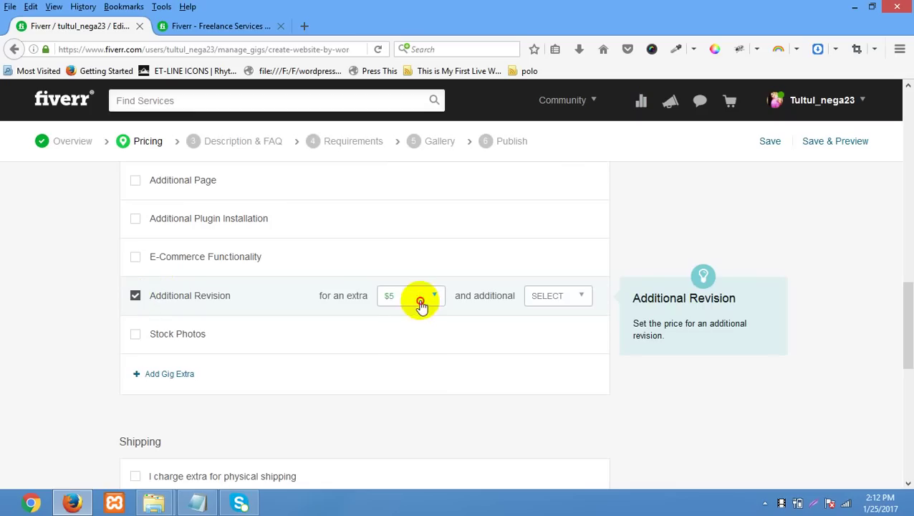
click(396, 393)
click(576, 297)
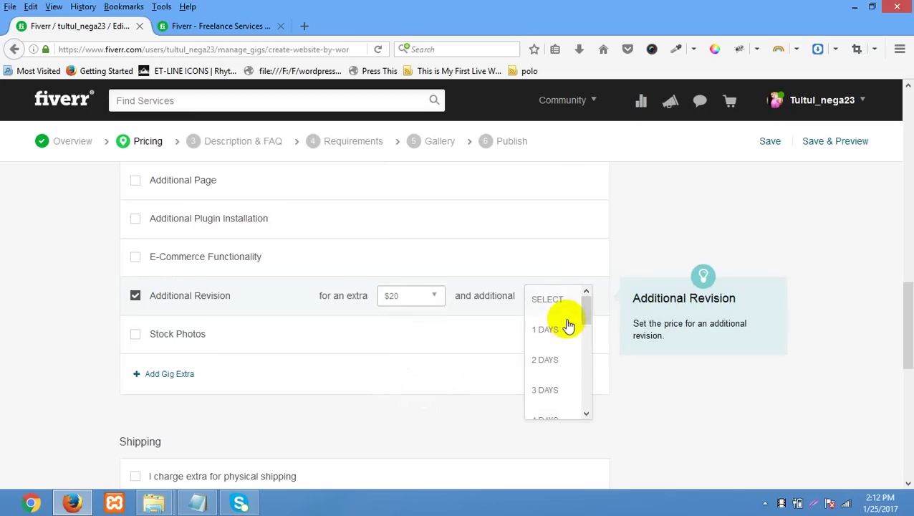
click(567, 326)
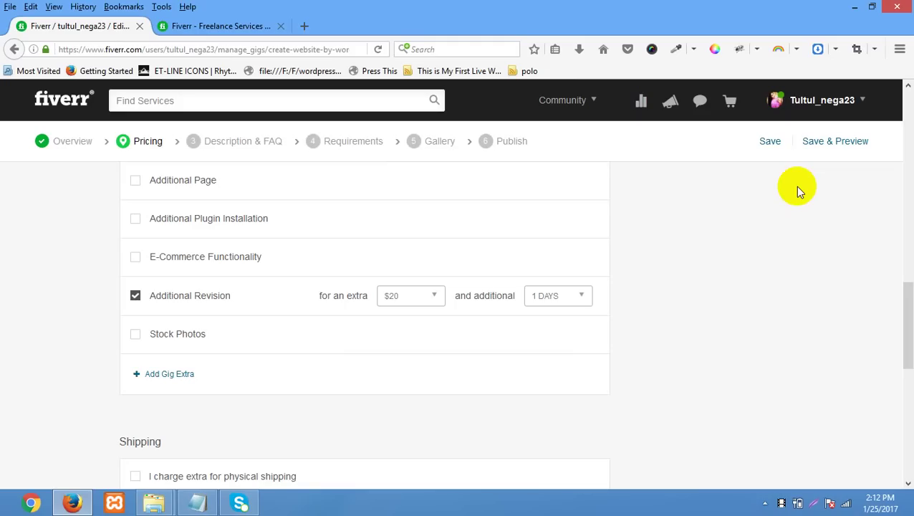
Step: Untick the Additional Revision gig extra
click(137, 296)
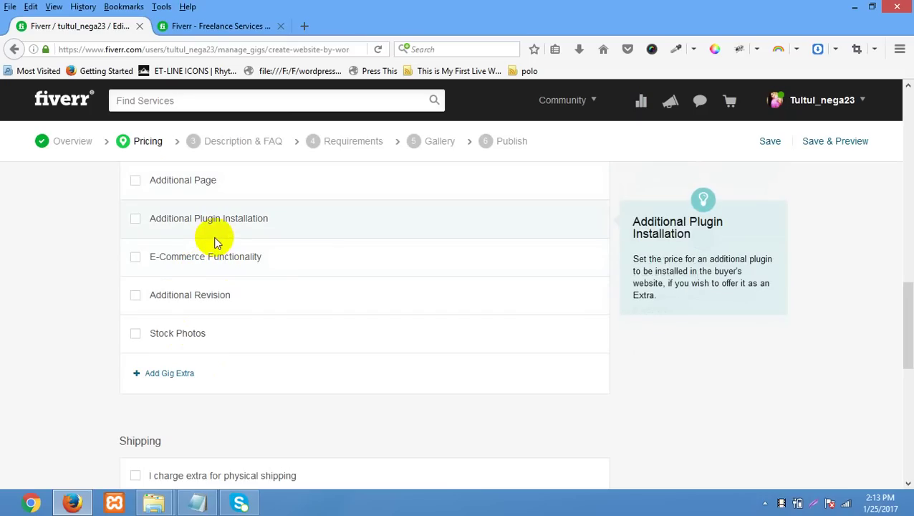
scroll(282, 282, down, 2)
scroll(280, 282, up, 3)
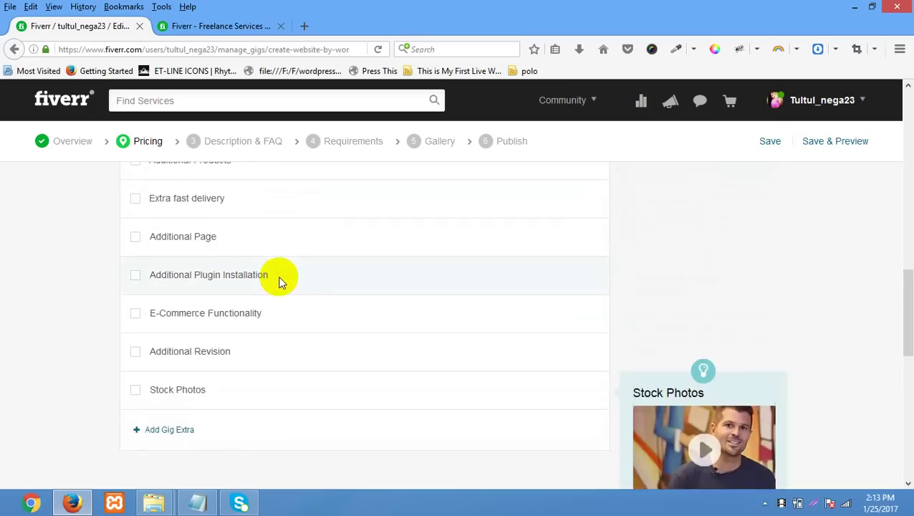
scroll(280, 282, down, 5)
scroll(283, 278, up, 2)
scroll(283, 278, down, 4)
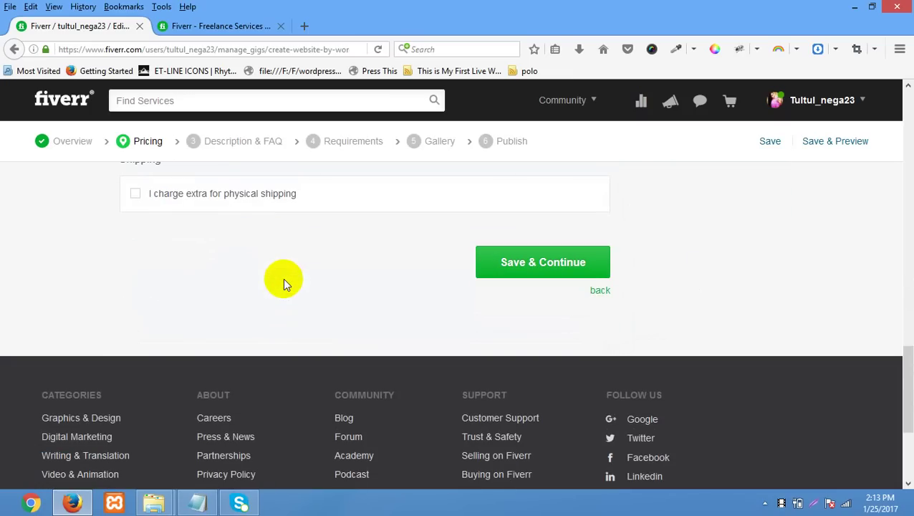
scroll(283, 278, up, 3)
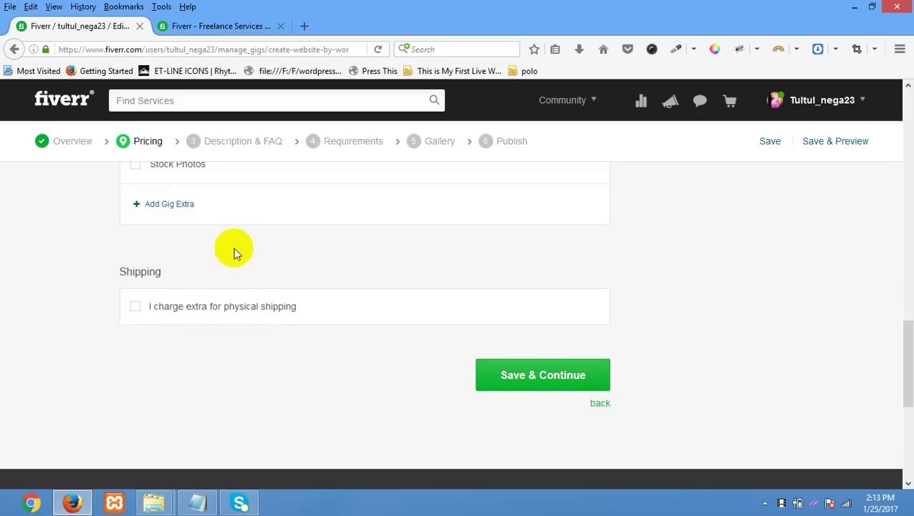
Step: Toggle 'I charge extra for physical shipping' repeatedly, finally leaving it unchecked
click(136, 308)
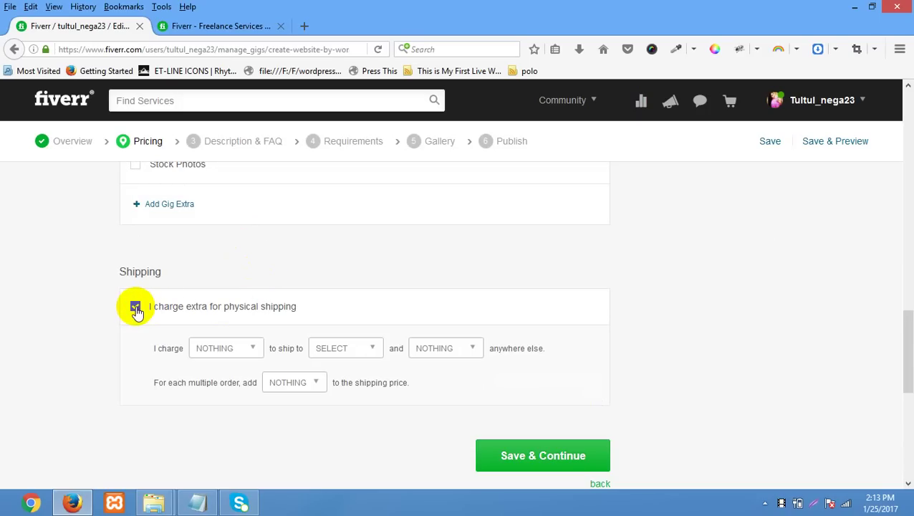
click(135, 309)
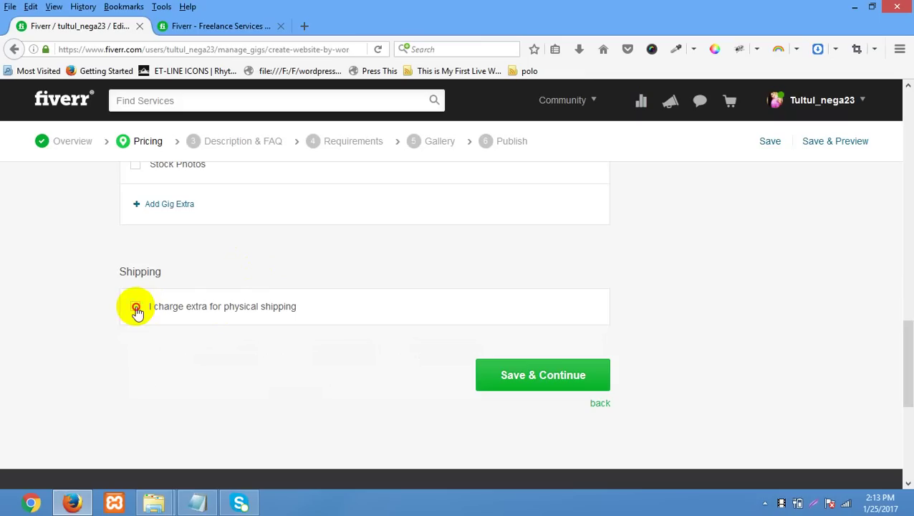
click(136, 308)
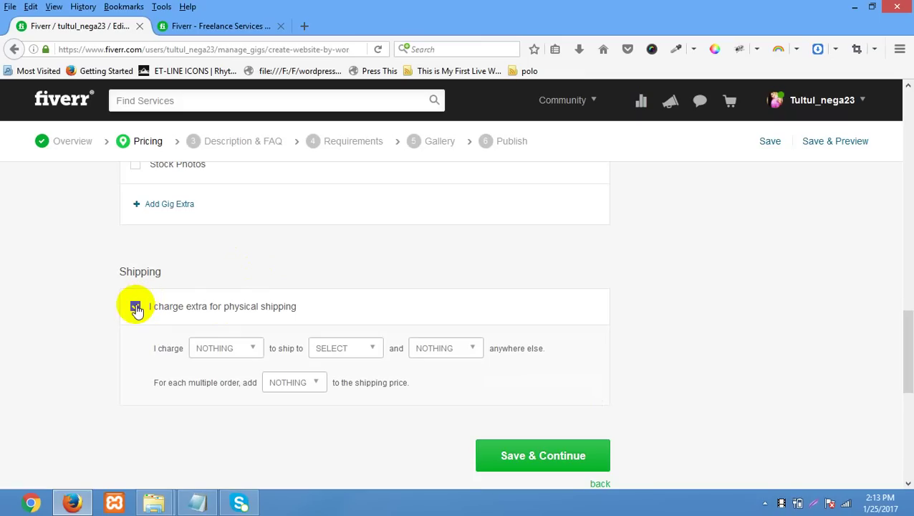
click(137, 309)
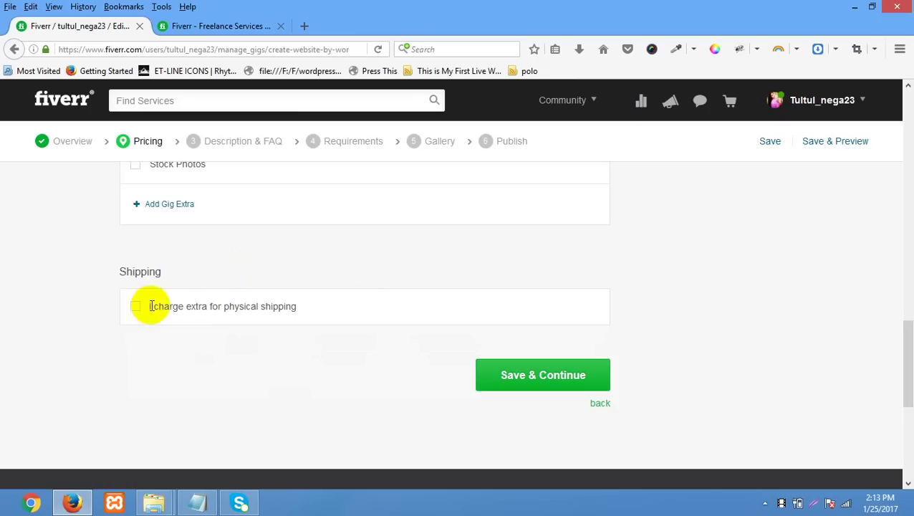
click(134, 309)
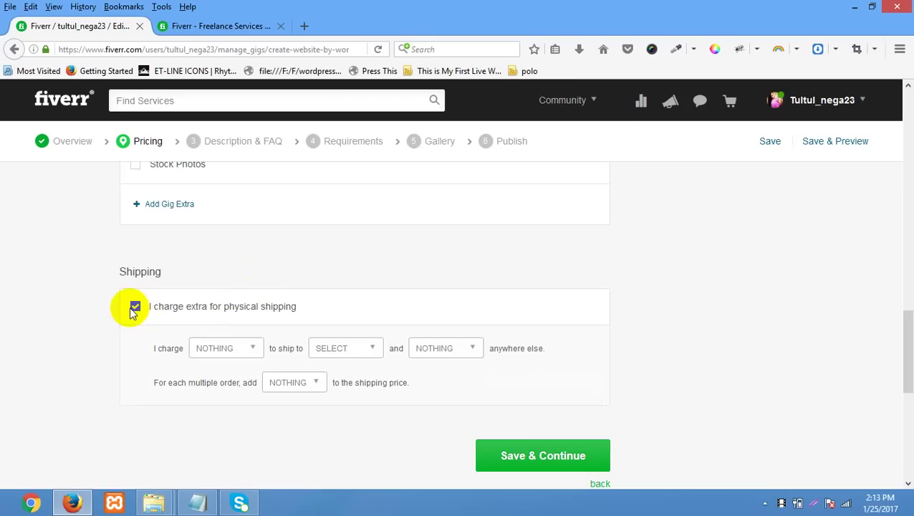
click(135, 309)
drag(175, 273, 111, 274)
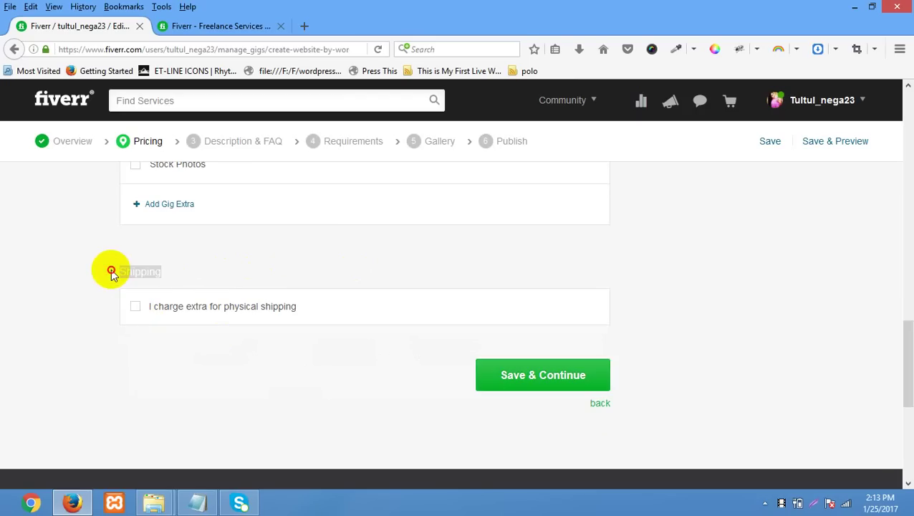
Step: Submit the pricing step with Save & Continue, triggering a description-too-long warning
scroll(262, 258, up, 5)
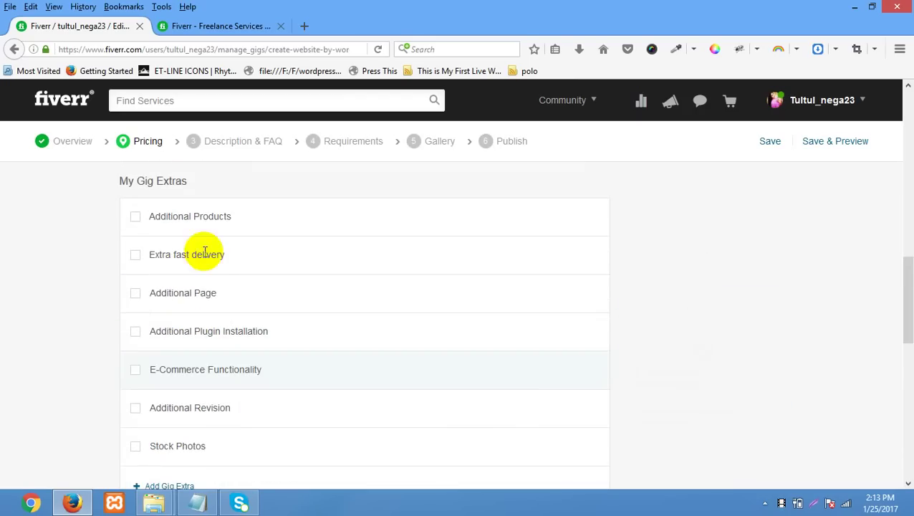
scroll(214, 310, down, 2)
scroll(208, 319, up, 3)
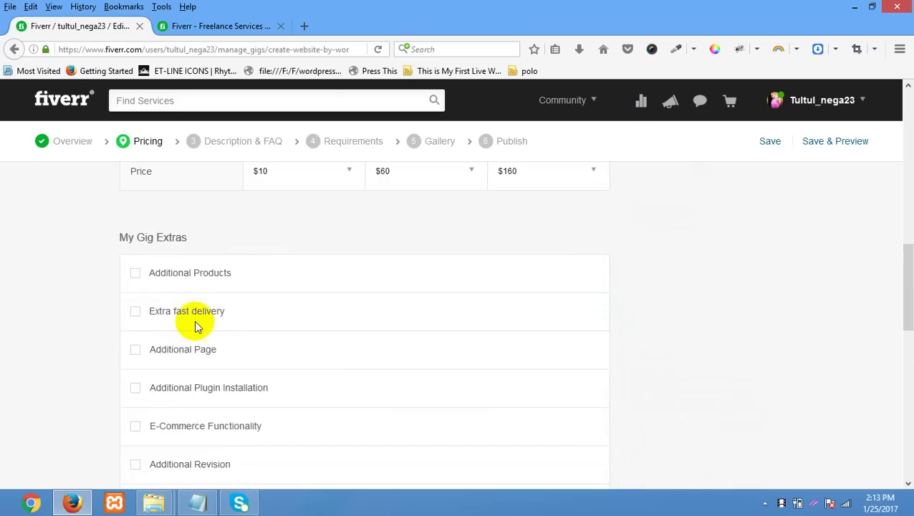
mouse_move(263, 279)
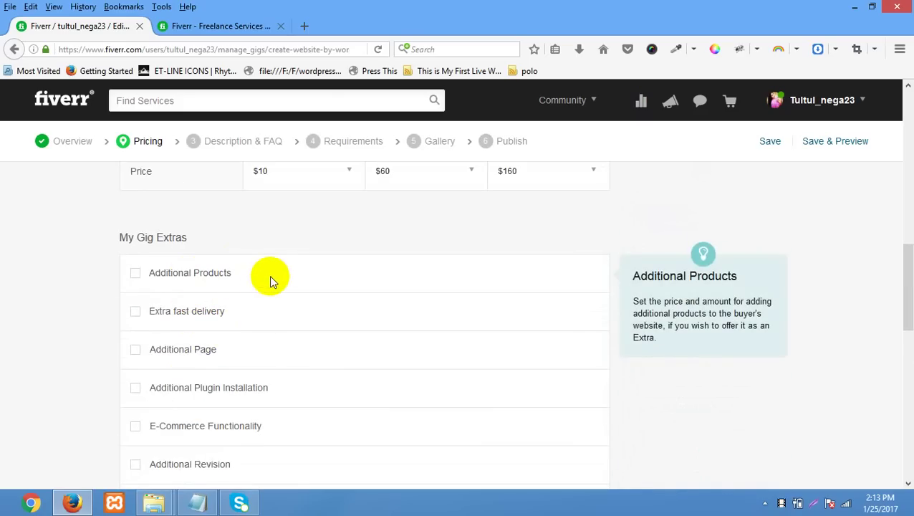
scroll(269, 279, down, 5)
click(535, 380)
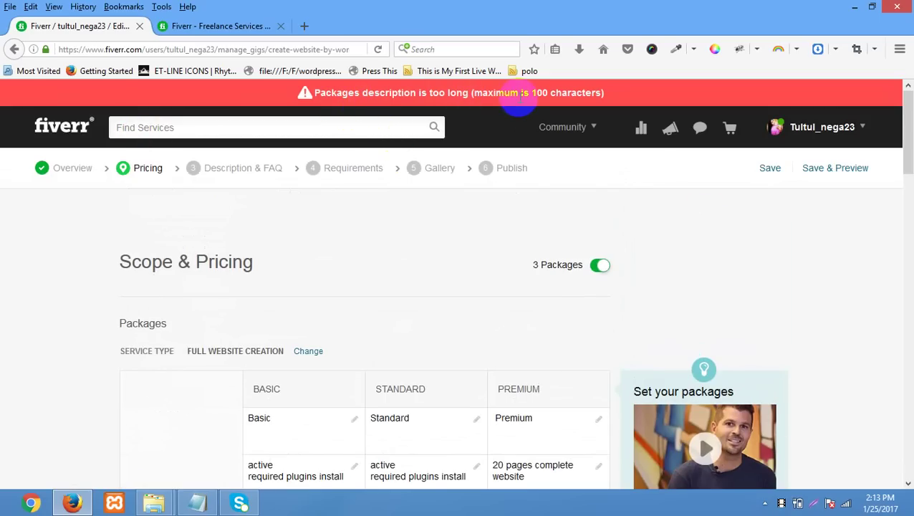
Step: Delete 'eCommerce' from the Premium package description so it reads just 'website'
drag(524, 97, 592, 89)
click(593, 208)
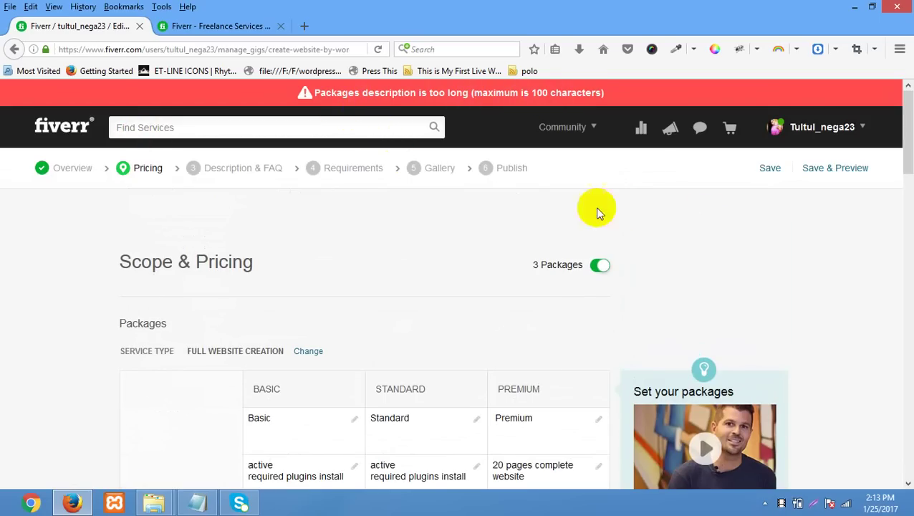
scroll(512, 220, down, 1)
scroll(512, 221, down, 6)
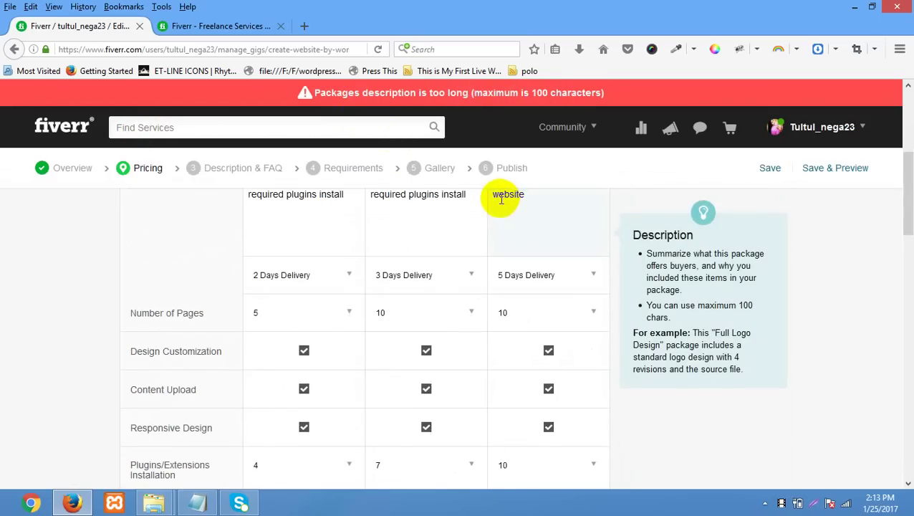
scroll(509, 208, down, 1)
scroll(502, 200, up, 5)
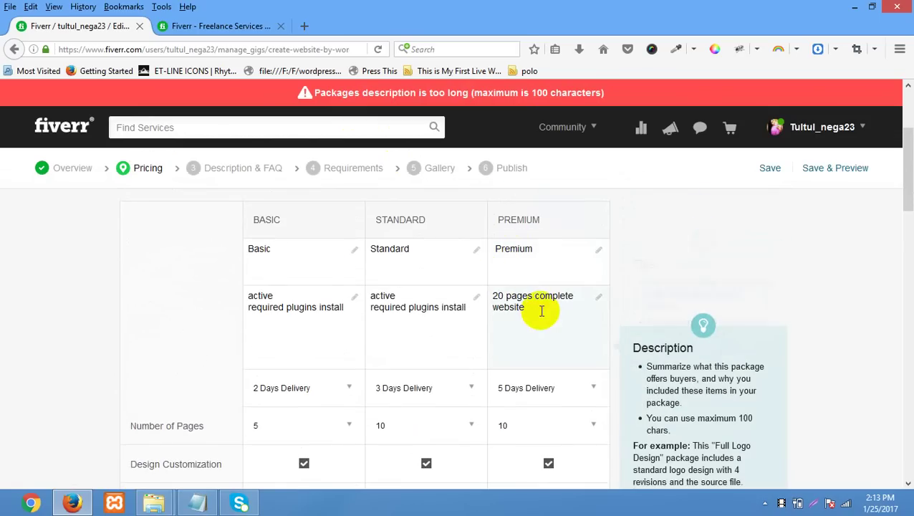
scroll(538, 310, down, 1)
drag(557, 306, 450, 298)
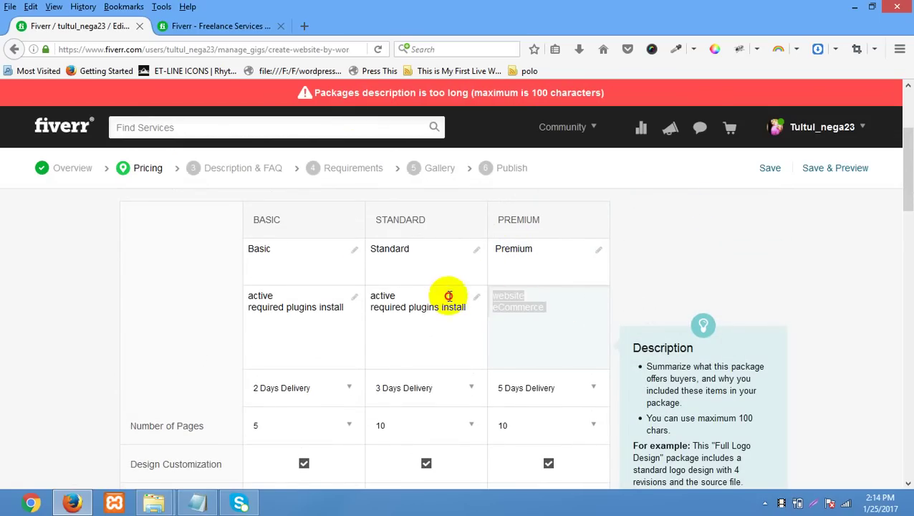
double_click(511, 313)
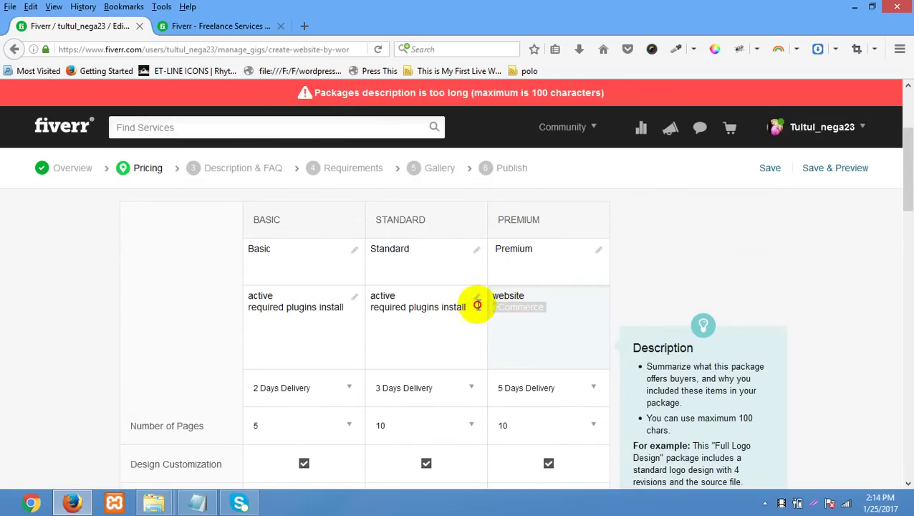
key(BackSpace)
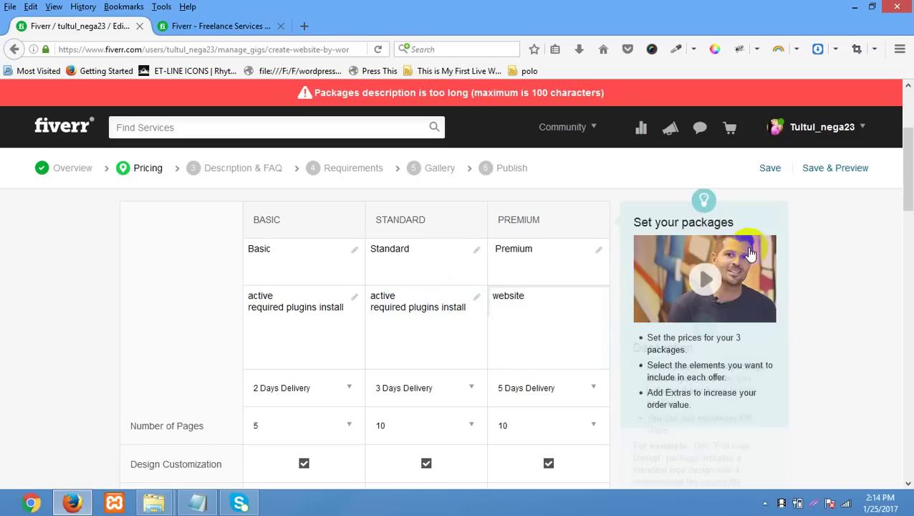
Step: Save & Continue the pricing step again with the shortened description
scroll(837, 263, down, 15)
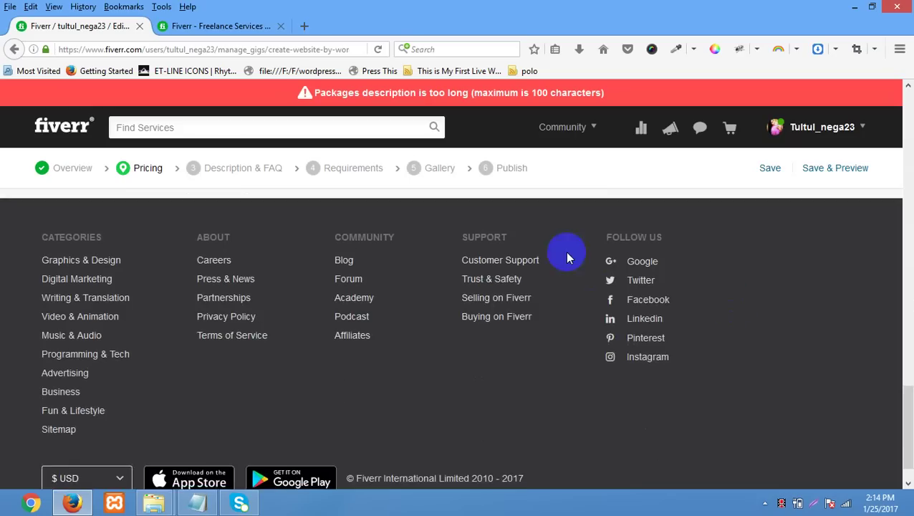
scroll(568, 256, up, 3)
click(553, 280)
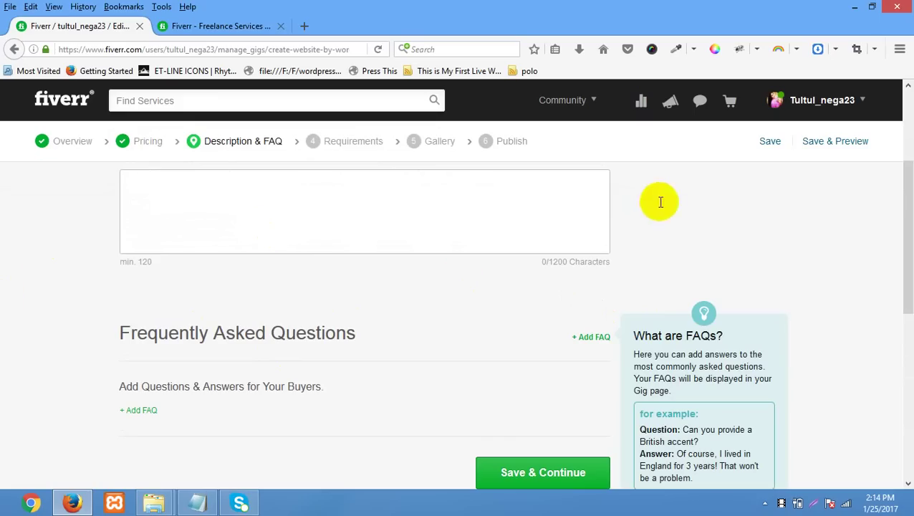
Step: Scroll the Description & FAQ step to the empty 'Briefly Describe Your Gig' box
scroll(753, 258, up, 3)
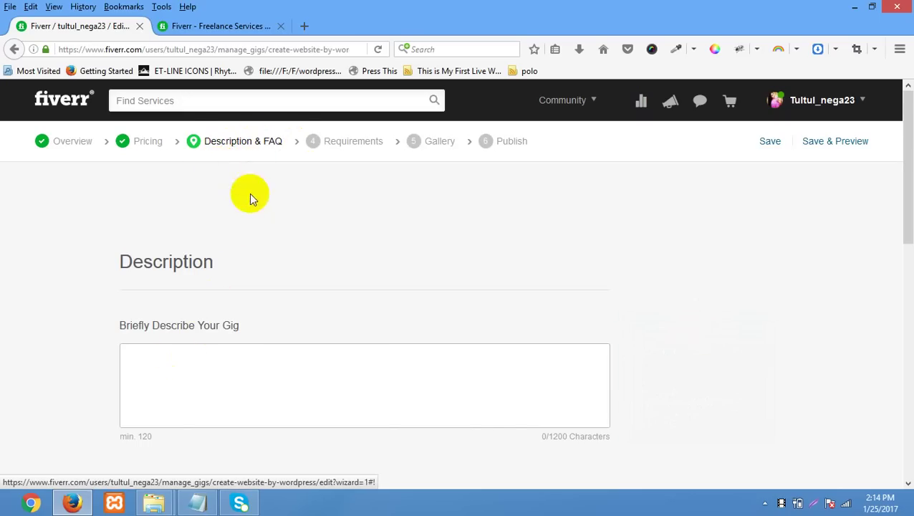
scroll(286, 229, down, 3)
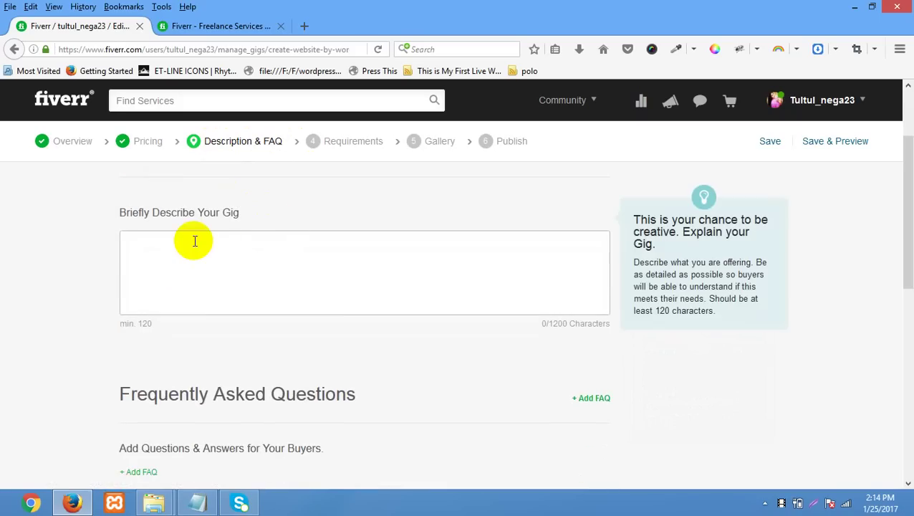
Step: Write 'Do you need a website ?' as the first line of the gig description
click(192, 241)
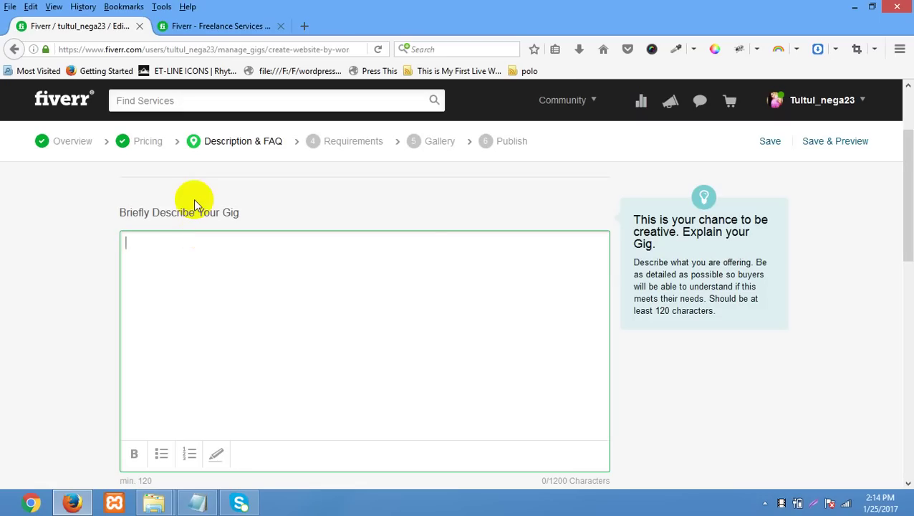
text(Do you)
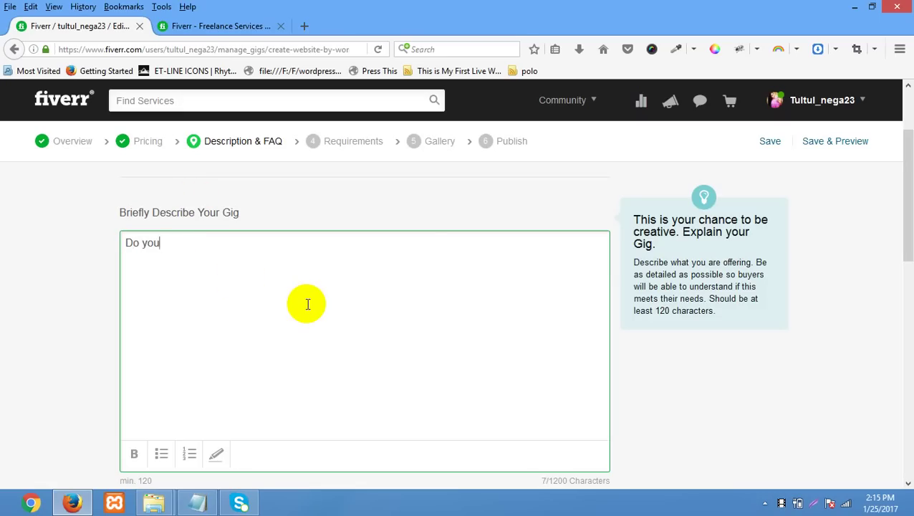
text( want to make a)
key(BackSpace)
text(a)
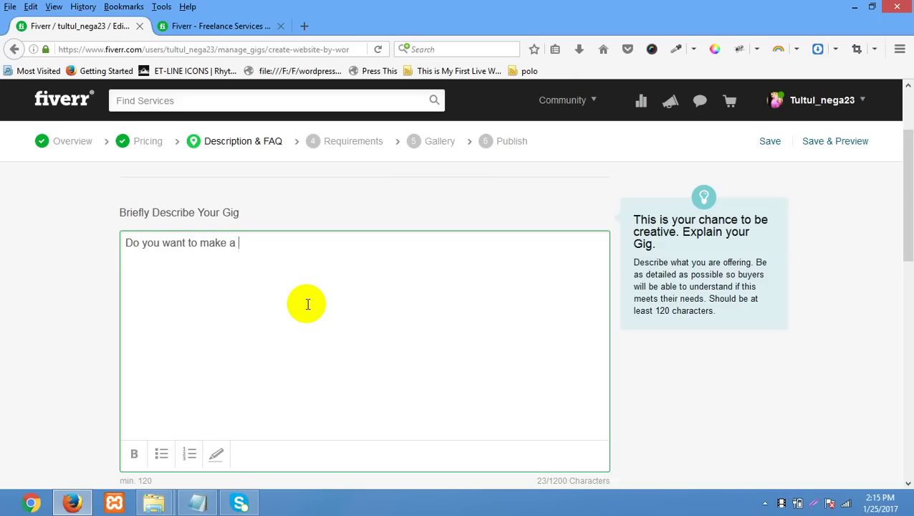
key(BackSpace)
key(BackSpace)
key(BackSpace)
key(BackSpace)
key(BackSpace)
key(BackSpace)
key(BackSpace)
key(BackSpace)
key(BackSpace)
key(BackSpace)
key(BackSpace)
key(BackSpace)
key(BackSpace)
key(BackSpace)
key(BackSpace)
text(need a website ?)
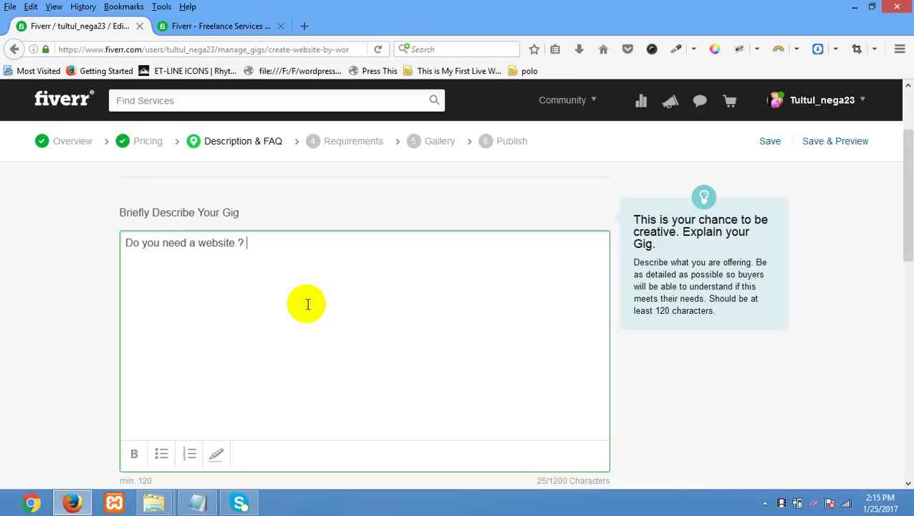
drag(251, 243, 44, 240)
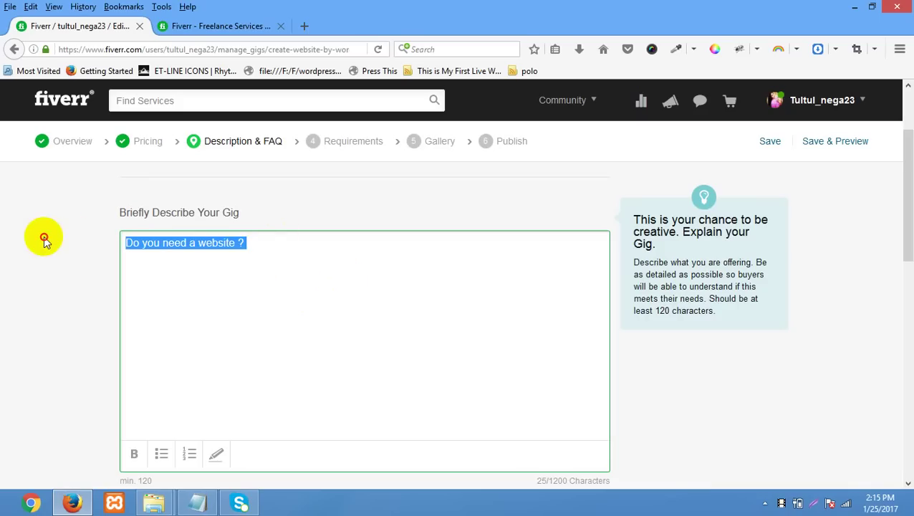
click(259, 249)
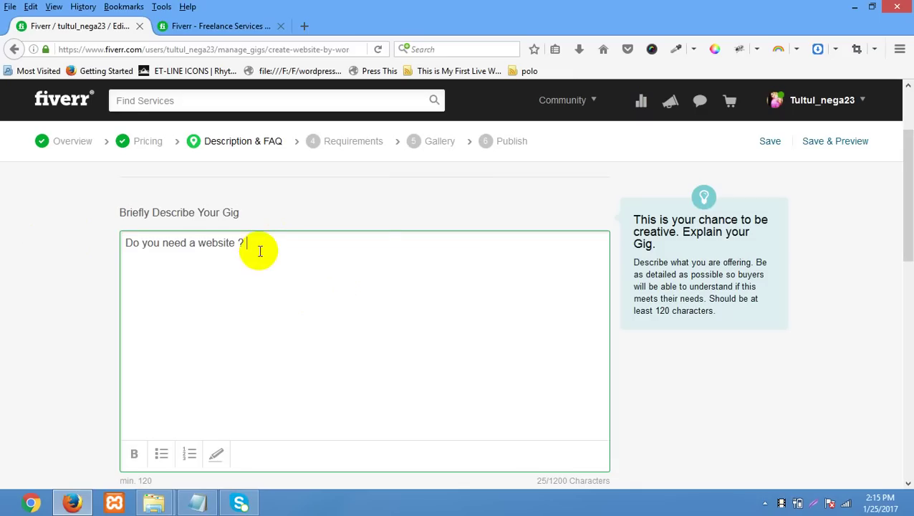
drag(259, 249, 55, 244)
click(253, 242)
Step: On a new line, add 'I am professional web designer and developer. I can help to create a nice website as your requirment'
key(Return)
text(I am )
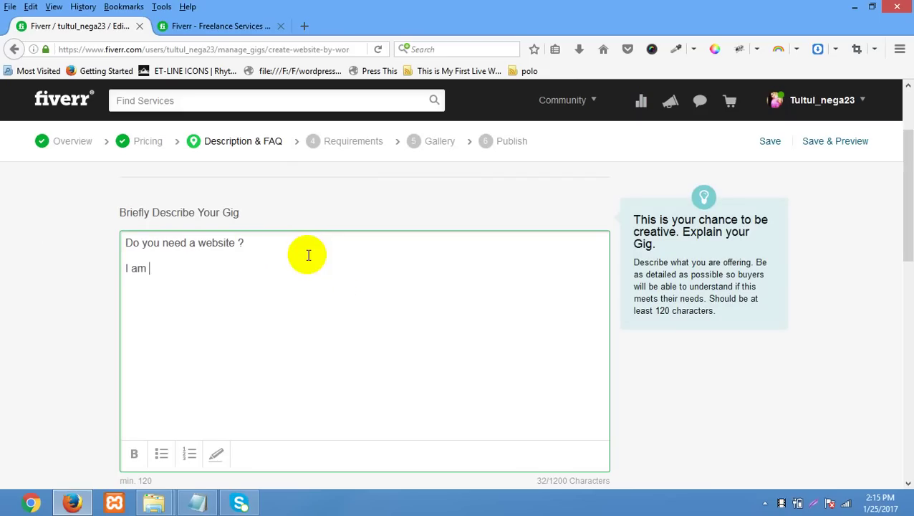
text(2)
key(BackSpace)
text(professional W)
key(BackSpace)
text(w)
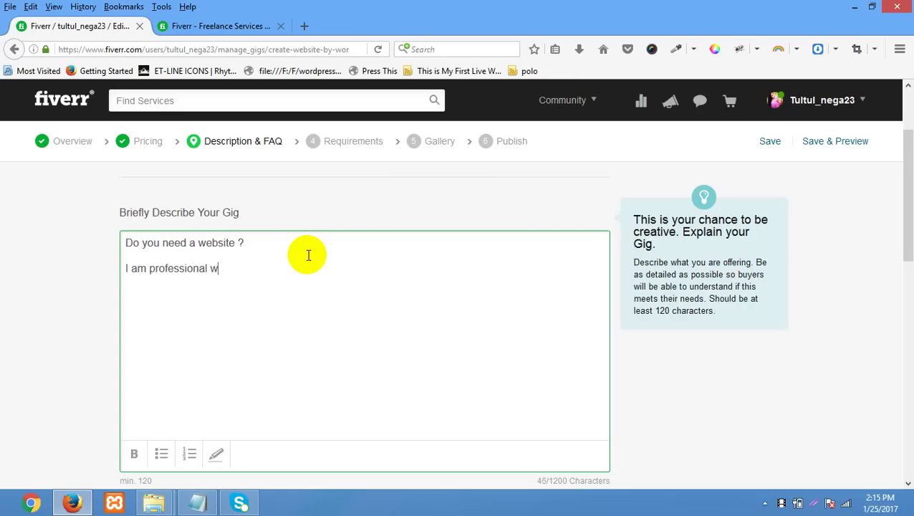
text(eb designer and )
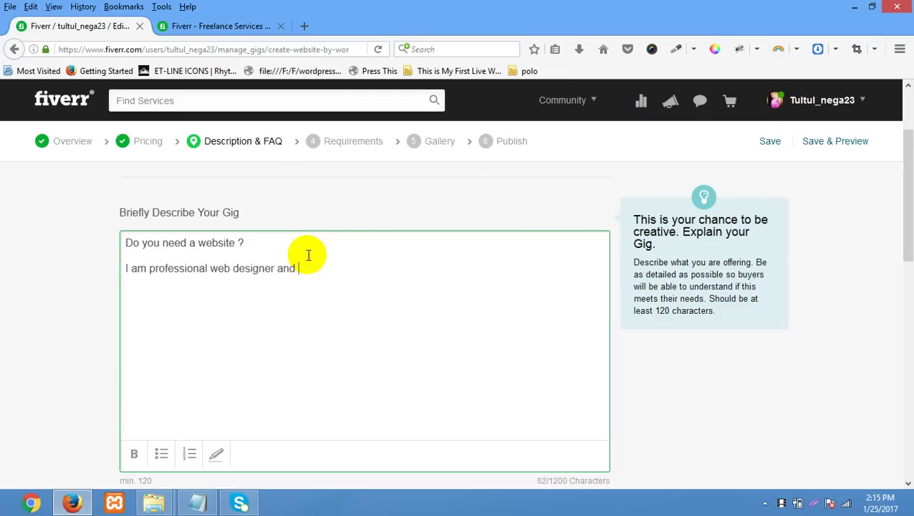
text(developer. I can help to )
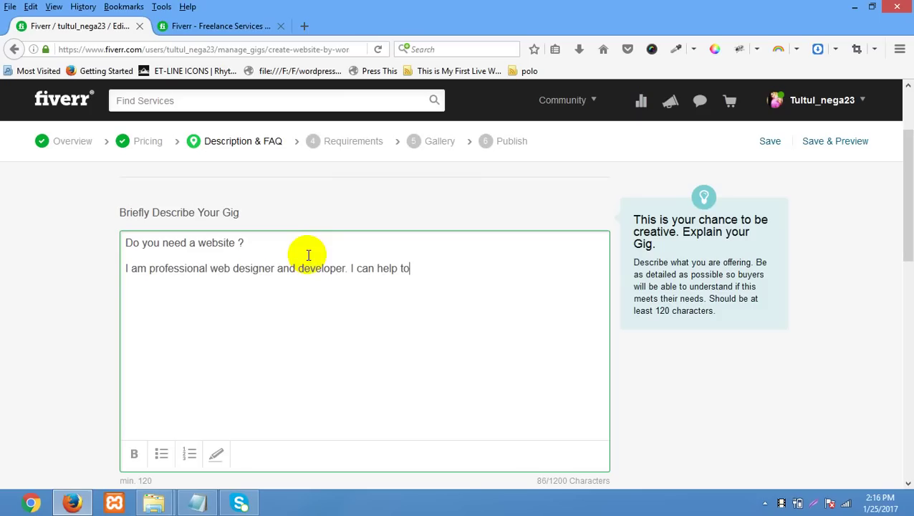
text(create a nice website)
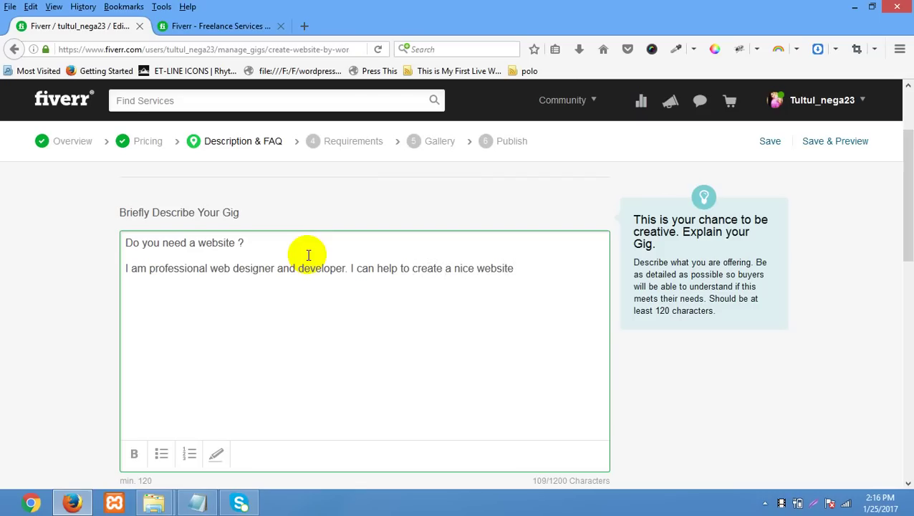
text(as your)
text(require)
key(BackSpace)
text(ment)
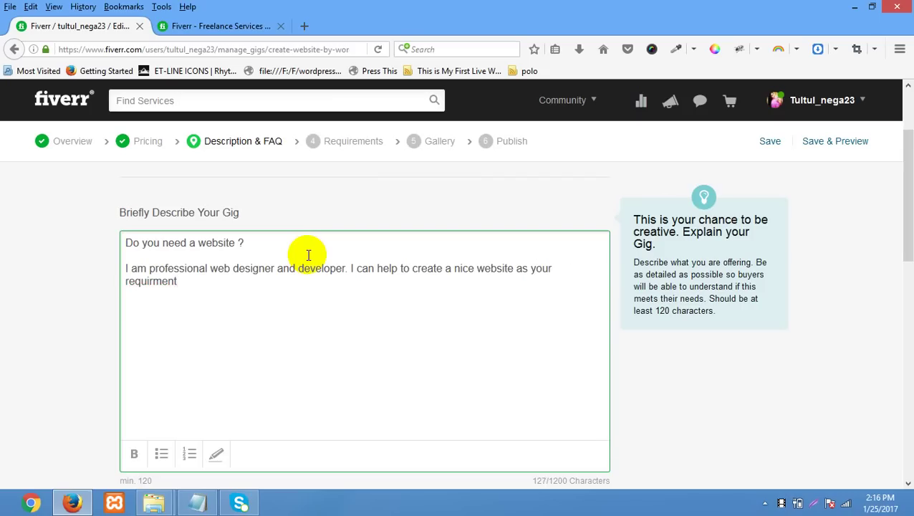
key(BackSpace)
key(BackSpace)
key(BackSpace)
key(BackSpace)
key(BackSpace)
key(BackSpace)
text(irment)
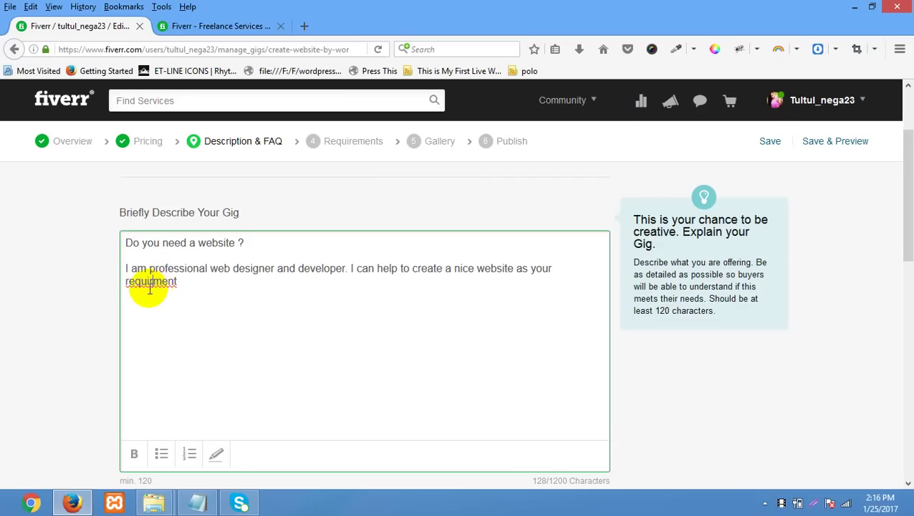
Step: Correct 'requirment' to 'requirement' using the spelling suggestion
right_click(152, 284)
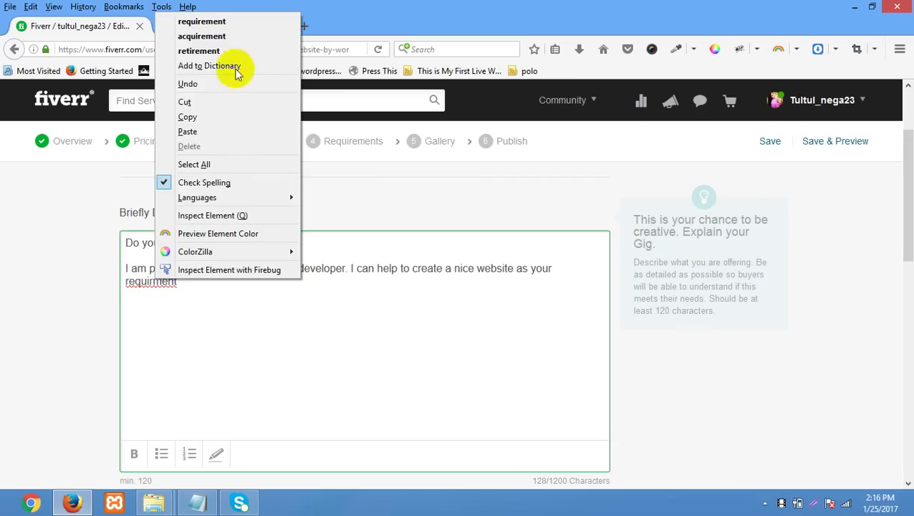
click(215, 22)
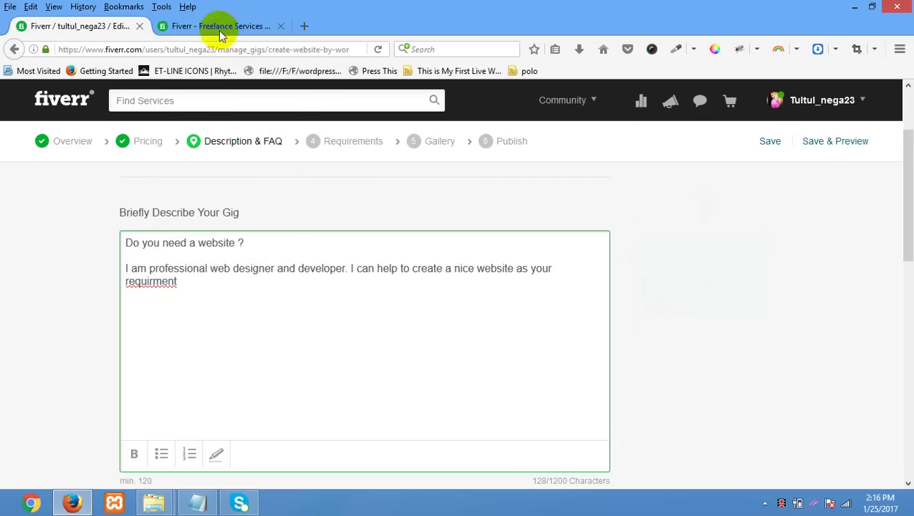
click(206, 287)
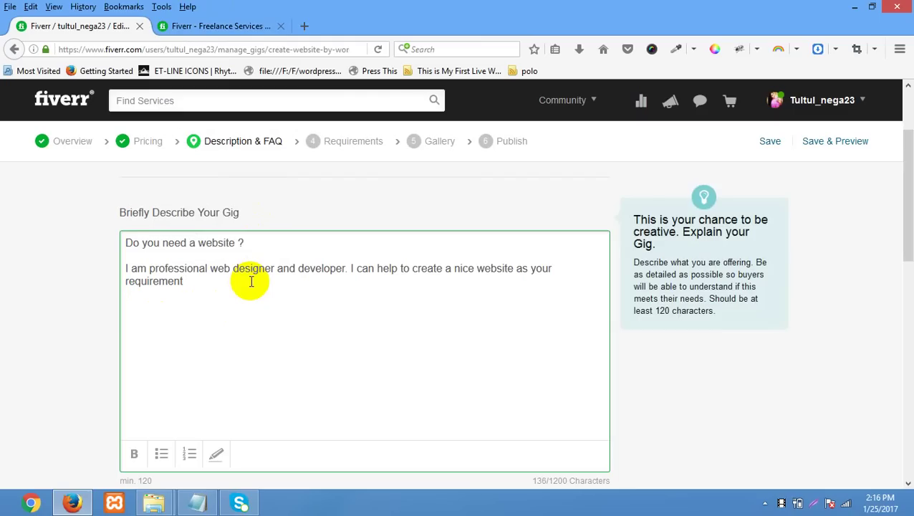
Step: Add 'I can also develop a website by WordPress.' and begin a new line with 'If you'
text(. I am also)
key(BackSpace)
key(BackSpace)
key(BackSpace)
key(BackSpace)
key(BackSpace)
key(BackSpace)
key(BackSpace)
key(BackSpace)
text(can also develop )
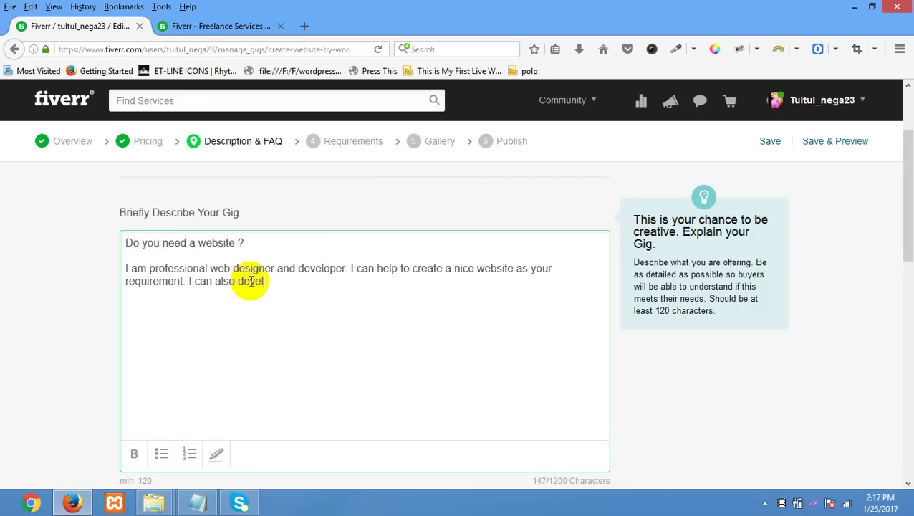
text(a website by )
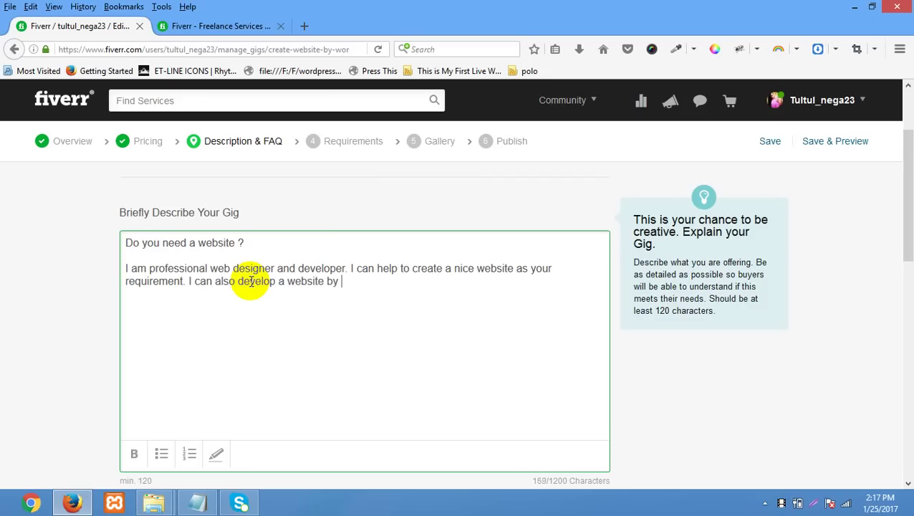
text(WordPress.)
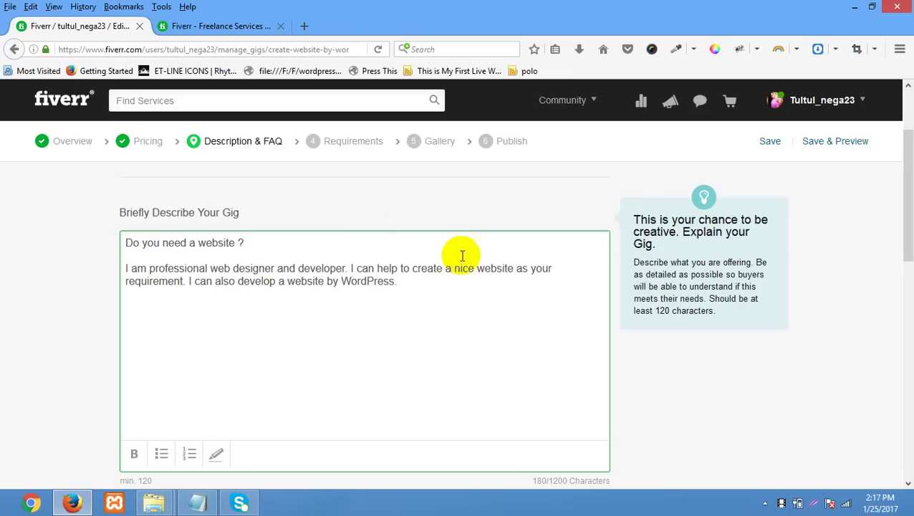
key(Return)
key(Return)
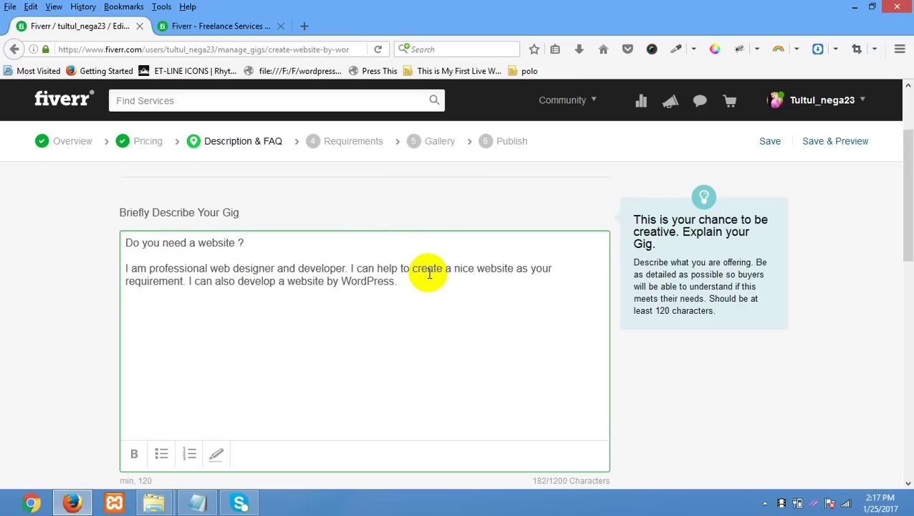
text(If you)
Step: Finish the sentence: '...have a PSD file that need to convert a HTML / Bootstrap website then I am here to make it.'
key(ctrl+a)
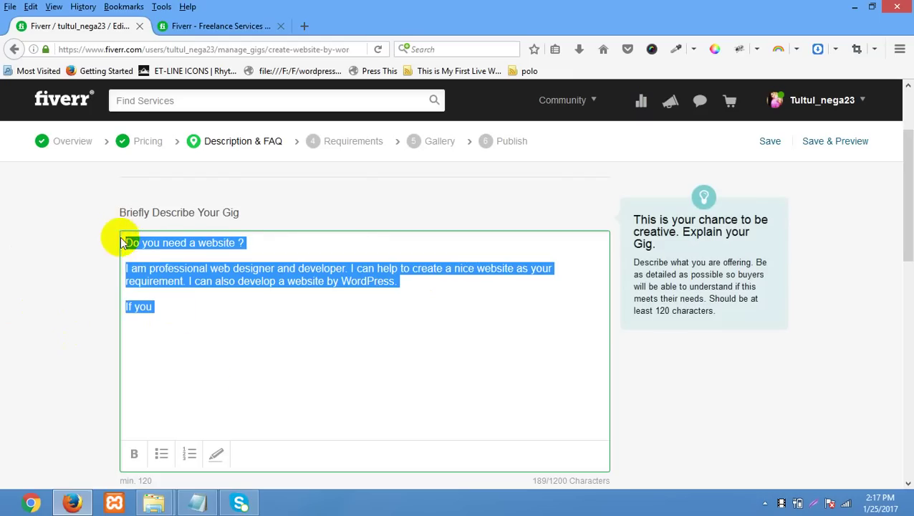
click(187, 331)
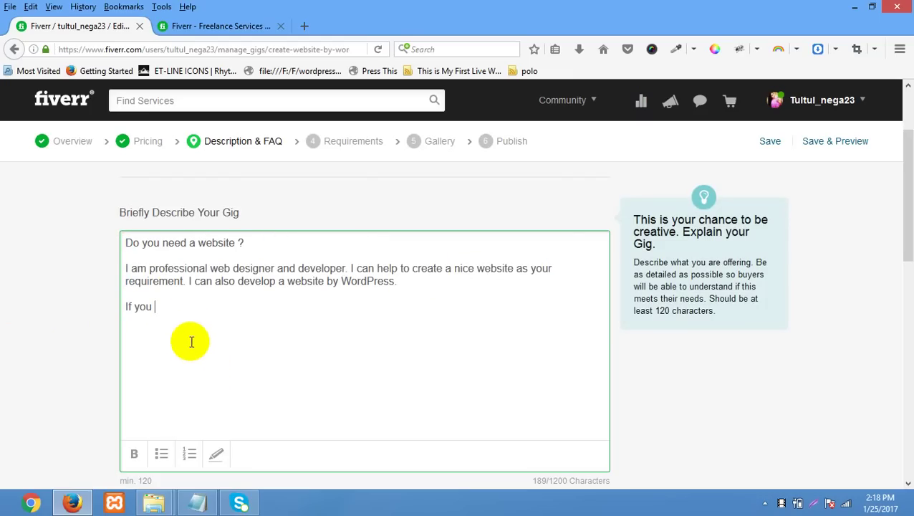
drag(190, 326, 106, 242)
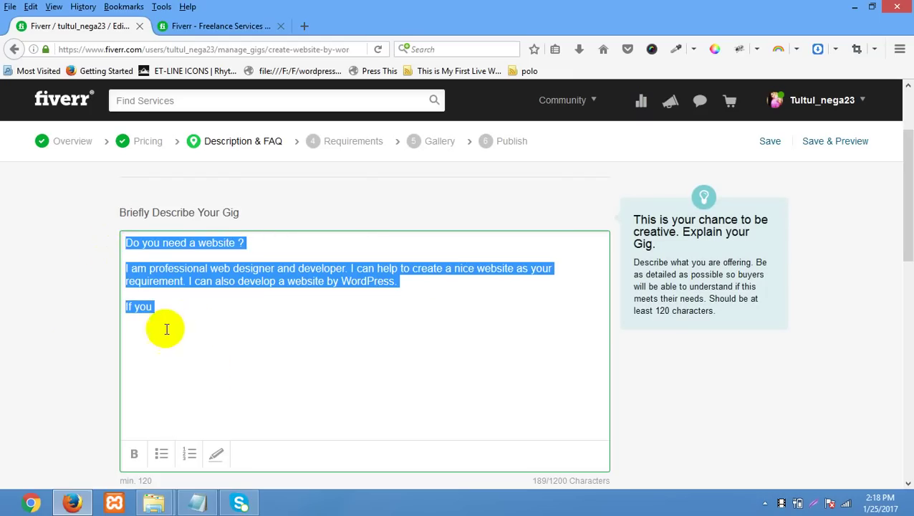
click(175, 310)
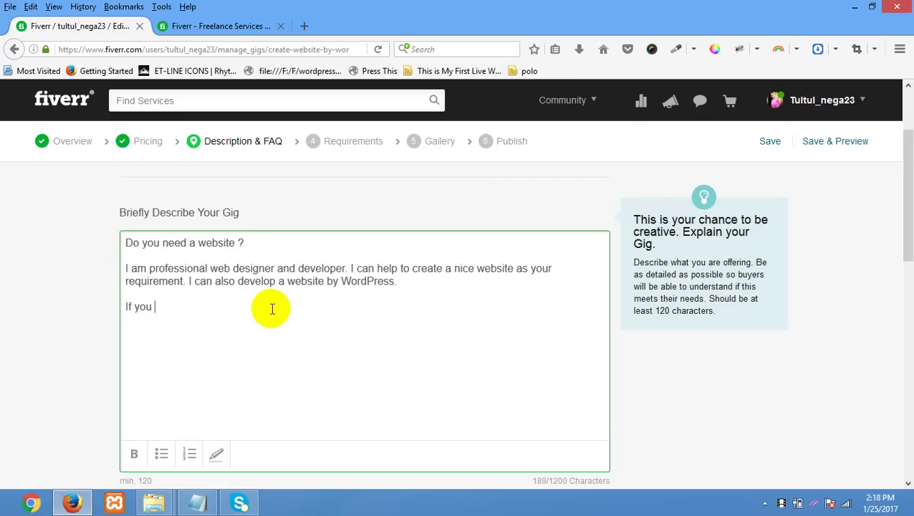
text(have a PSD file )
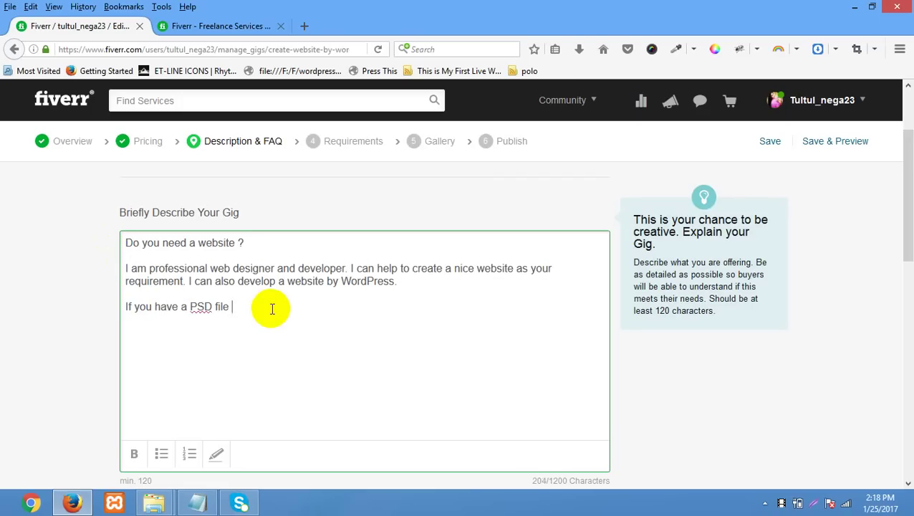
text(that need to co)
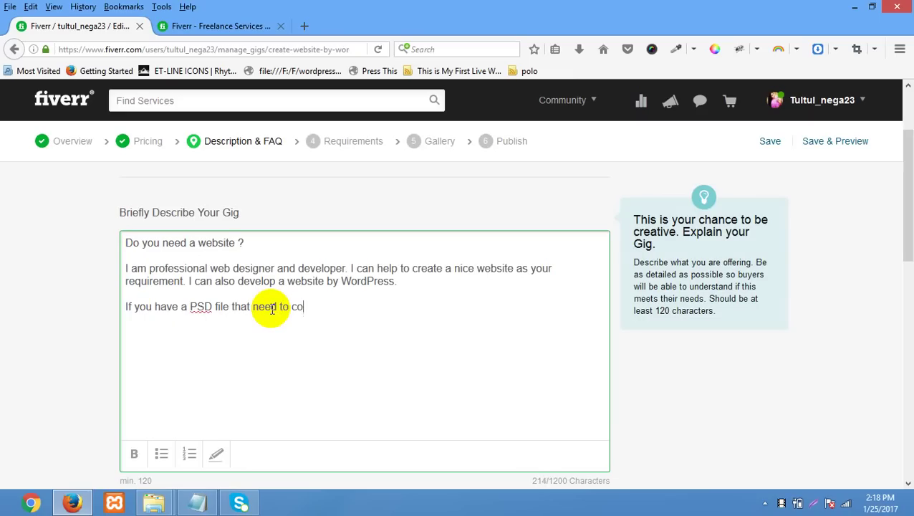
text(nvert a HTML )
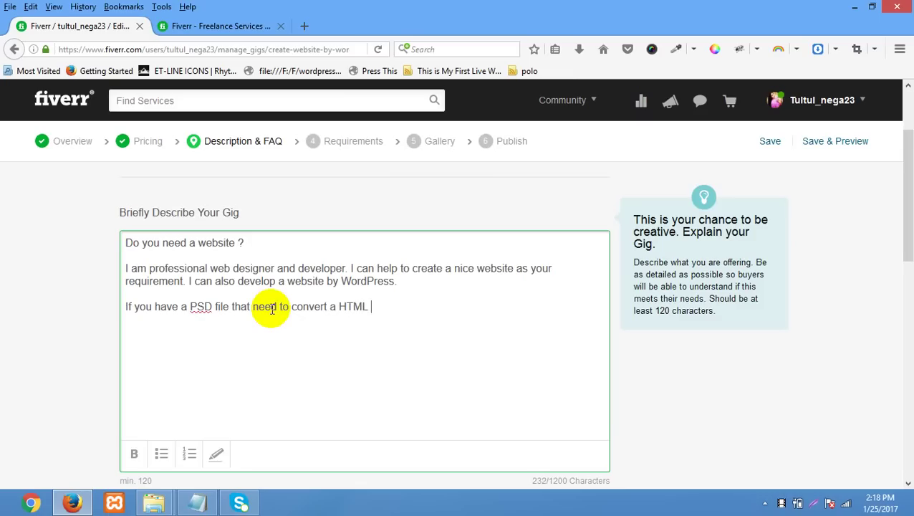
text(/ Bootstrap website)
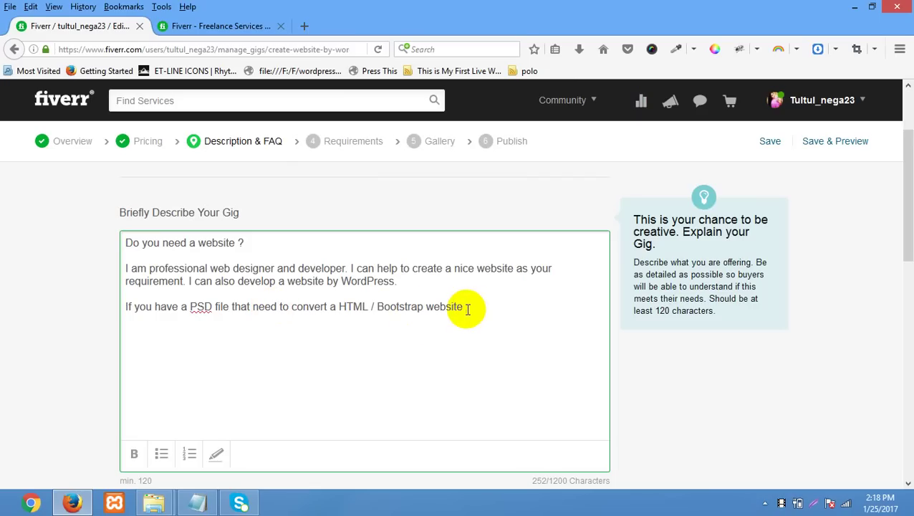
text(then I am here )
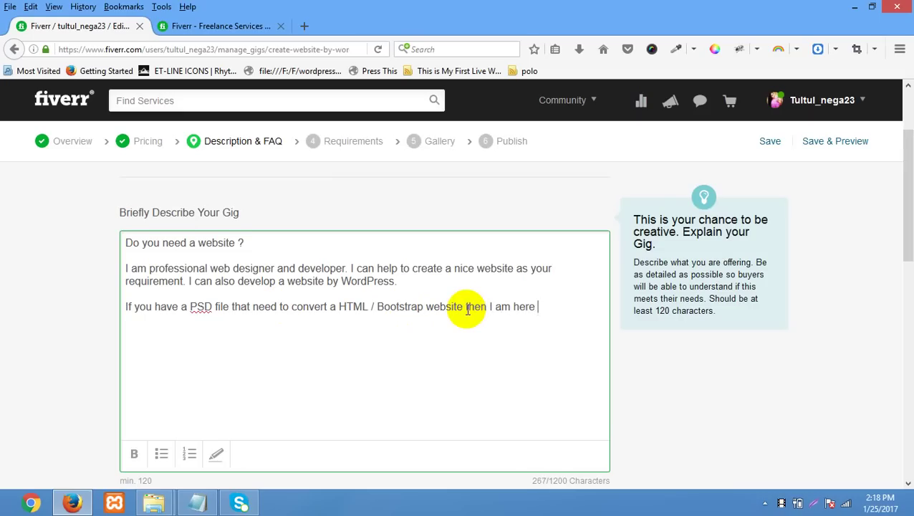
text(to make)
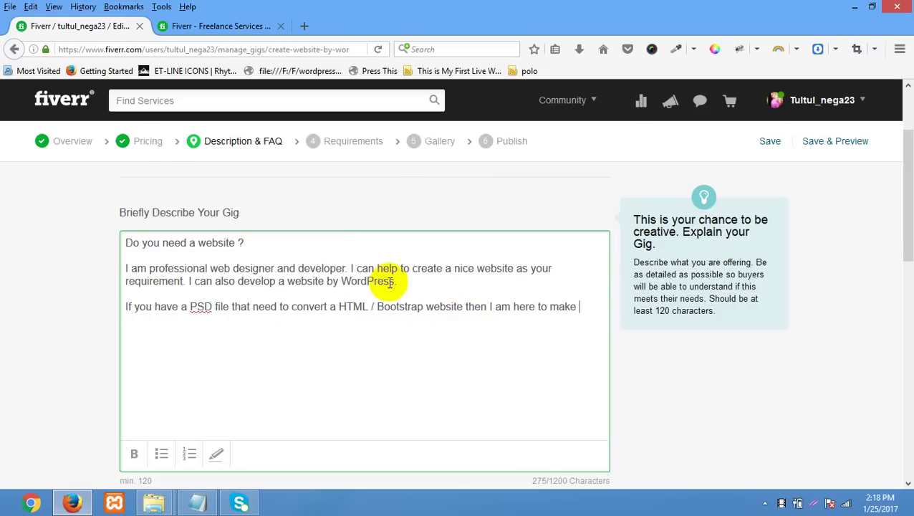
scroll(287, 301, up, 1)
scroll(312, 319, down, 1)
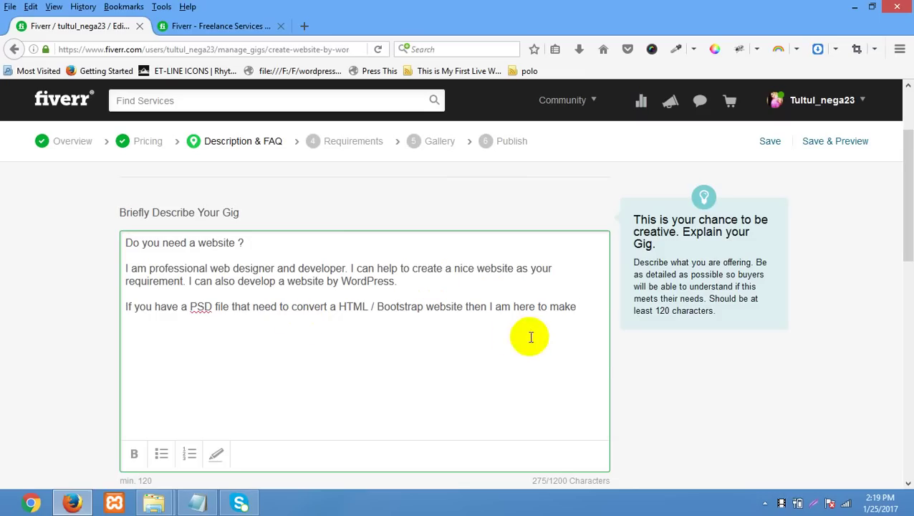
text(it.)
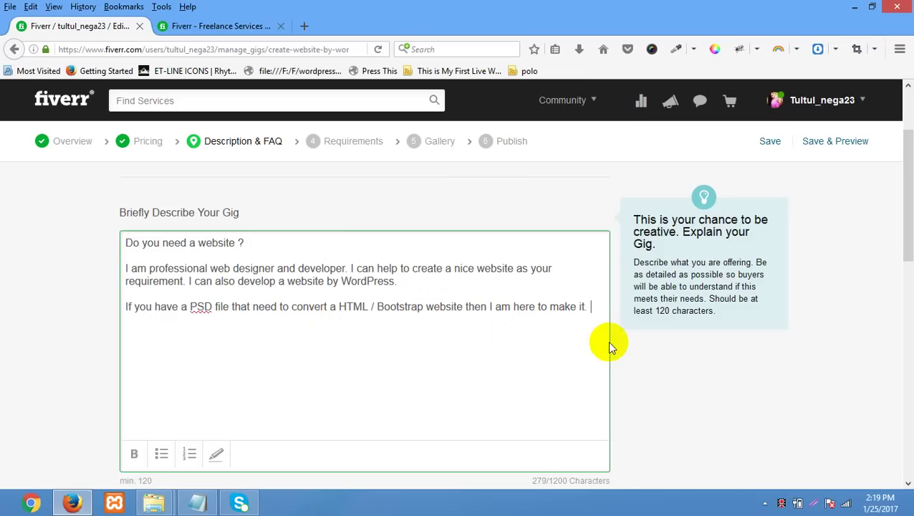
Step: Add the line 'Here are some of my services' with an empty line below it
key(Return)
text(Here are some of my s)
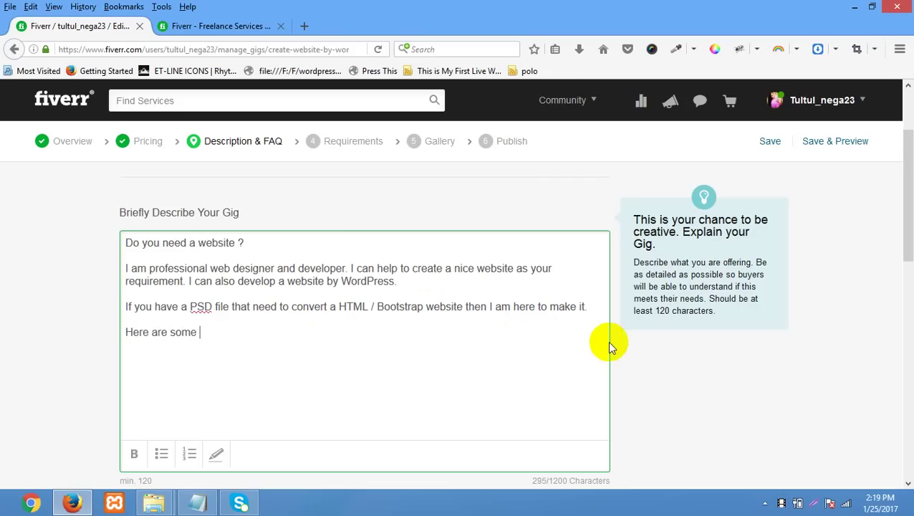
text(ervices)
key(Return)
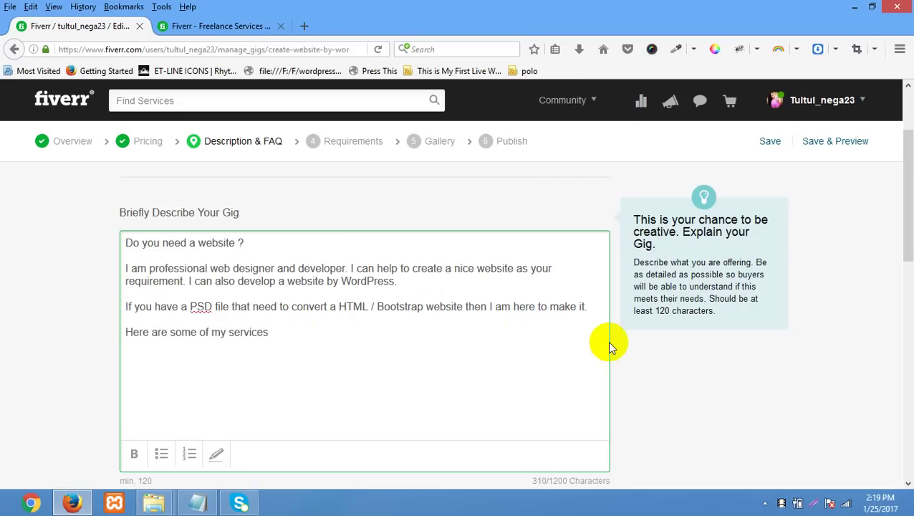
key(Return)
key(Return)
key(Up)
key(Up)
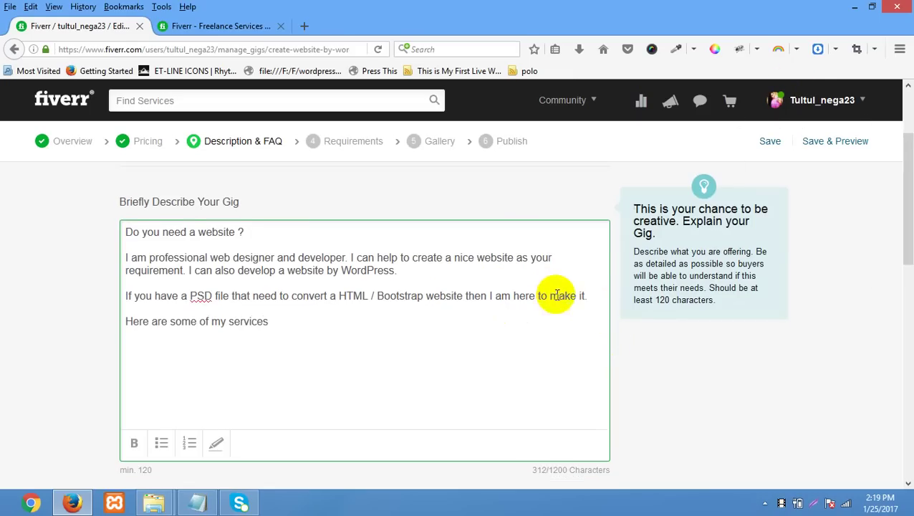
Step: Start a bulleted list: WordPress website, PSD to HTML, PSD to Bootstrap, PSD to WordPress
scroll(557, 301, down, 3)
click(161, 341)
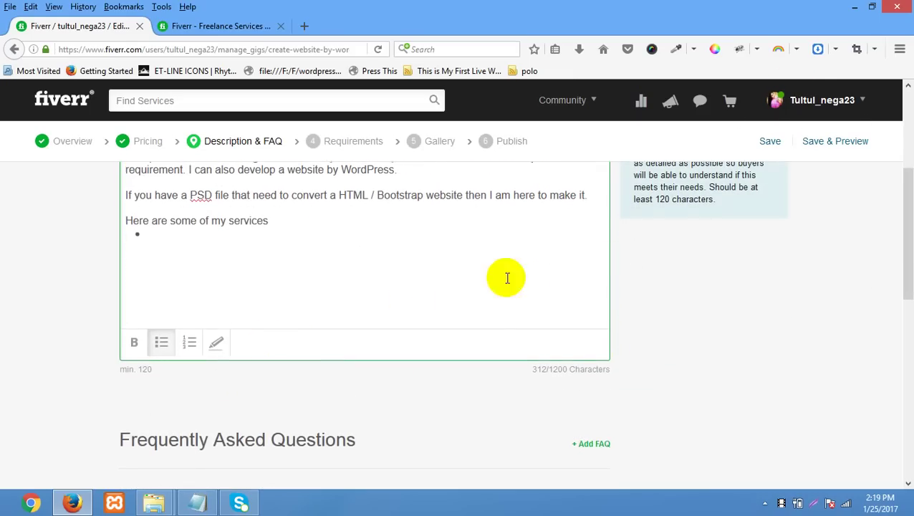
scroll(674, 262, up, 1)
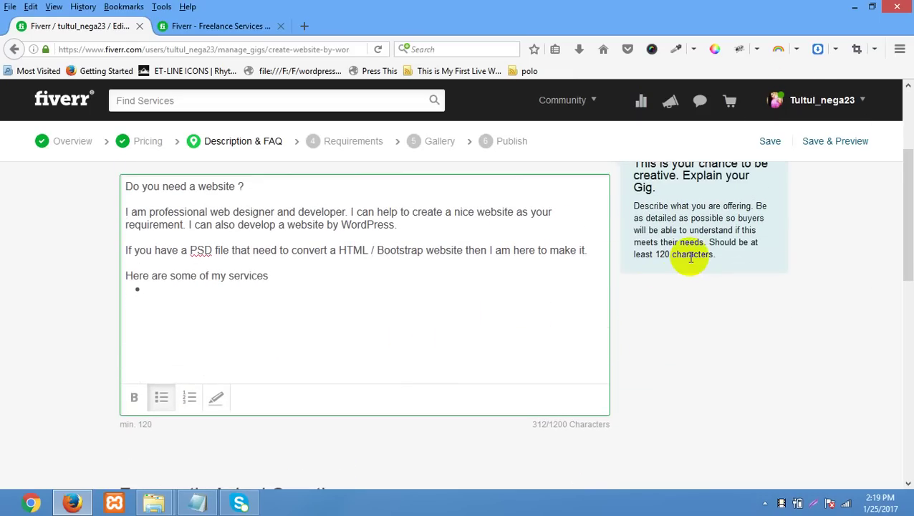
text(WordPress website)
key(Return)
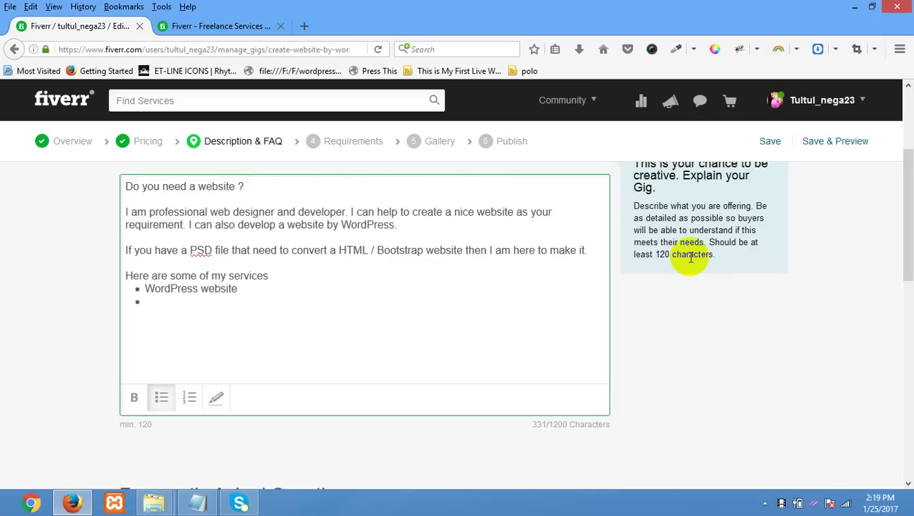
text(PSD to HTML)
key(Return)
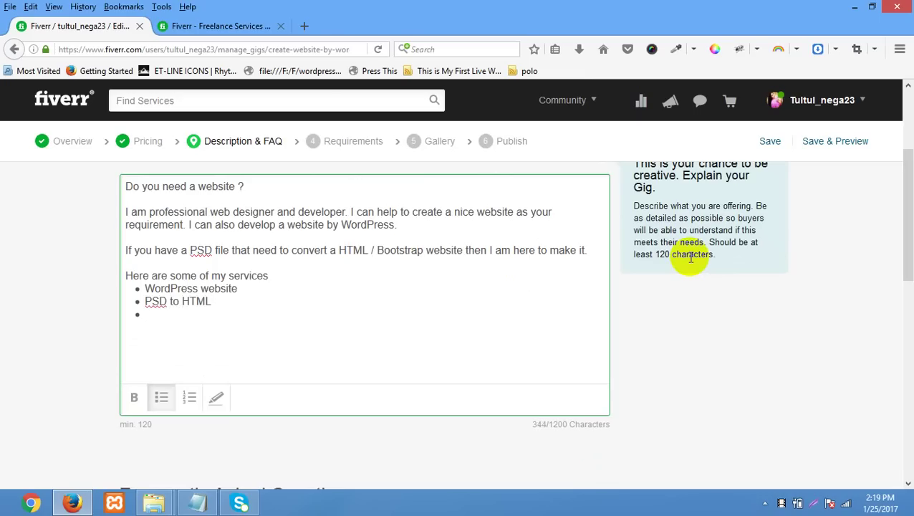
text(PSD to Bootstrap)
key(Return)
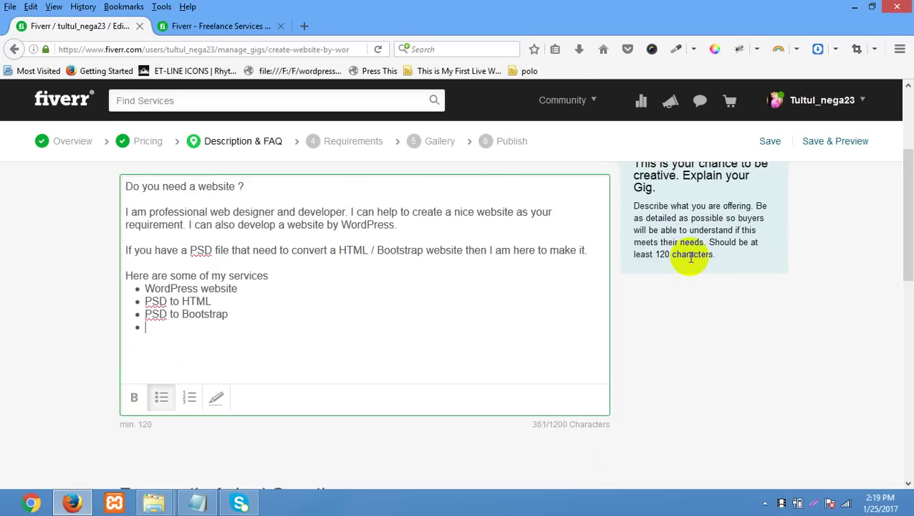
text(PSD to WordPress)
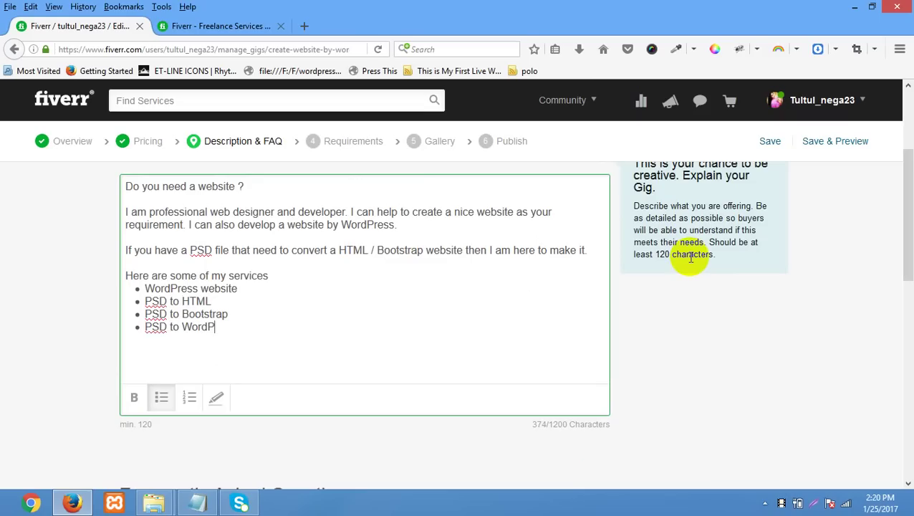
key(Return)
text(webs)
key(BackSpace)
key(BackSpace)
key(BackSpace)
key(BackSpace)
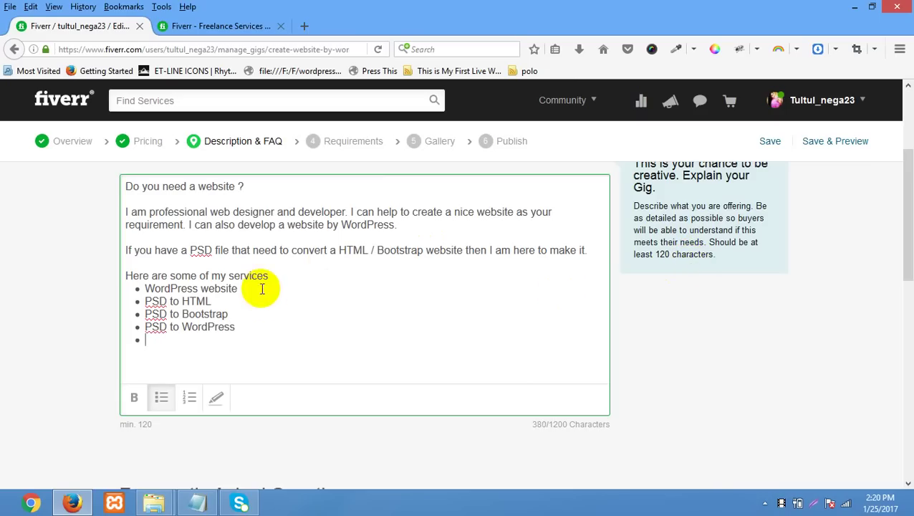
Step: Add the bullet 'Website form any sample link'
drag(215, 301, 184, 301)
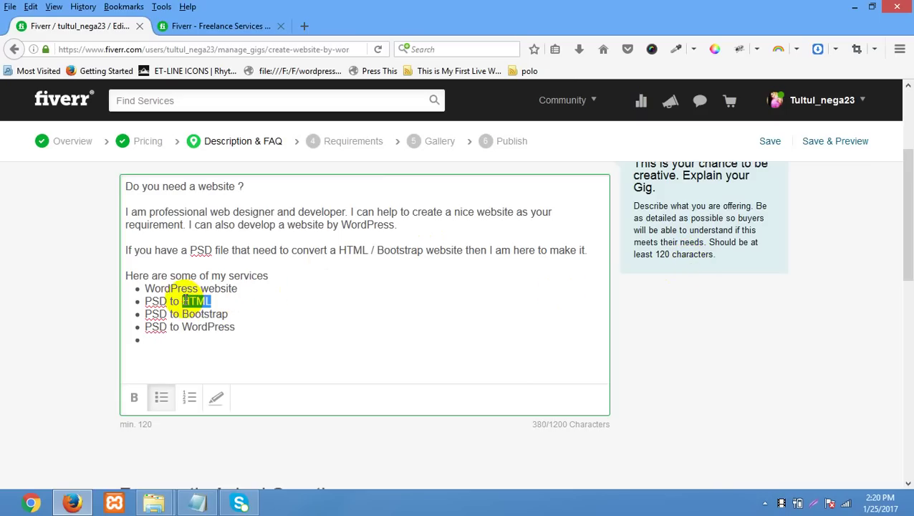
text(website)
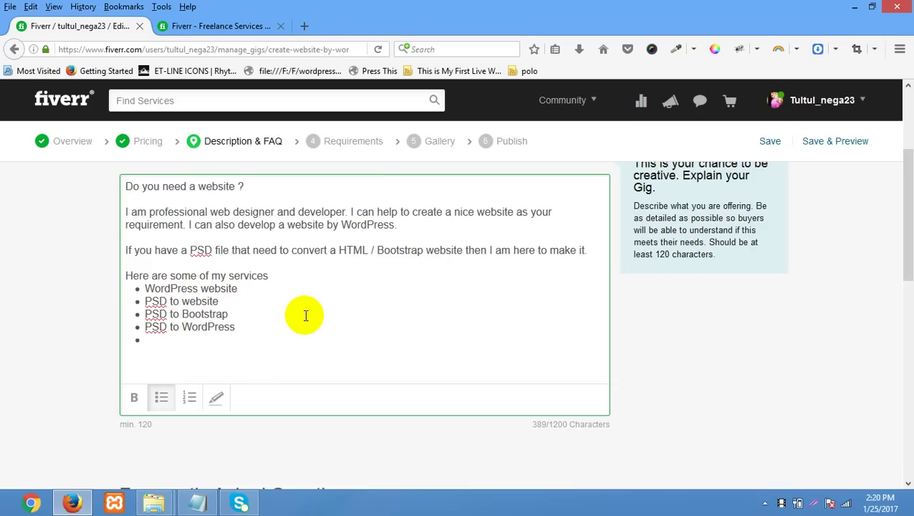
text(clo)
key(BackSpace)
key(BackSpace)
key(BackSpace)
text(Website form any link)
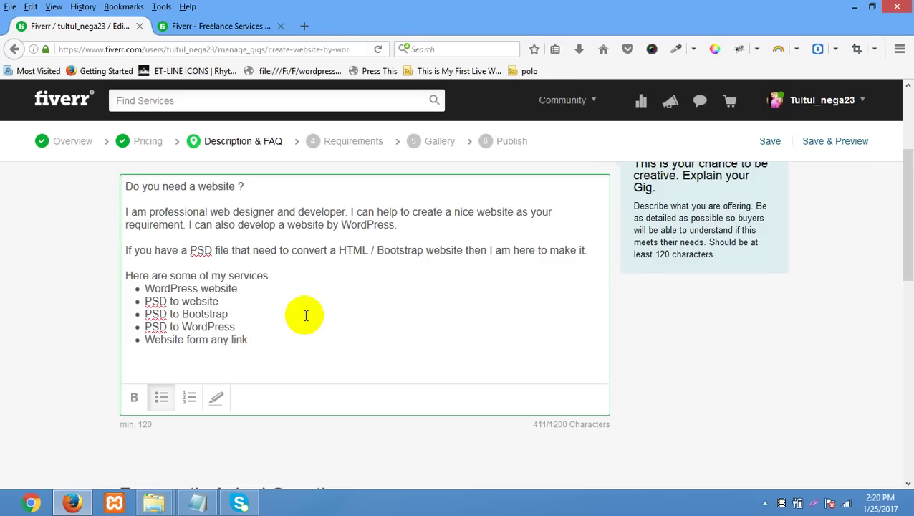
key(Left)
key(Left)
key(Left)
text(sample)
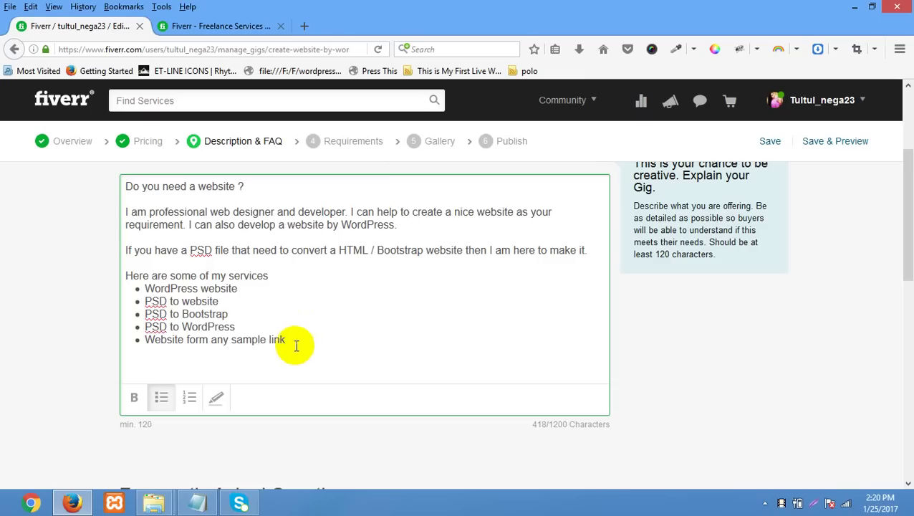
Step: Add a final 'WordPress Premium Theme Customize' bullet and end the list
drag(296, 343, 84, 323)
click(318, 342)
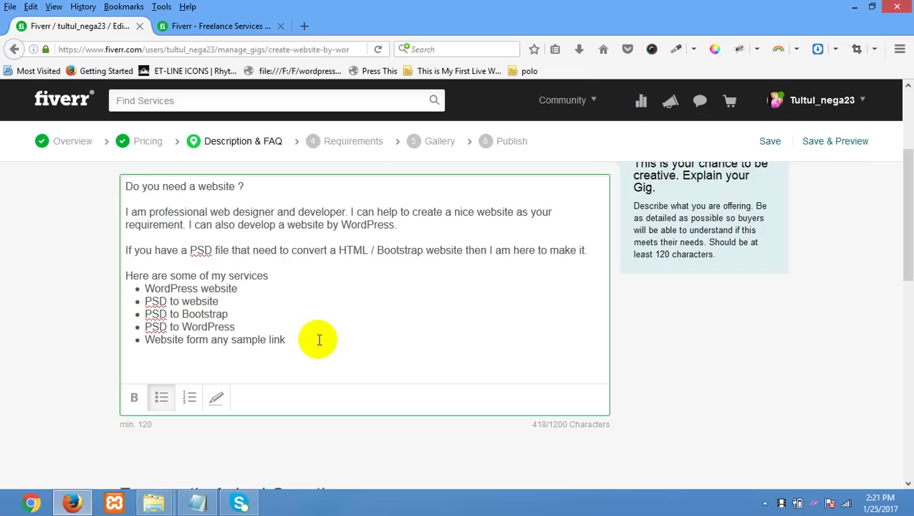
key(Return)
scroll(343, 331, down, 2)
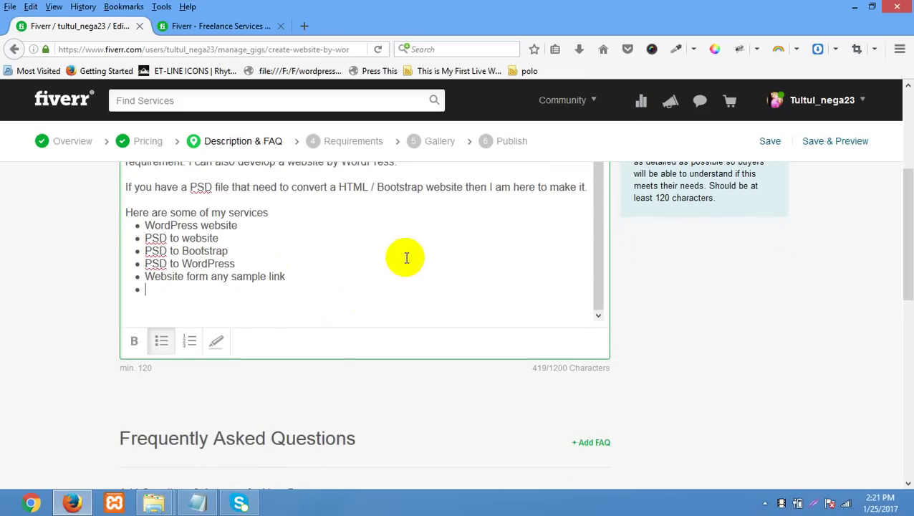
text(WordPress Prem)
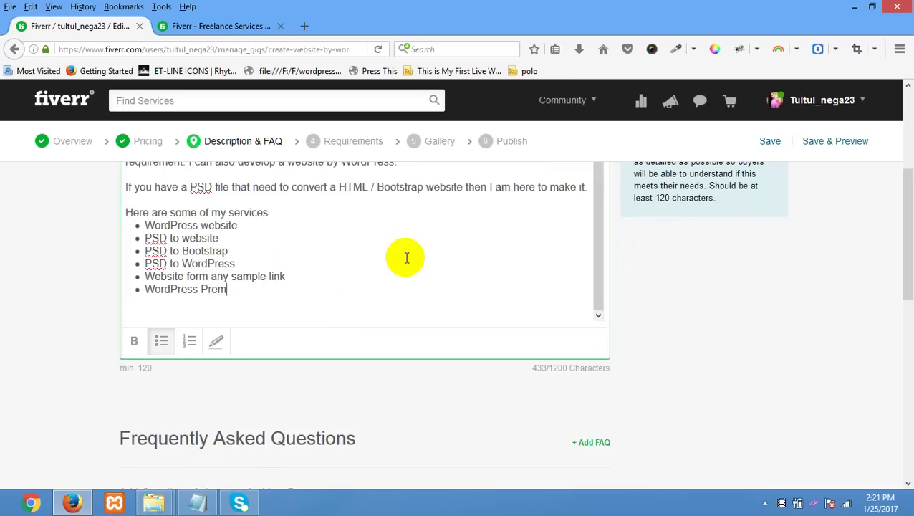
text(ium Theme Customize)
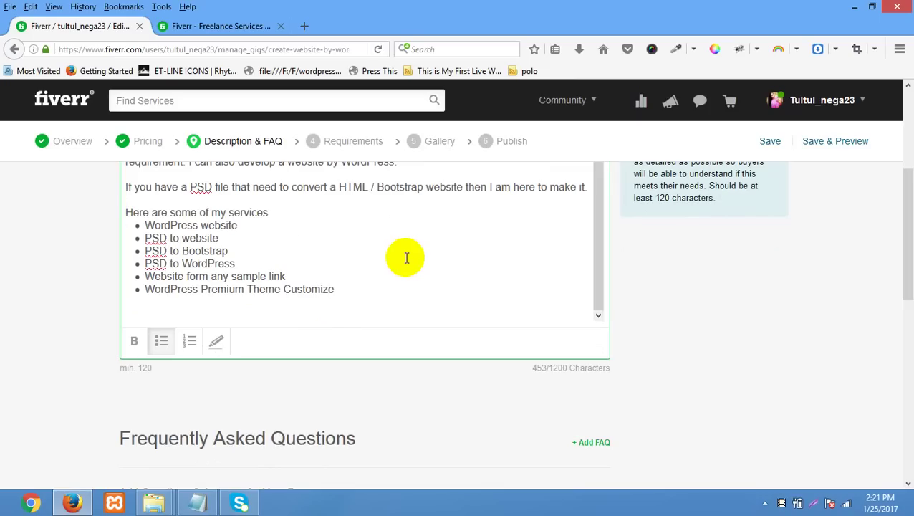
key(Return)
key(Return)
key(Return)
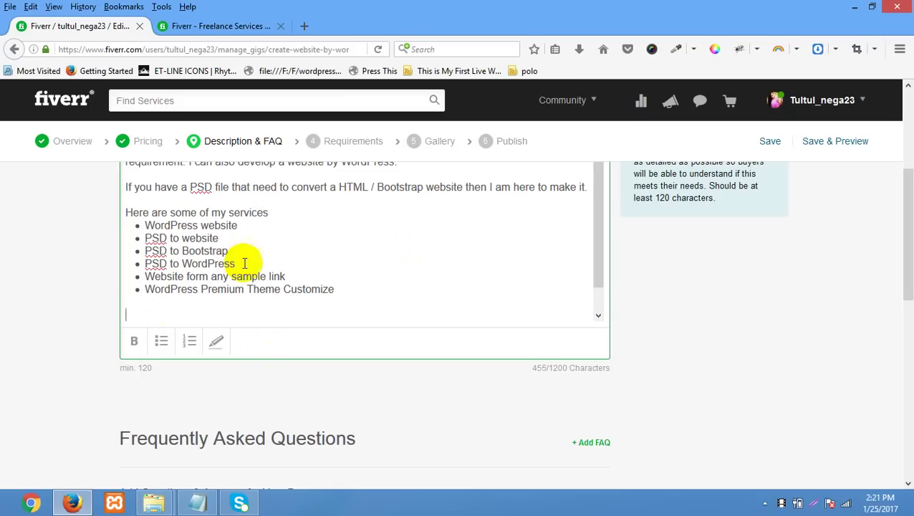
Step: Add the heading 'Why me ?' below the services list
scroll(415, 215, down, 1)
text(Why me)
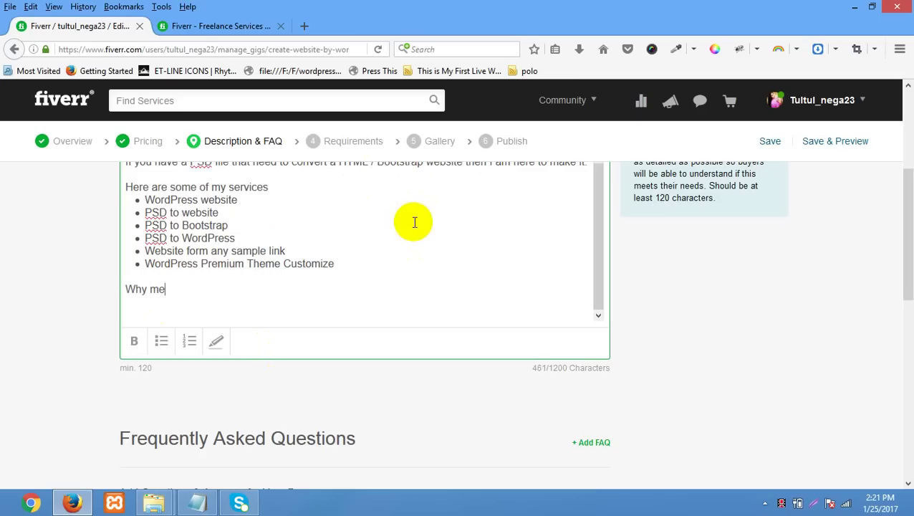
key(shift+Return)
key(Return)
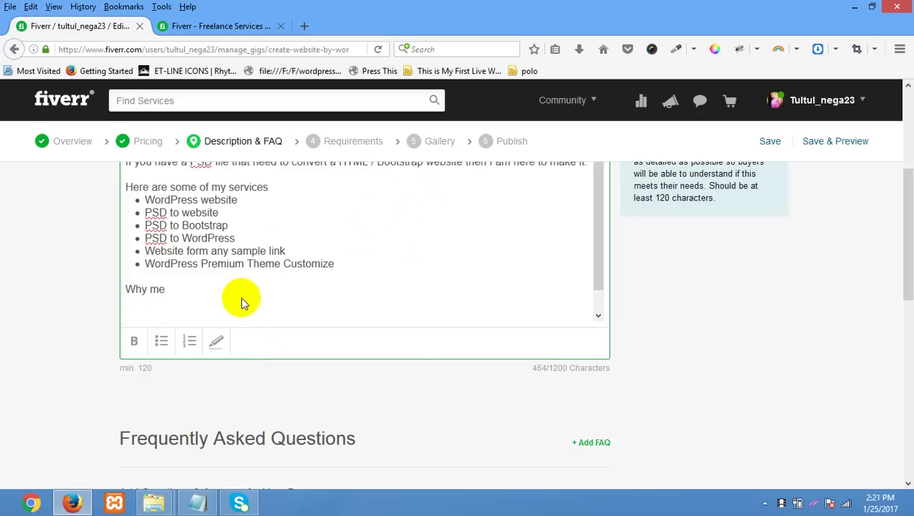
click(184, 288)
text(?)
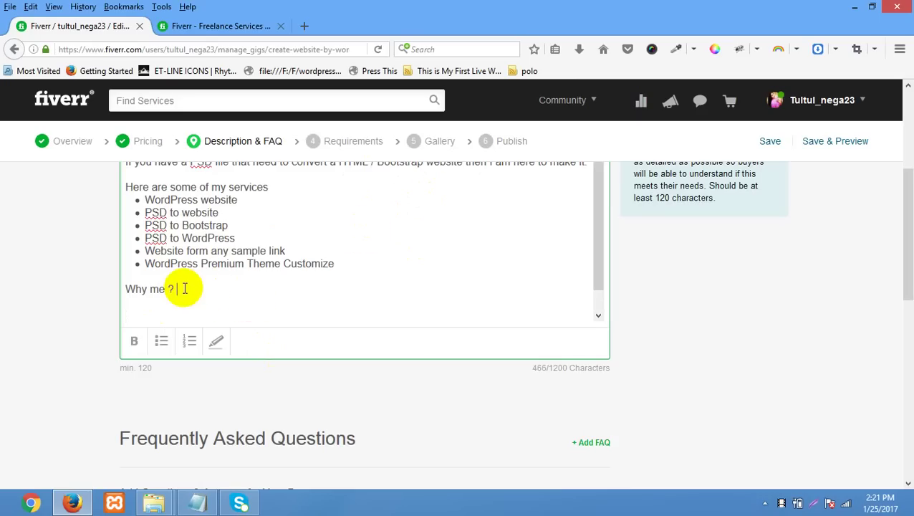
key(Return)
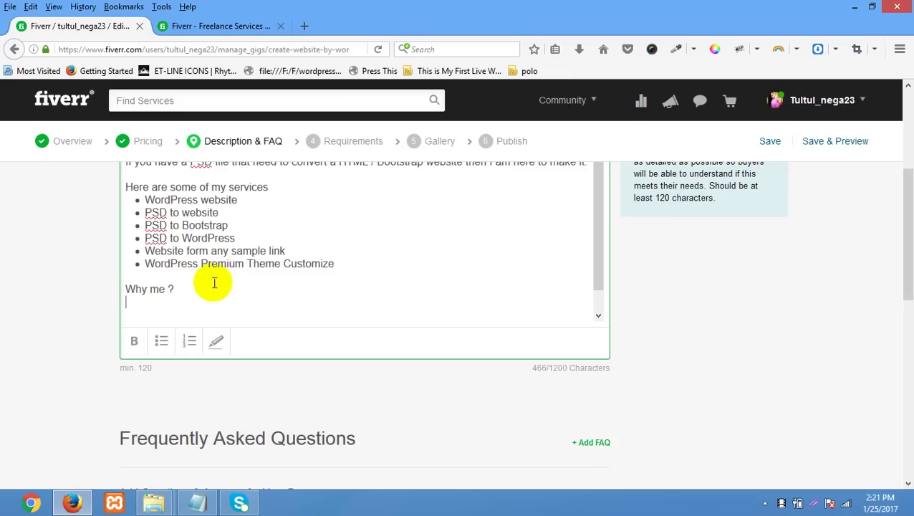
Step: Under it, start a bulleted list with '100% satisfaction' and 'money back guarentee'
scroll(165, 283, down, 1)
scroll(181, 287, down, 2)
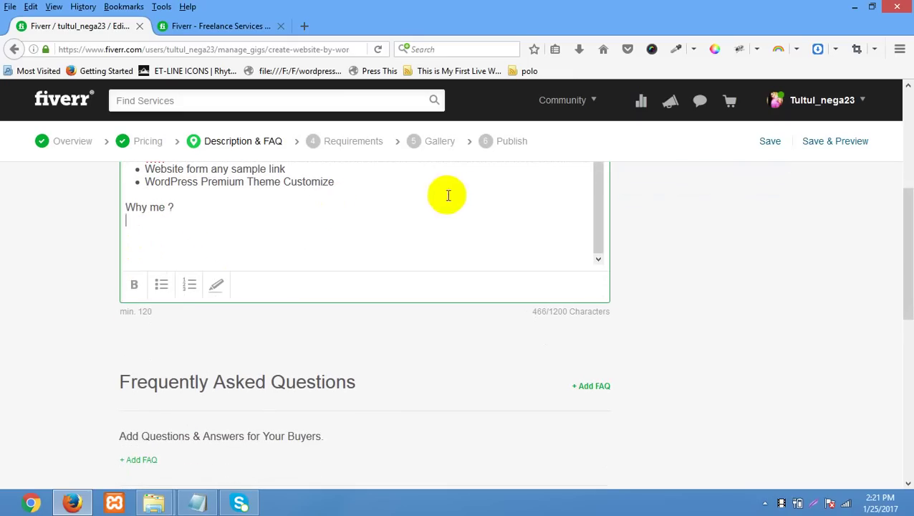
click(161, 286)
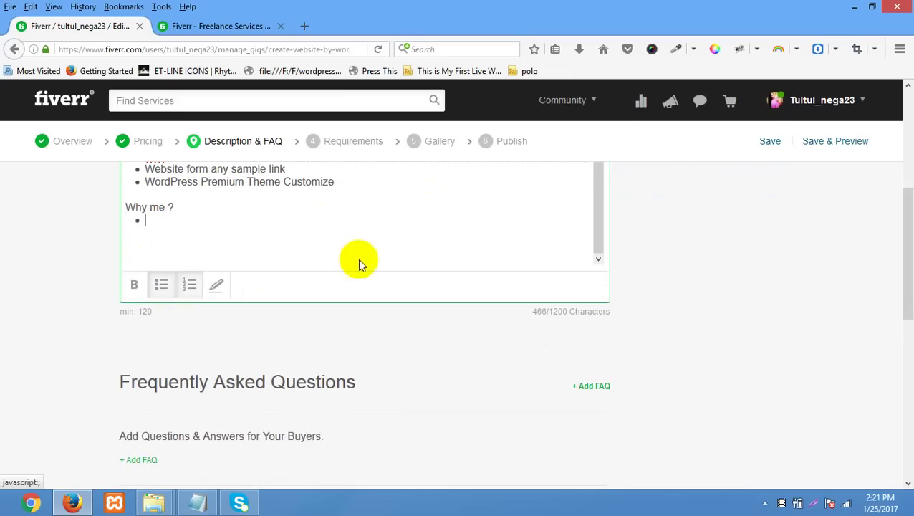
scroll(759, 237, up, 2)
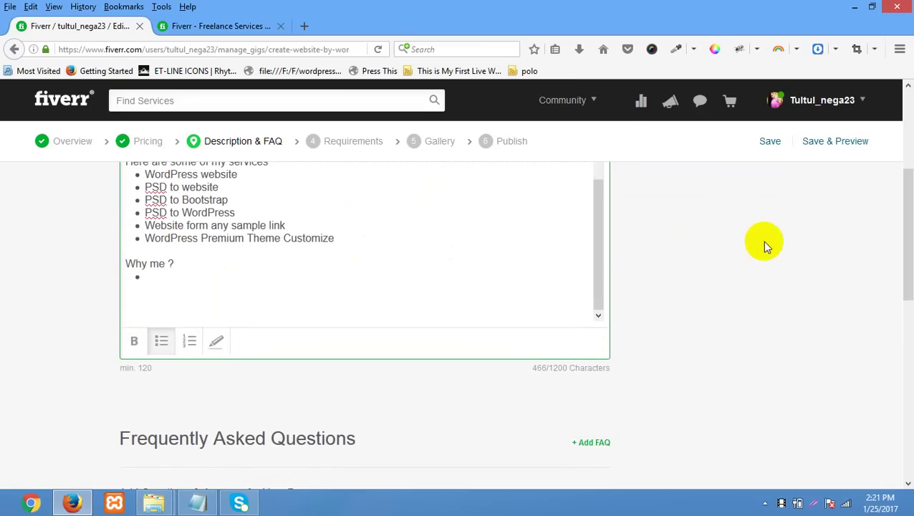
text(100% satis)
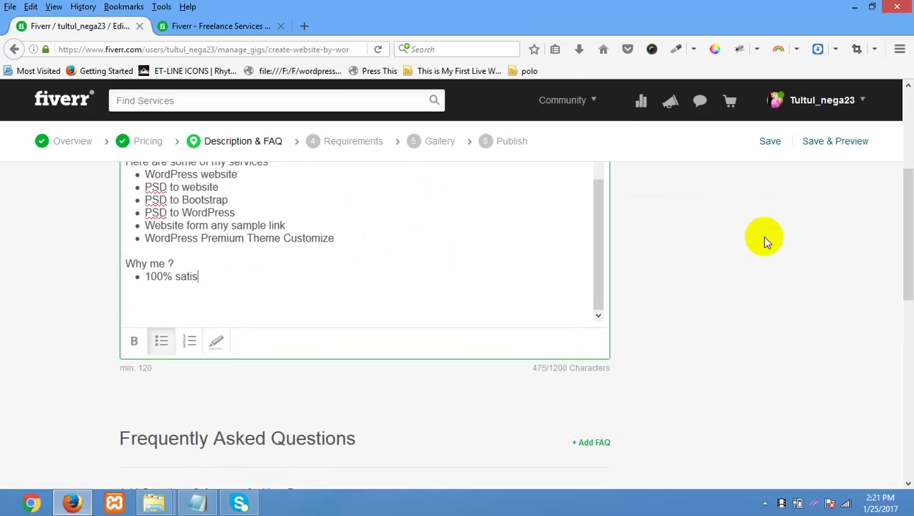
text(faction)
key(Return)
text(m)
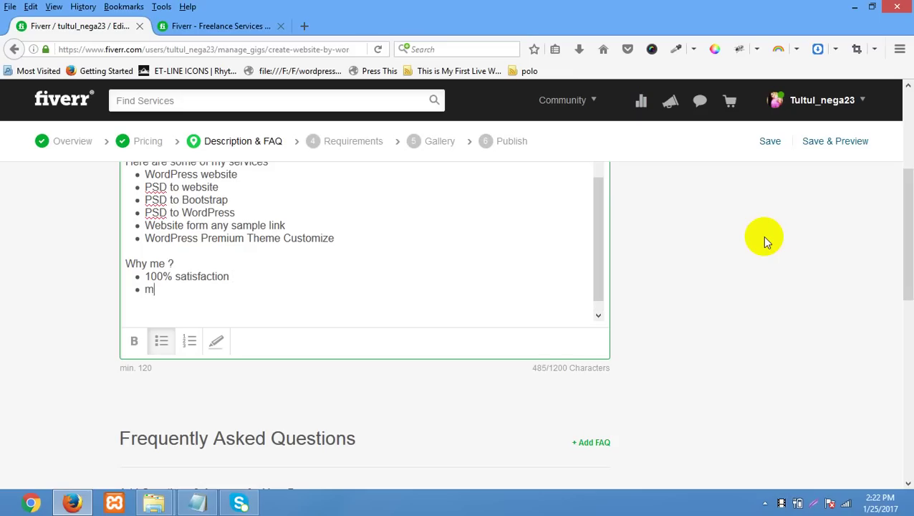
text(oney back gua)
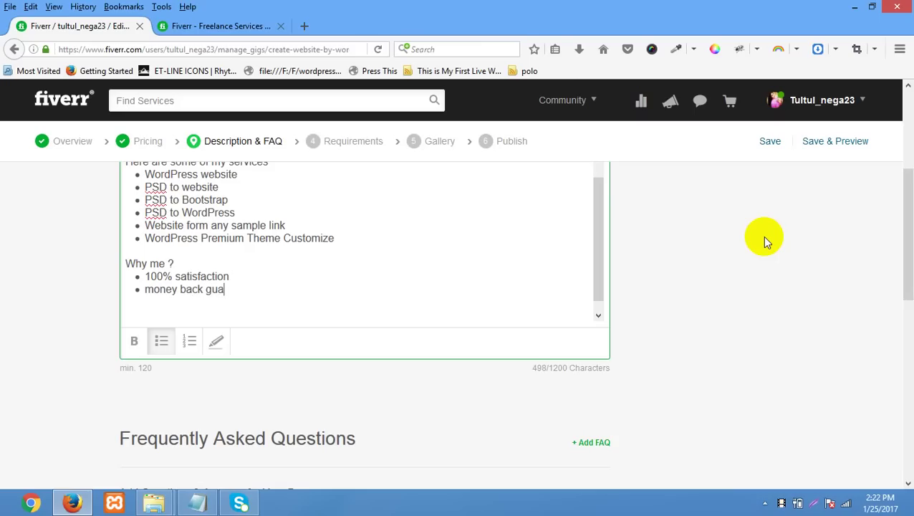
text(rentee)
Step: Change the second point to 'Money back guarantee' and add an empty third bullet
right_click(222, 290)
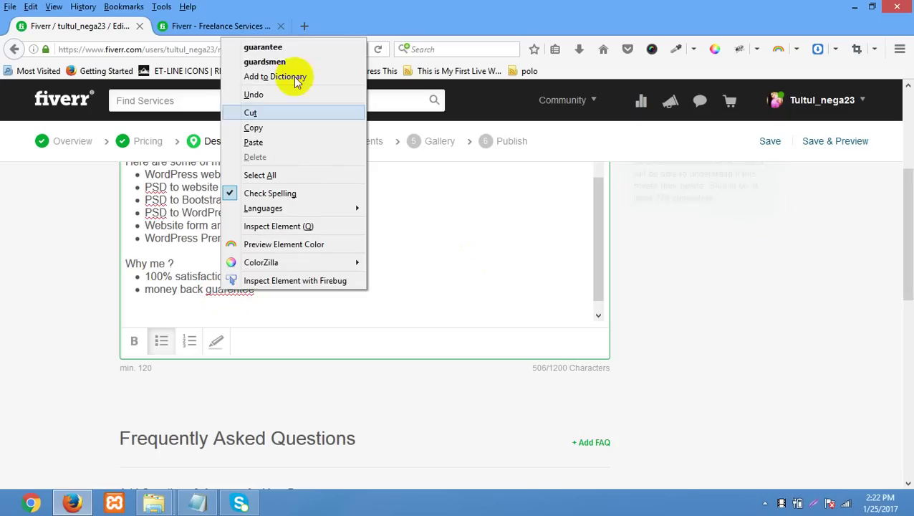
click(264, 48)
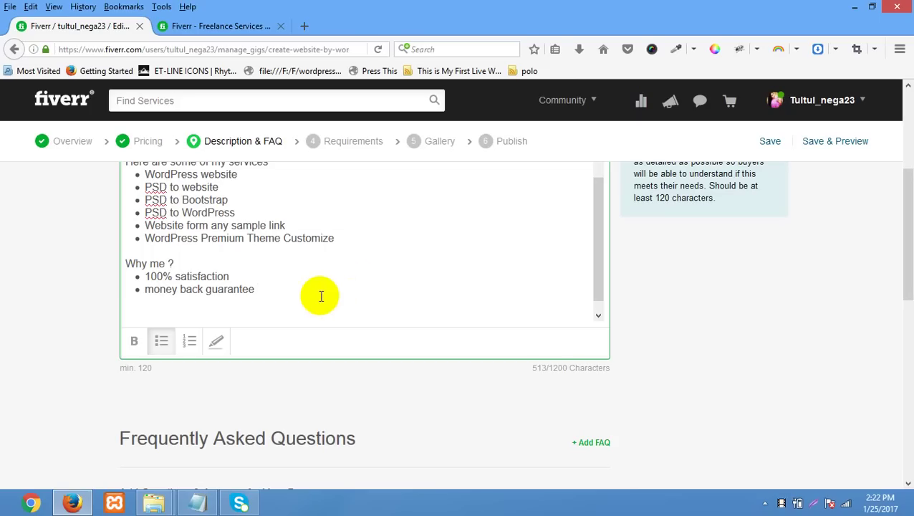
drag(272, 288, 141, 289)
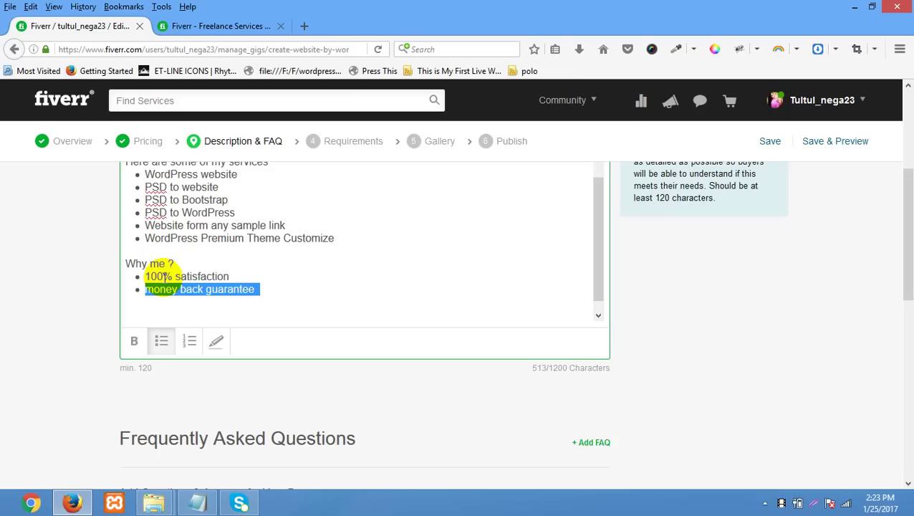
click(253, 302)
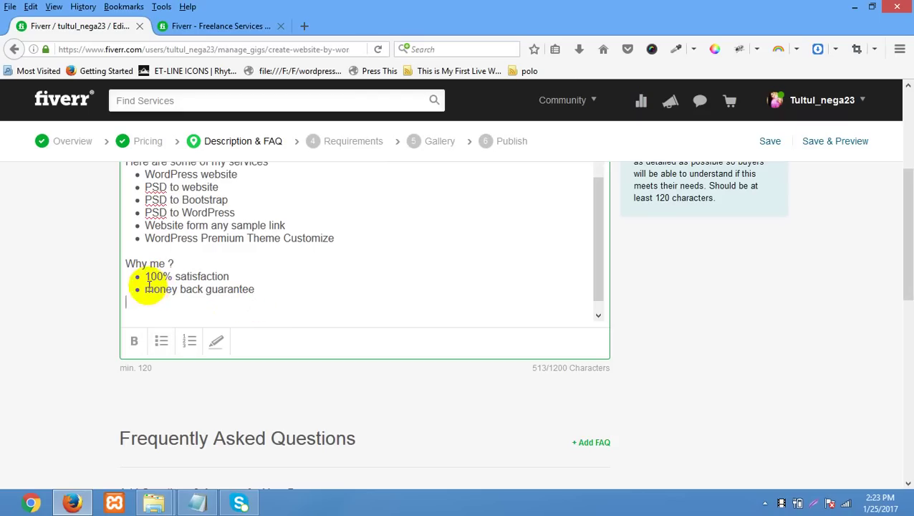
drag(145, 289, 154, 290)
text(M)
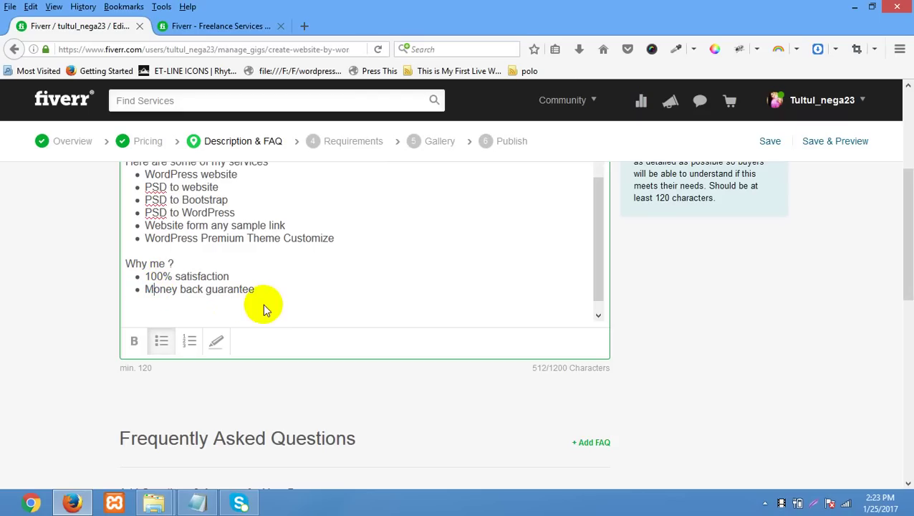
click(292, 289)
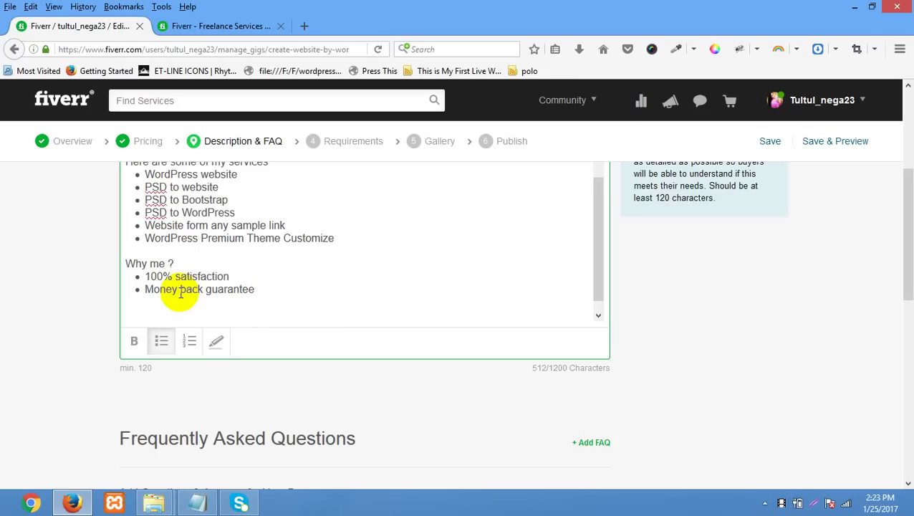
drag(145, 290, 272, 289)
click(274, 289)
key(Return)
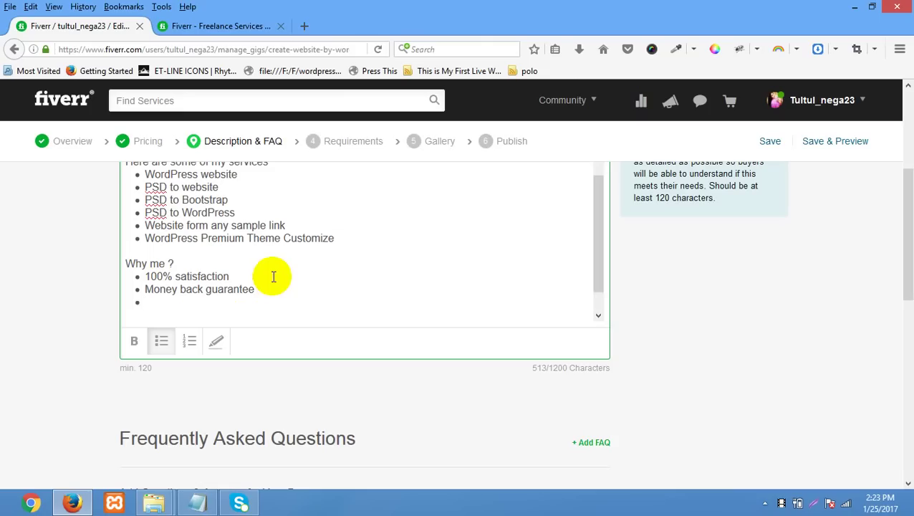
Step: Fill the empty bullet with 'SEO optimize code' and add a '24/7 online support' bullet
text(SEO optimiz)
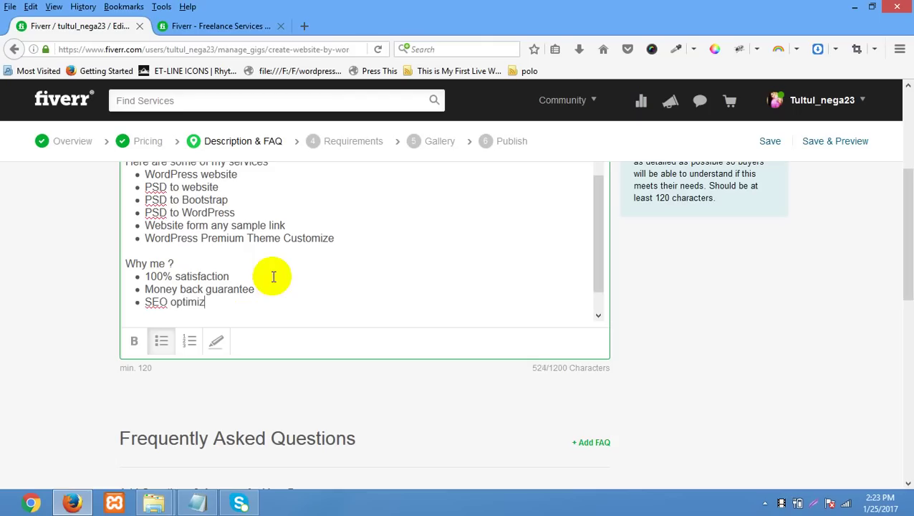
text(e cose)
key(BackSpace)
key(BackSpace)
key(BackSpace)
text(de)
key(Return)
scroll(294, 268, down, 1)
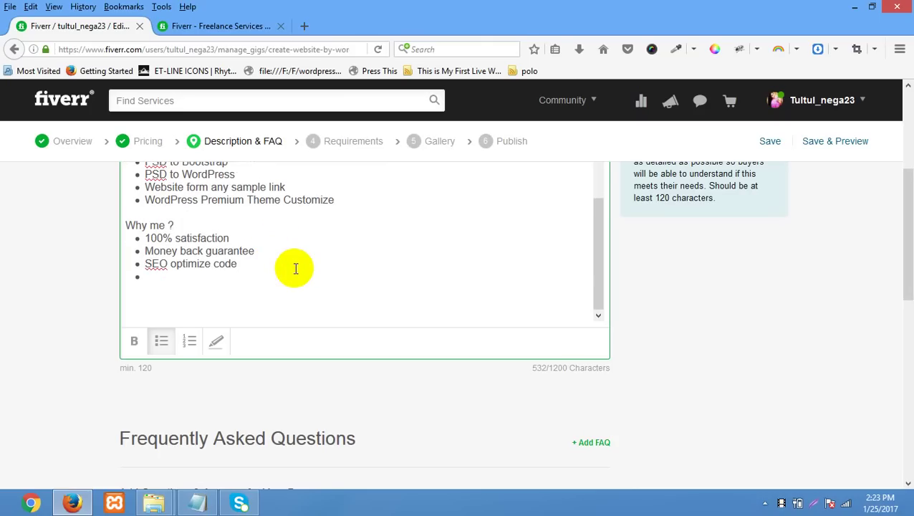
text(I am)
key(BackSpace)
key(BackSpace)
key(BackSpace)
key(BackSpace)
key(BackSpace)
text(24/7 online support)
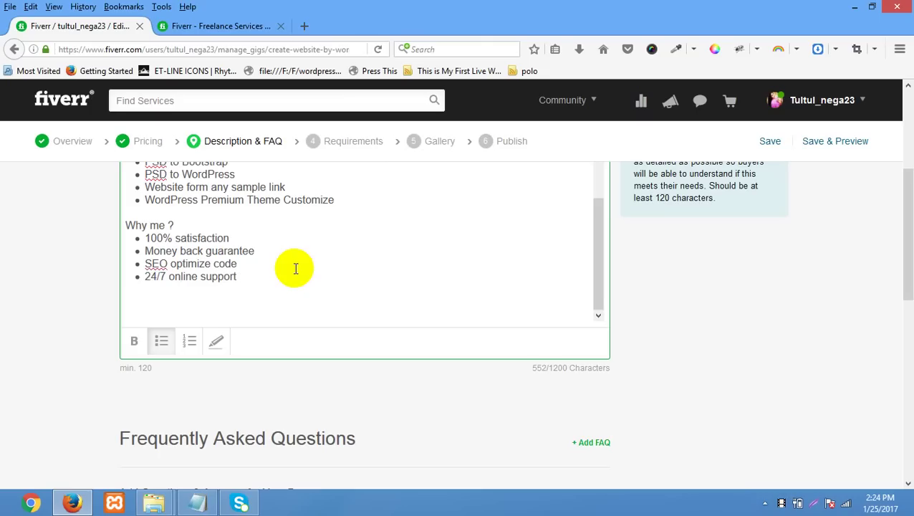
drag(166, 277, 144, 277)
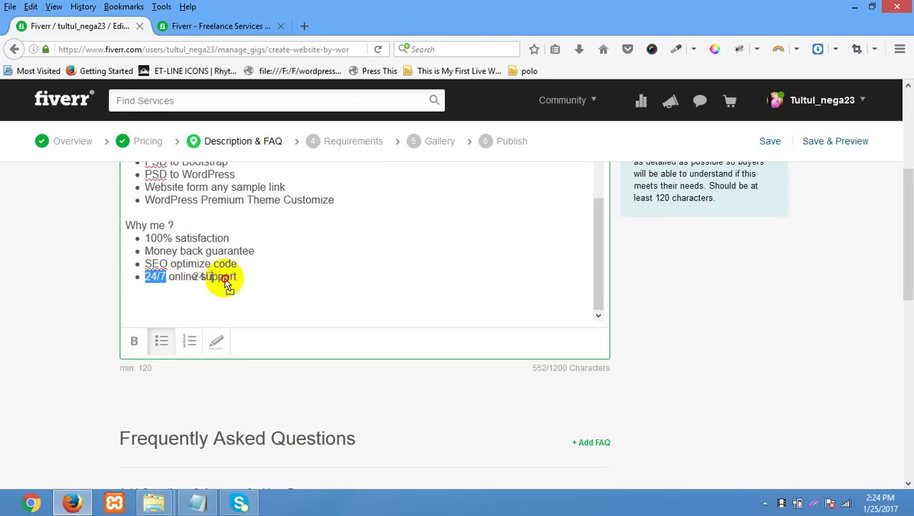
click(167, 295)
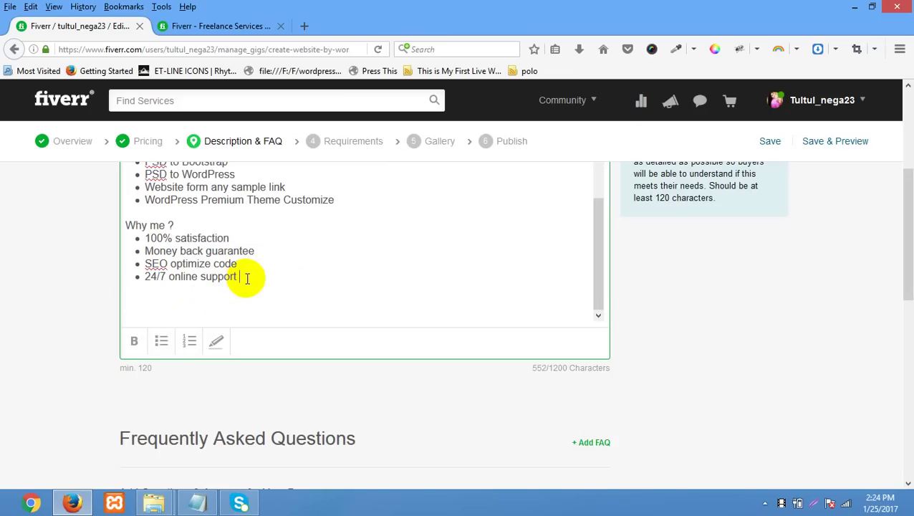
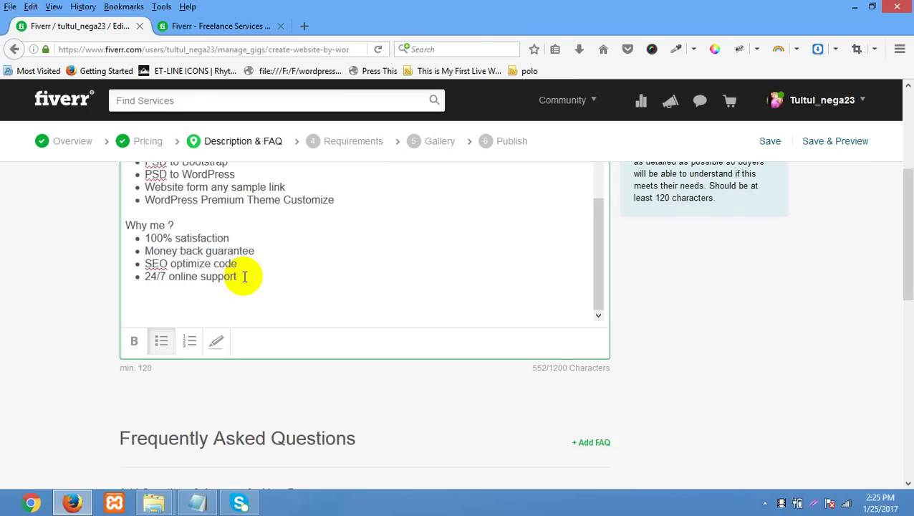
Step: Add the bullet 'My Design will be responsive and all devices supported' after the 24/7 online support point
scroll(215, 261, down, 2)
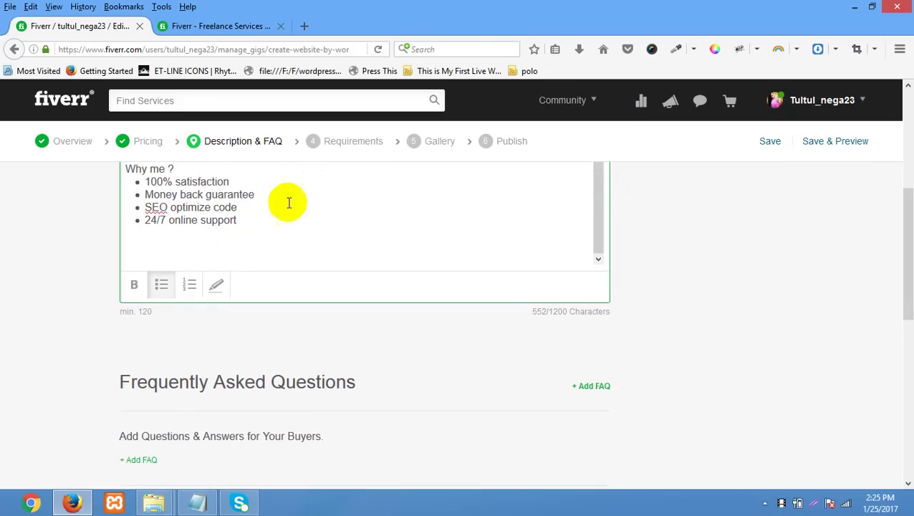
key(Return)
key(Return)
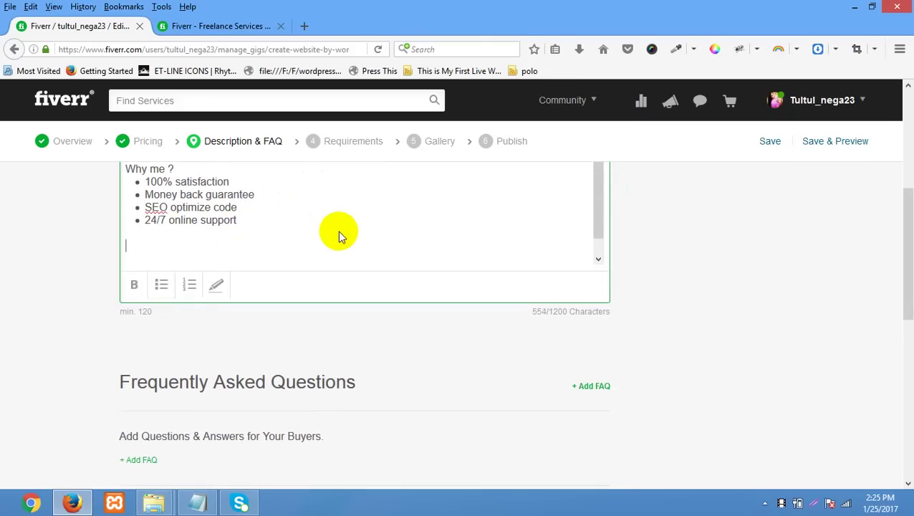
scroll(359, 226, up, 3)
scroll(805, 285, up, 2)
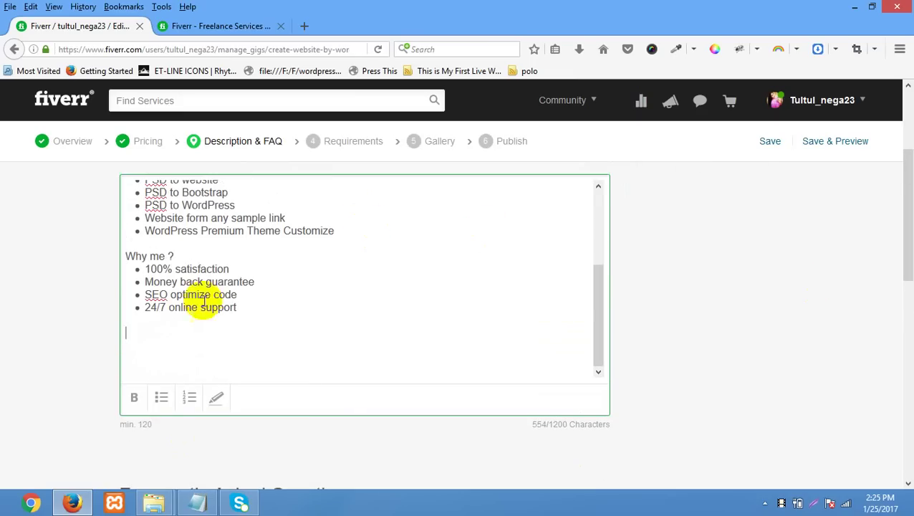
click(262, 308)
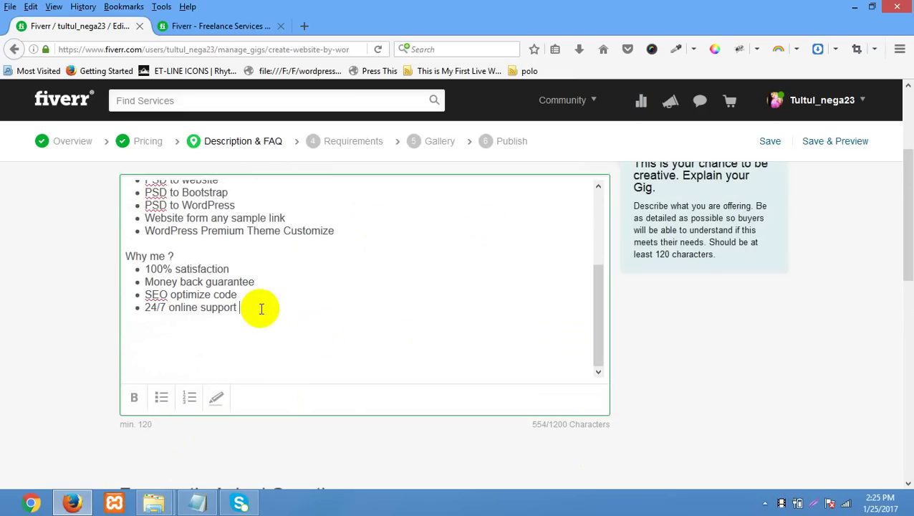
key(Return)
text(M)
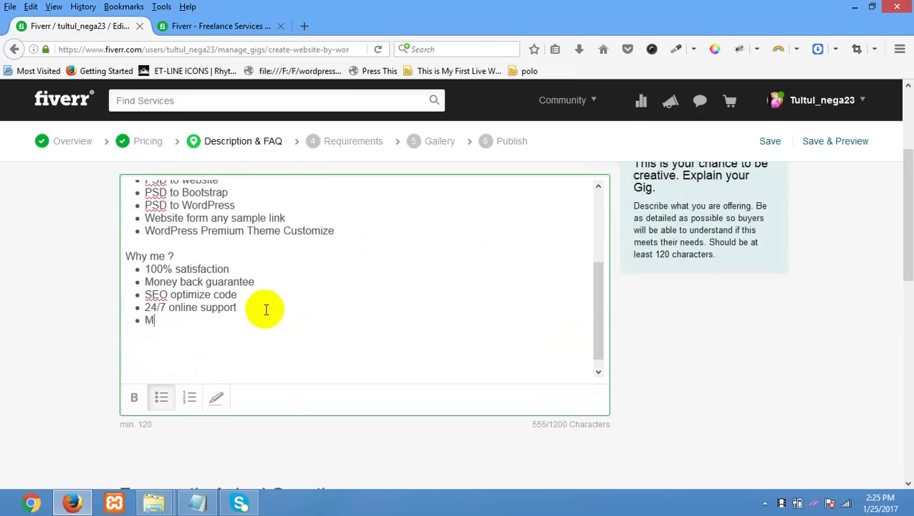
text(y Design will be )
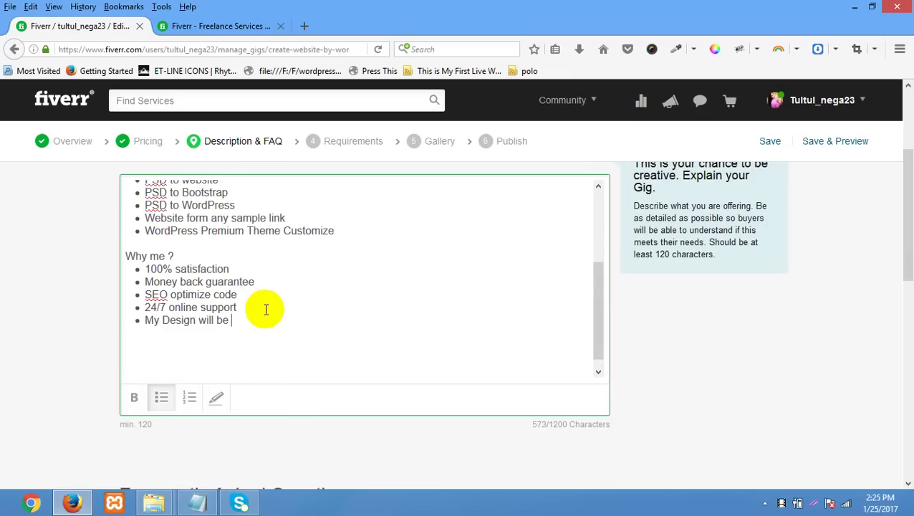
text(responsive and all de)
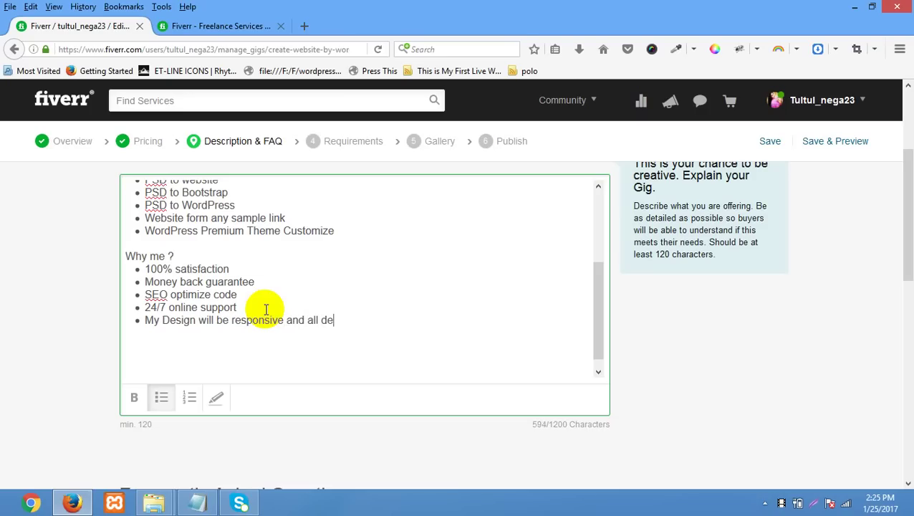
text(vices supporte)
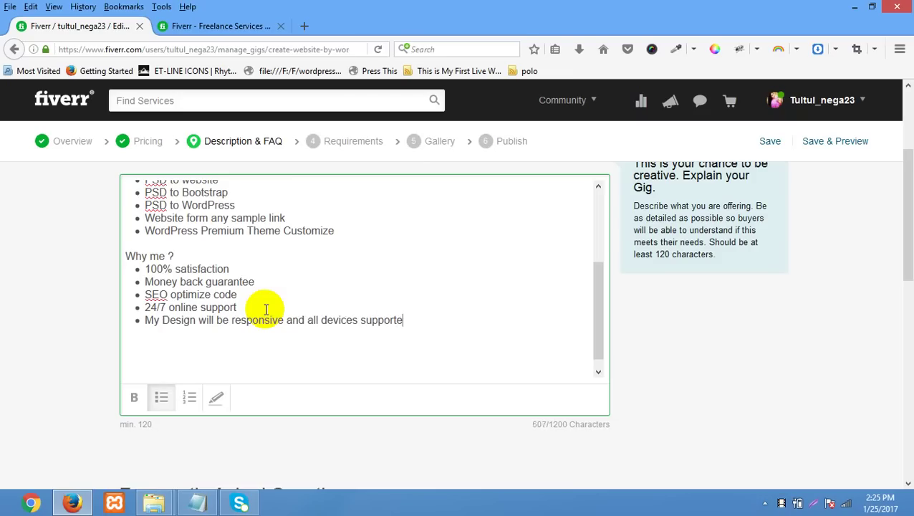
text(d)
key(Return)
key(Return)
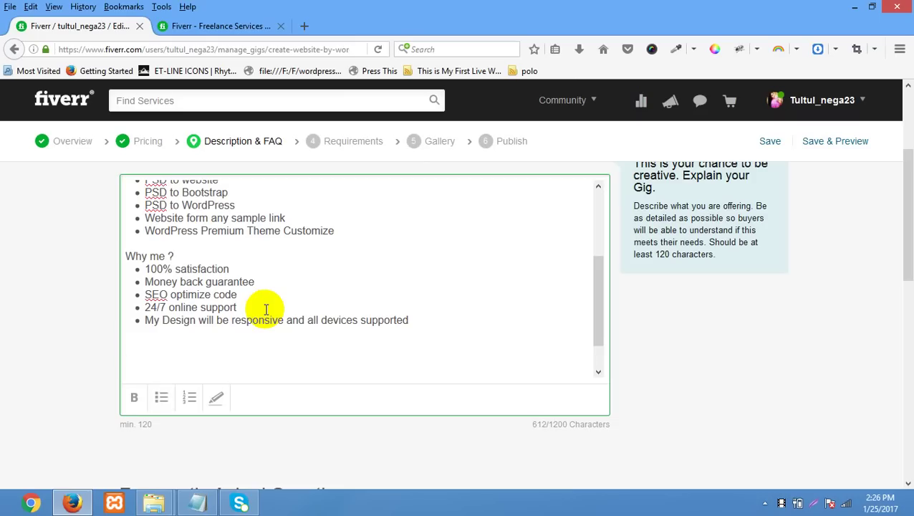
scroll(266, 309, down, 2)
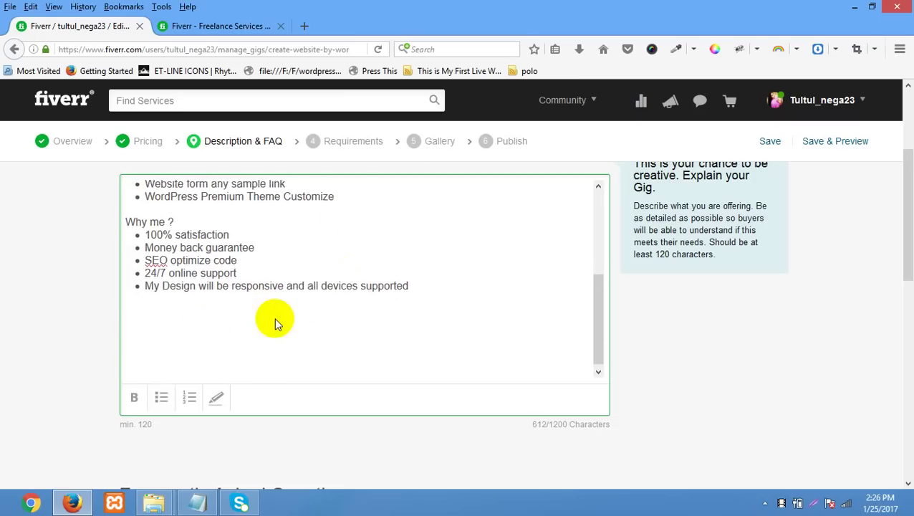
scroll(274, 317, up, 4)
scroll(265, 320, down, 3)
scroll(594, 294, up, 2)
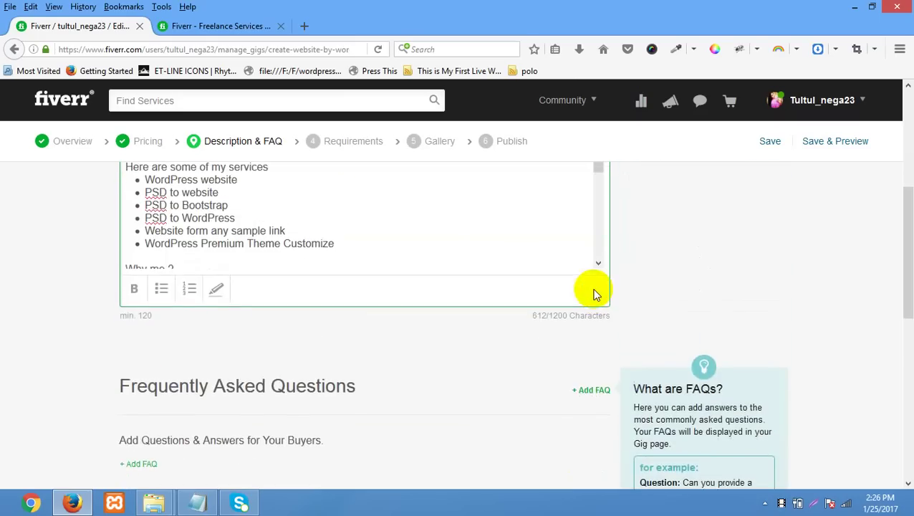
scroll(402, 252, down, 4)
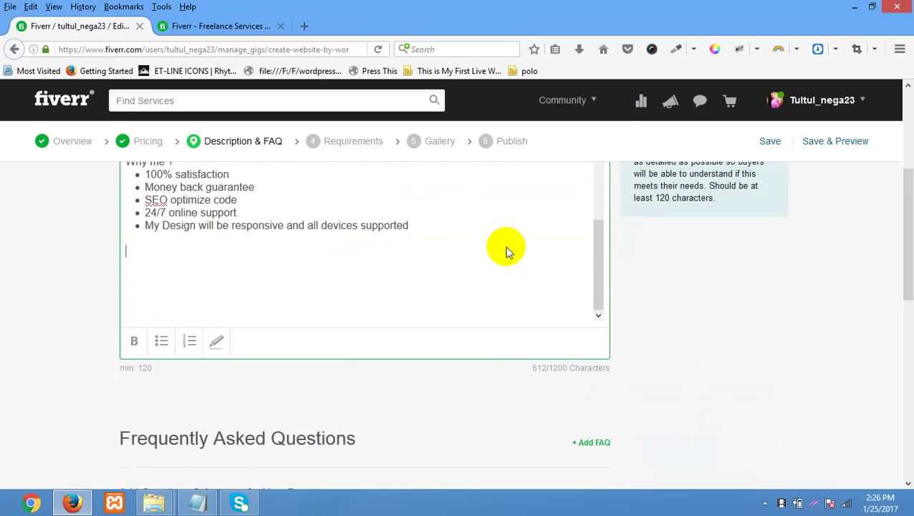
Step: Below the list, write the sentence asking buyers to share project details and place the order
key(Return)
text(Now order me then)
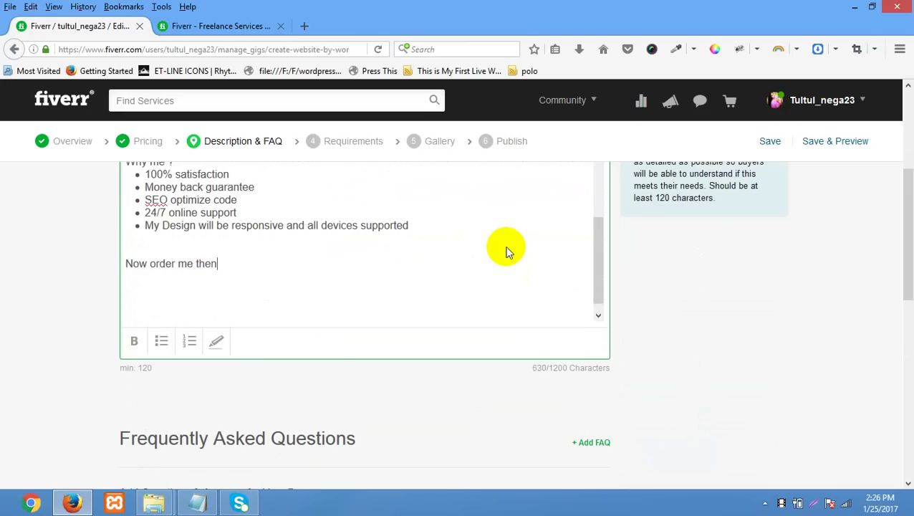
key(BackSpace)
key(BackSpace)
key(BackSpace)
key(BackSpace)
key(BackSpace)
key(BackSpace)
key(BackSpace)
key(BackSpace)
key(BackSpace)
key(BackSpace)
key(BackSpace)
key(BackSpace)
key(BackSpace)
key(BackSpace)
key(BackSpace)
key(BackSpace)
key(BackSpace)
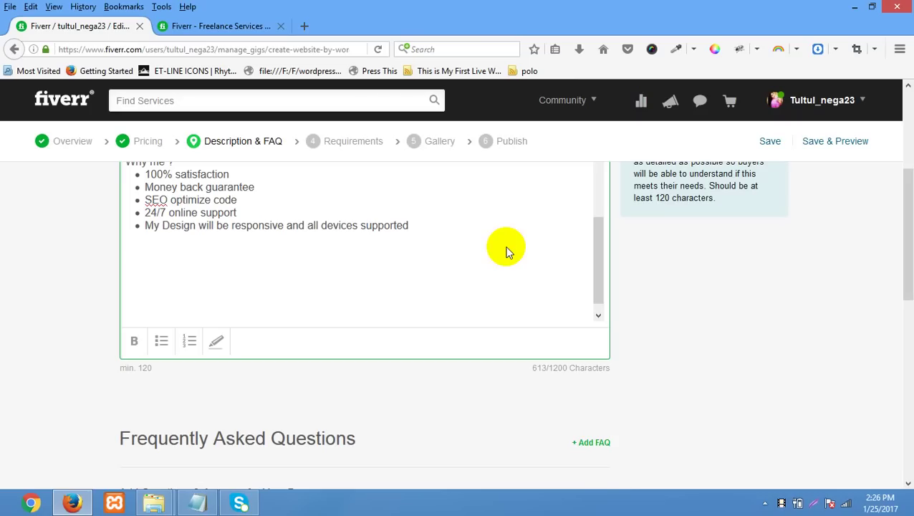
text(Just share all the de)
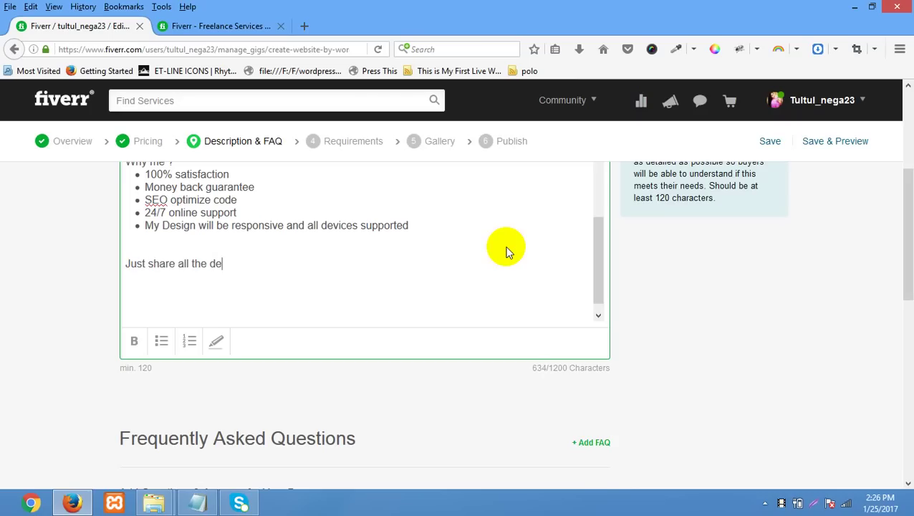
text(tails of your projec)
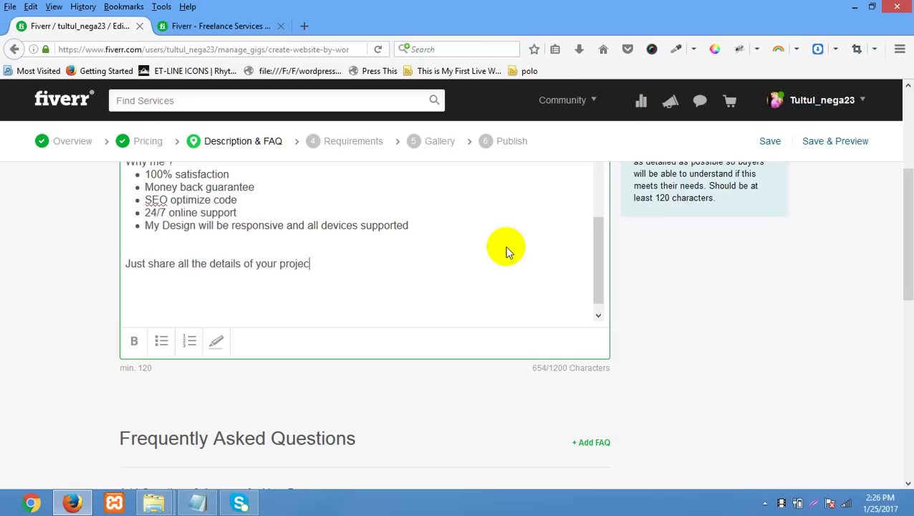
text(t and put order but)
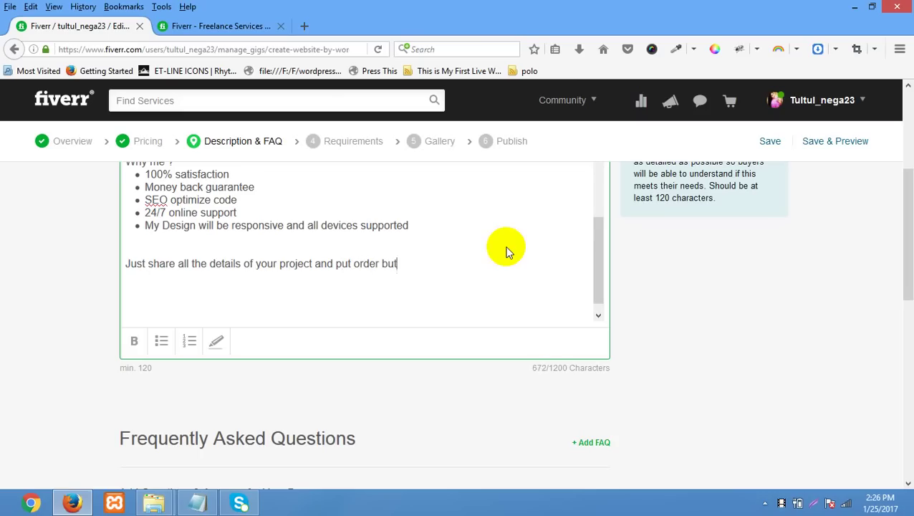
text(ton then I am )
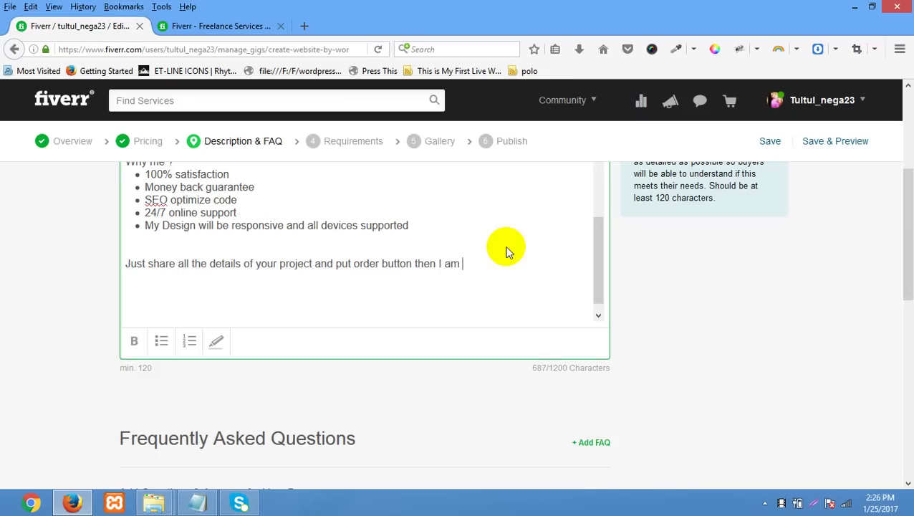
text(going to start it)
Step: Add the line 'If you have any question, send me a message now'
key(Return)
key(Return)
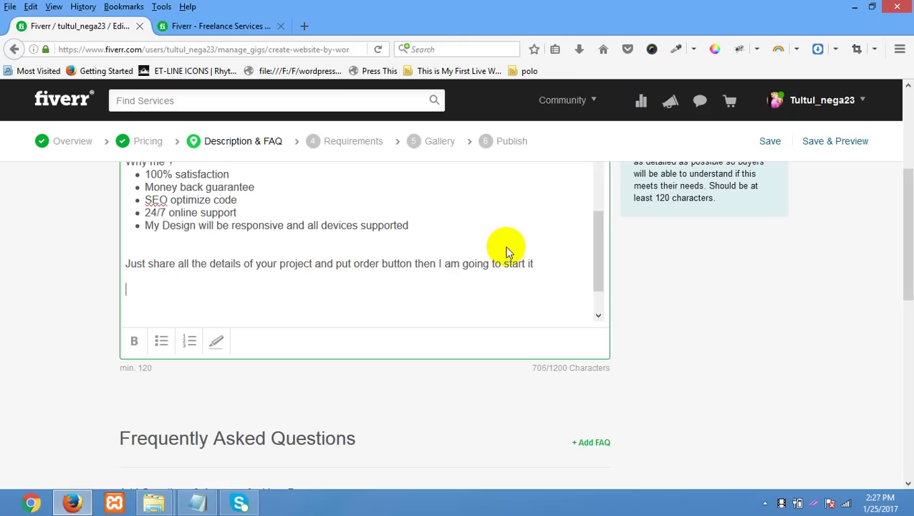
text(If you have an)
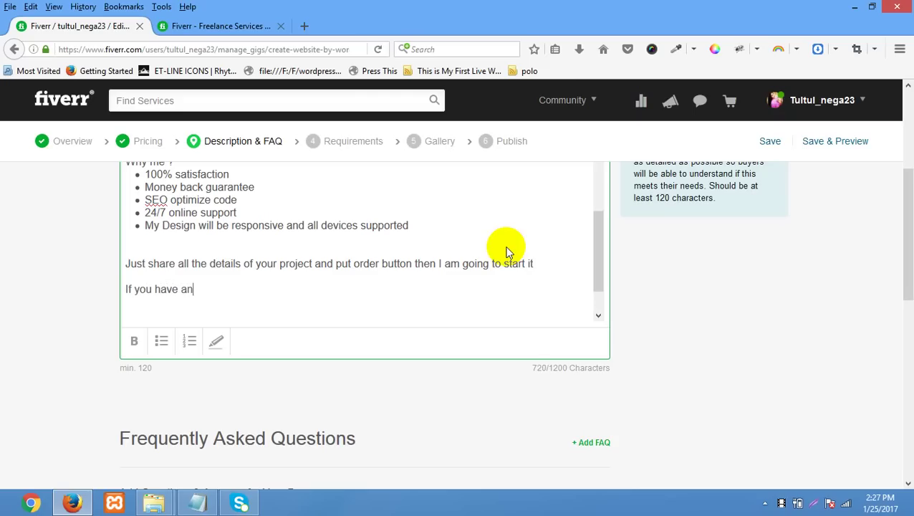
text(y question)
text(, send a)
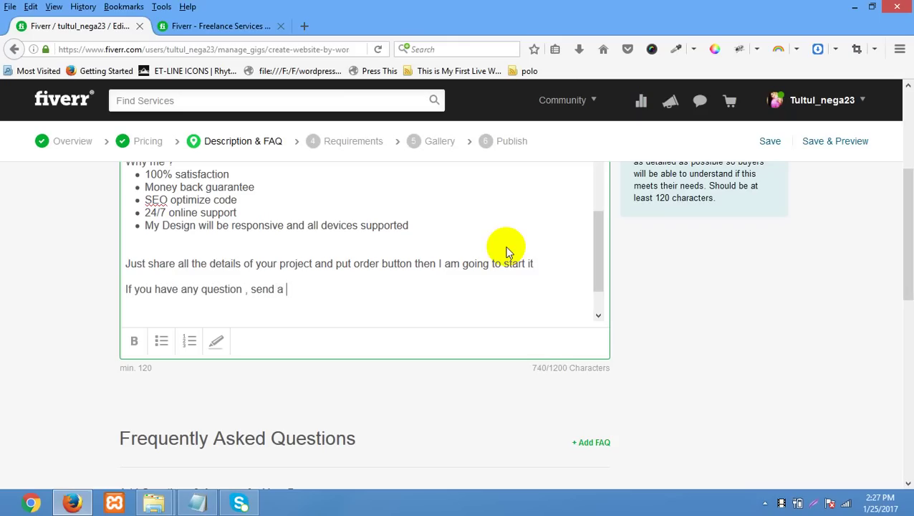
key(BackSpace)
key(BackSpace)
text(me a message now)
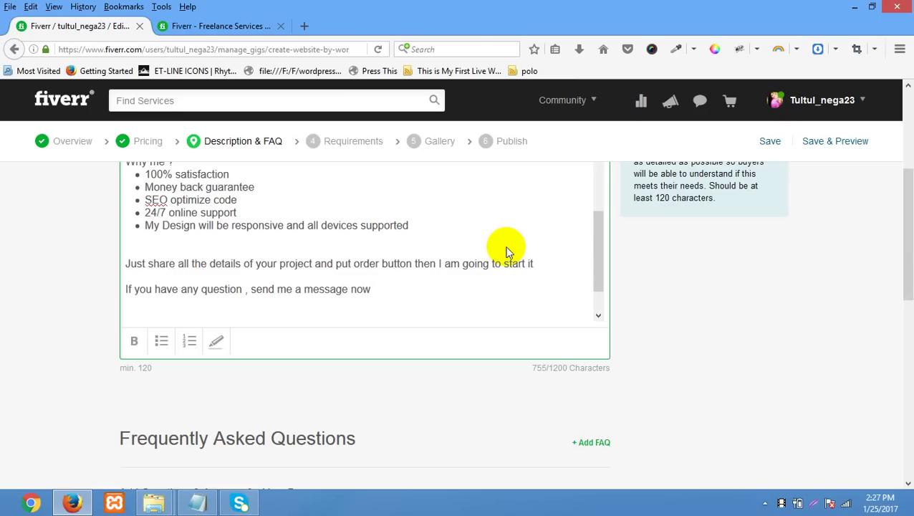
Step: Add 'Contact me first before placing order' on a new line below the message sentence
scroll(452, 244, down, 2)
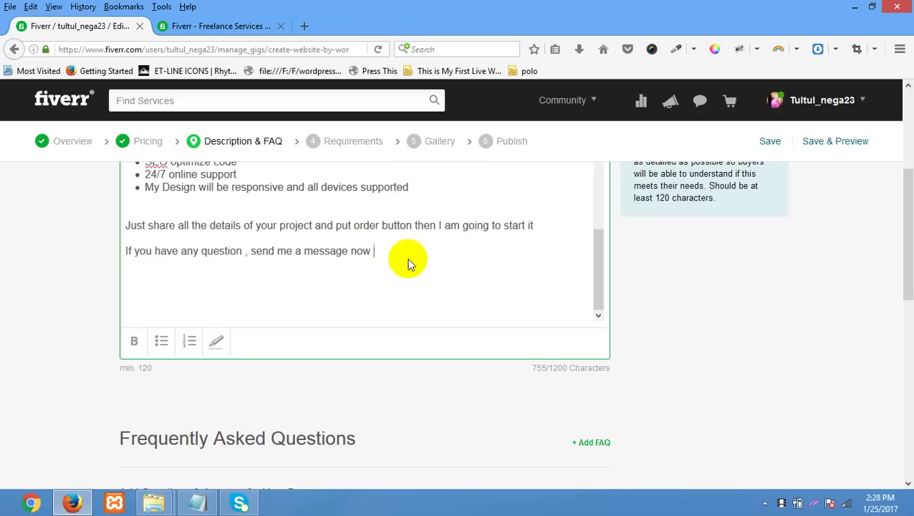
key(Return)
text(Contact me )
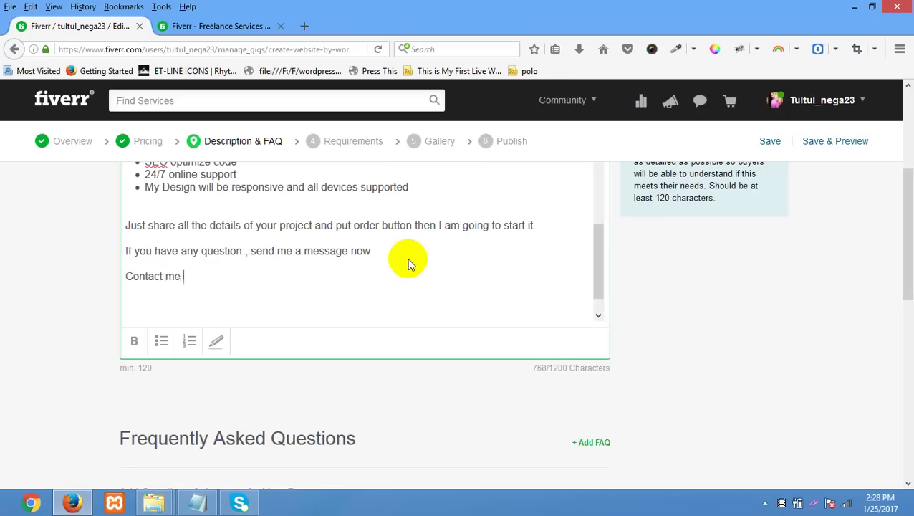
text(first before placing order)
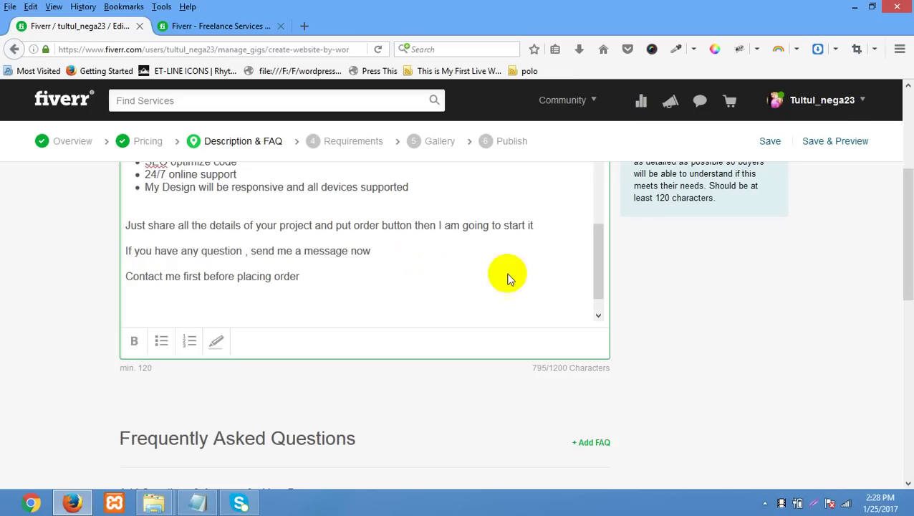
Step: Make the 'Do you need a website ?' heading bold
scroll(604, 367, up, 3)
scroll(604, 367, down, 3)
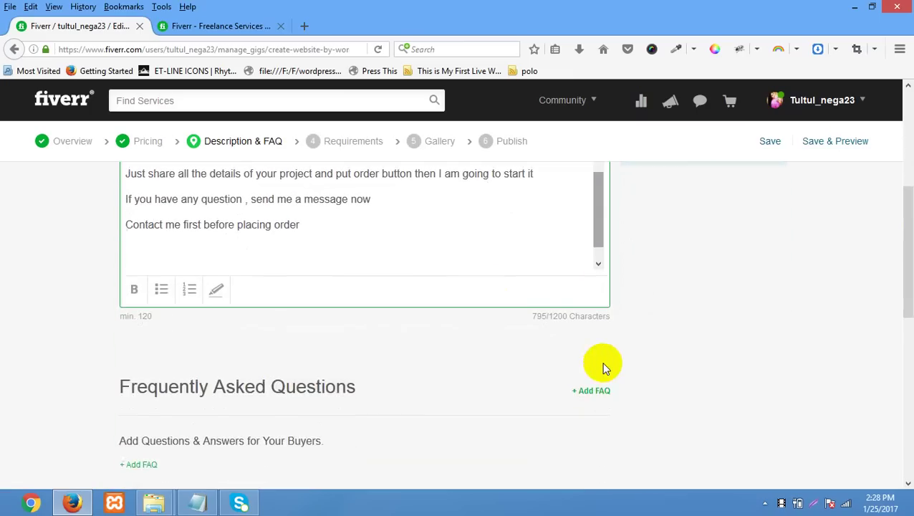
scroll(607, 363, up, 3)
scroll(440, 326, up, 5)
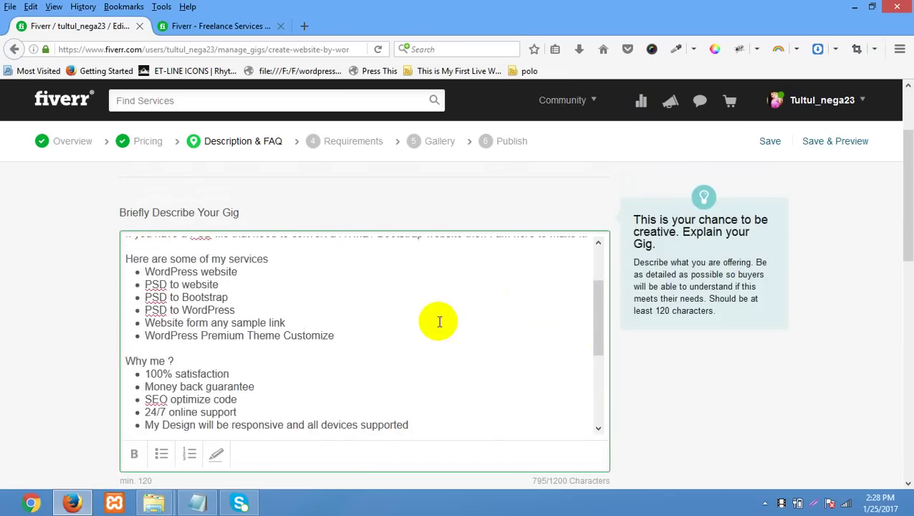
drag(255, 247, 10, 251)
scroll(10, 251, down, 2)
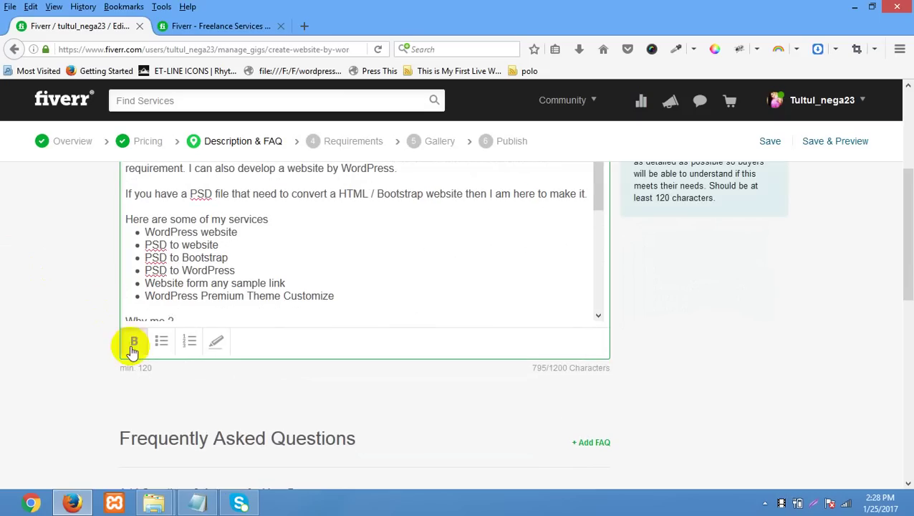
click(135, 345)
Step: Turn the 'Here are some of my services' line into a bullet
scroll(55, 290, up, 3)
scroll(55, 291, down, 1)
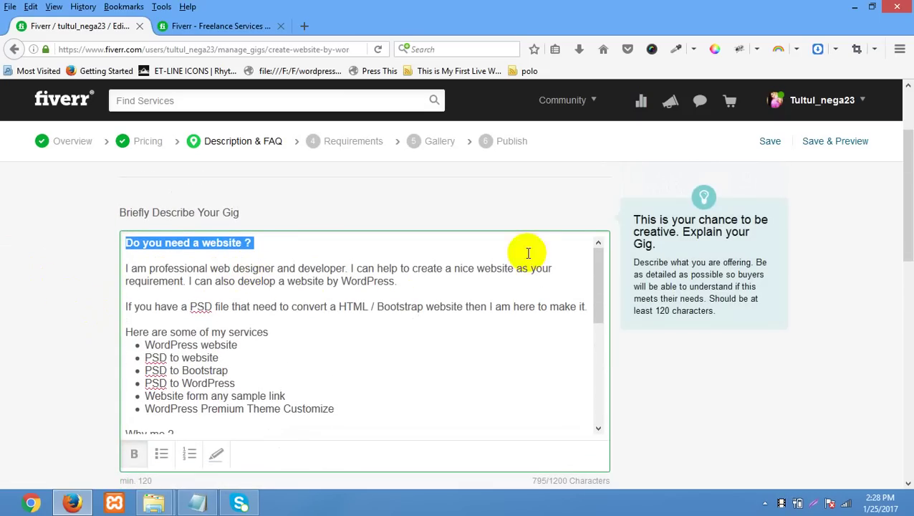
scroll(352, 275, down, 1)
drag(291, 276, 46, 306)
scroll(4, 302, down, 2)
click(160, 342)
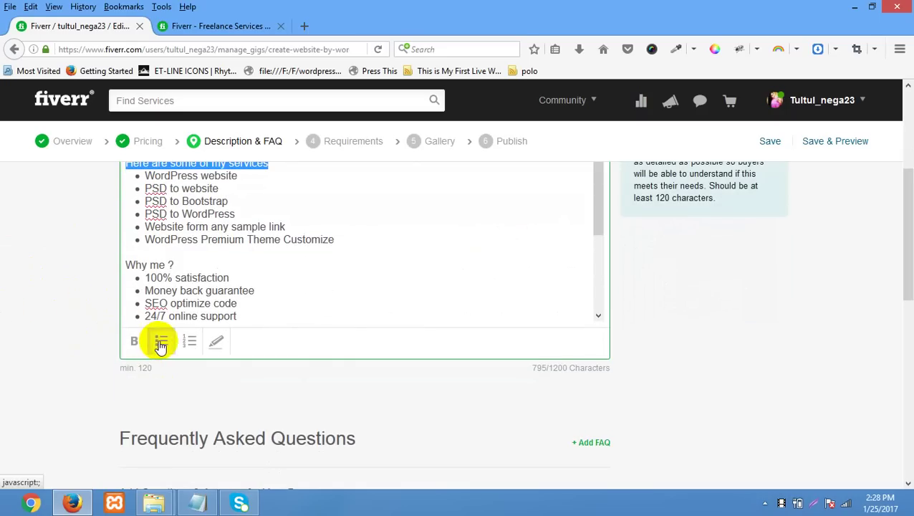
Step: Make 'Why me ?' a bold plain line rather than a bulleted item
drag(176, 266, 129, 263)
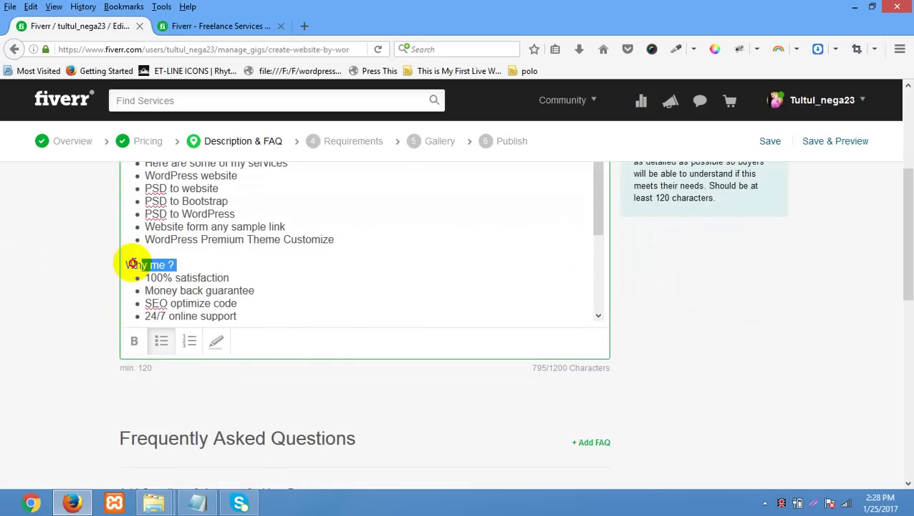
click(162, 342)
click(164, 347)
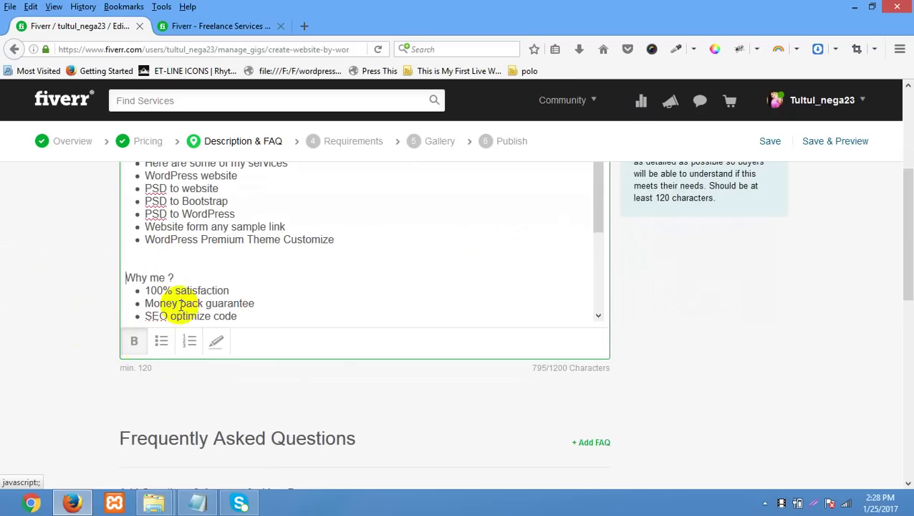
click(134, 341)
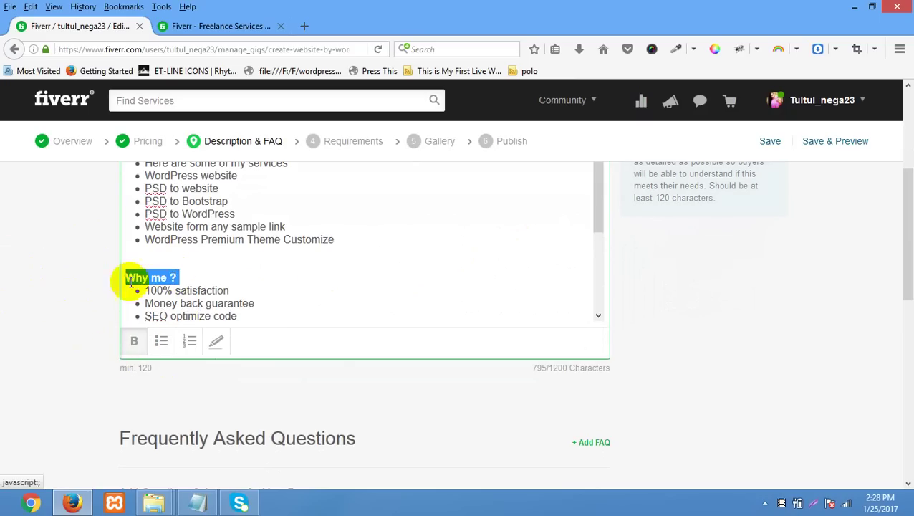
scroll(320, 245, down, 3)
scroll(631, 260, up, 1)
scroll(631, 260, up, 3)
drag(598, 190, 594, 249)
drag(534, 238, 120, 239)
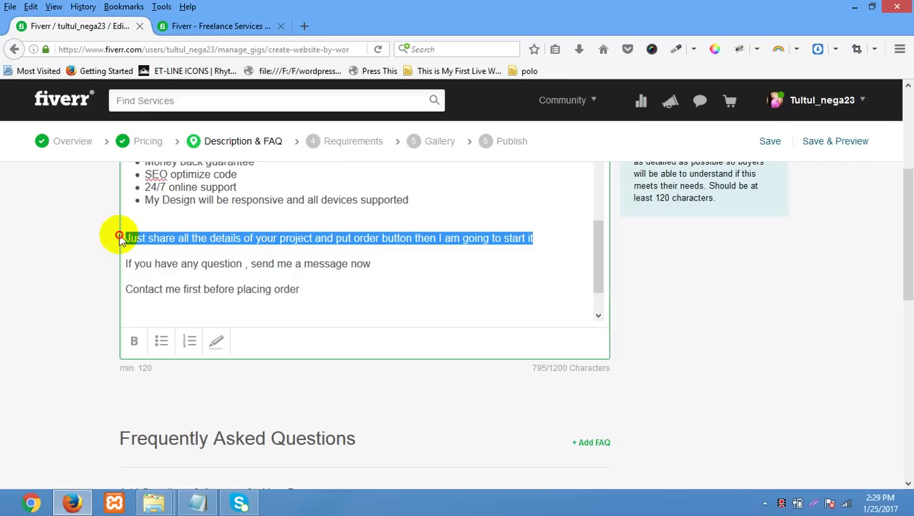
Step: Highlight the three closing lines of the description in yellow
click(216, 341)
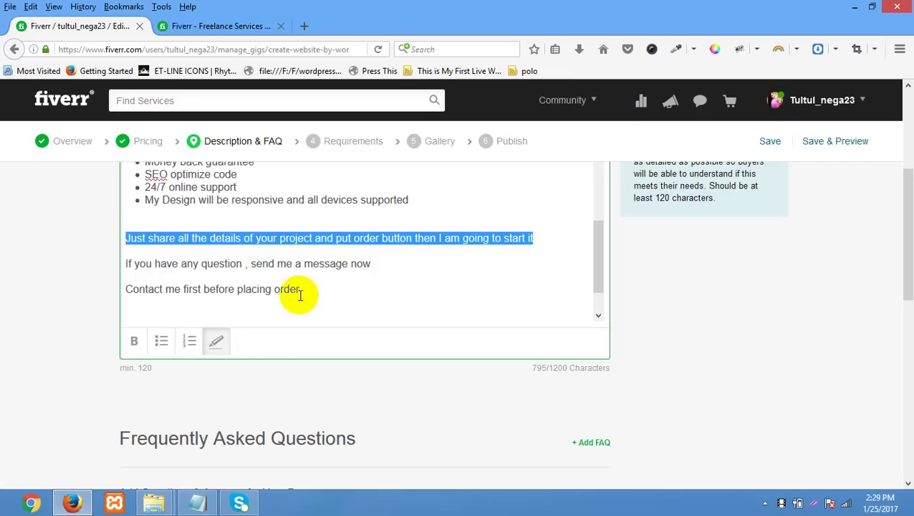
drag(300, 290, 126, 264)
click(218, 339)
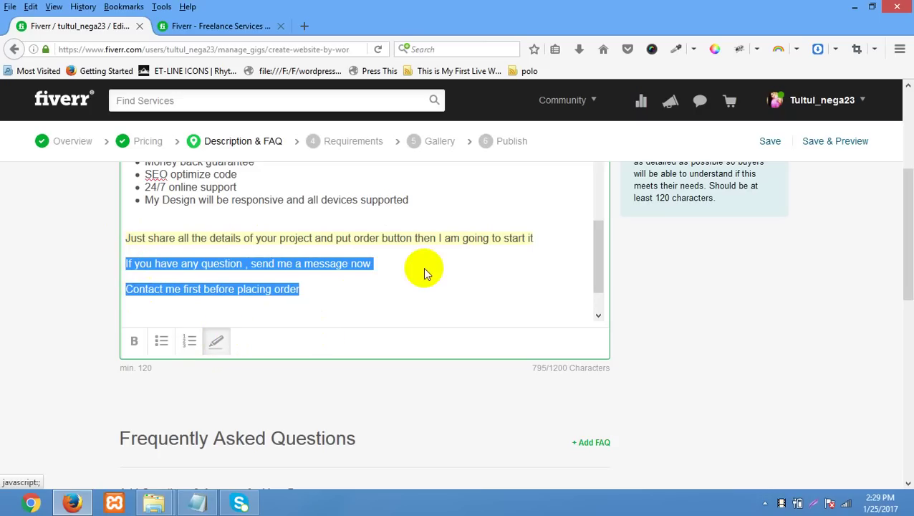
click(423, 267)
Step: End the description with a 'Thanks' line and select all its text
scroll(423, 267, up, 1)
scroll(427, 266, down, 2)
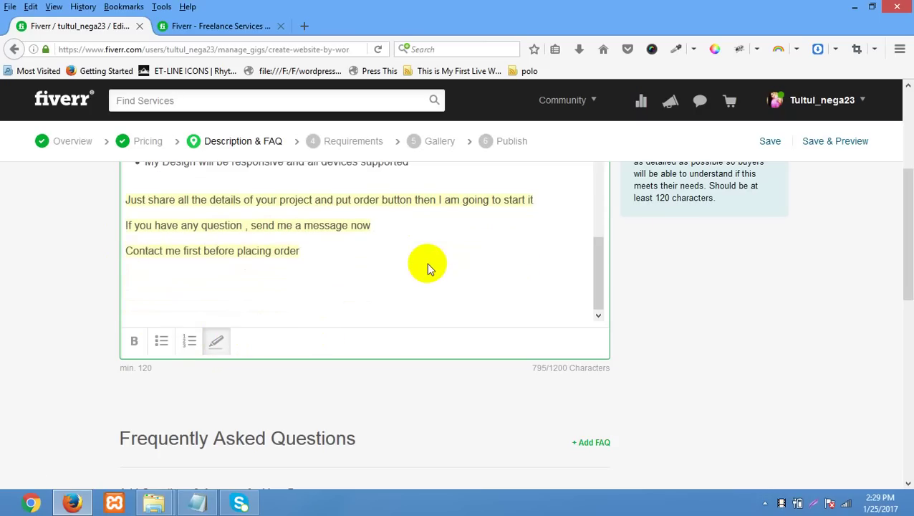
click(762, 263)
click(303, 298)
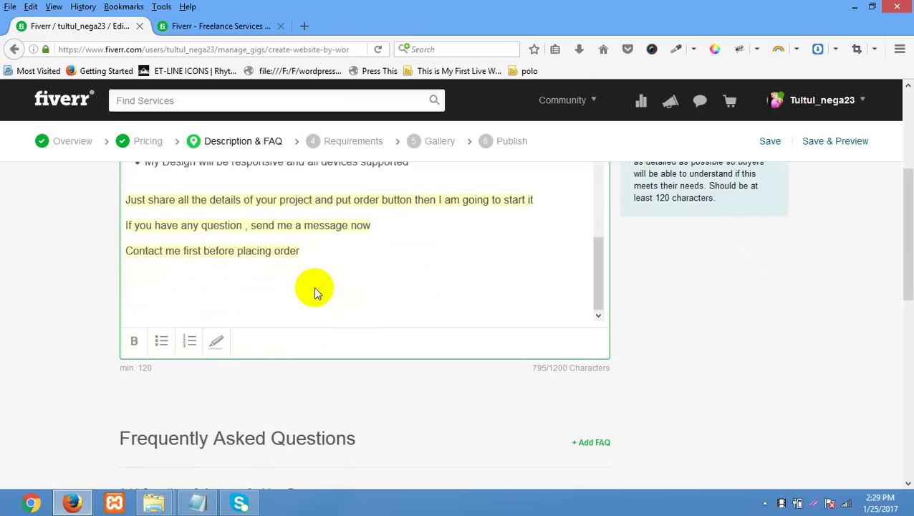
text(Thanks)
scroll(443, 239, up, 1)
scroll(439, 247, down, 1)
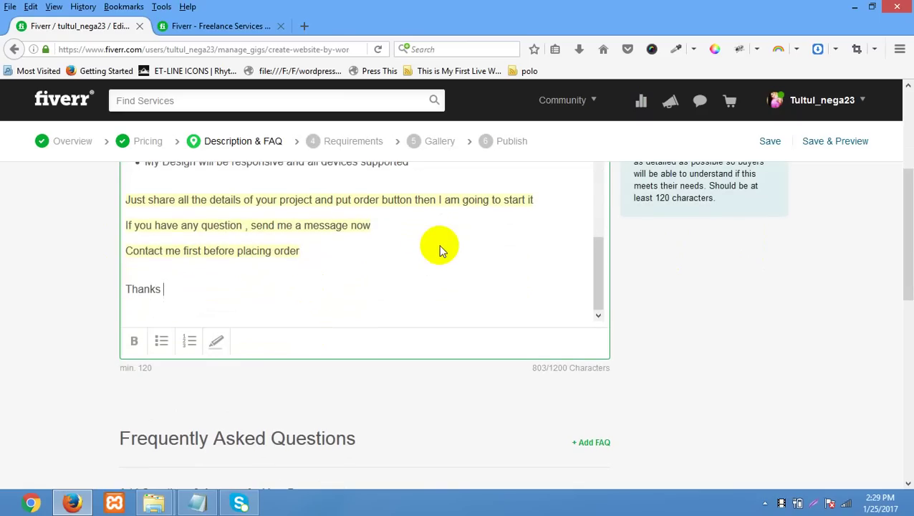
key(ctrl+a)
Step: Create a new text document named 'gigs description' in the class 30 folder
click(855, 6)
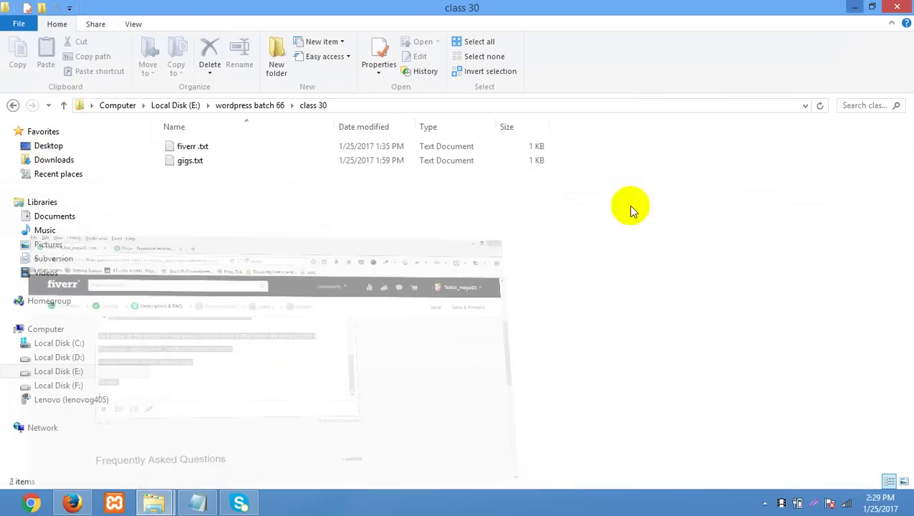
right_click(242, 198)
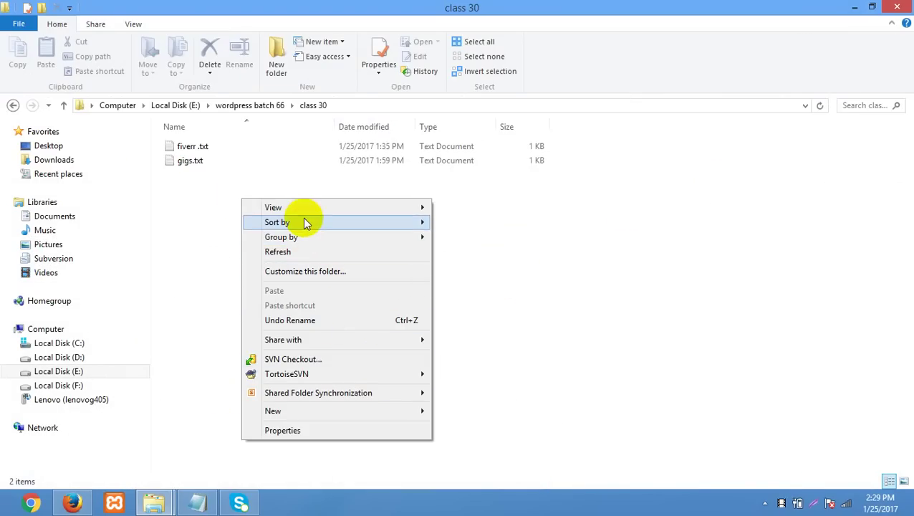
mouse_move(364, 412)
click(573, 377)
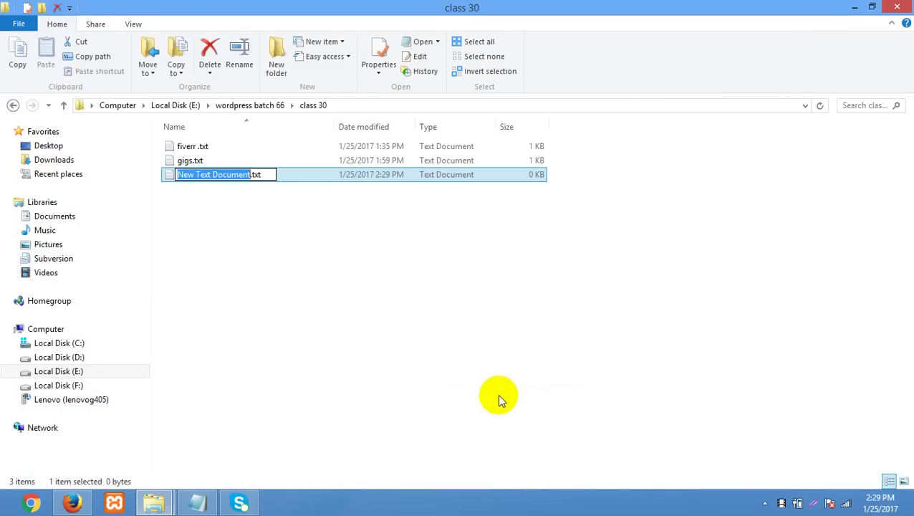
text(gigs )
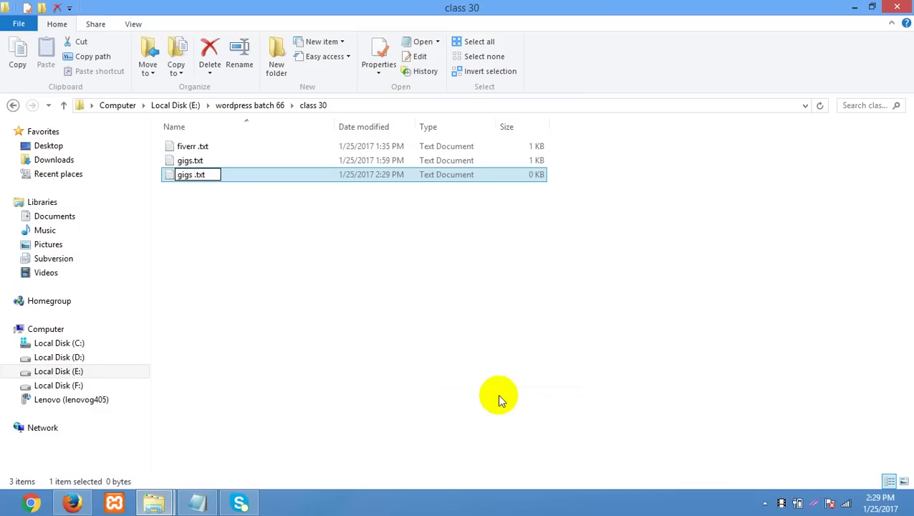
text(description)
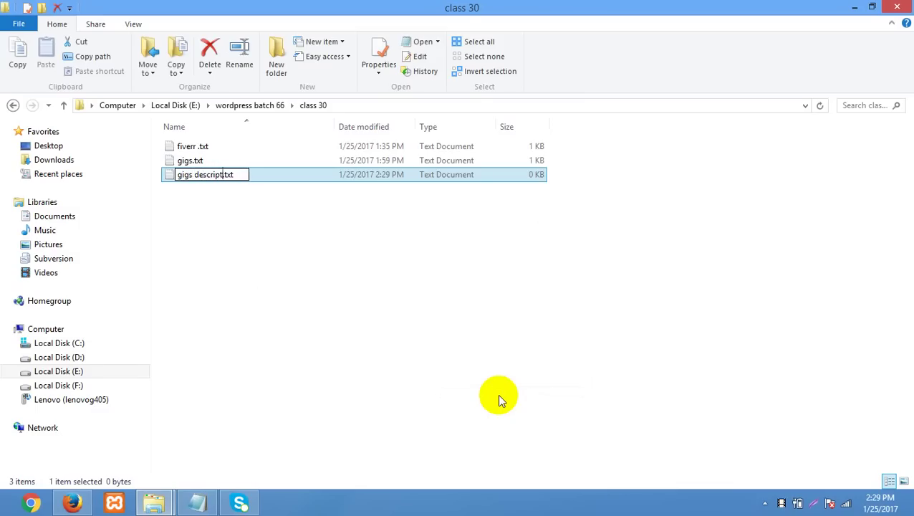
key(Return)
key(Return)
Step: Paste the gig description into it, save past the encoding warning, and close Notepad
key(ctrl+v)
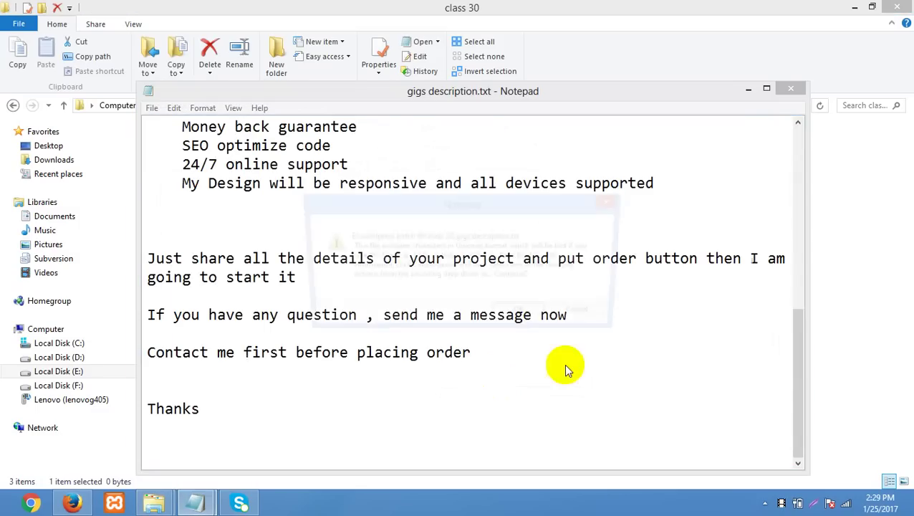
key(ctrl+s)
click(549, 324)
key(ctrl+s)
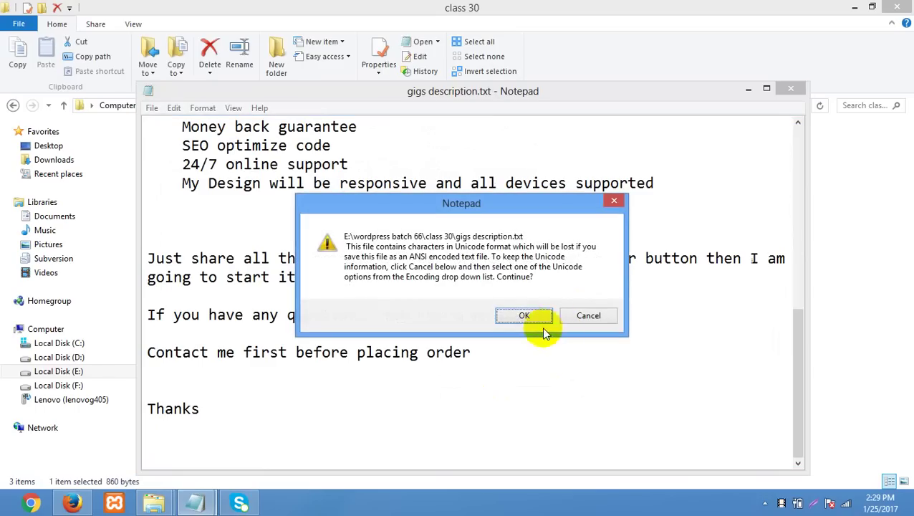
key(Return)
click(791, 87)
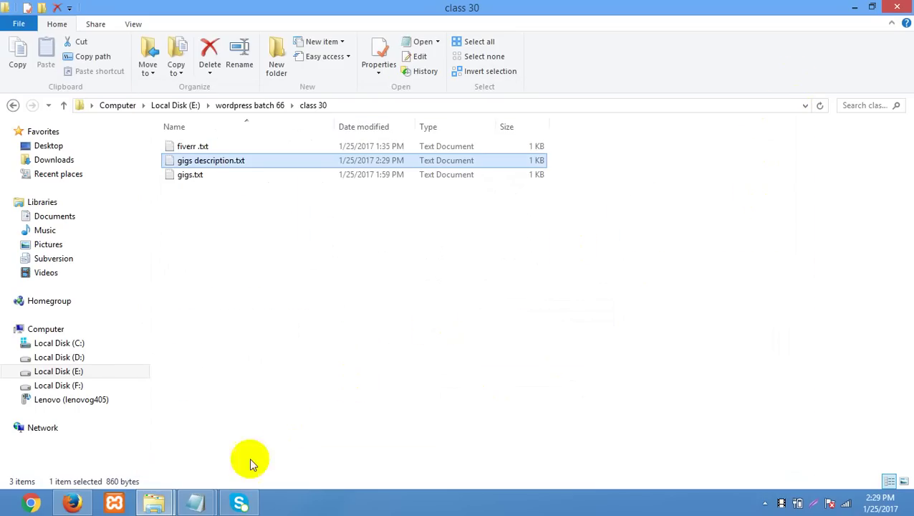
mouse_move(209, 501)
click(327, 419)
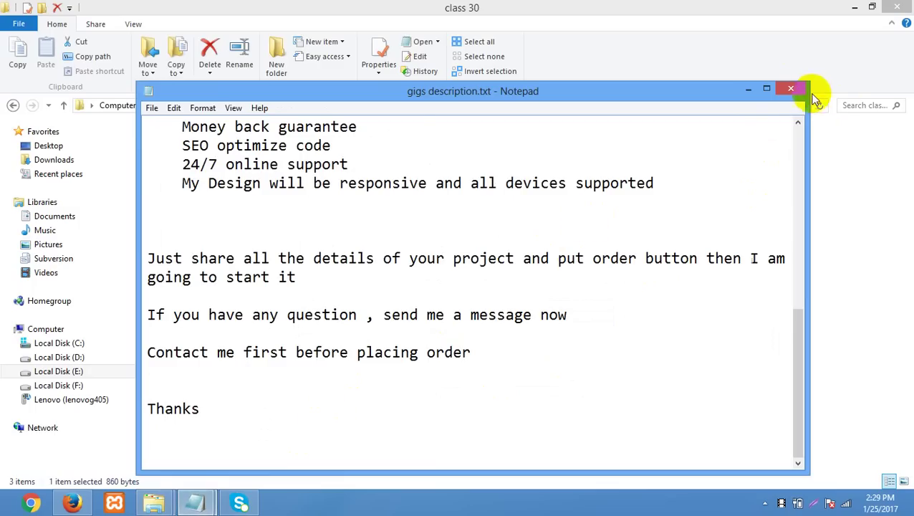
click(792, 89)
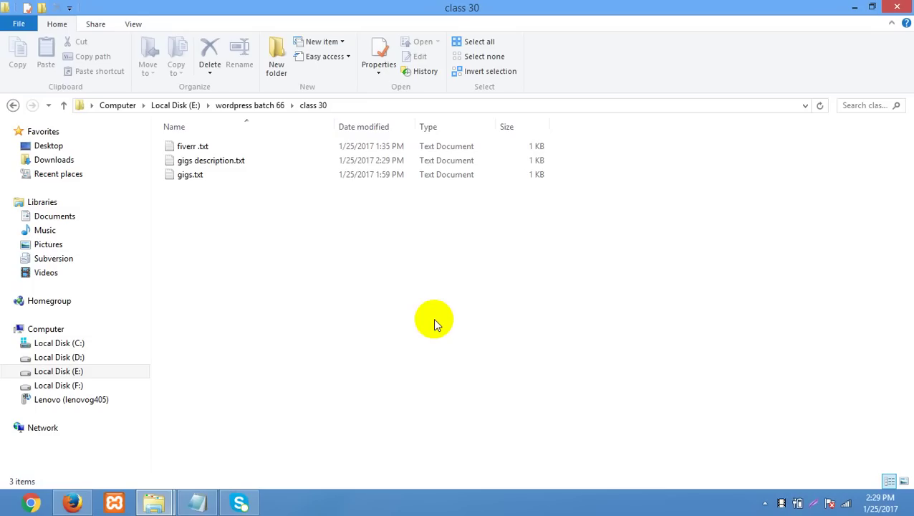
click(71, 502)
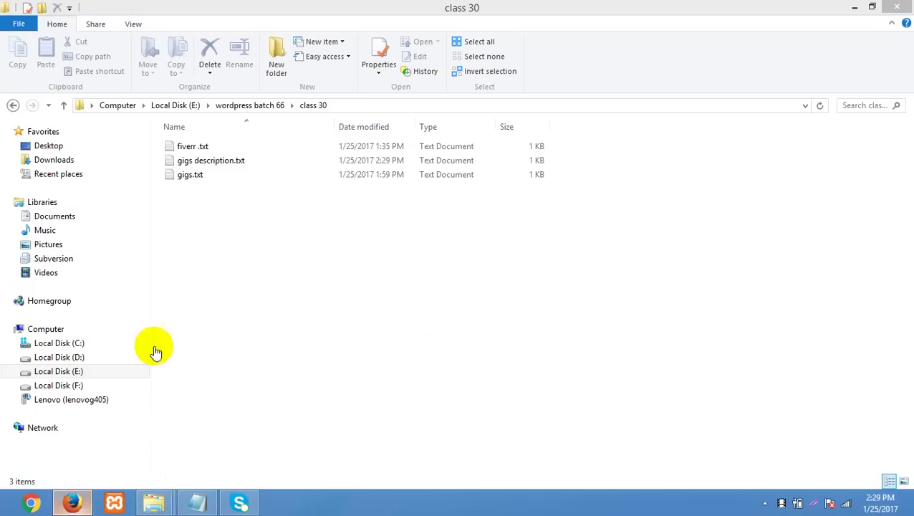
Step: Skip the Frequently Asked Questions section and save the Description & FAQ step
click(251, 300)
scroll(186, 257, down, 4)
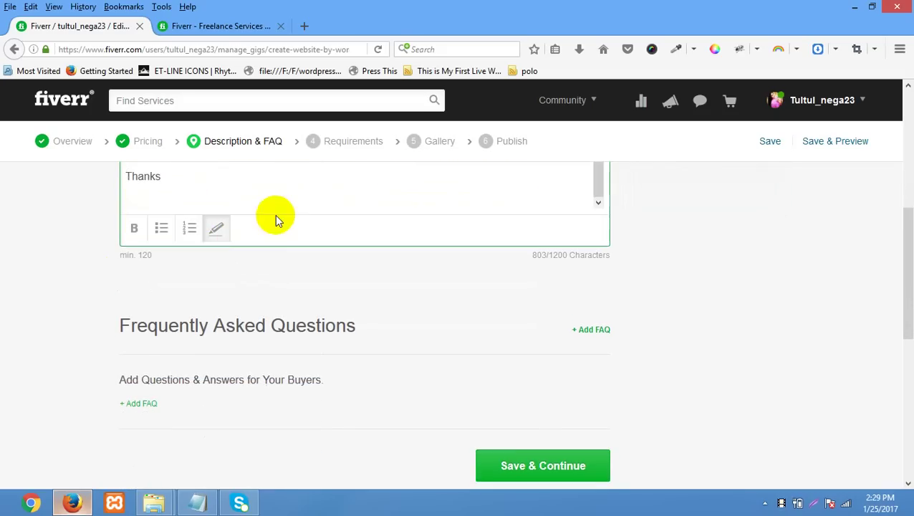
drag(385, 280, 119, 278)
click(93, 273)
drag(359, 269, 93, 272)
click(417, 233)
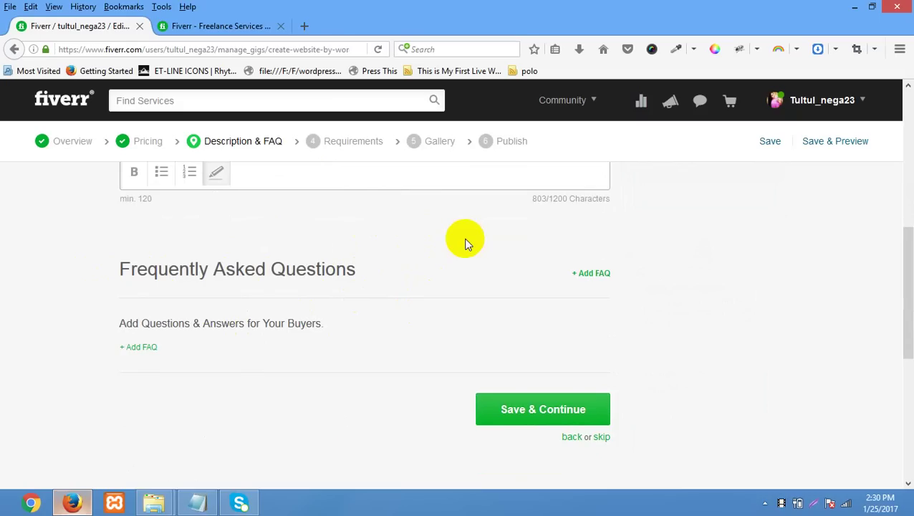
scroll(461, 240, down, 1)
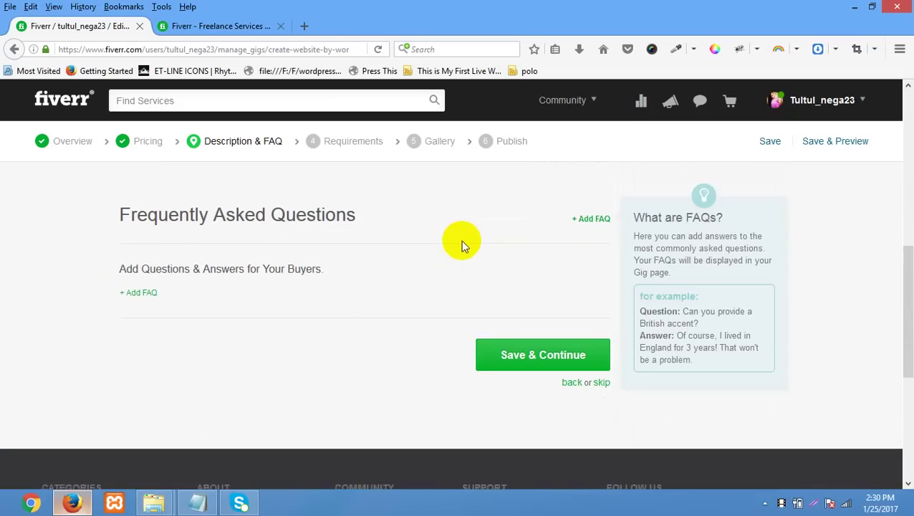
scroll(457, 235, up, 1)
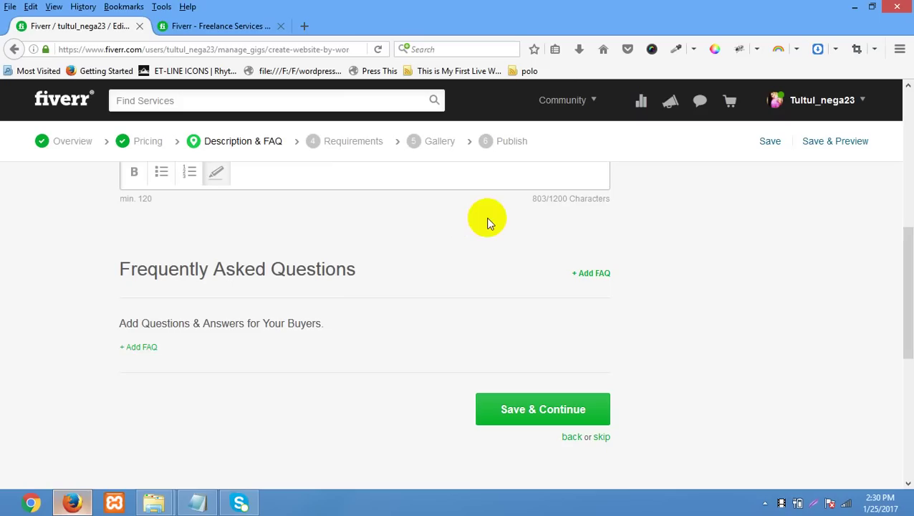
drag(356, 271, 91, 277)
click(450, 264)
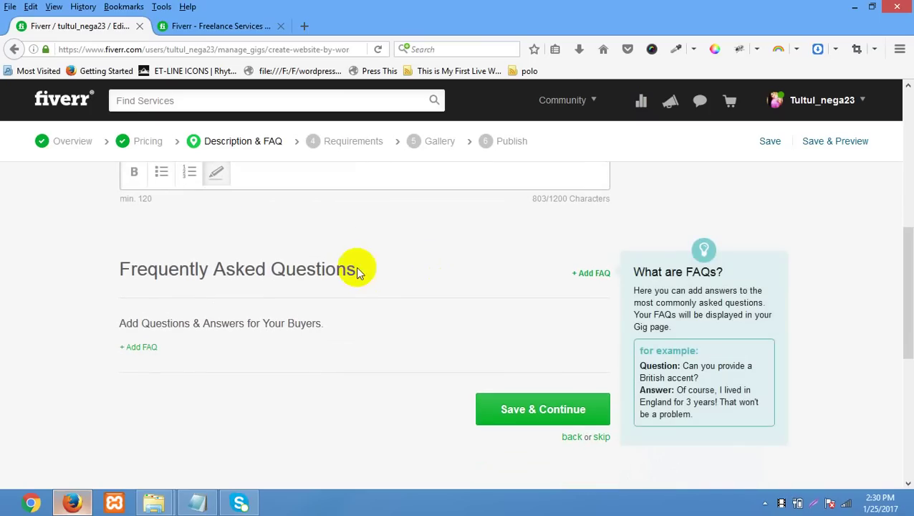
drag(356, 270, 122, 272)
click(385, 259)
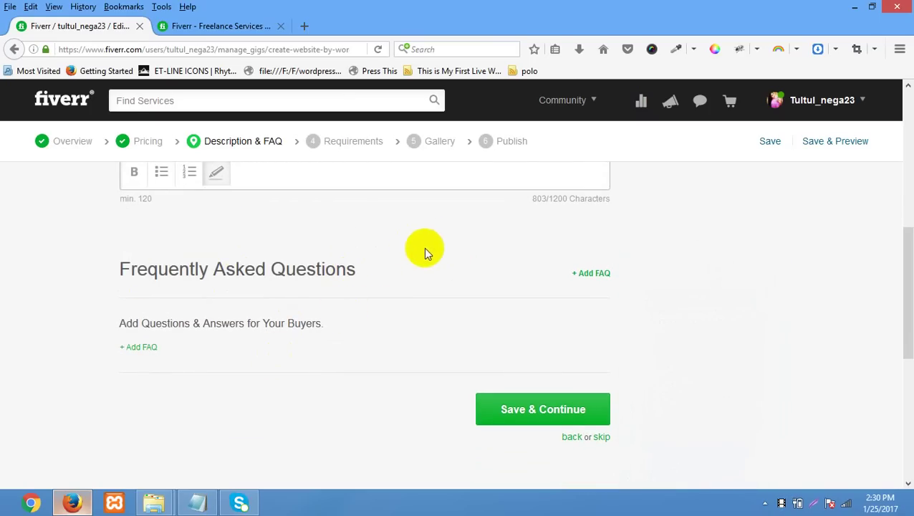
drag(356, 270, 117, 269)
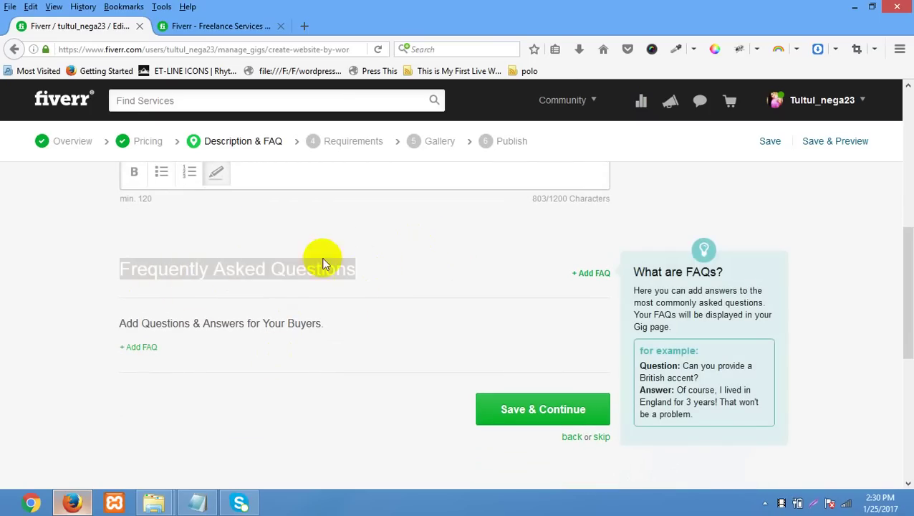
click(322, 263)
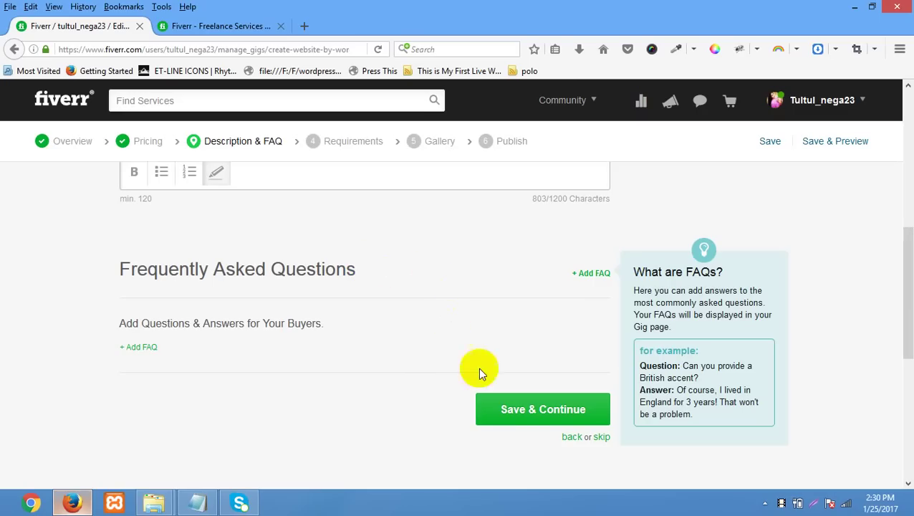
click(514, 413)
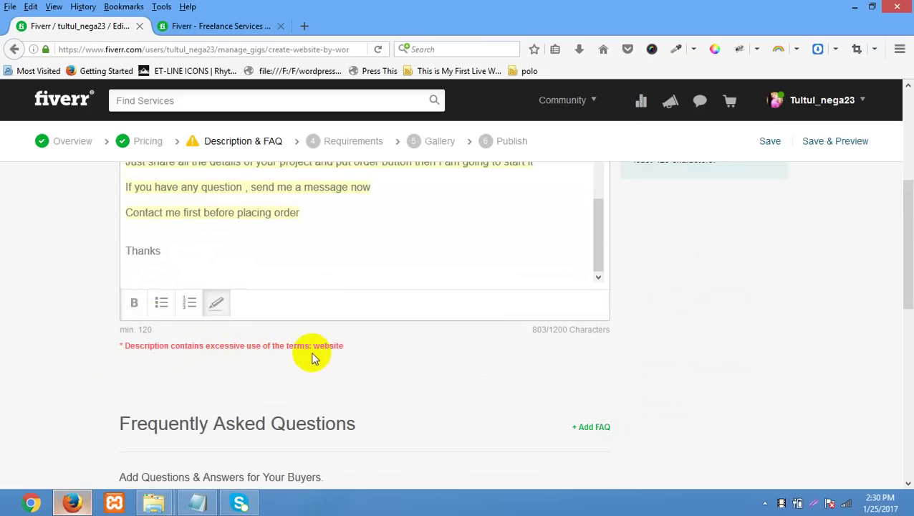
scroll(324, 334, up, 2)
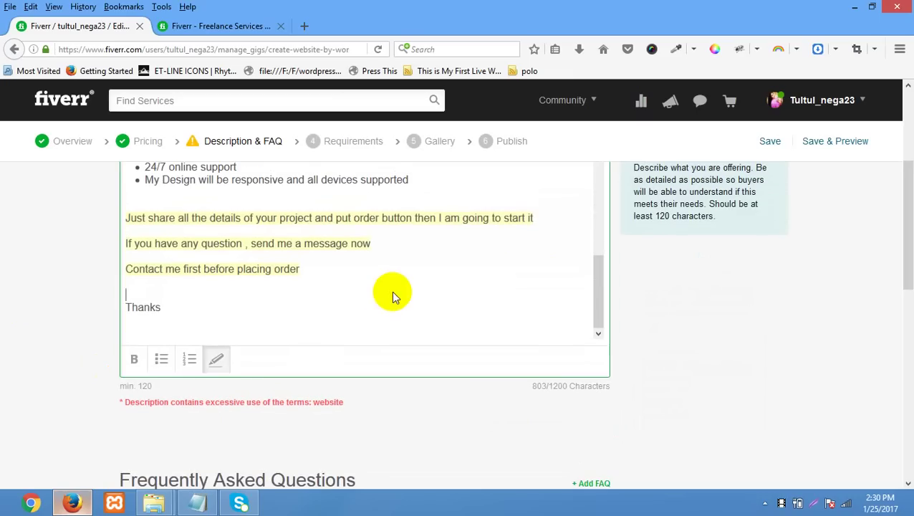
click(348, 282)
scroll(351, 281, up, 5)
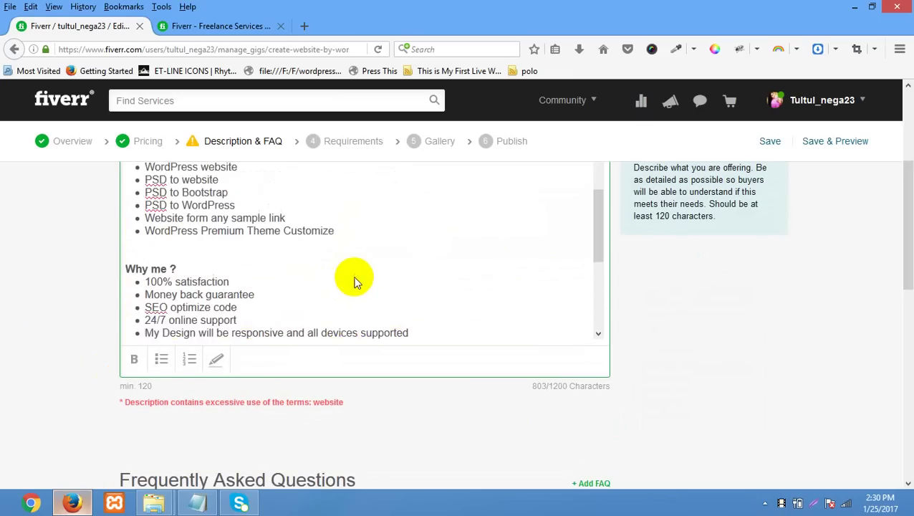
scroll(355, 277, up, 1)
scroll(356, 277, down, 6)
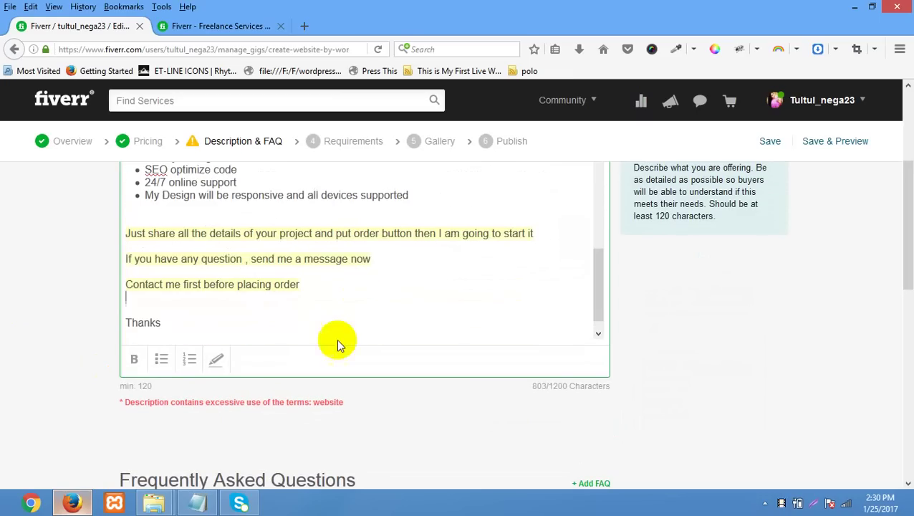
double_click(227, 403)
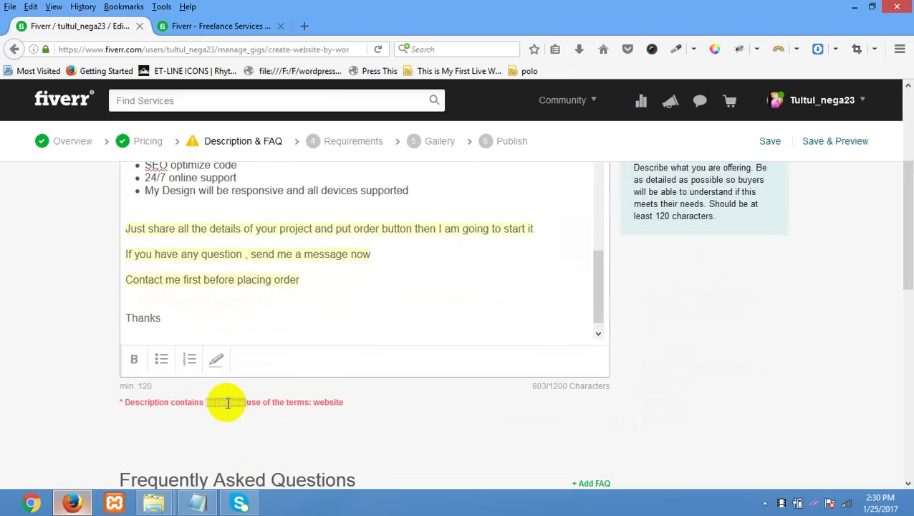
click(400, 250)
scroll(399, 250, up, 2)
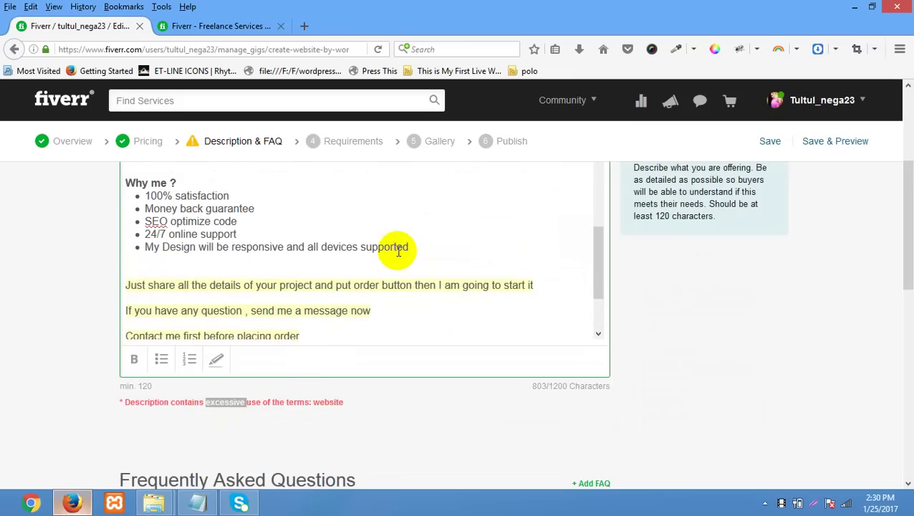
scroll(362, 301, up, 2)
scroll(366, 286, down, 3)
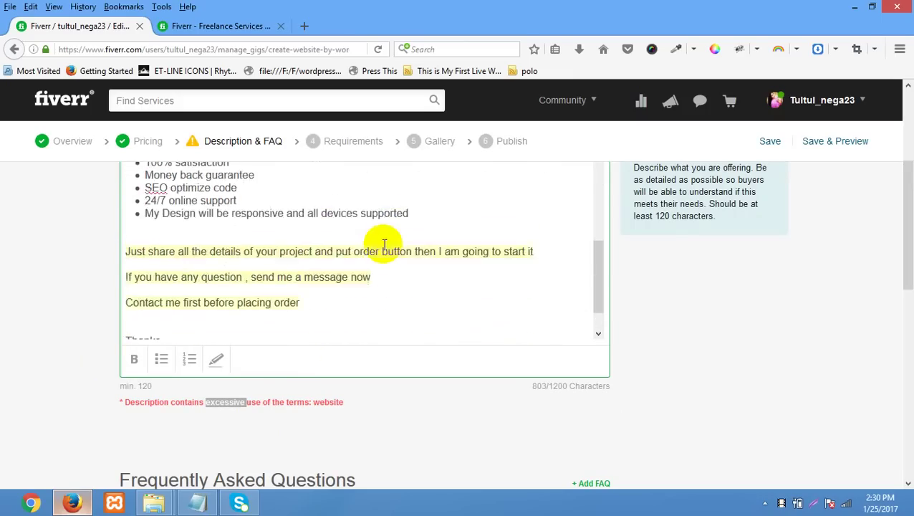
scroll(383, 244, down, 3)
scroll(453, 255, up, 6)
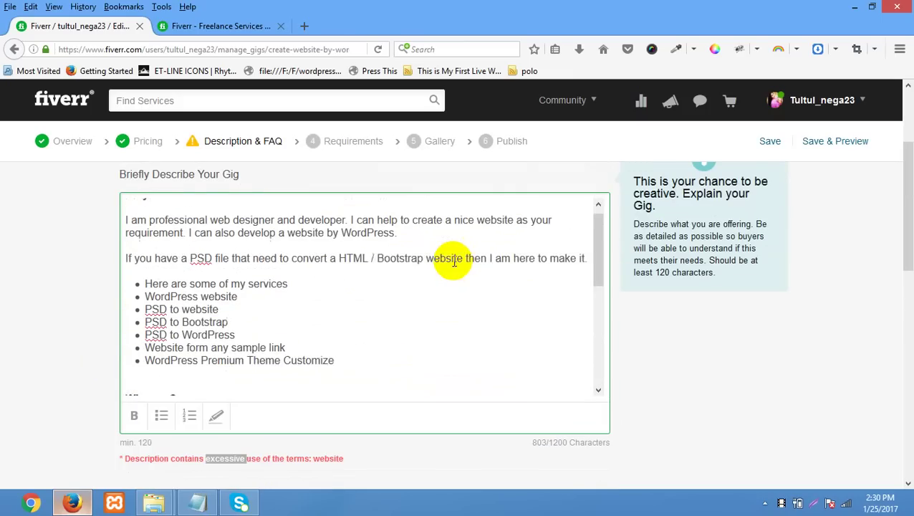
scroll(453, 261, up, 1)
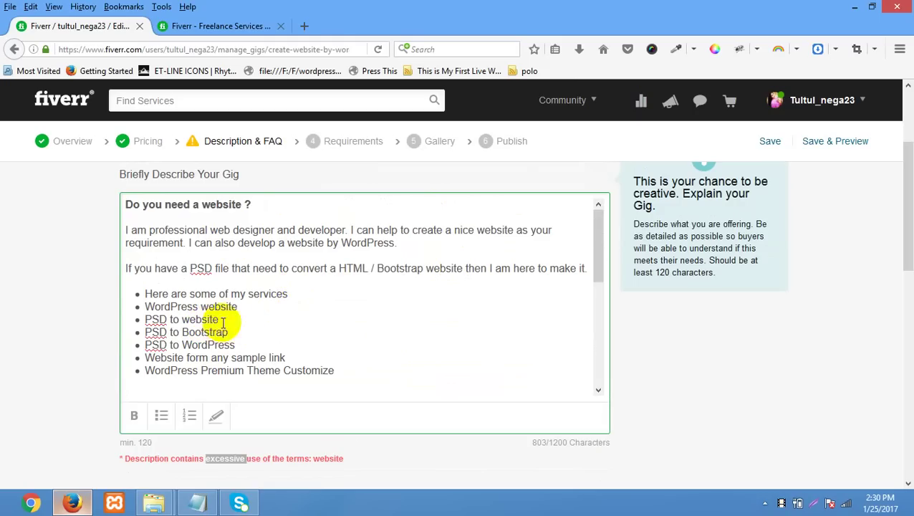
click(224, 308)
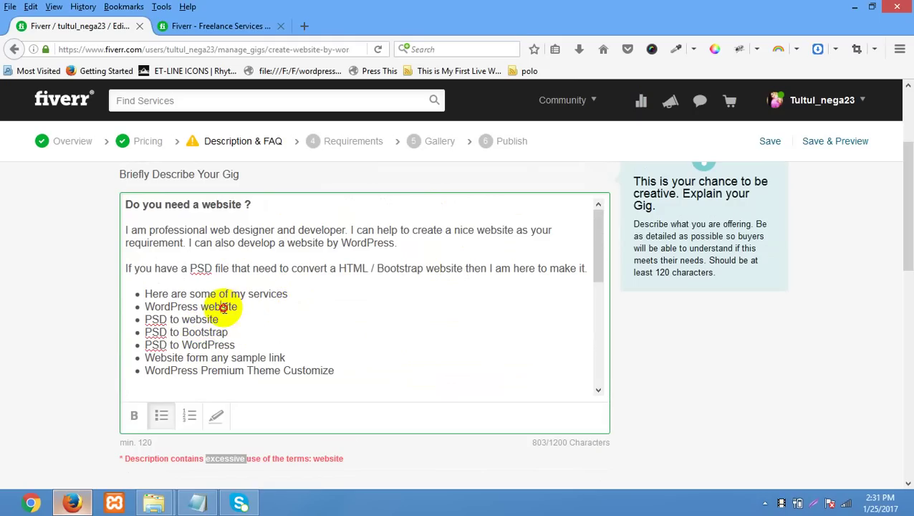
scroll(413, 296, up, 2)
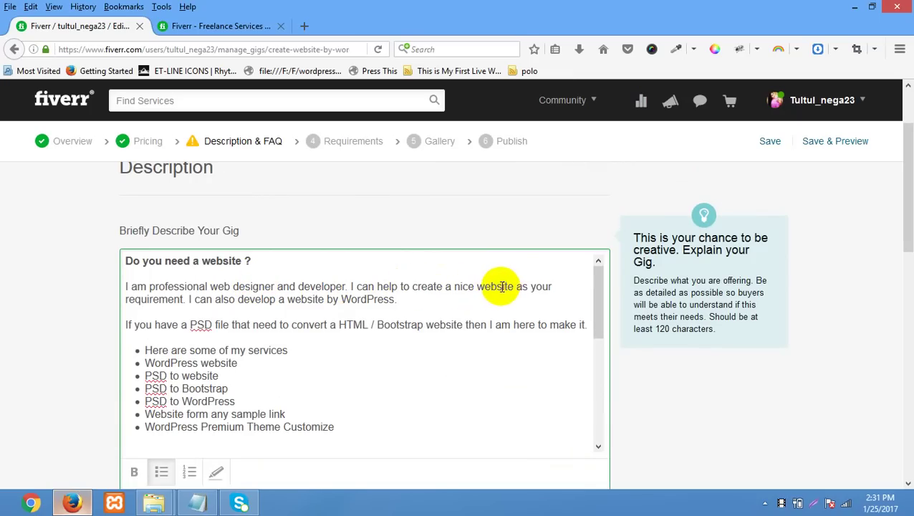
Step: Shorten 'nice website' to 'nice site' in the intro and retry saving
drag(496, 286, 476, 287)
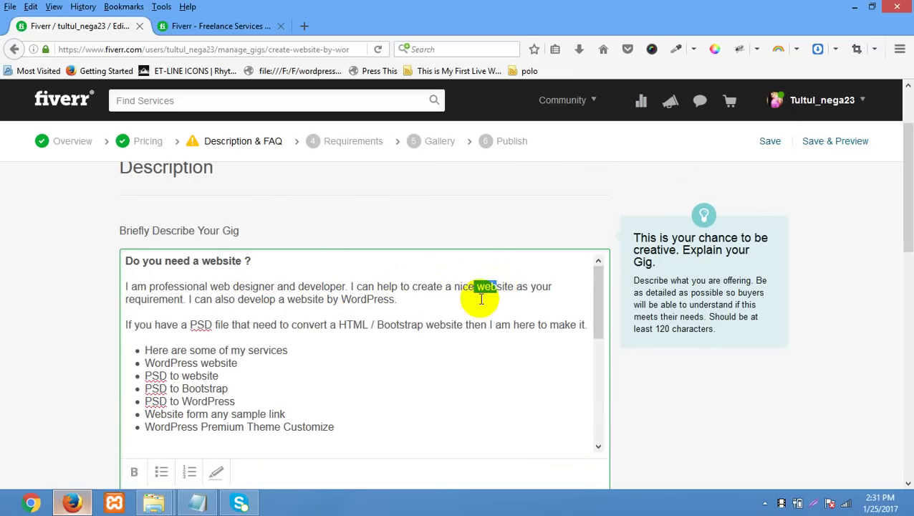
key(BackSpace)
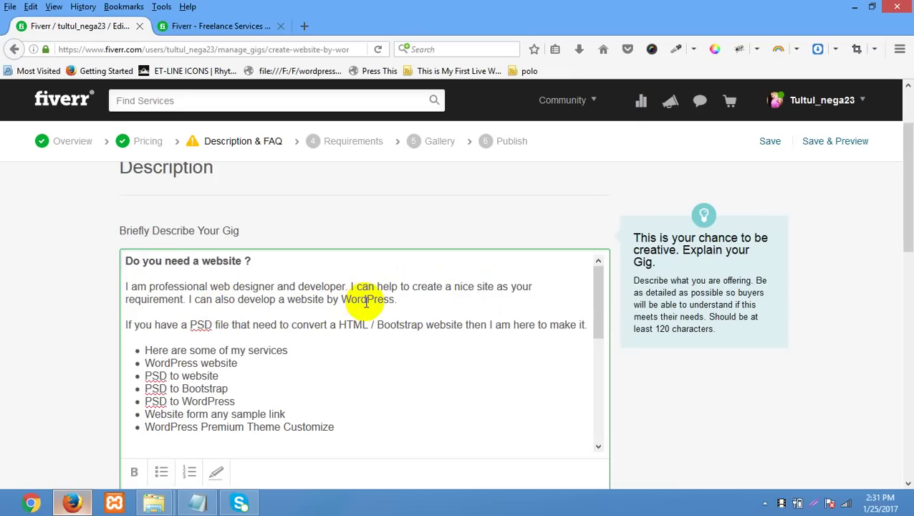
scroll(366, 302, down, 2)
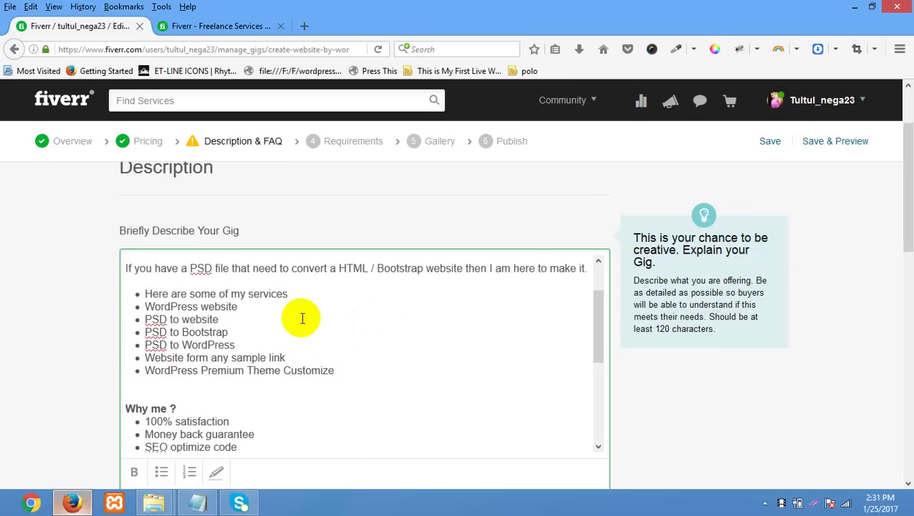
scroll(333, 293, down, 4)
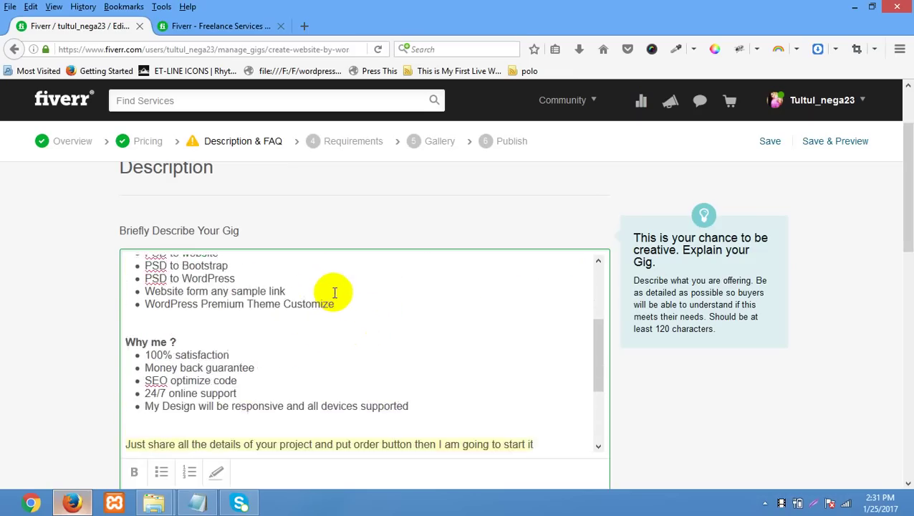
scroll(340, 297, down, 3)
scroll(777, 228, down, 10)
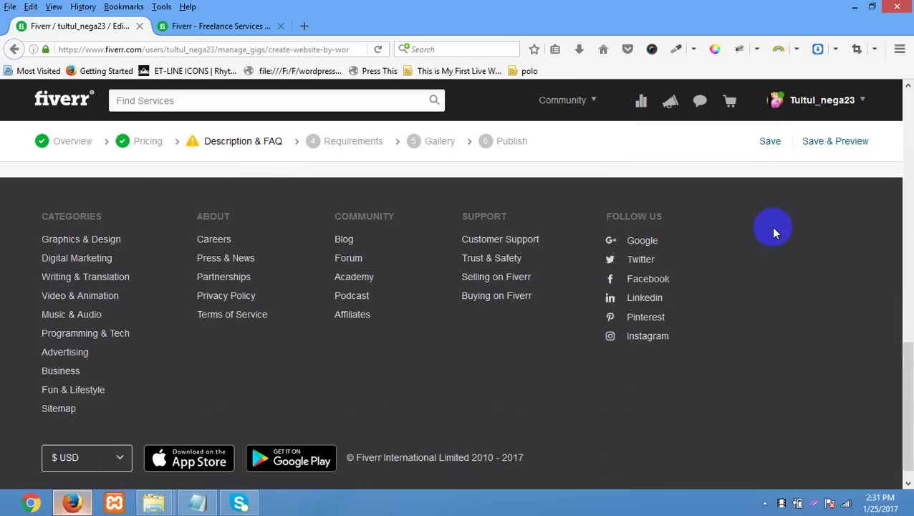
scroll(561, 301, up, 3)
click(527, 237)
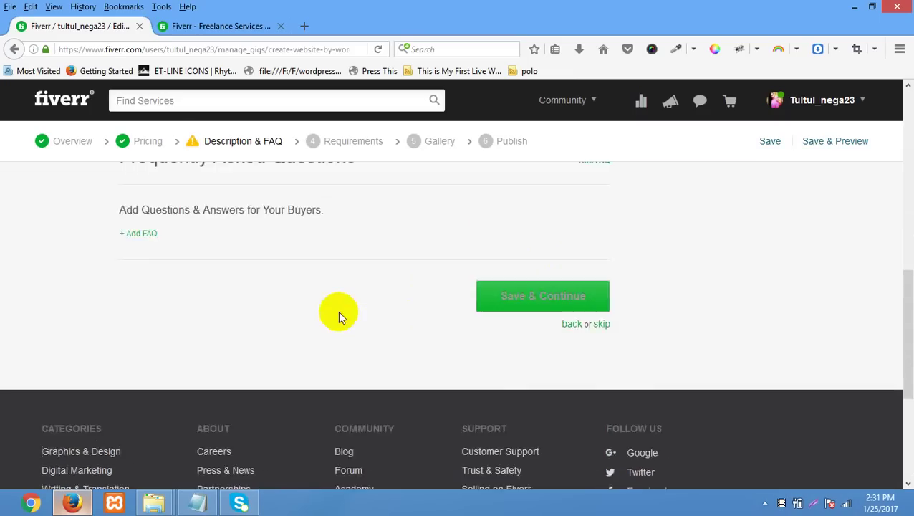
Step: Change the 'PSD to website' bullet to read 'PSD to html'
click(397, 248)
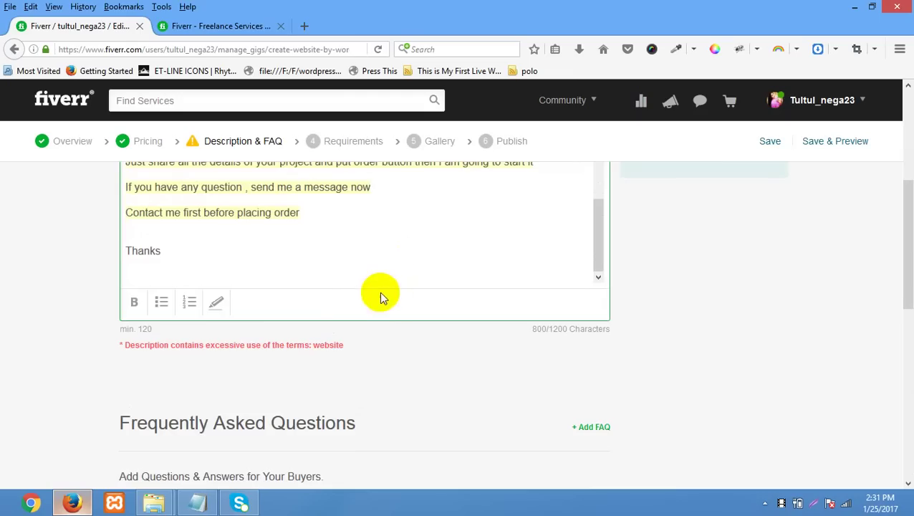
scroll(388, 259, up, 2)
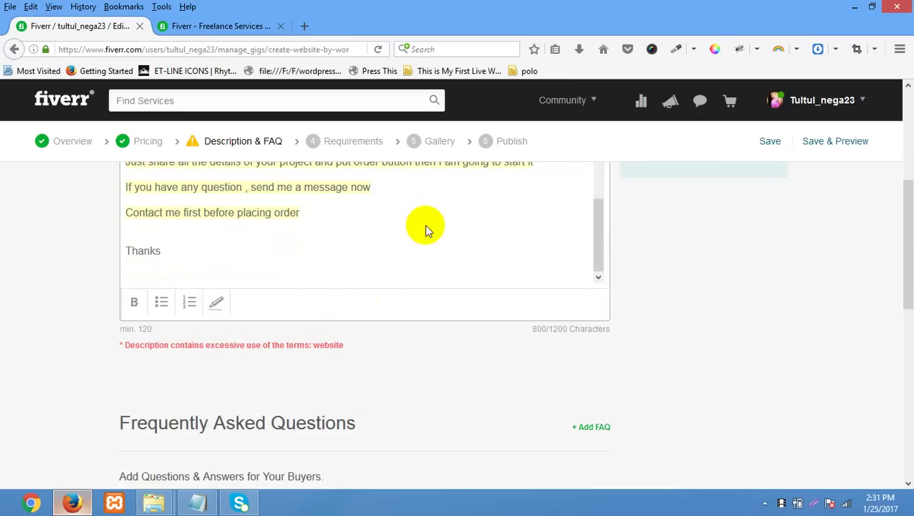
scroll(428, 229, up, 5)
scroll(441, 225, up, 1)
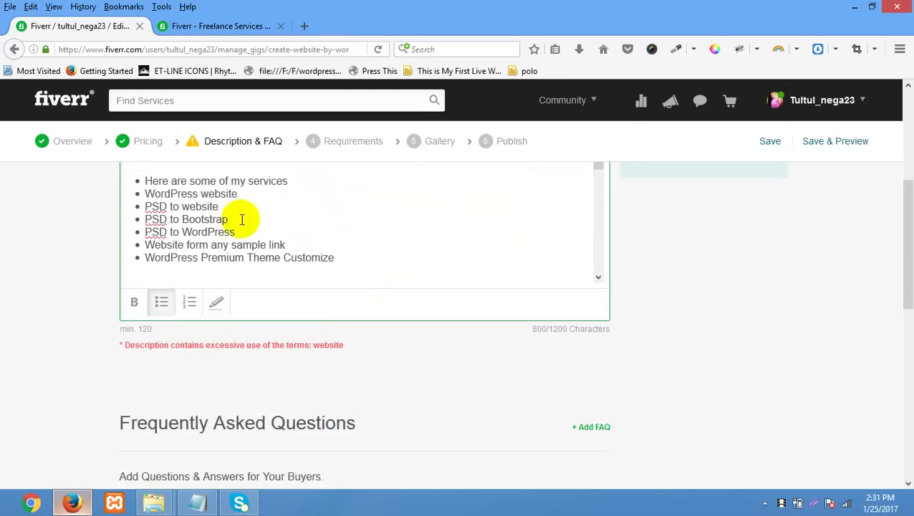
click(202, 206)
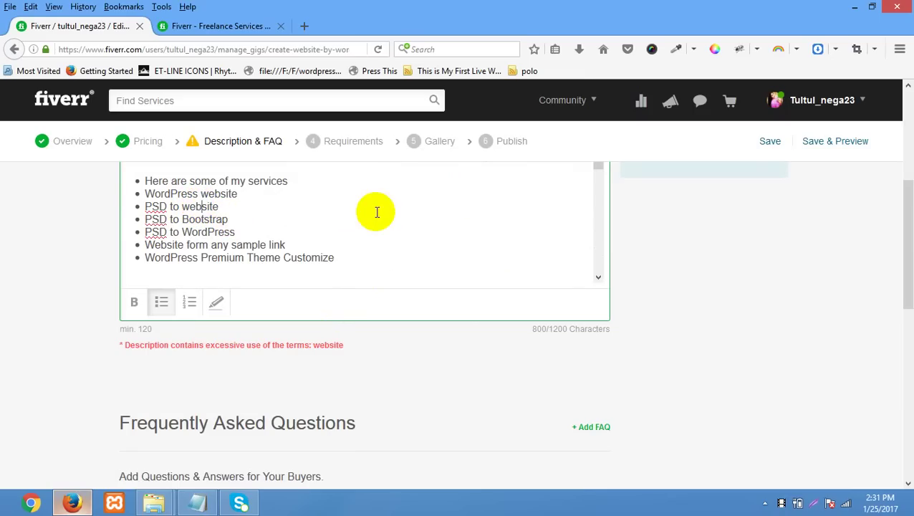
scroll(378, 210, up, 2)
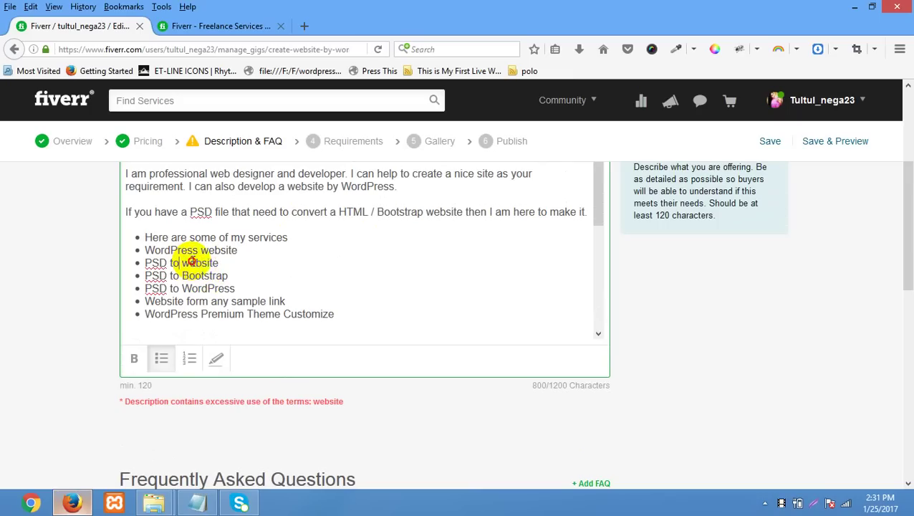
drag(181, 262, 228, 262)
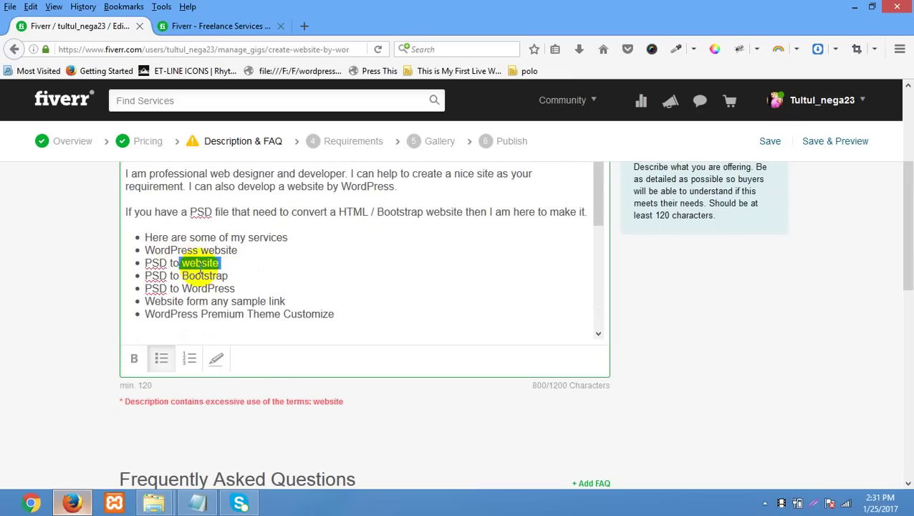
double_click(201, 262)
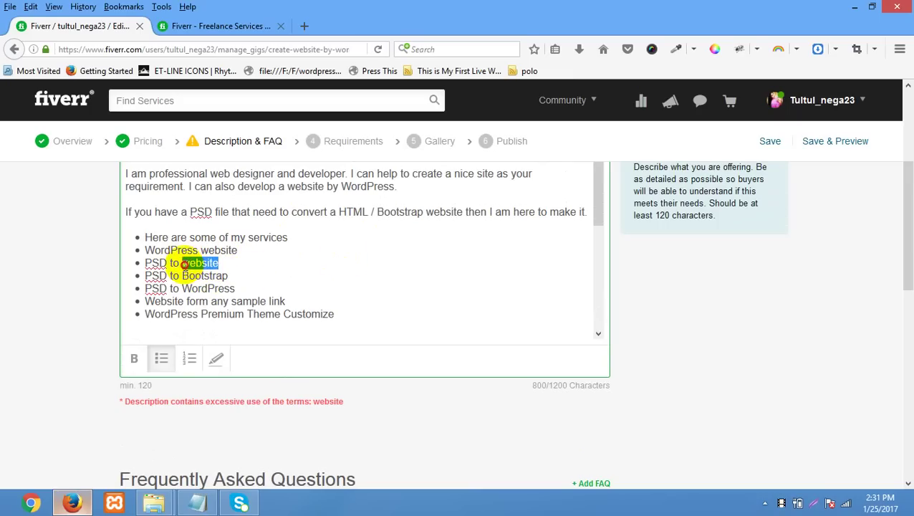
text(html)
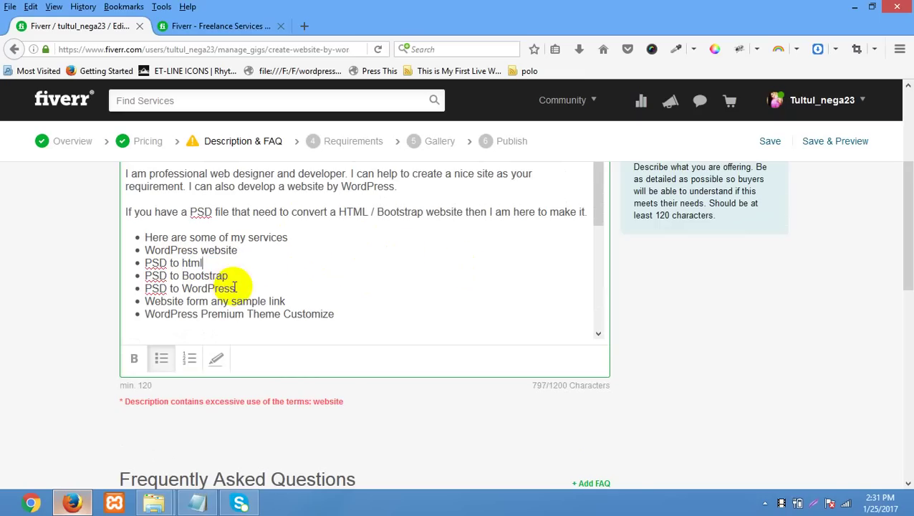
scroll(646, 270, down, 5)
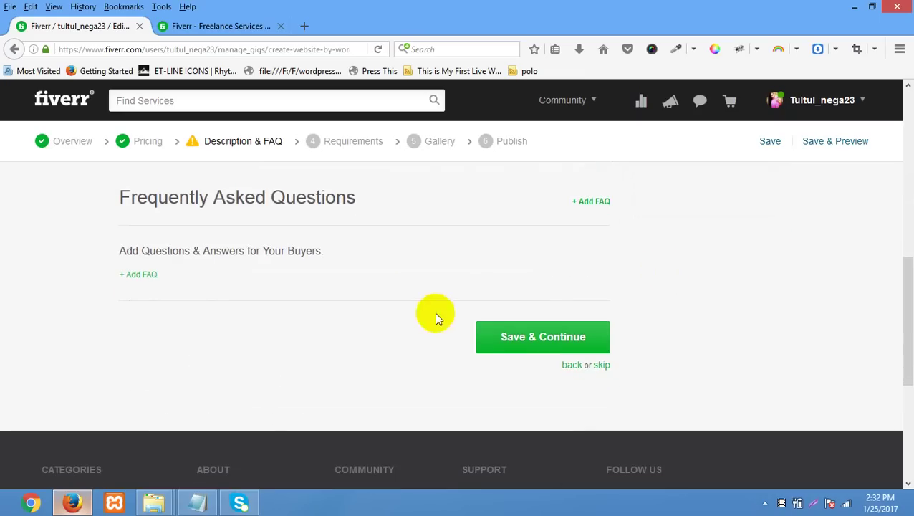
Step: Save the revised description and begin Requirement #1 on the Requirements step
click(499, 346)
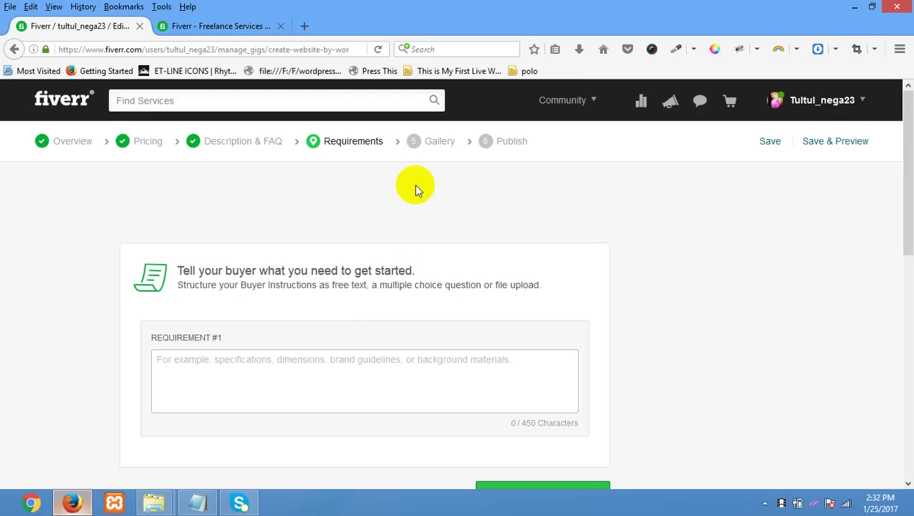
scroll(430, 270, down, 2)
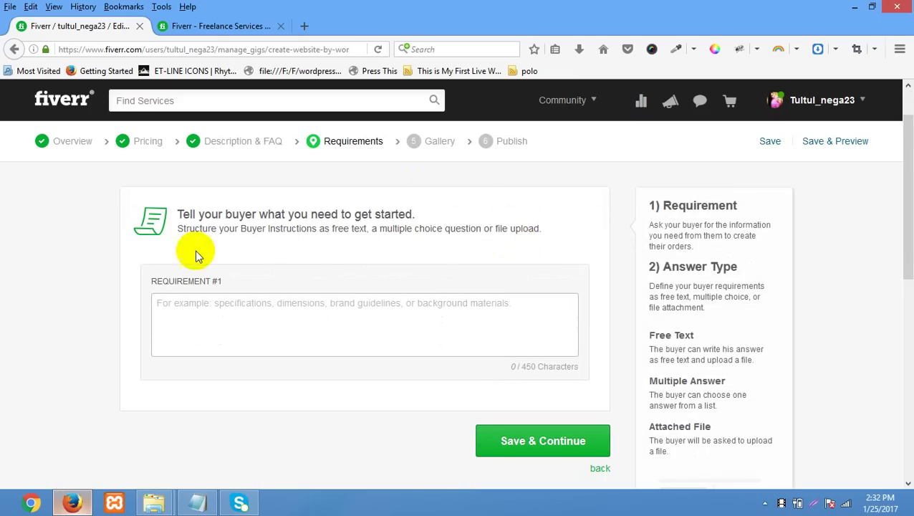
drag(311, 215, 353, 214)
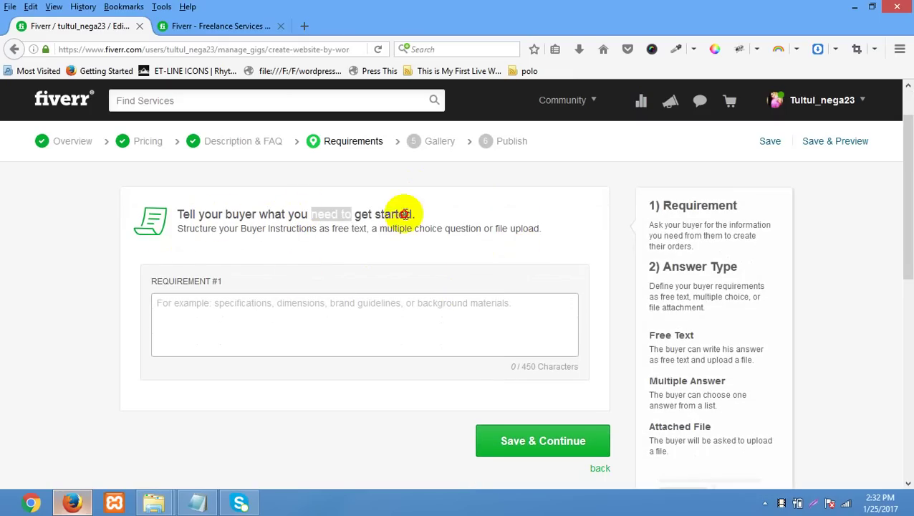
click(378, 299)
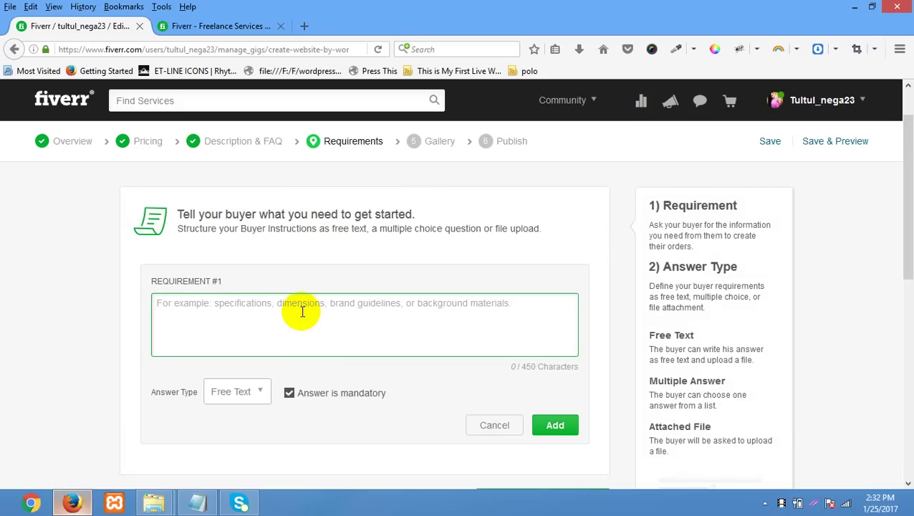
Step: Write Requirement #1 thanking the buyer for the order and requesting domain and hosting details
text(Thanks ort)
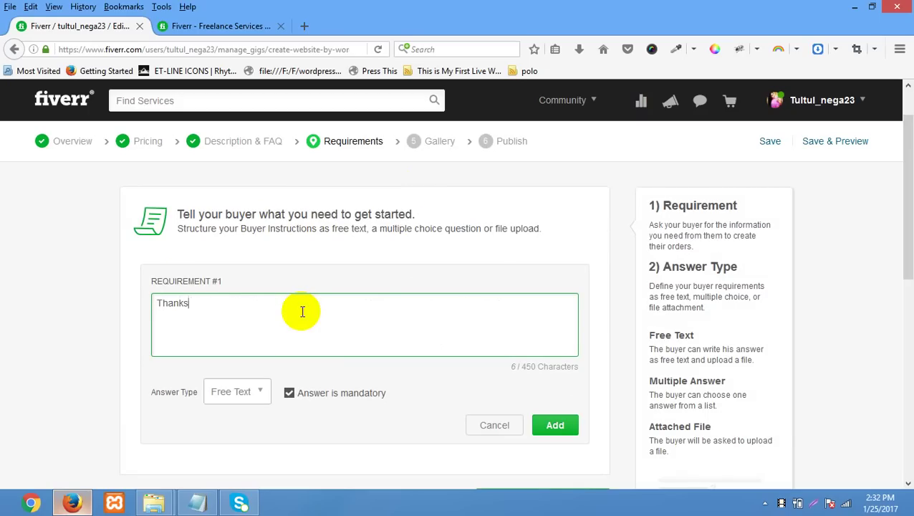
key(BackSpace)
key(BackSpace)
text(rt)
key(BackSpace)
key(BackSpace)
key(BackSpace)
text(for your Order . Now I)
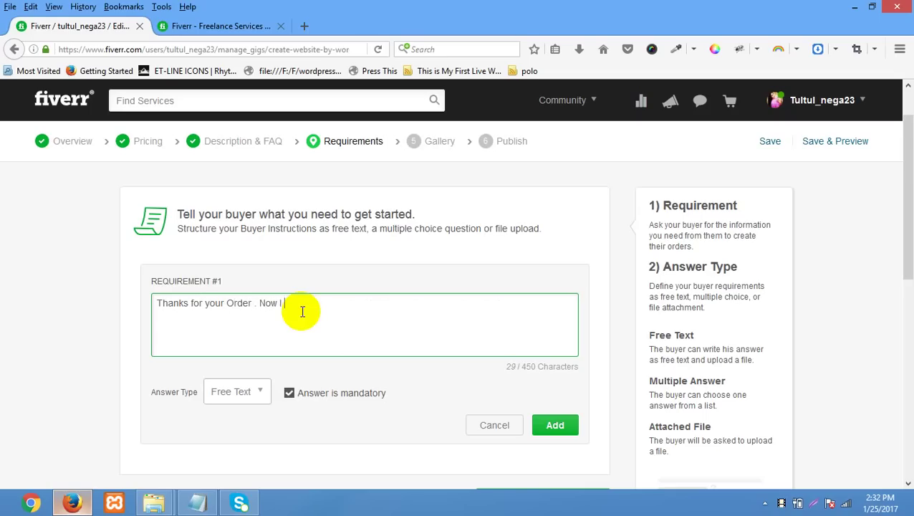
text( need your domain Hosting )
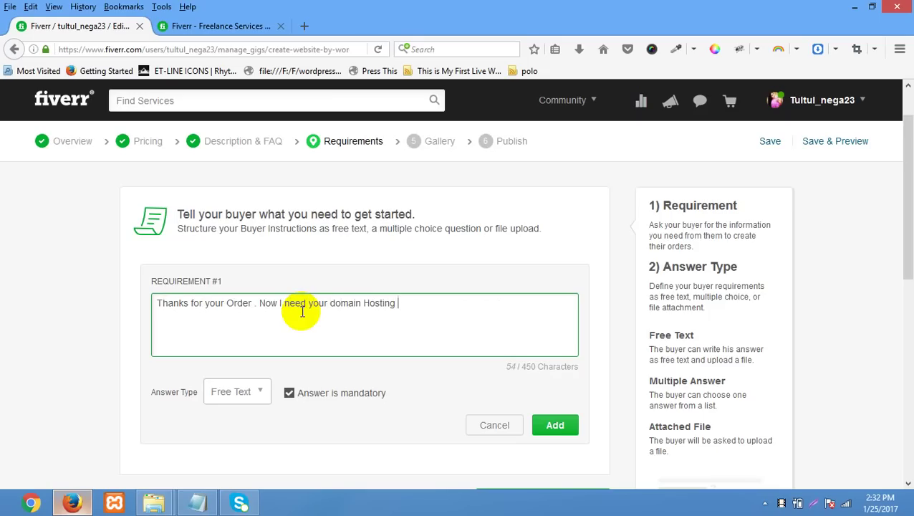
text(details . Please send )
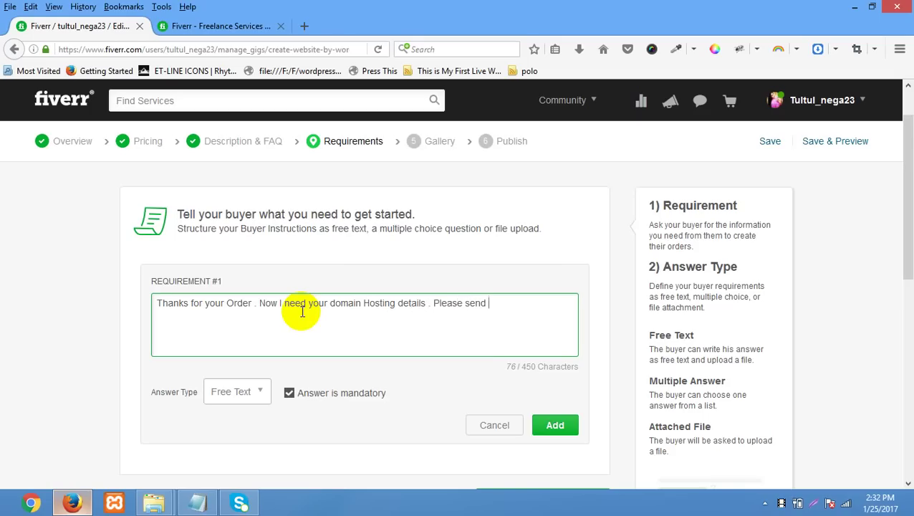
text(those information now.)
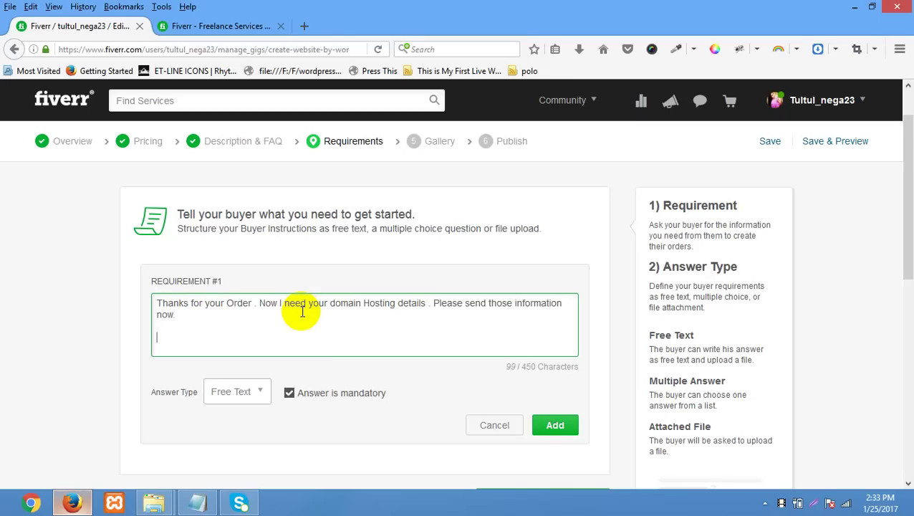
Step: Add the line 'Also send all files , theme , image , content' to Requirement #1, correcting the typo
text(Send)
key(BackSpace)
key(BackSpace)
key(BackSpace)
key(BackSpace)
key(BackSpace)
text(Also send all f)
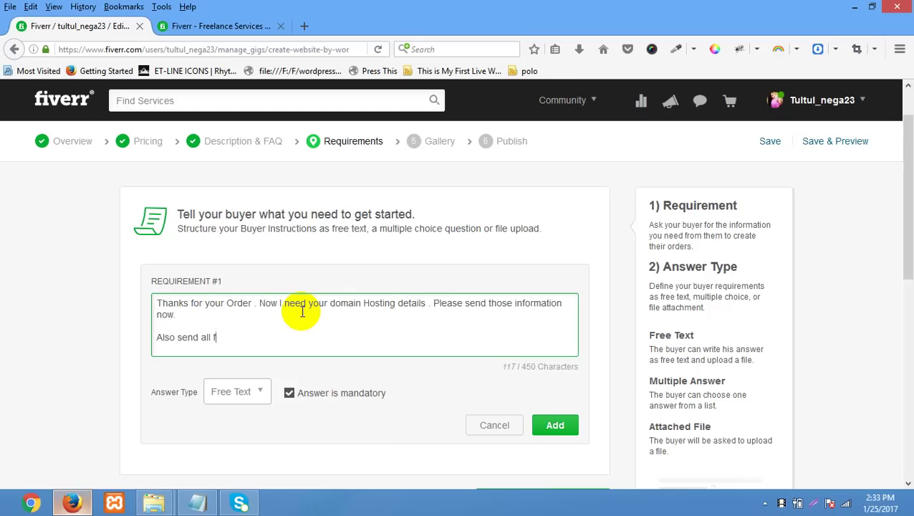
text(iles , theme , image)
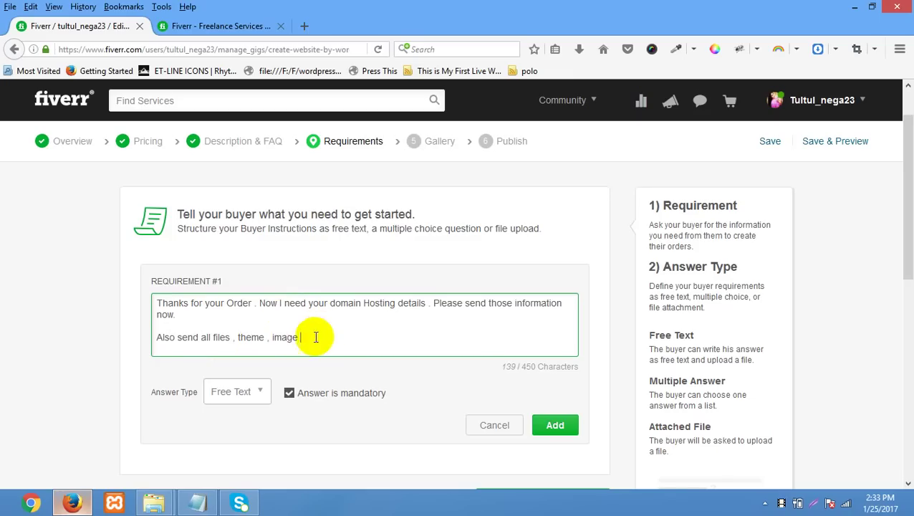
drag(317, 337, 120, 339)
click(326, 338)
text(, contenrt)
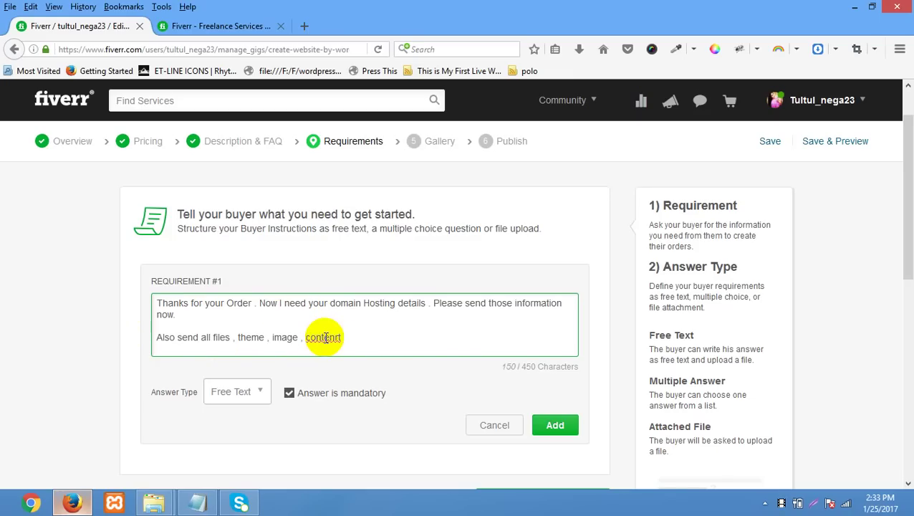
key(BackSpace)
key(BackSpace)
key(BackSpace)
text(t)
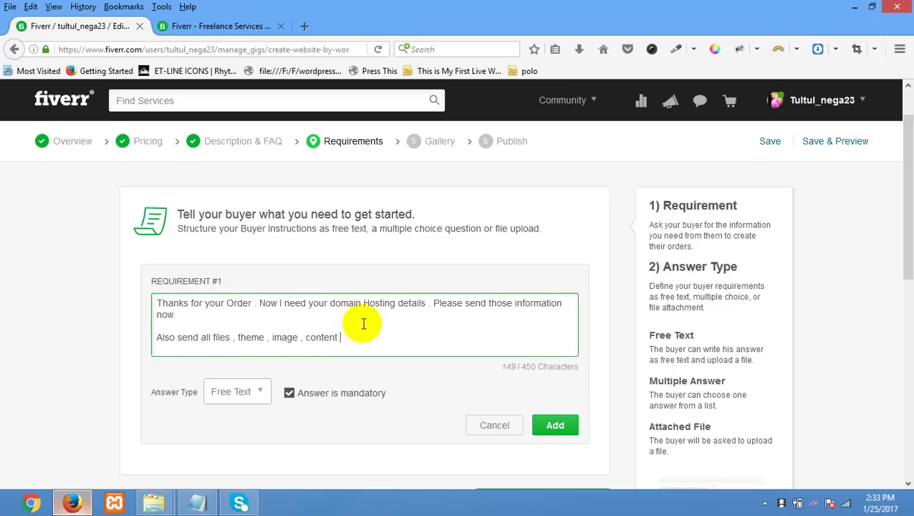
drag(343, 338, 119, 330)
click(342, 340)
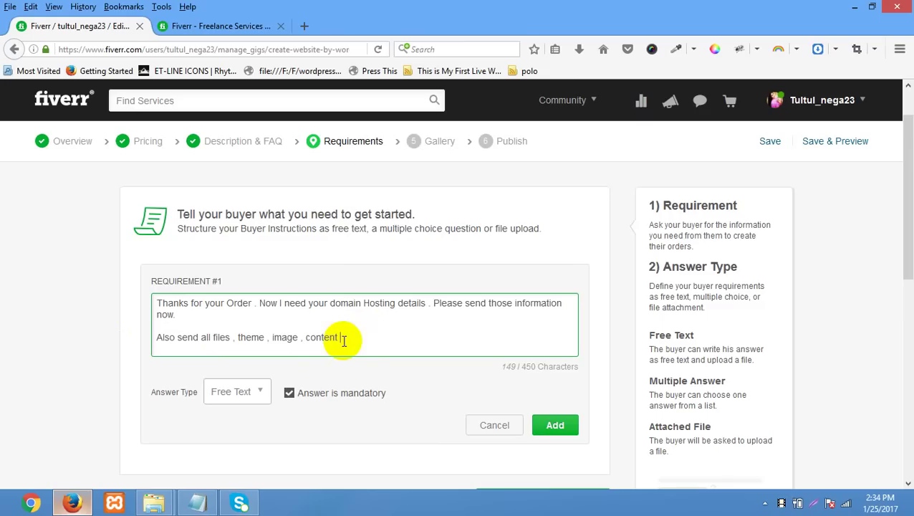
Step: Add the finished buyer requirement to the gig
click(560, 432)
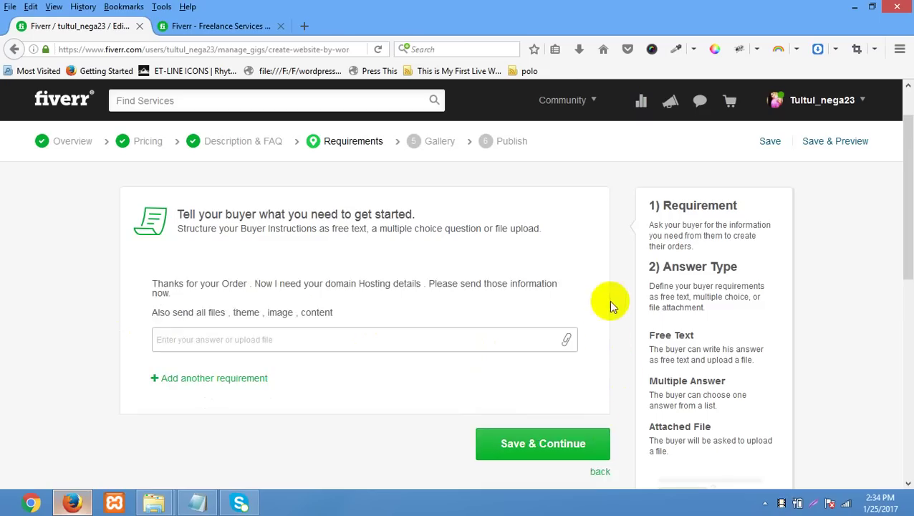
scroll(619, 272, down, 5)
scroll(620, 270, up, 3)
Step: Save the Requirements step and continue to the empty Gallery step
click(546, 324)
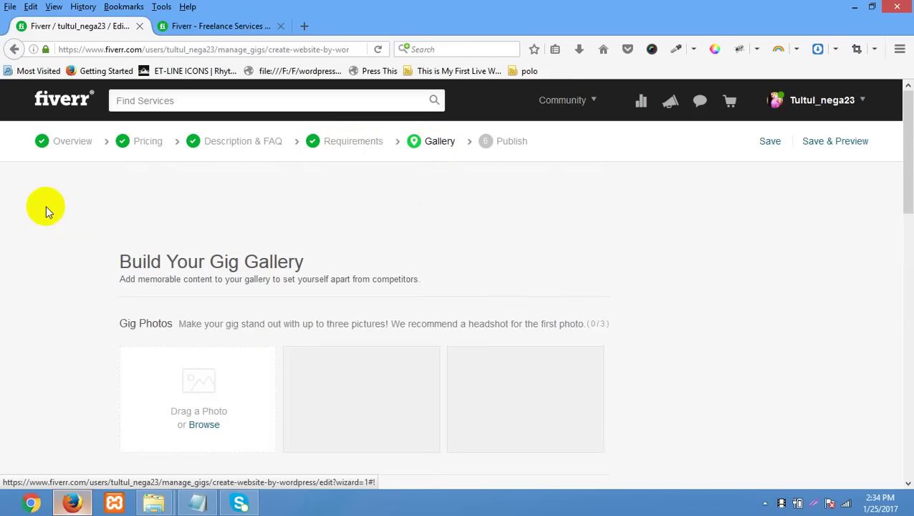
scroll(46, 208, down, 1)
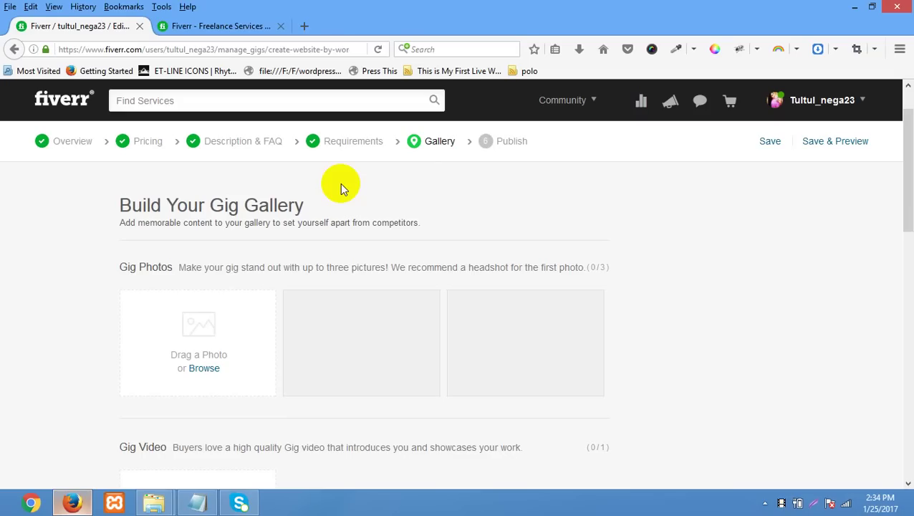
mouse_move(198, 347)
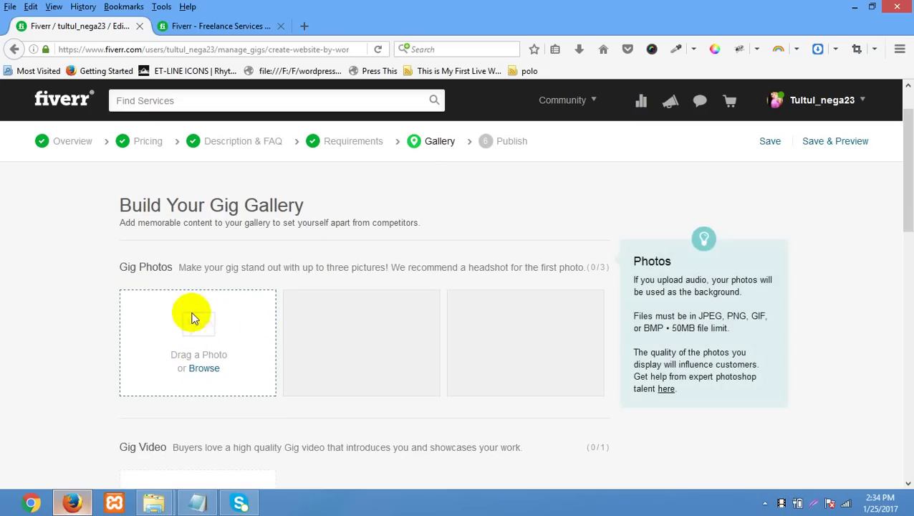
scroll(157, 291, down, 3)
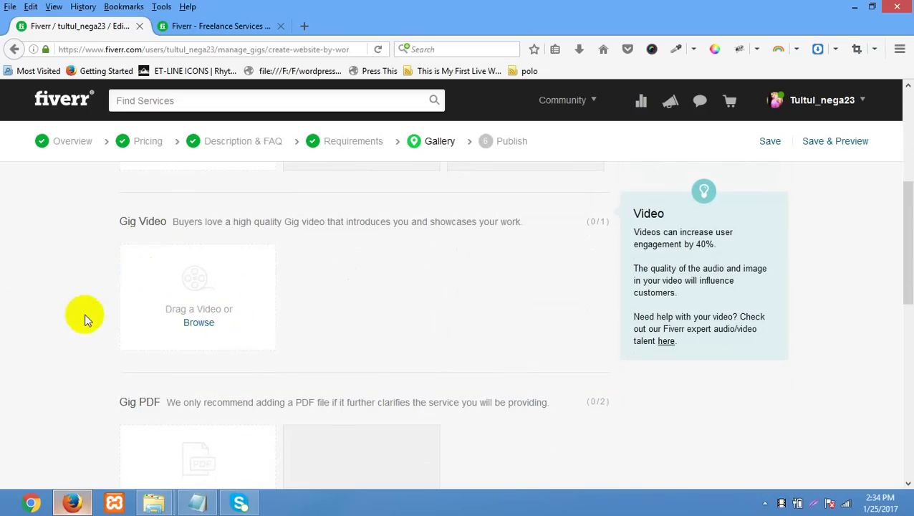
scroll(30, 310, up, 1)
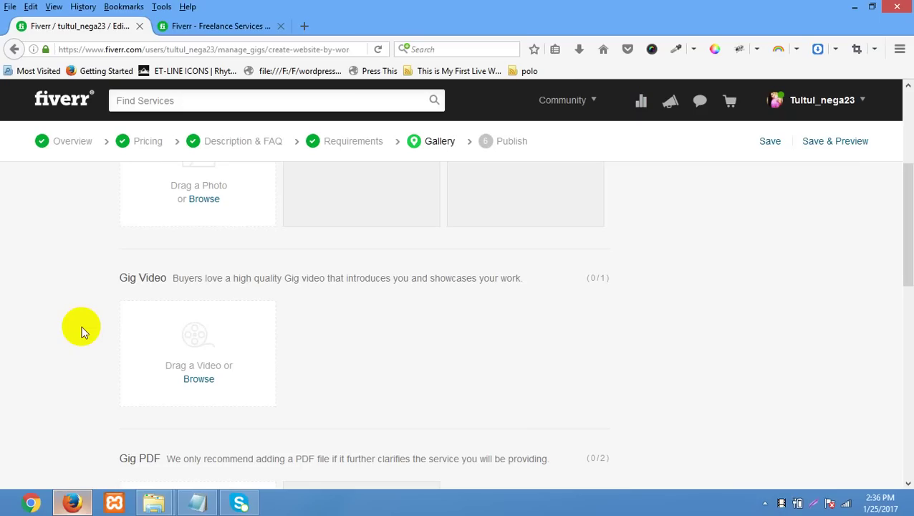
scroll(99, 308, down, 3)
scroll(99, 308, up, 4)
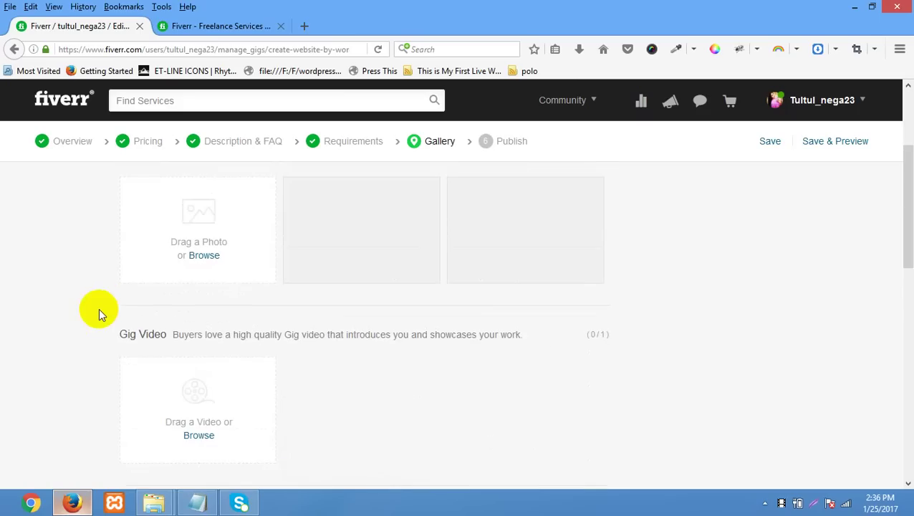
scroll(180, 356, down, 1)
scroll(147, 343, up, 3)
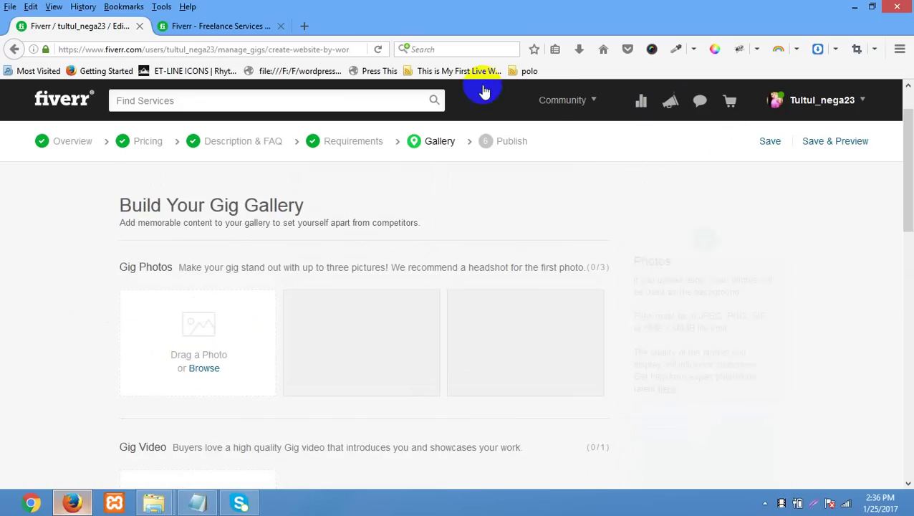
Step: Open themeforest.net in a new tab and go to its Popular Files list
click(304, 27)
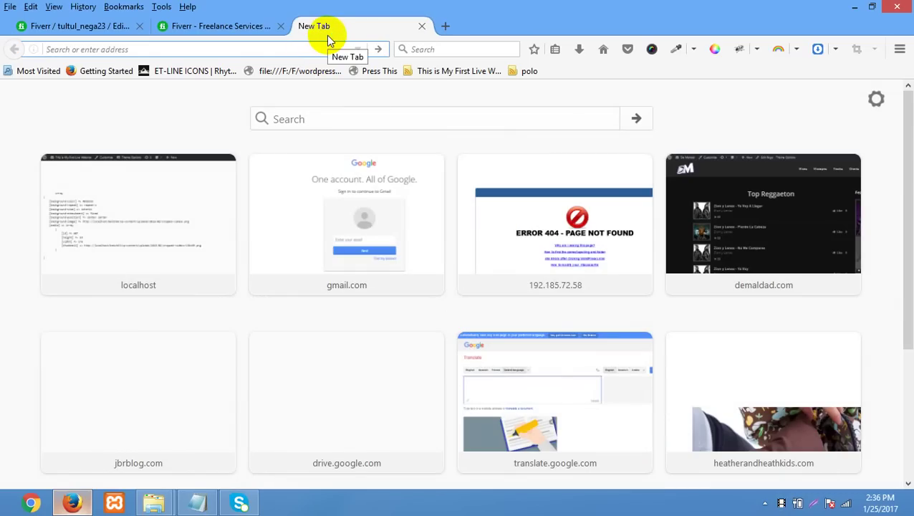
text(themeforest.com/)
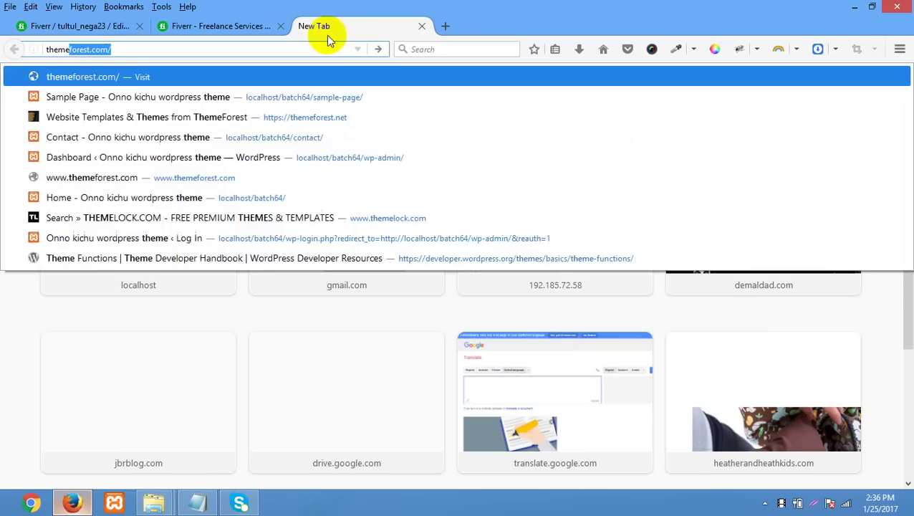
key(Return)
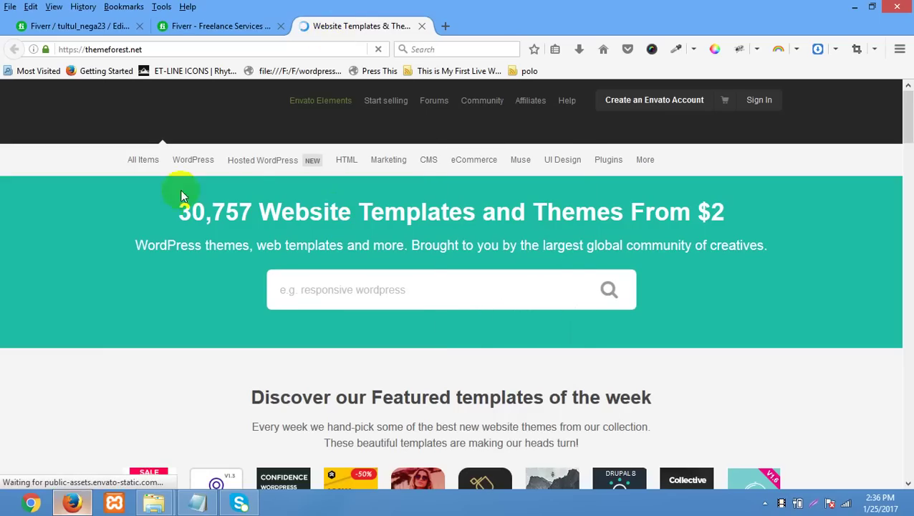
click(154, 180)
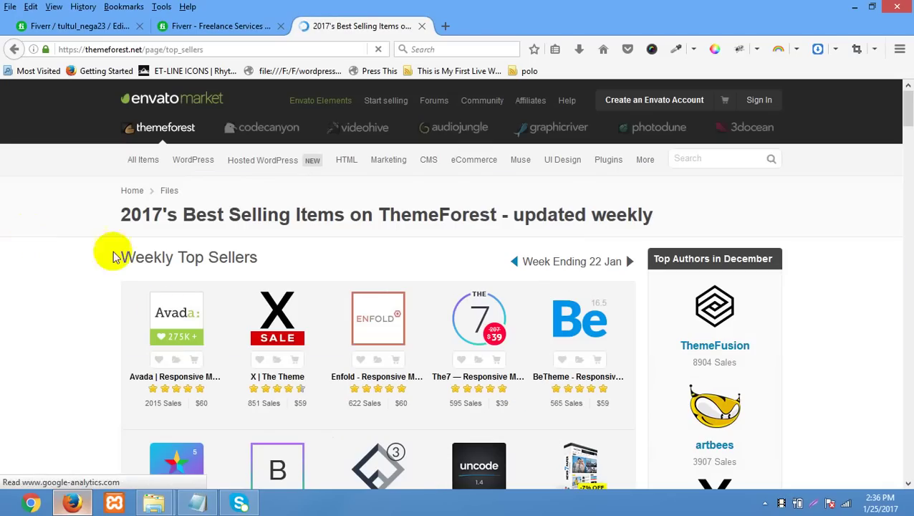
Step: Browse the weekly top sellers and open the Jupiter theme's item page
mouse_move(164, 318)
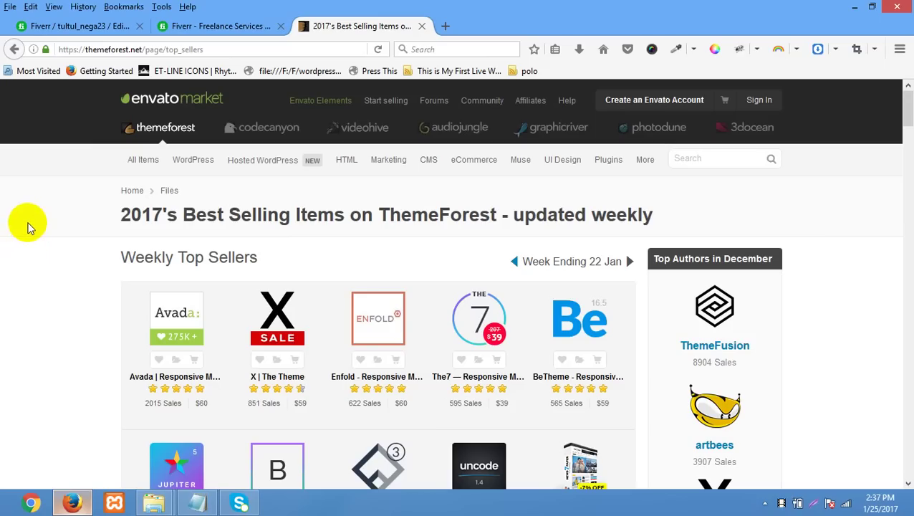
scroll(30, 226, down, 1)
scroll(30, 227, down, 3)
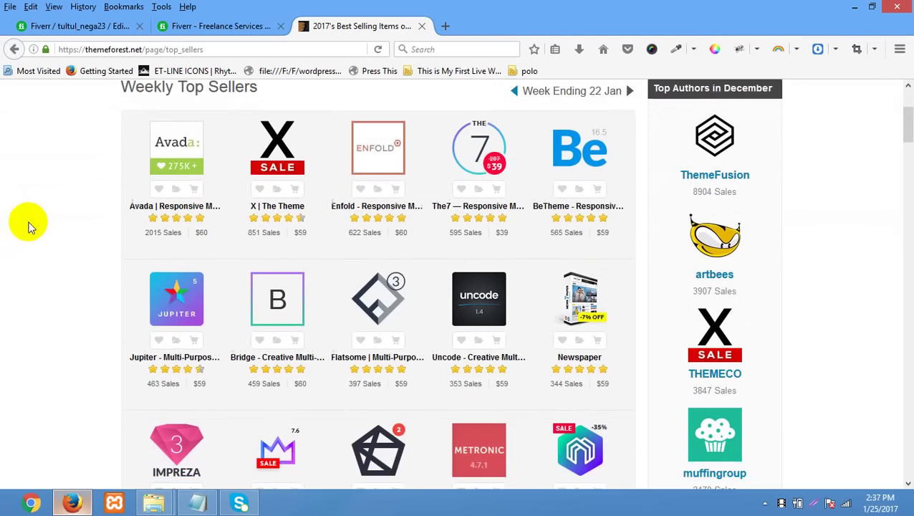
scroll(30, 226, up, 3)
scroll(31, 227, down, 1)
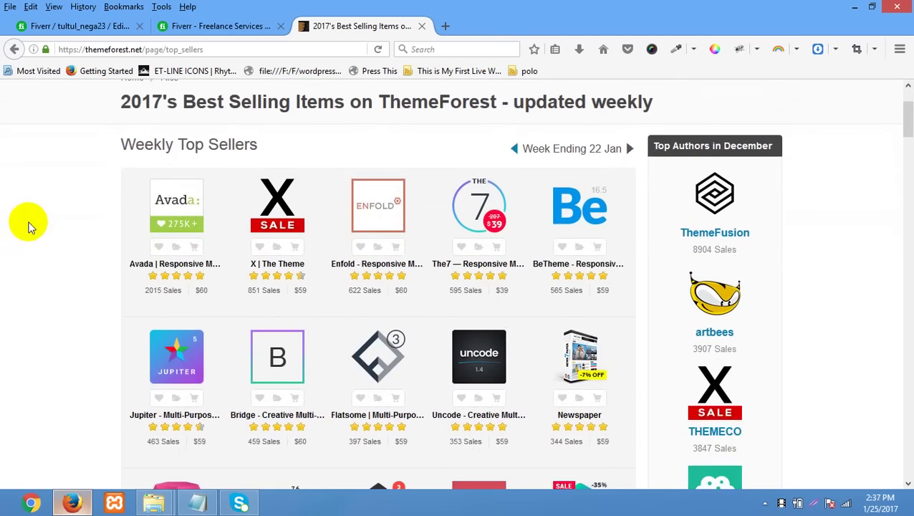
scroll(30, 227, up, 1)
scroll(30, 226, down, 2)
scroll(28, 226, down, 2)
scroll(28, 226, up, 1)
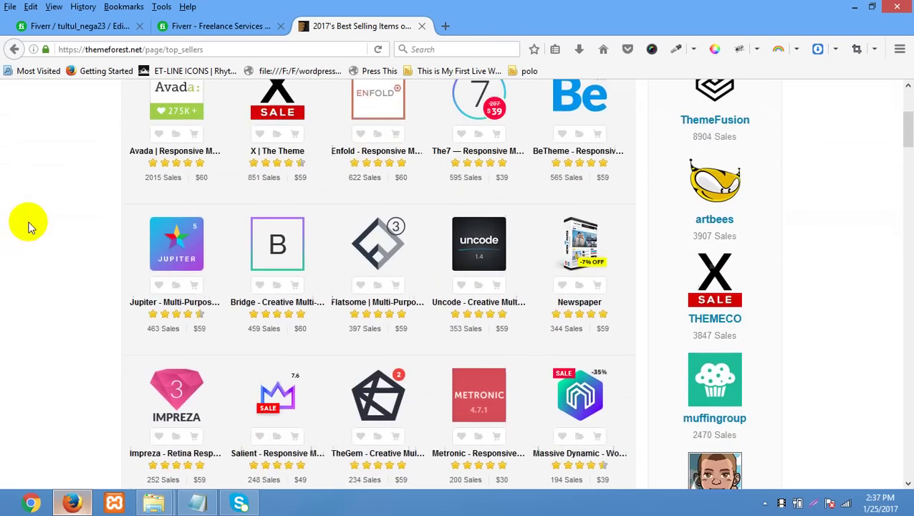
scroll(29, 226, down, 1)
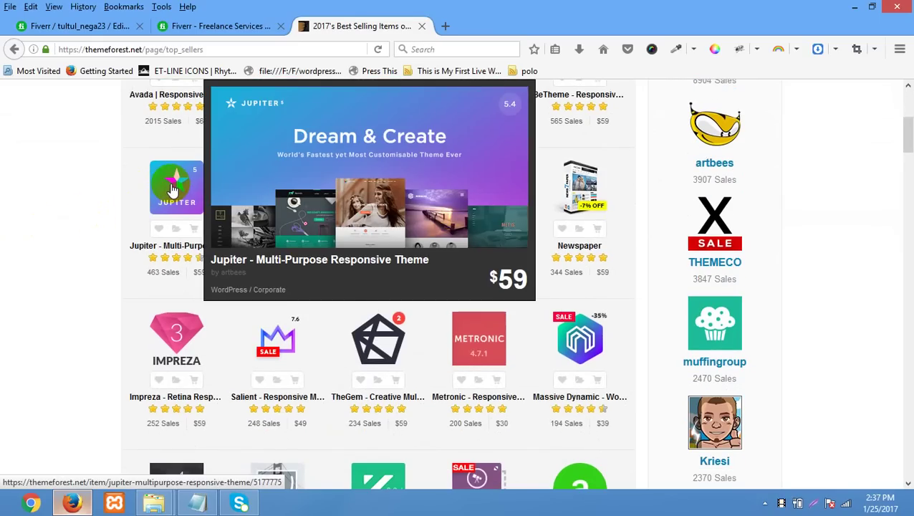
click(170, 187)
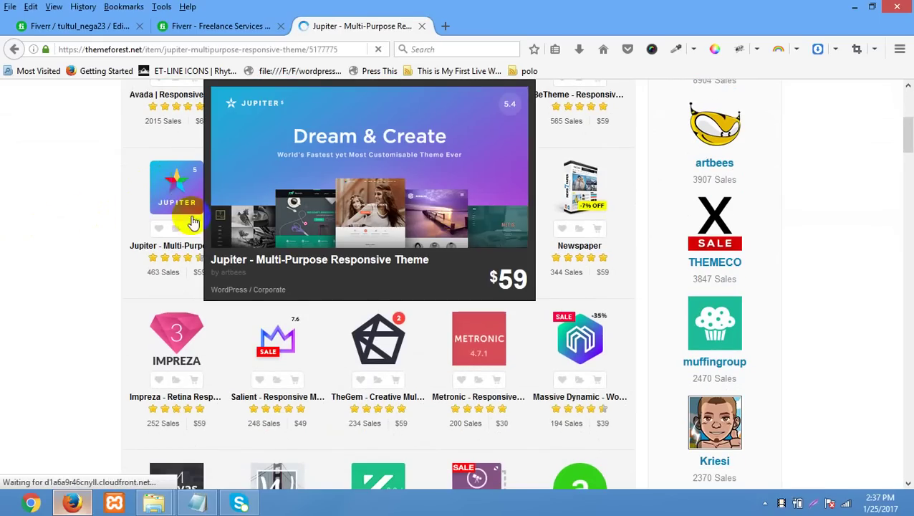
scroll(15, 267, down, 4)
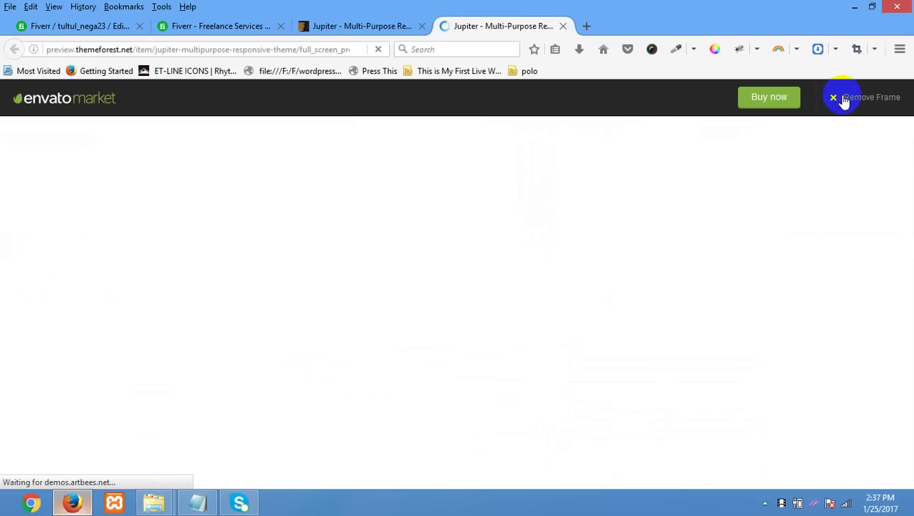
Step: Open the Jupiter live demo without the marketplace frame and scroll down the V5 page
click(849, 98)
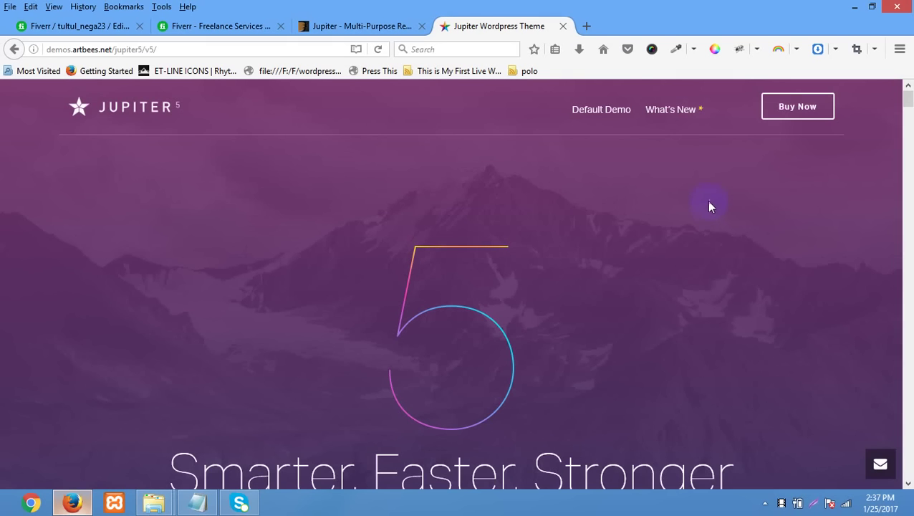
drag(907, 121, 902, 158)
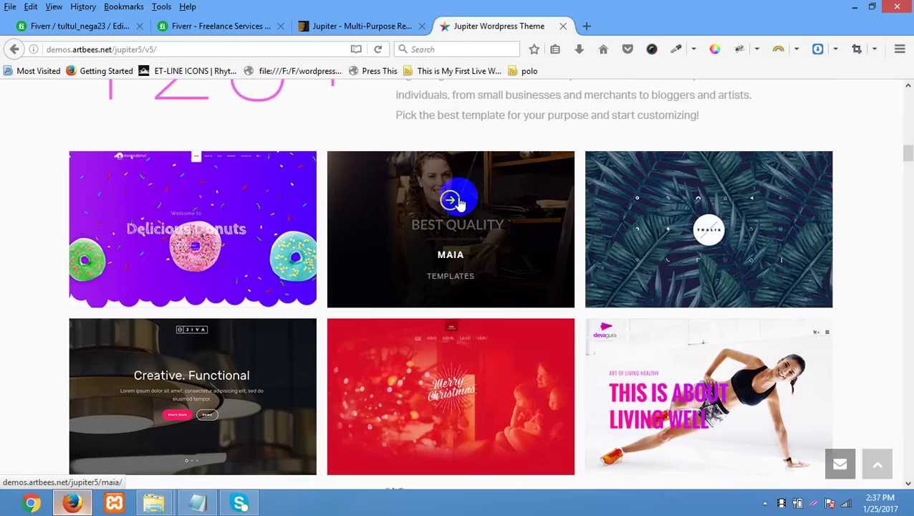
scroll(684, 195, down, 10)
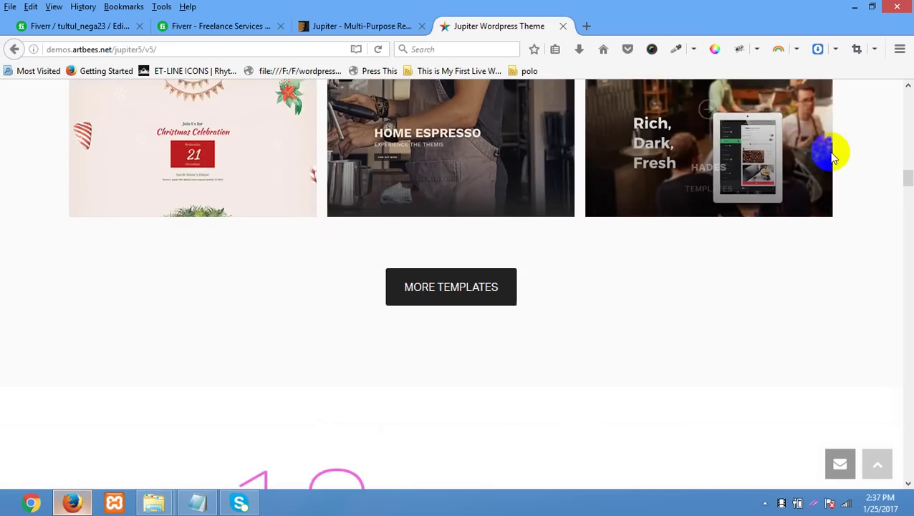
scroll(829, 152, down, 5)
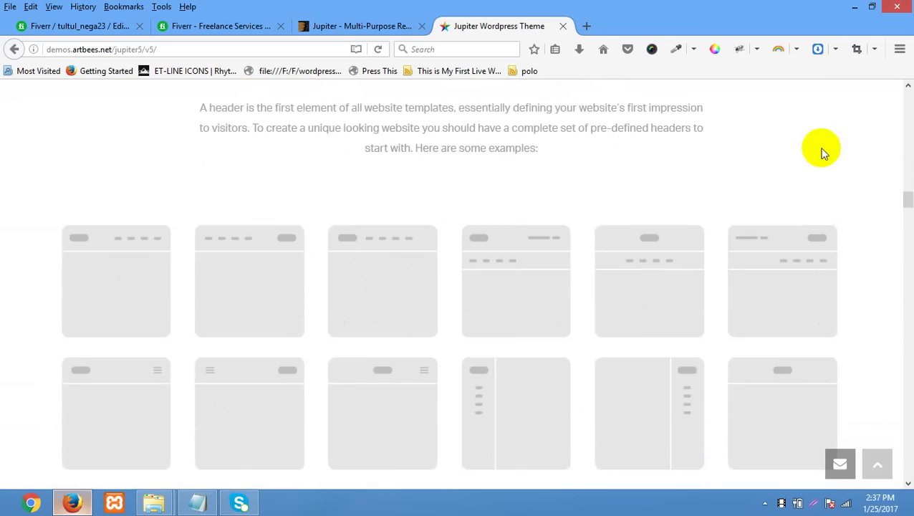
scroll(821, 149, down, 15)
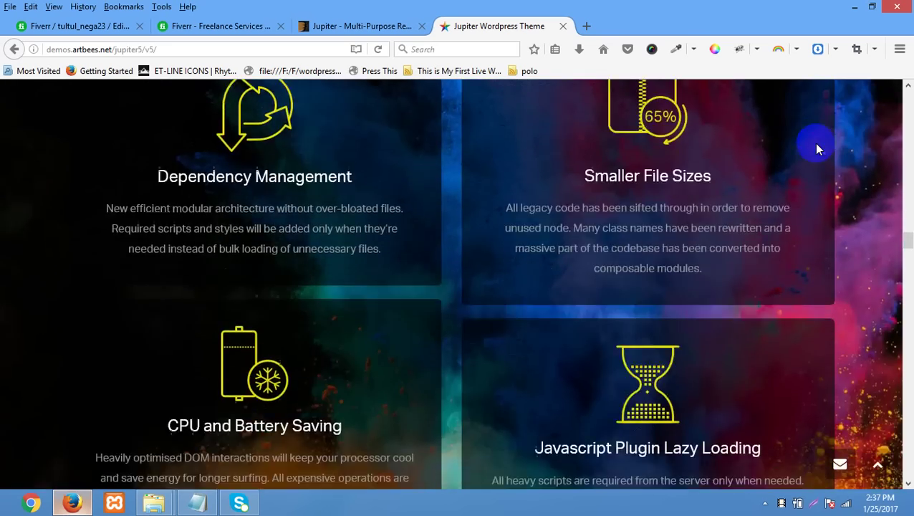
scroll(819, 148, down, 20)
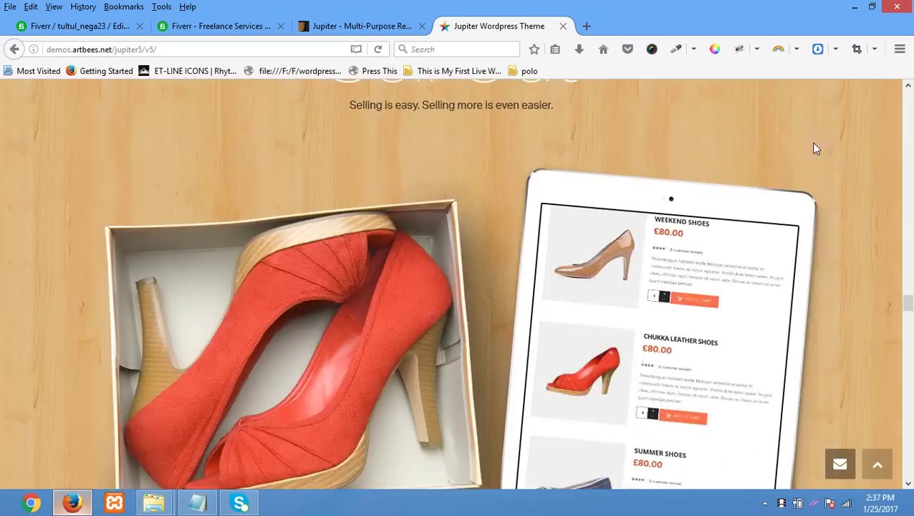
scroll(821, 147, down, 20)
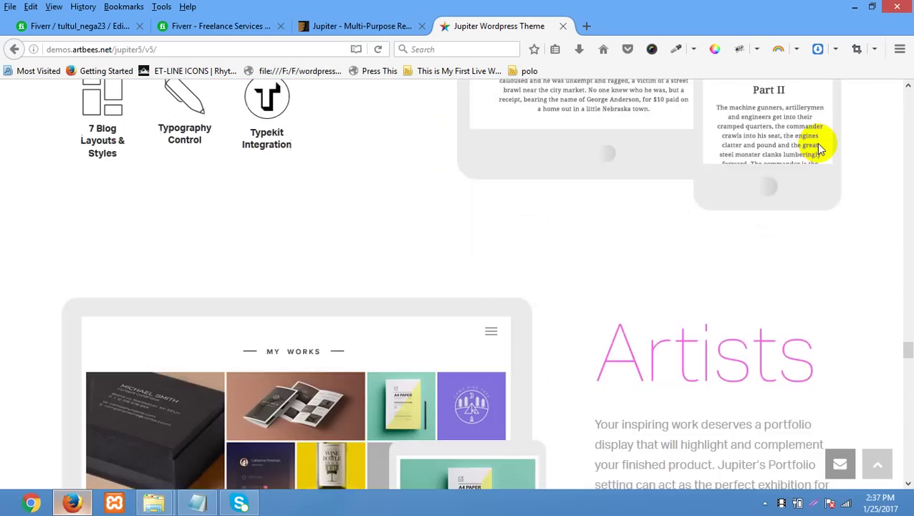
scroll(817, 147, down, 15)
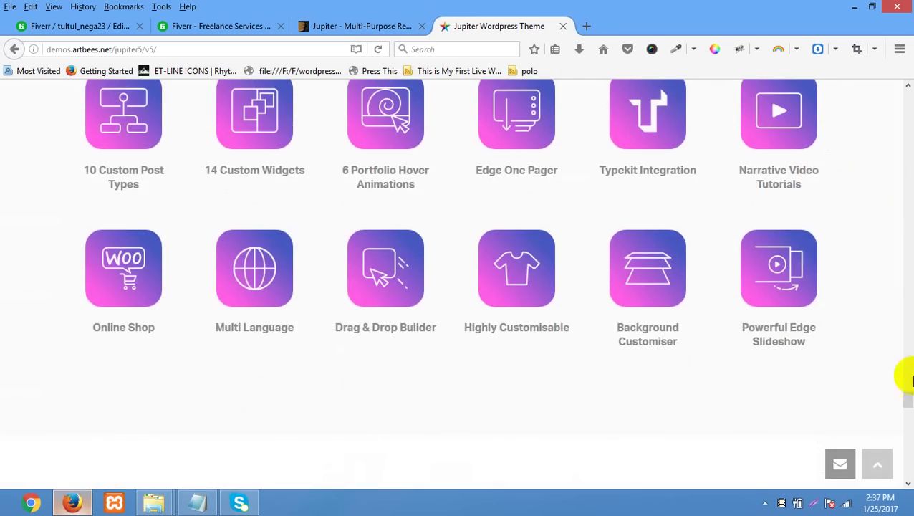
Step: Find the 125+ Amazing Templates grid and open the MAIA template demo in a new tab
drag(907, 380, 908, 152)
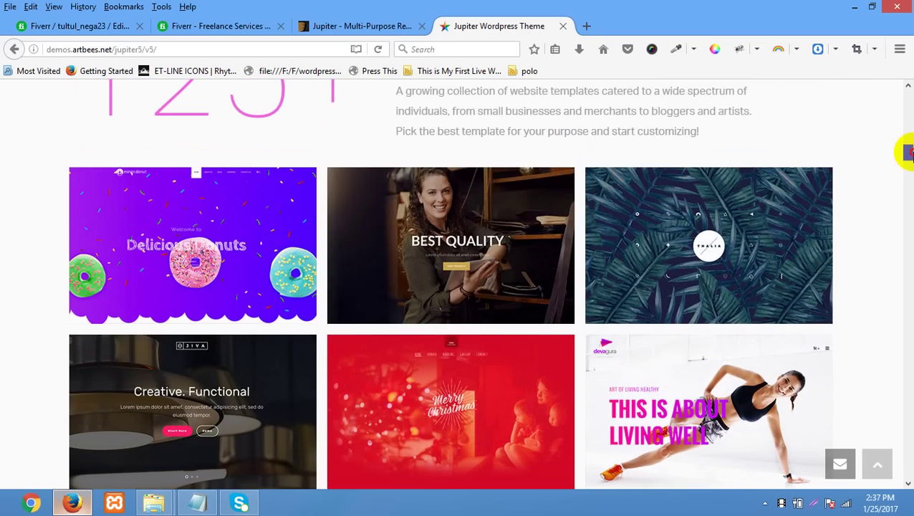
scroll(476, 230, up, 8)
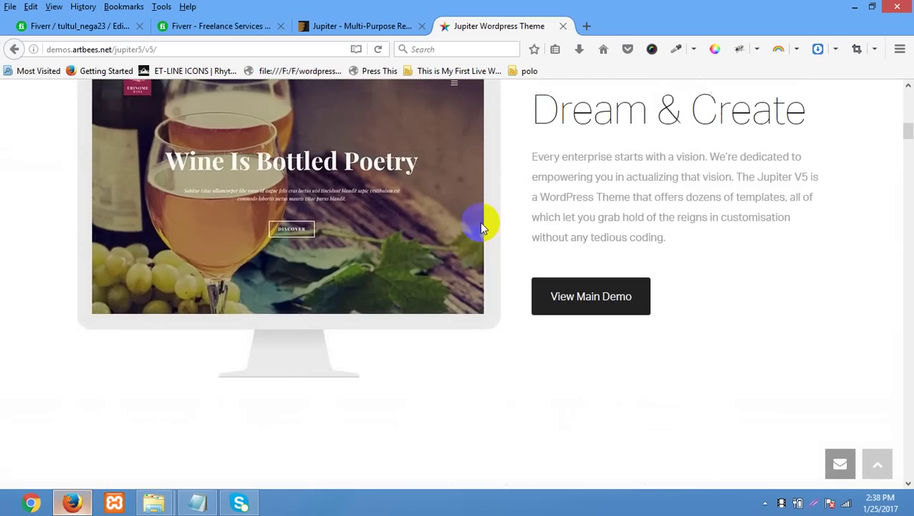
scroll(479, 221, up, 10)
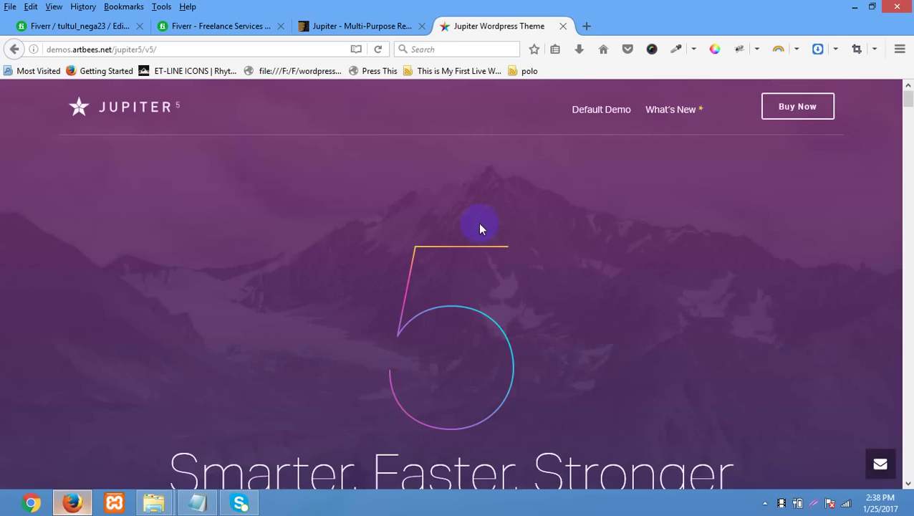
scroll(478, 222, down, 2)
scroll(481, 228, down, 8)
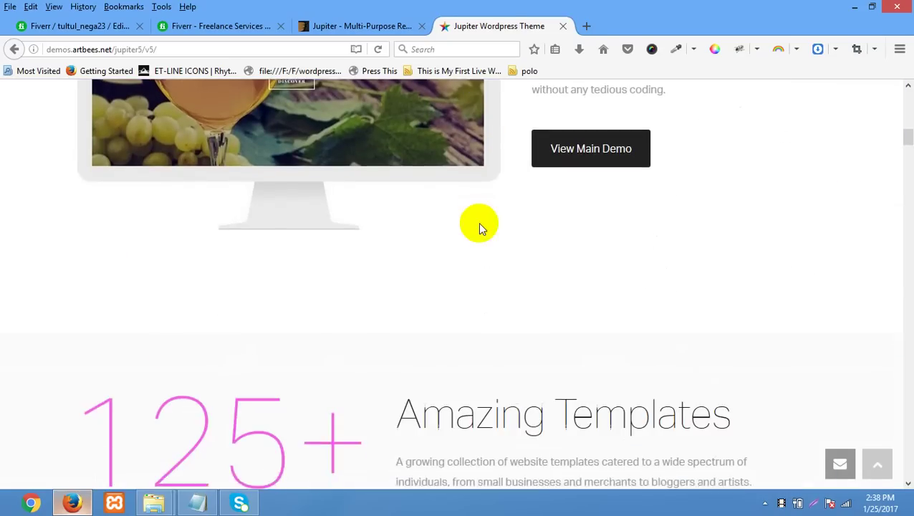
scroll(480, 224, down, 3)
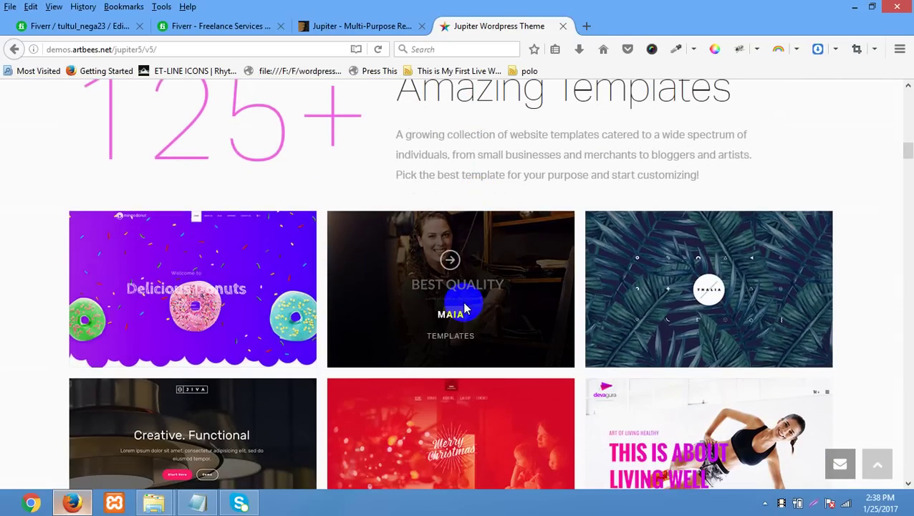
click(450, 261)
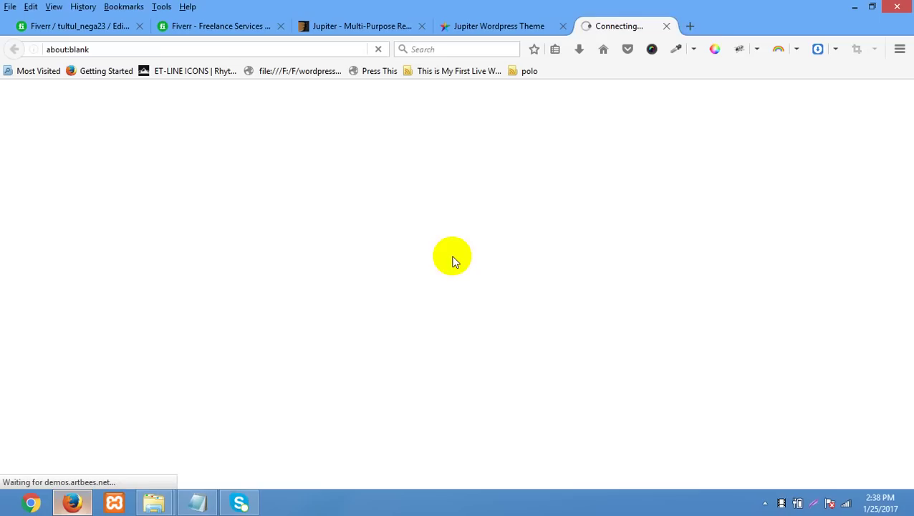
Step: Back on the Jupiter gallery, open the Hades template demo in a new tab
click(499, 26)
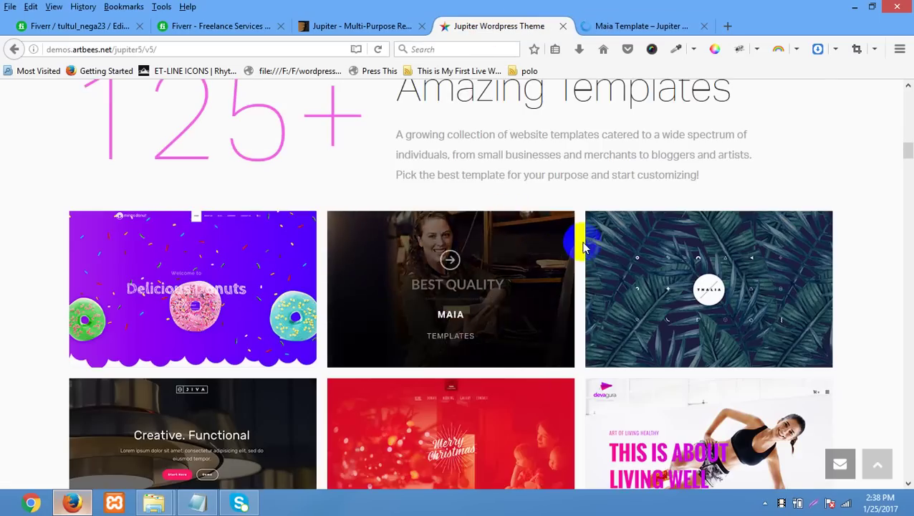
scroll(571, 239, down, 3)
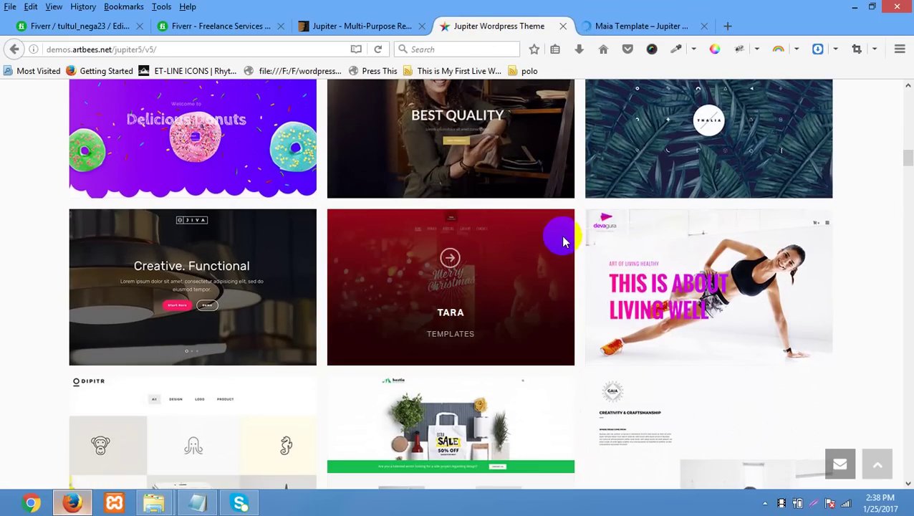
scroll(539, 231, down, 5)
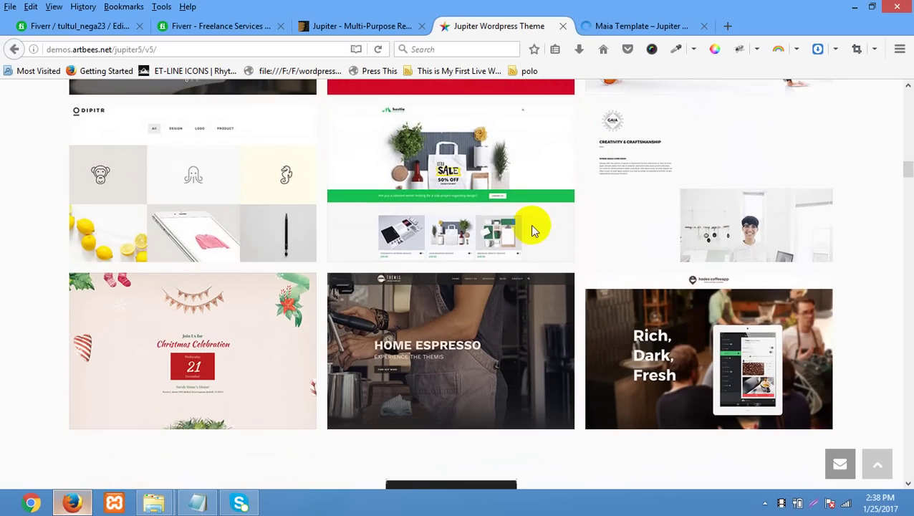
click(706, 312)
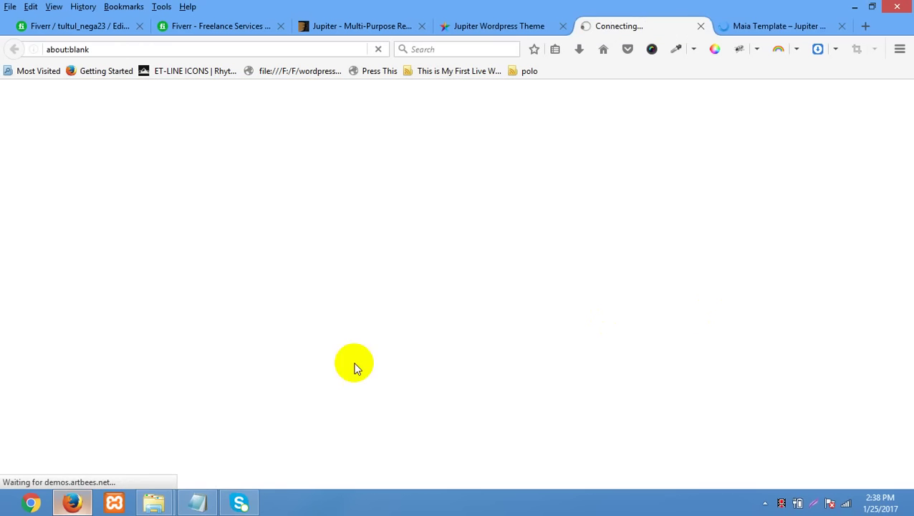
Step: Switch to the Maia leather store demo and scroll through its homepage
click(767, 26)
scroll(749, 195, down, 10)
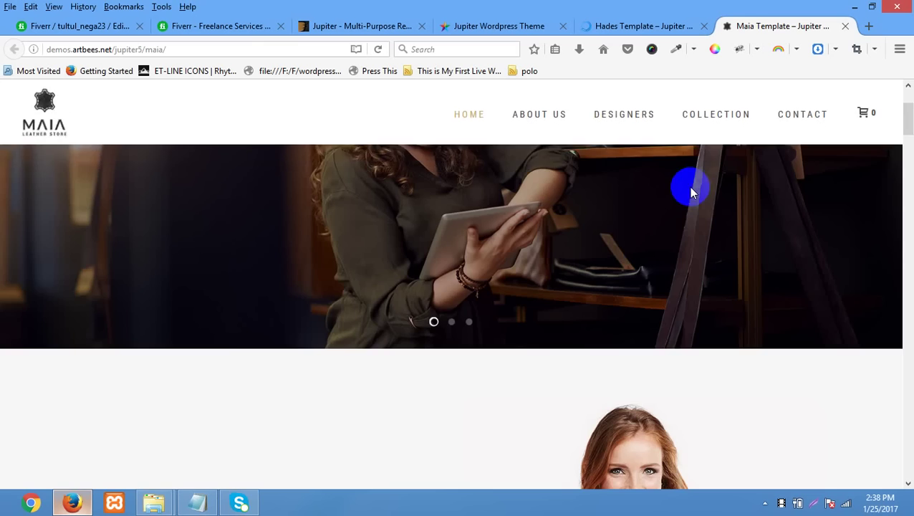
scroll(806, 195, down, 8)
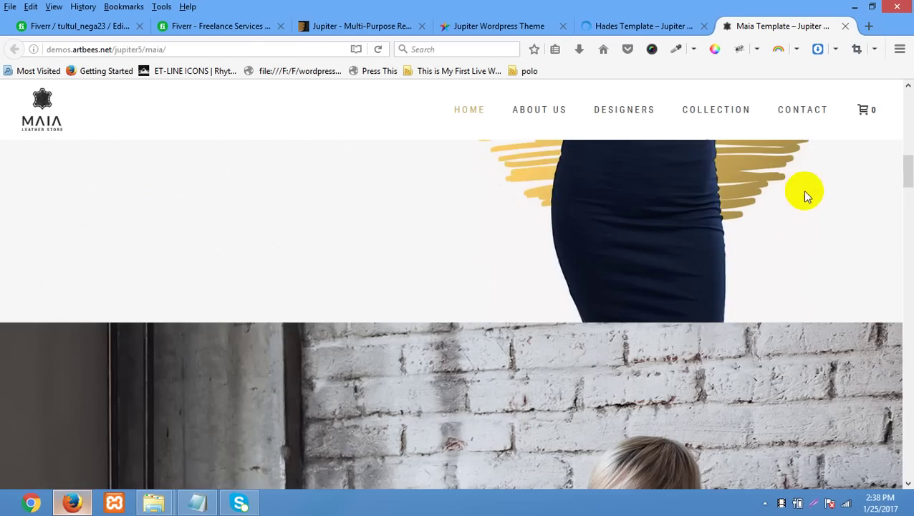
scroll(804, 194, up, 8)
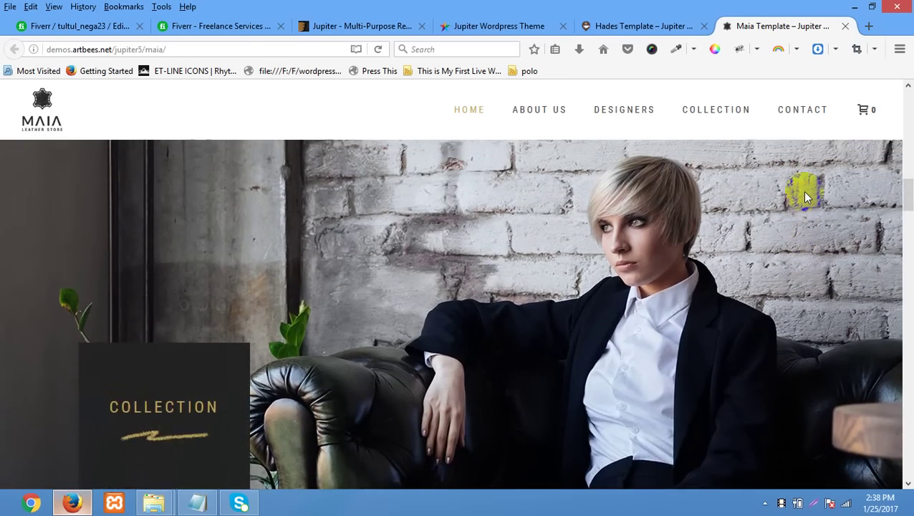
scroll(804, 195, up, 6)
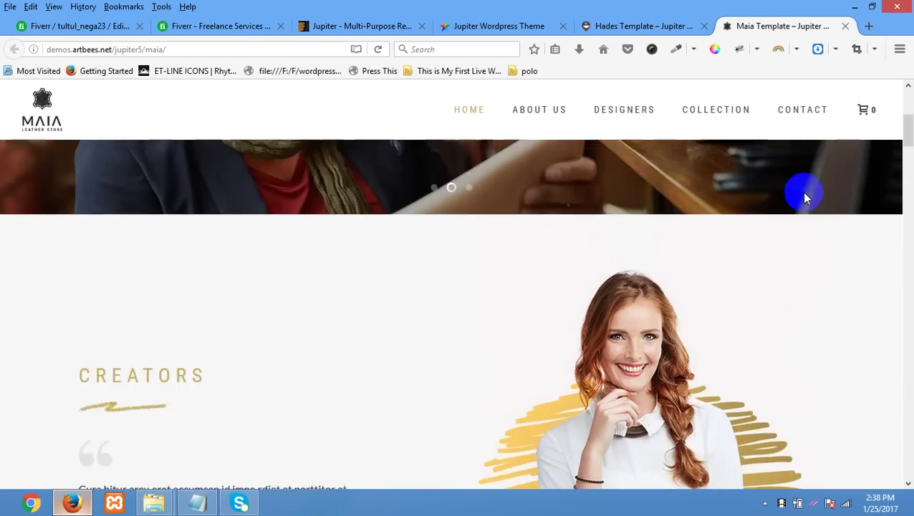
scroll(804, 195, down, 9)
scroll(805, 191, up, 10)
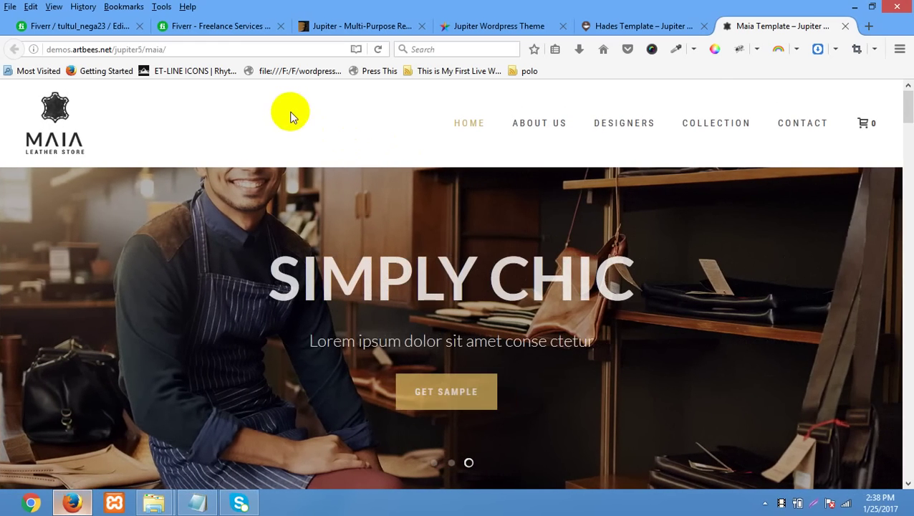
Step: Start a screen capture of the Maia page, then cancel it
click(815, 504)
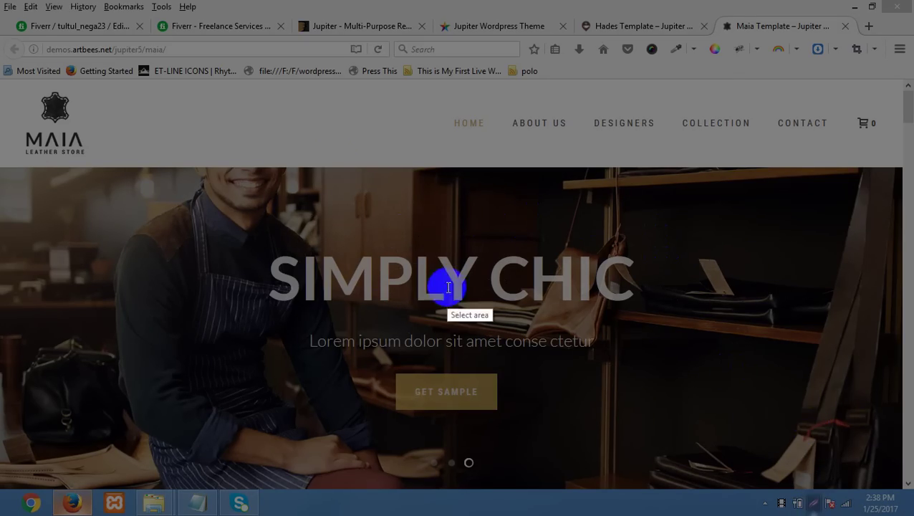
key(Escape)
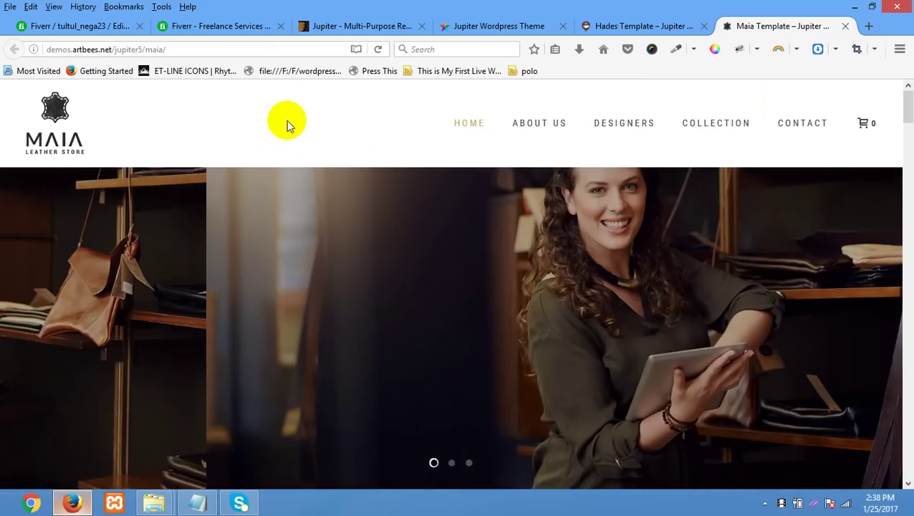
click(440, 276)
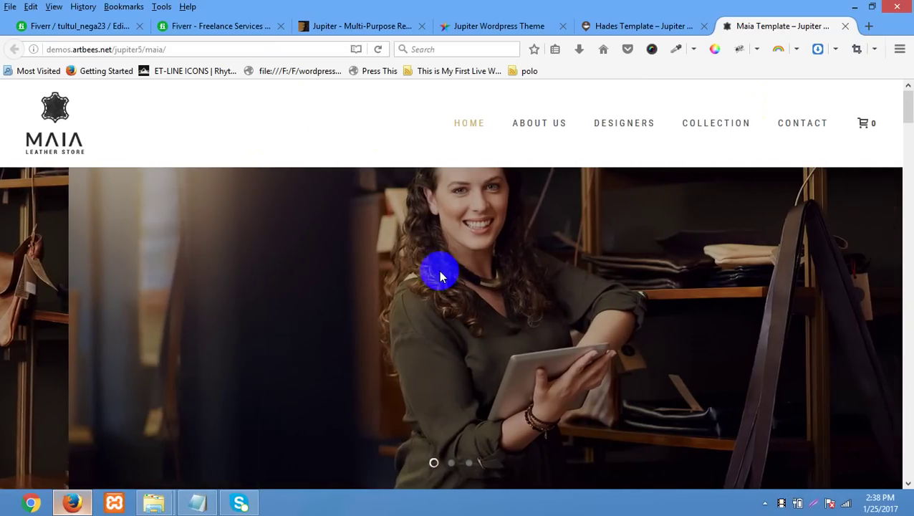
click(817, 457)
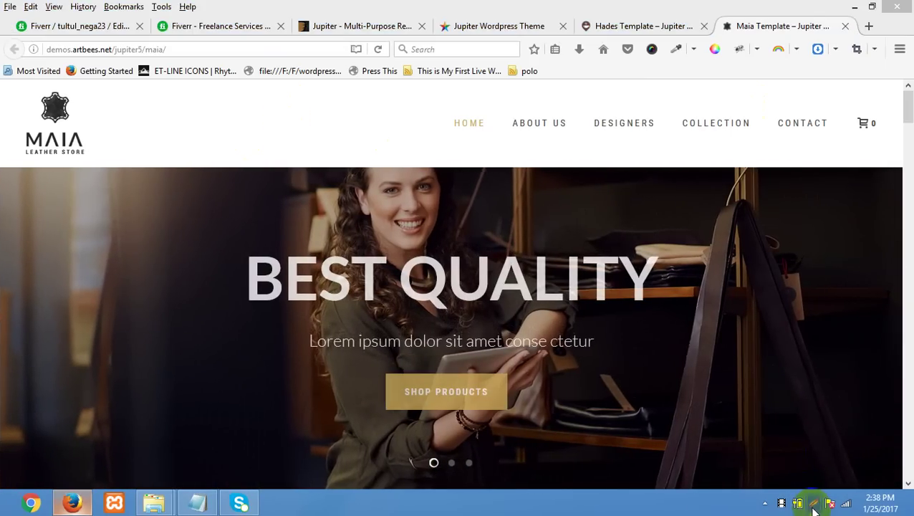
Step: Capture the browser page area with Lightshot and save the image to the Desktop
click(814, 507)
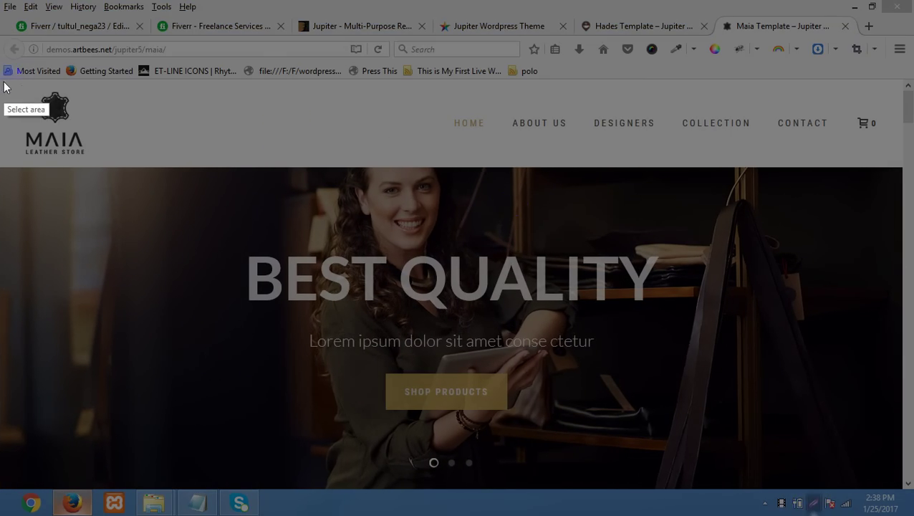
drag(13, 83, 882, 482)
right_click(334, 206)
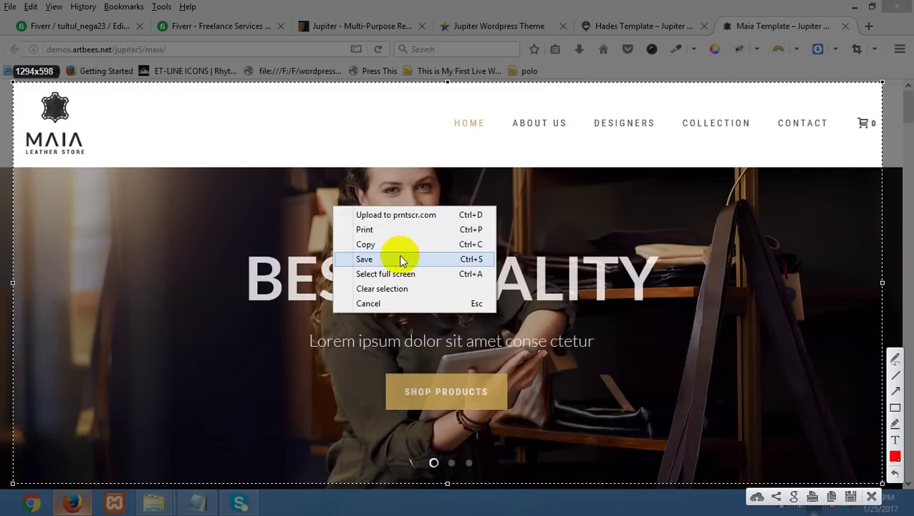
click(400, 255)
click(23, 100)
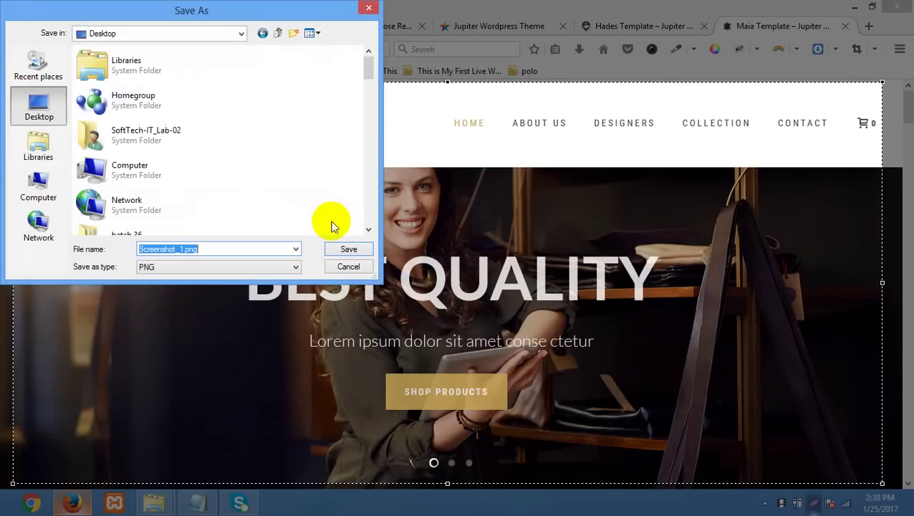
click(349, 249)
scroll(714, 198, down, 5)
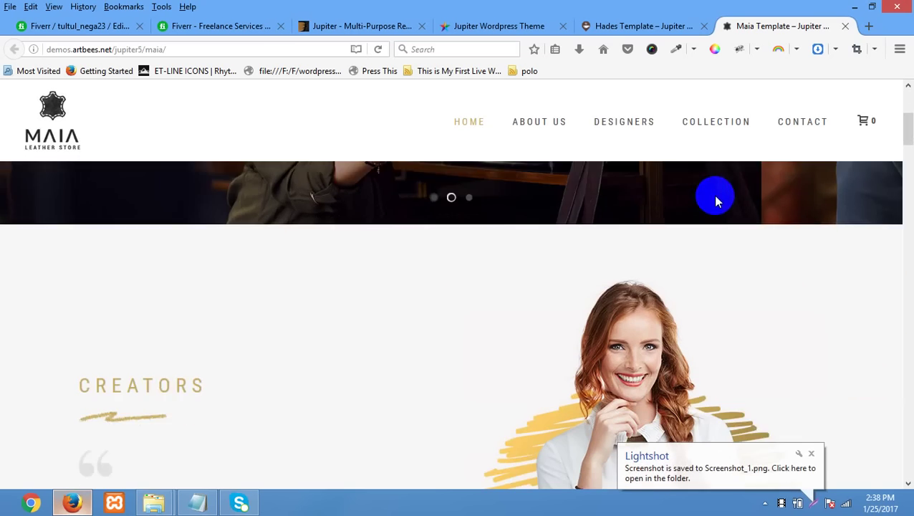
scroll(716, 198, down, 1)
scroll(716, 198, up, 2)
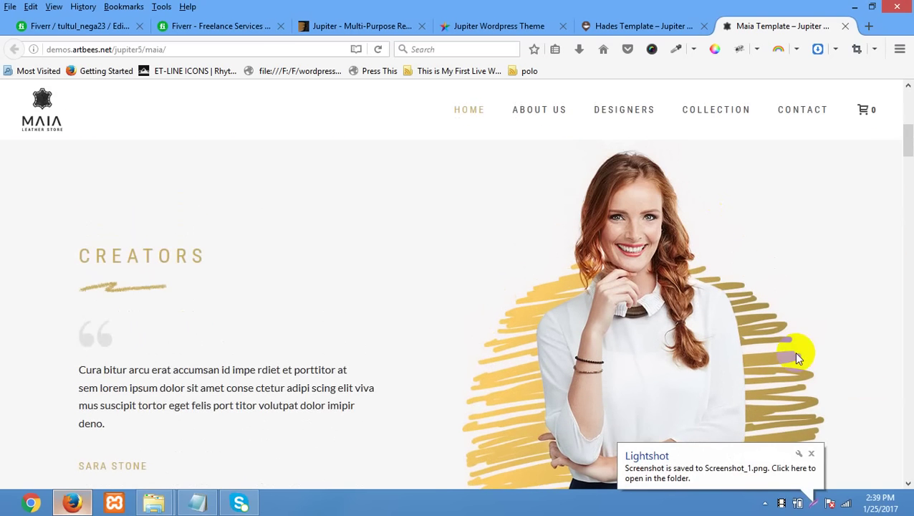
click(811, 453)
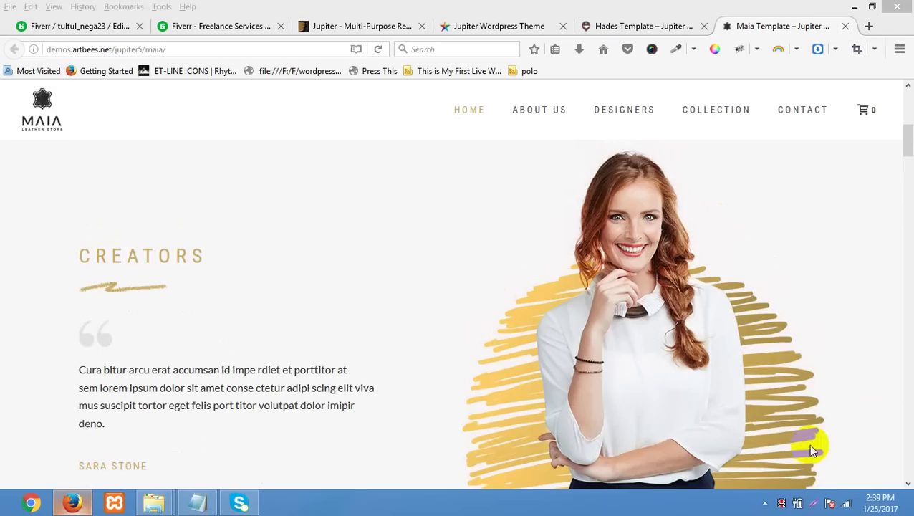
Step: Return to the browser and scroll further through the Maia demo page
click(850, 238)
scroll(850, 238, down, 7)
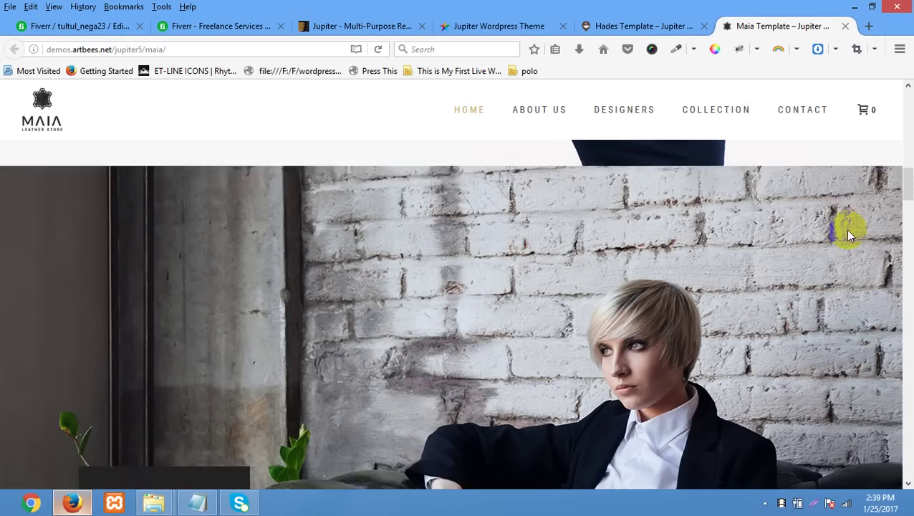
scroll(848, 235, down, 2)
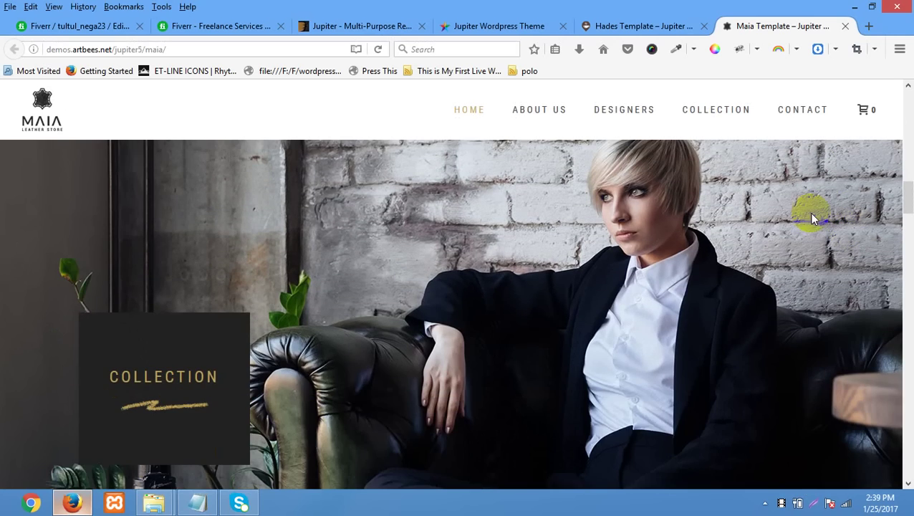
scroll(809, 215, down, 8)
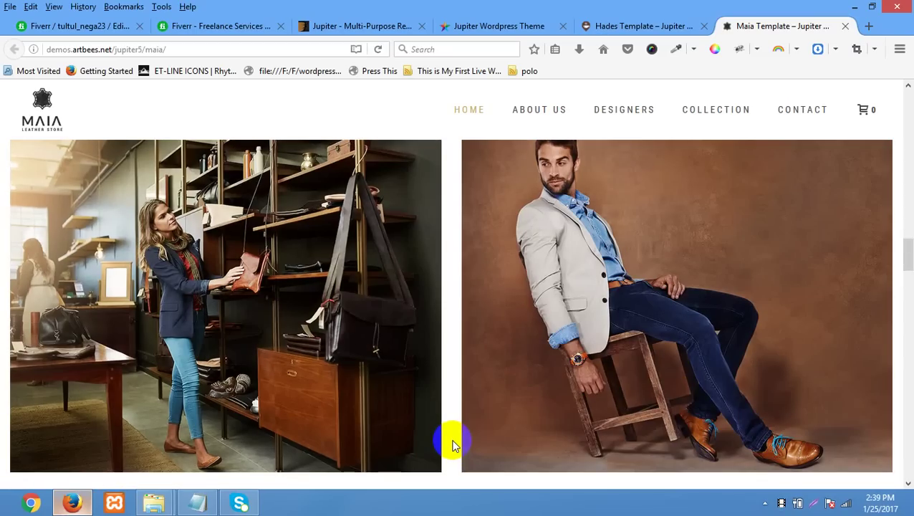
scroll(452, 445, up, 1)
scroll(453, 441, down, 2)
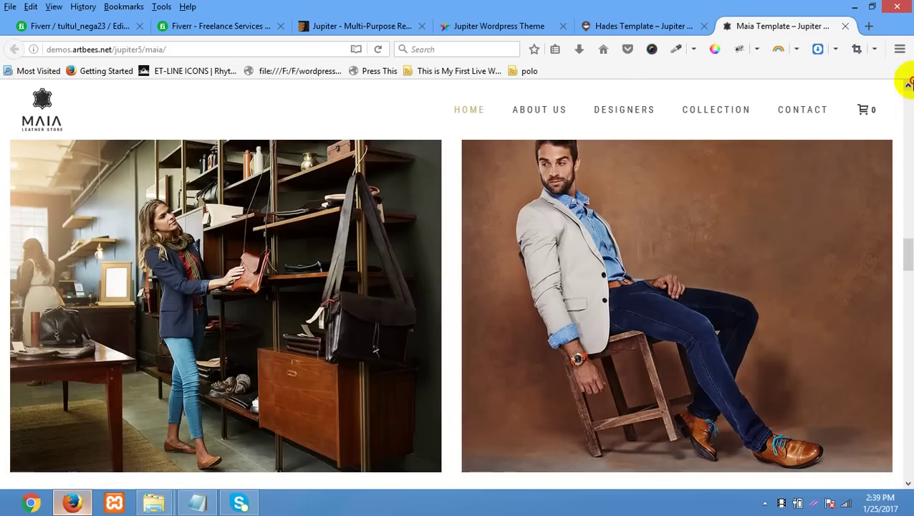
click(908, 83)
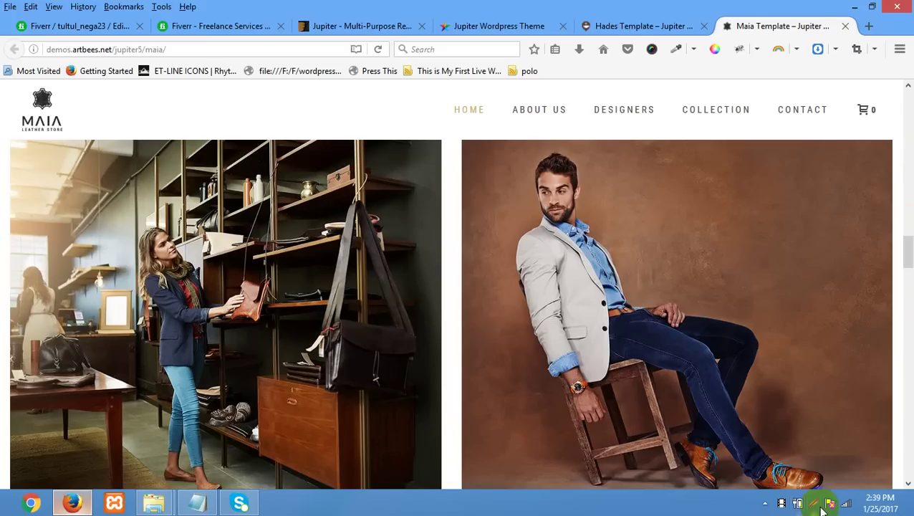
Step: Capture the page area again and save it as Screenshot_2.png on the Desktop
click(815, 503)
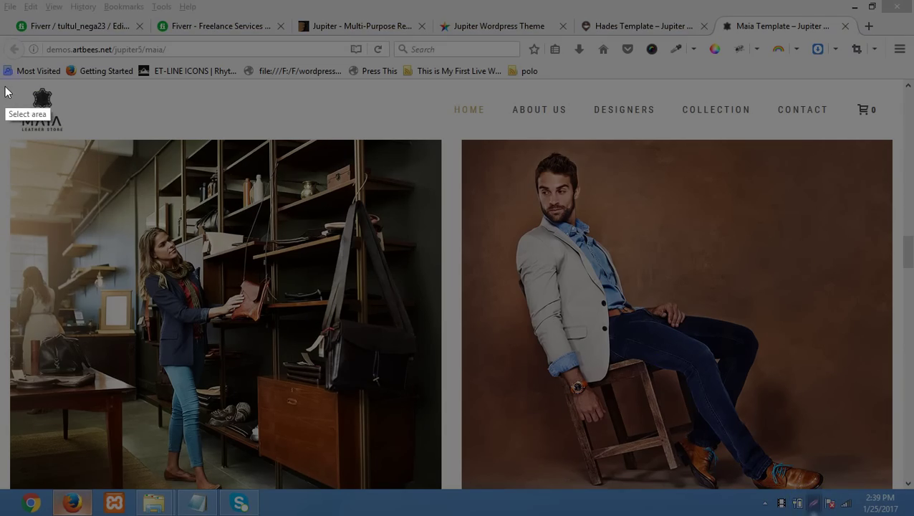
drag(2, 83, 891, 488)
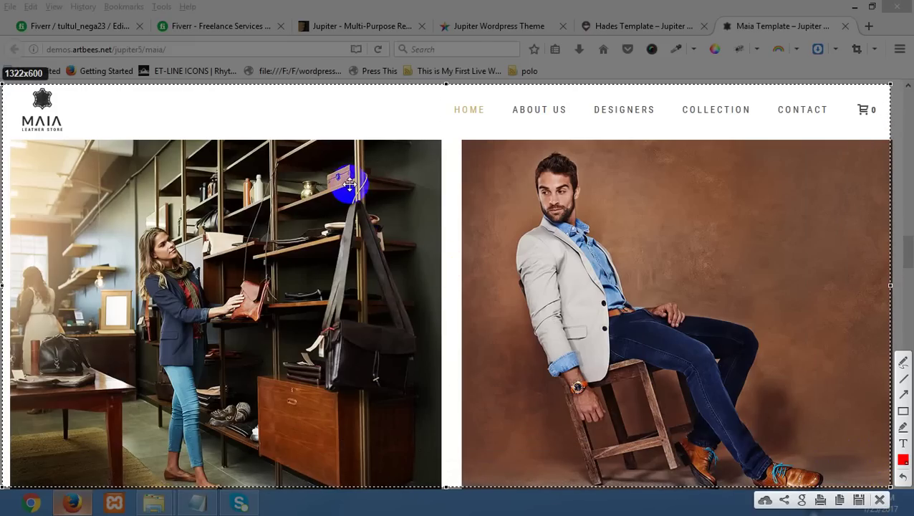
right_click(349, 184)
click(418, 236)
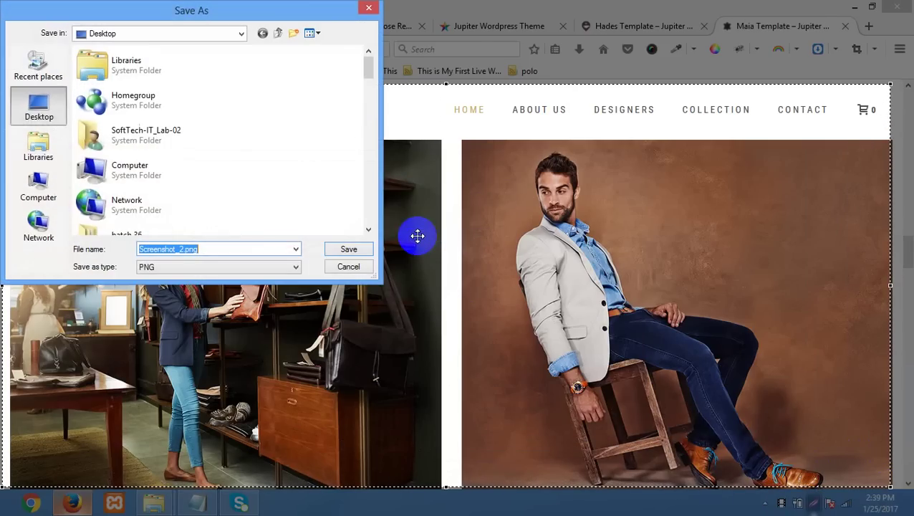
click(341, 262)
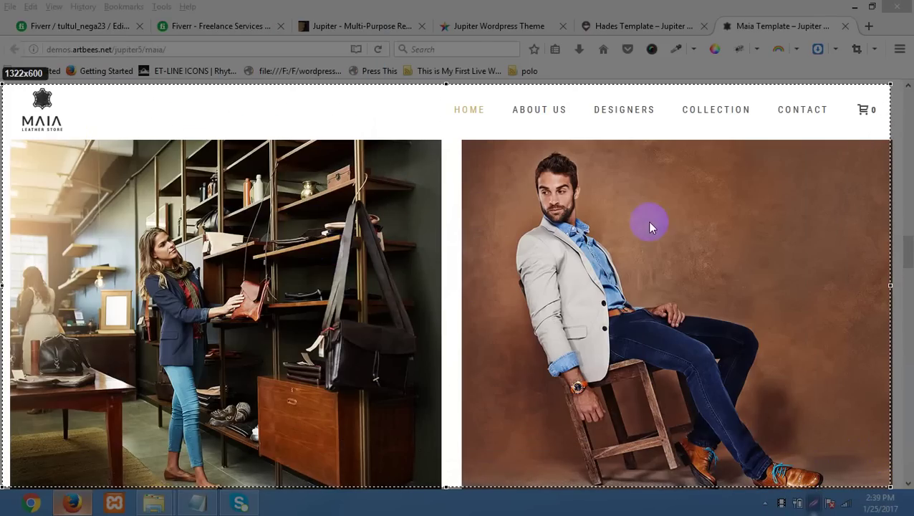
scroll(463, 209, down, 10)
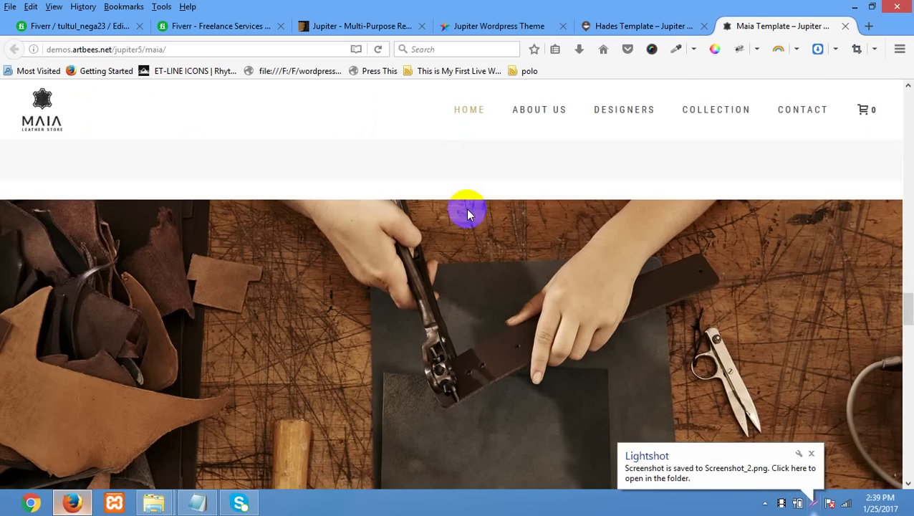
scroll(468, 211, down, 8)
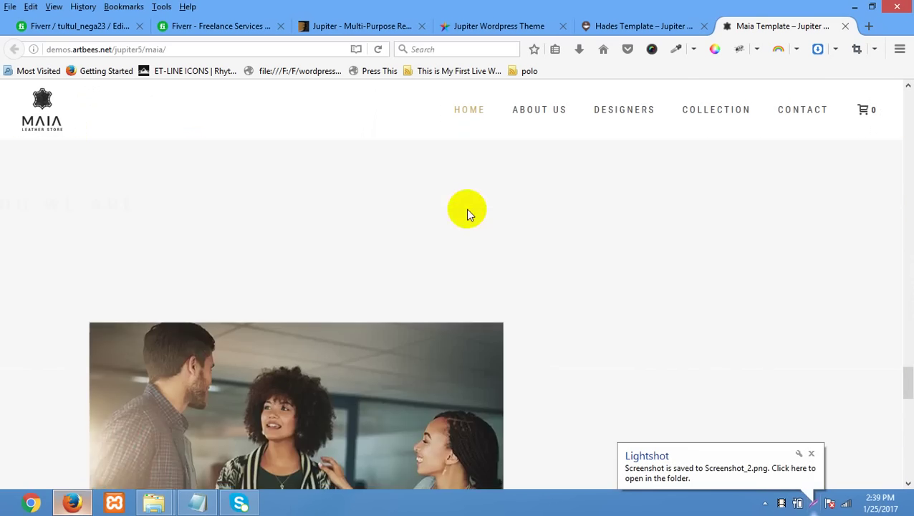
scroll(468, 214, down, 3)
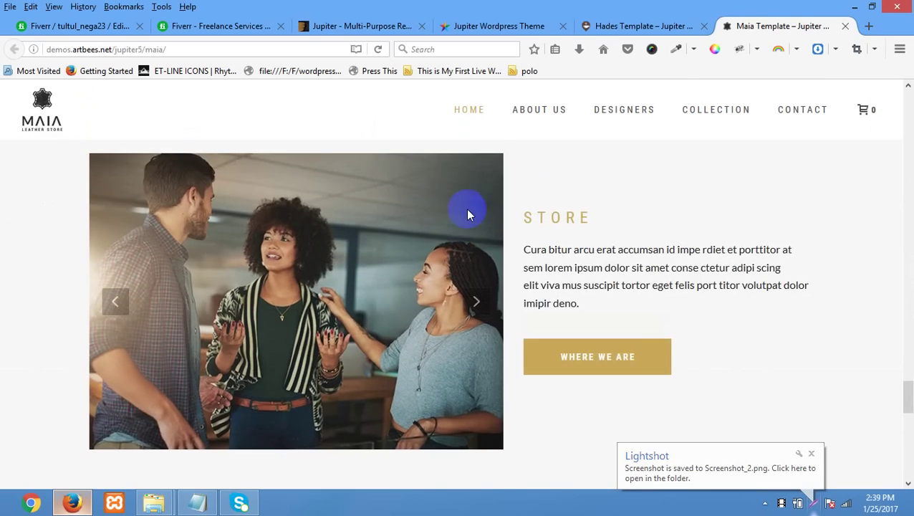
scroll(466, 209, down, 6)
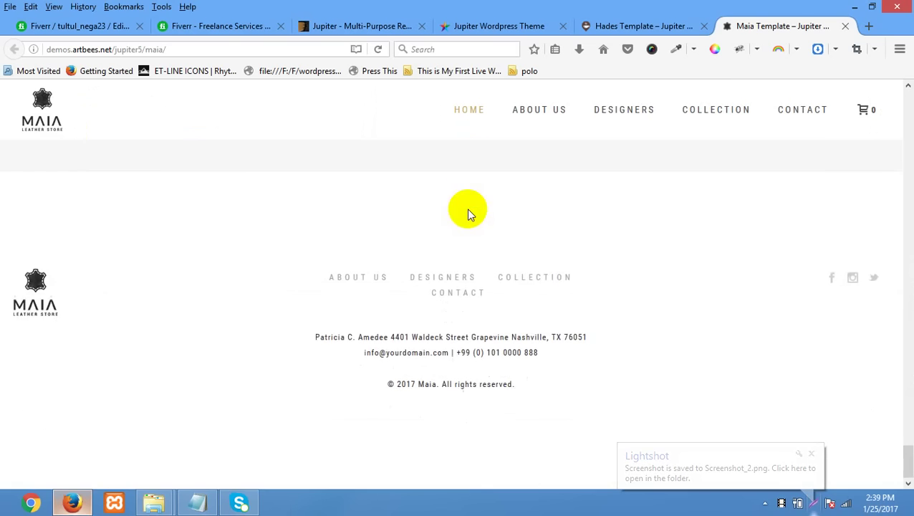
scroll(467, 208, up, 15)
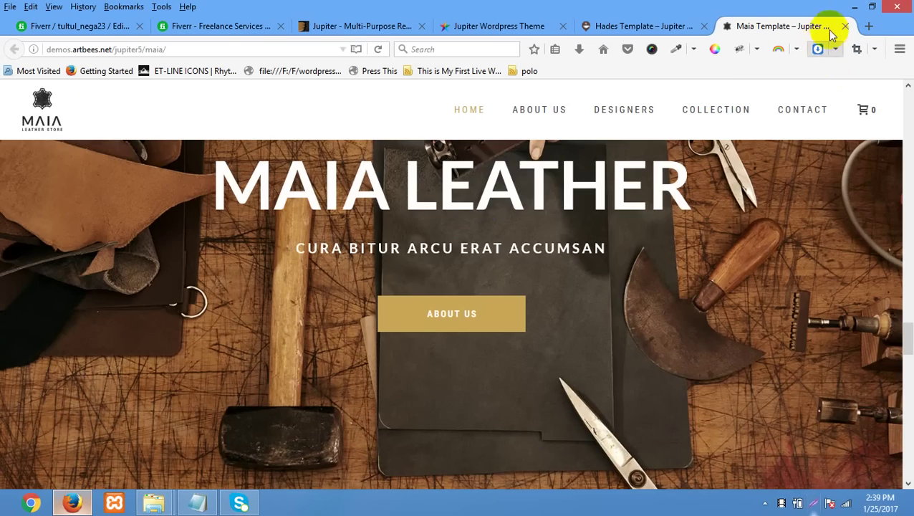
Step: Close the Maia template demo tab and scroll the page now showing
click(845, 26)
scroll(686, 193, down, 10)
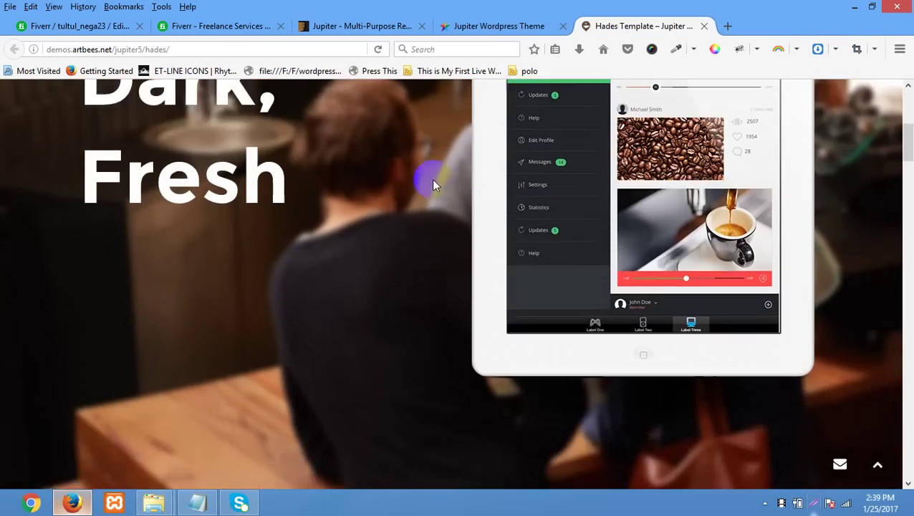
scroll(403, 179, down, 15)
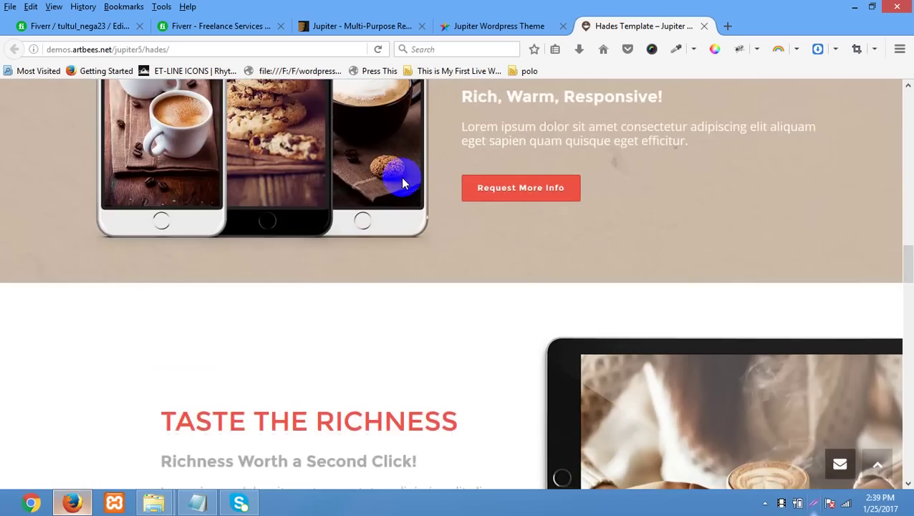
scroll(403, 178, down, 7)
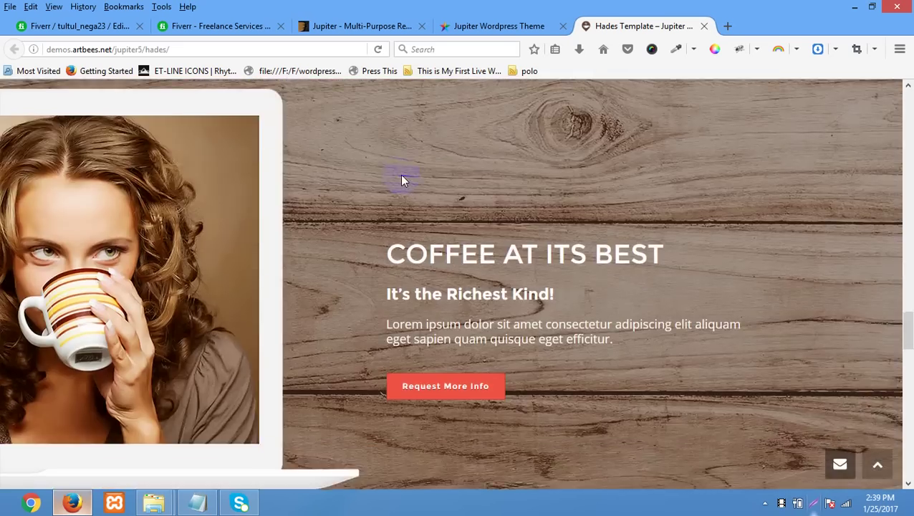
scroll(400, 174, up, 2)
scroll(400, 175, down, 7)
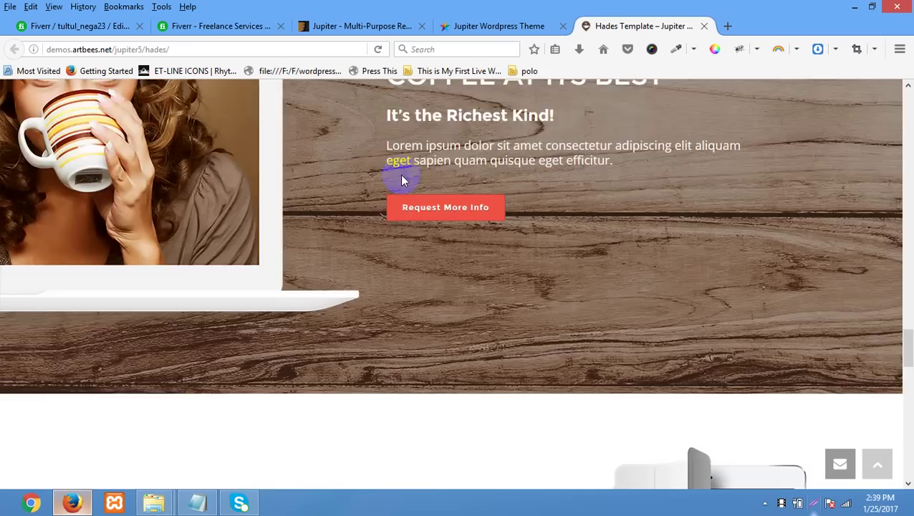
scroll(400, 175, down, 10)
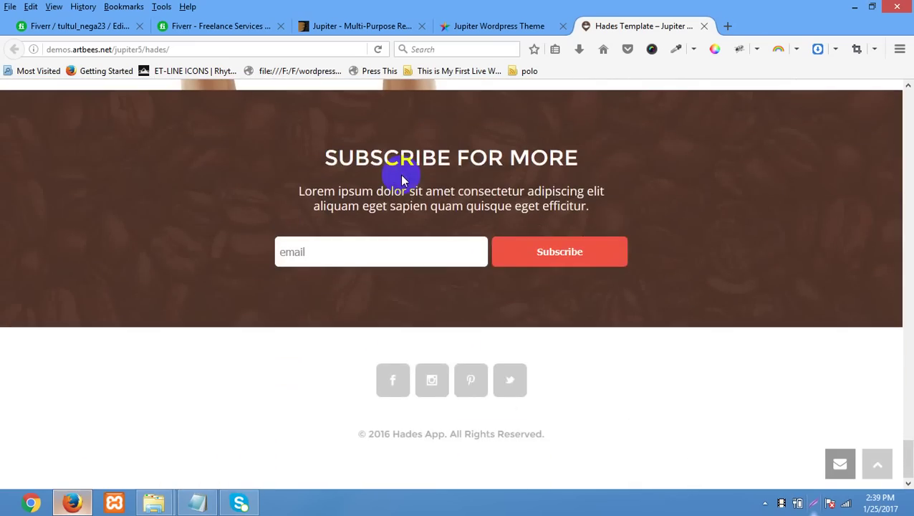
scroll(401, 175, up, 20)
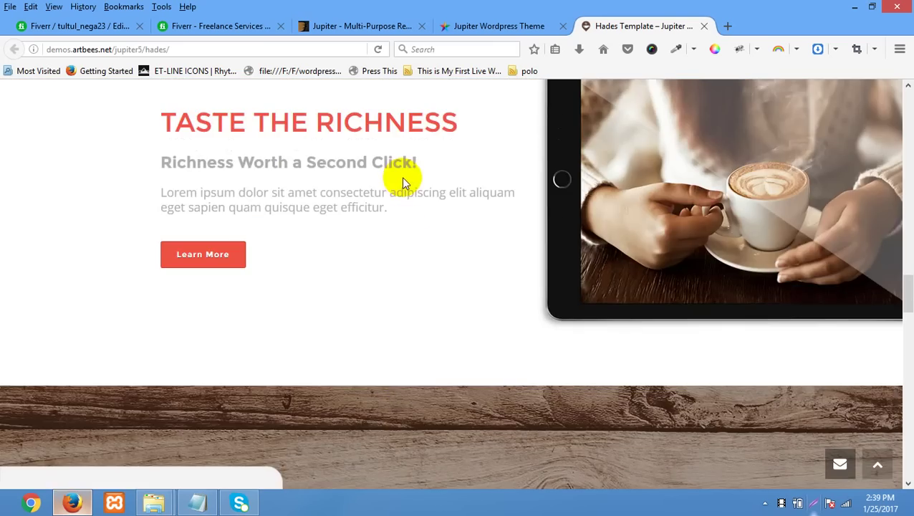
scroll(402, 177, up, 15)
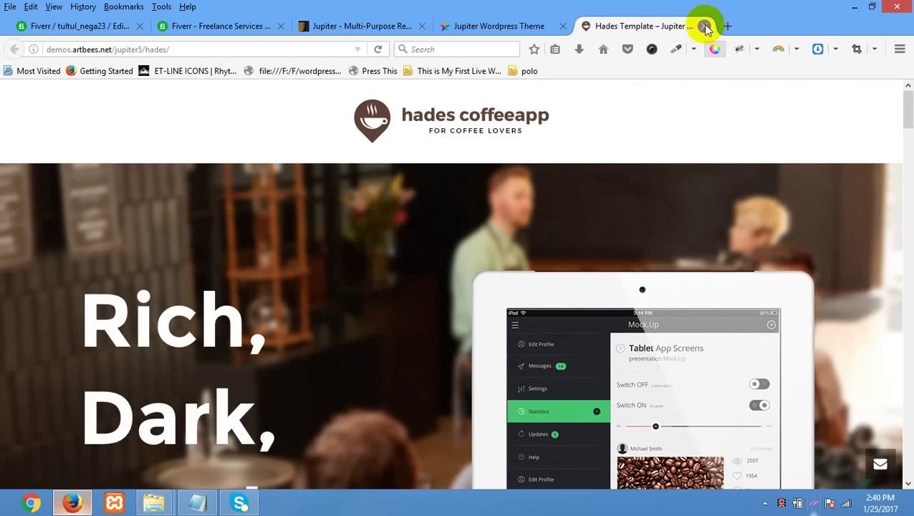
Step: Close the Hades and Jupiter tabs, minimize Firefox and Explorer, then restore Firefox
click(706, 27)
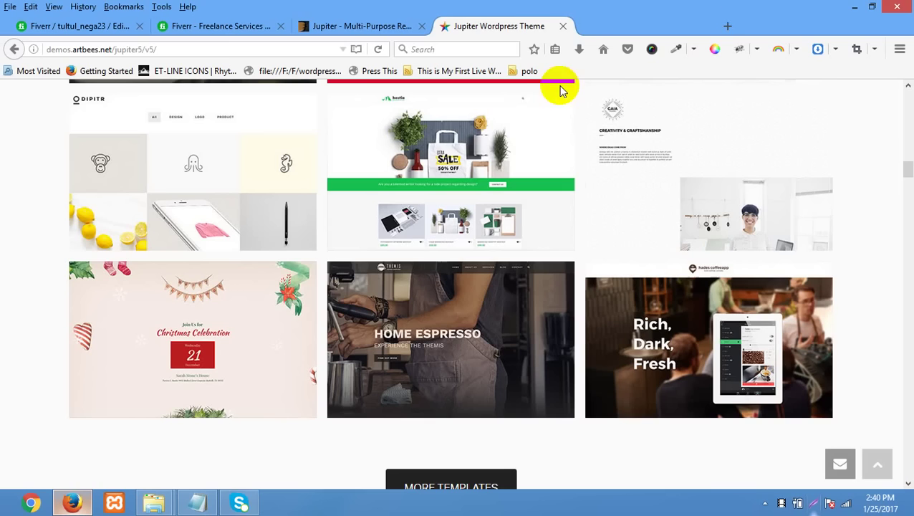
key(ctrl+w)
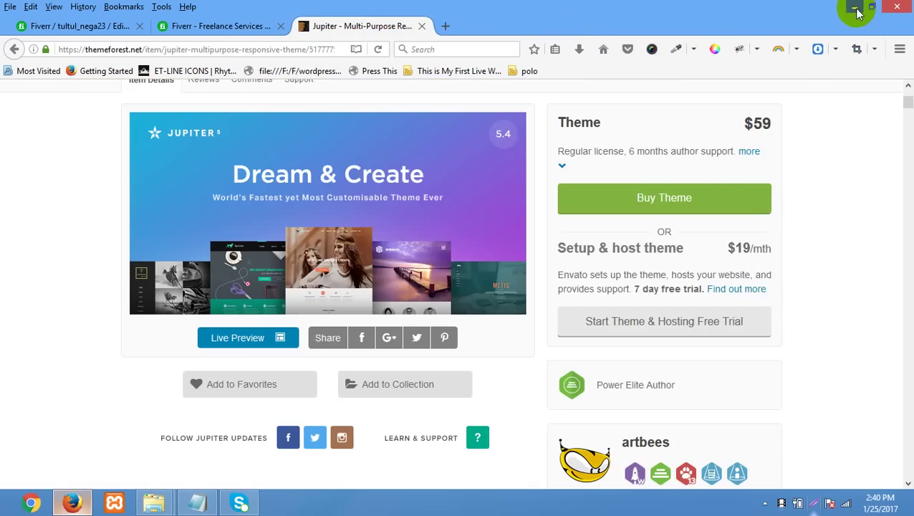
click(854, 7)
click(855, 9)
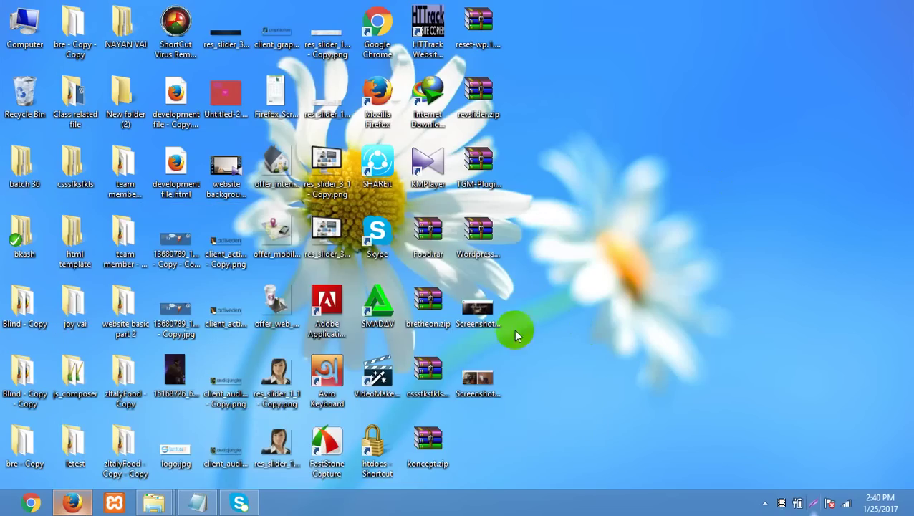
click(73, 501)
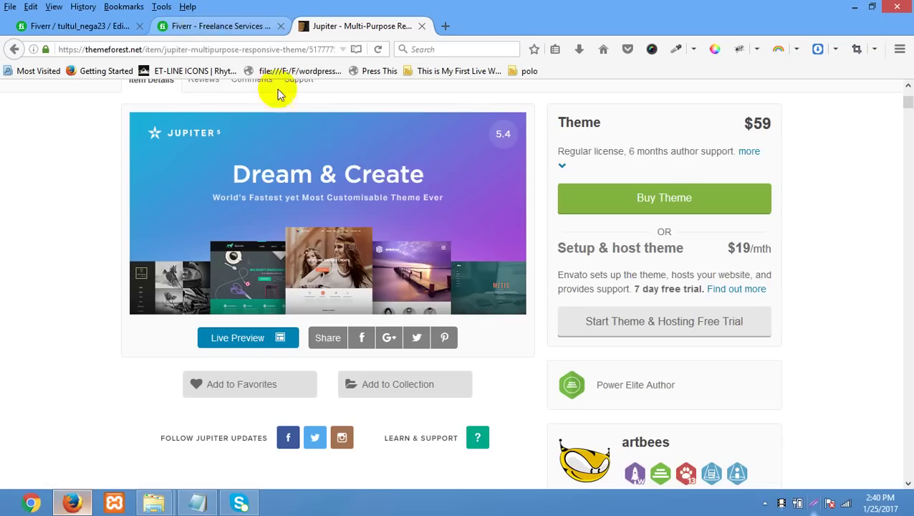
key(ctrl+shift+Tab)
Step: Upload Screenshot_1.png from the Desktop as the primary photo under Gig Photos
click(75, 29)
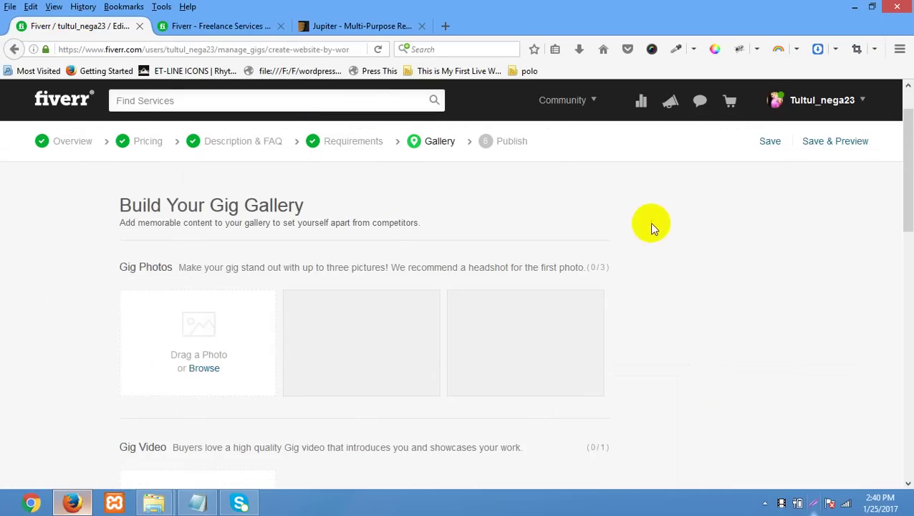
scroll(302, 388, down, 1)
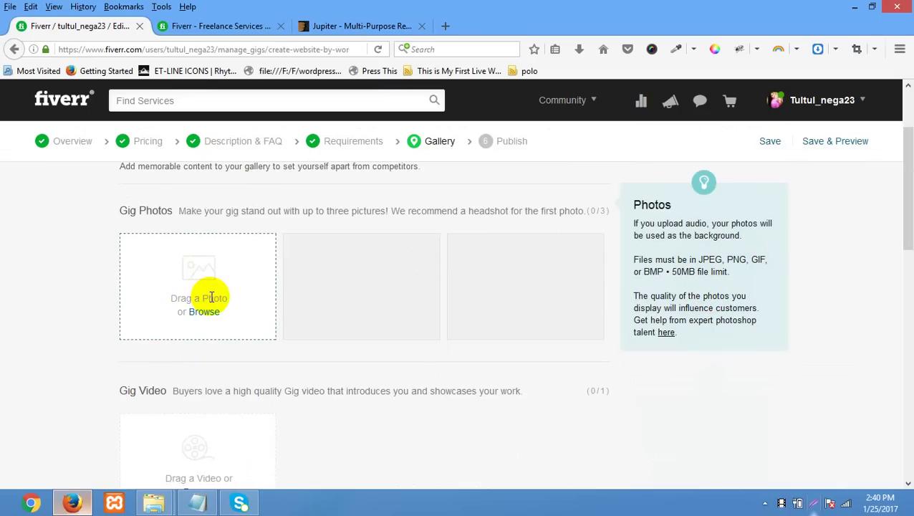
scroll(212, 296, up, 1)
scroll(212, 298, down, 1)
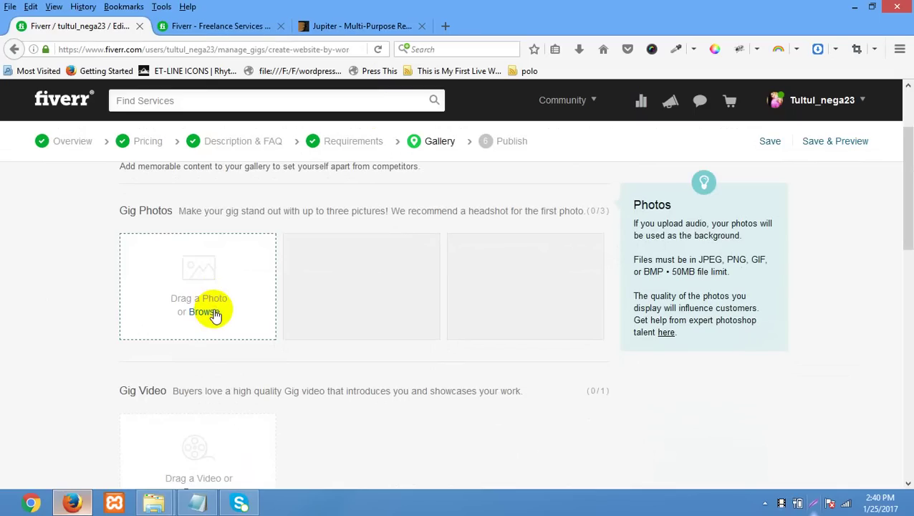
click(213, 312)
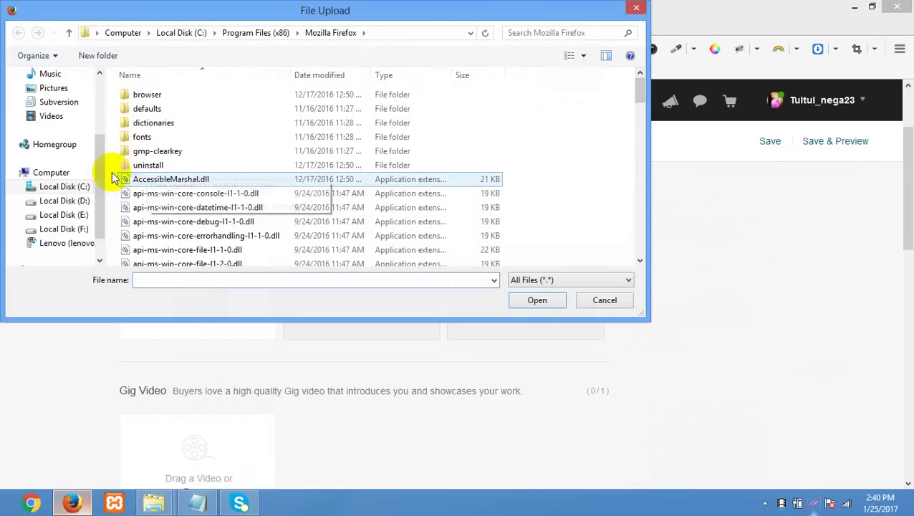
drag(99, 152, 111, 100)
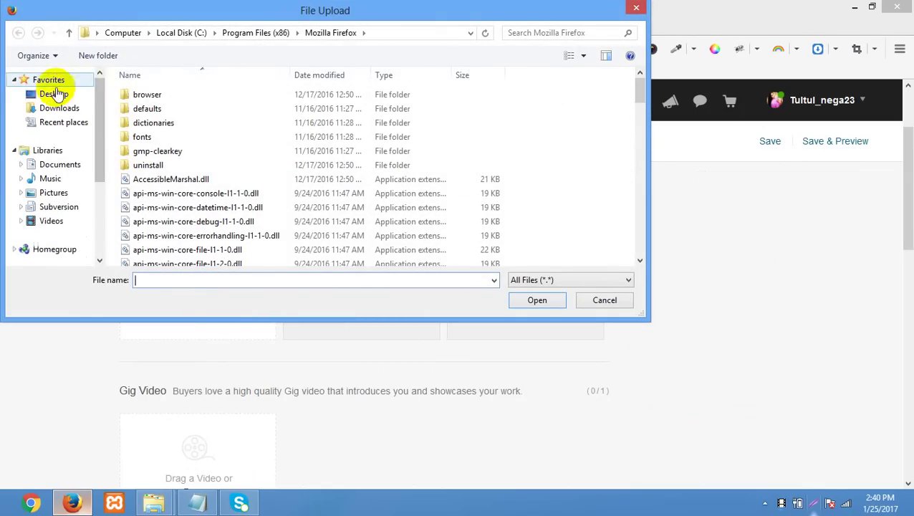
drag(642, 106, 644, 249)
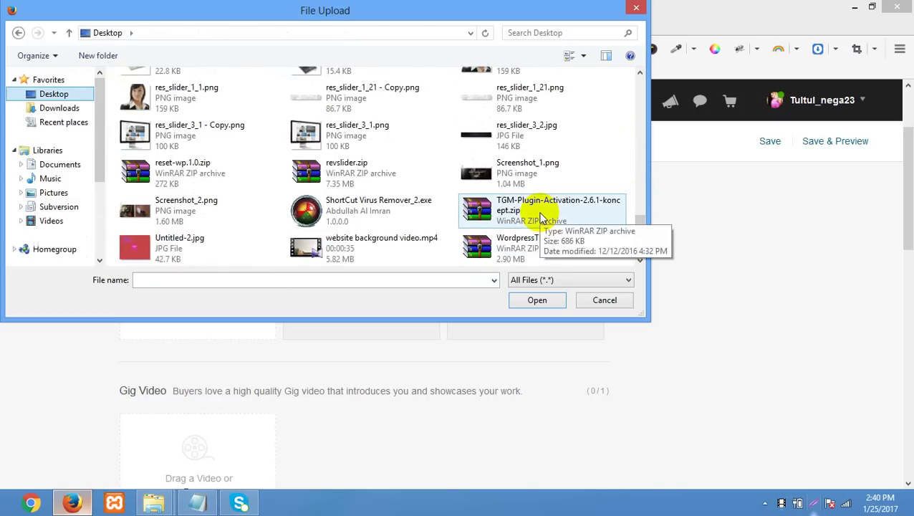
double_click(548, 179)
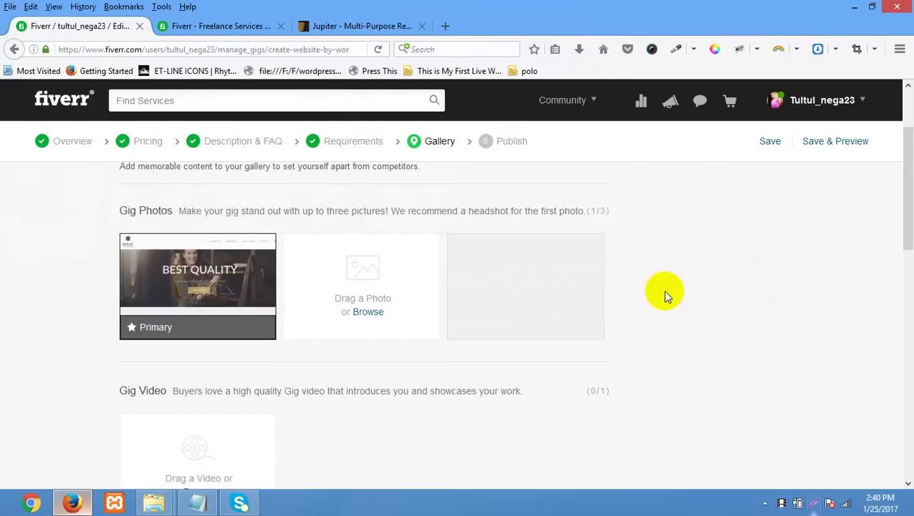
click(366, 314)
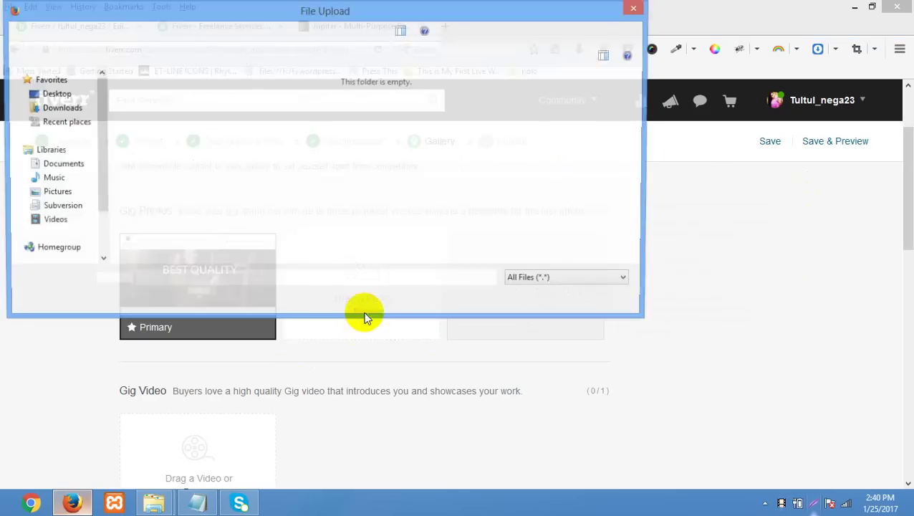
drag(640, 100, 635, 257)
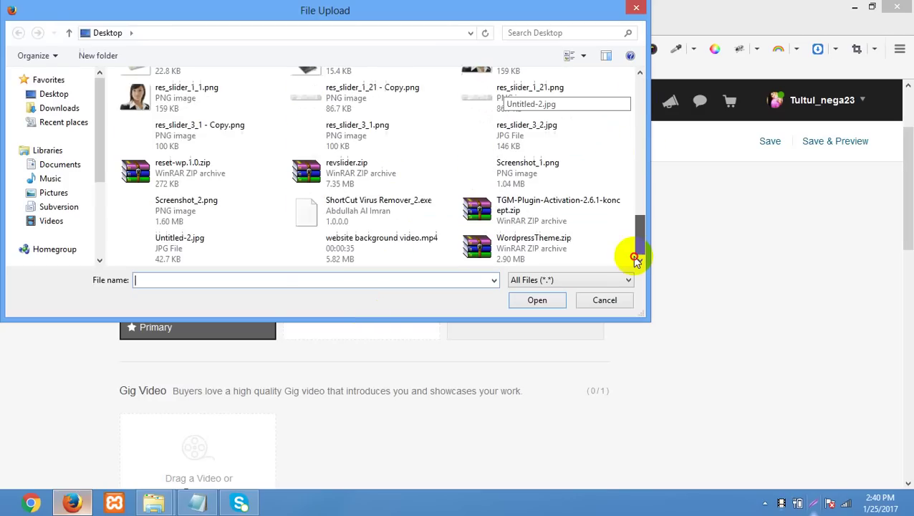
click(165, 208)
double_click(165, 208)
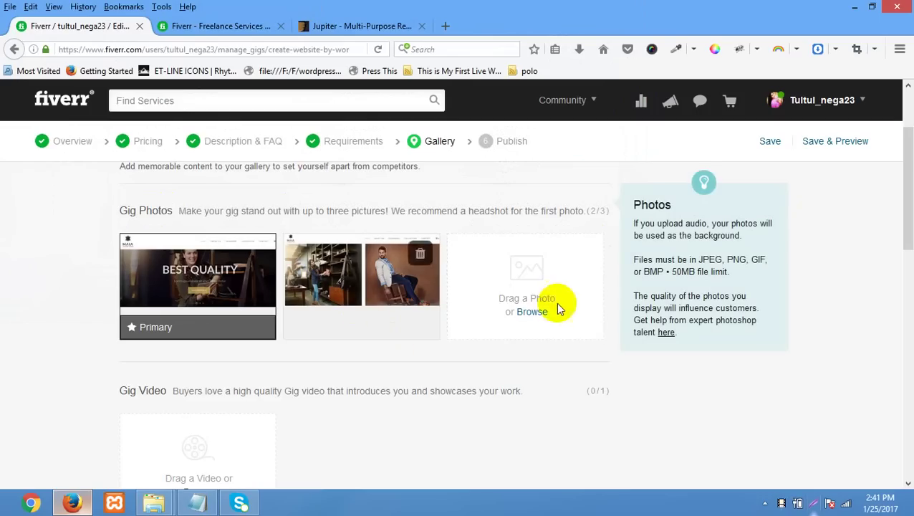
click(532, 313)
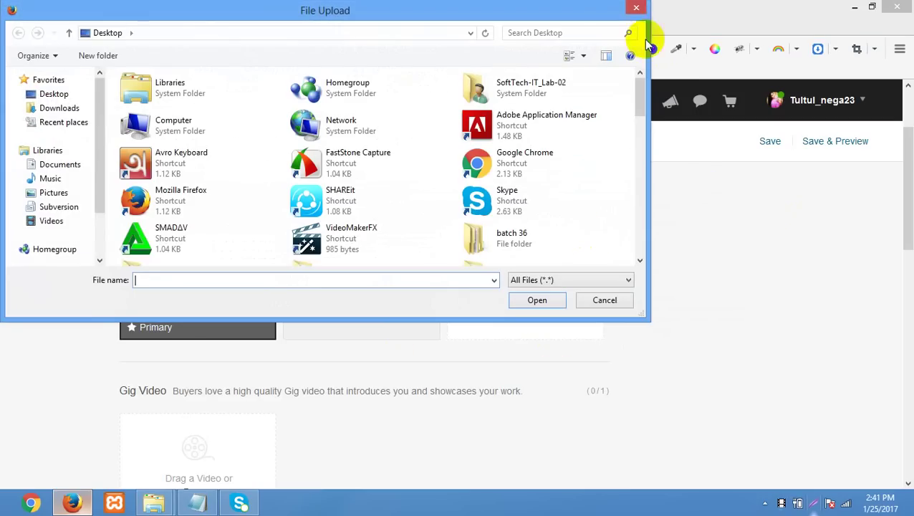
click(636, 8)
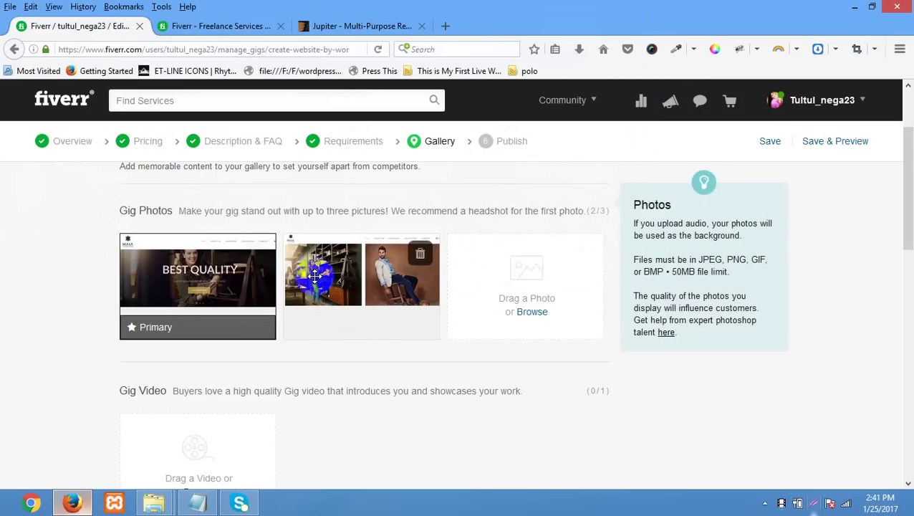
drag(185, 258, 323, 284)
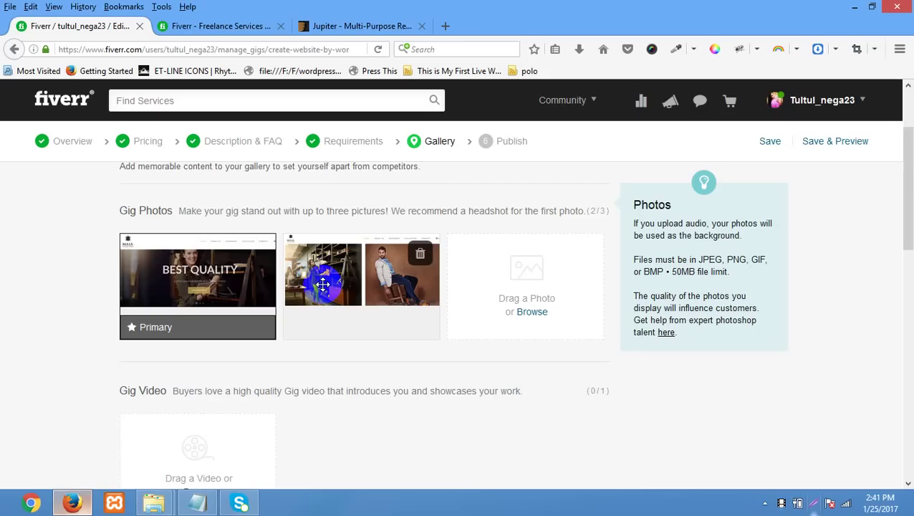
drag(324, 285, 323, 284)
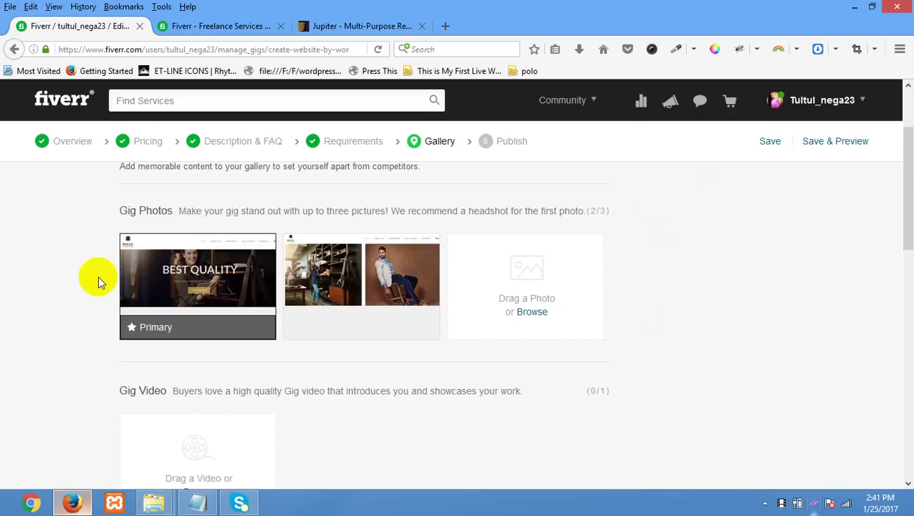
Step: Scroll past Gig Video and Gig PDF and save the gallery, reaching the Publish step
scroll(172, 301, down, 3)
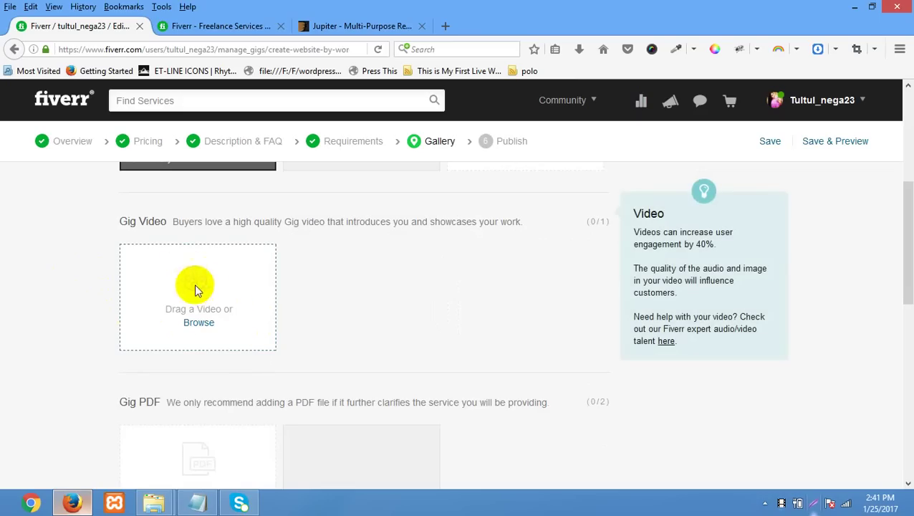
scroll(4, 276, down, 3)
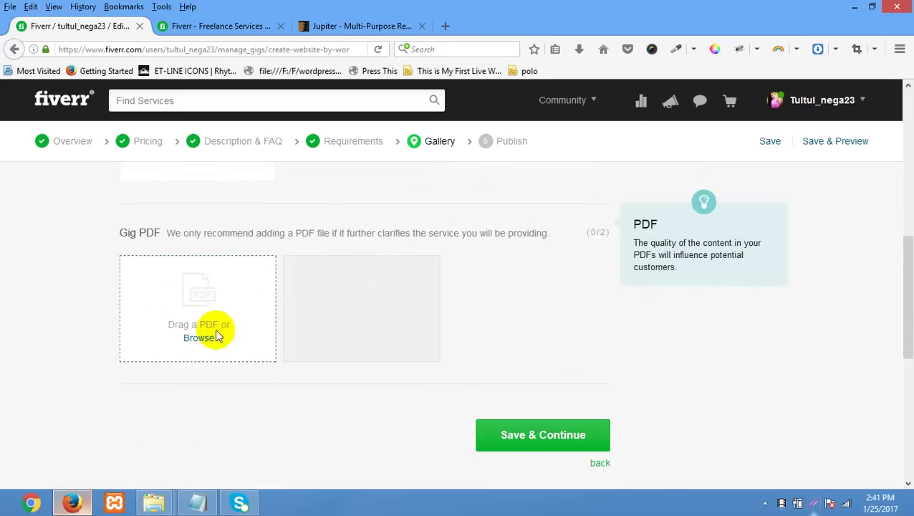
scroll(211, 336, down, 1)
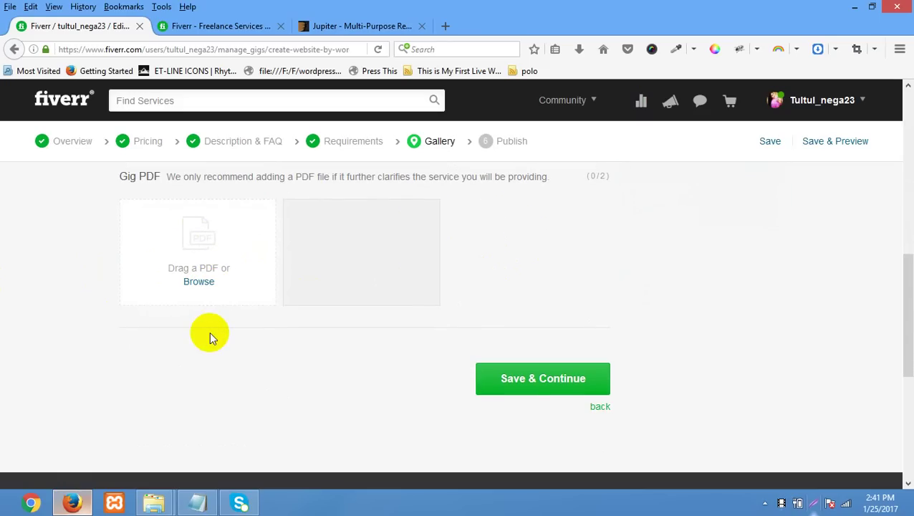
scroll(98, 269, up, 2)
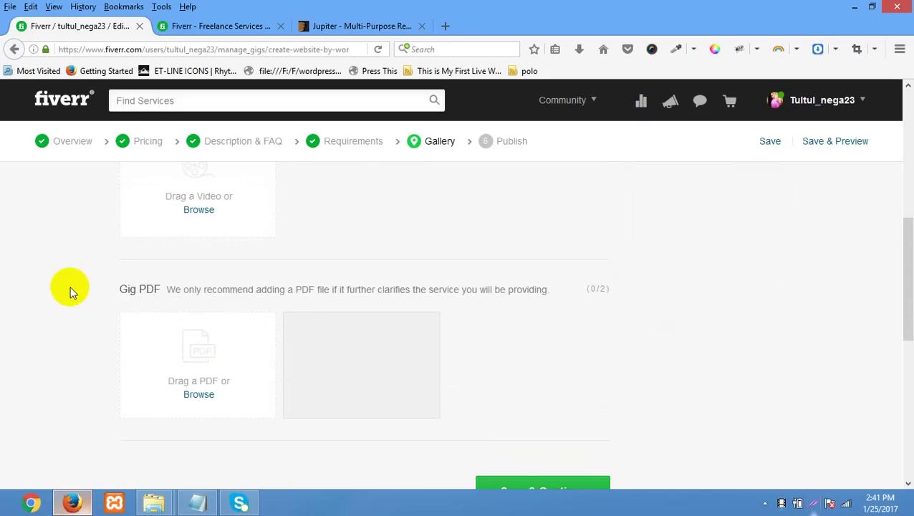
scroll(69, 283, down, 2)
scroll(50, 285, down, 4)
scroll(45, 286, up, 1)
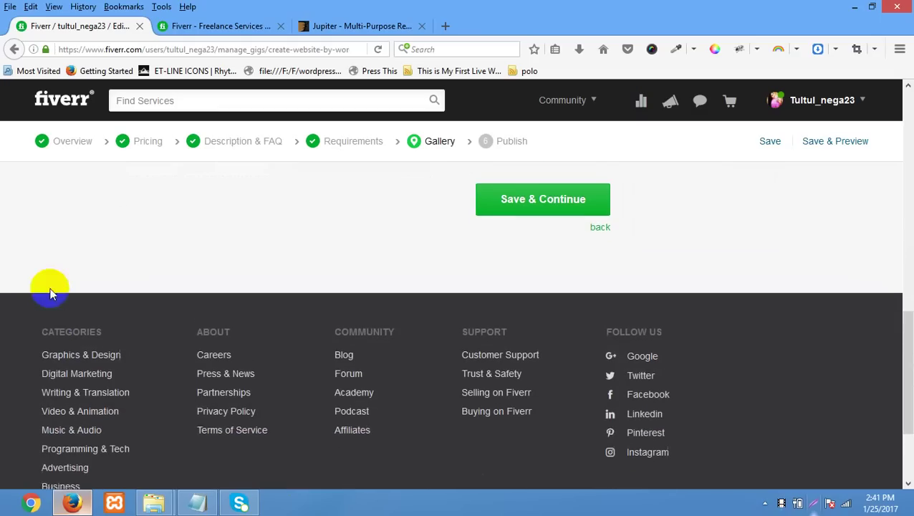
click(528, 227)
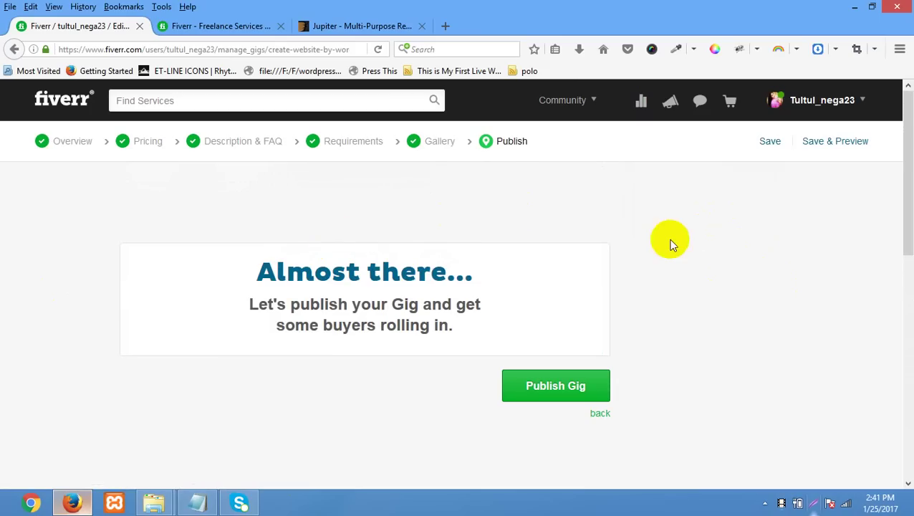
scroll(639, 218, down, 1)
Step: Publish the gig and reach the 'It's Alive!' confirmation page with its share link
scroll(641, 222, up, 1)
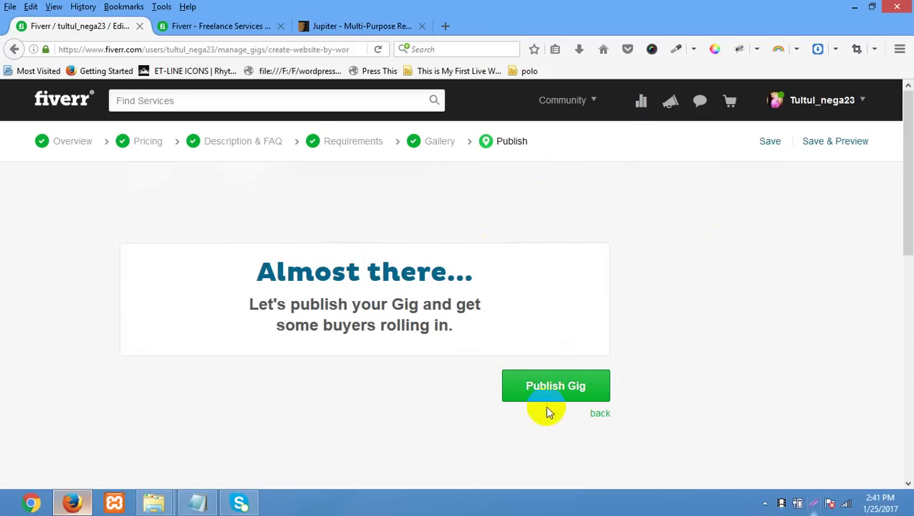
click(551, 383)
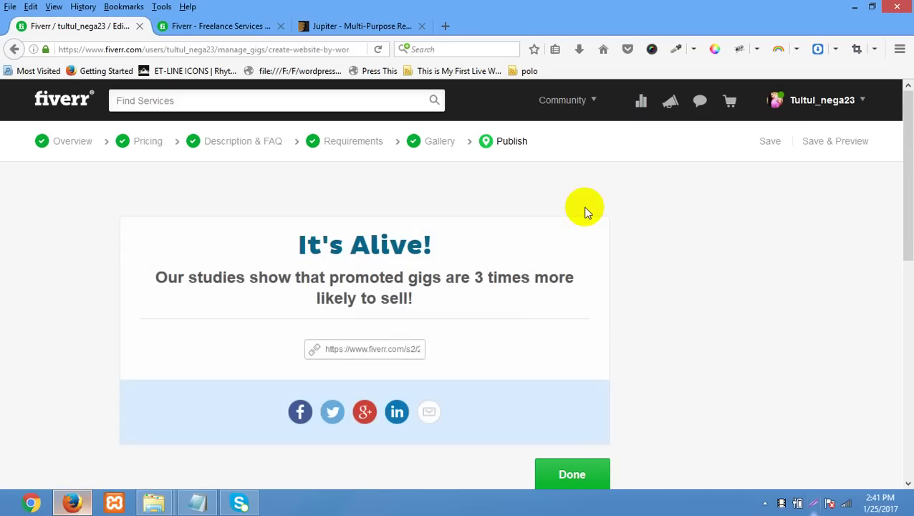
scroll(673, 206, down, 1)
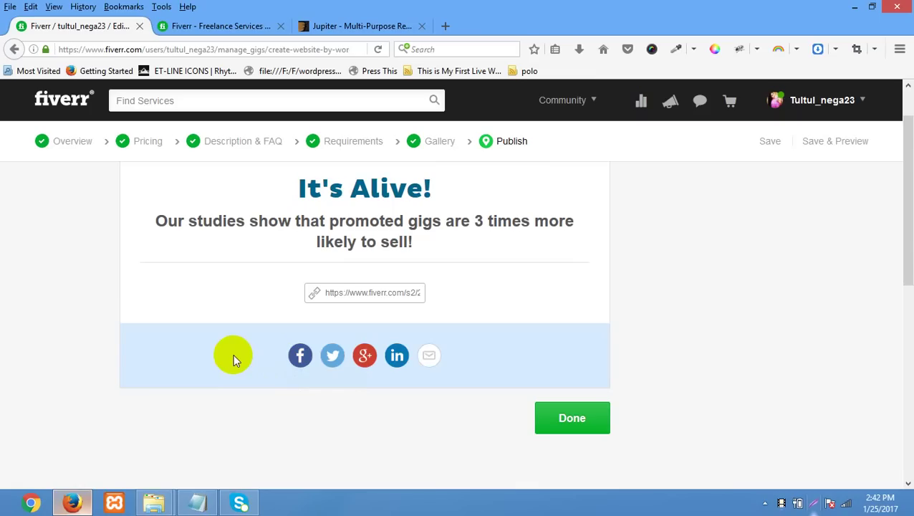
Step: Finish the gig and show only the Active gigs in the gig list
click(573, 418)
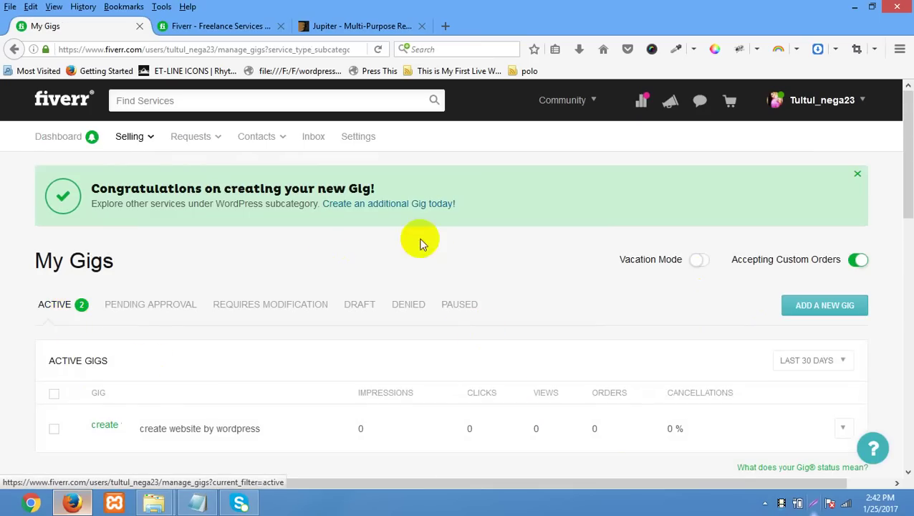
scroll(418, 240, down, 3)
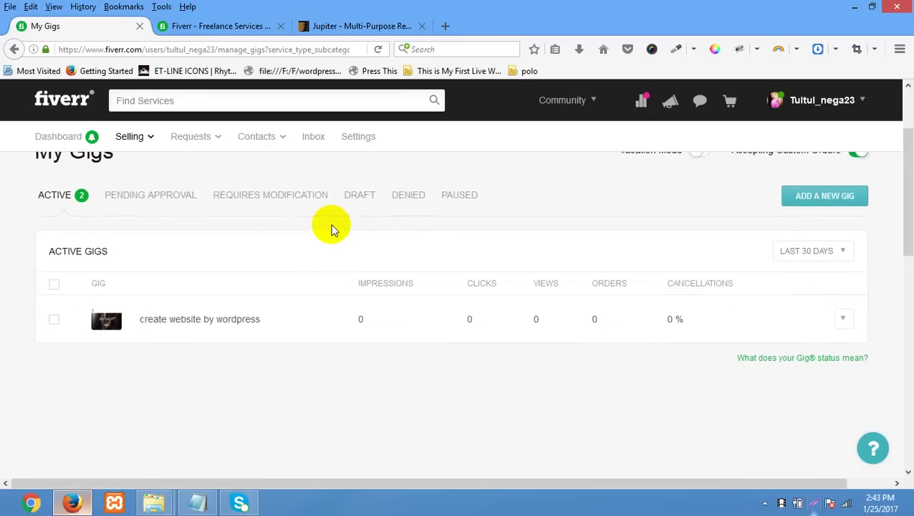
scroll(333, 227, up, 2)
click(75, 255)
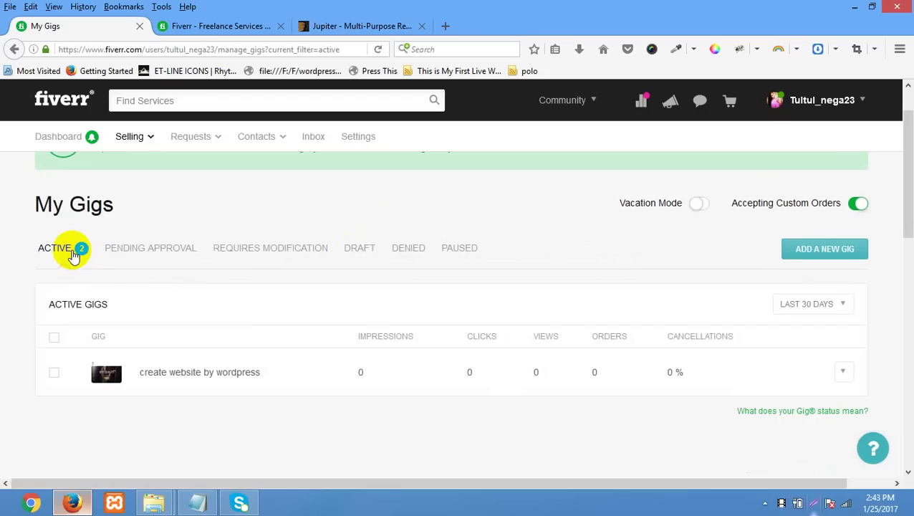
click(74, 255)
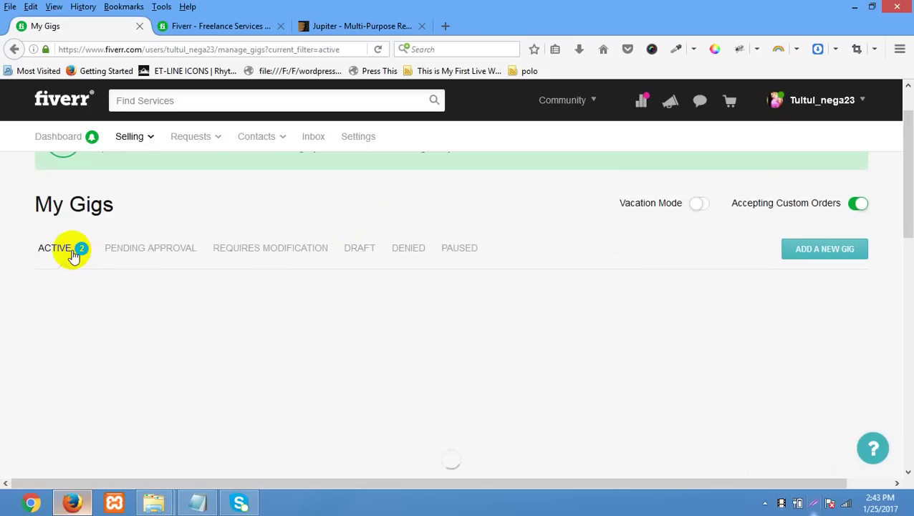
scroll(373, 211, down, 3)
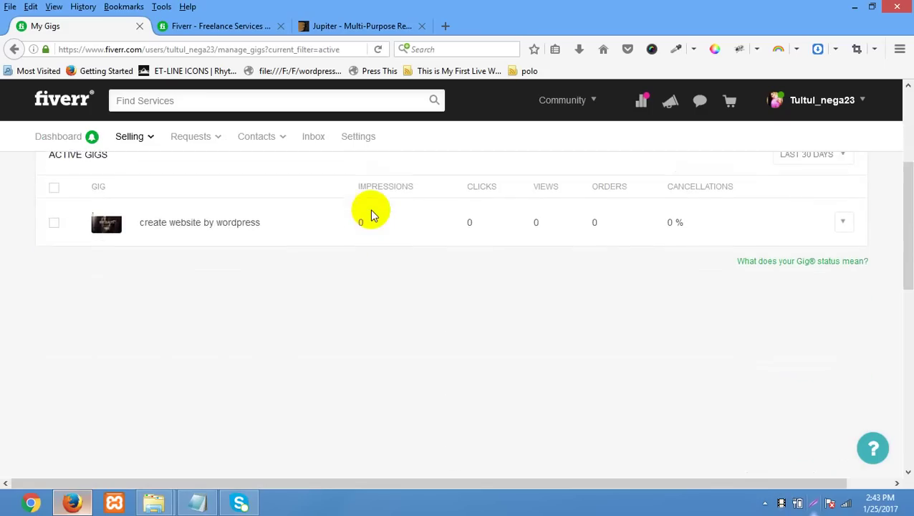
scroll(287, 236, up, 3)
scroll(163, 290, up, 2)
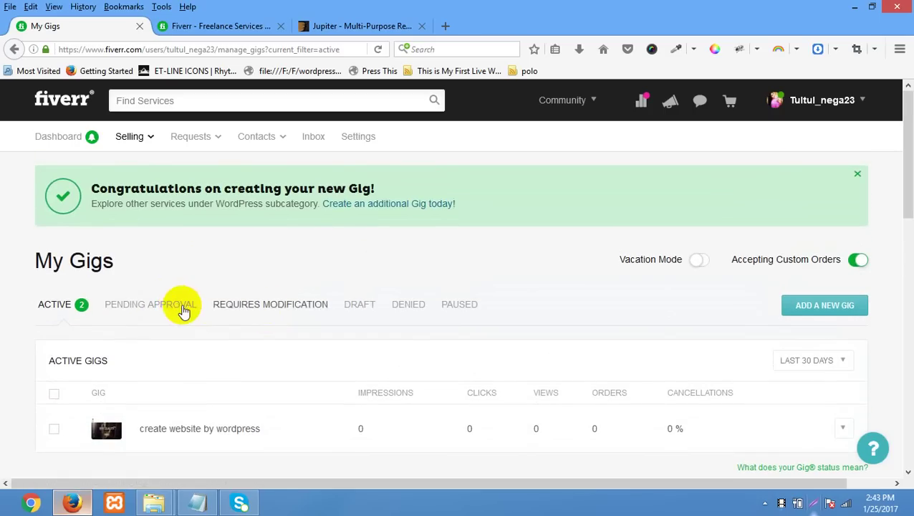
Step: Check the Pending Approval and Draft tabs, then return to Active gigs
click(178, 307)
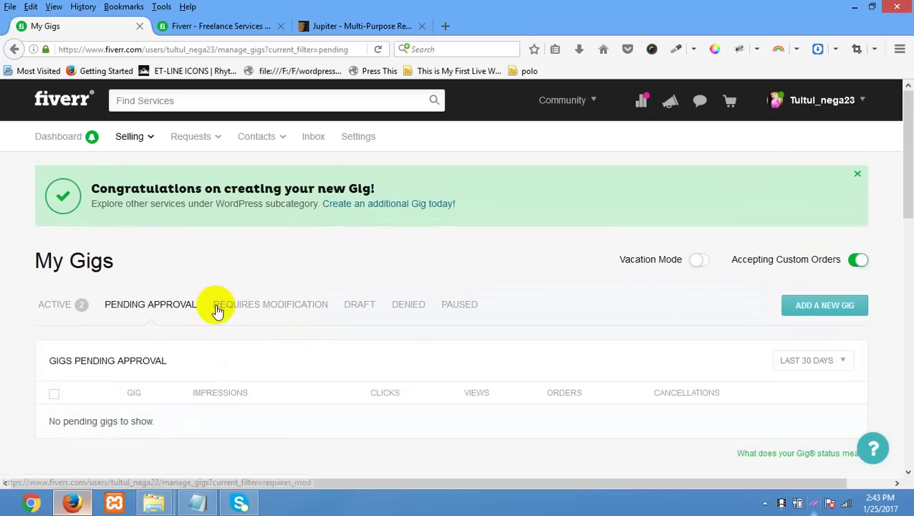
click(74, 314)
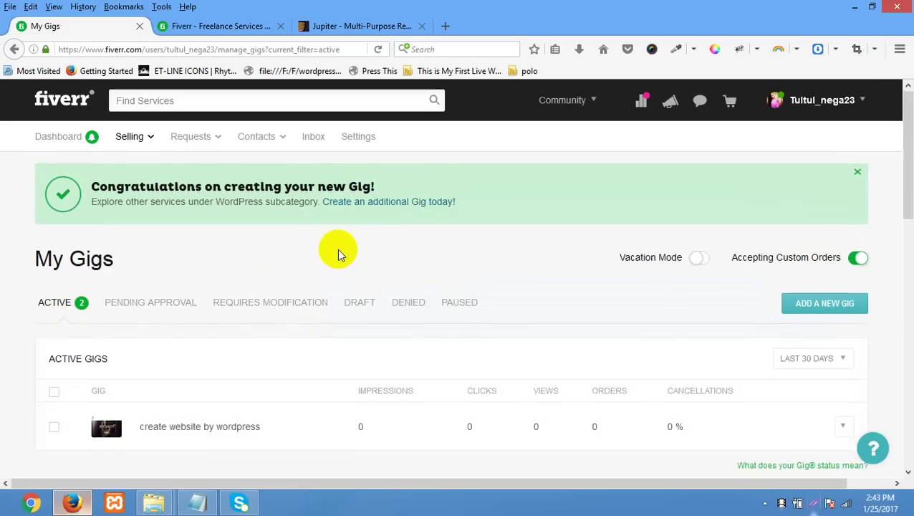
scroll(165, 247, down, 4)
scroll(143, 326, up, 2)
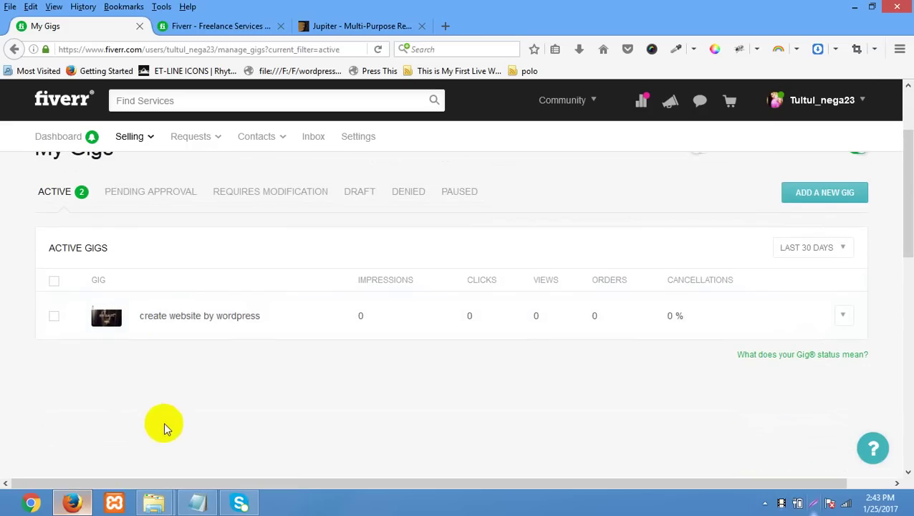
click(348, 196)
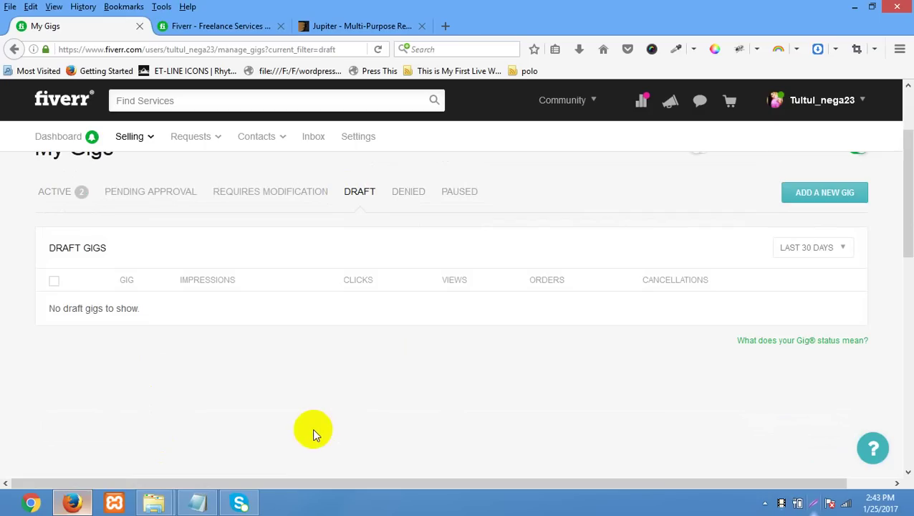
scroll(310, 428, up, 3)
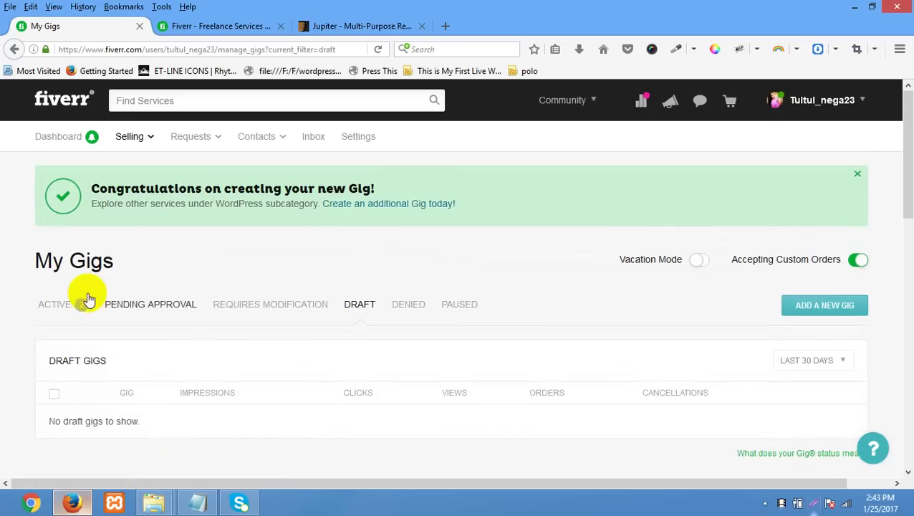
click(82, 304)
scroll(564, 238, down, 3)
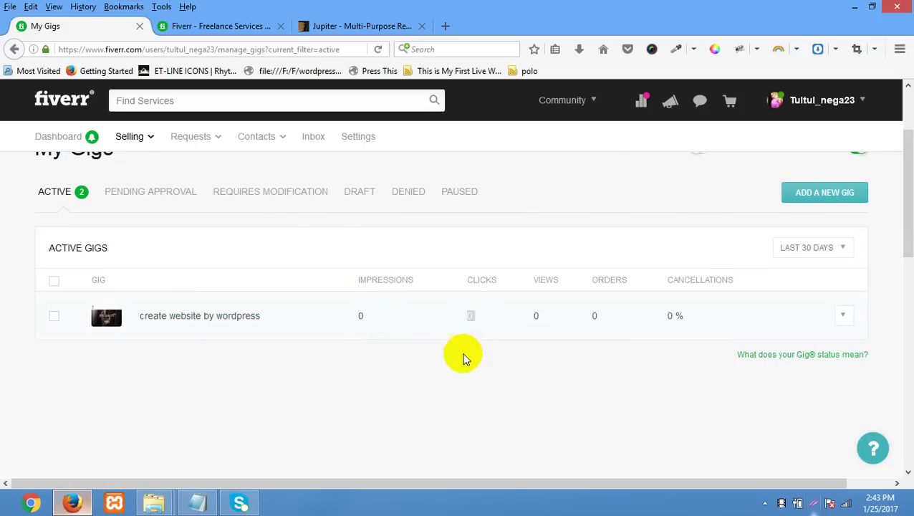
Step: Review the 'create website by wordpress' gig stats: 0 impressions, clicks, orders, and 0% cancellations
click(463, 317)
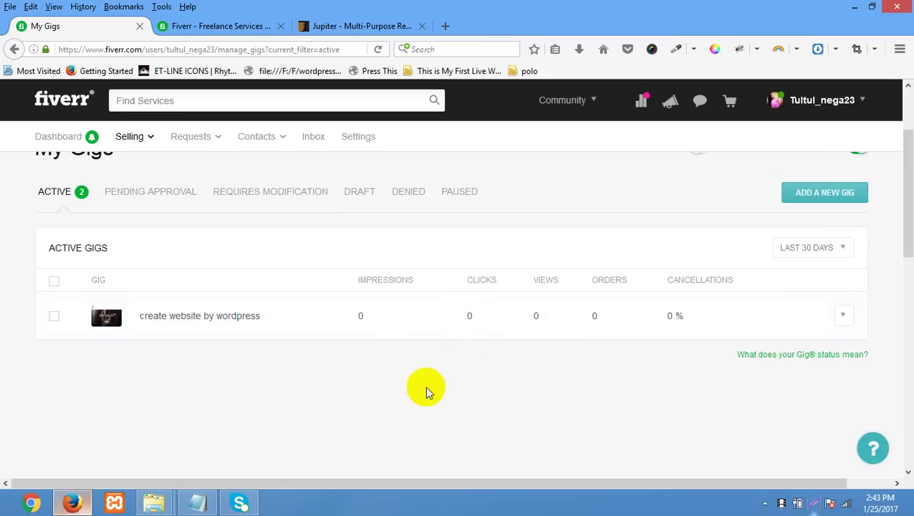
double_click(470, 316)
click(468, 367)
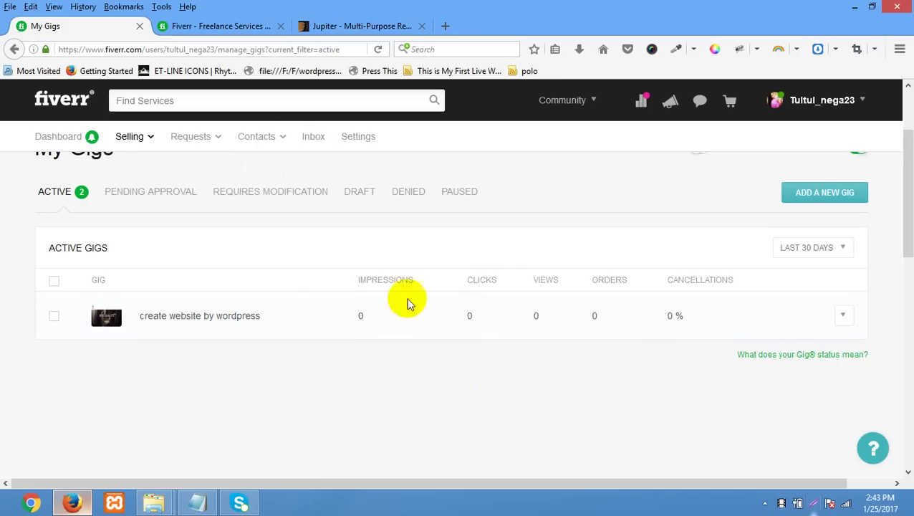
double_click(356, 319)
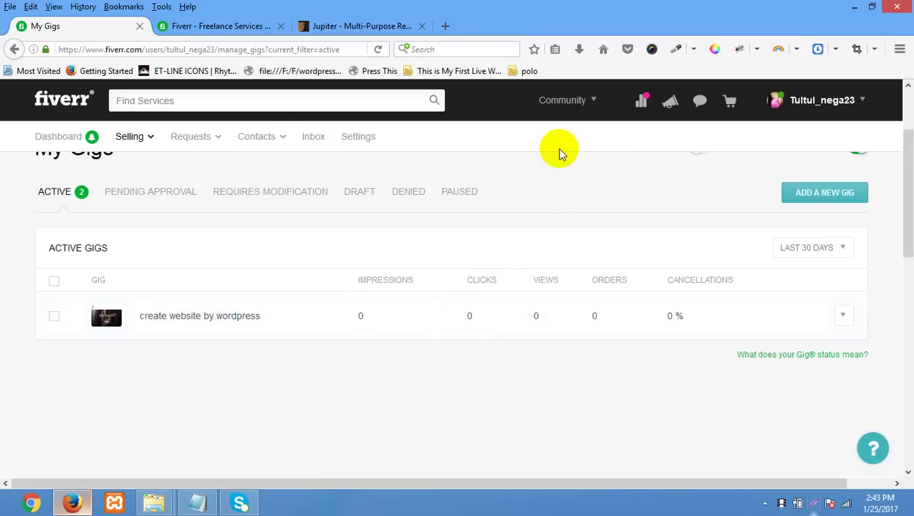
scroll(565, 157, up, 2)
click(247, 100)
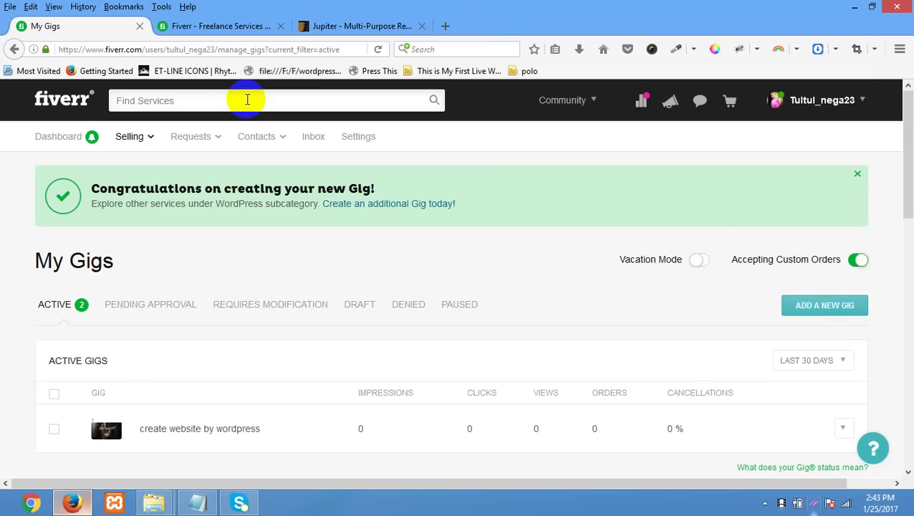
scroll(549, 308, down, 3)
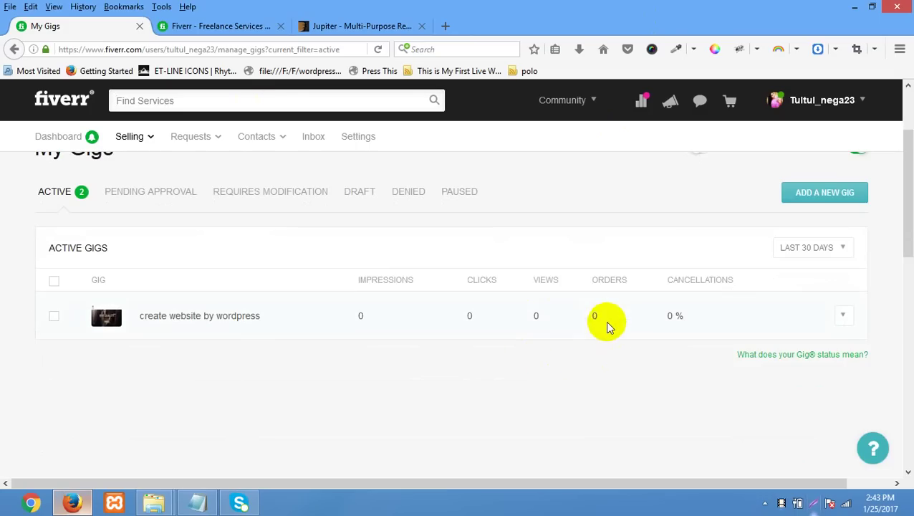
click(577, 316)
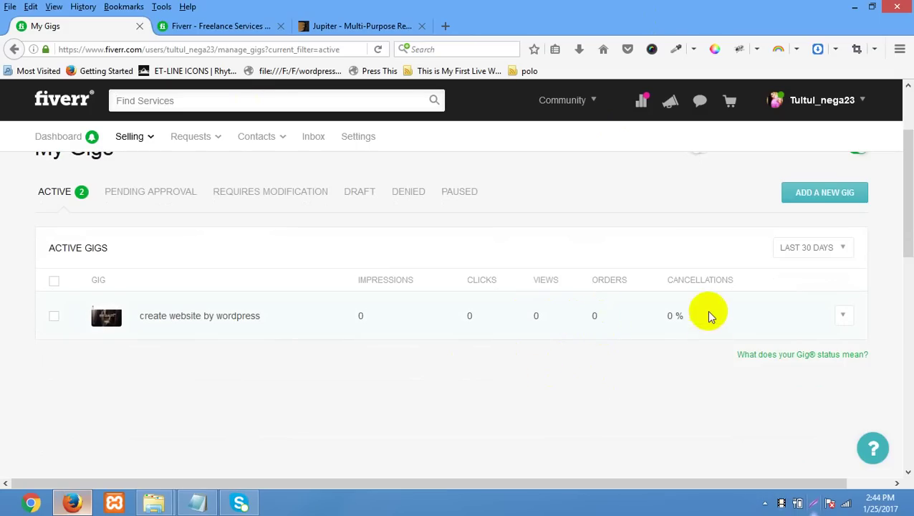
click(670, 313)
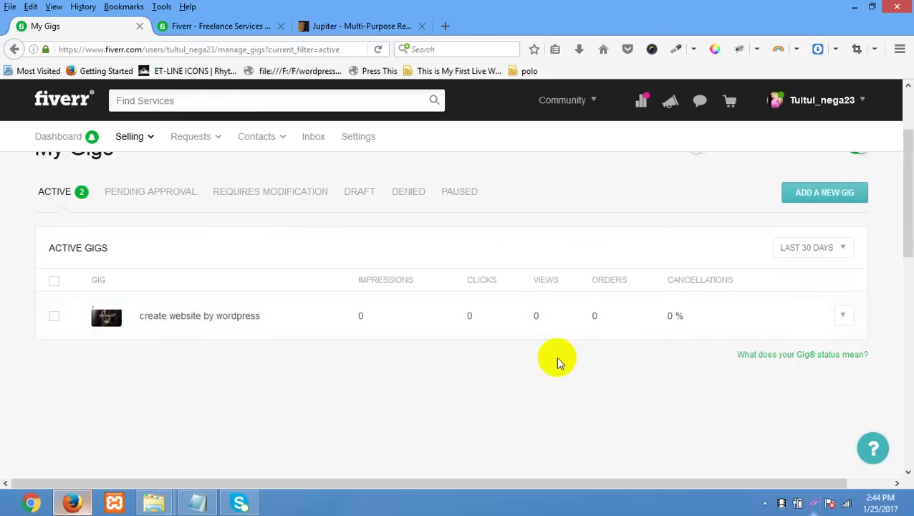
click(662, 320)
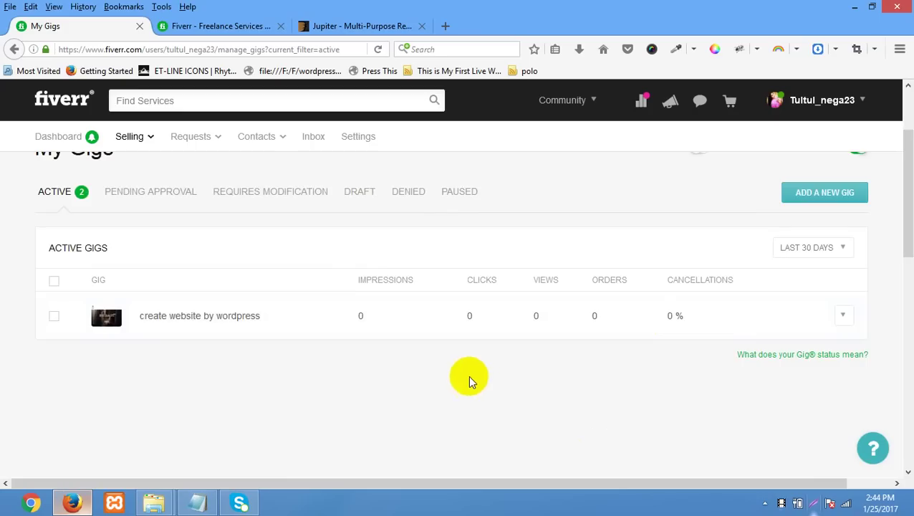
scroll(502, 183, up, 3)
Step: Go to the seller Dashboard, then choose My Profile from the username menu's Settings
click(643, 105)
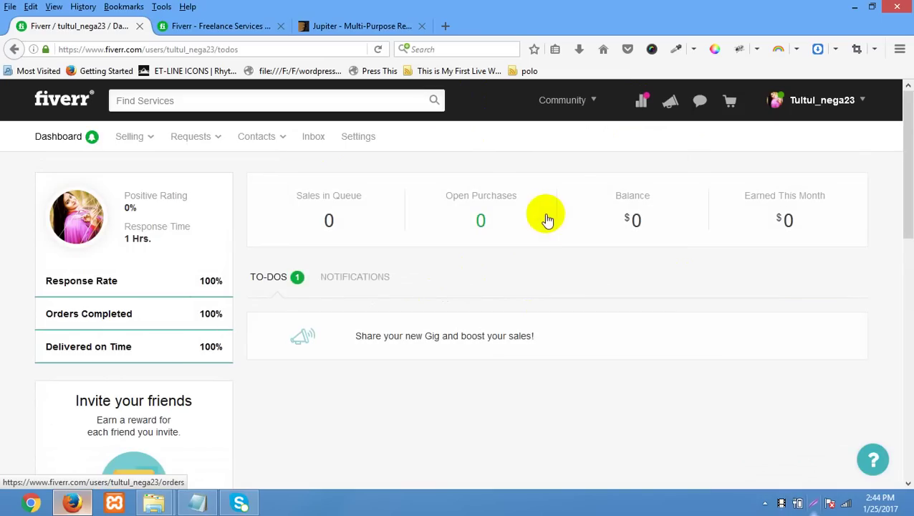
mouse_move(367, 341)
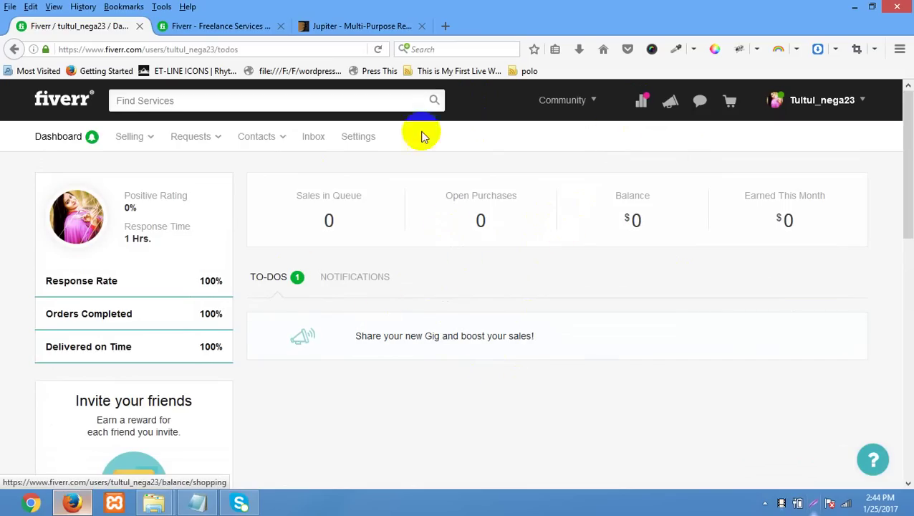
click(792, 99)
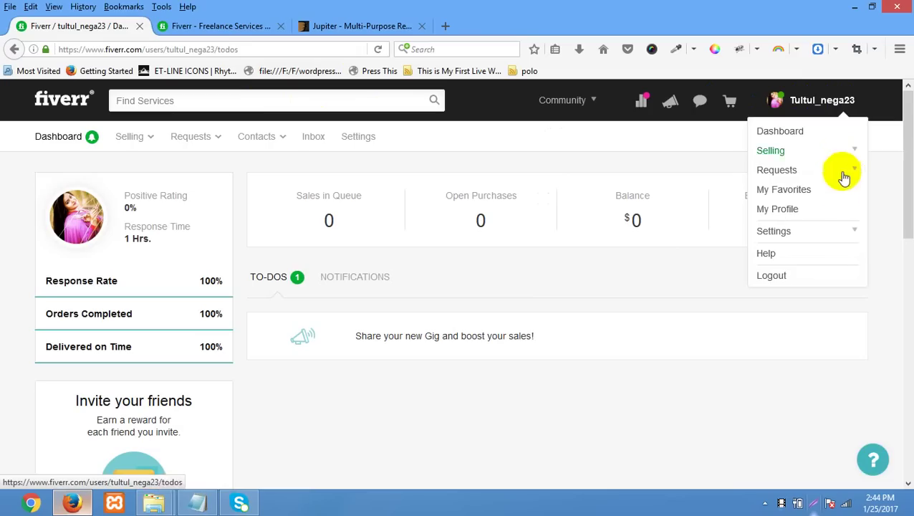
click(826, 237)
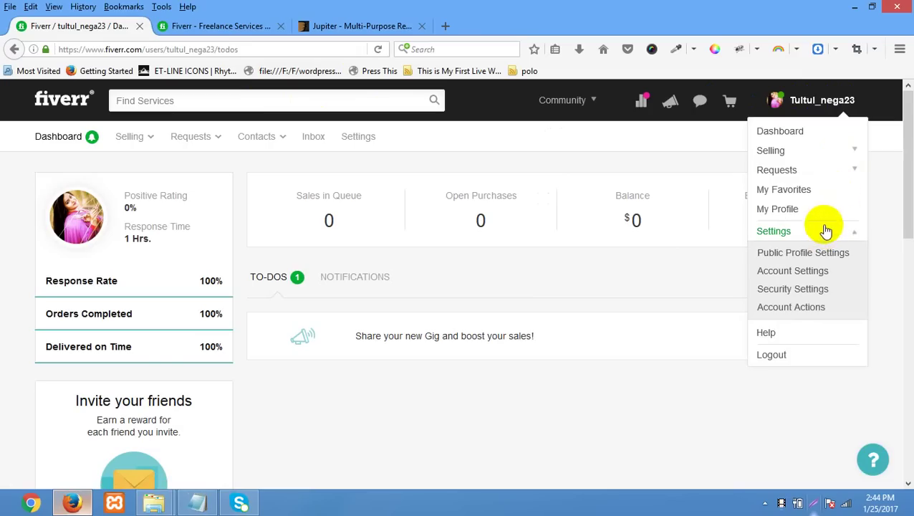
click(802, 210)
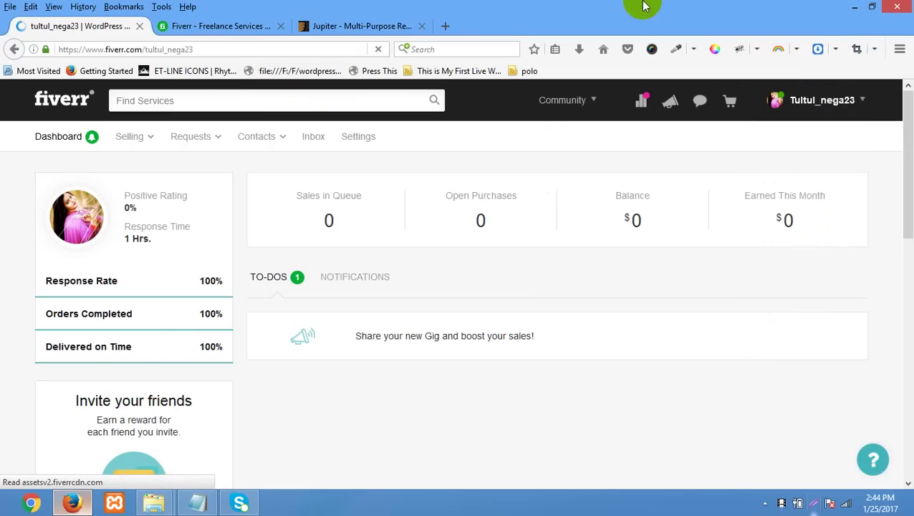
Step: Scroll the public profile to the 'I will create website by wordpress' gig card at $10
scroll(520, 200, down, 3)
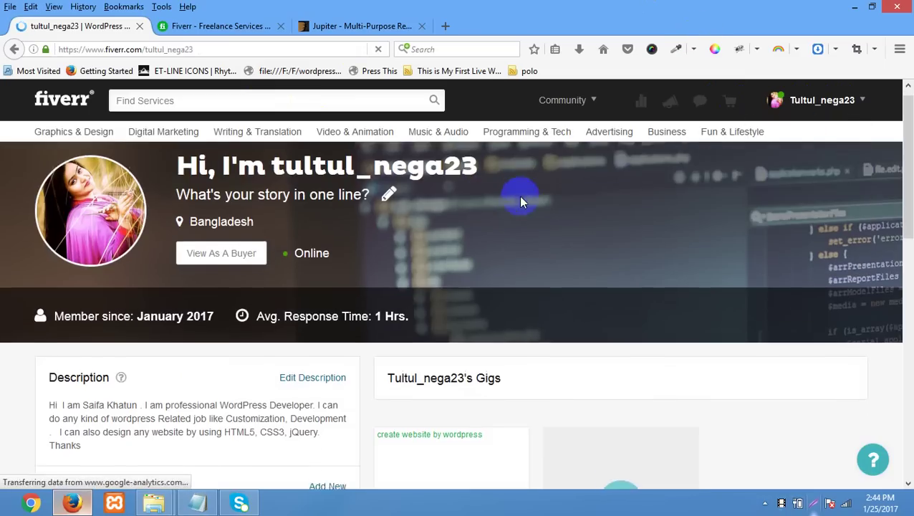
scroll(521, 201, down, 3)
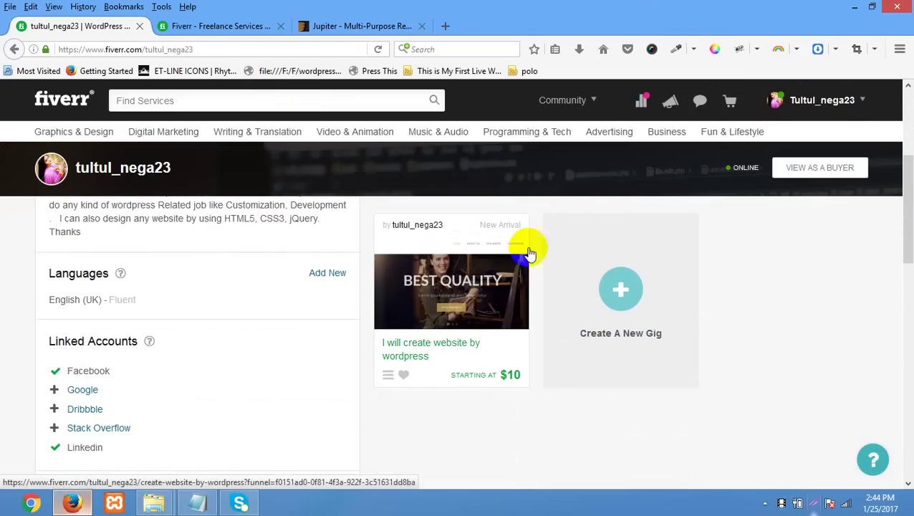
scroll(598, 221, up, 5)
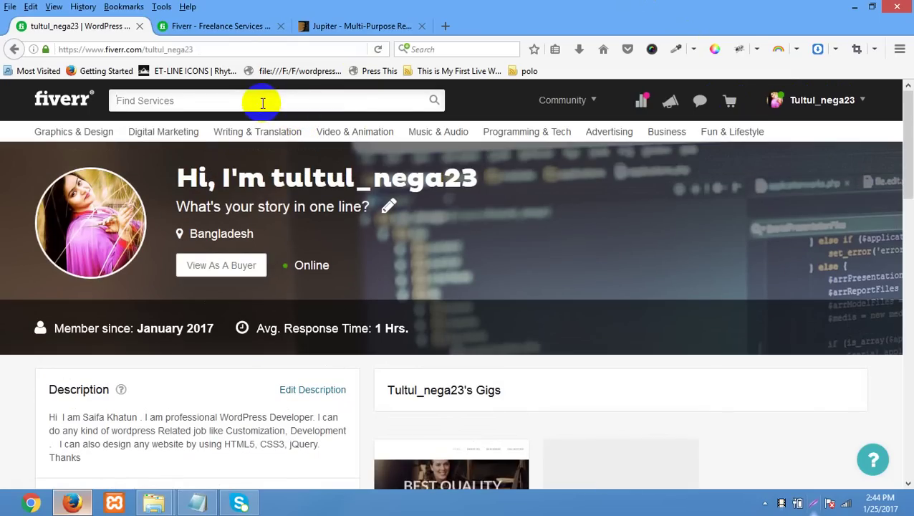
Step: Search for 'wordpress website' and sort the results by Newest Arrivals
text(ord)
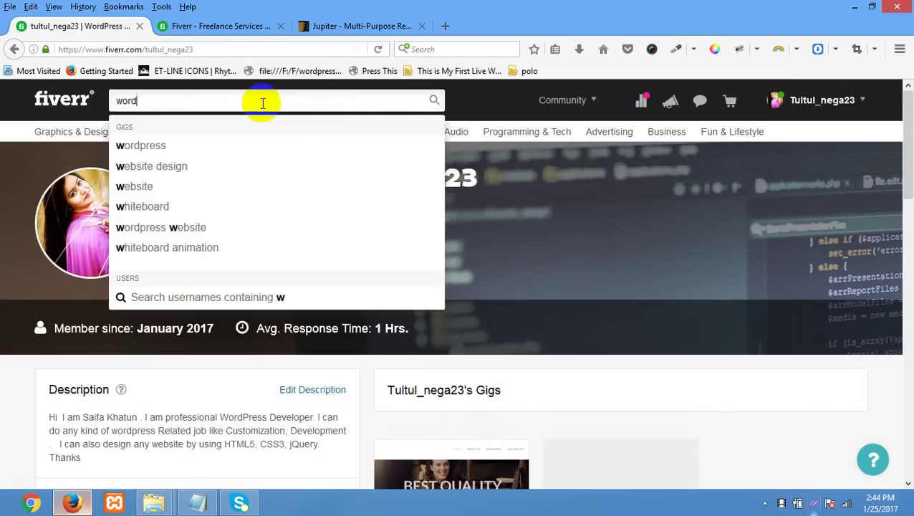
text(press website)
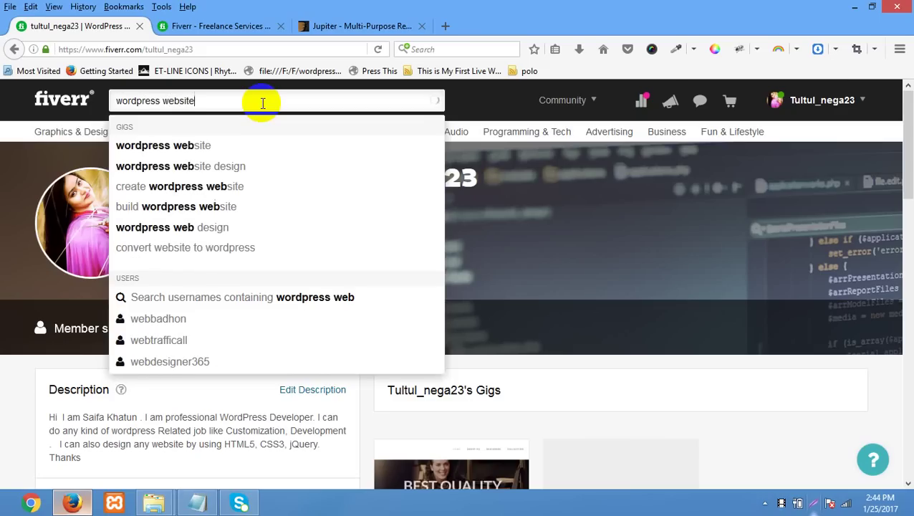
key(Return)
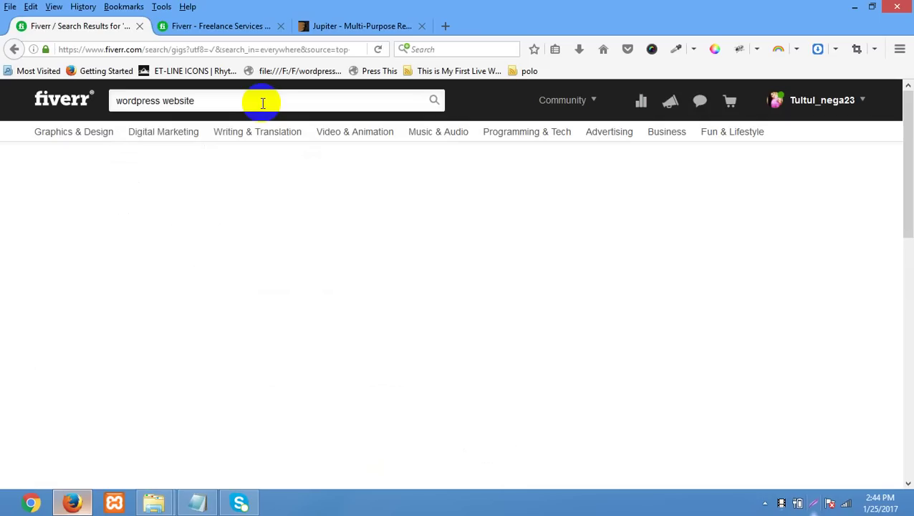
click(117, 98)
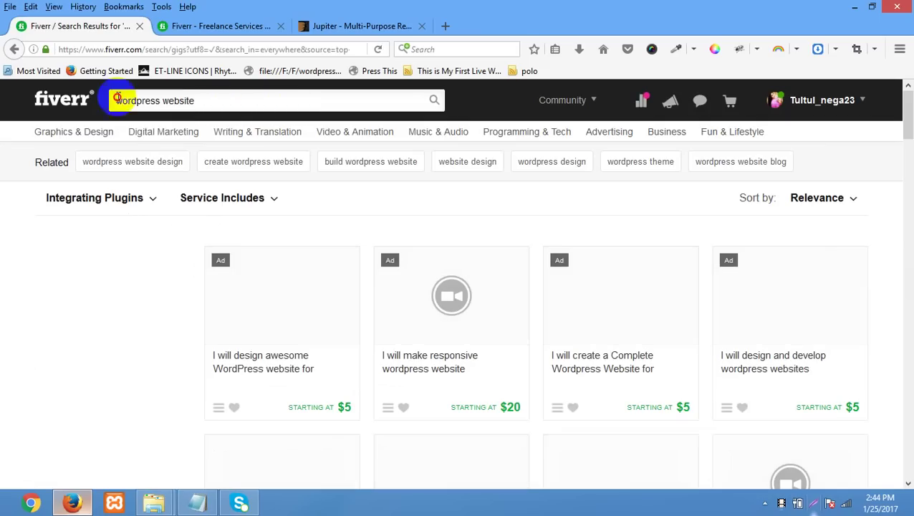
click(896, 183)
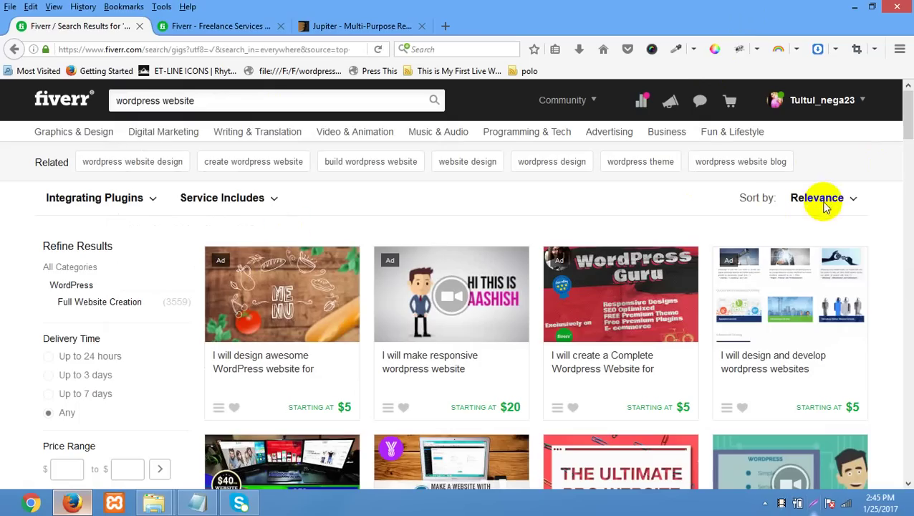
click(847, 201)
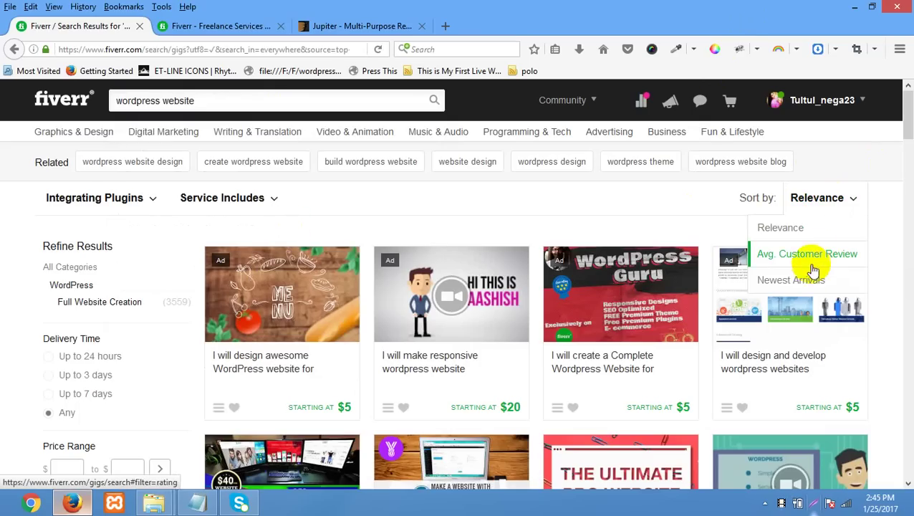
click(791, 280)
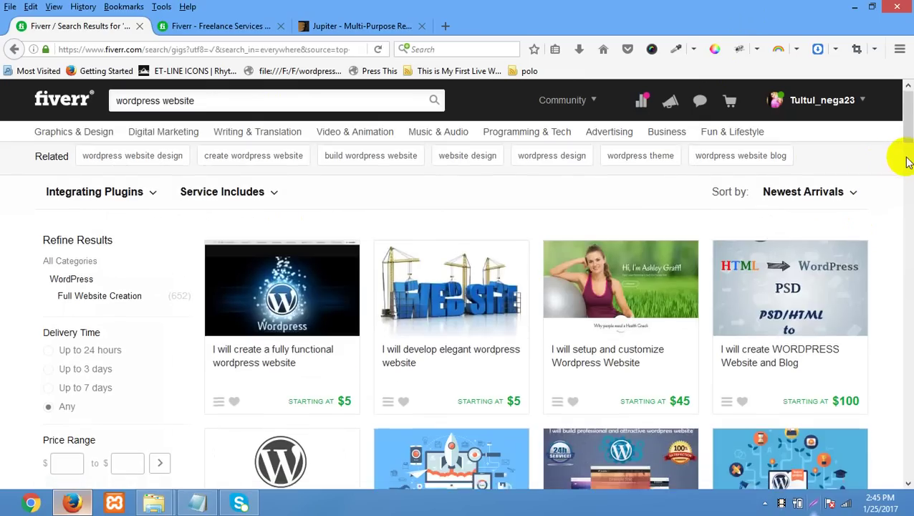
scroll(905, 161, down, 3)
scroll(902, 161, down, 4)
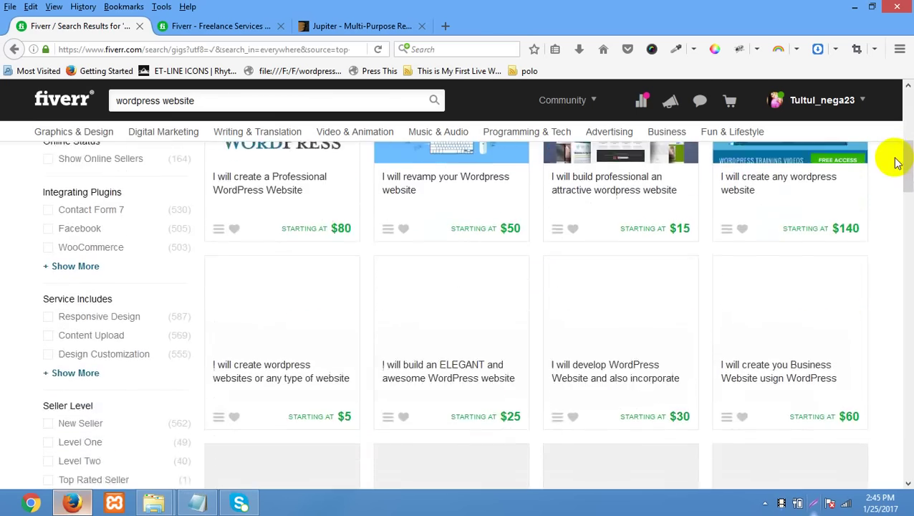
scroll(895, 161, up, 8)
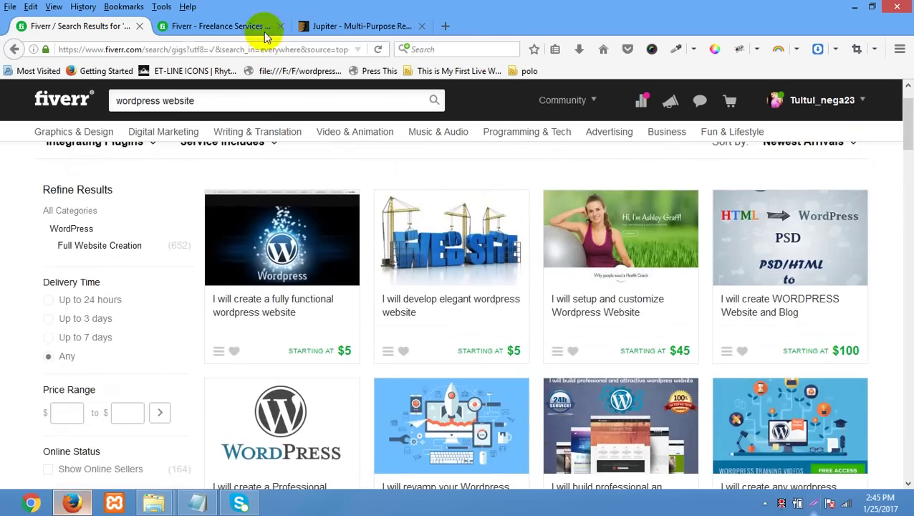
Step: Browse the newest wordpress website results, then open Programming & Tech > WordPress
click(255, 26)
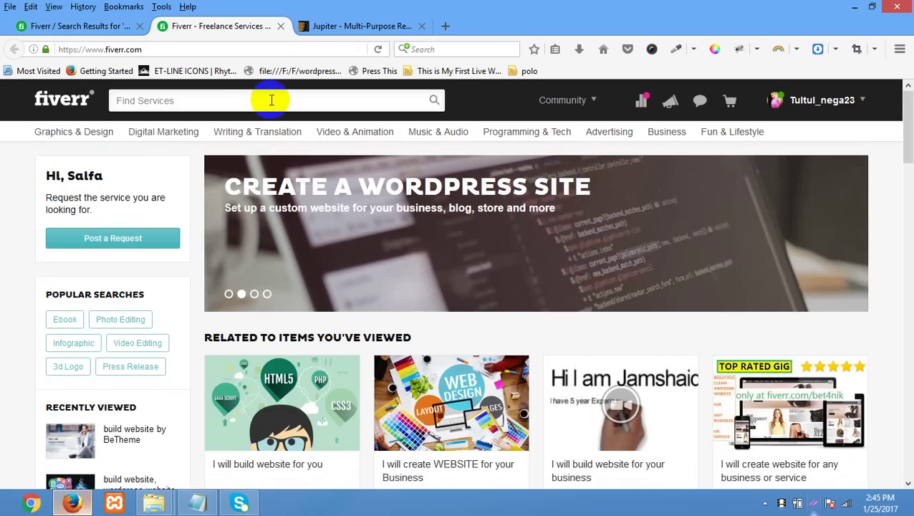
click(95, 27)
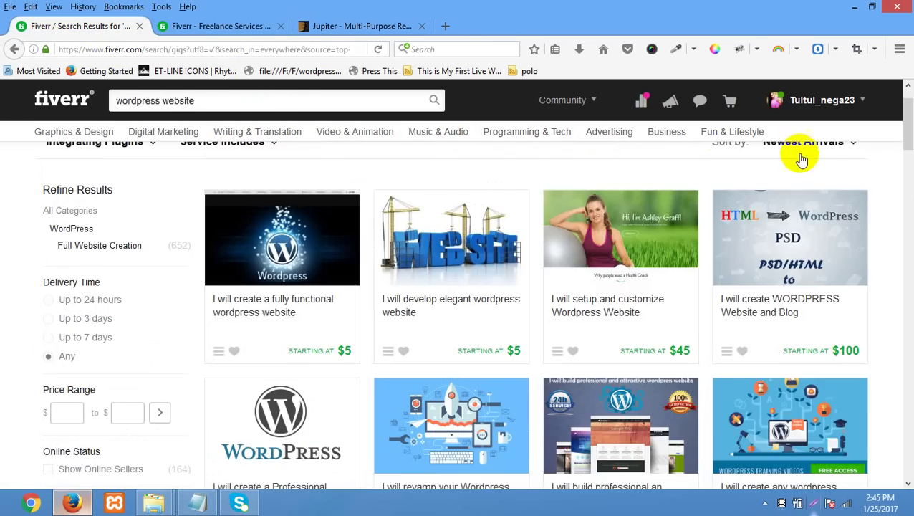
scroll(852, 154, down, 6)
scroll(862, 156, down, 5)
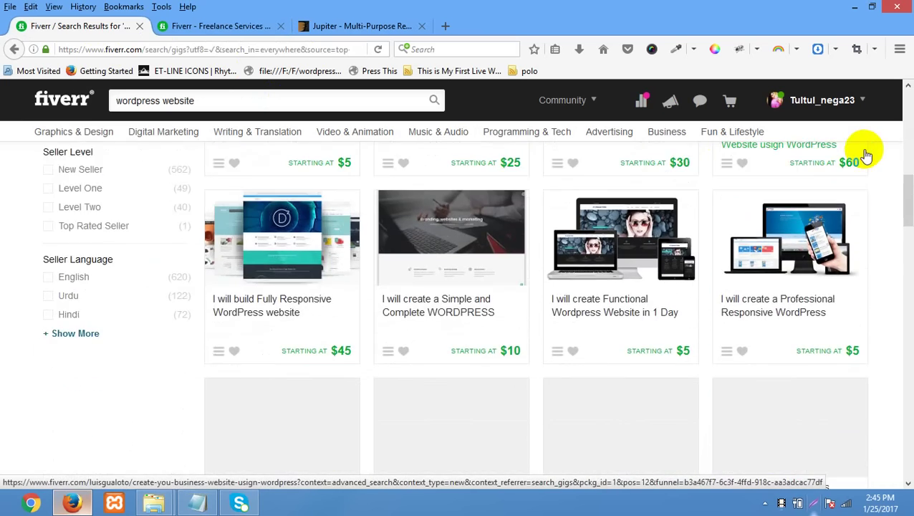
scroll(893, 176, down, 6)
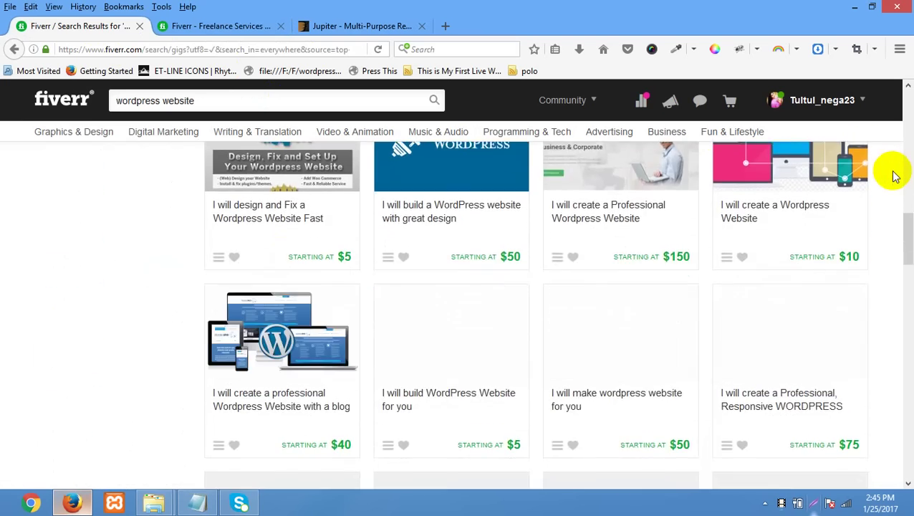
scroll(894, 176, down, 7)
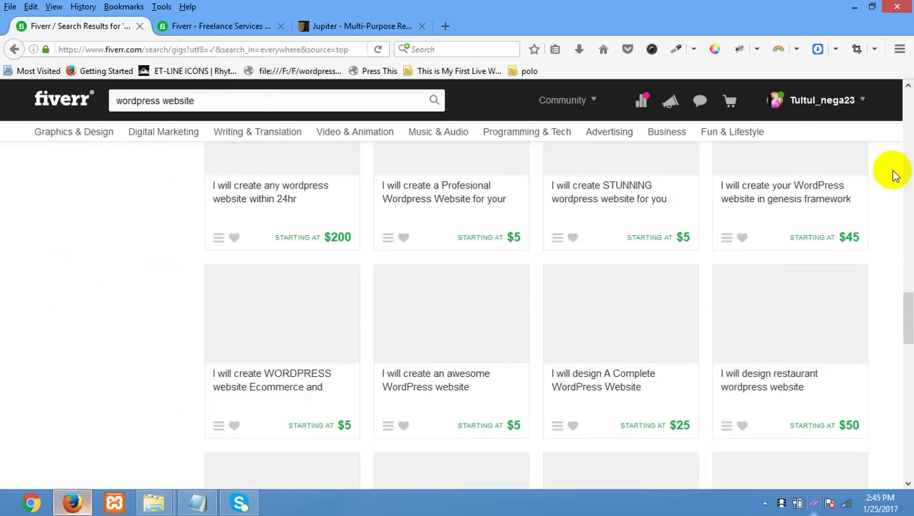
scroll(894, 176, down, 3)
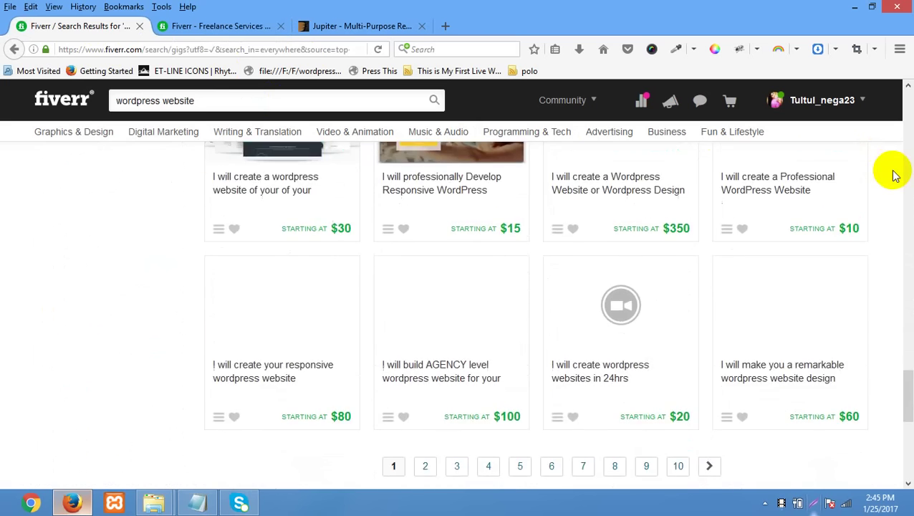
scroll(894, 175, up, 3)
scroll(894, 175, down, 2)
scroll(893, 175, down, 2)
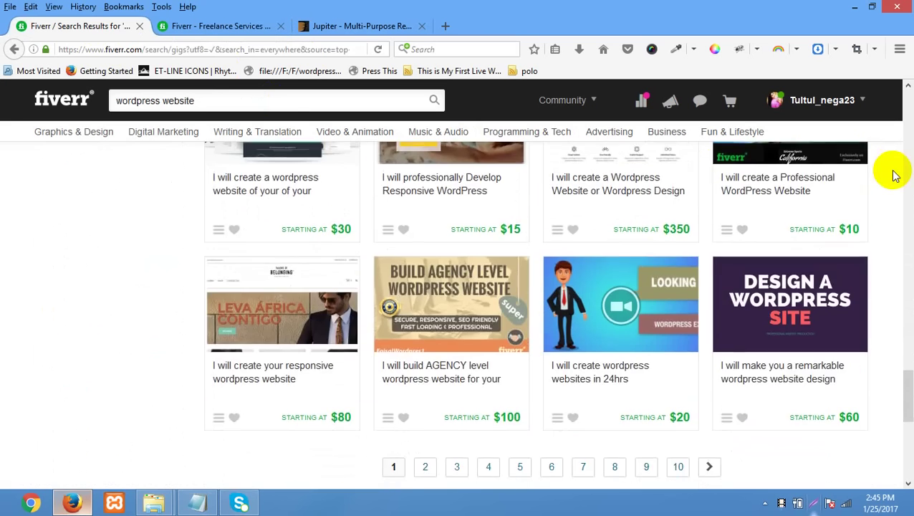
scroll(894, 176, up, 3)
scroll(893, 176, down, 2)
scroll(894, 176, down, 3)
scroll(892, 169, down, 3)
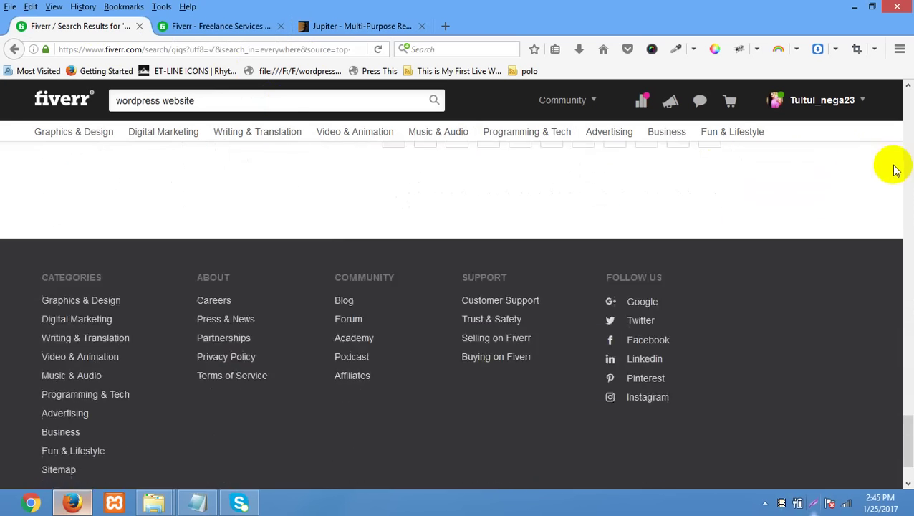
scroll(905, 157, up, 8)
scroll(816, 190, down, 7)
scroll(531, 159, up, 2)
click(528, 133)
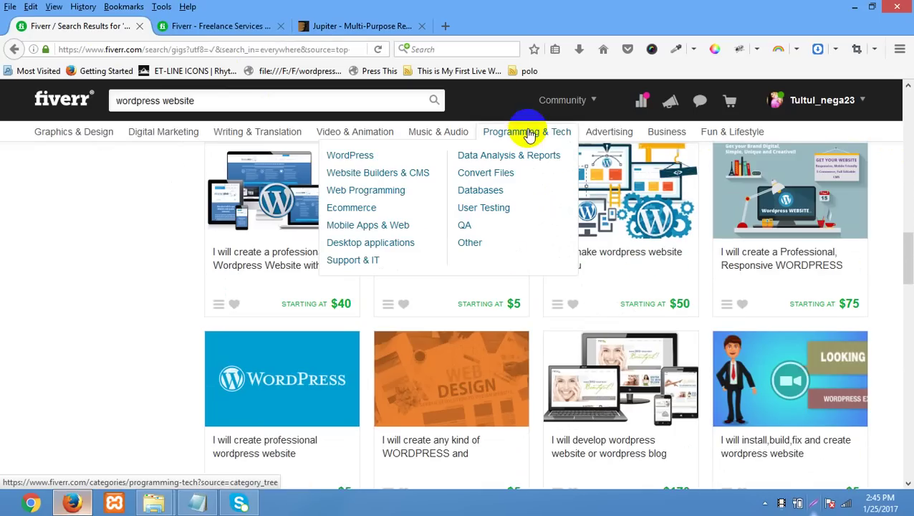
click(363, 159)
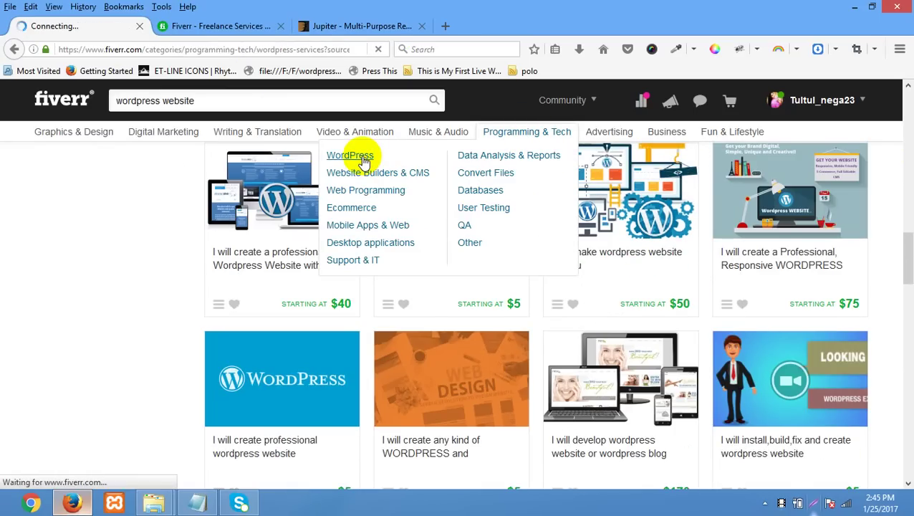